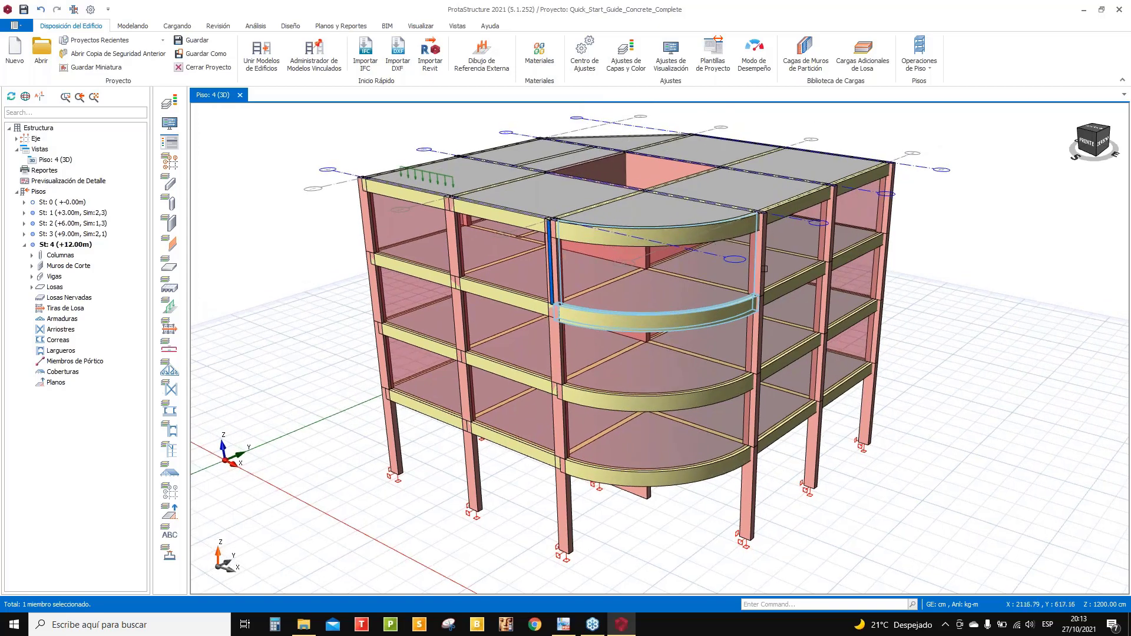
- Make the base storey St: 0 (+-0.00m) the active storey in the Pisos tree
{"action": "middle_click_drag", "start_coordinate": [970, 354], "coordinate": [966, 352]}
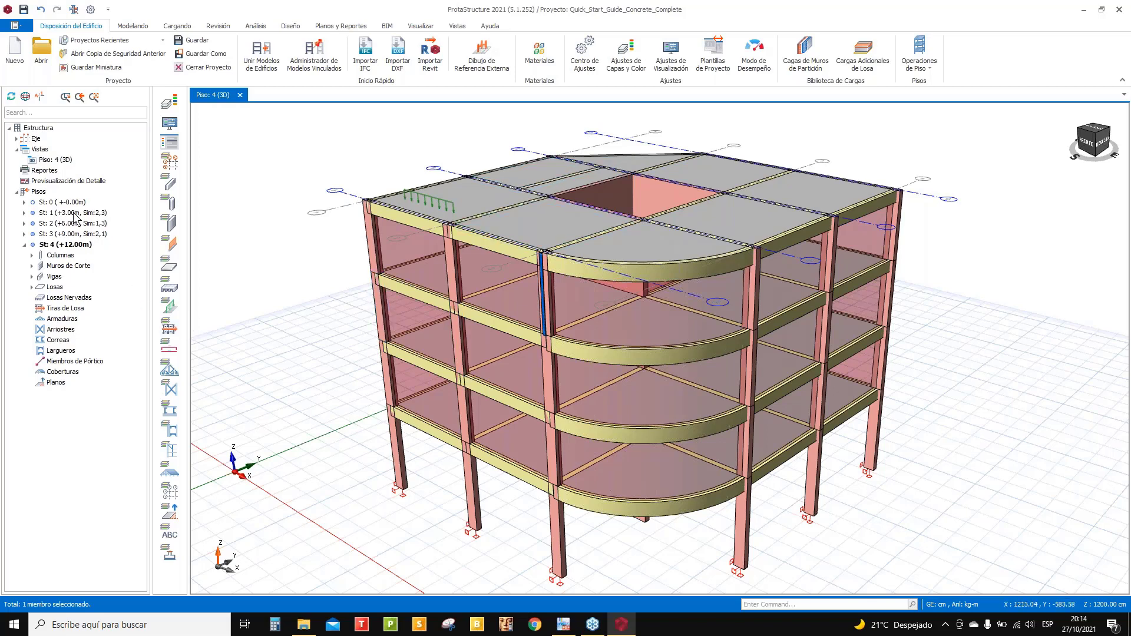
{"action": "left_click", "coordinate": [54, 204]}
{"action": "double_click", "coordinate": [54, 204]}
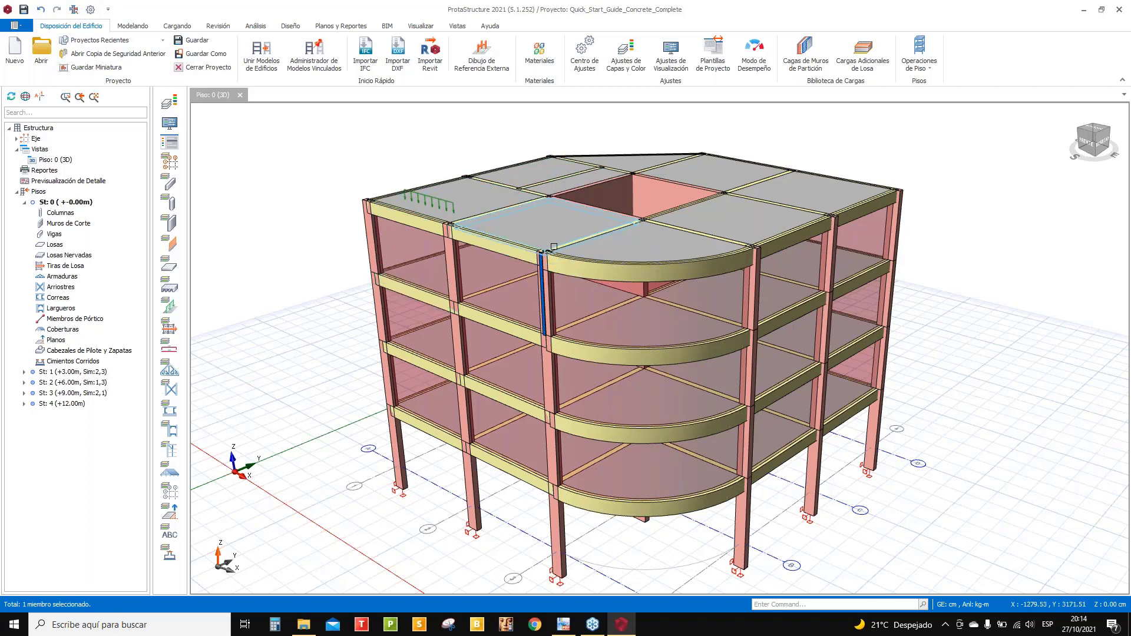
- Orbit the model to a steeper, top-down angle over the top slabs and central opening
{"action": "middle_click_drag", "start_coordinate": [598, 270], "coordinate": [596, 280], "text": "shift"}
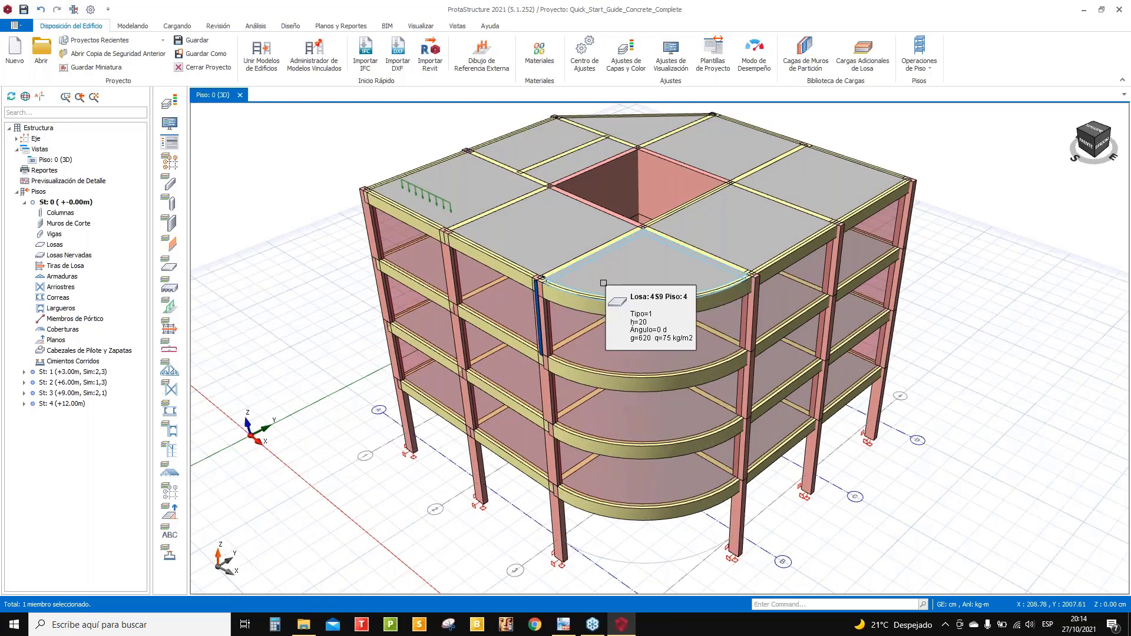
{"action": "mouse_move", "coordinate": [577, 270]}
{"action": "middle_mouse_down", "text": "shift"}
{"action": "mouse_move", "coordinate": [576, 246]}
{"action": "mouse_move", "coordinate": [566, 262]}
{"action": "middle_mouse_up", "text": "shift"}
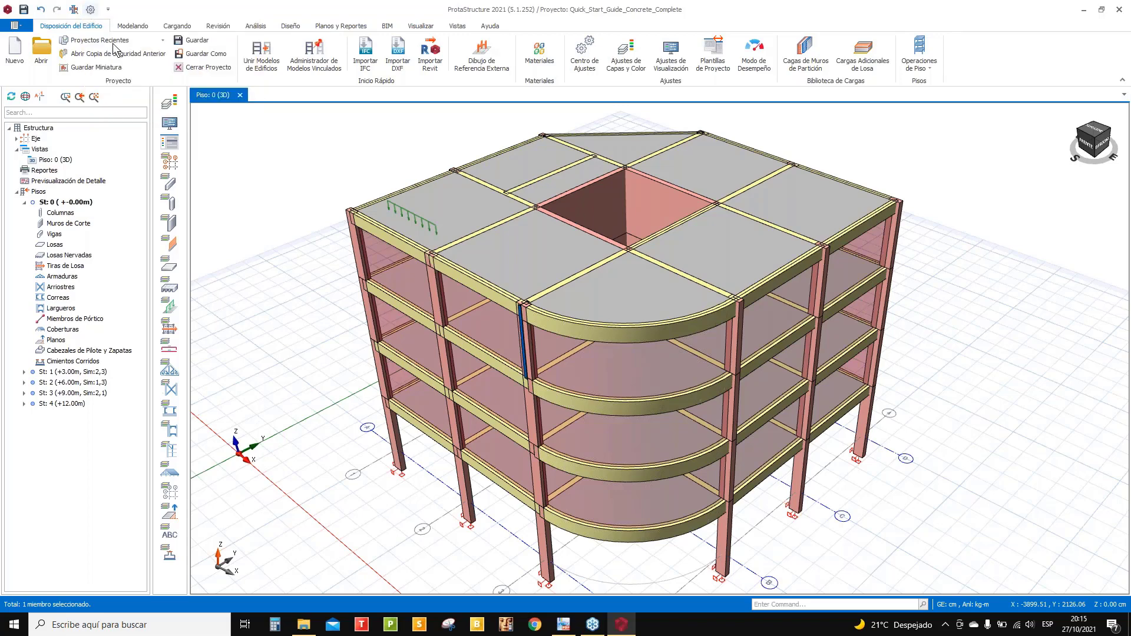
- Open the Opciones dialog on the ProtaStructure Ambiente general settings
{"action": "left_click", "coordinate": [91, 10]}
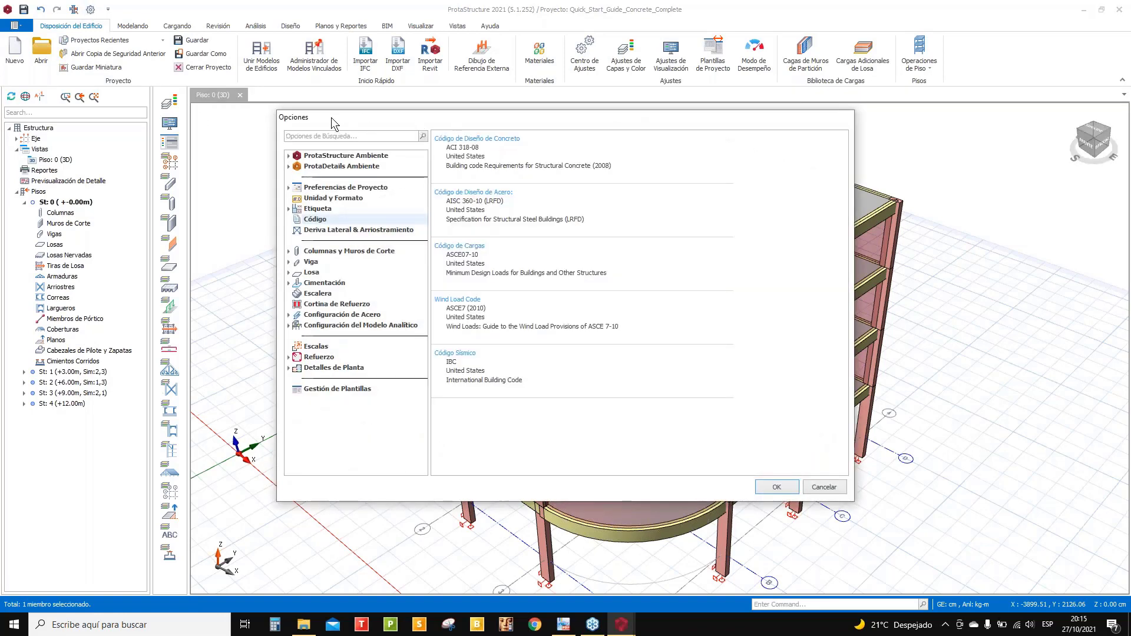
{"action": "left_click_drag", "start_coordinate": [331, 118], "coordinate": [339, 143]}
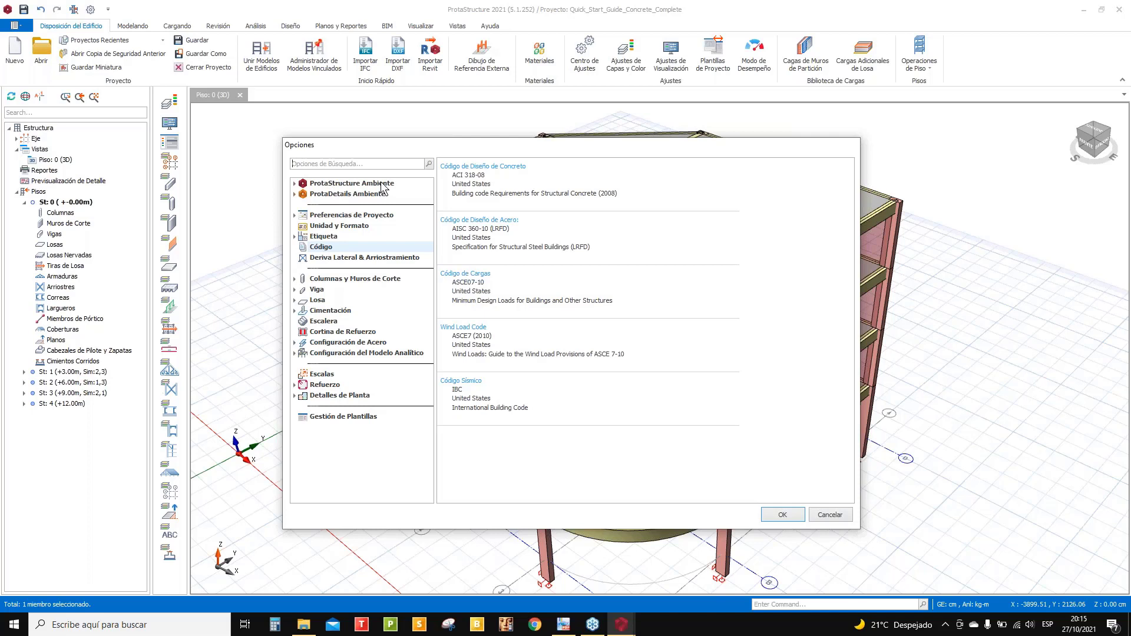
{"action": "left_click", "coordinate": [331, 184]}
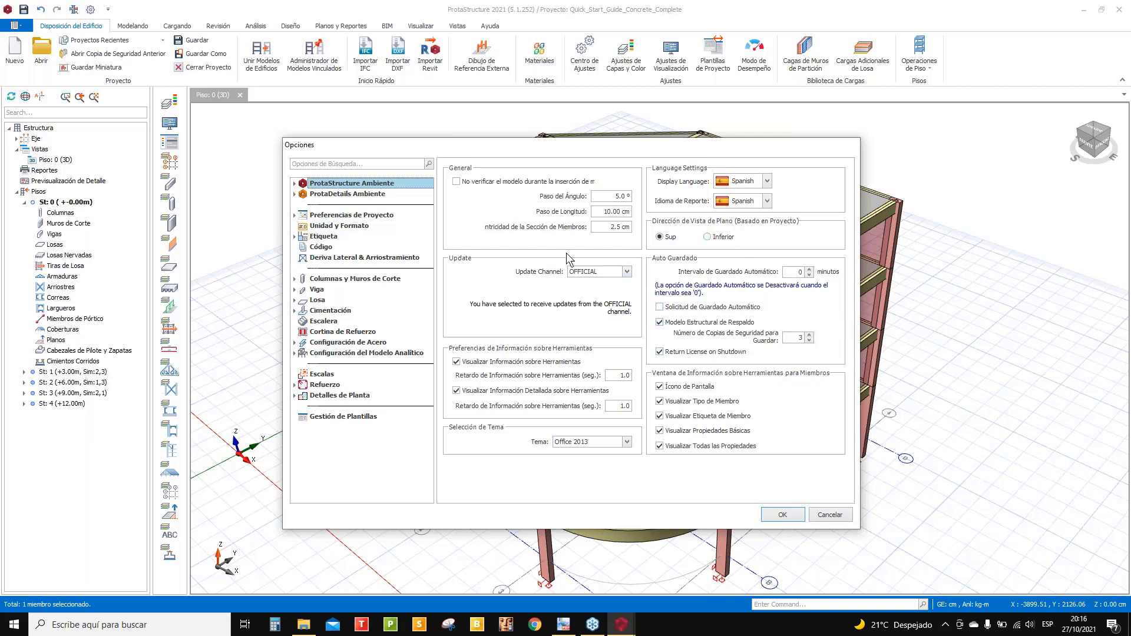
- Keep the Office 2013 theme and switch to the ProtaDetails Ambiente colour settings
{"action": "left_click", "coordinate": [626, 447]}
{"action": "left_click", "coordinate": [626, 443]}
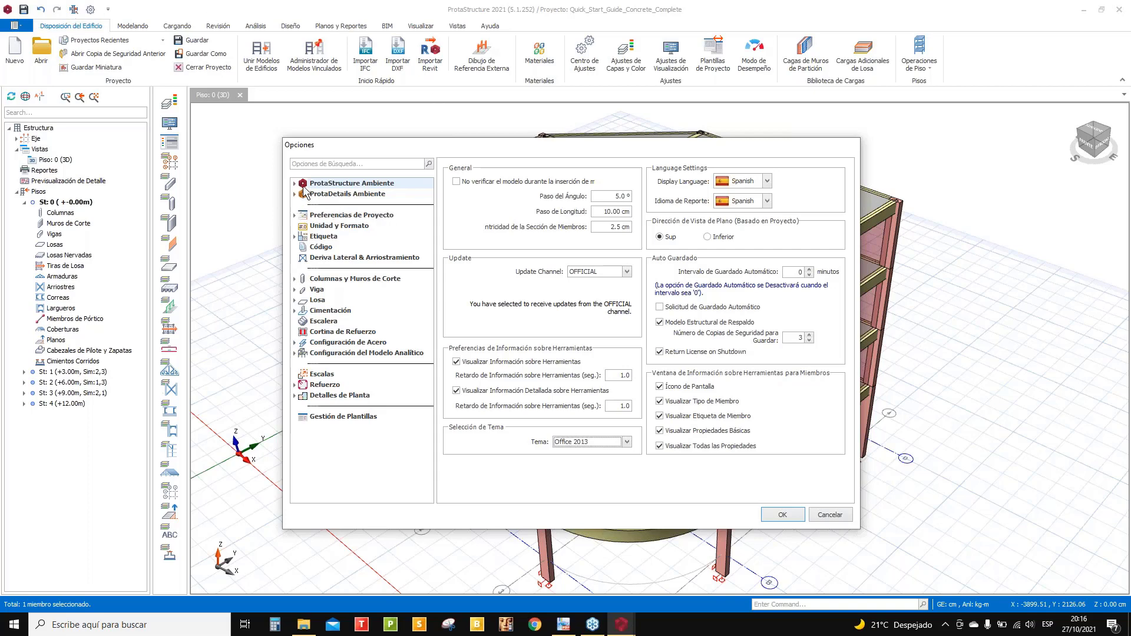
{"action": "left_click", "coordinate": [362, 199]}
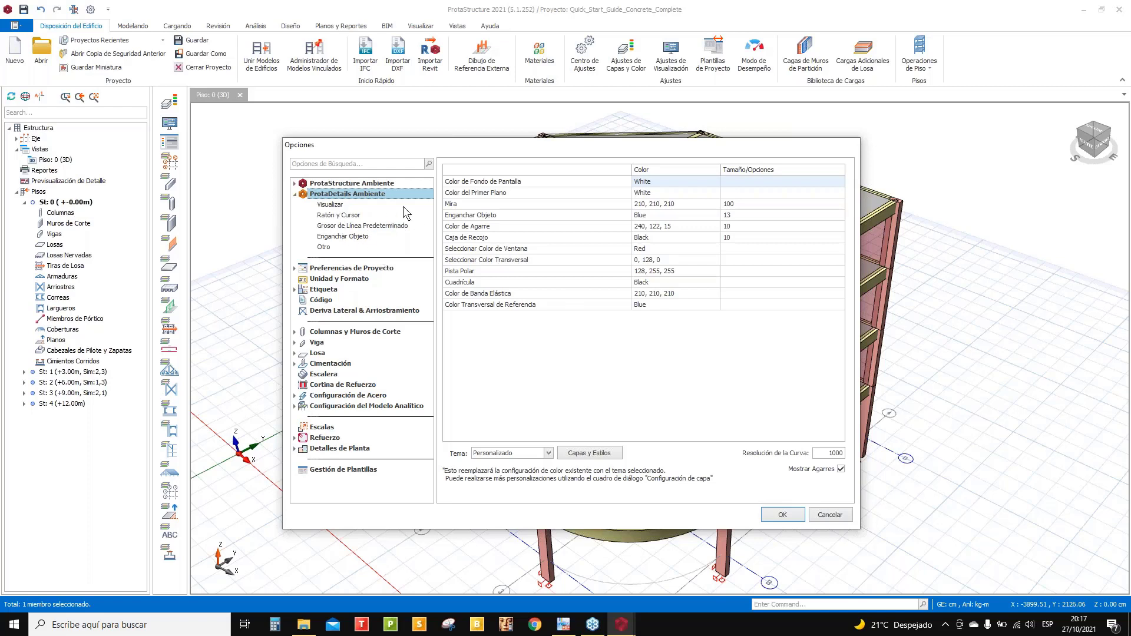
{"action": "left_click", "coordinate": [344, 215]}
{"action": "left_click", "coordinate": [341, 196]}
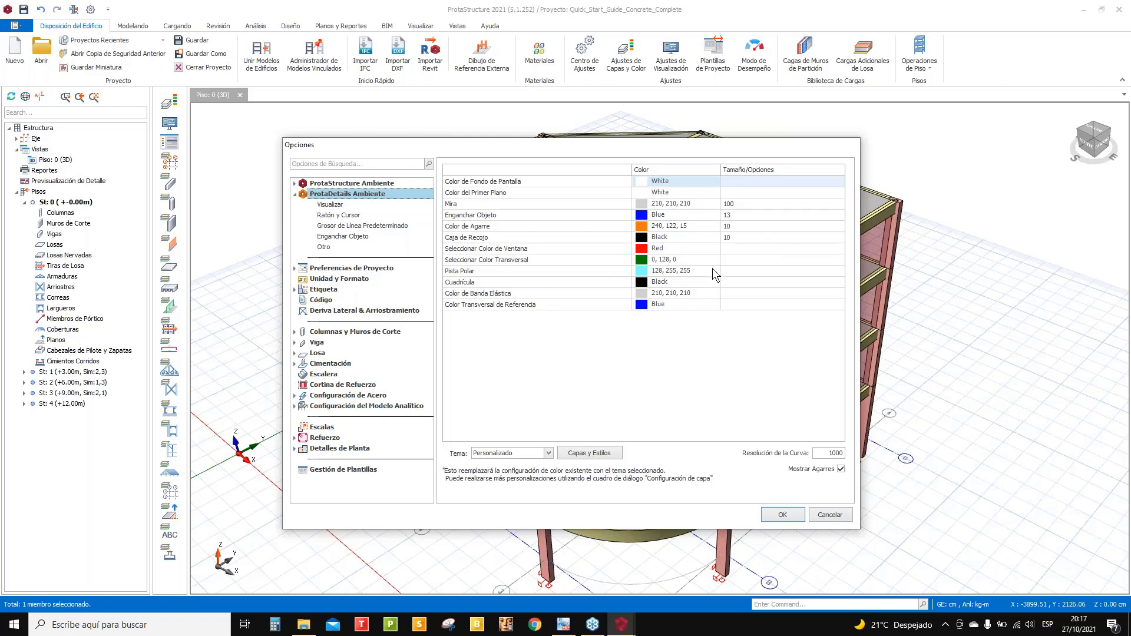
{"action": "left_click", "coordinate": [334, 205]}
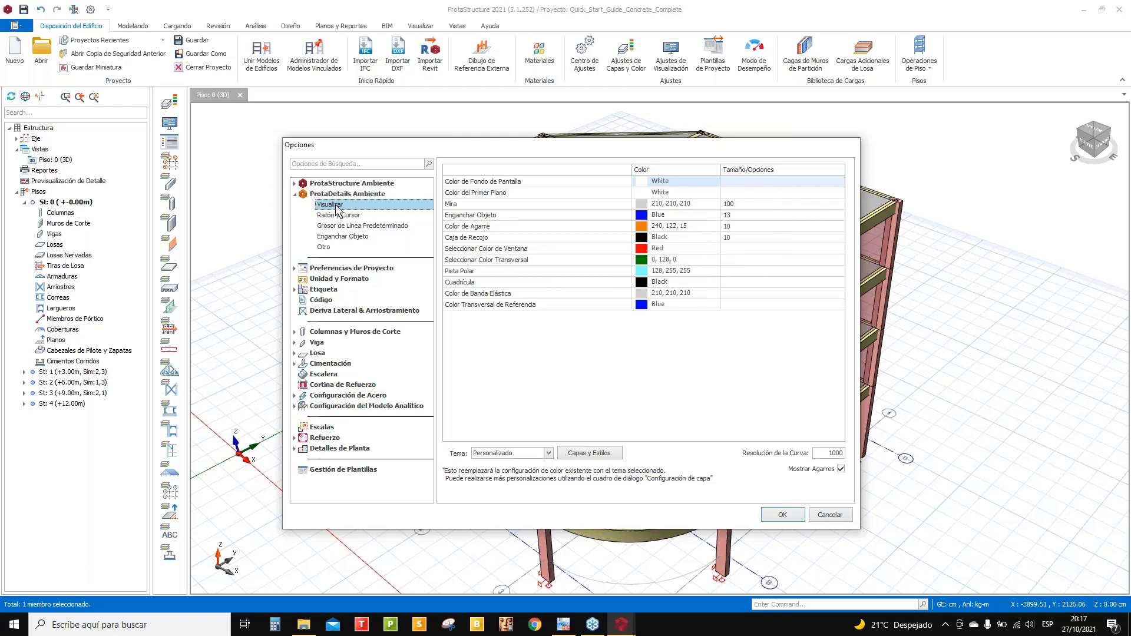
{"action": "left_click", "coordinate": [339, 215]}
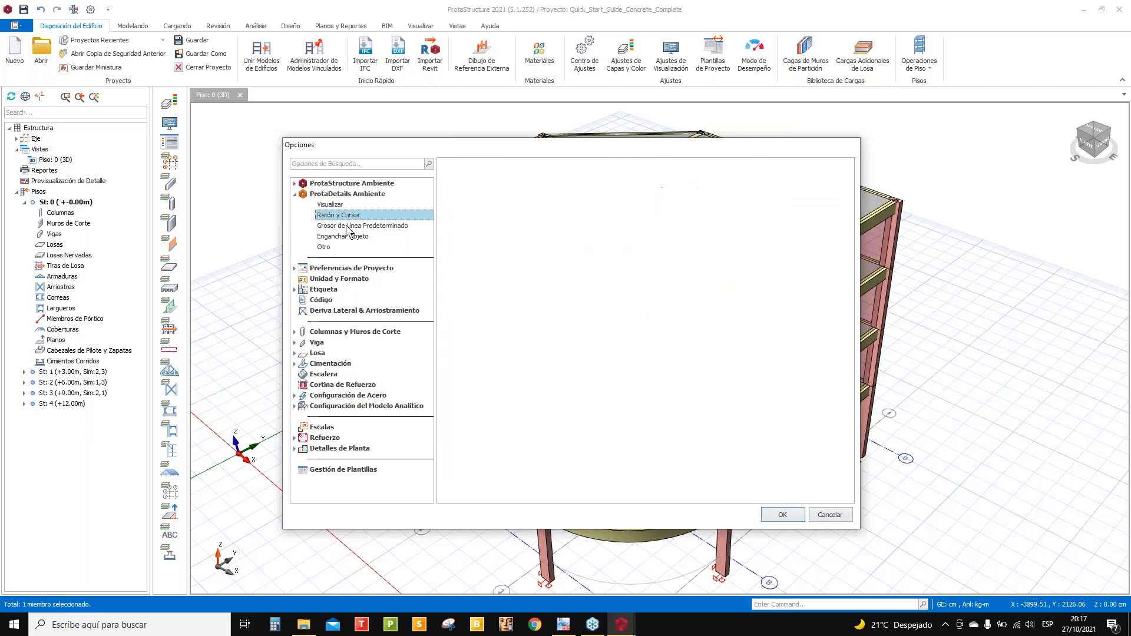
{"action": "left_click", "coordinate": [348, 226]}
{"action": "left_click", "coordinate": [348, 236]}
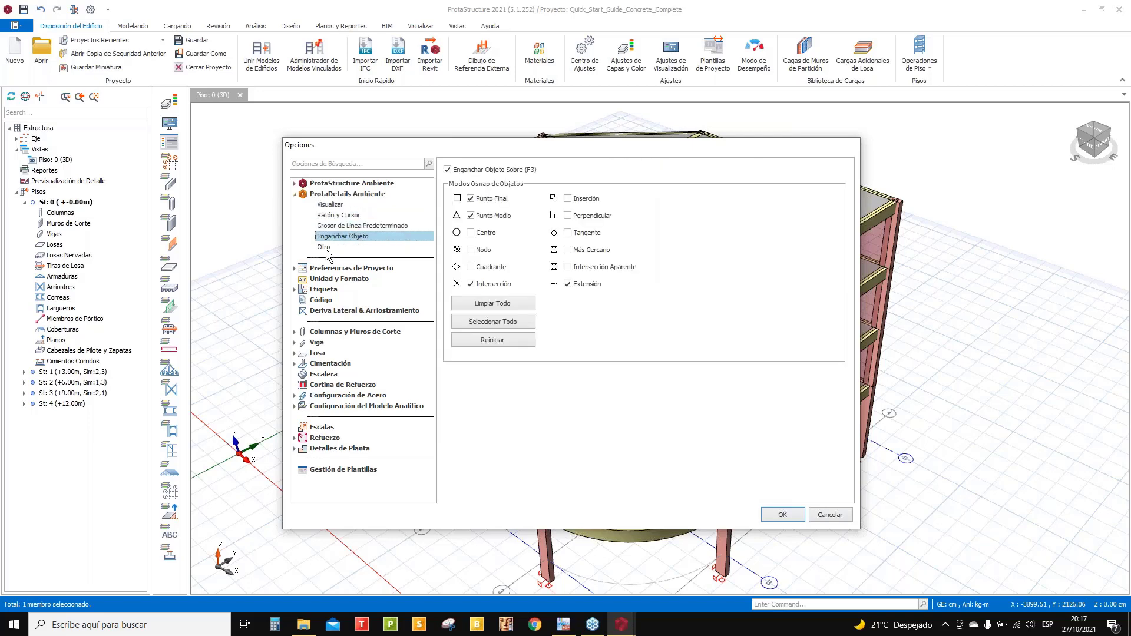
{"action": "left_click", "coordinate": [342, 246]}
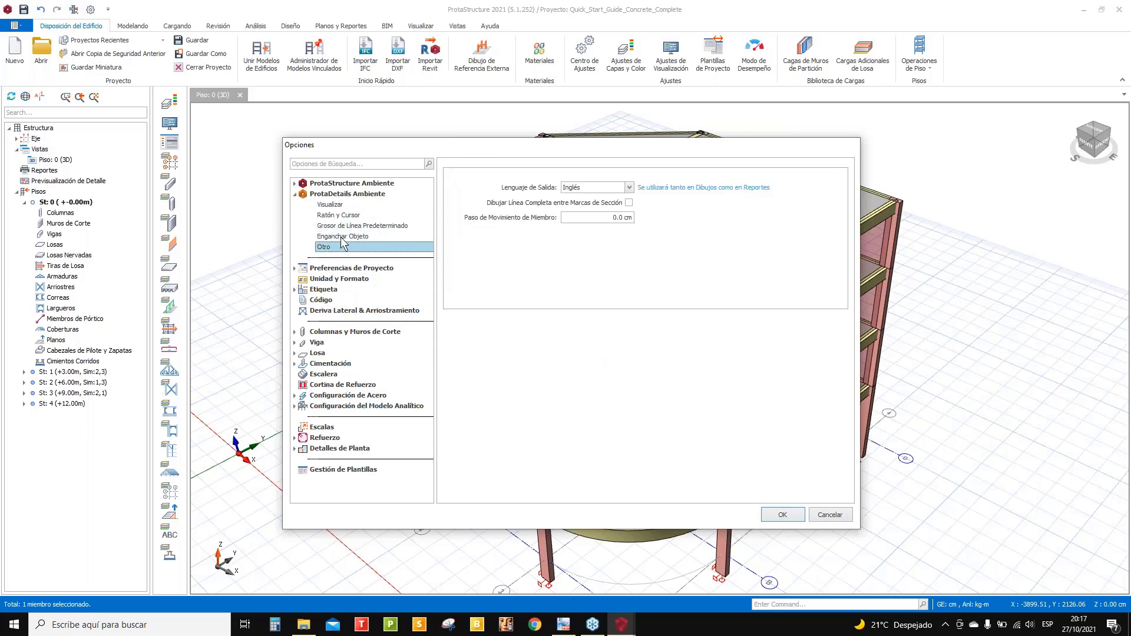
{"action": "left_click", "coordinate": [629, 189]}
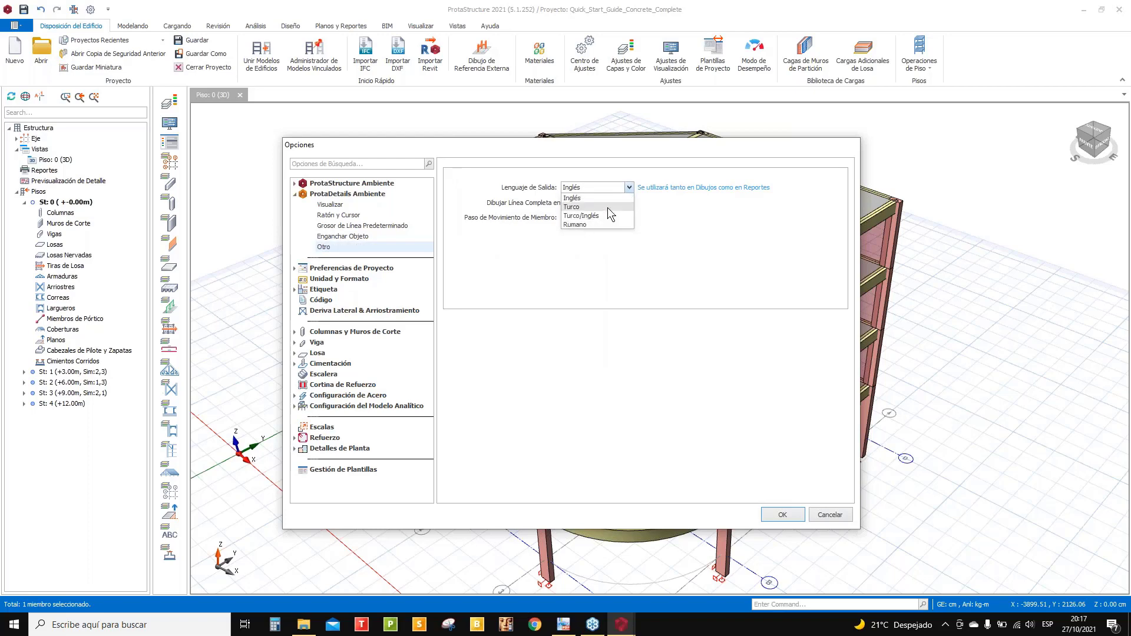
{"action": "left_click", "coordinate": [709, 242]}
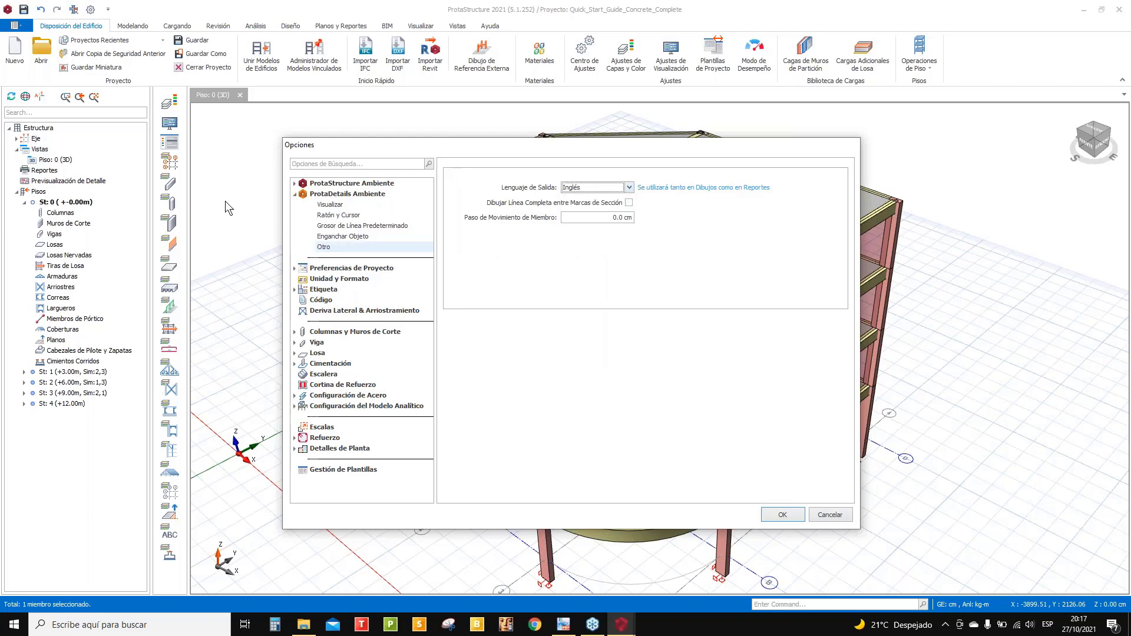
{"action": "left_click", "coordinate": [383, 195]}
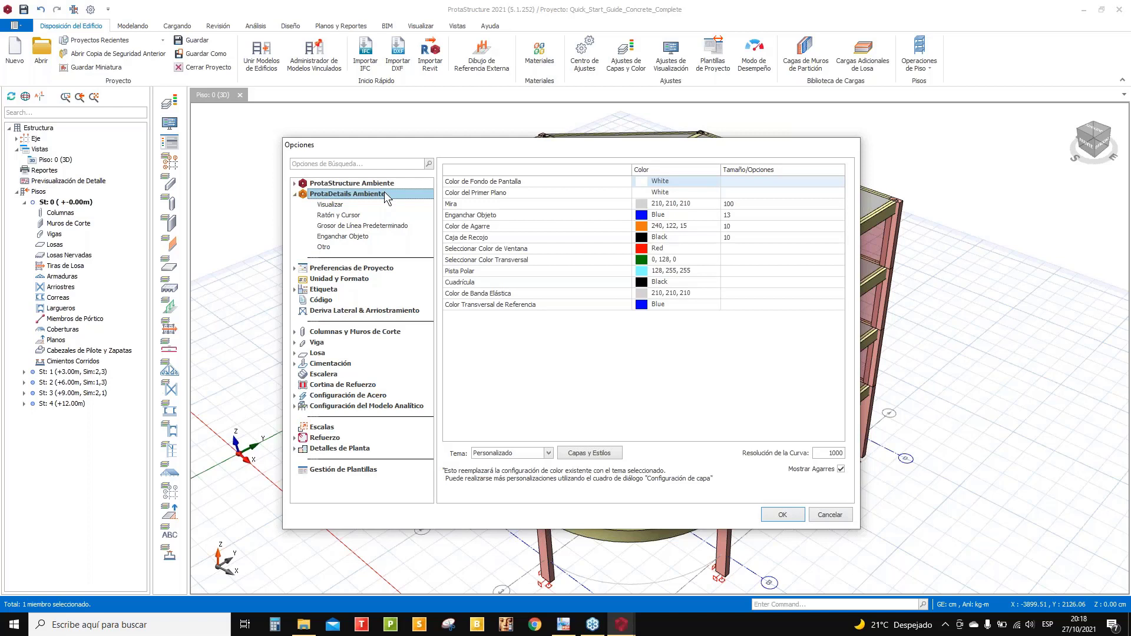
{"action": "left_click", "coordinate": [294, 195]}
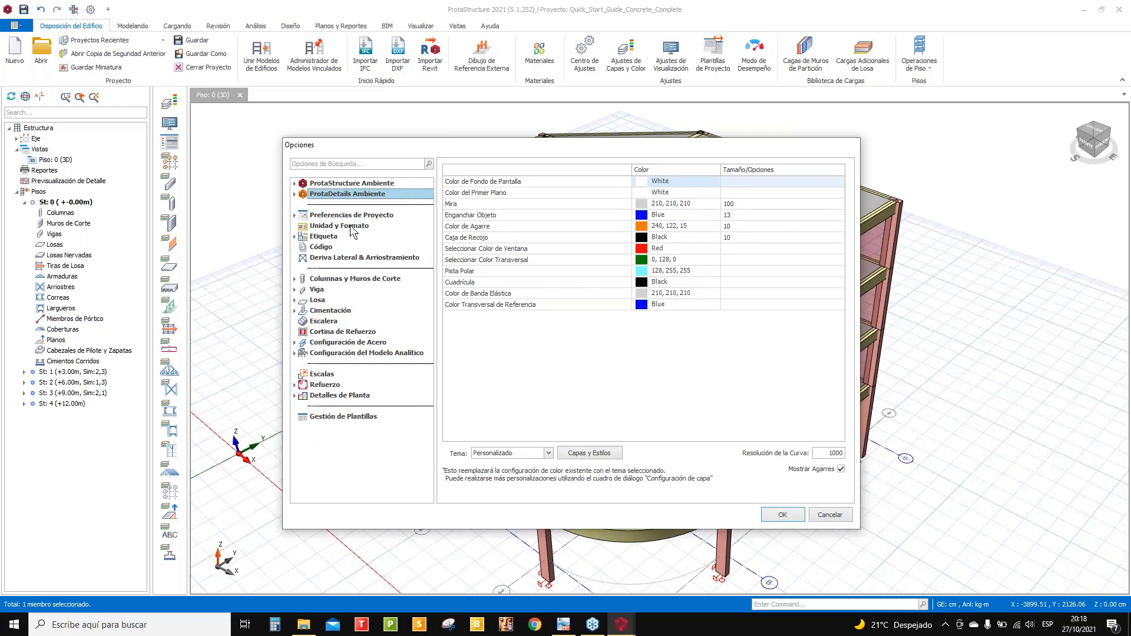
- Show the Preferencias de Proyecto page with its sub-pages expanded
{"action": "left_click", "coordinate": [332, 219]}
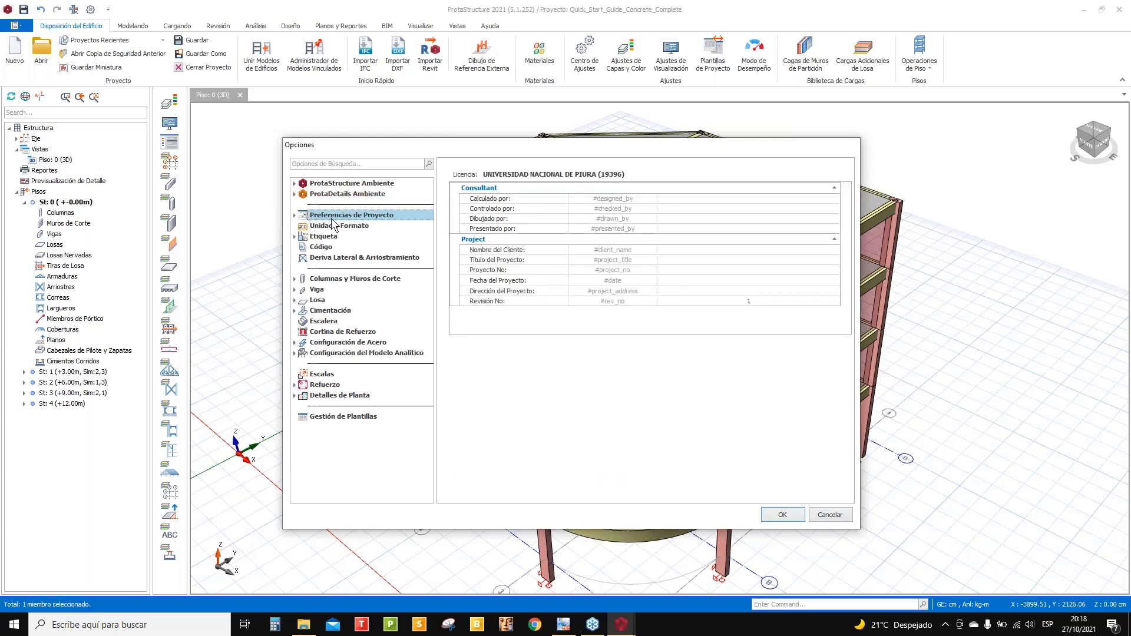
{"action": "left_click", "coordinate": [296, 216]}
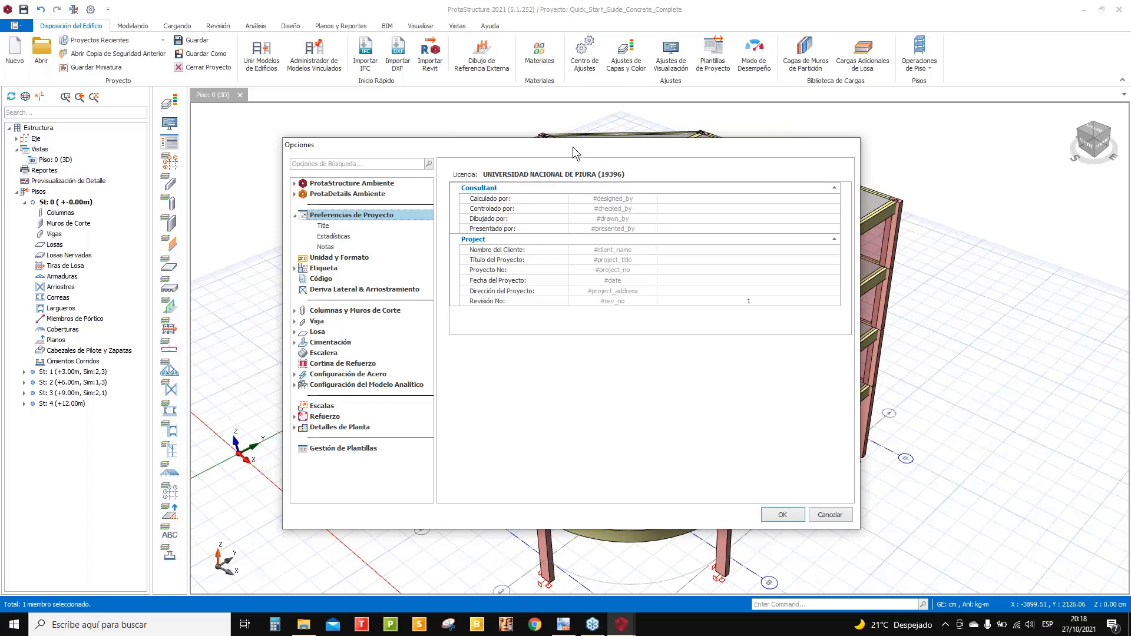
{"action": "left_click_drag", "start_coordinate": [576, 141], "coordinate": [614, 140]}
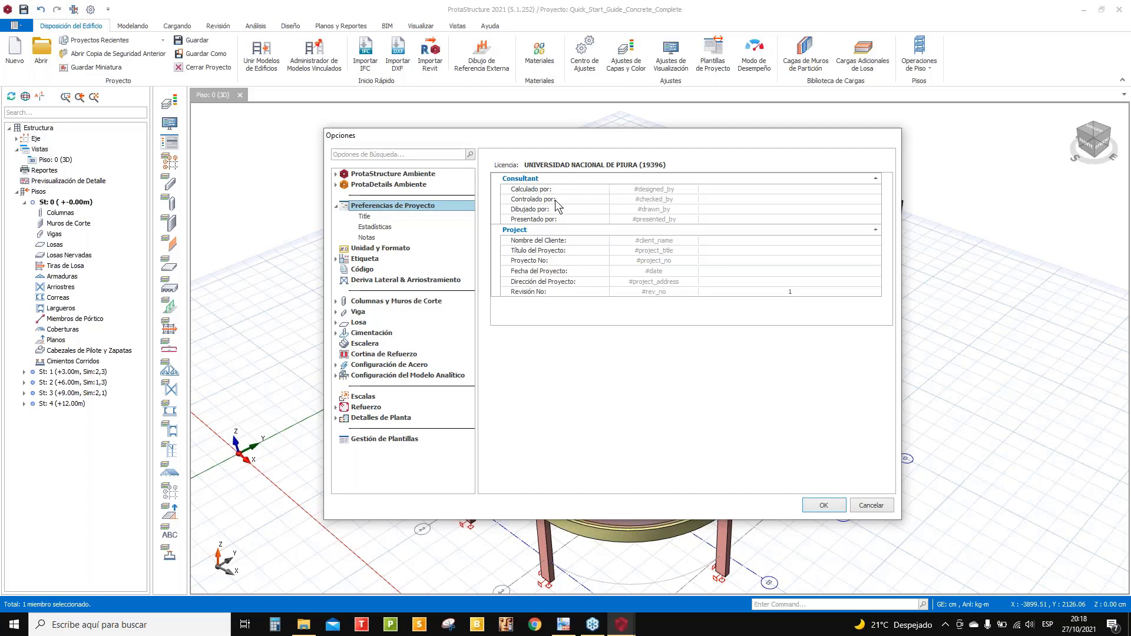
- Step through the Consultant and Project value cells of Preferencias de Proyecto
{"action": "left_click", "coordinate": [729, 193]}
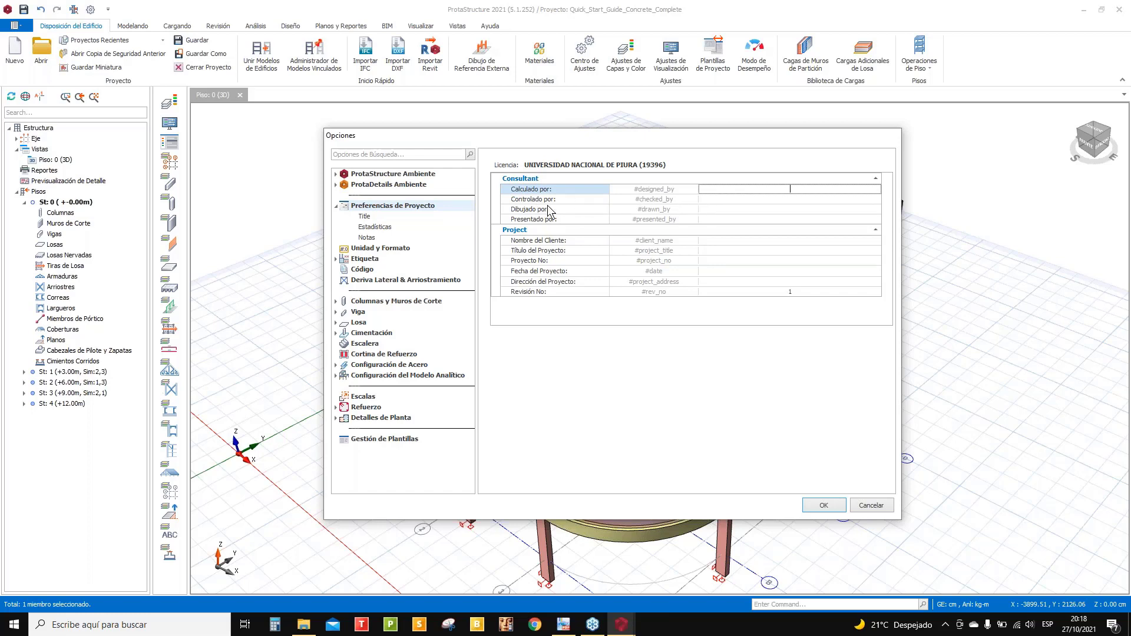
{"action": "left_click", "coordinate": [776, 199]}
{"action": "left_click", "coordinate": [771, 210]}
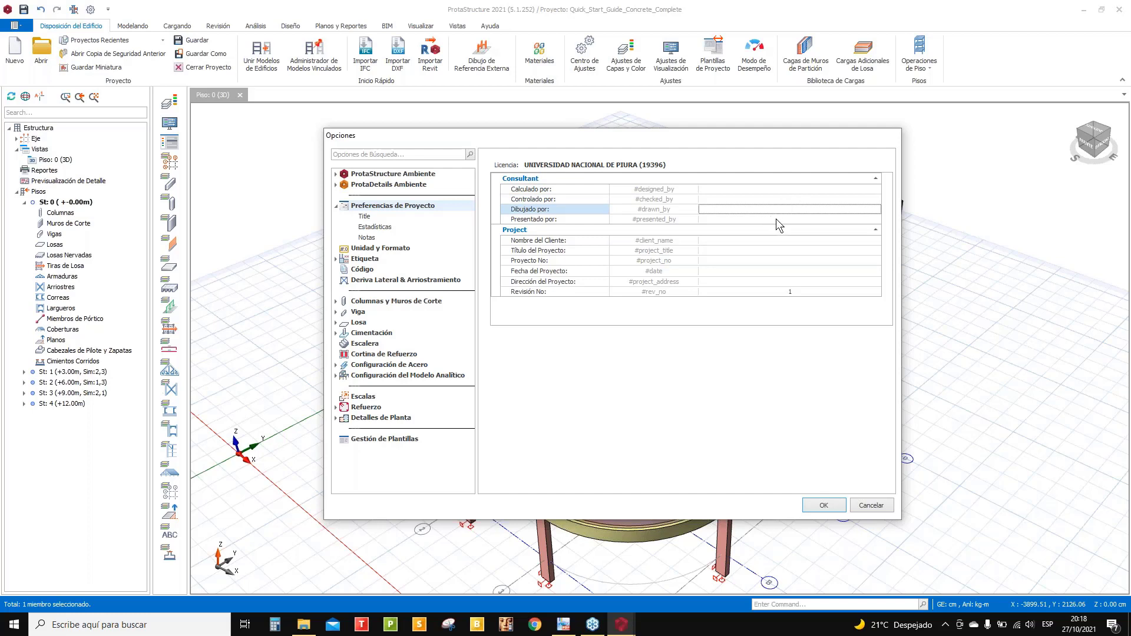
{"action": "left_click", "coordinate": [776, 220]}
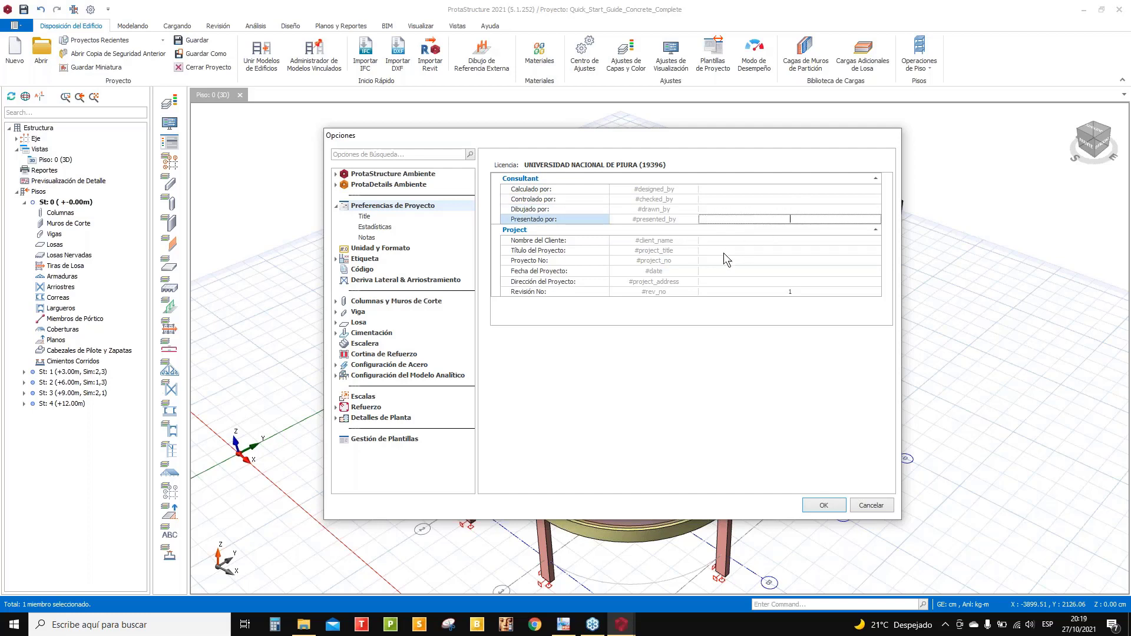
{"action": "left_click", "coordinate": [777, 240]}
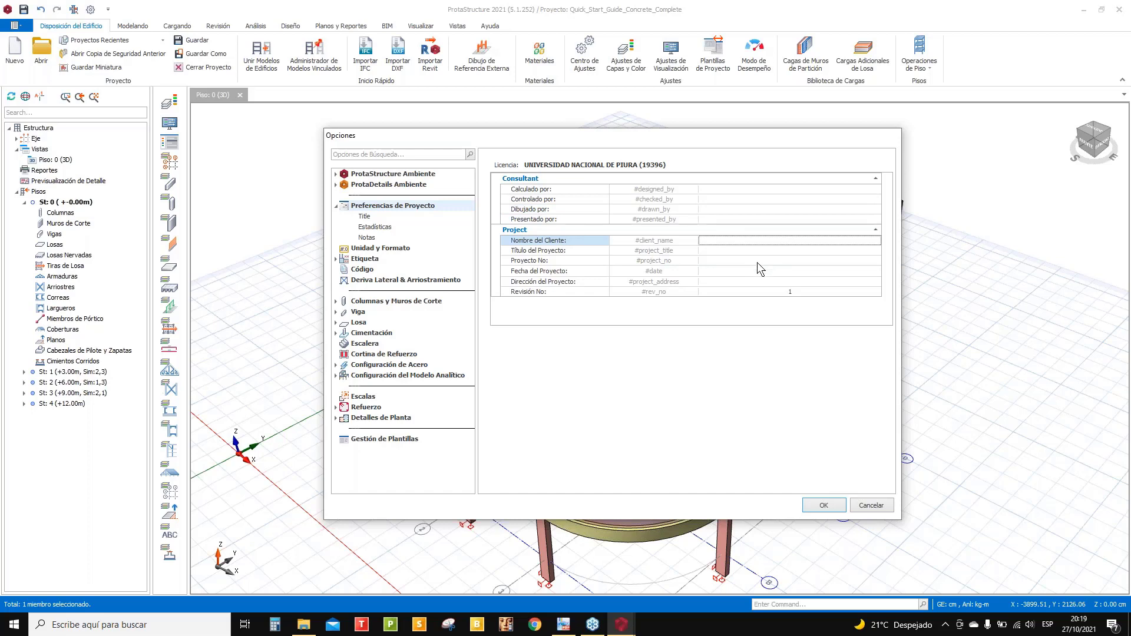
{"action": "left_click", "coordinate": [782, 250]}
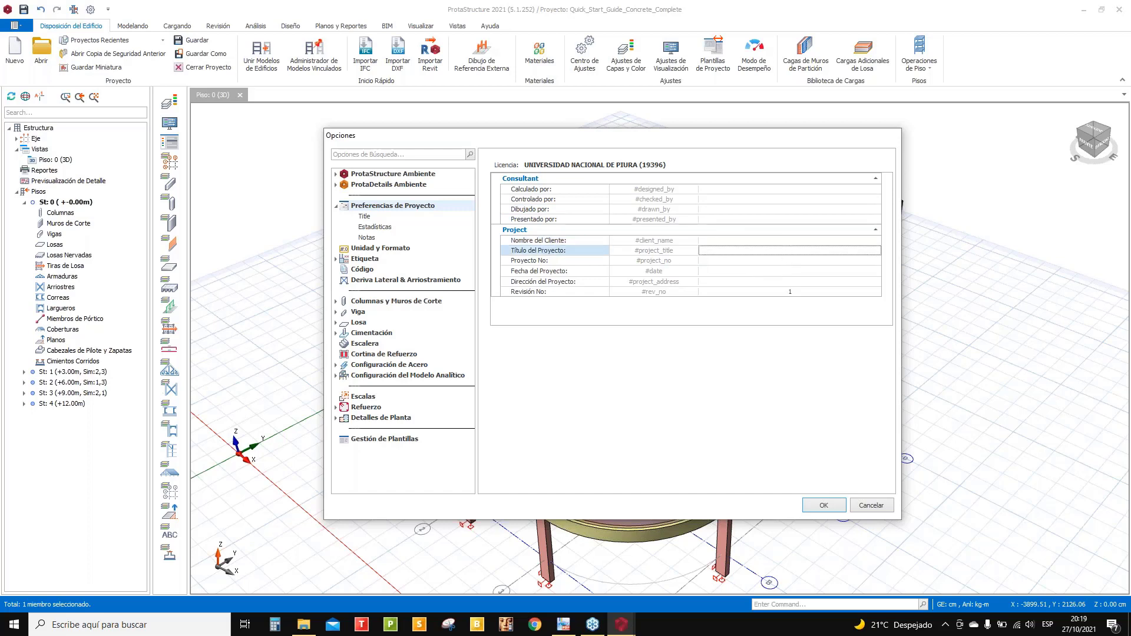
{"action": "left_click", "coordinate": [775, 260]}
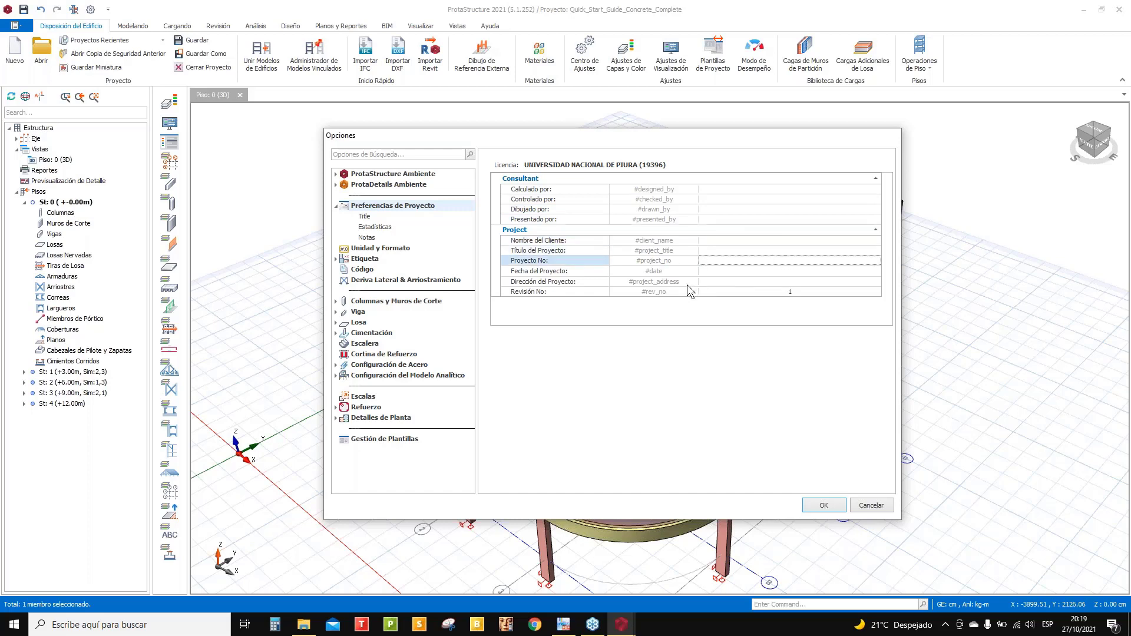
{"action": "left_click", "coordinate": [774, 272]}
{"action": "left_click", "coordinate": [773, 282]}
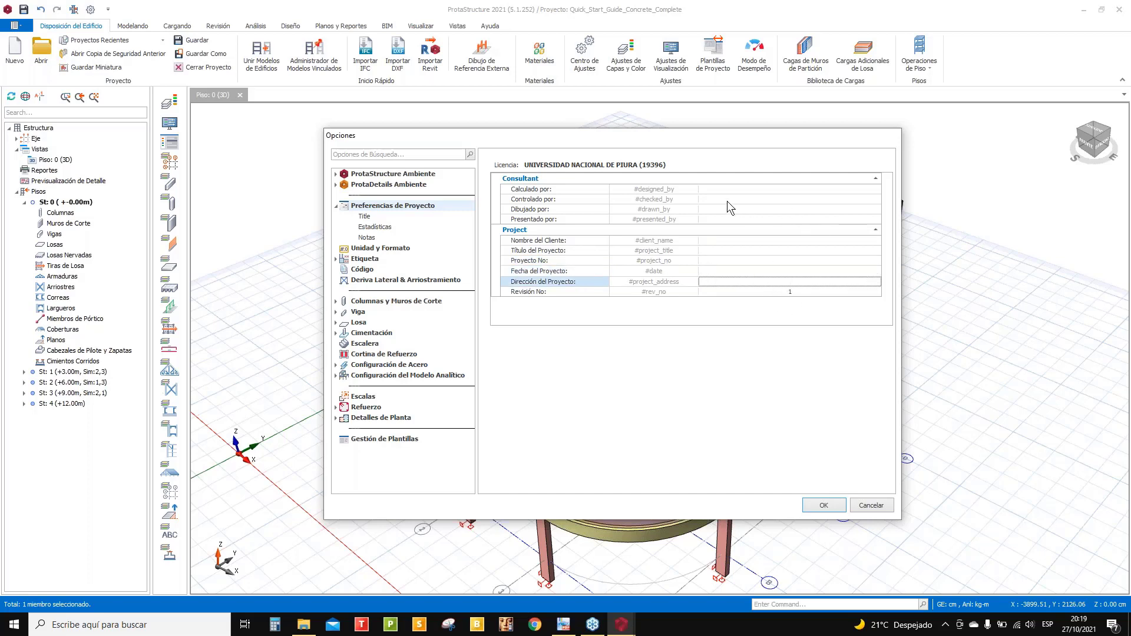
- Enter the staff names for Calculado, Controlado, Dibujado and Presentado por
{"action": "left_click", "coordinate": [757, 190]}
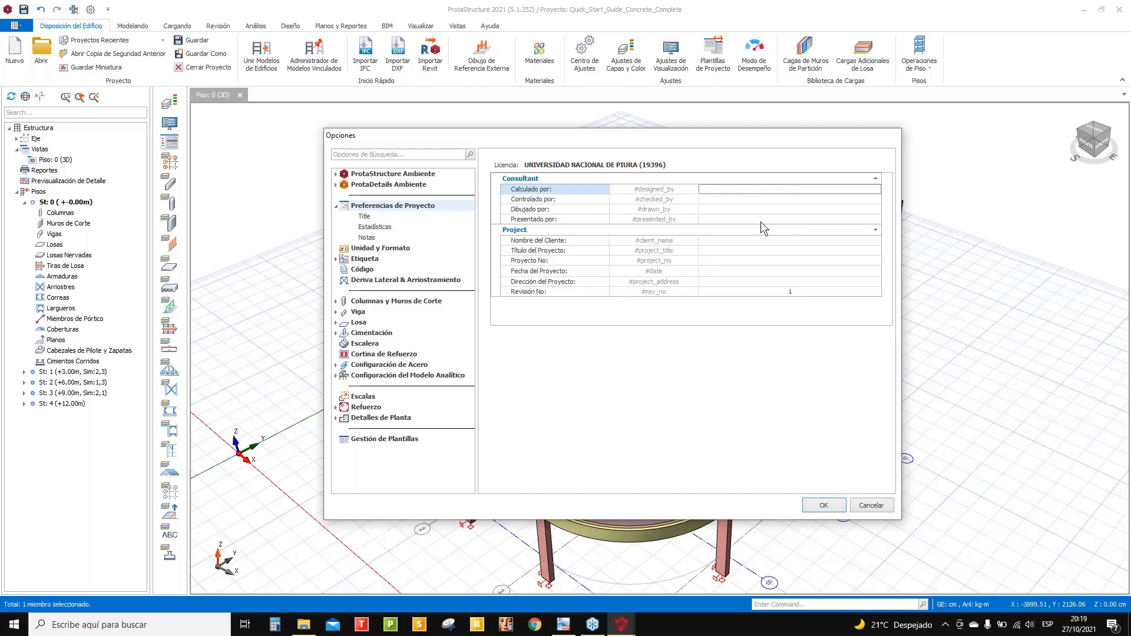
{"action": "left_click", "coordinate": [787, 200]}
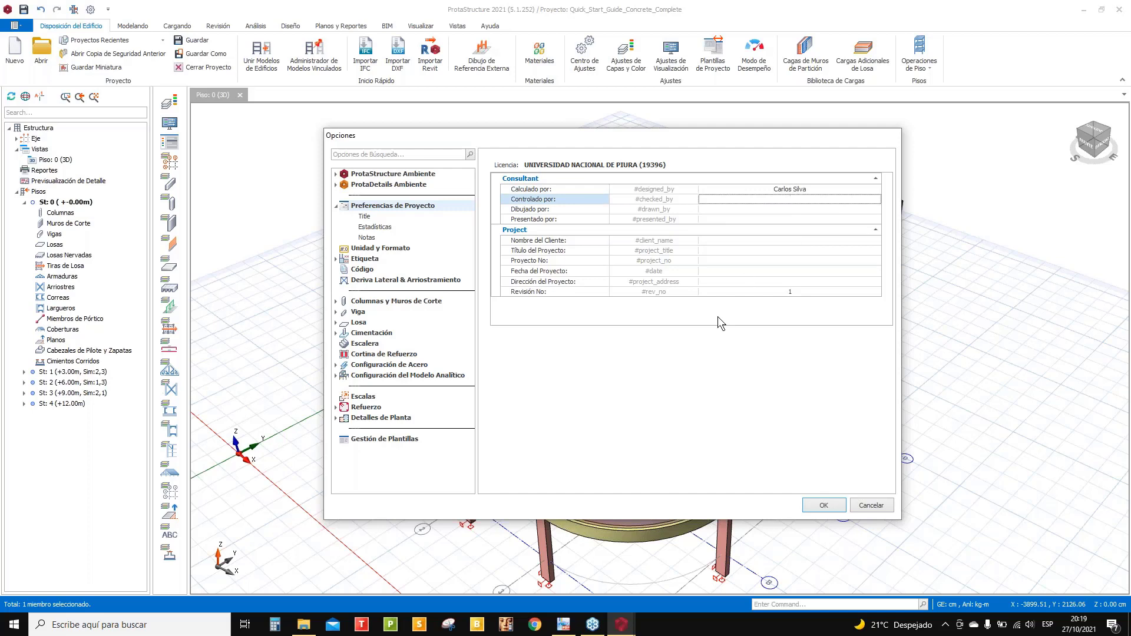
{"action": "left_click", "coordinate": [776, 211]}
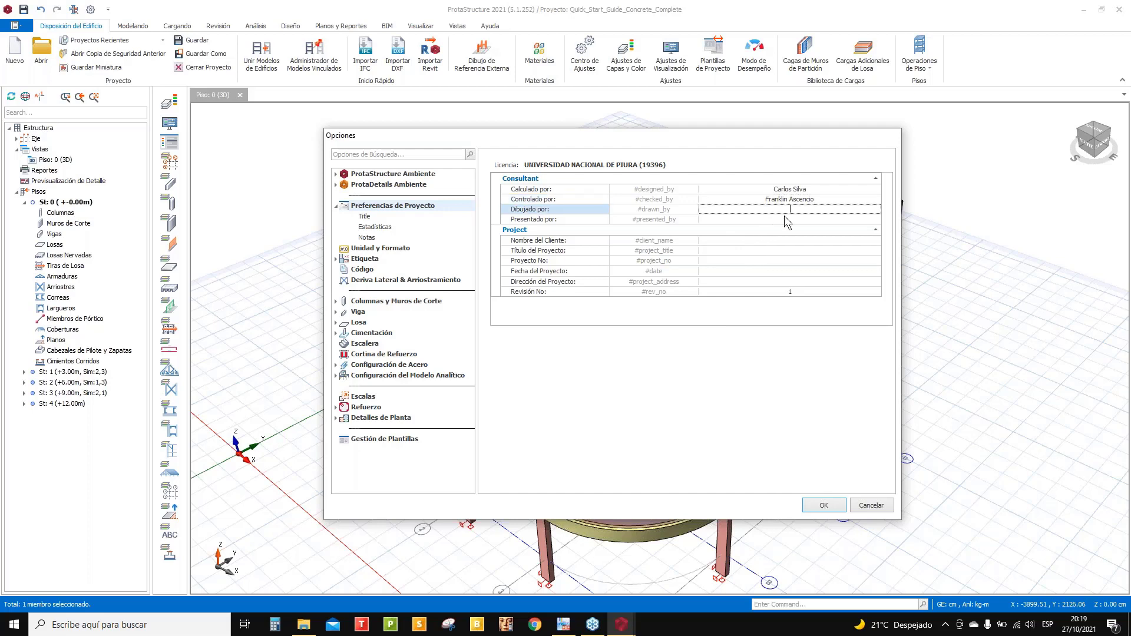
{"action": "left_click", "coordinate": [800, 219]}
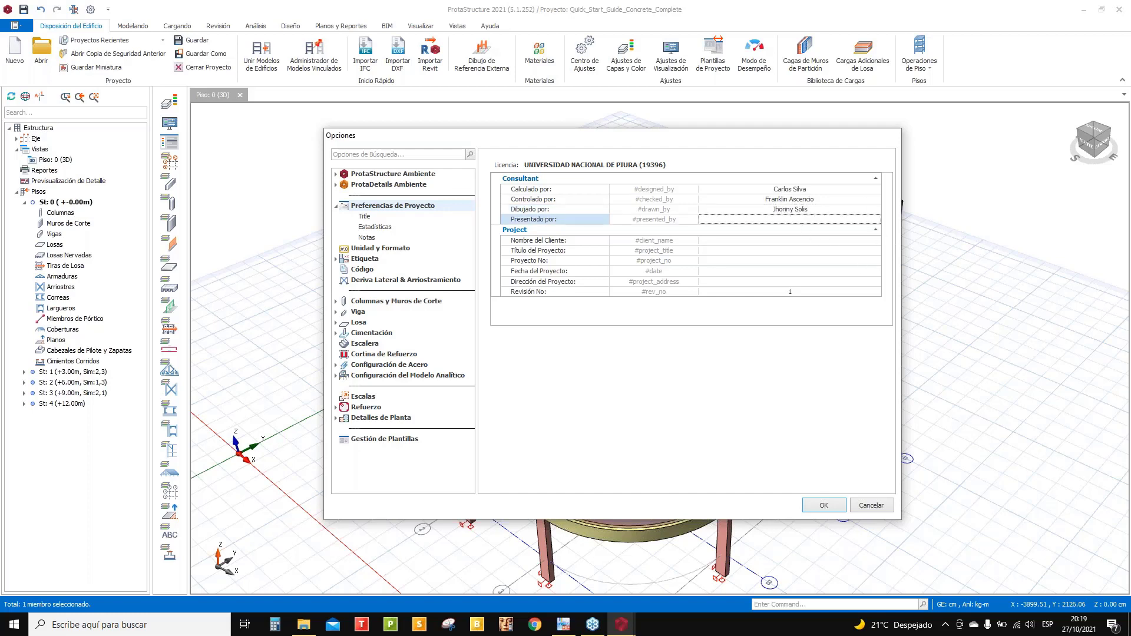
{"action": "type", "text": "Juán Pérez"}
- Enter the client's name and the project title Edificio "San Pedro"
{"action": "left_click", "coordinate": [803, 241]}
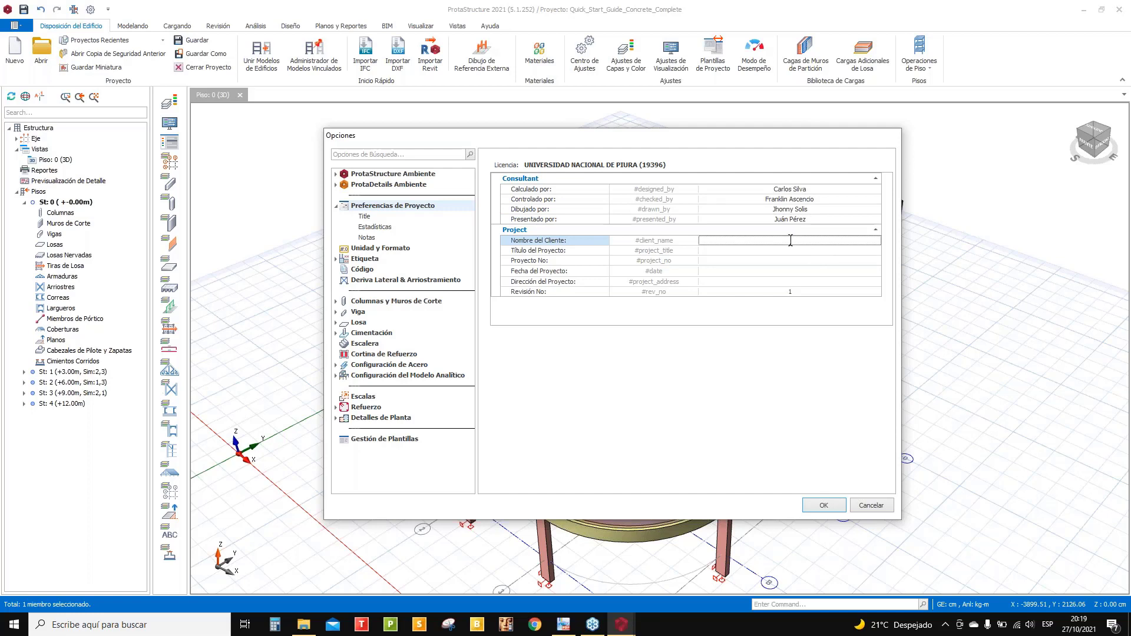
{"action": "left_click", "coordinate": [795, 253]}
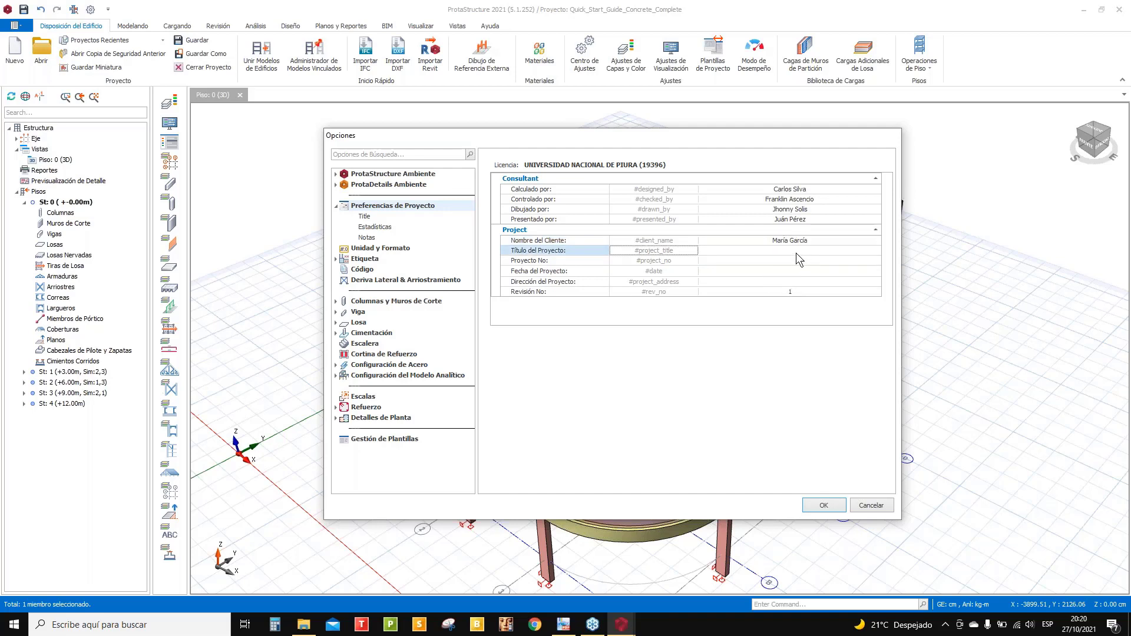
{"action": "left_click", "coordinate": [796, 253]}
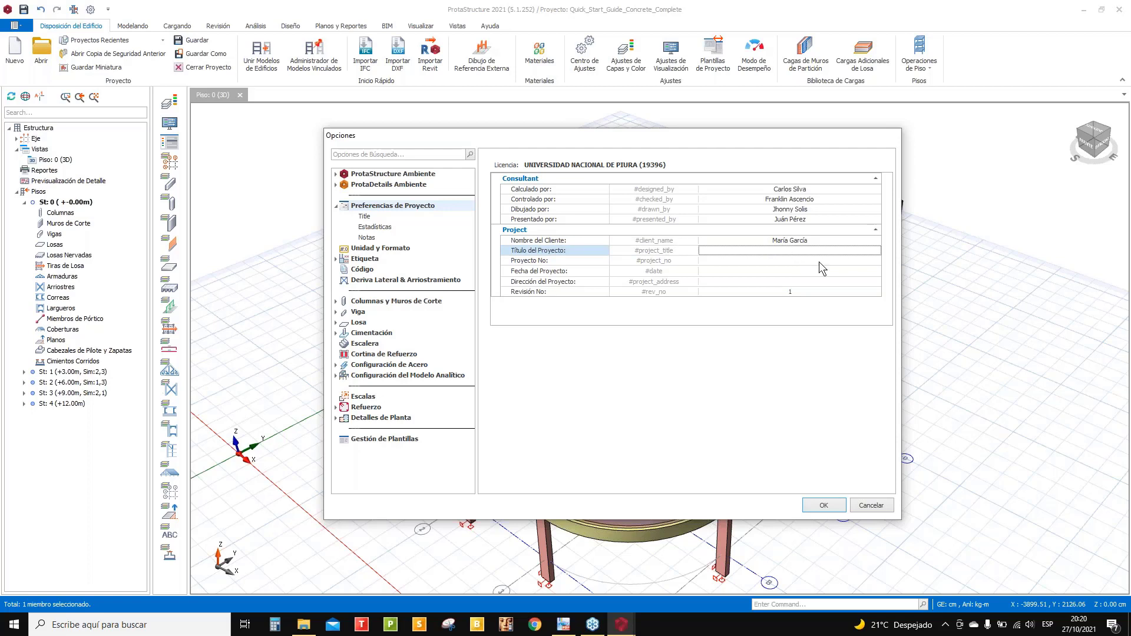
{"action": "type", "text": "Edificio \"San Pedro\""}
- Set the project number to CSC-87-21
{"action": "left_click", "coordinate": [789, 260]}
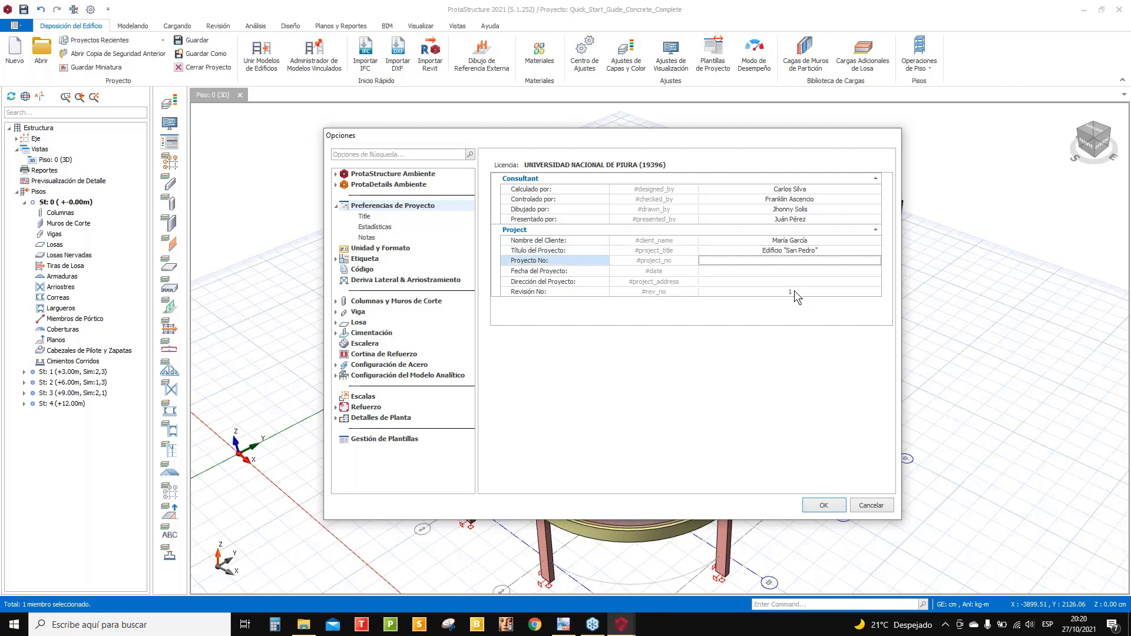
{"action": "type", "text": "CSC-87-20"}
{"action": "type", "text": "21"}
{"action": "left_click", "coordinate": [780, 273]}
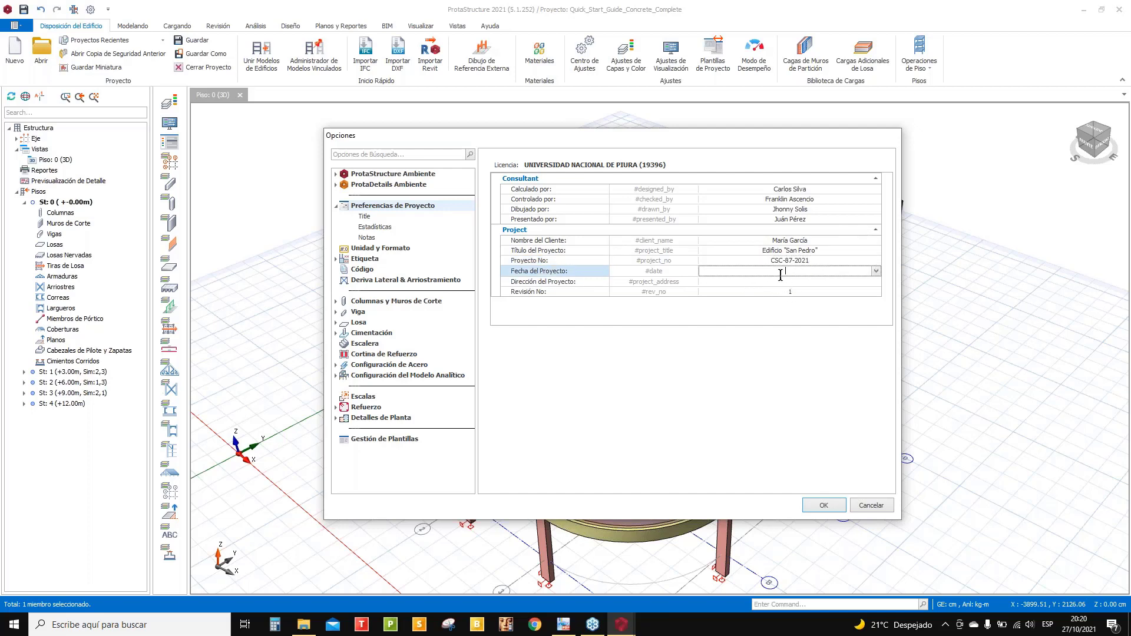
- Pick 27/10/2021 from the calendar as the project date
{"action": "left_click", "coordinate": [877, 271]}
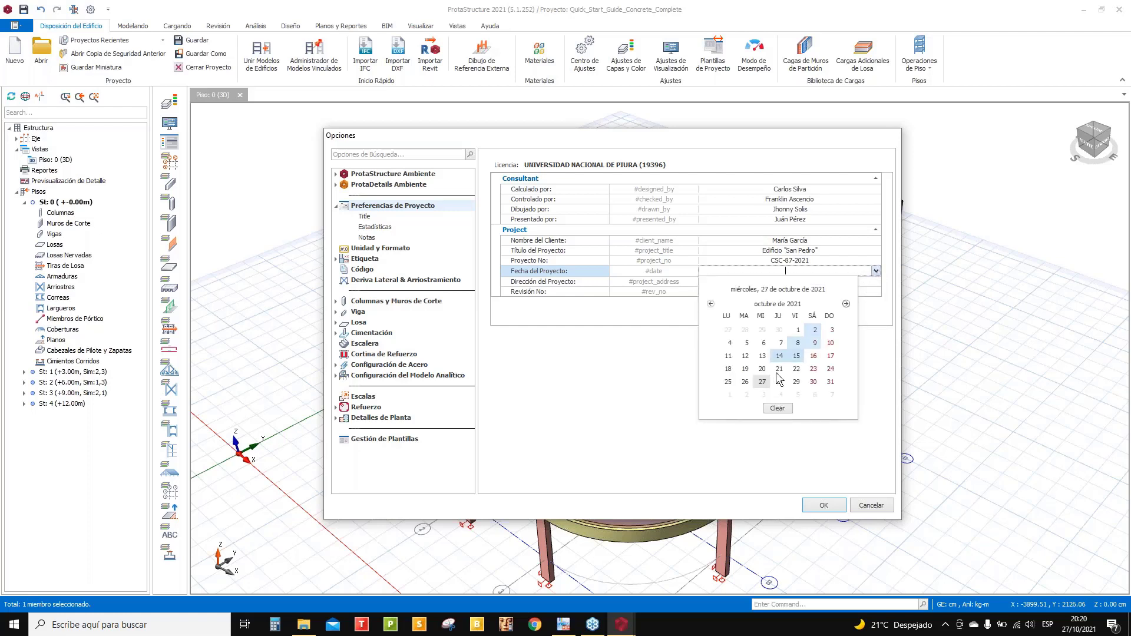
{"action": "left_click", "coordinate": [875, 270]}
{"action": "left_click", "coordinate": [875, 270]}
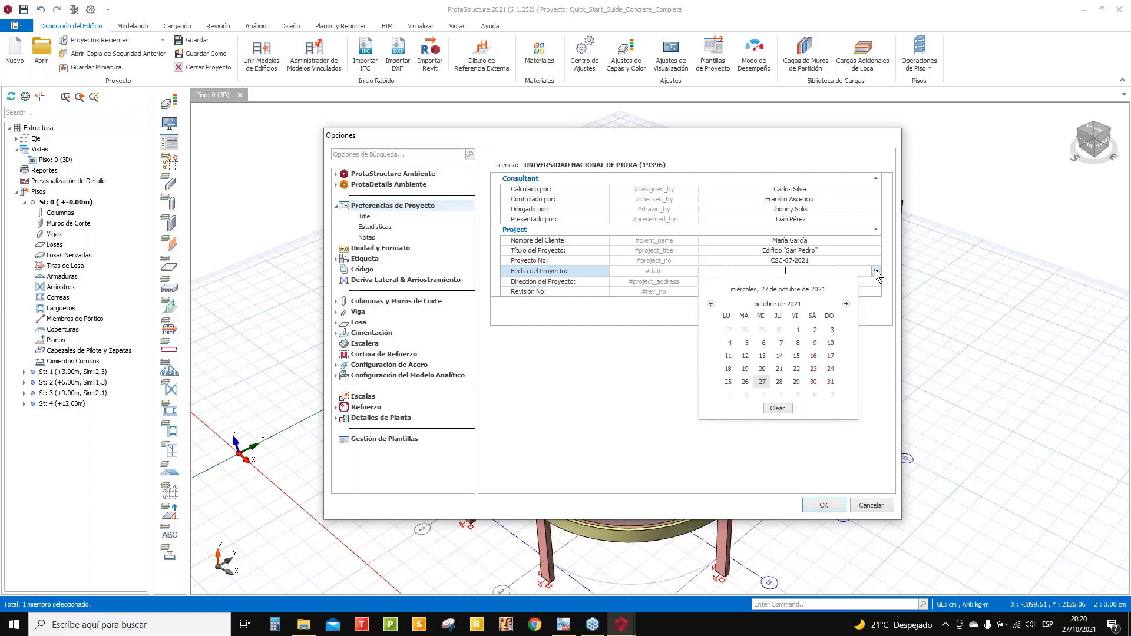
{"action": "left_click", "coordinate": [762, 381]}
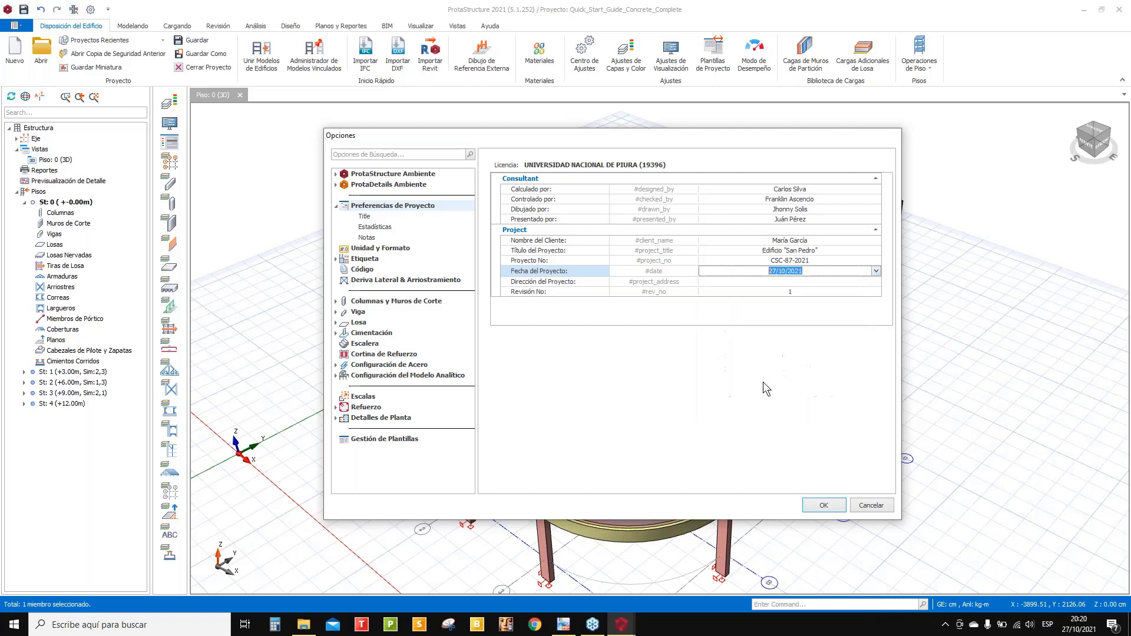
{"action": "left_click", "coordinate": [777, 282]}
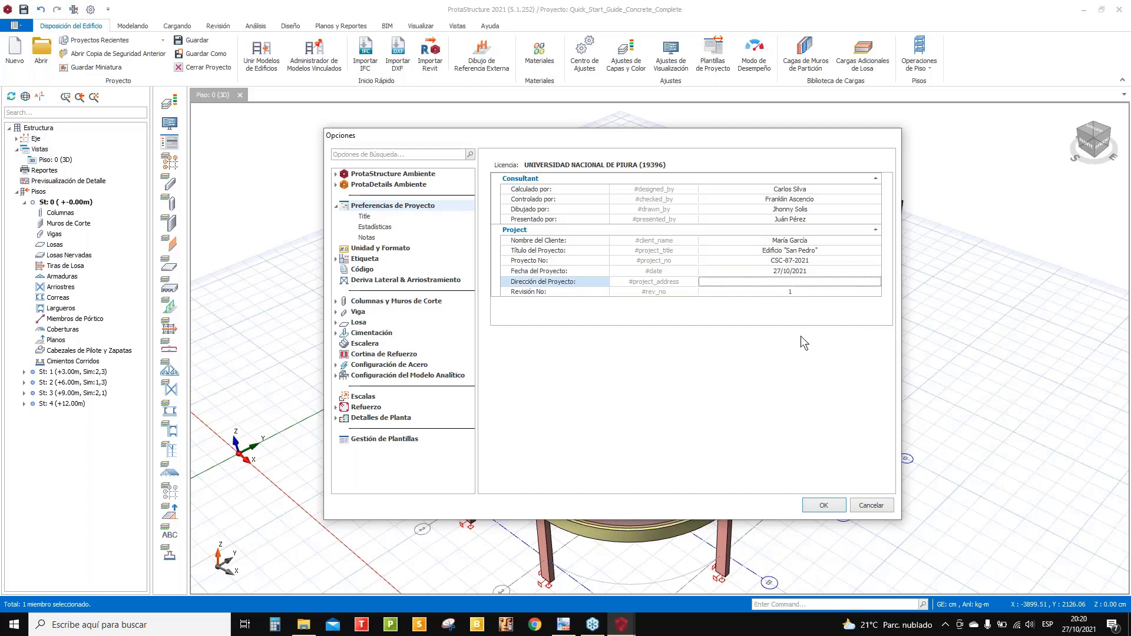
- Type the site address into the Dirección del Proyecto field
{"action": "type", "text": "Urb. Piura, Cajamarca, Perú"}
- Browse the Title and Estadísticas pages, then show the Unidad y Formato table
{"action": "left_click", "coordinate": [365, 217]}
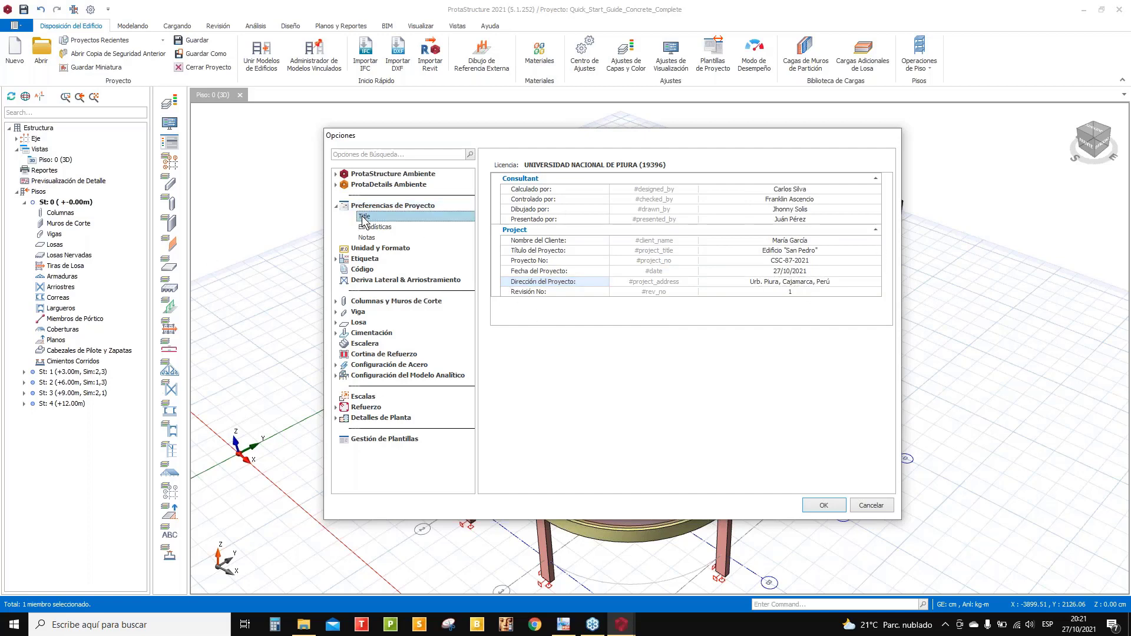
{"action": "left_click", "coordinate": [387, 207]}
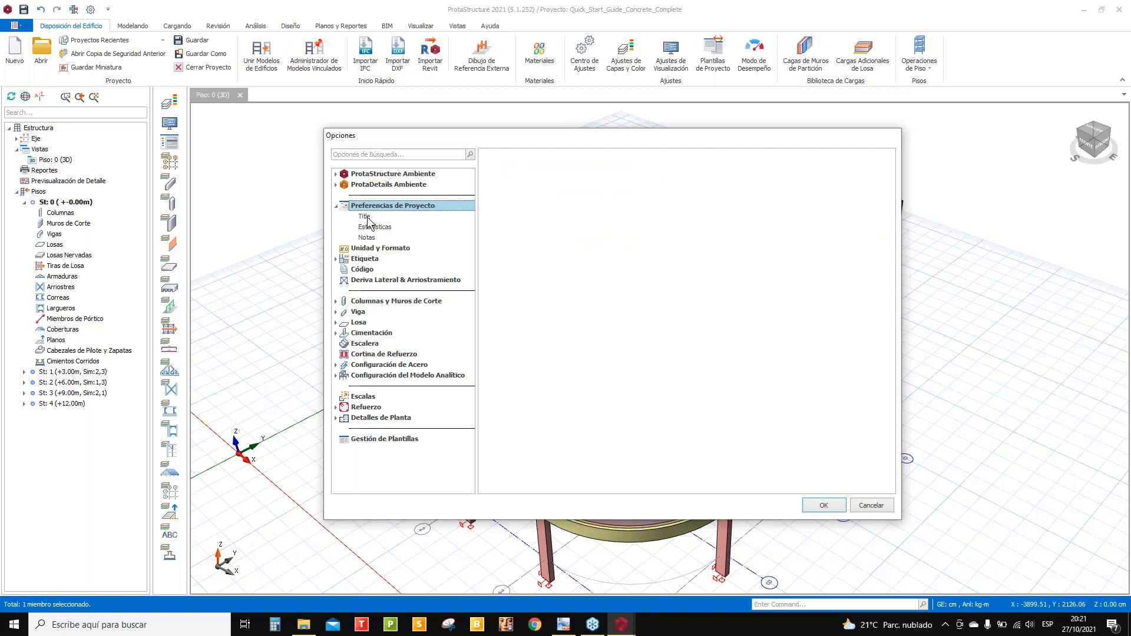
{"action": "left_click", "coordinate": [368, 224]}
{"action": "left_click", "coordinate": [371, 206]}
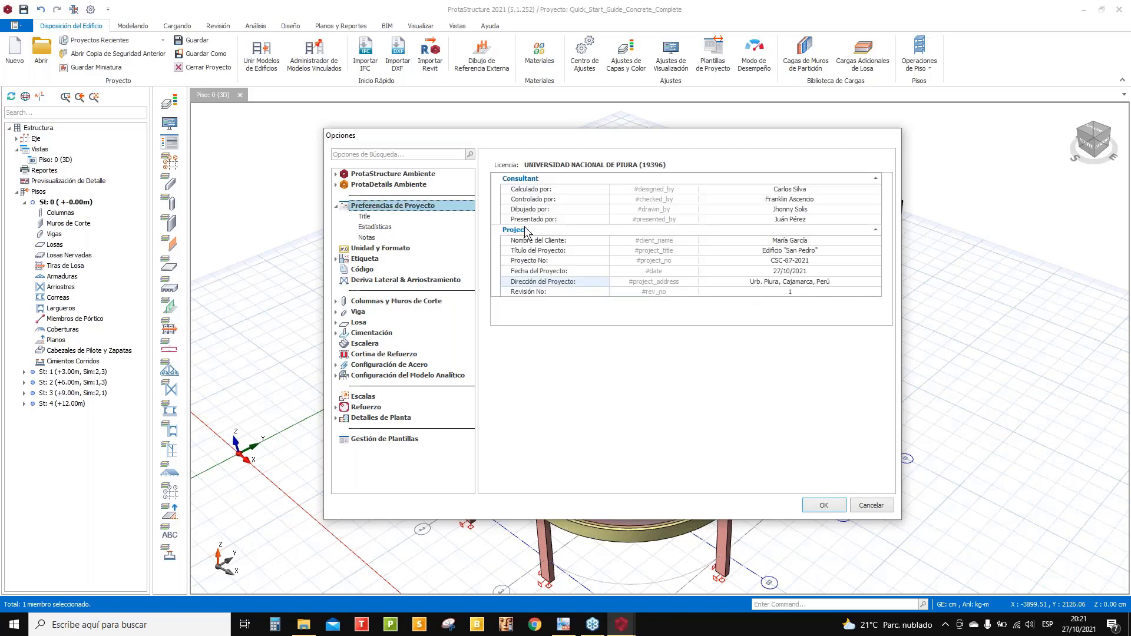
{"action": "left_click", "coordinate": [382, 249]}
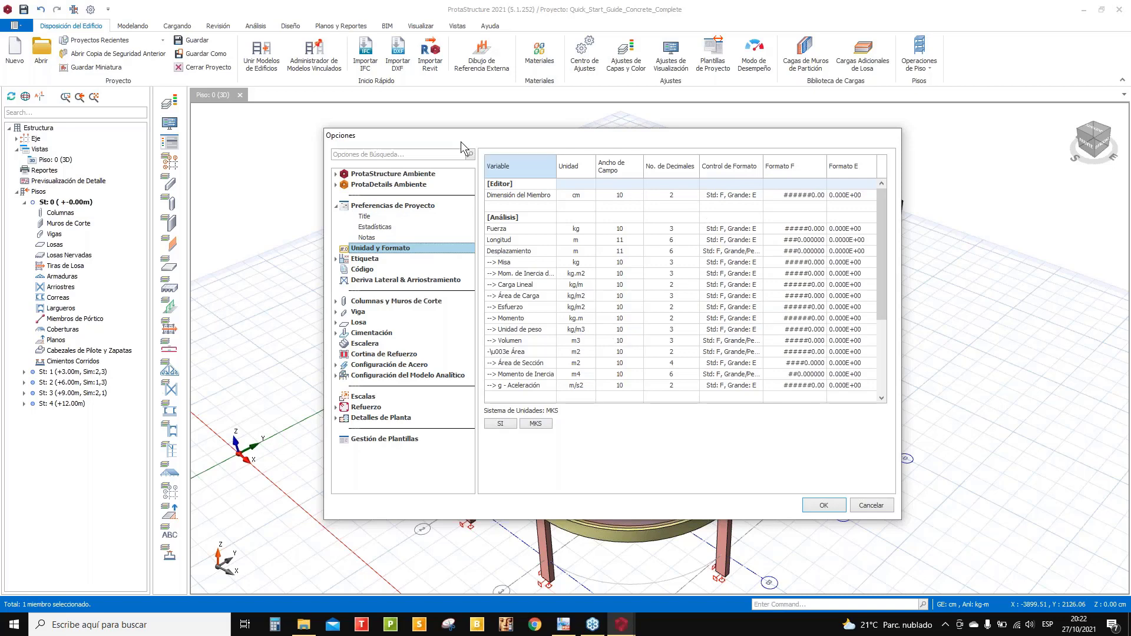
{"action": "left_click_drag", "start_coordinate": [403, 136], "coordinate": [372, 103]}
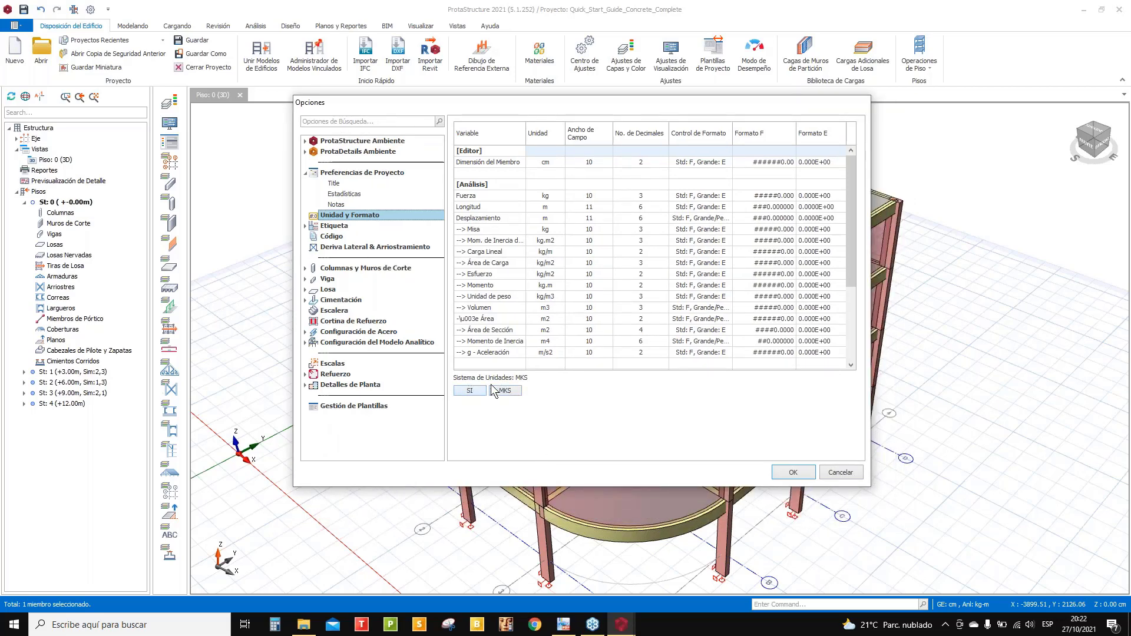
{"action": "left_click", "coordinate": [553, 162]}
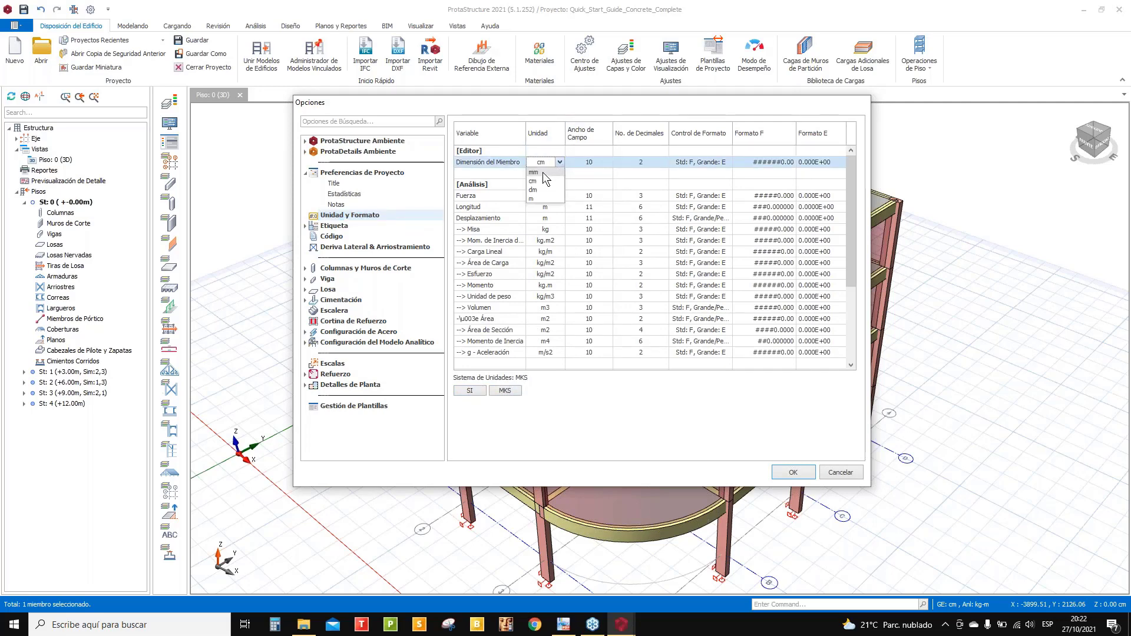
{"action": "left_click", "coordinate": [566, 195]}
{"action": "left_click", "coordinate": [539, 196]}
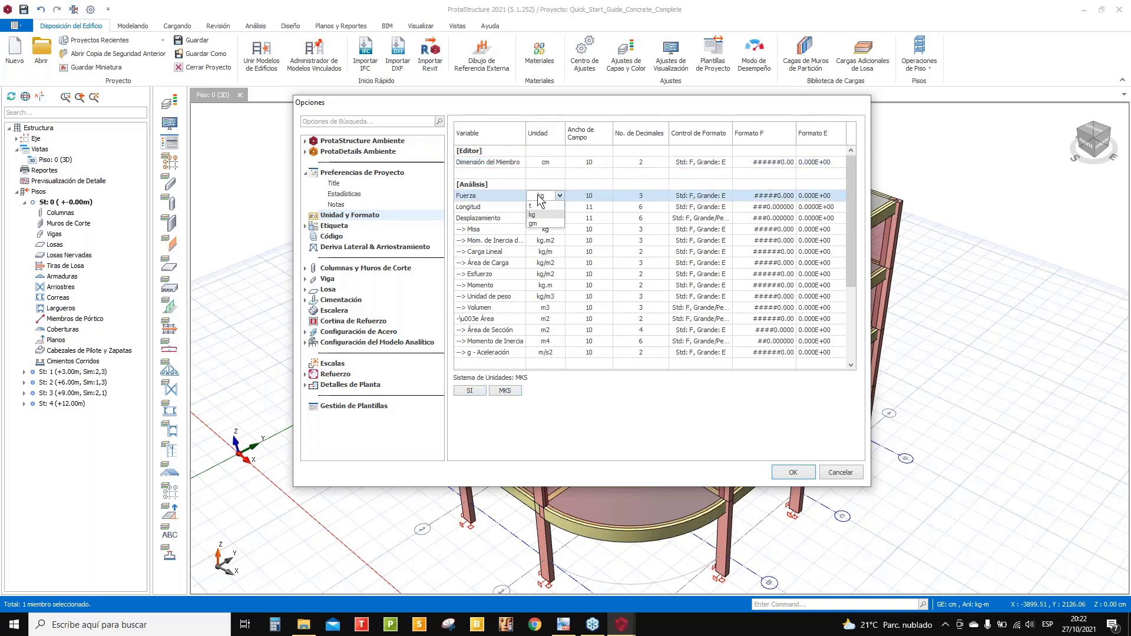
{"action": "left_click", "coordinate": [534, 215]}
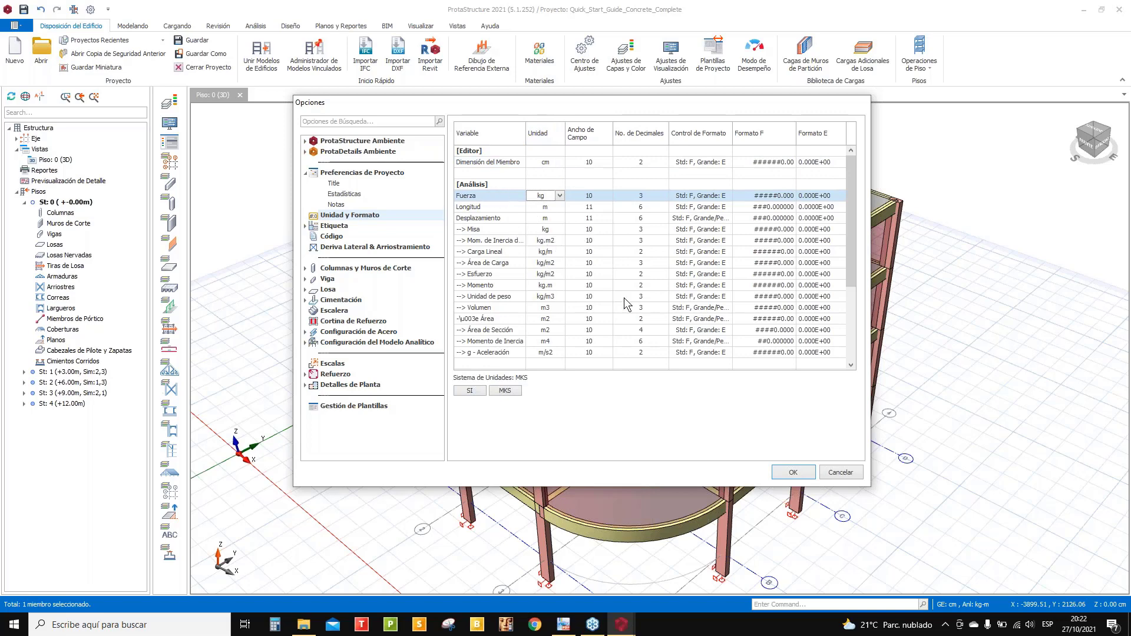
{"action": "left_click_drag", "start_coordinate": [853, 223], "coordinate": [857, 189]}
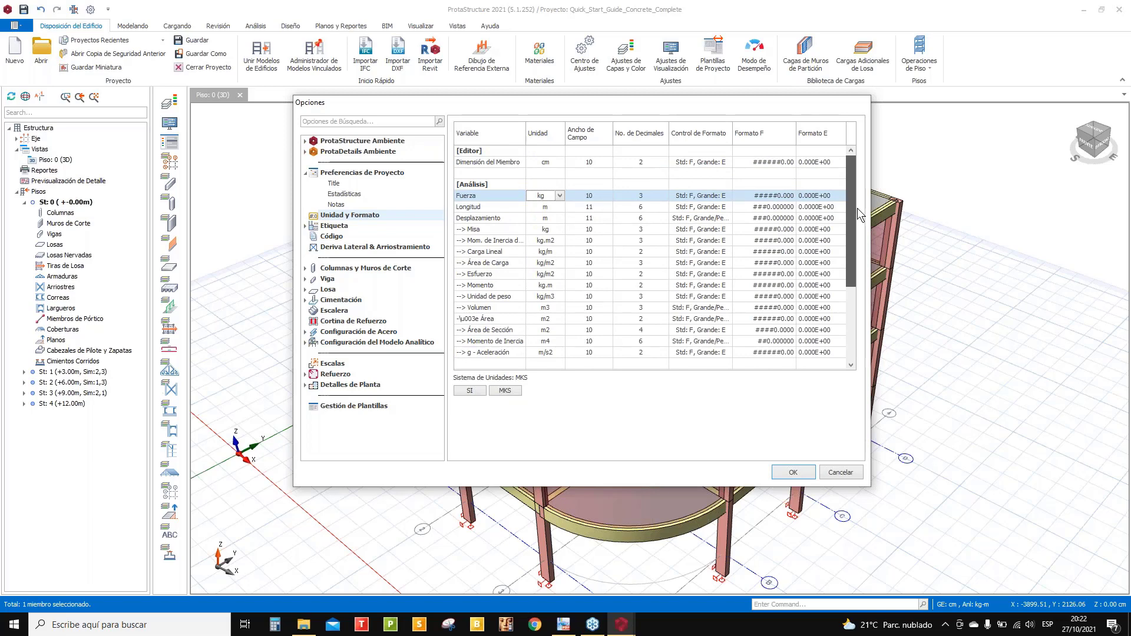
{"action": "left_click_drag", "start_coordinate": [856, 216], "coordinate": [857, 287]}
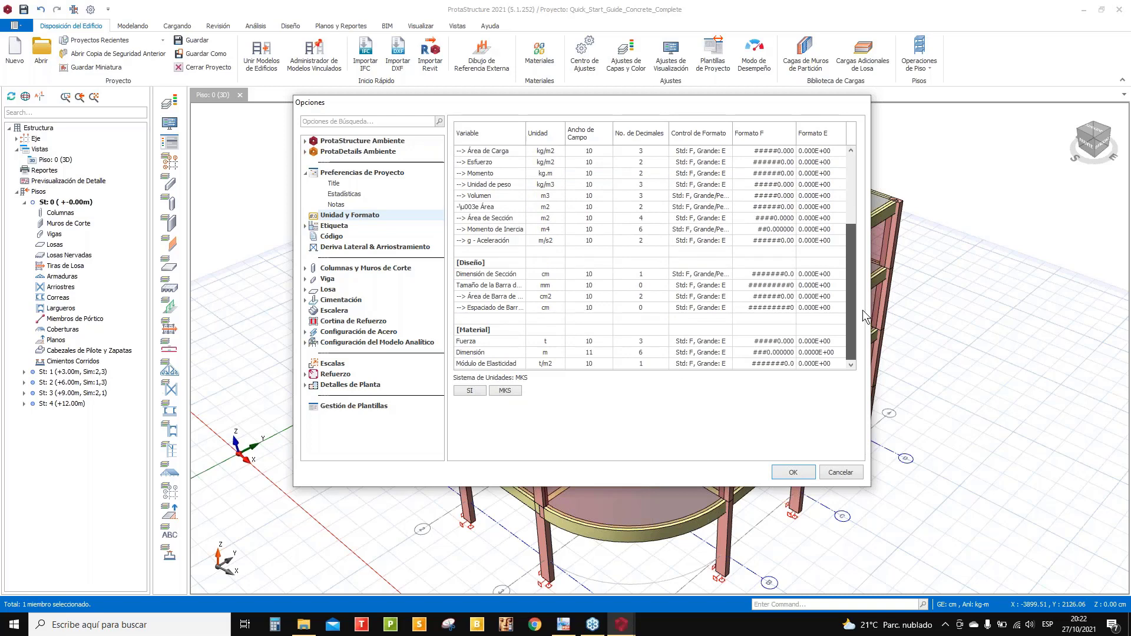
{"action": "left_click_drag", "start_coordinate": [862, 310], "coordinate": [862, 310]}
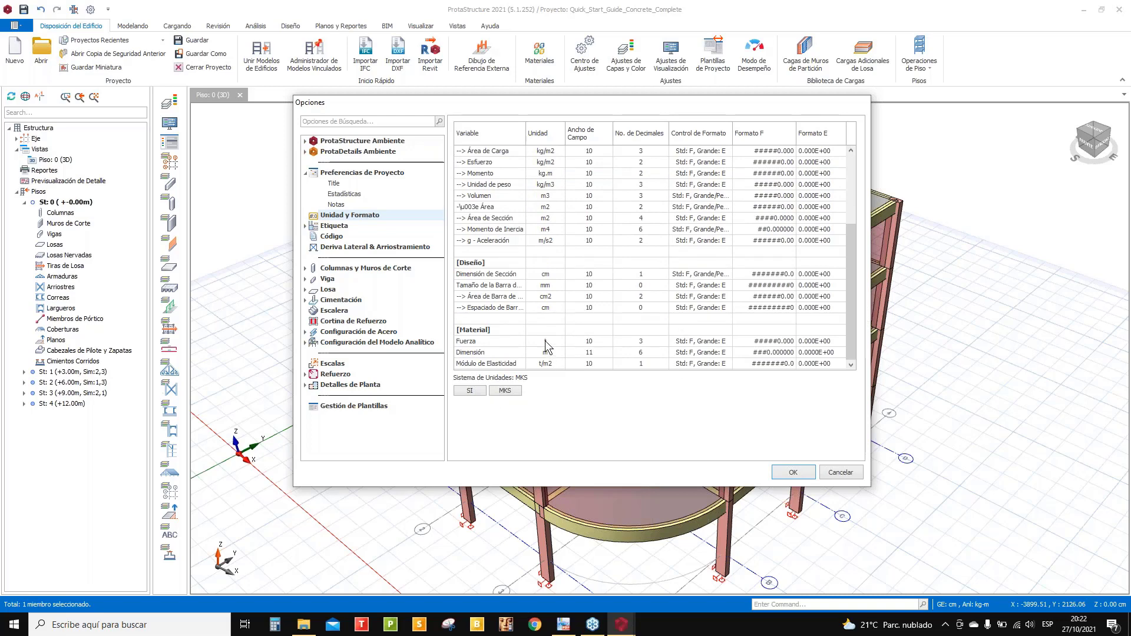
{"action": "scroll", "coordinate": [565, 310], "scroll_direction": "up", "scroll_amount": 4}
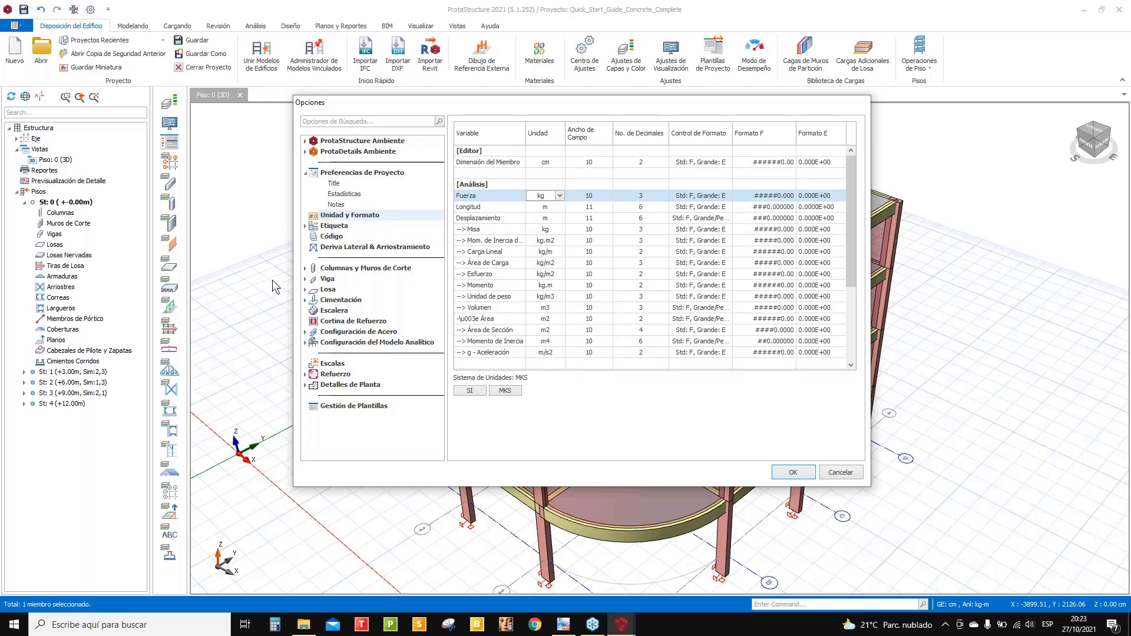
- Move from the Etiqueta page to Configuraciones de Pantalla under ProtaStructure Ambiente
{"action": "left_click", "coordinate": [334, 226]}
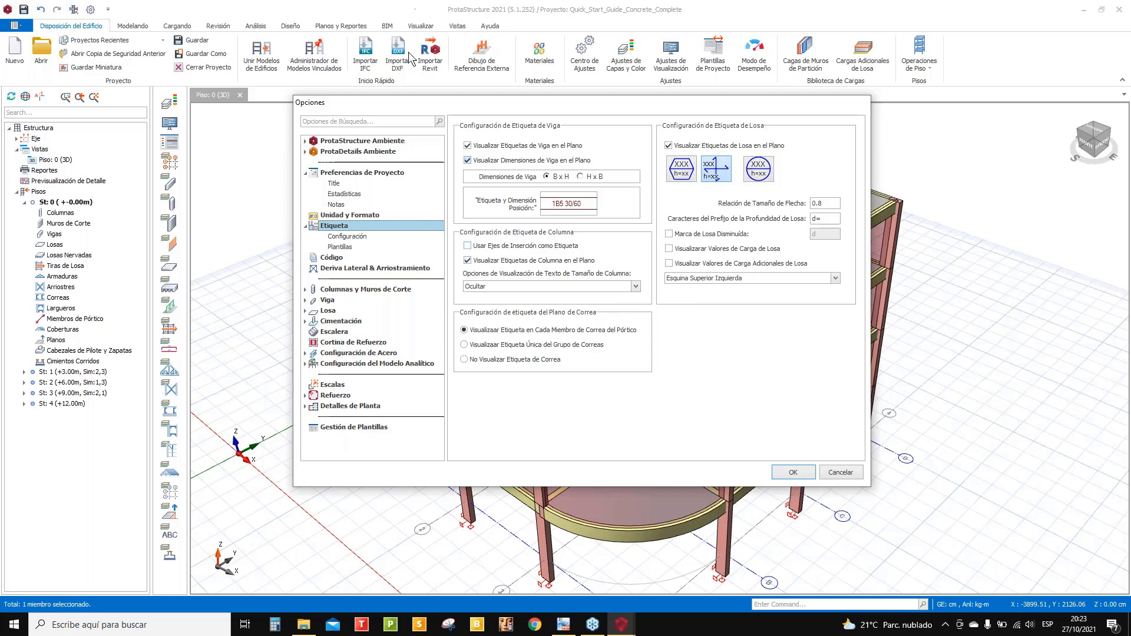
{"action": "left_click", "coordinate": [306, 141]}
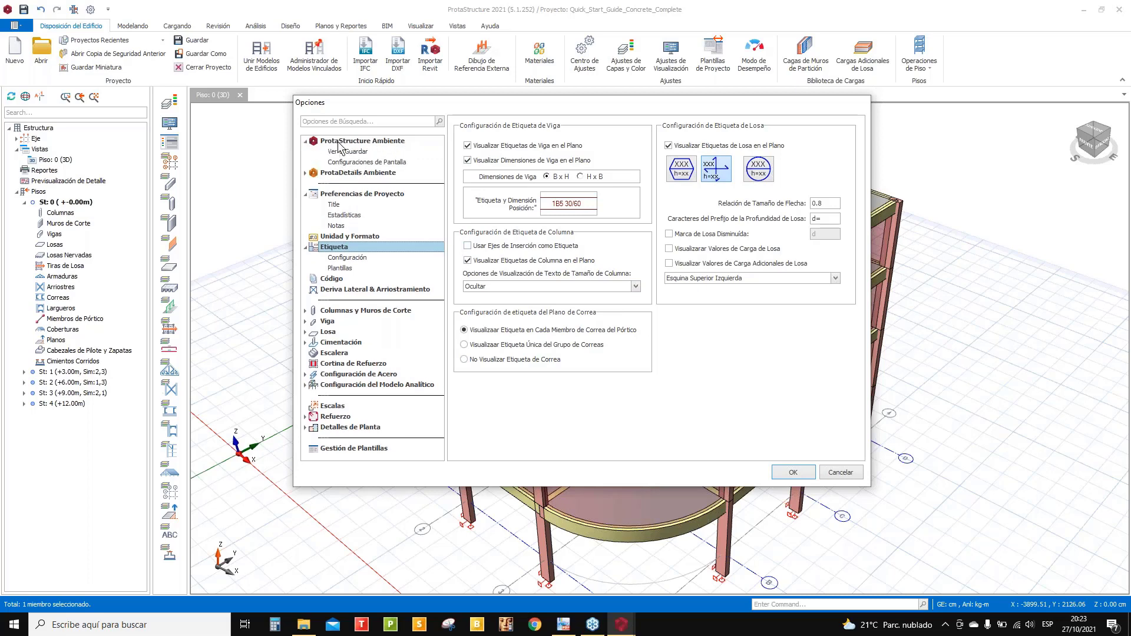
{"action": "left_click", "coordinate": [394, 162]}
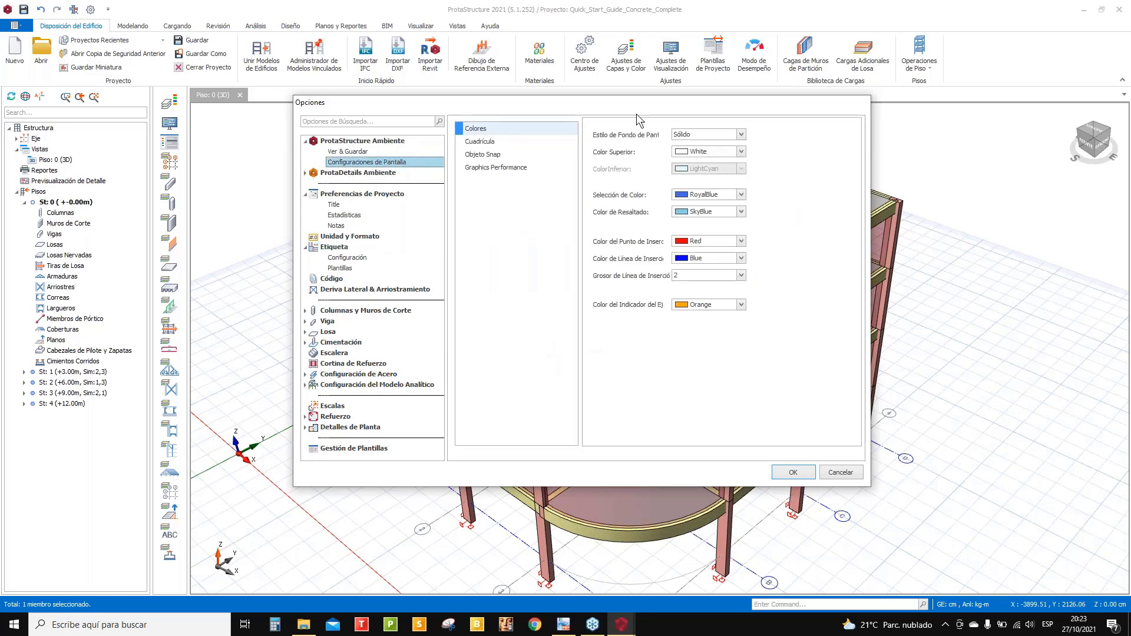
{"action": "left_click_drag", "start_coordinate": [547, 105], "coordinate": [228, 105]}
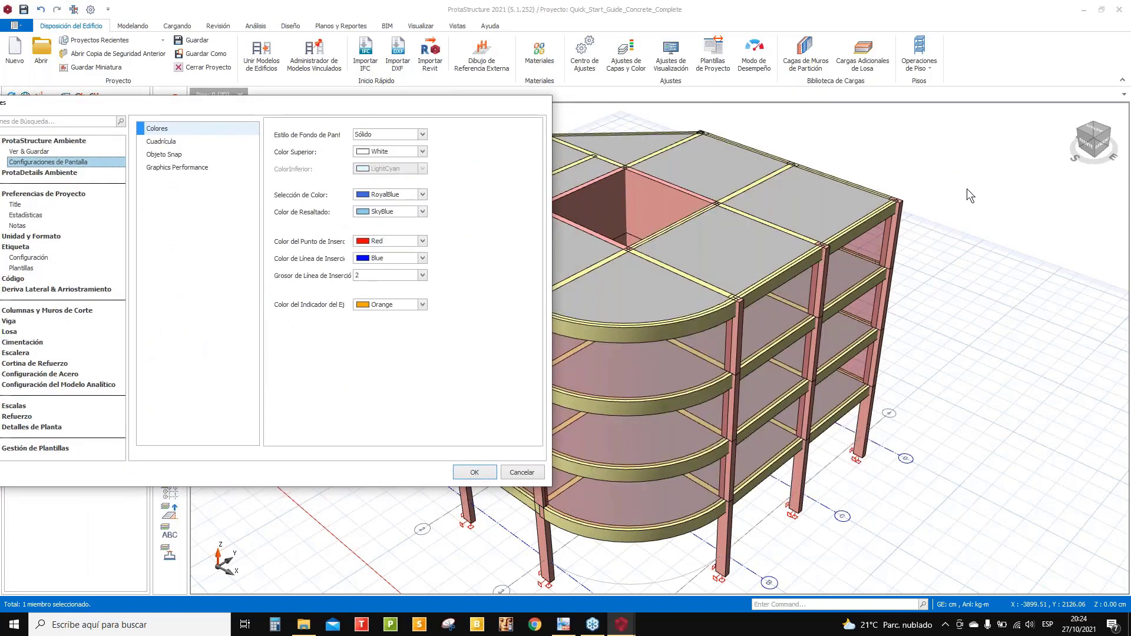
{"action": "left_click", "coordinate": [422, 151]}
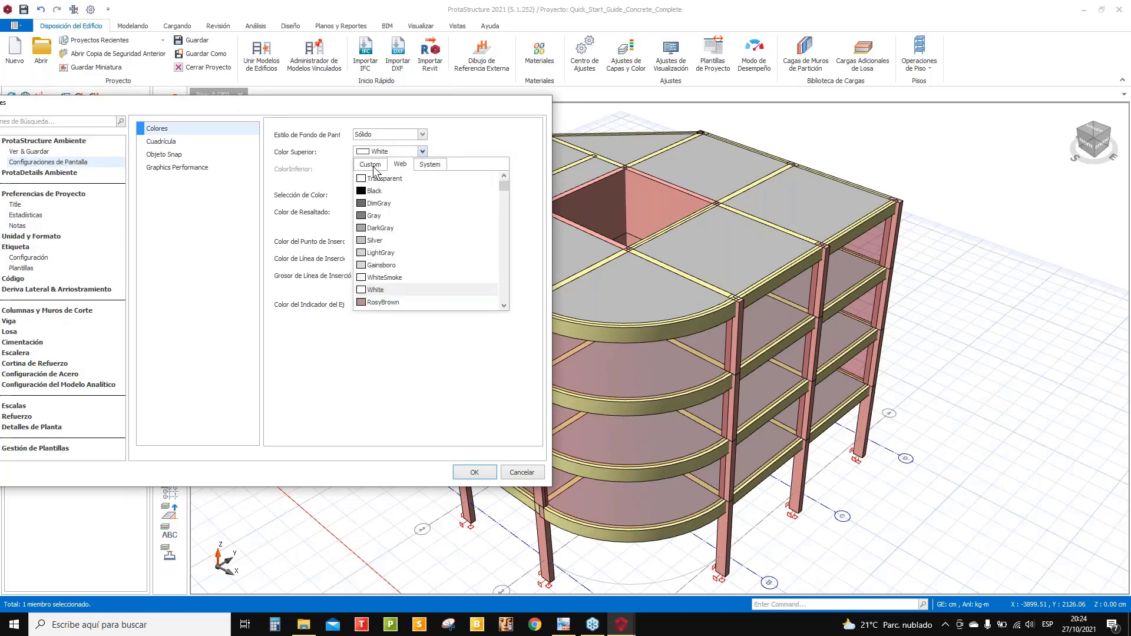
{"action": "scroll", "coordinate": [458, 246], "scroll_direction": "down", "scroll_amount": 4}
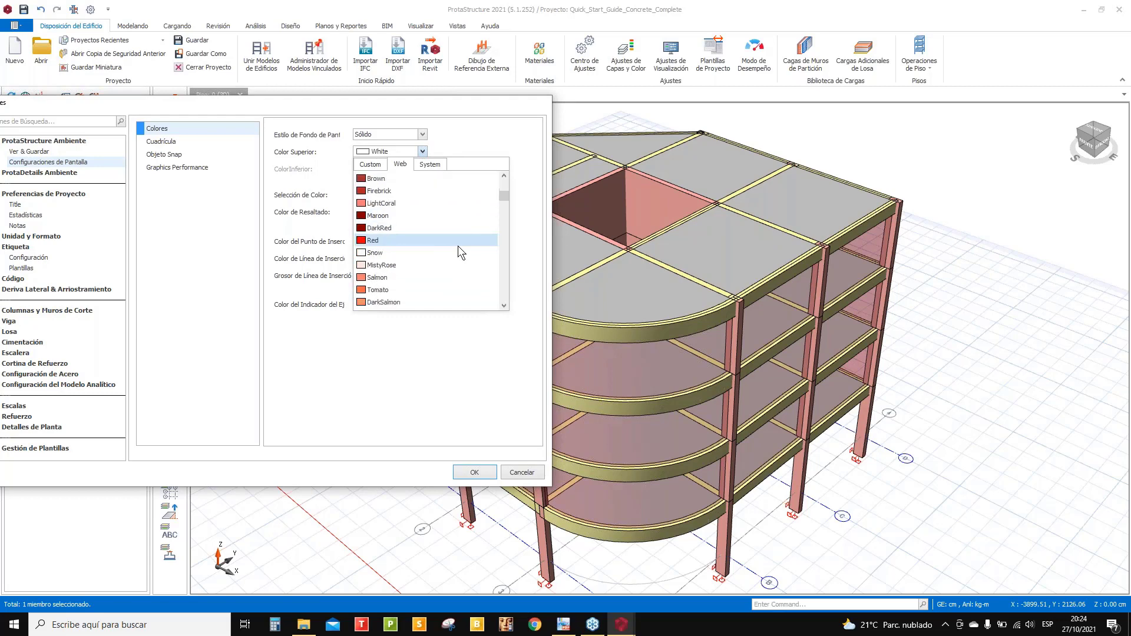
{"action": "scroll", "coordinate": [458, 246], "scroll_direction": "down", "scroll_amount": 10}
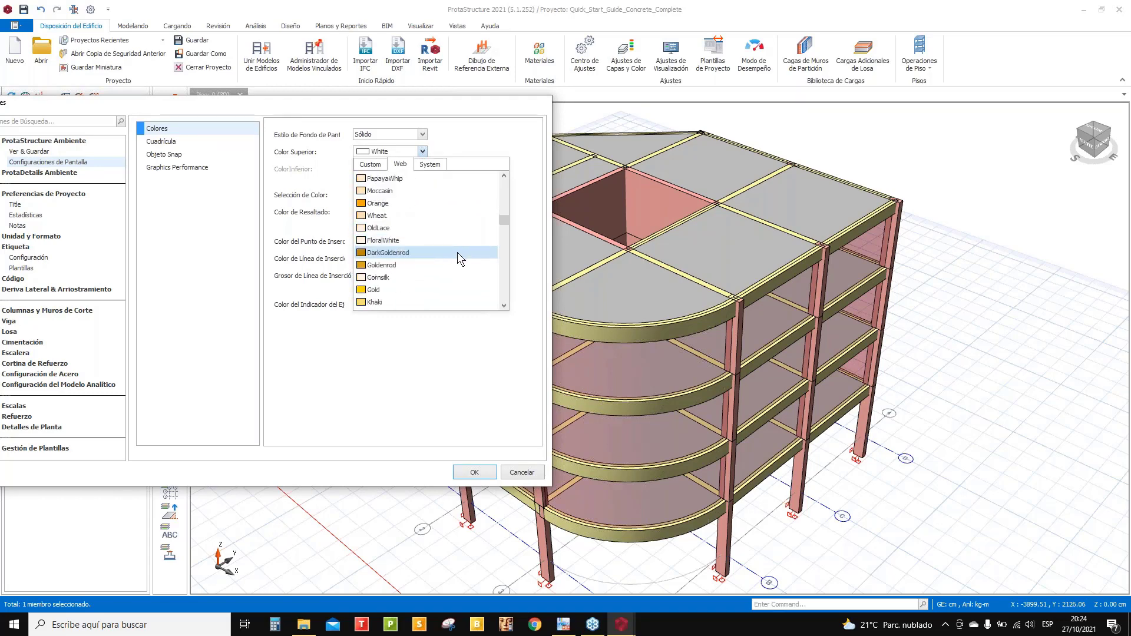
{"action": "scroll", "coordinate": [457, 252], "scroll_direction": "down", "scroll_amount": 10}
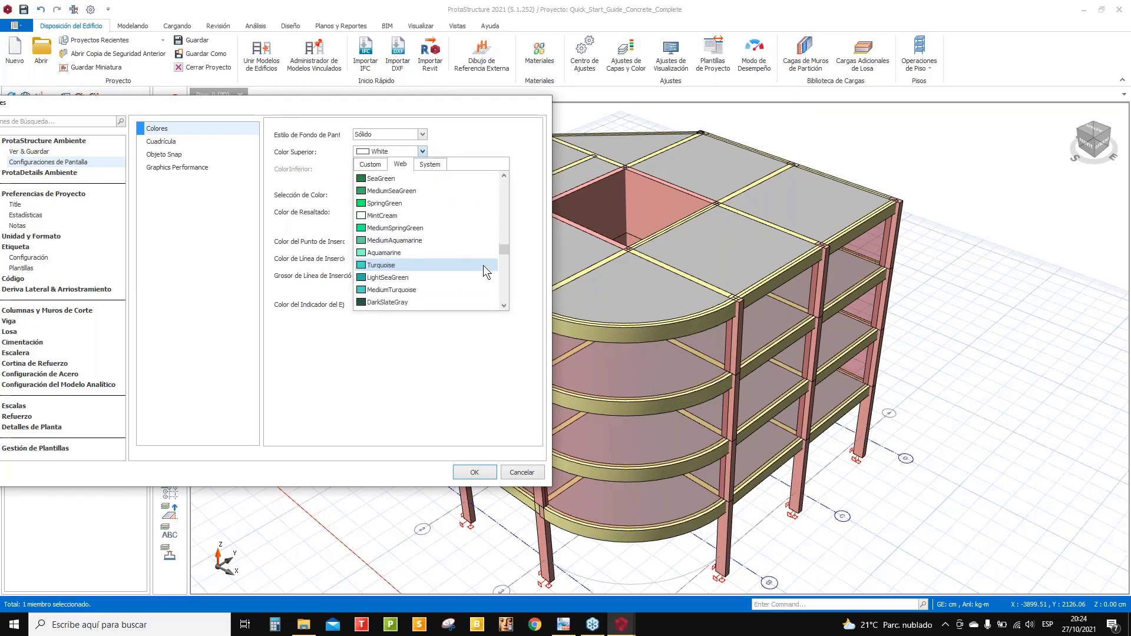
{"action": "left_click_drag", "start_coordinate": [505, 251], "coordinate": [504, 308]}
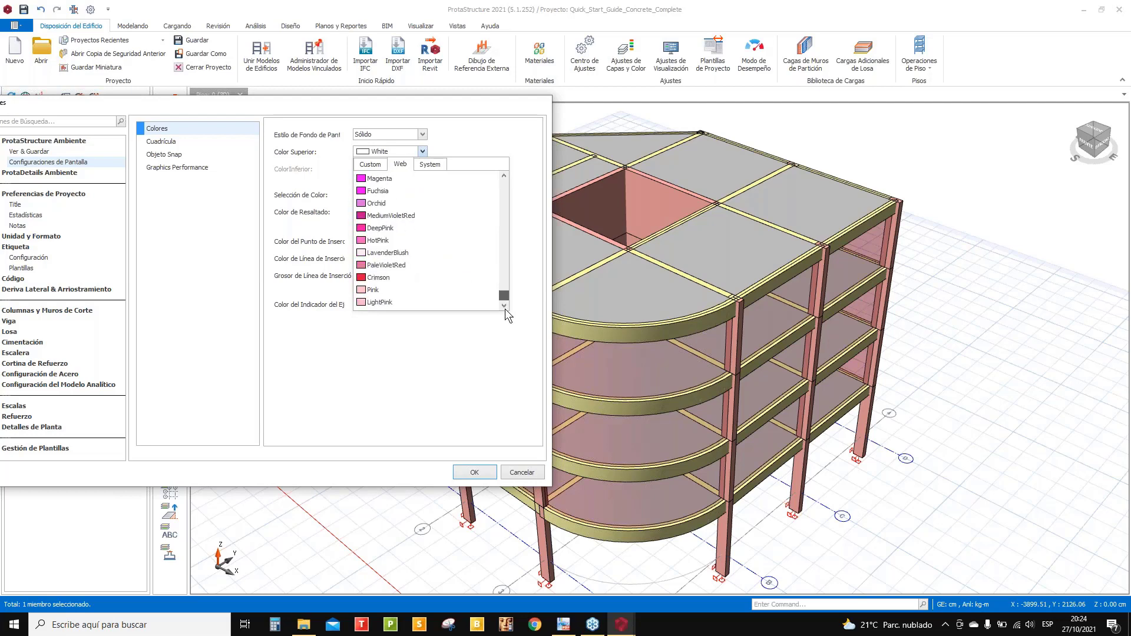
{"action": "left_click", "coordinate": [369, 164]}
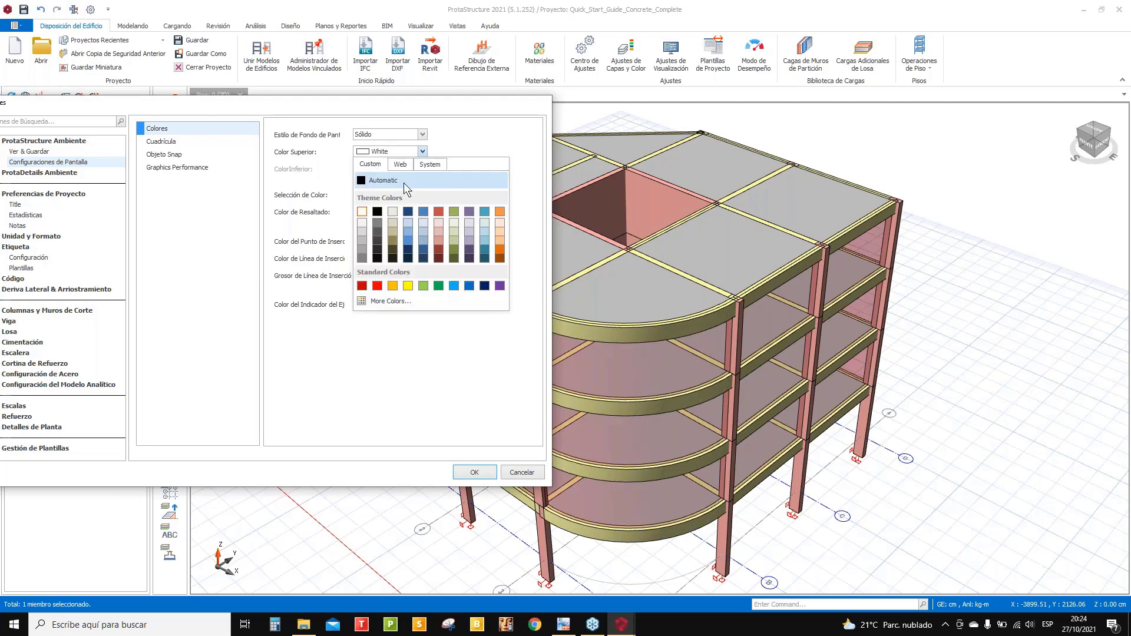
{"action": "left_click", "coordinate": [433, 164]}
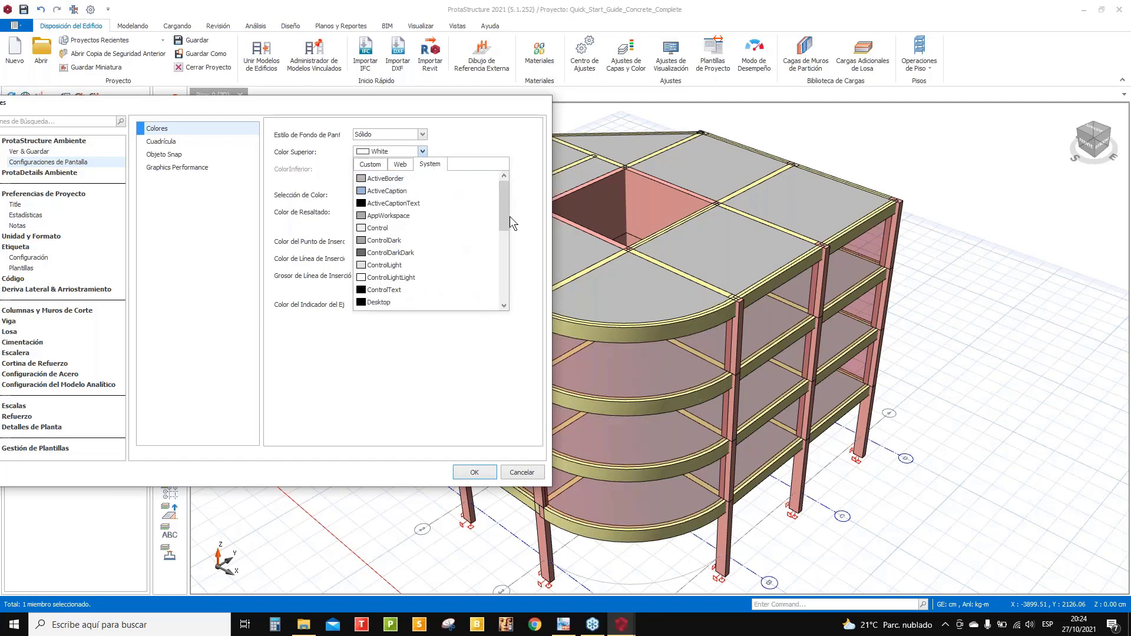
{"action": "left_click", "coordinate": [354, 108]}
{"action": "left_click_drag", "start_coordinate": [390, 112], "coordinate": [554, 114]}
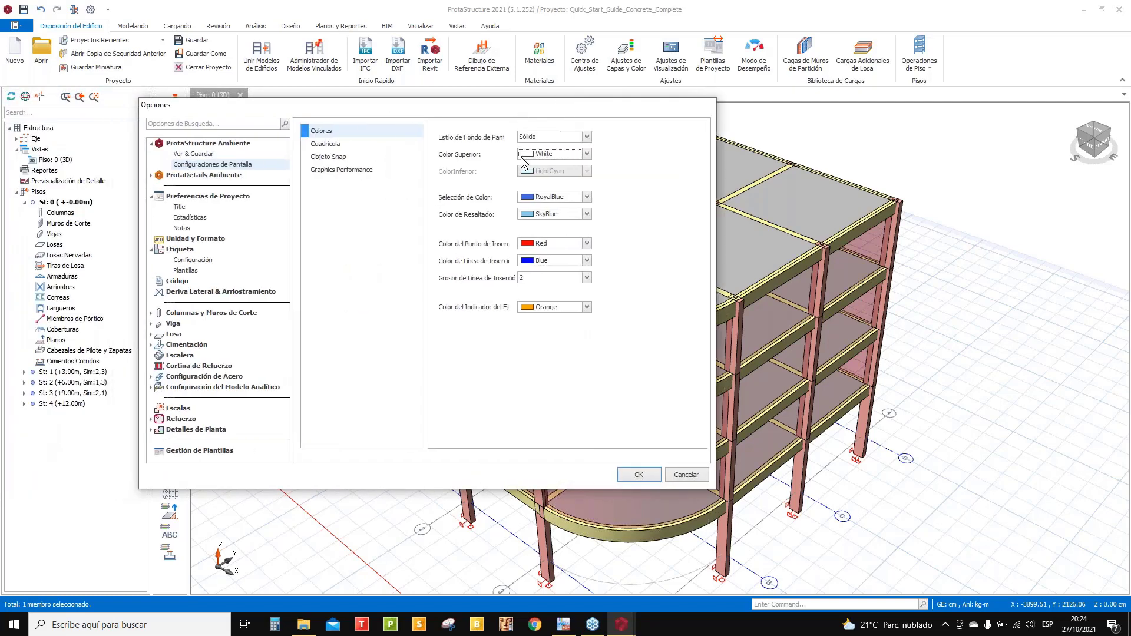
{"action": "left_click", "coordinate": [587, 137]}
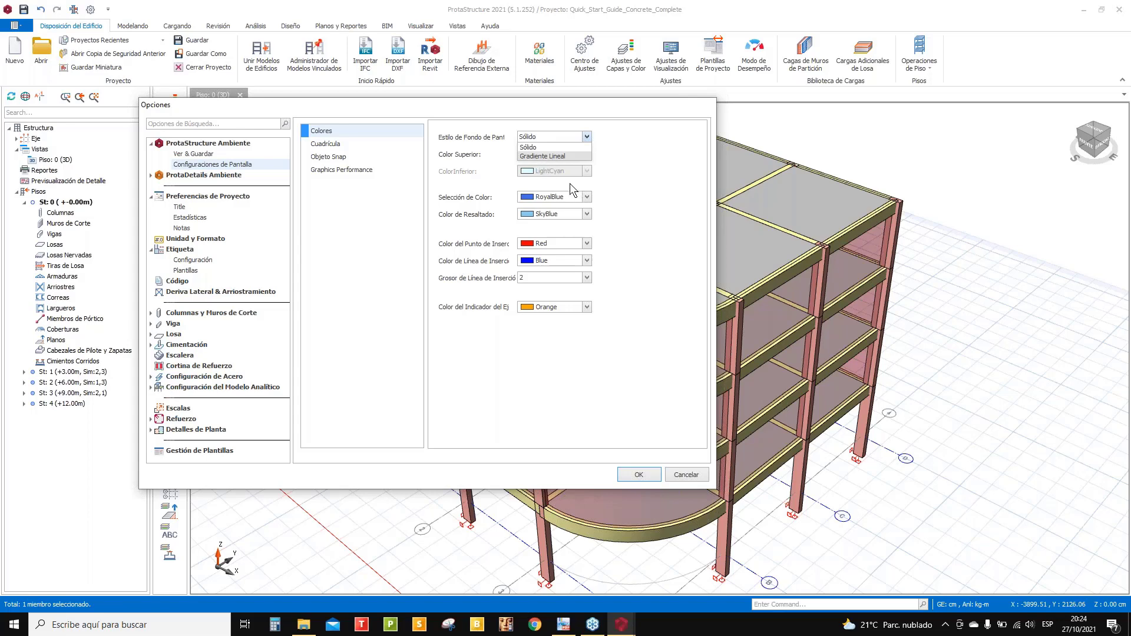
{"action": "left_click", "coordinate": [444, 108]}
{"action": "left_click_drag", "start_coordinate": [443, 108], "coordinate": [393, 108]}
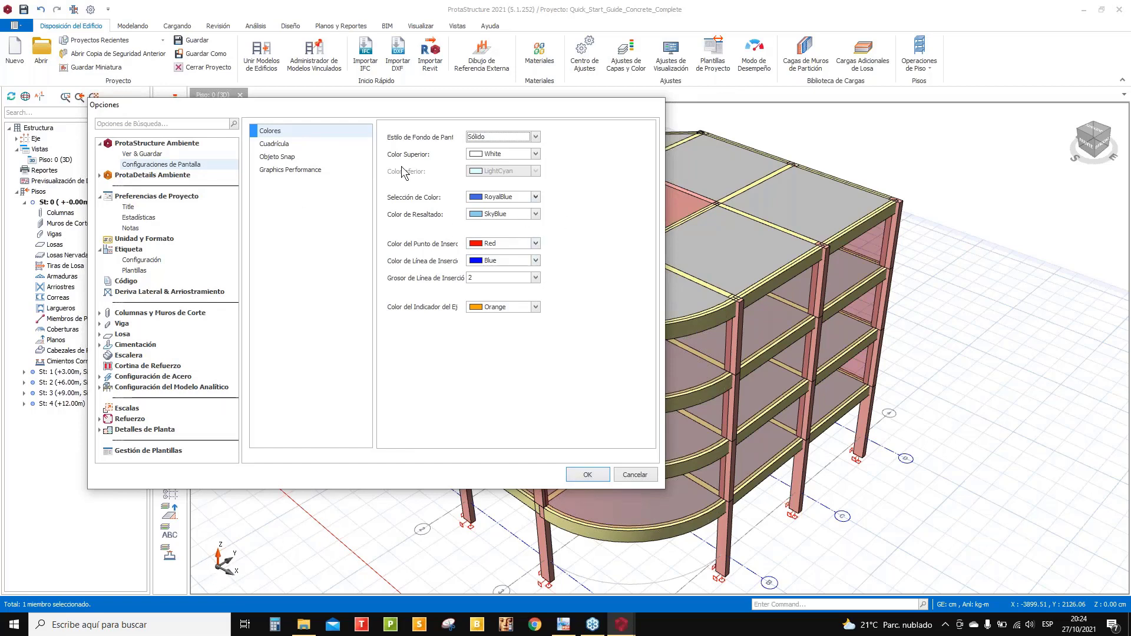
- Browse the Objeto Snap, Cuadrícula and Graphics Performance pages, then return to Etiqueta
{"action": "left_click", "coordinate": [286, 158]}
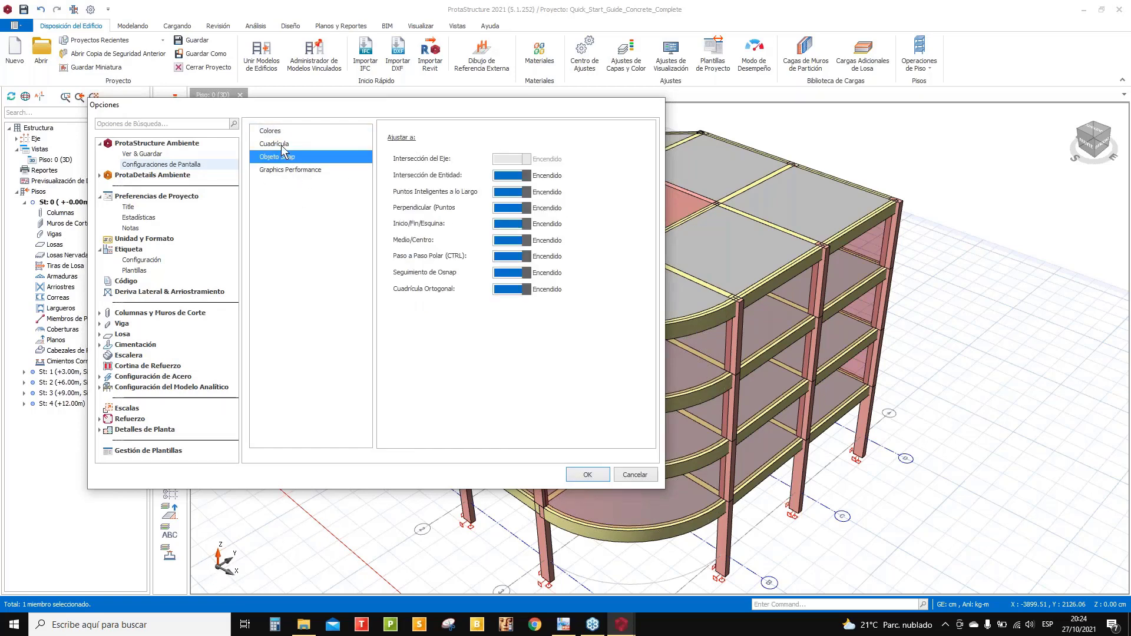
{"action": "left_click", "coordinate": [281, 145]}
{"action": "left_click", "coordinate": [294, 171]}
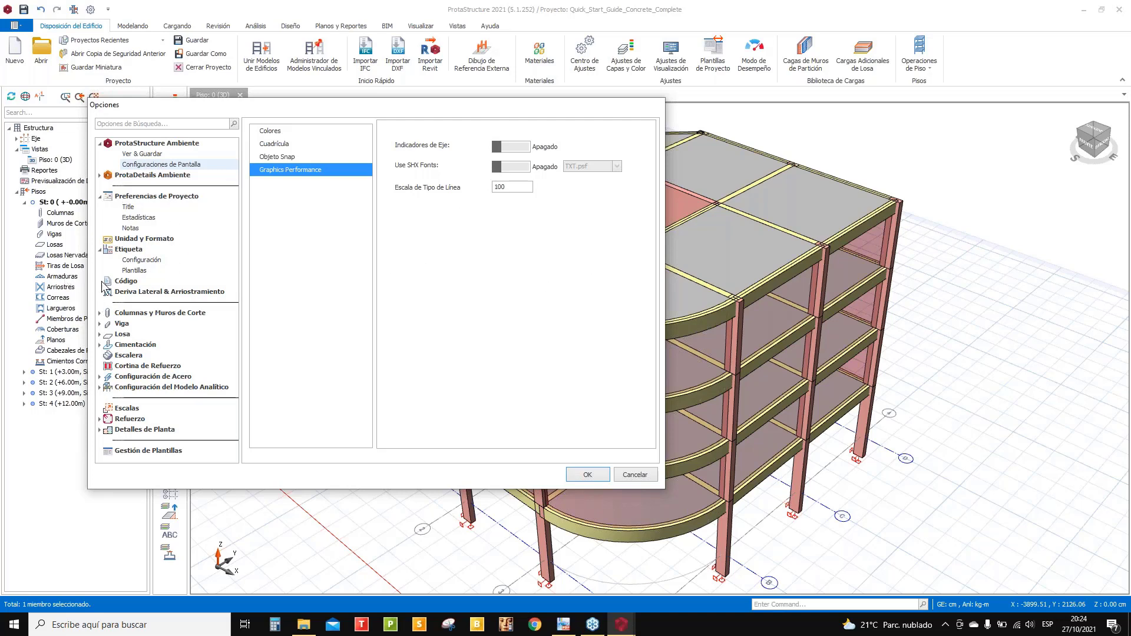
{"action": "left_click", "coordinate": [128, 251]}
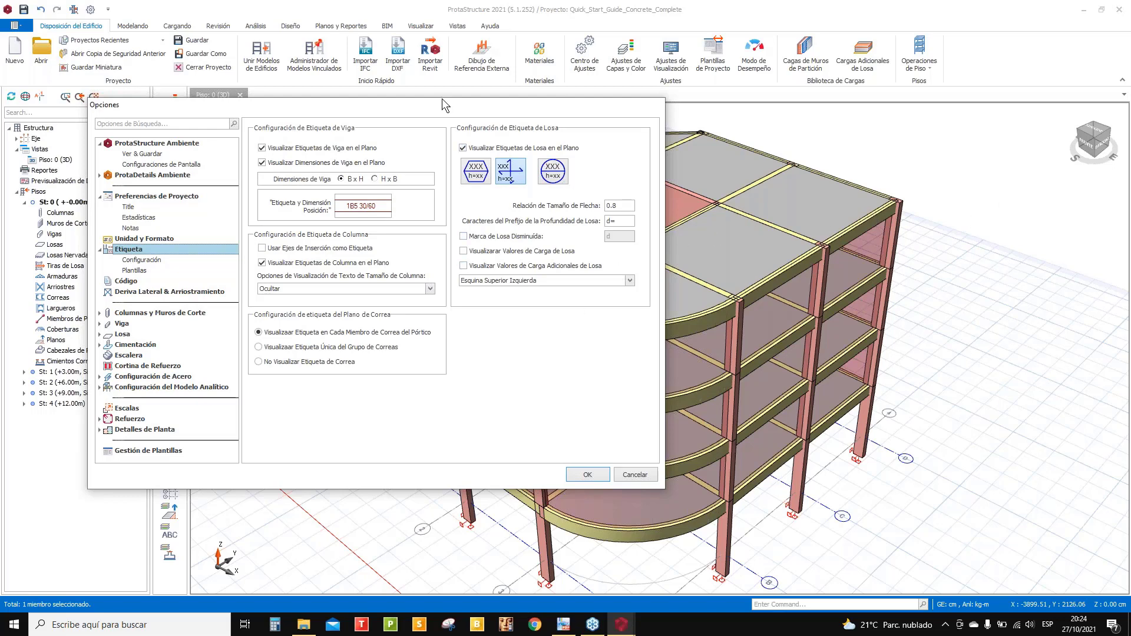
- Show the Plantillas member label templates under Etiqueta > Configuración
{"action": "left_click_drag", "start_coordinate": [476, 110], "coordinate": [715, 114]}
{"action": "left_click", "coordinate": [384, 264]}
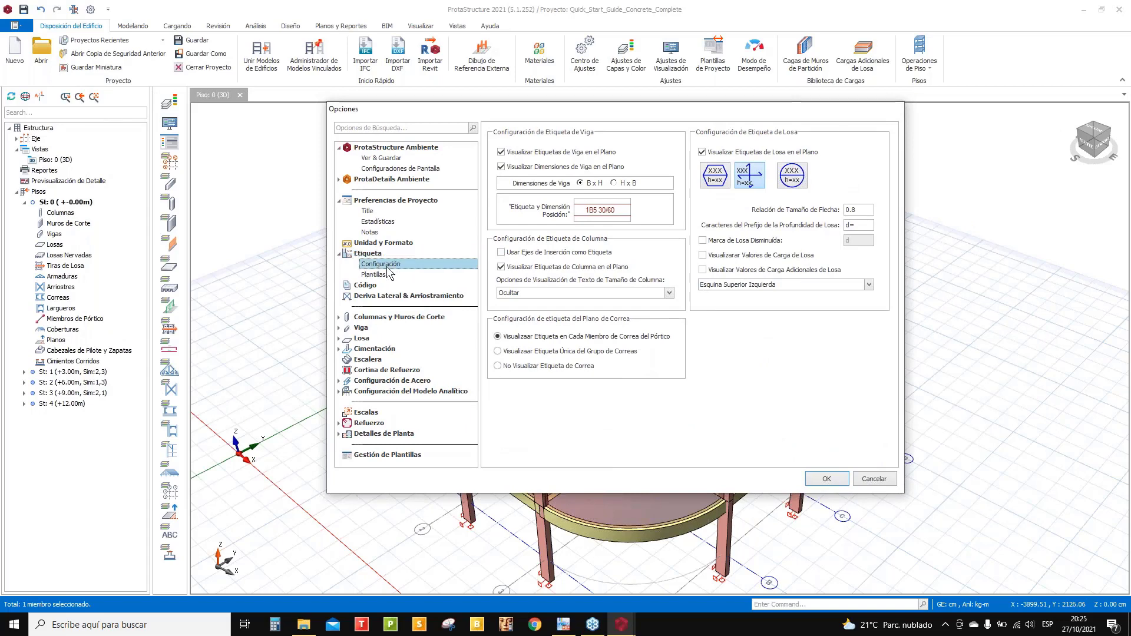
{"action": "left_click", "coordinate": [375, 275]}
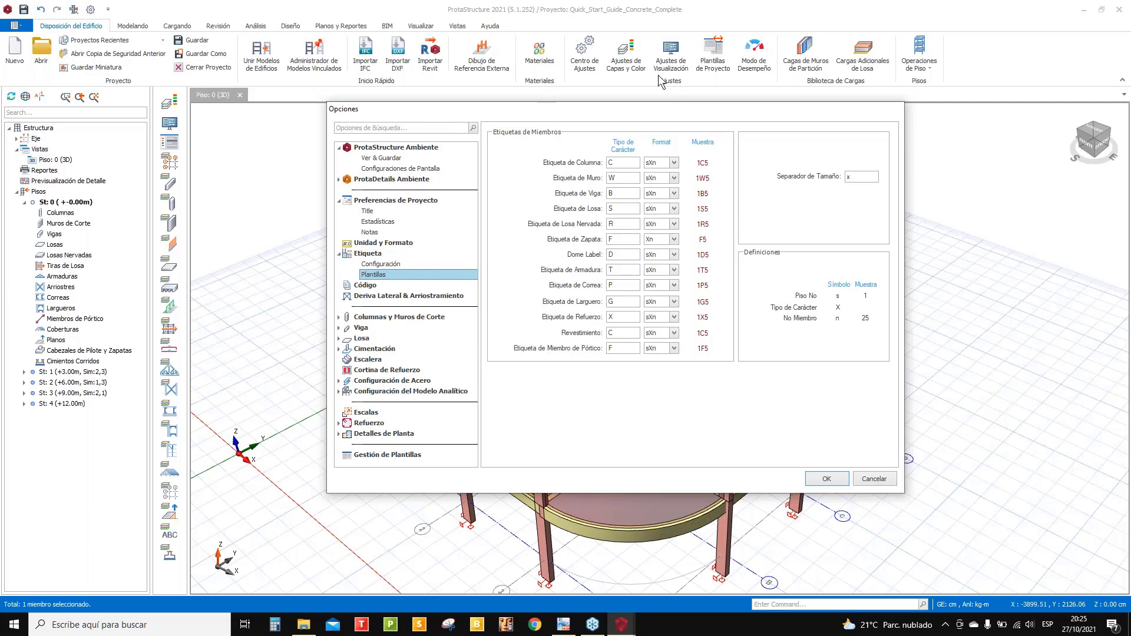
- Replace the wall label prefix W with M in the Plantillas templates
{"action": "mouse_move", "coordinate": [612, 114]}
{"action": "left_mouse_down"}
{"action": "mouse_move", "coordinate": [610, 201]}
{"action": "mouse_move", "coordinate": [631, 140]}
{"action": "mouse_move", "coordinate": [616, 133]}
{"action": "left_mouse_up"}
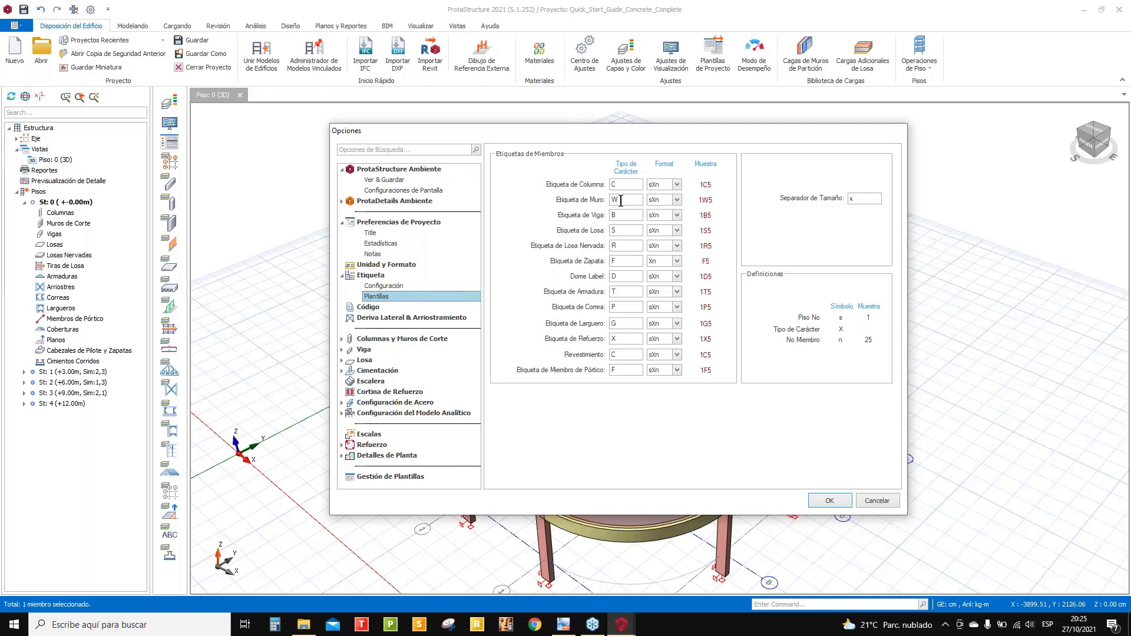
{"action": "double_click", "coordinate": [622, 201]}
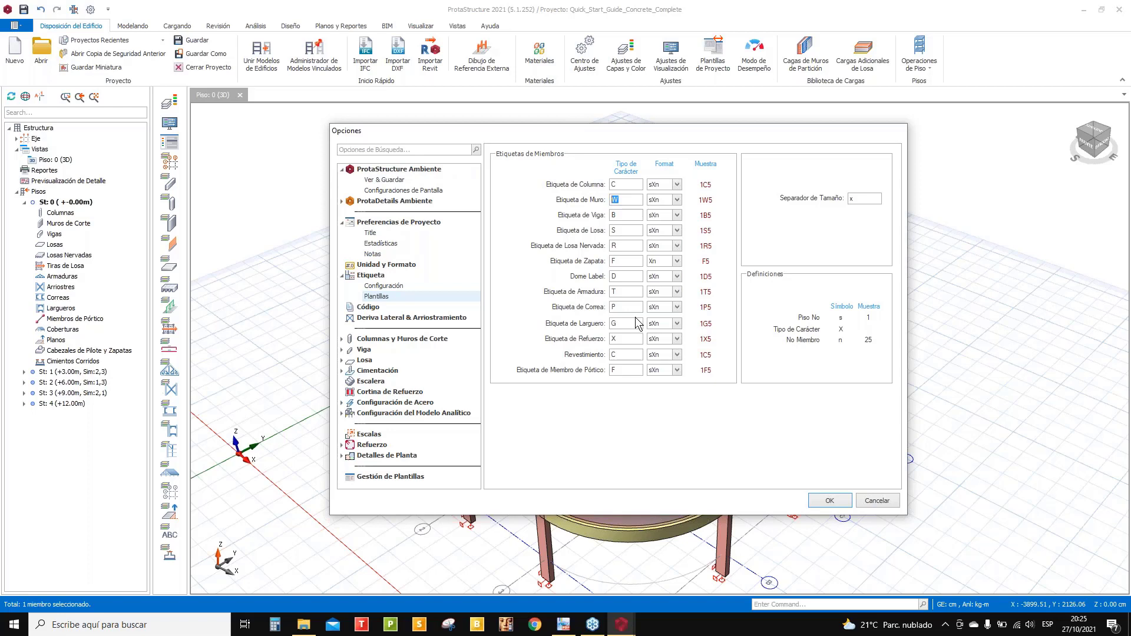
{"action": "type", "text": "M"}
{"action": "double_click", "coordinate": [614, 214]}
{"action": "left_click", "coordinate": [622, 218]}
- Keep the column label format sXn and change the slab prefix to L
{"action": "left_click", "coordinate": [676, 185]}
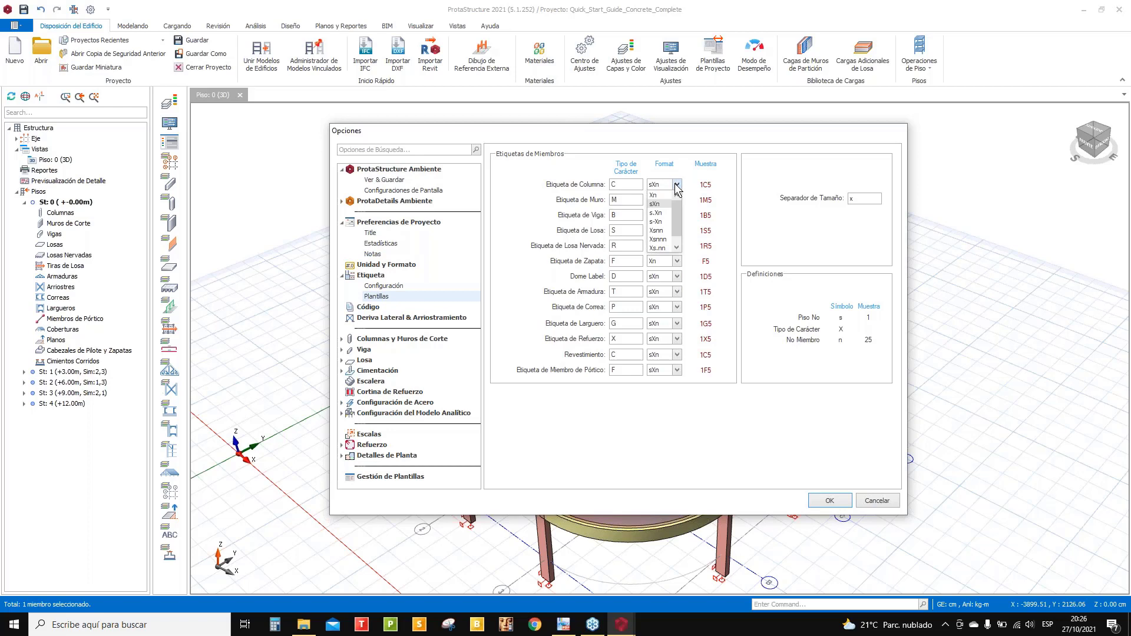
{"action": "left_click", "coordinate": [675, 184]}
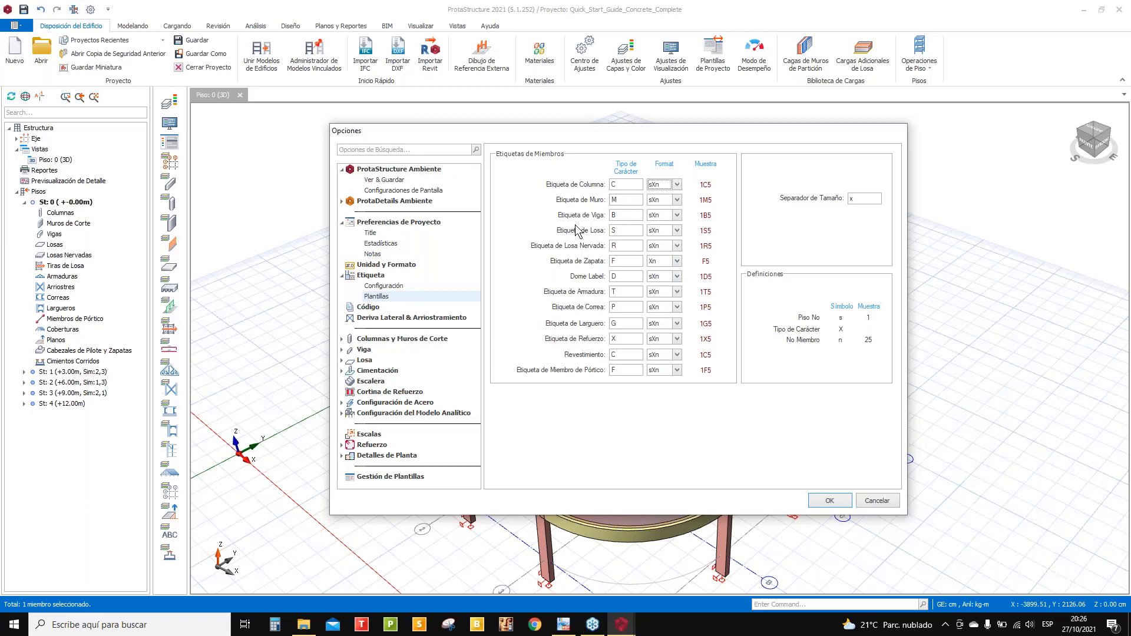
{"action": "left_click", "coordinate": [616, 215]}
{"action": "double_click", "coordinate": [616, 215]}
{"action": "double_click", "coordinate": [616, 230]}
{"action": "type", "text": "L"}
- Replace the ribbed slab, footing and truss prefixes with N, Z and A
{"action": "left_click_drag", "start_coordinate": [620, 246], "coordinate": [609, 246]}
{"action": "type", "text": "N"}
{"action": "left_click_drag", "start_coordinate": [618, 261], "coordinate": [610, 261]}
{"action": "type", "text": "Z"}
{"action": "double_click", "coordinate": [612, 292]}
{"action": "type", "text": "A"}
{"action": "left_click_drag", "start_coordinate": [625, 307], "coordinate": [606, 309]}
- Leave the purlin prefix as P and view the Código design code settings
{"action": "left_click", "coordinate": [606, 302]}
{"action": "left_click", "coordinate": [371, 307]}
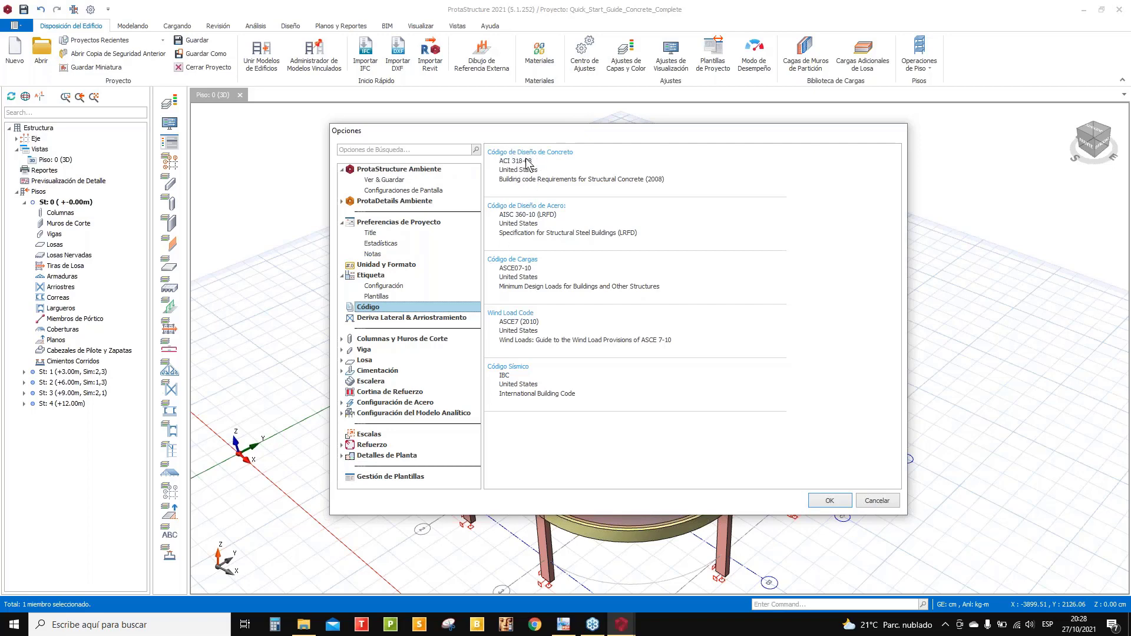
- Open the concrete design code list and enlarge its window to show all rows
{"action": "double_click", "coordinate": [532, 155]}
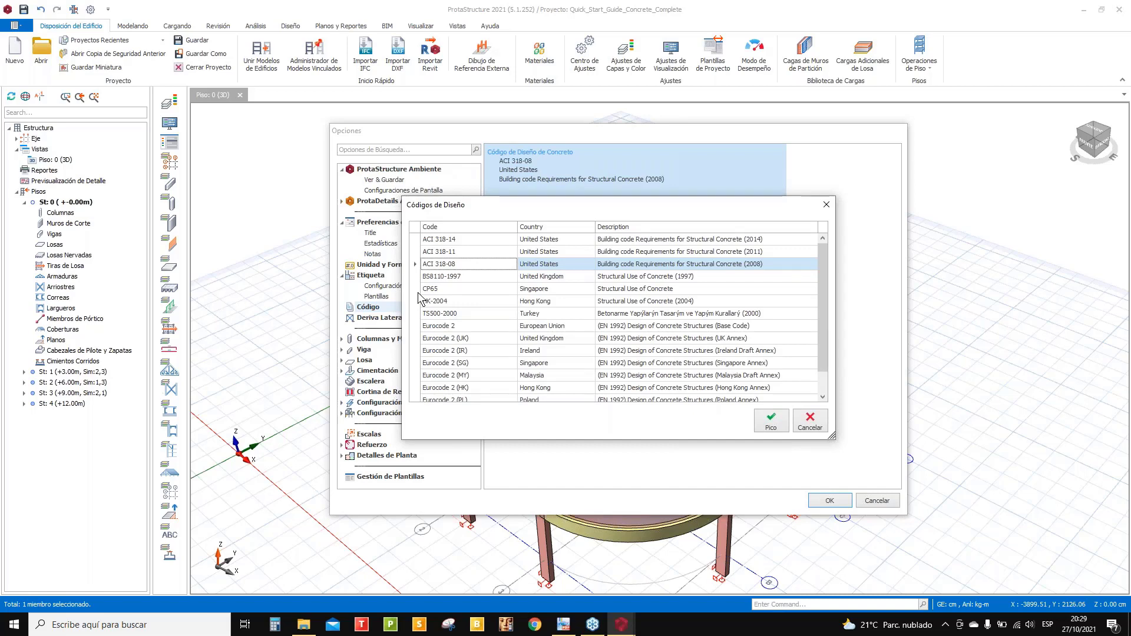
{"action": "scroll", "coordinate": [524, 306], "scroll_direction": "down", "scroll_amount": 1}
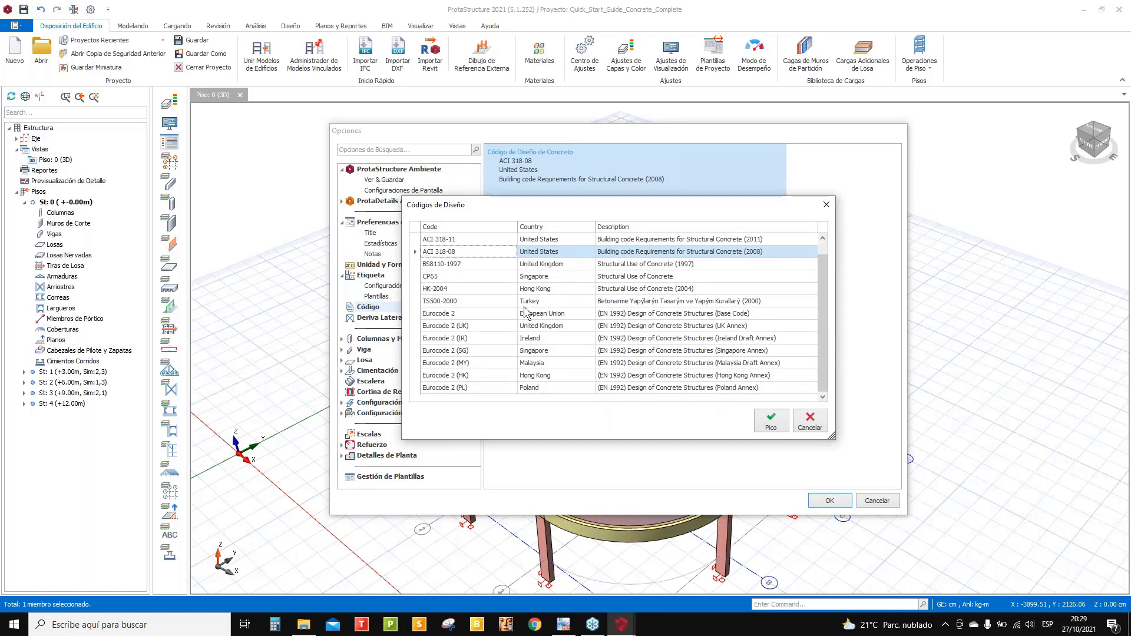
{"action": "scroll", "coordinate": [494, 344], "scroll_direction": "up", "scroll_amount": 1}
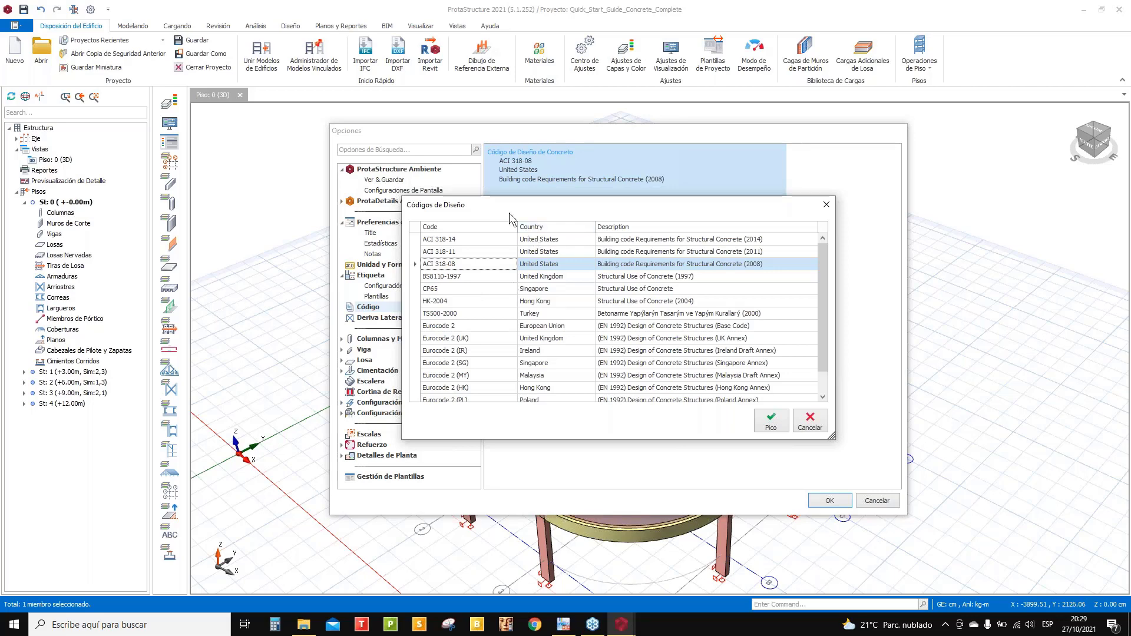
{"action": "left_click_drag", "start_coordinate": [508, 208], "coordinate": [502, 153]}
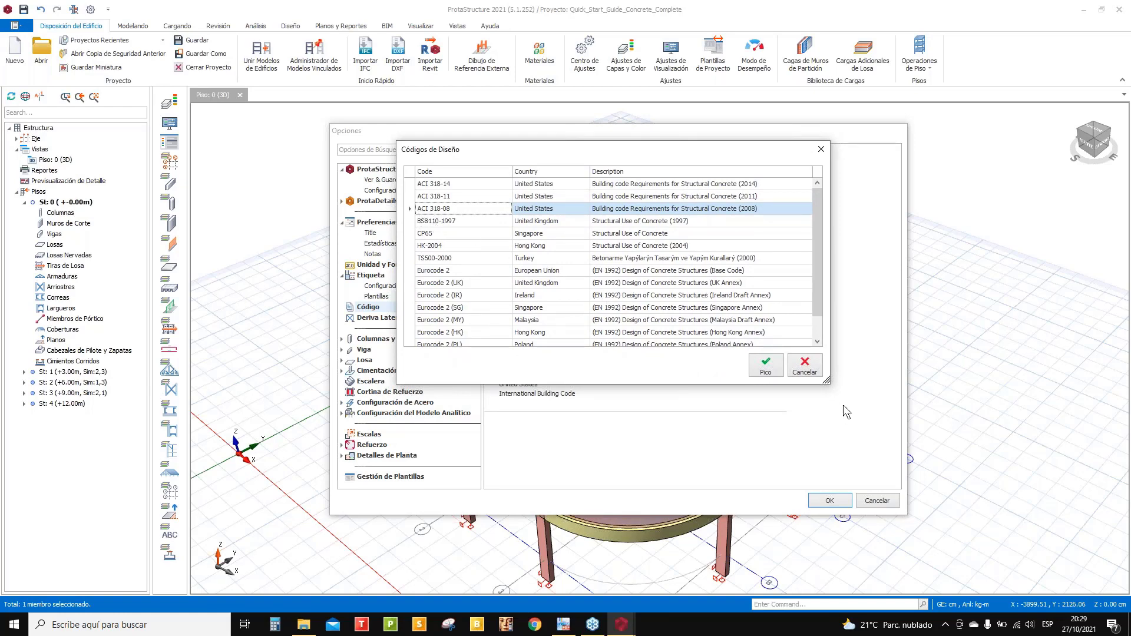
{"action": "left_click_drag", "start_coordinate": [828, 384], "coordinate": [859, 394]}
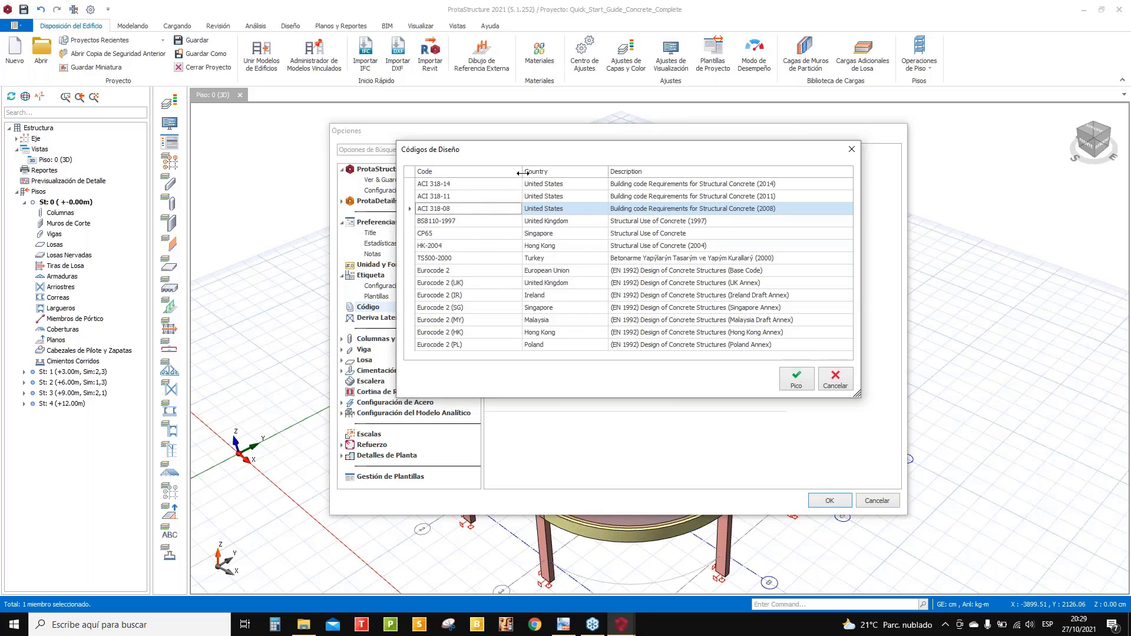
{"action": "left_click_drag", "start_coordinate": [522, 171], "coordinate": [490, 171]}
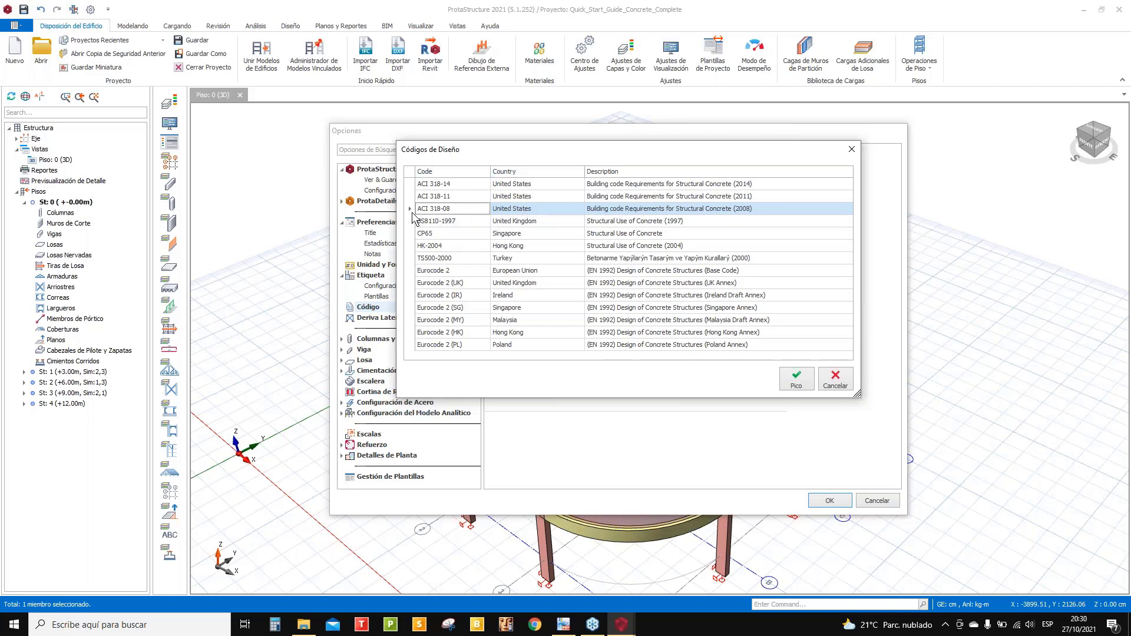
- Compare the ACI 318 and Eurocode 2 entries, then confirm ACI 318-14 with Pico
{"action": "left_click", "coordinate": [452, 200]}
{"action": "left_click", "coordinate": [453, 186]}
{"action": "left_click", "coordinate": [455, 201]}
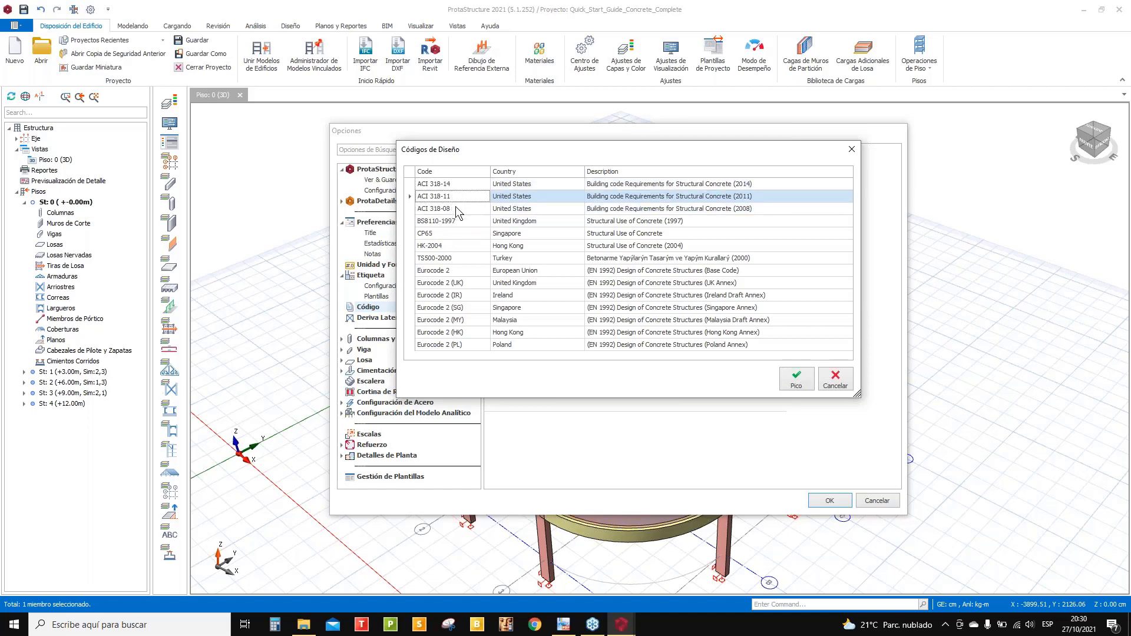
{"action": "left_click", "coordinate": [455, 209]}
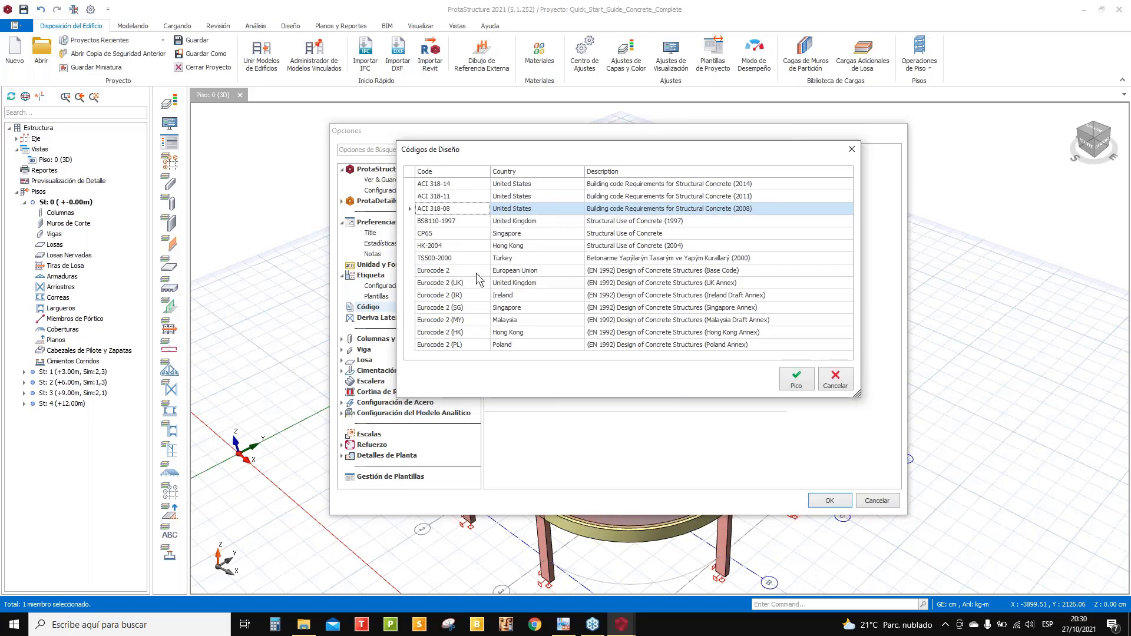
{"action": "left_click", "coordinate": [446, 185]}
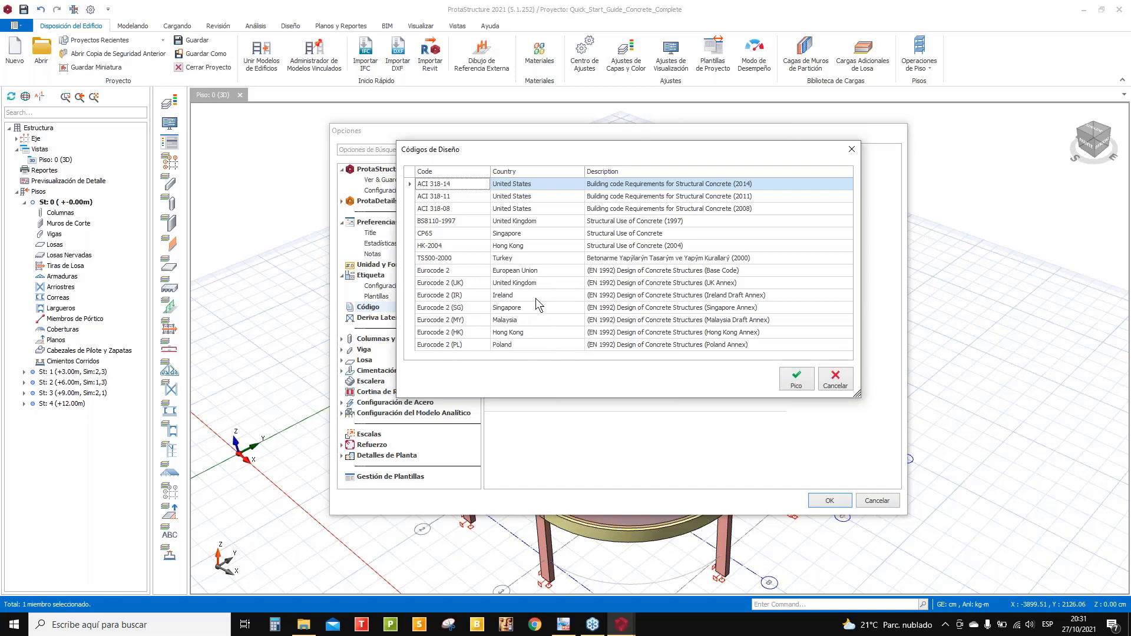
{"action": "left_click", "coordinate": [526, 284]}
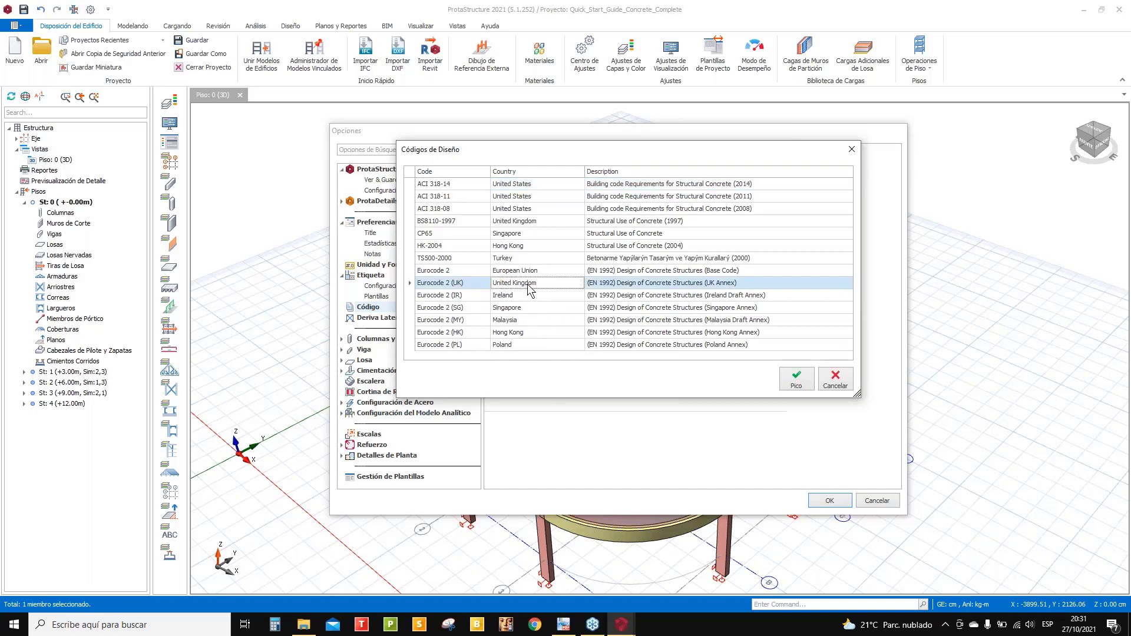
{"action": "left_click", "coordinate": [510, 344]}
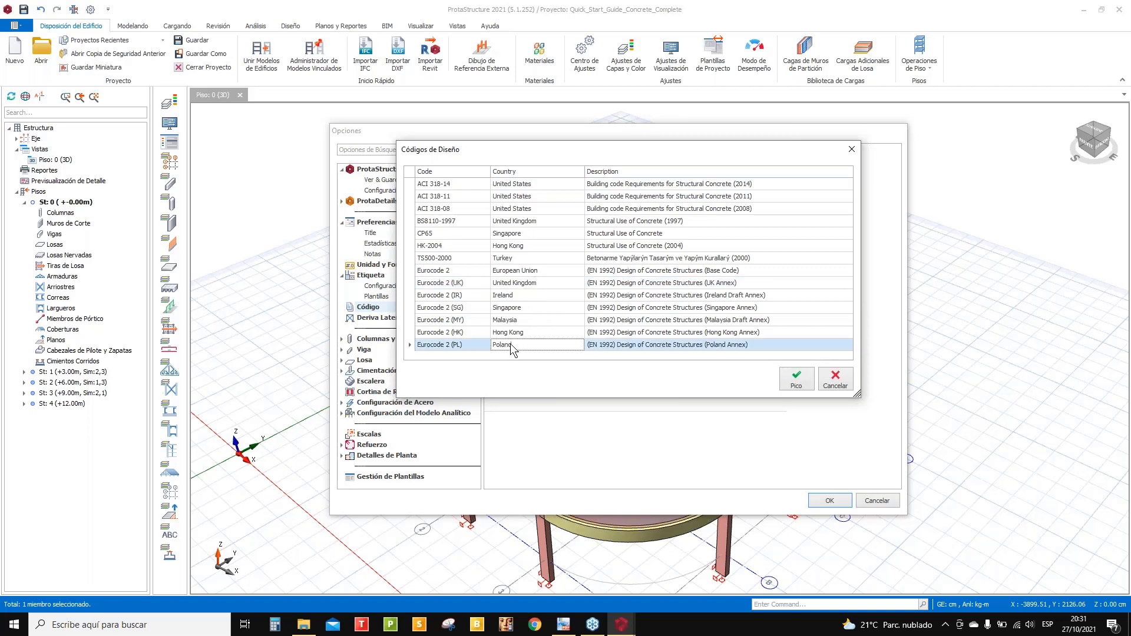
{"action": "left_click", "coordinate": [516, 333]}
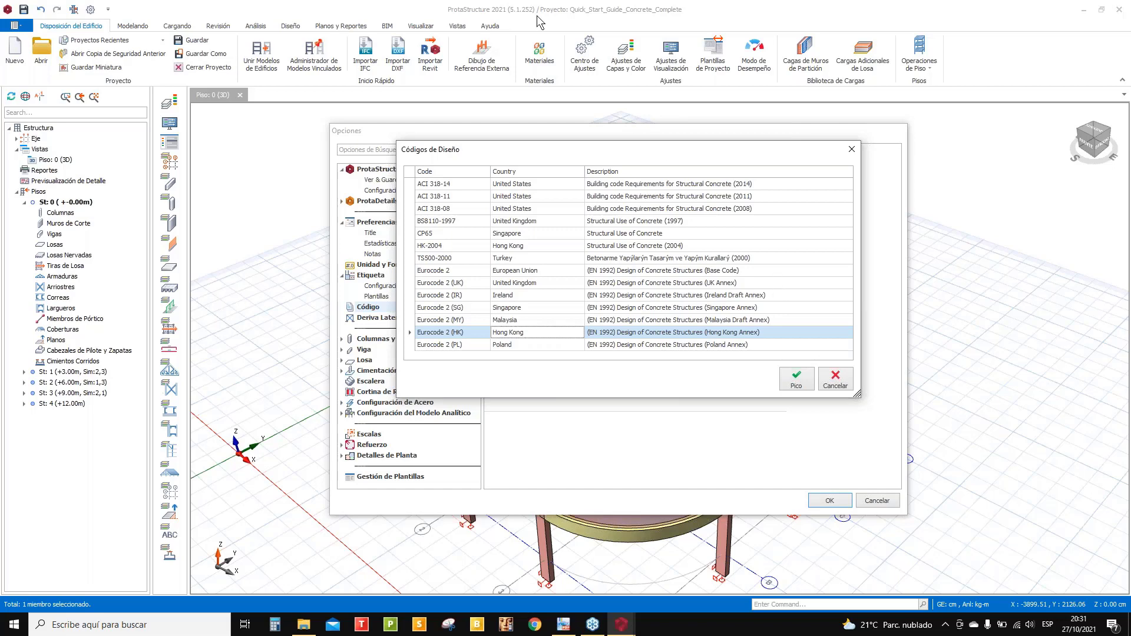
{"action": "left_click", "coordinate": [435, 184]}
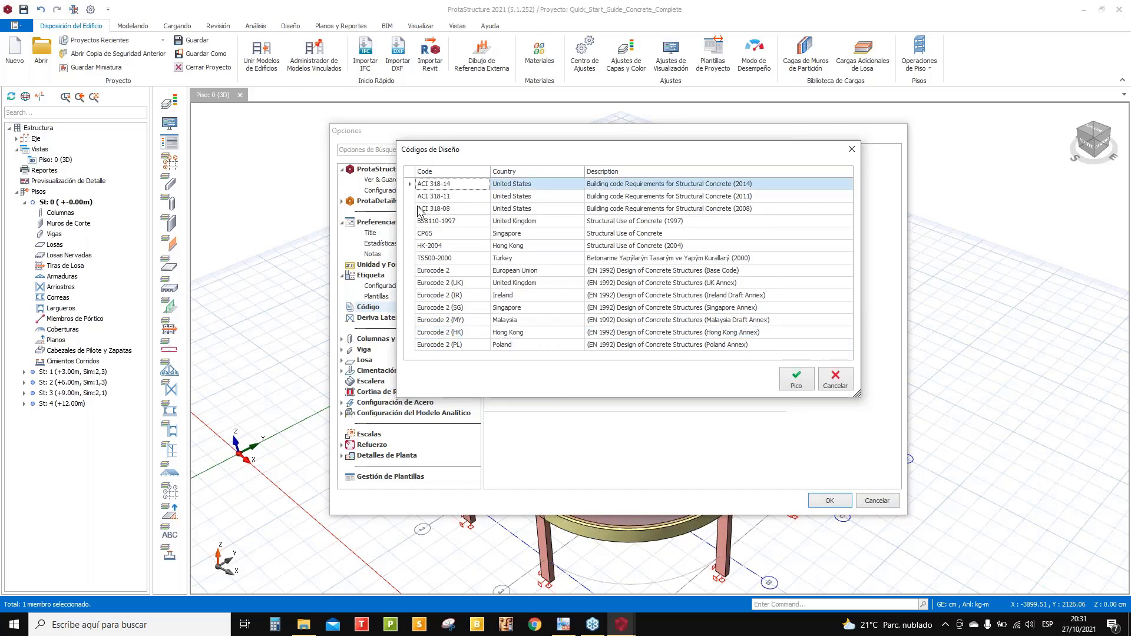
{"action": "left_click", "coordinate": [795, 382]}
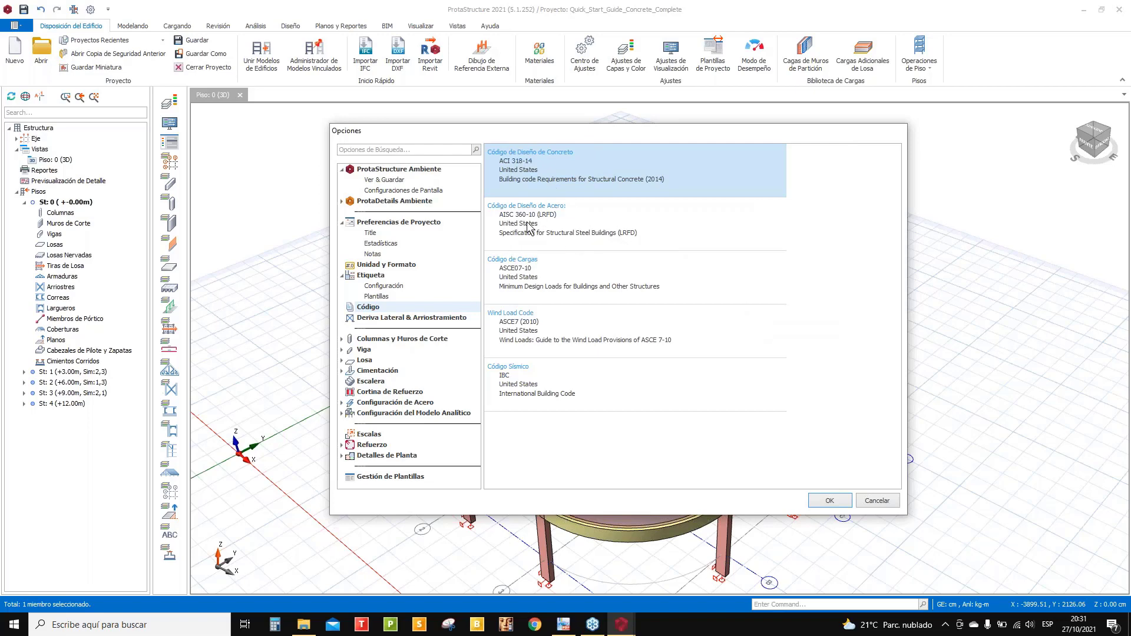
{"action": "double_click", "coordinate": [546, 217]}
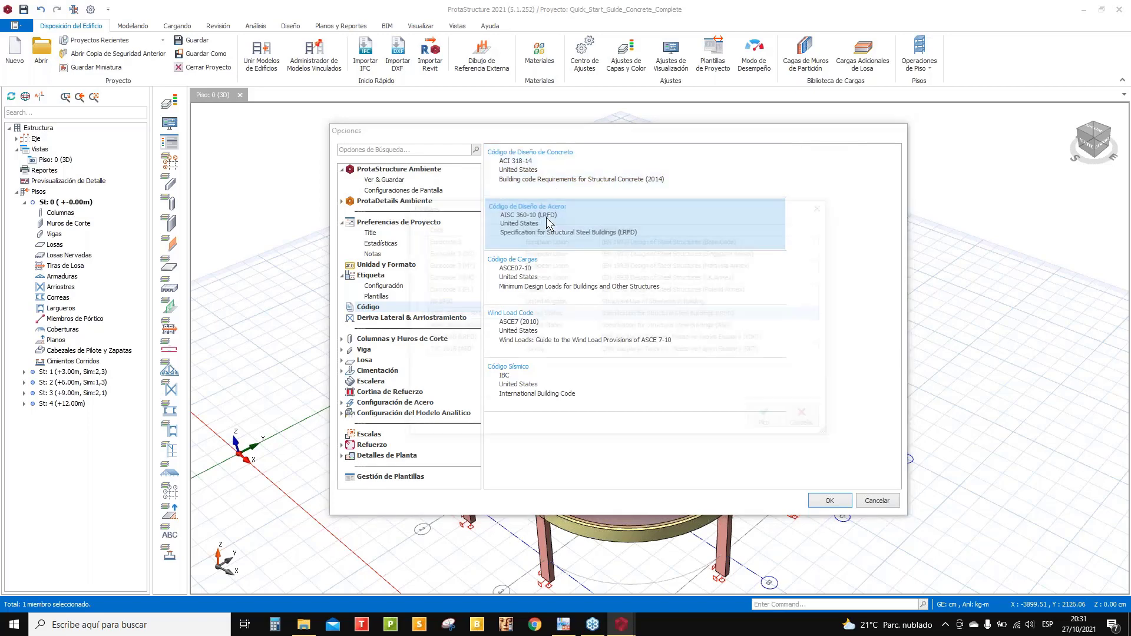
{"action": "left_click_drag", "start_coordinate": [558, 204], "coordinate": [384, 203]}
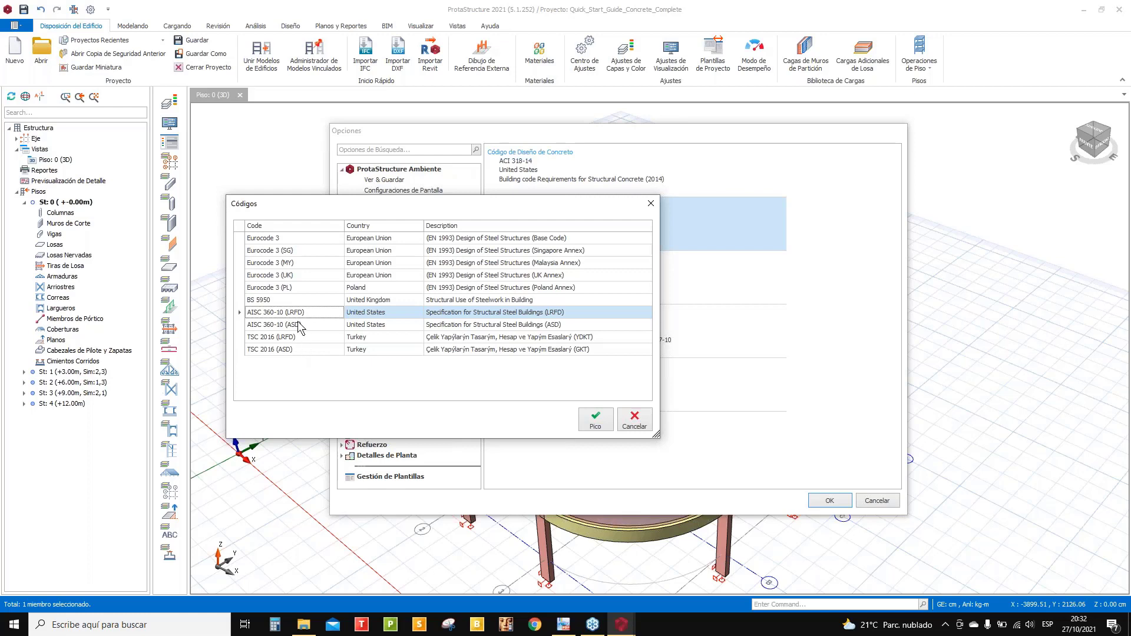
{"action": "left_click", "coordinate": [302, 326]}
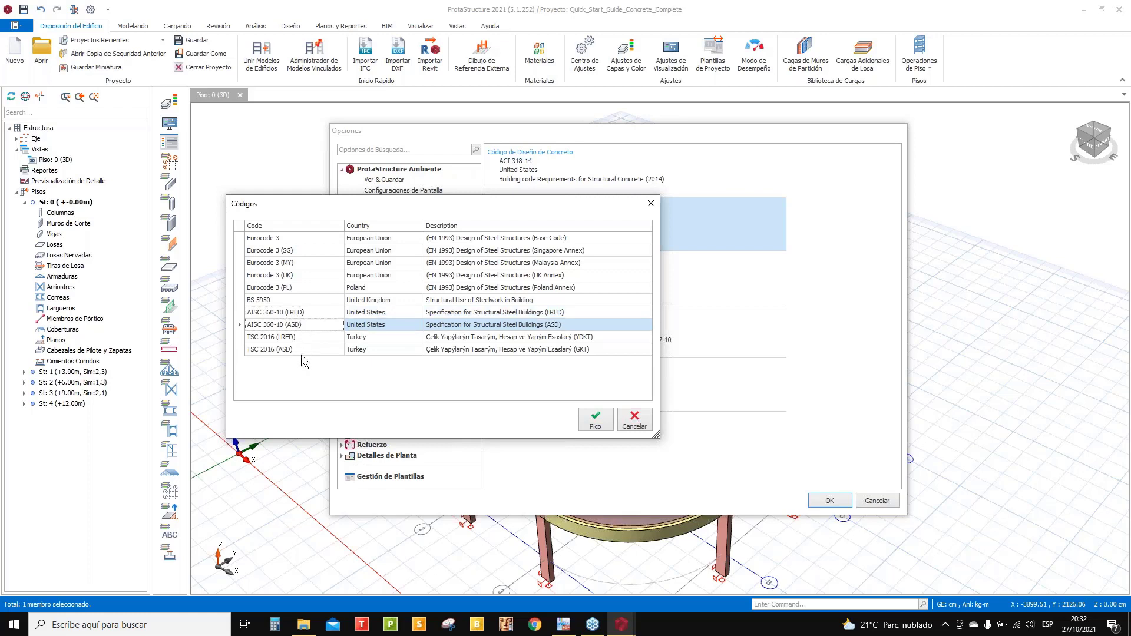
{"action": "left_click", "coordinate": [284, 314]}
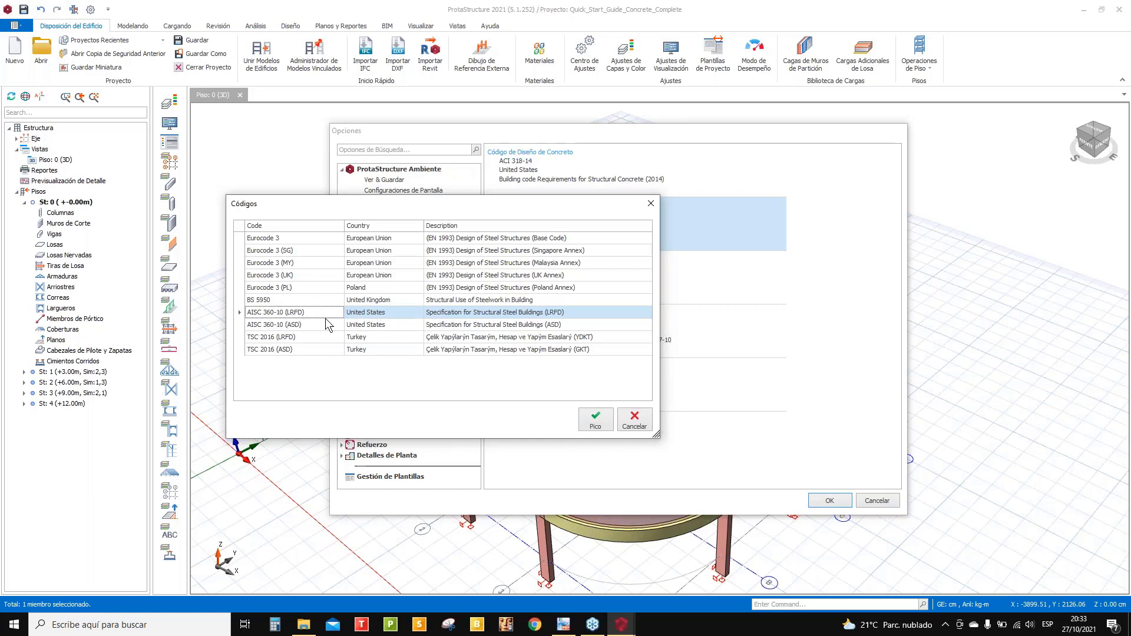
{"action": "left_click", "coordinate": [596, 423]}
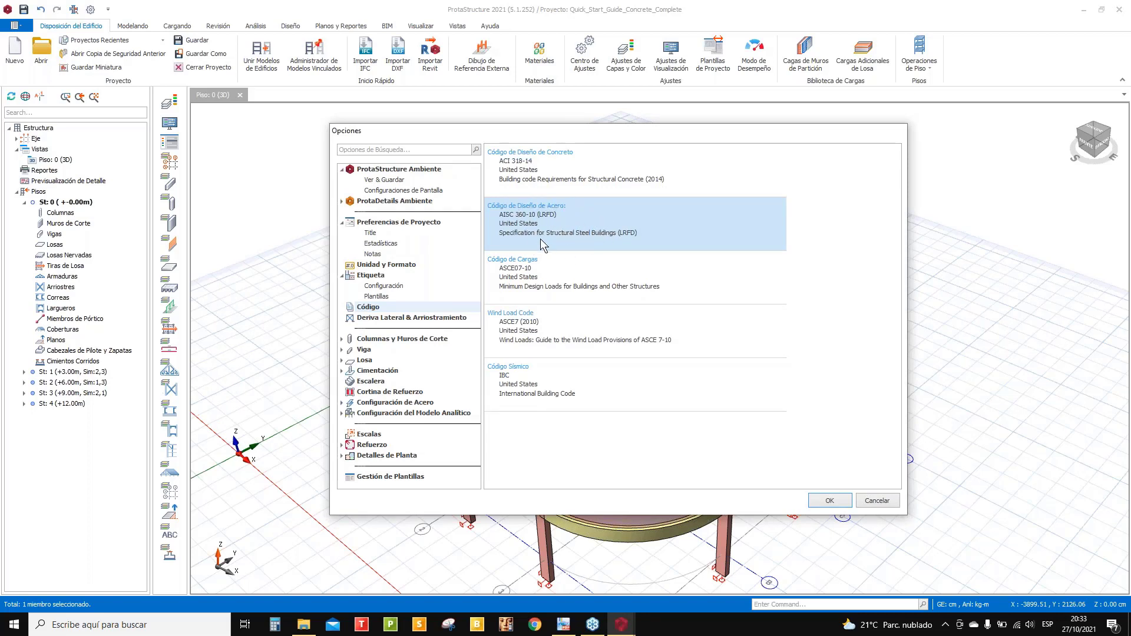
{"action": "double_click", "coordinate": [547, 281]}
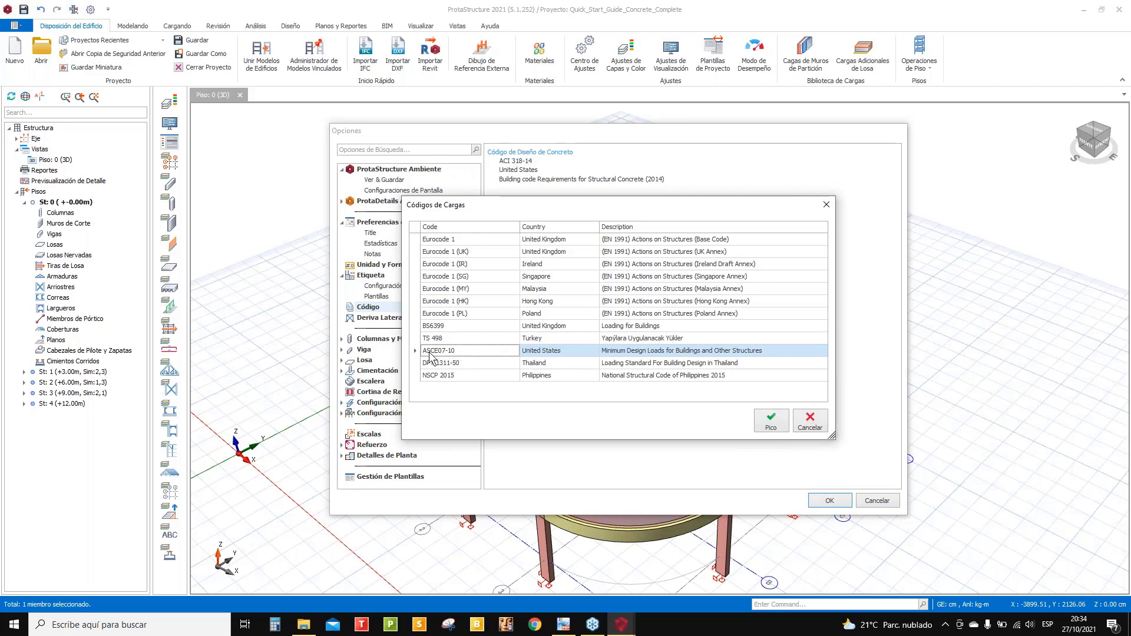
{"action": "left_click", "coordinate": [769, 419]}
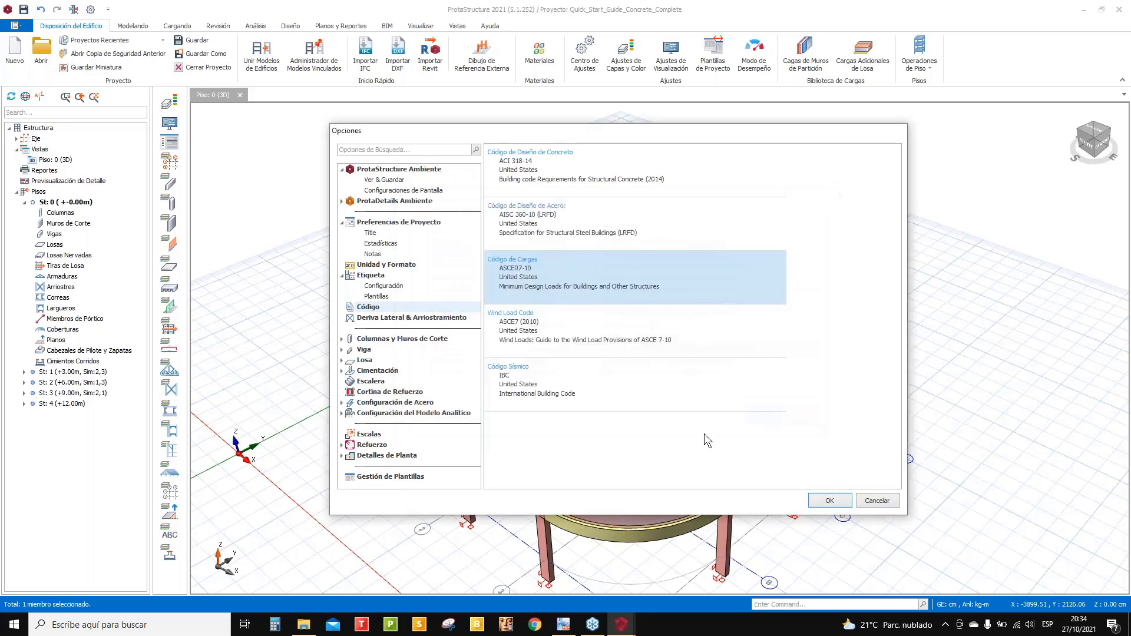
- Tick 'Don't use Wind Load Code' in the Códigos de Cargas dialog and confirm with Pico
{"action": "double_click", "coordinate": [505, 330]}
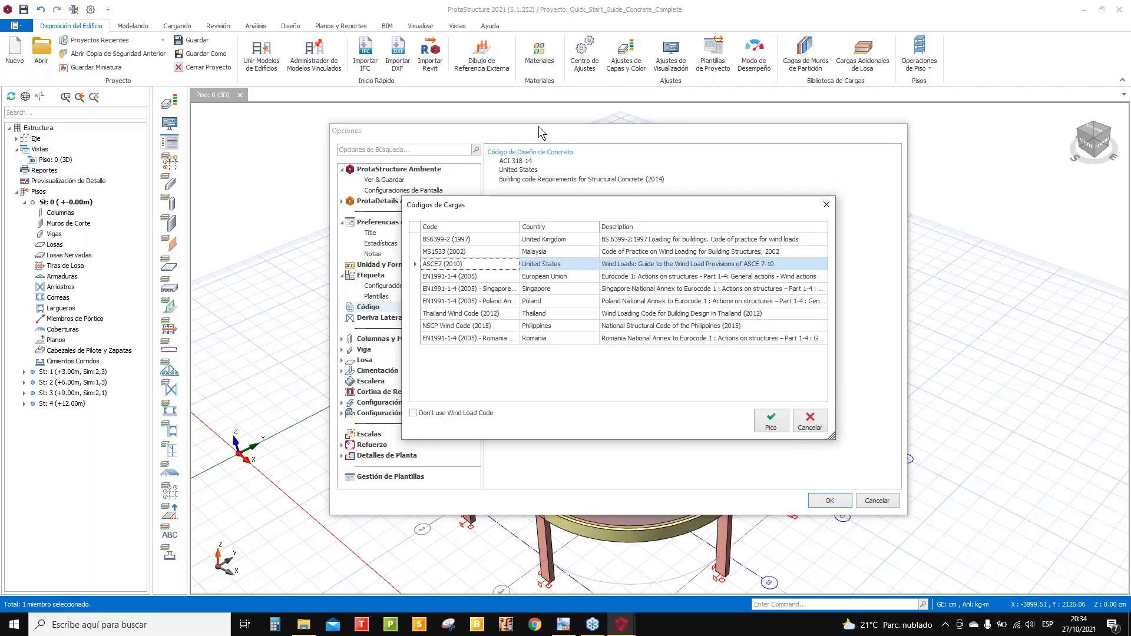
{"action": "left_click_drag", "start_coordinate": [536, 209], "coordinate": [801, 142]}
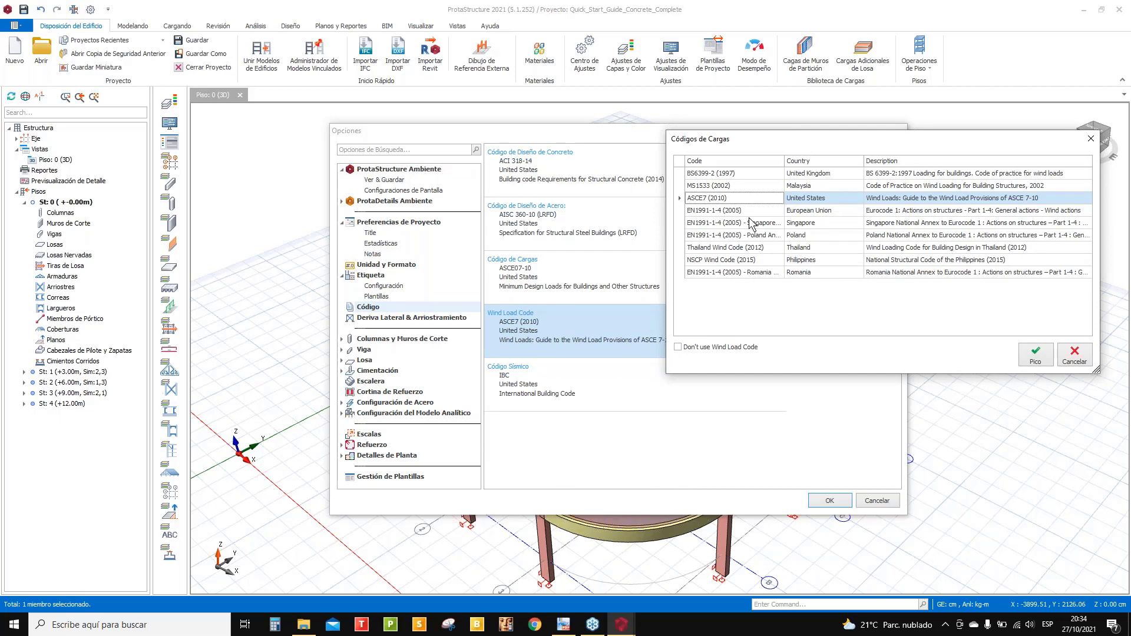
{"action": "left_click", "coordinate": [677, 347]}
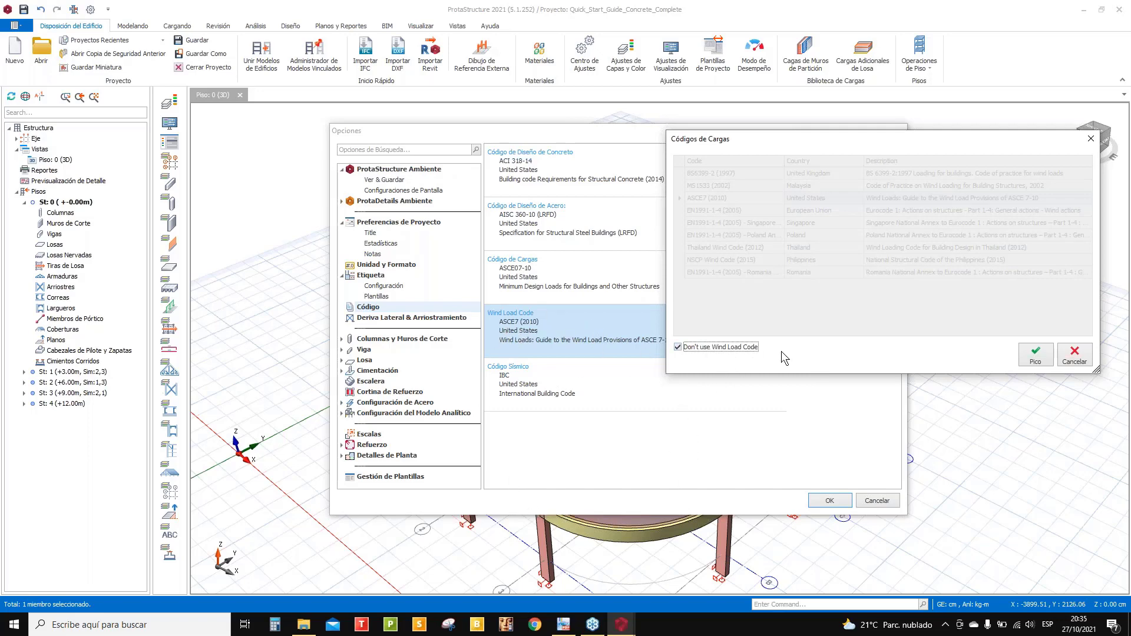
{"action": "left_click", "coordinate": [1037, 355]}
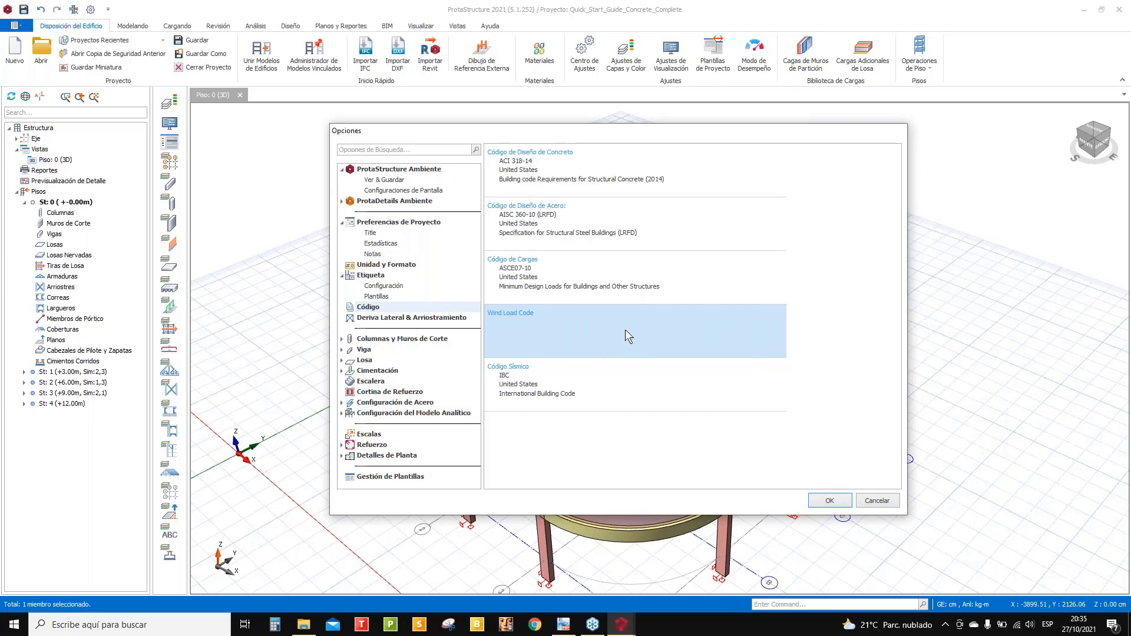
- Keep IBC selected in the Códigos Sísmicos list and confirm with Pico
{"action": "double_click", "coordinate": [516, 386]}
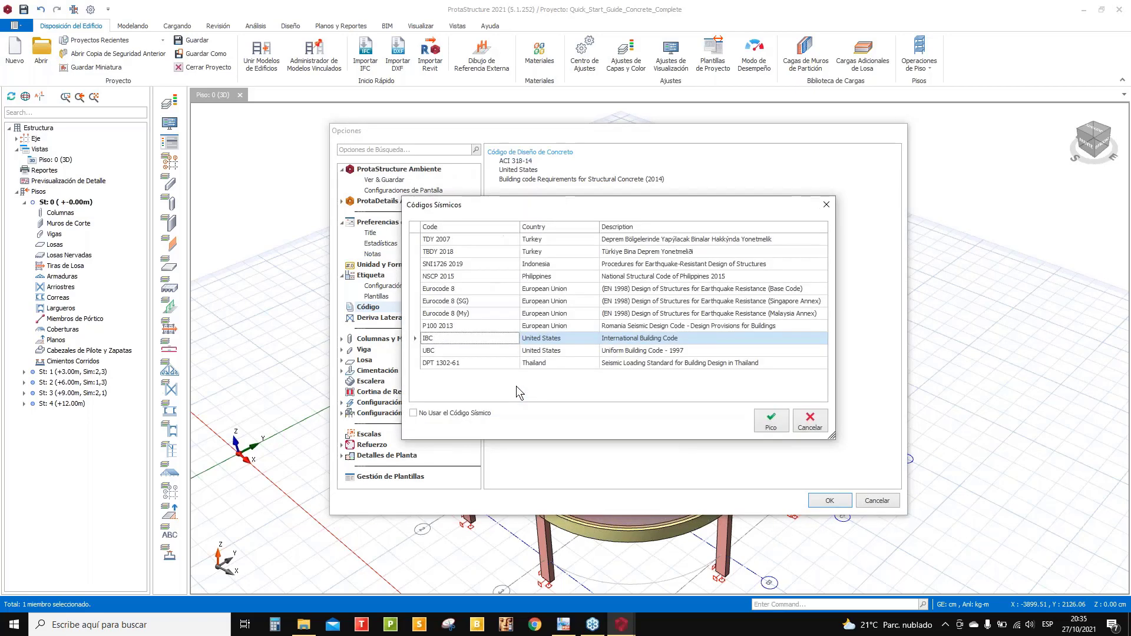
{"action": "left_click_drag", "start_coordinate": [533, 209], "coordinate": [391, 119]}
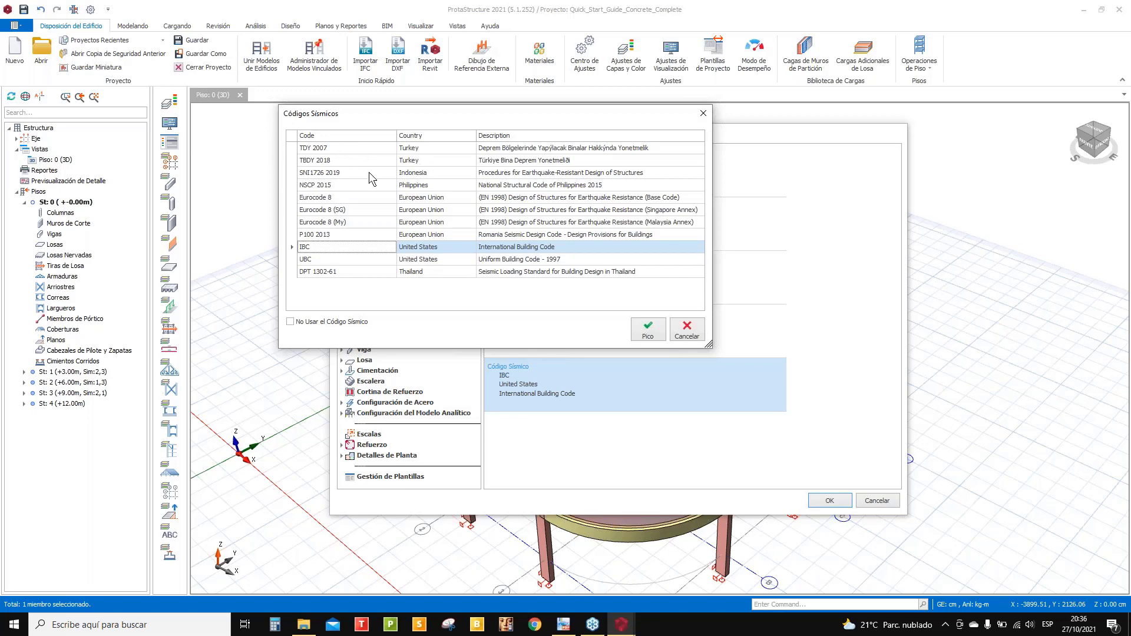
{"action": "left_click", "coordinate": [648, 330]}
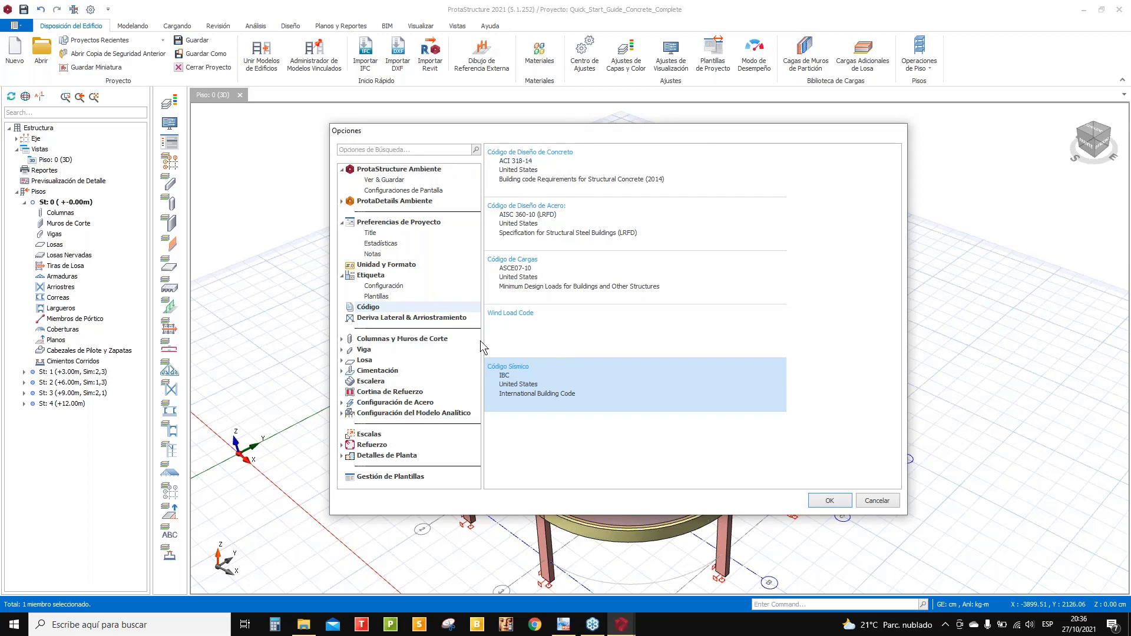
- On Deriva Lateral & Arriostramiento, enable defined column and wall bracing with both directions Arriostrado
{"action": "left_click", "coordinate": [428, 319]}
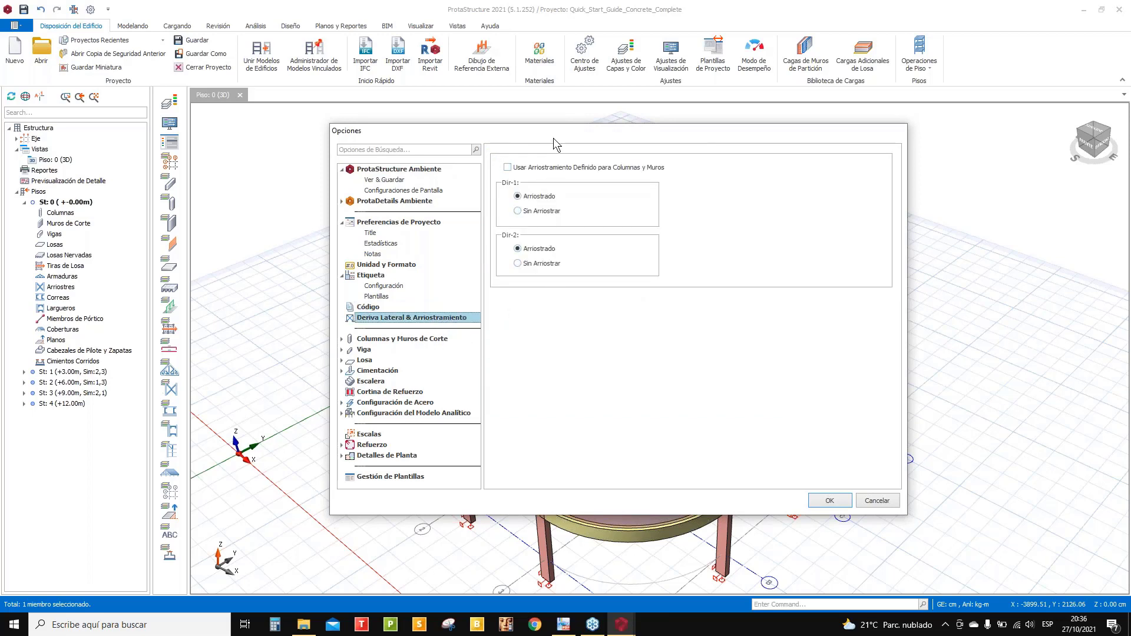
{"action": "left_click_drag", "start_coordinate": [553, 137], "coordinate": [565, 148]}
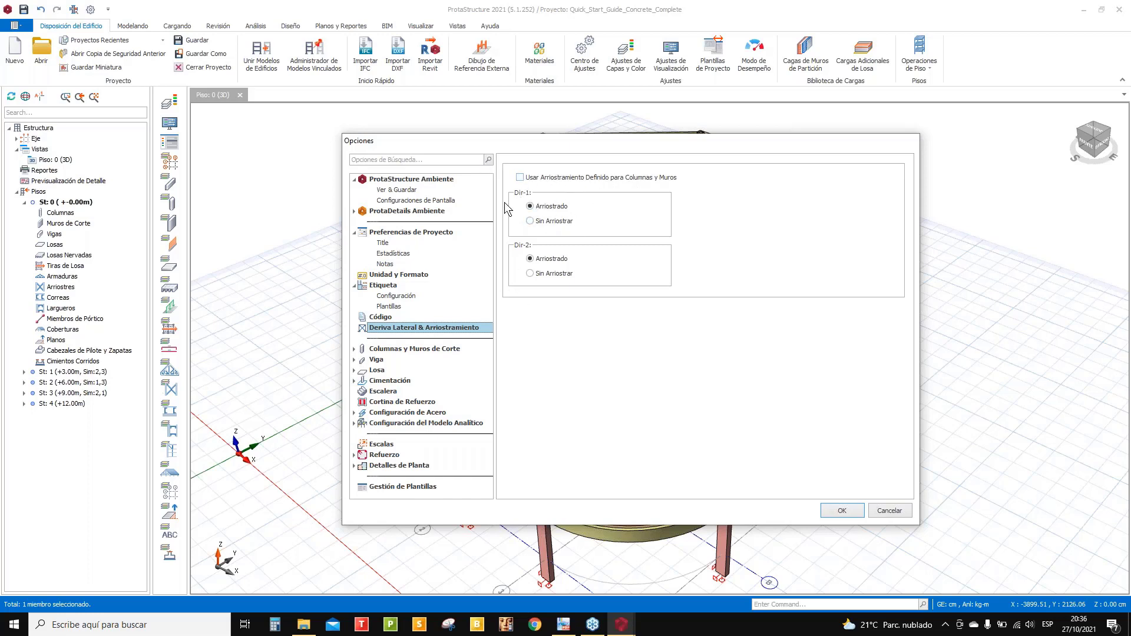
{"action": "left_click", "coordinate": [519, 177]}
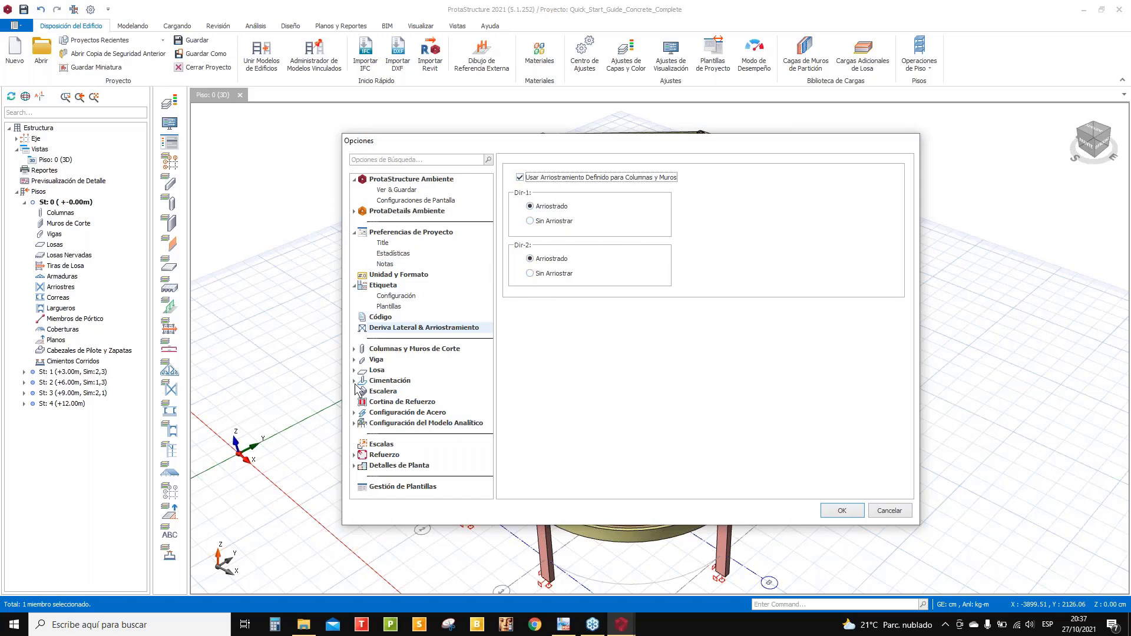
{"action": "left_click", "coordinate": [519, 177]}
{"action": "left_click", "coordinate": [531, 221]}
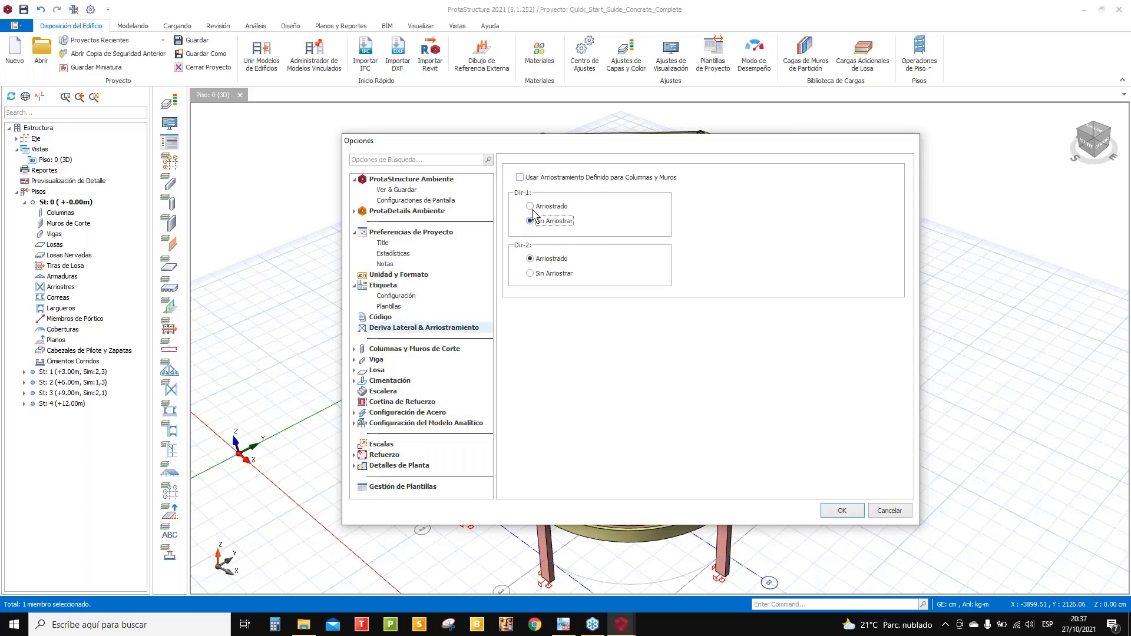
{"action": "left_click", "coordinate": [530, 273]}
{"action": "left_click", "coordinate": [530, 259]}
{"action": "left_click", "coordinate": [531, 206]}
{"action": "left_click", "coordinate": [520, 178]}
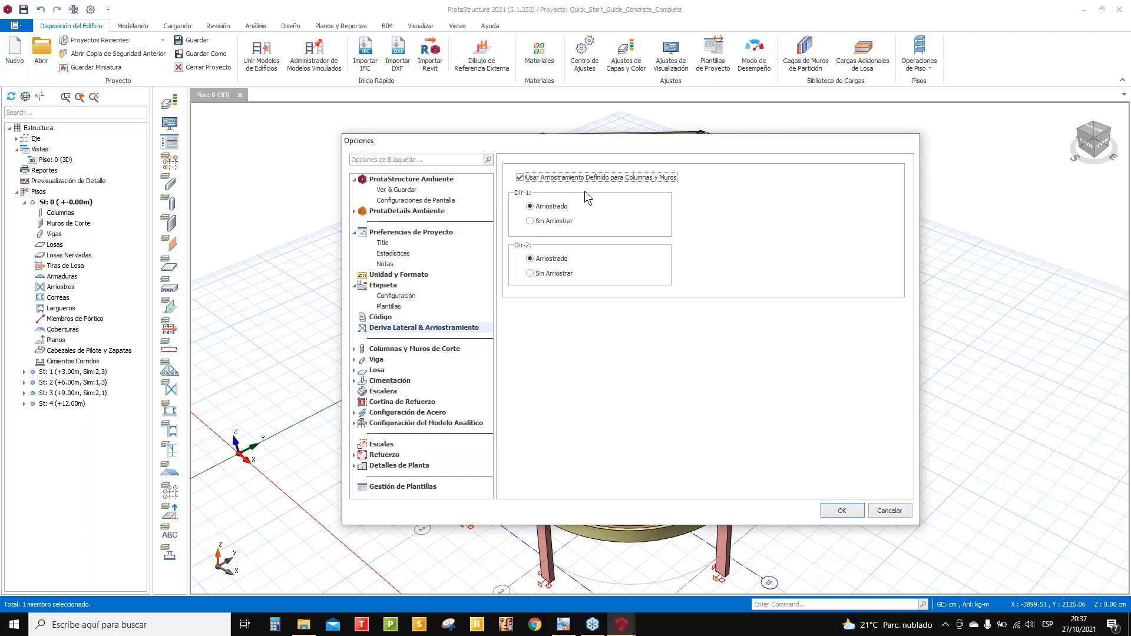
- Expand Columnas y Muros de Corte > Diseño > Refuerzos and show the Contención de Columna tie settings
{"action": "left_click", "coordinate": [446, 351]}
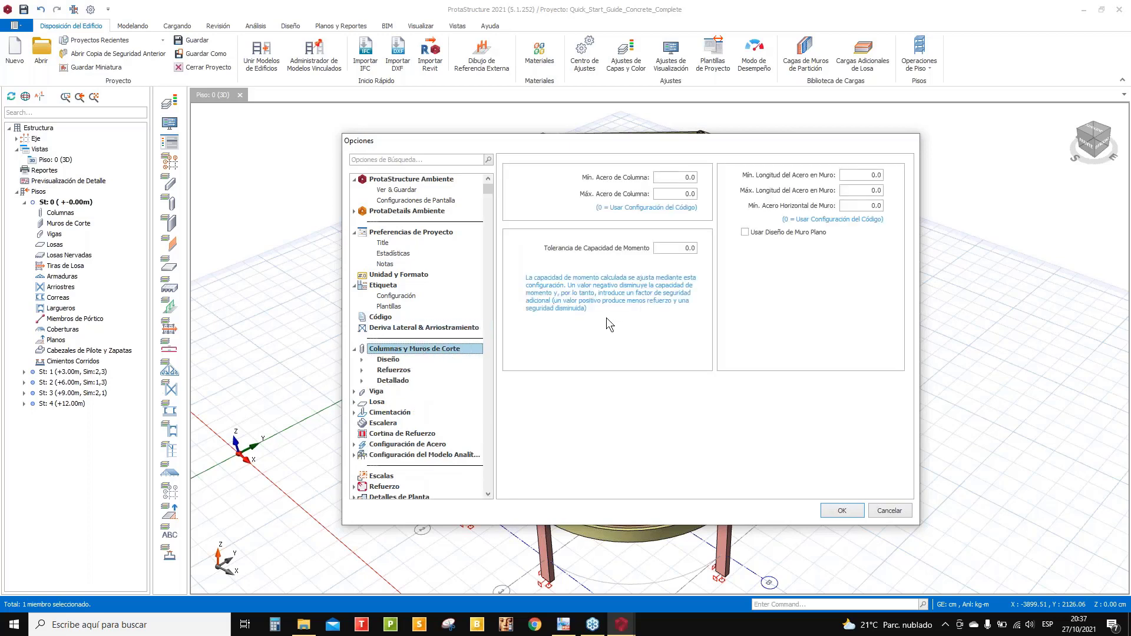
{"action": "left_click", "coordinate": [389, 360]}
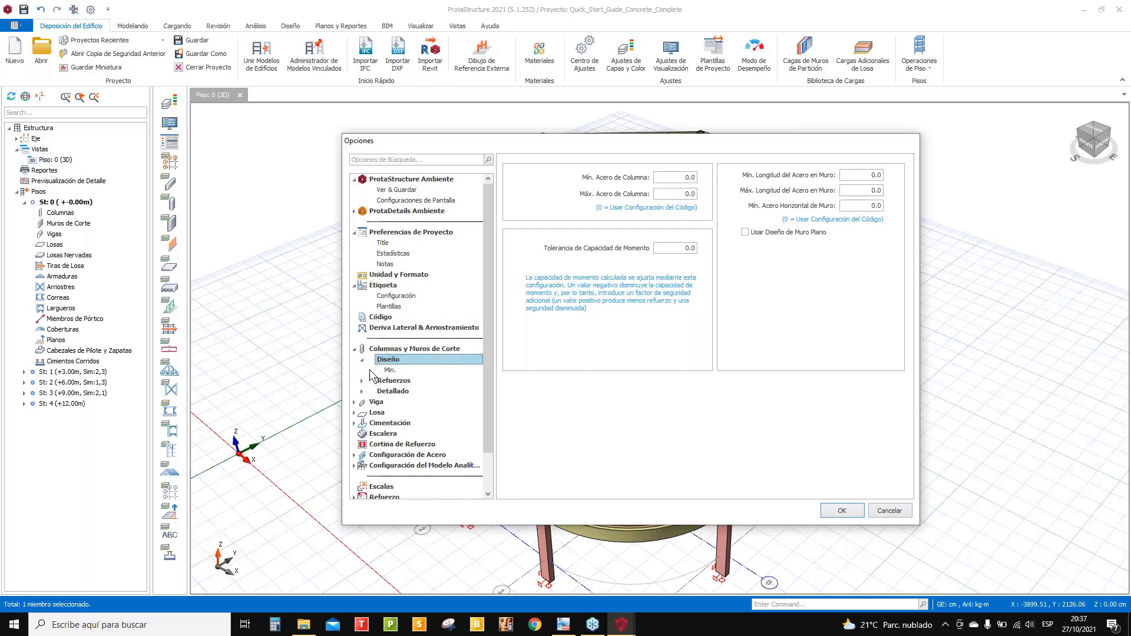
{"action": "left_click", "coordinate": [361, 381]}
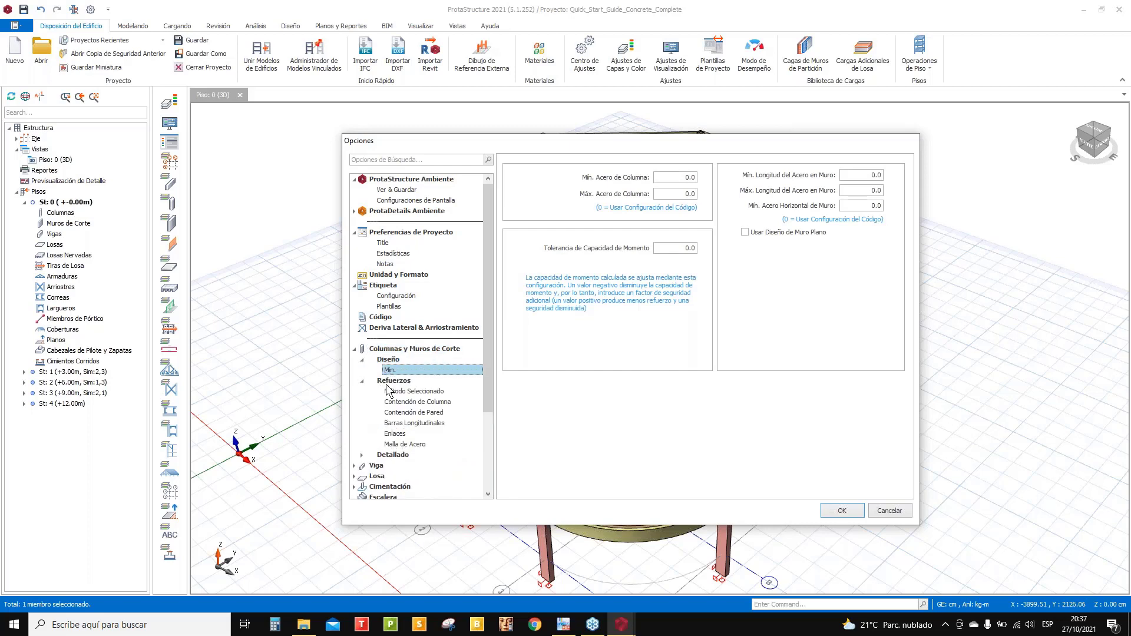
{"action": "left_click", "coordinate": [402, 392]}
{"action": "left_click", "coordinate": [406, 402]}
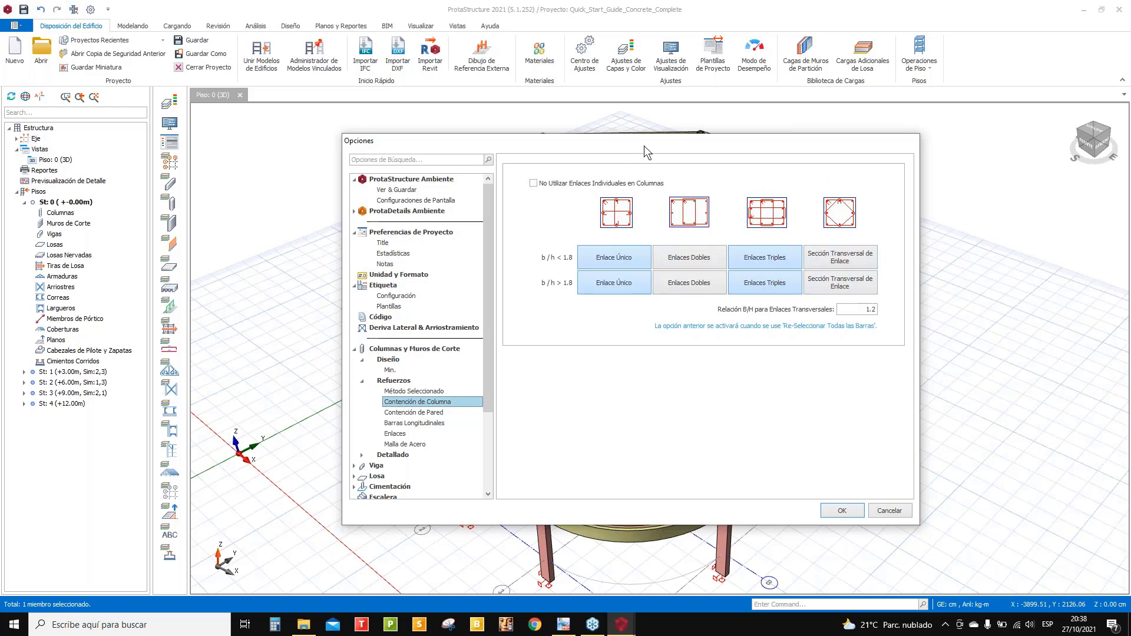
- Review the Contención de Pared wall tie settings, then go to Barras Longitudinales
{"action": "left_click_drag", "start_coordinate": [640, 140], "coordinate": [628, 127]}
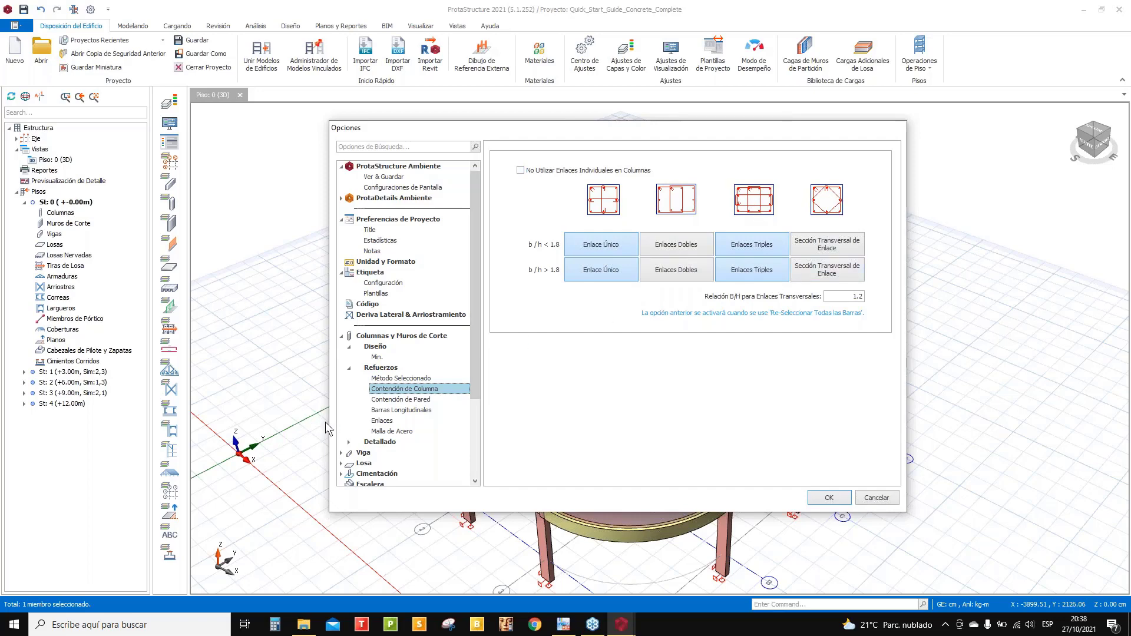
{"action": "left_click", "coordinate": [412, 401]}
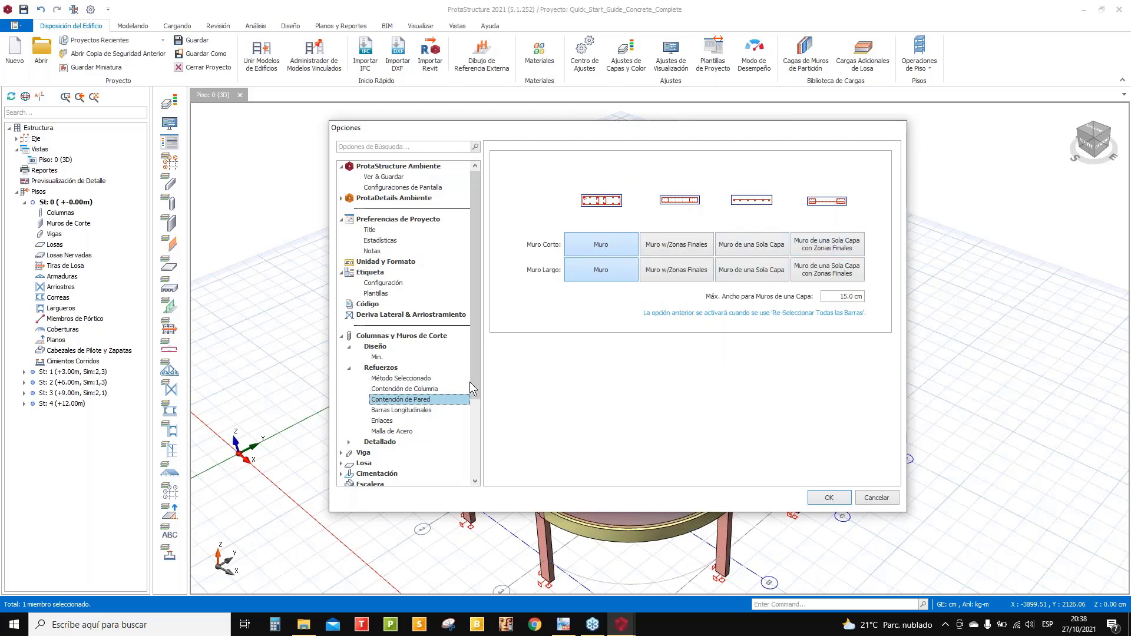
{"action": "scroll", "coordinate": [469, 380], "scroll_direction": "down", "scroll_amount": 2}
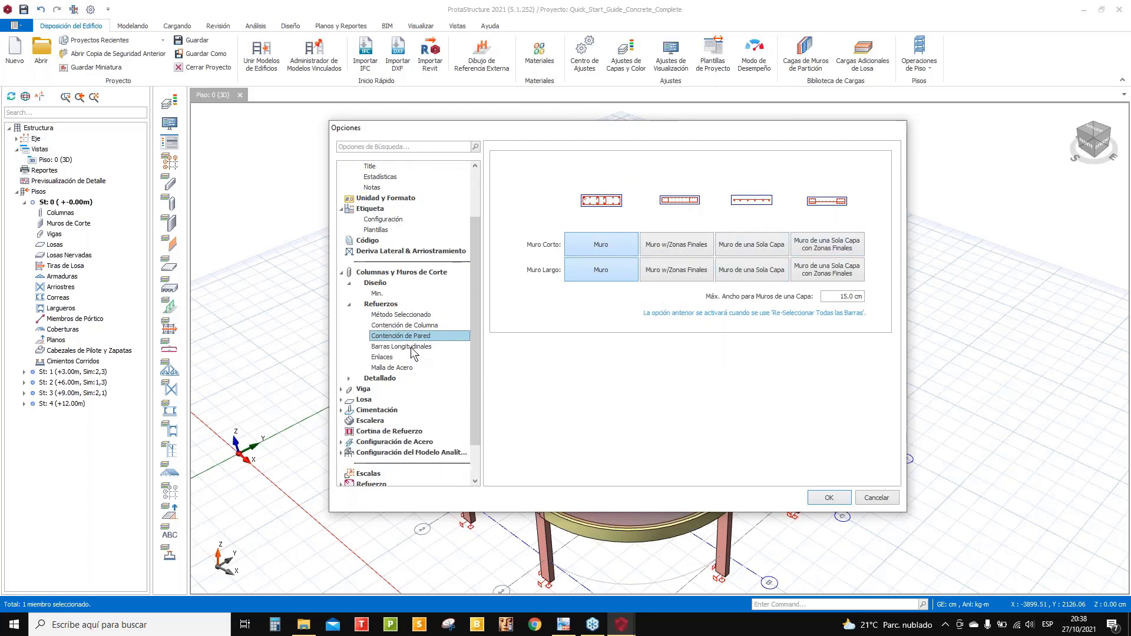
{"action": "left_click", "coordinate": [411, 347]}
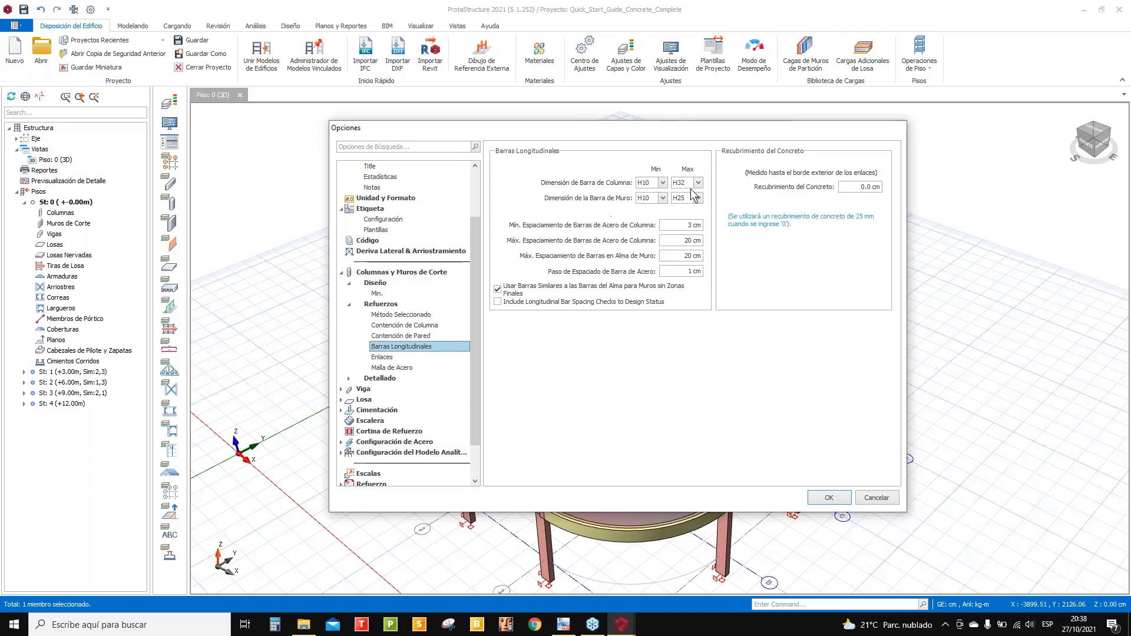
- Set the column longitudinal bar range to minimum H13 and maximum H25
{"action": "left_click", "coordinate": [663, 184]}
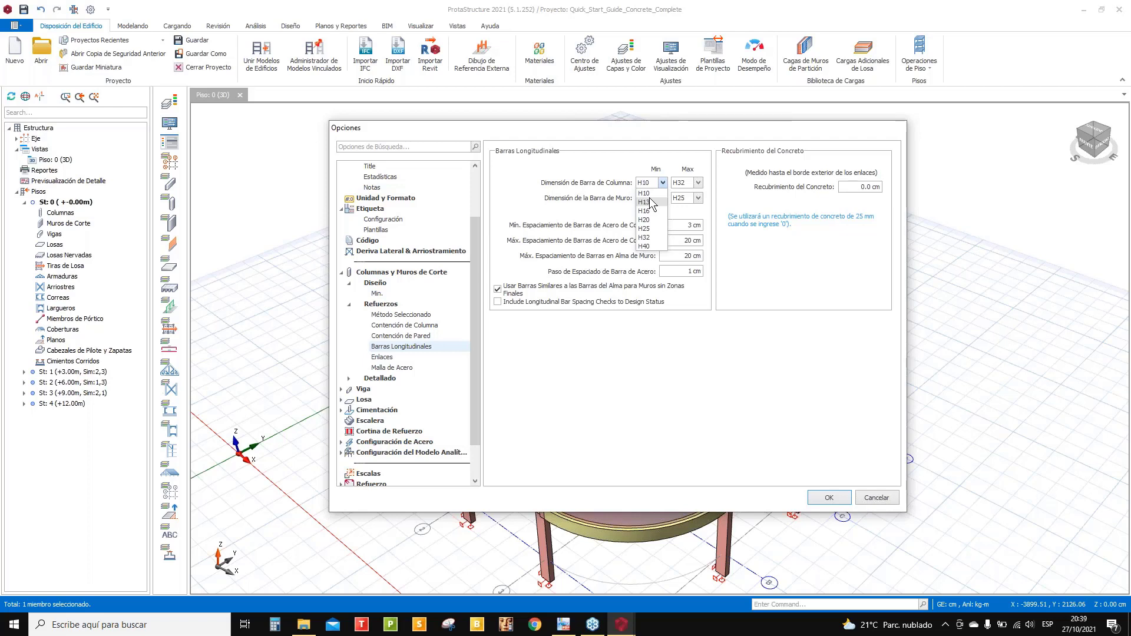
{"action": "left_click", "coordinate": [538, 184]}
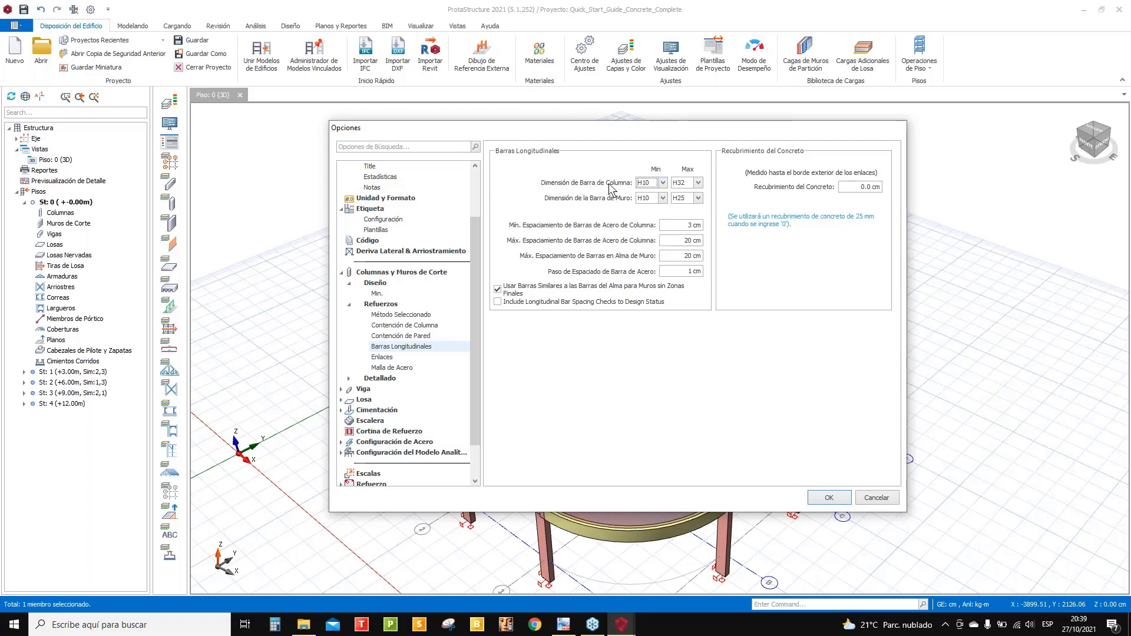
{"action": "left_click", "coordinate": [663, 184]}
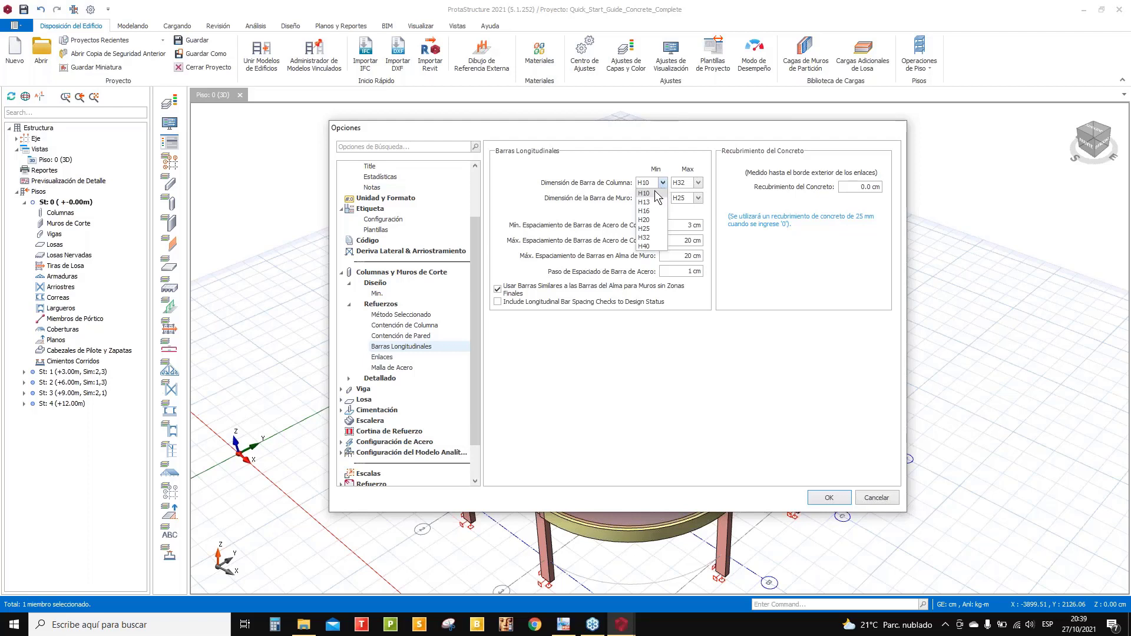
{"action": "left_click", "coordinate": [654, 192]}
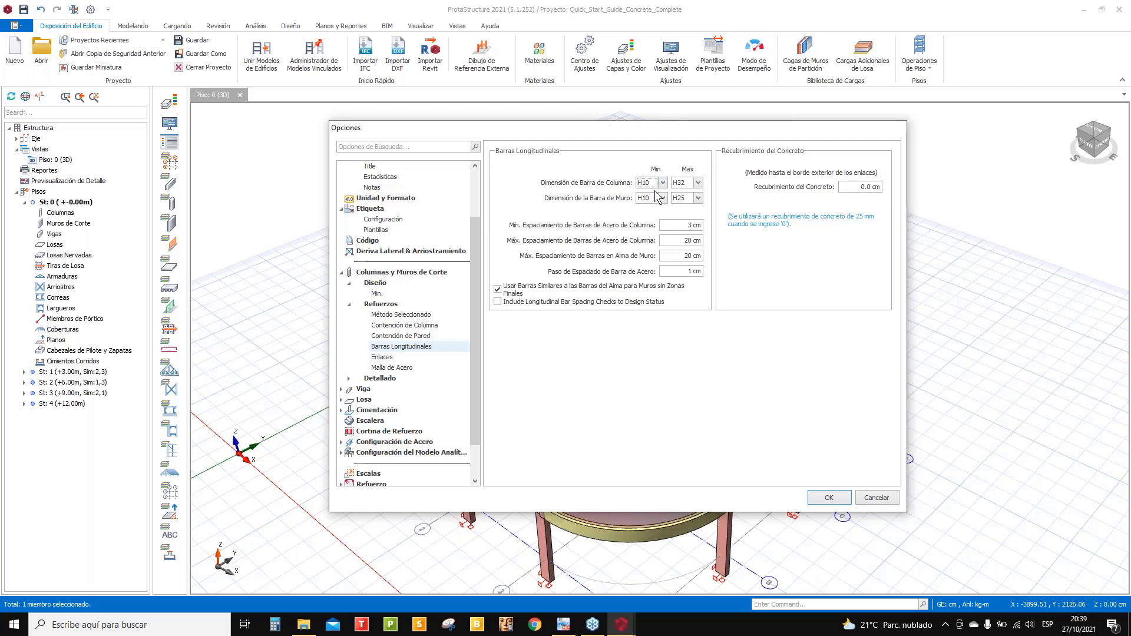
{"action": "left_click", "coordinate": [697, 183]}
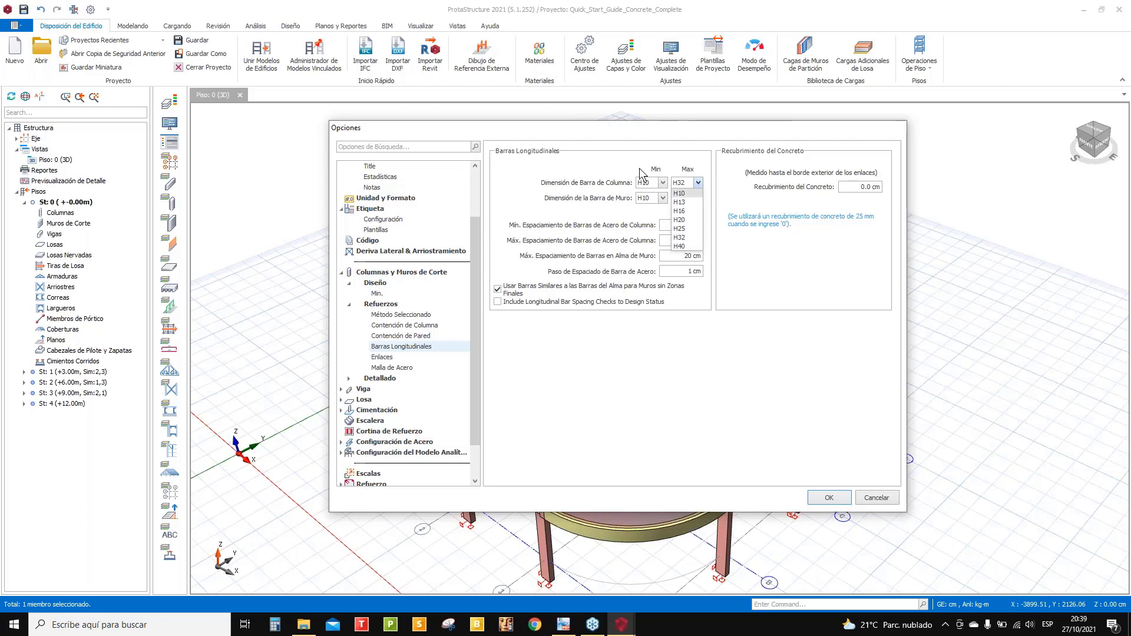
{"action": "left_click", "coordinate": [698, 183]}
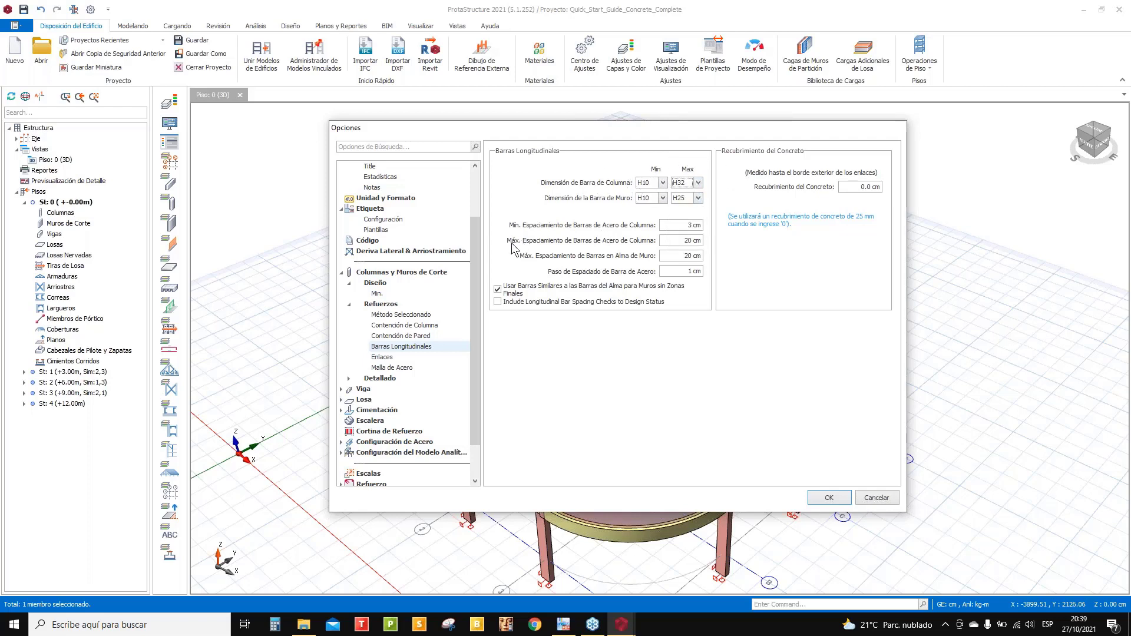
{"action": "left_click", "coordinate": [663, 183]}
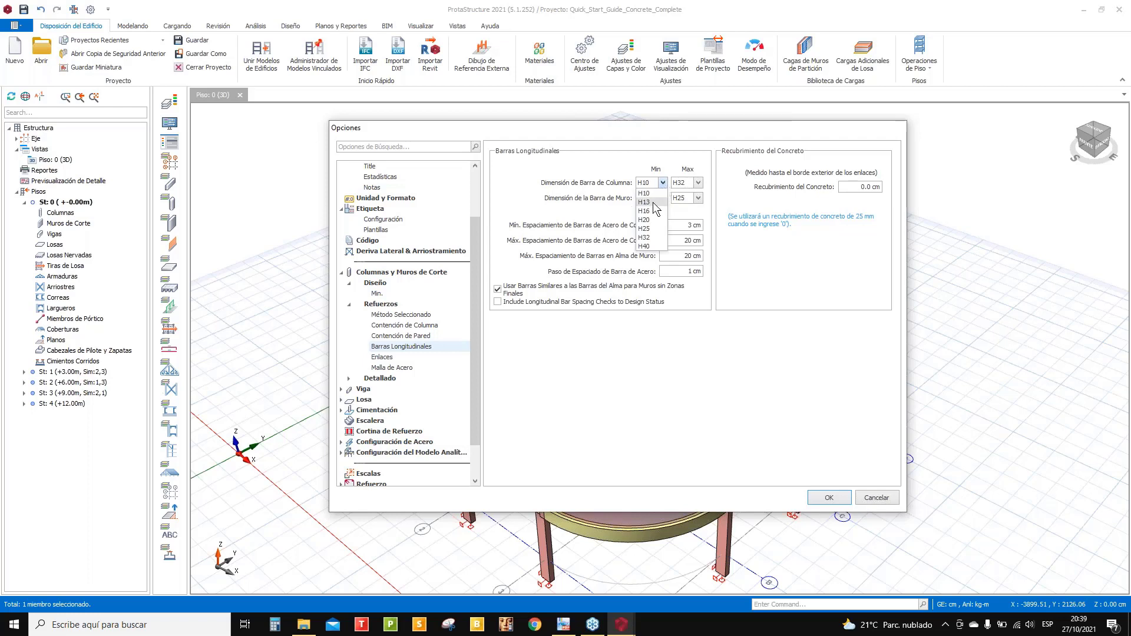
{"action": "left_click", "coordinate": [653, 203]}
{"action": "left_click", "coordinate": [698, 183]}
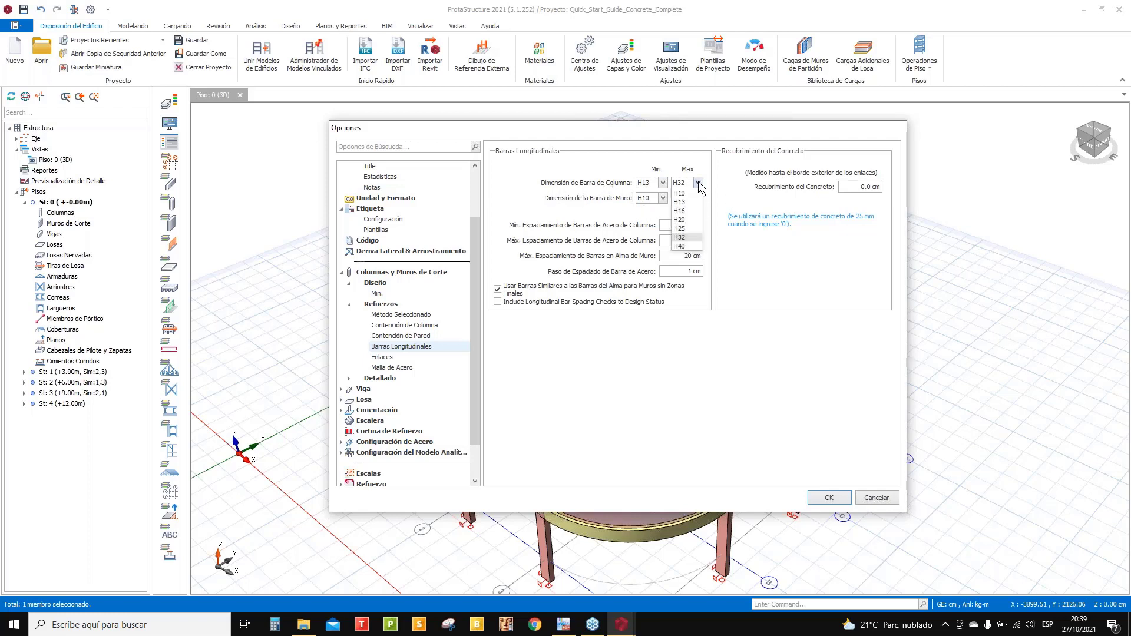
{"action": "left_click", "coordinate": [692, 228]}
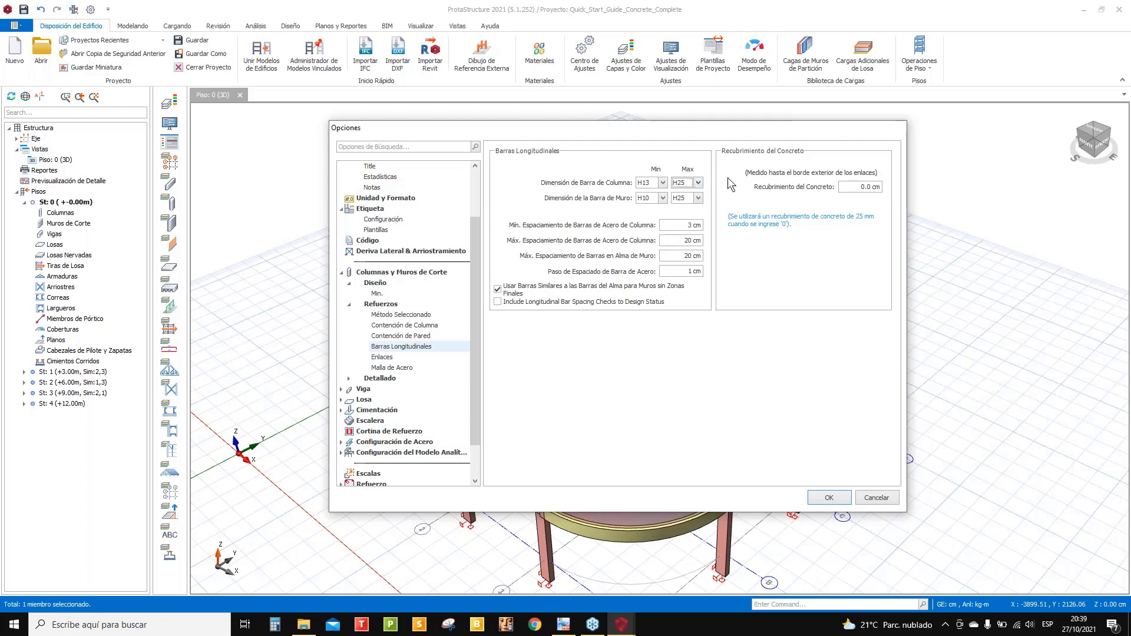
- Set wall bars to minimum H13 and maximum H25, and concrete cover to 4 cm
{"action": "left_click", "coordinate": [663, 198]}
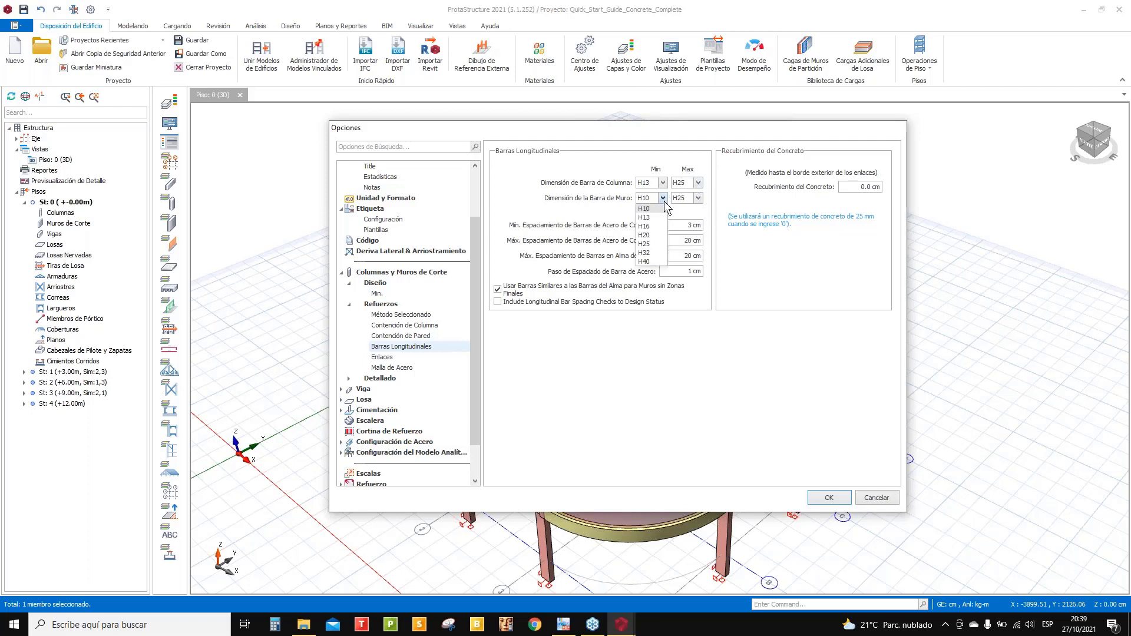
{"action": "left_click", "coordinate": [653, 217]}
{"action": "left_click", "coordinate": [697, 198]}
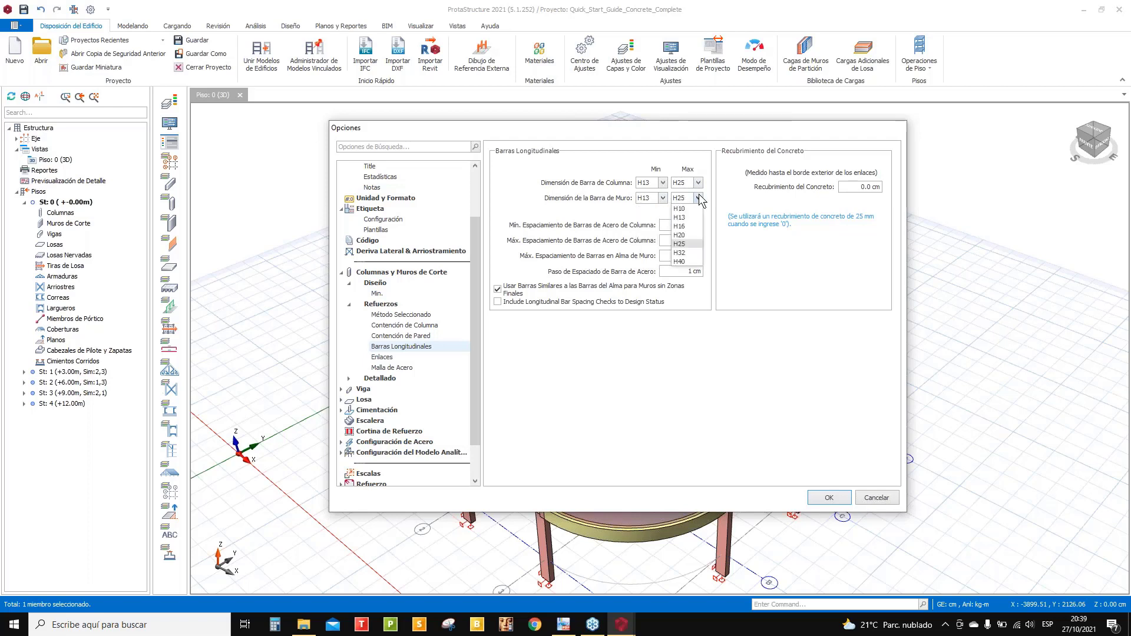
{"action": "left_click", "coordinate": [688, 243]}
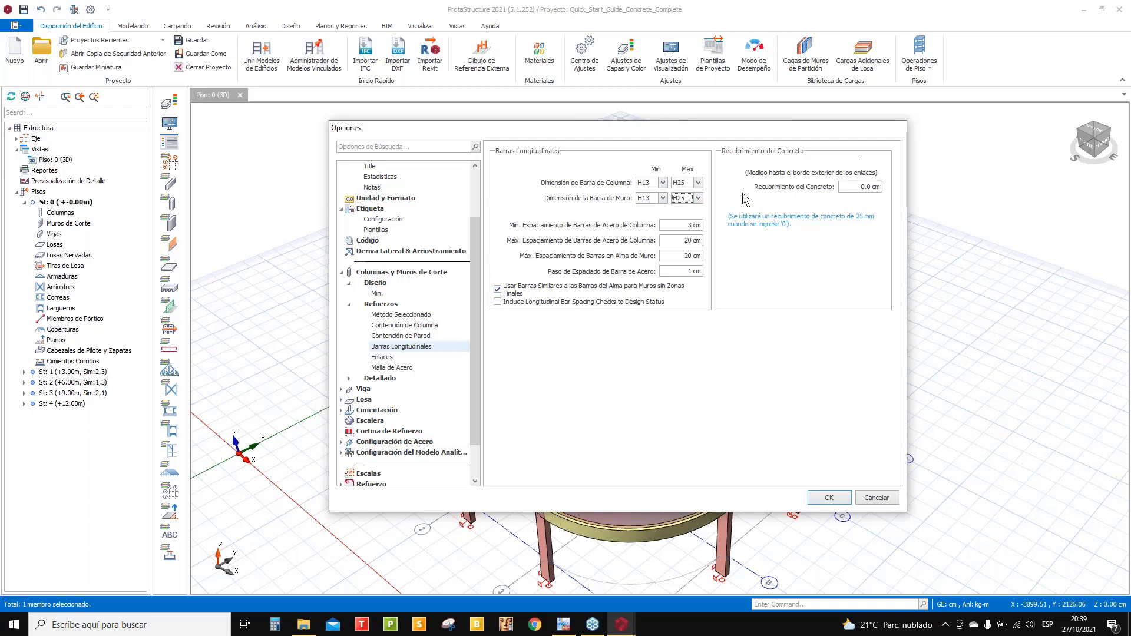
{"action": "left_click", "coordinate": [861, 187]}
{"action": "type", "text": "4"}
- Review the Enlaces tie size (kept at H10) and the Malla de Acero page, then show Detallado
{"action": "left_click", "coordinate": [382, 358]}
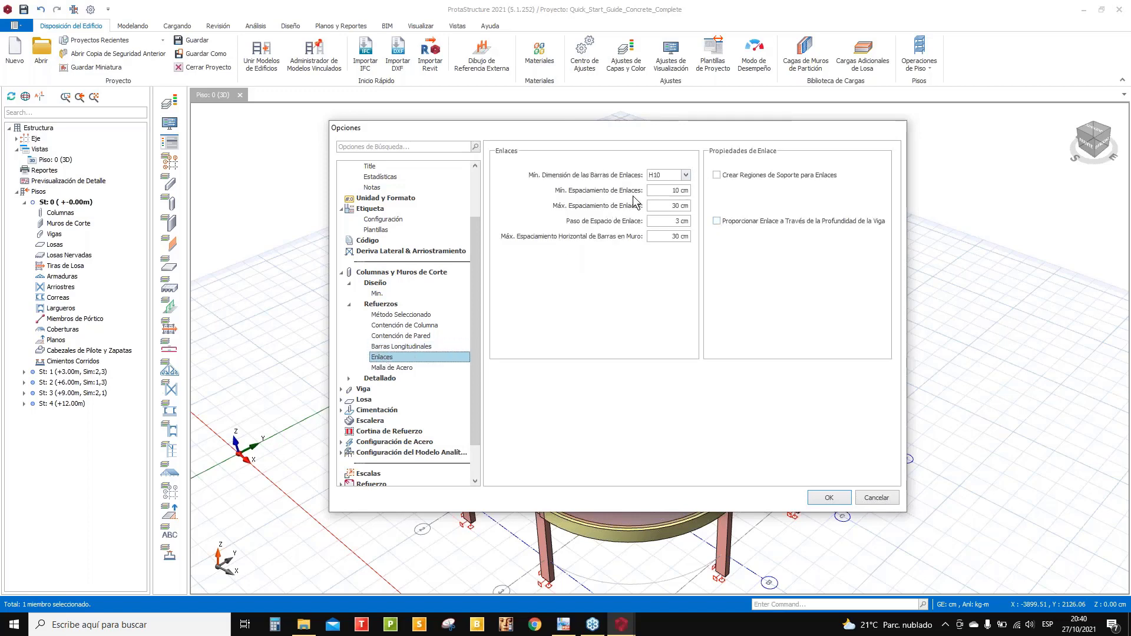
{"action": "left_click", "coordinate": [686, 175]}
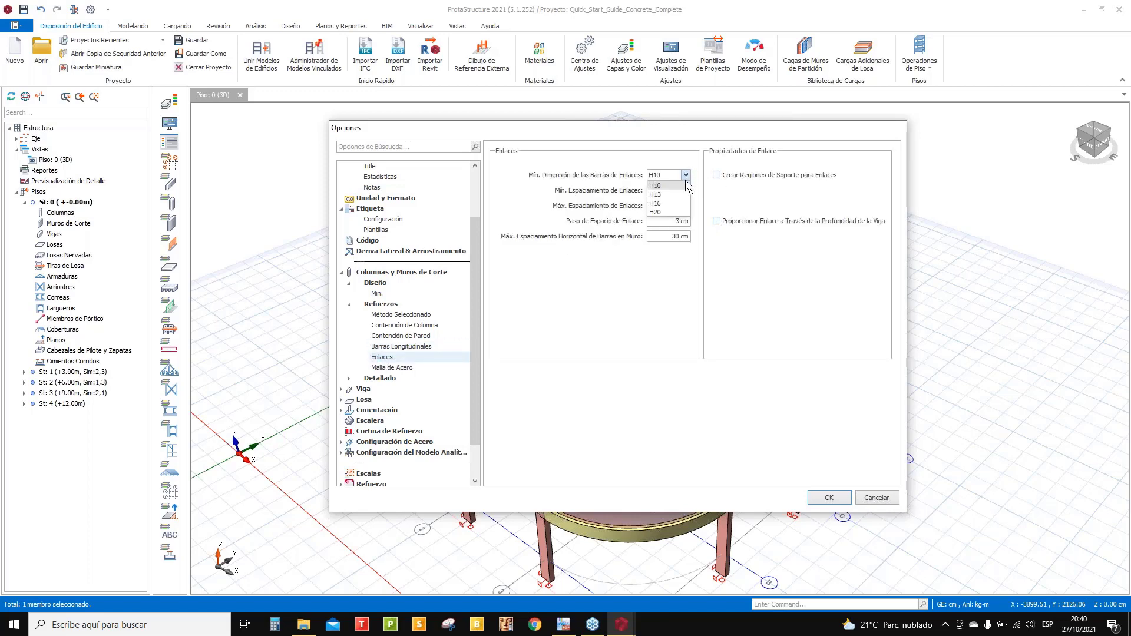
{"action": "left_click", "coordinate": [685, 175]}
{"action": "left_click", "coordinate": [685, 175]}
{"action": "left_click", "coordinate": [685, 176]}
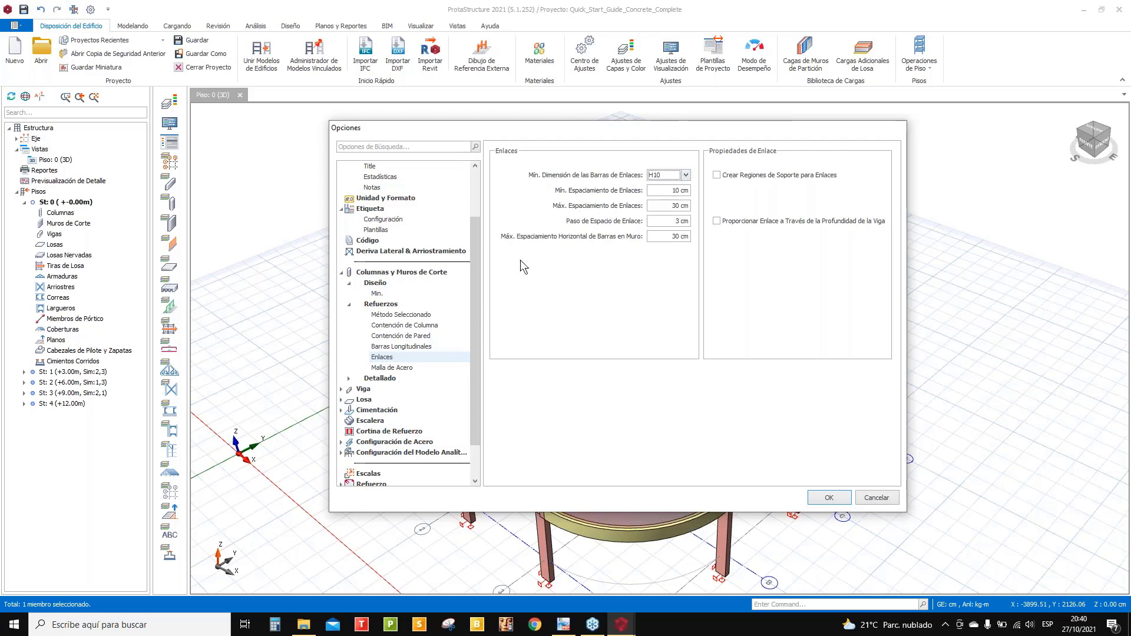
{"action": "left_click", "coordinate": [405, 368]}
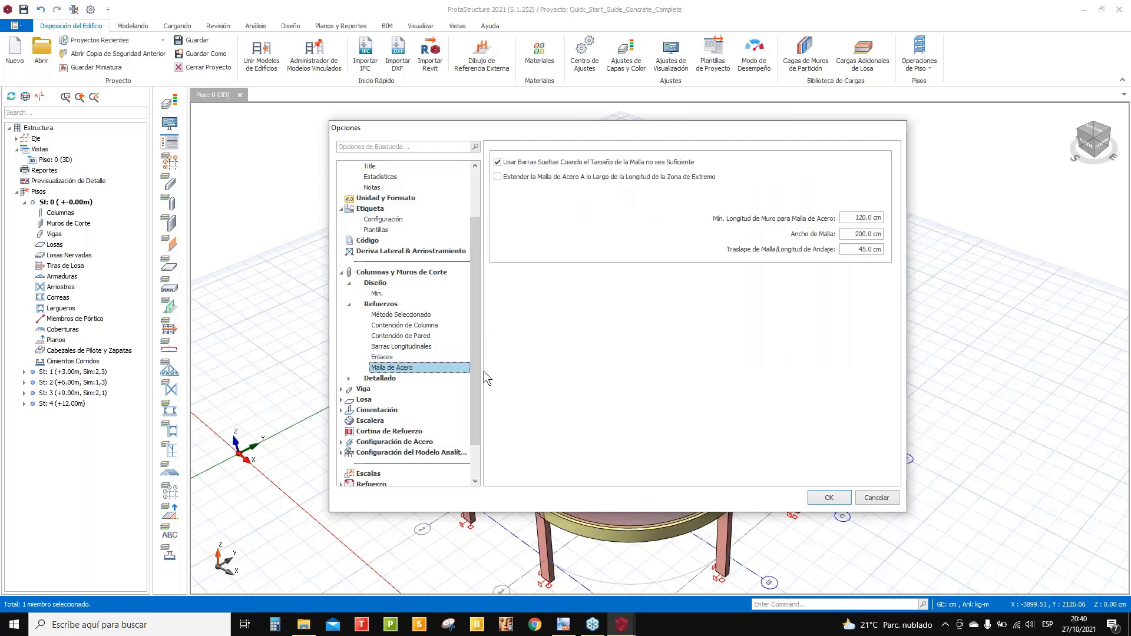
{"action": "double_click", "coordinate": [365, 379]}
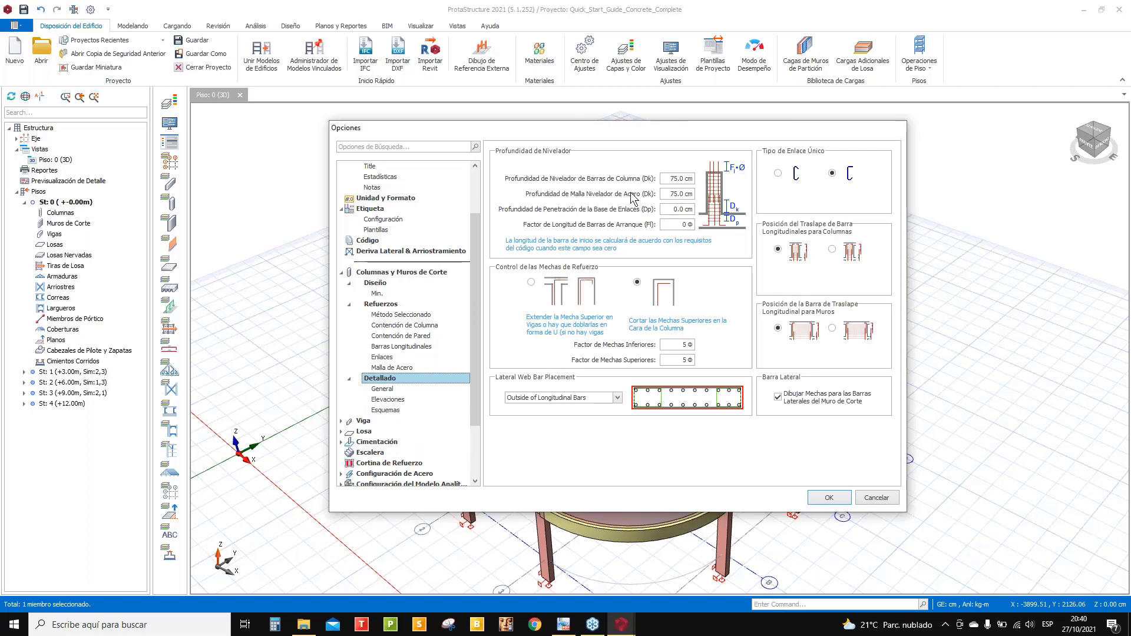
- Keep single ties (Tipo de Enlace Único) on the right-hand hook style
{"action": "left_click", "coordinate": [778, 173]}
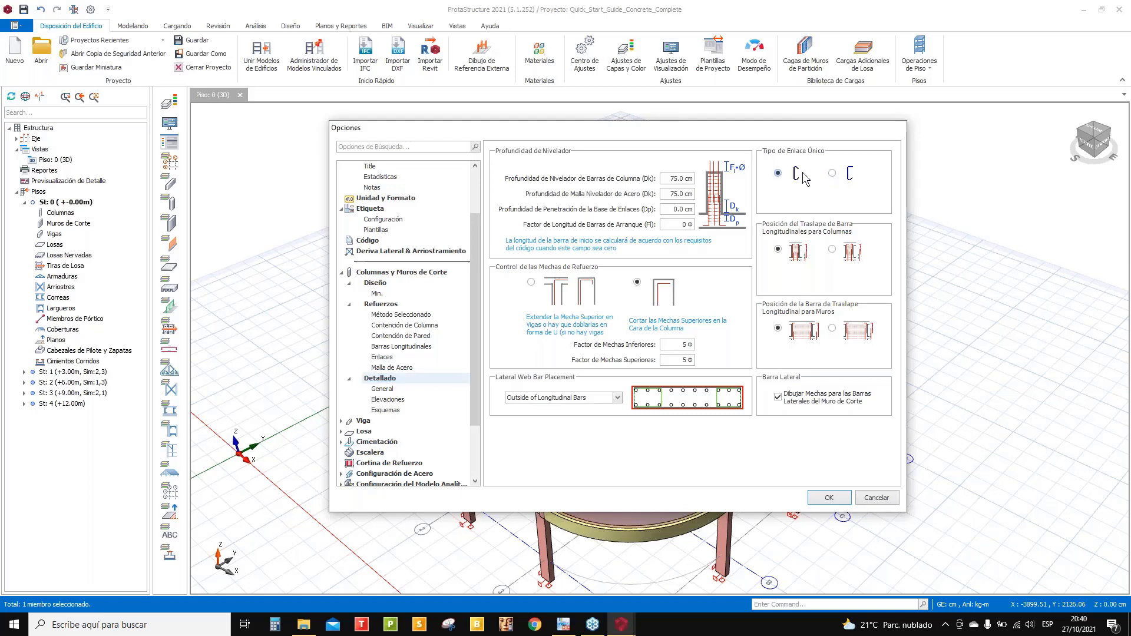
{"action": "left_click", "coordinate": [849, 175]}
{"action": "scroll", "coordinate": [389, 400], "scroll_direction": "down", "scroll_amount": 3}
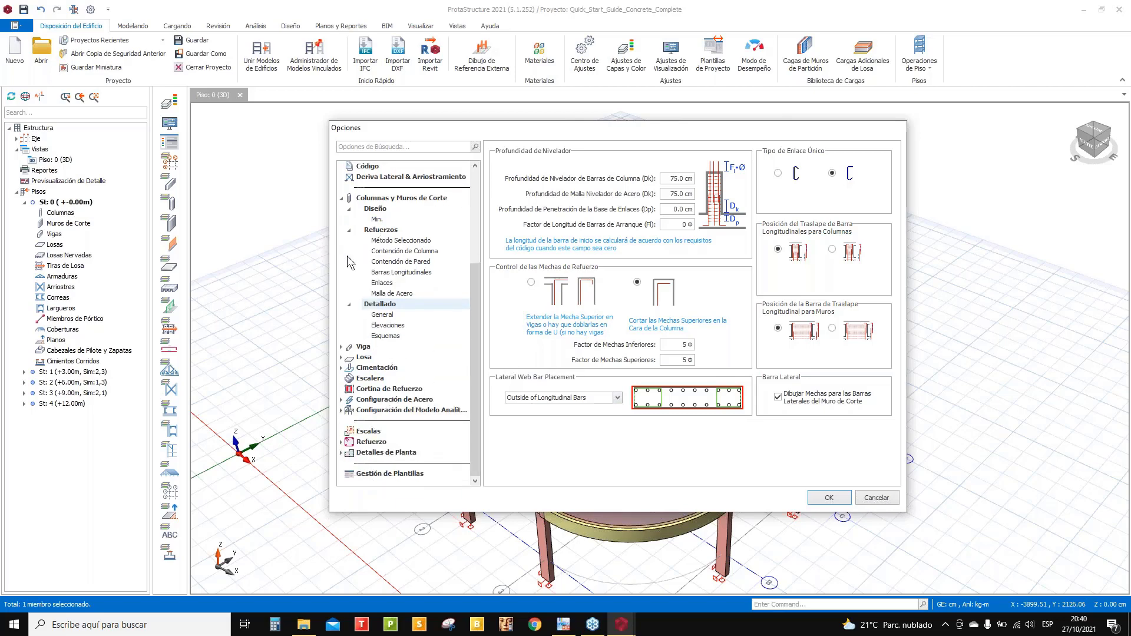
- Expand Viga, Losa and Cimentación in the tree and show the Cimentación foundation settings
{"action": "left_click", "coordinate": [342, 347]}
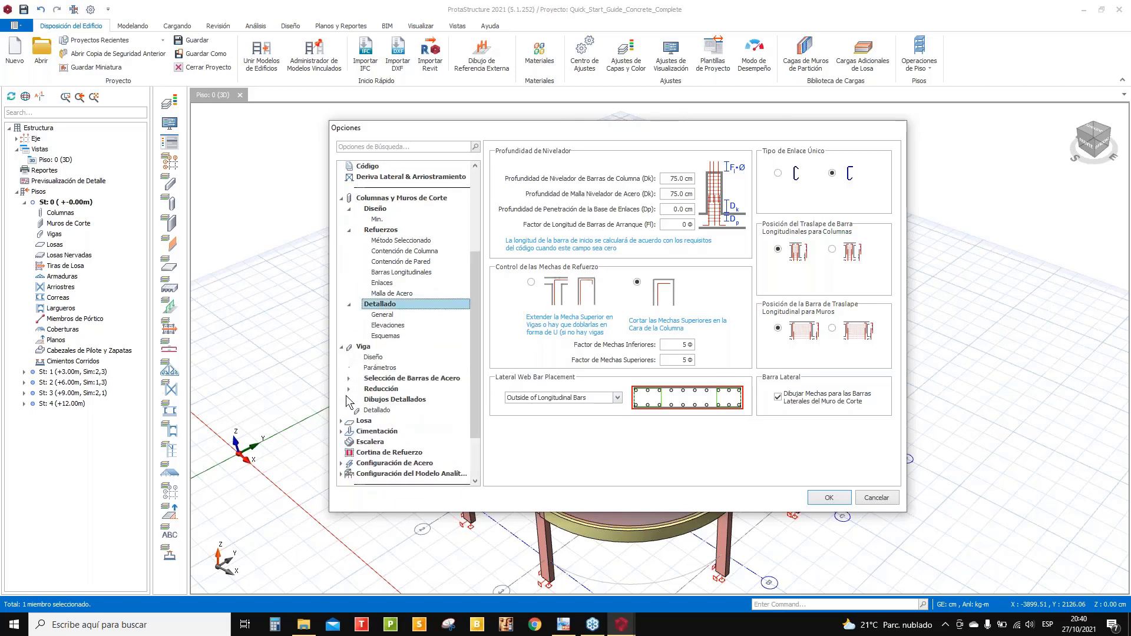
{"action": "scroll", "coordinate": [346, 395], "scroll_direction": "down", "scroll_amount": 2}
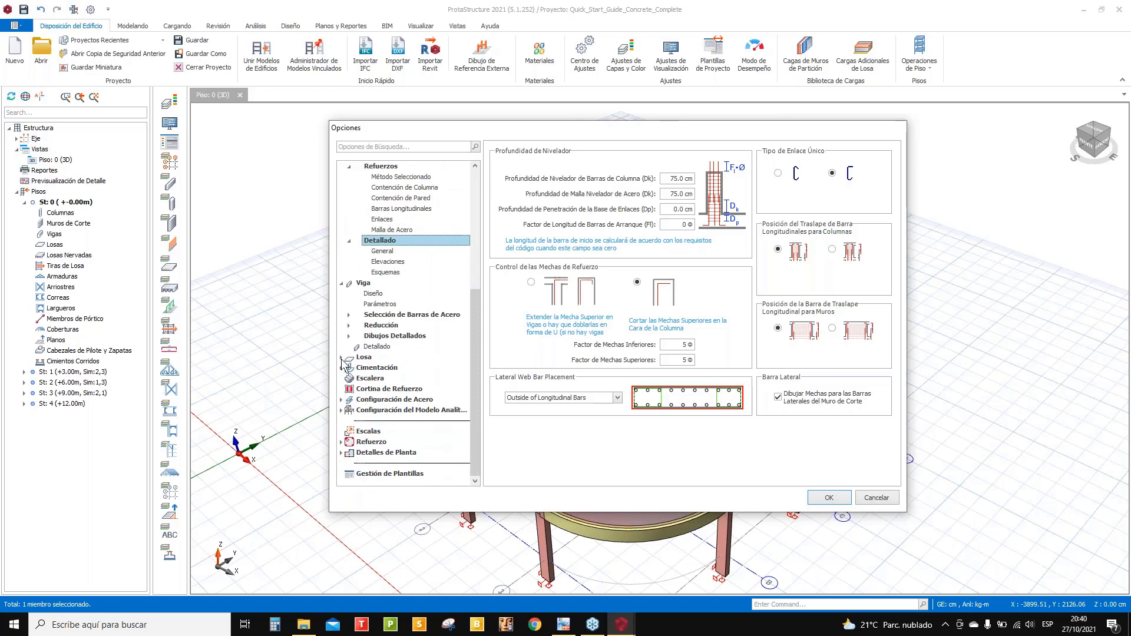
{"action": "left_click", "coordinate": [341, 357]}
{"action": "left_click", "coordinate": [342, 400]}
{"action": "scroll", "coordinate": [367, 415], "scroll_direction": "down", "scroll_amount": 2}
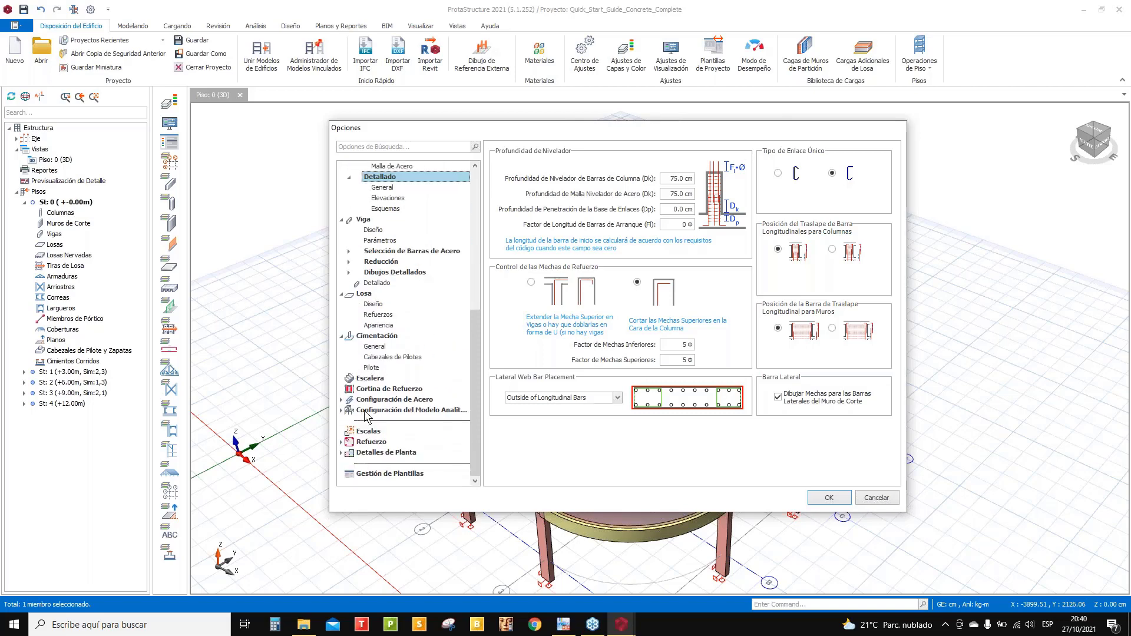
{"action": "left_click", "coordinate": [371, 338]}
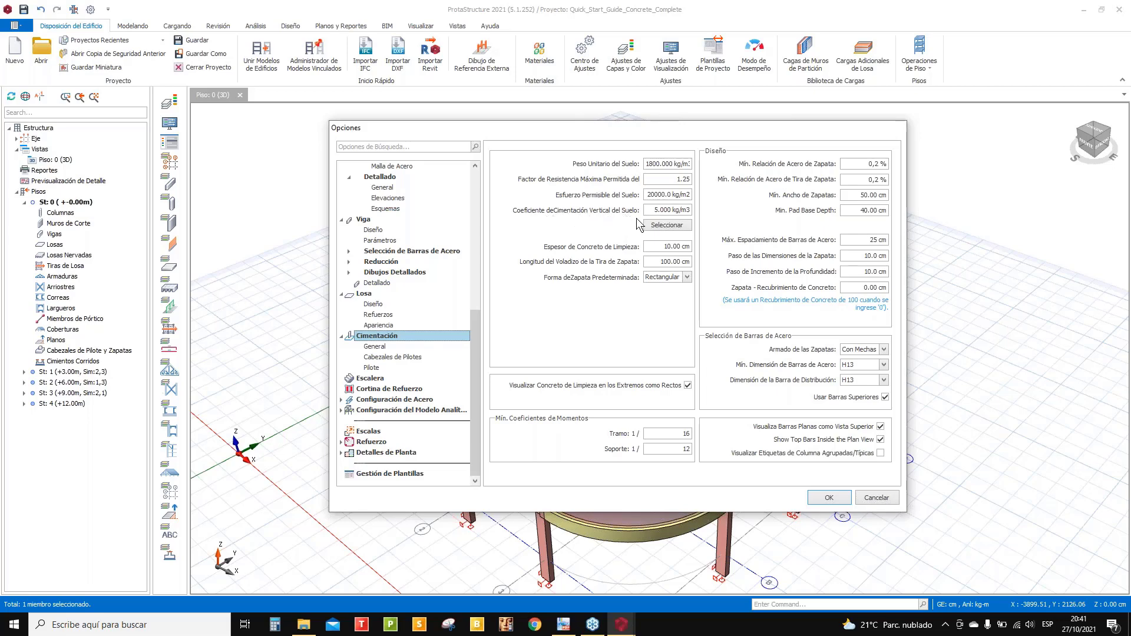
- View the soil reaction coefficient table for the foundation, then close it without choosing a value
{"action": "left_click", "coordinate": [667, 226]}
{"action": "left_click_drag", "start_coordinate": [171, 29], "coordinate": [324, 115]}
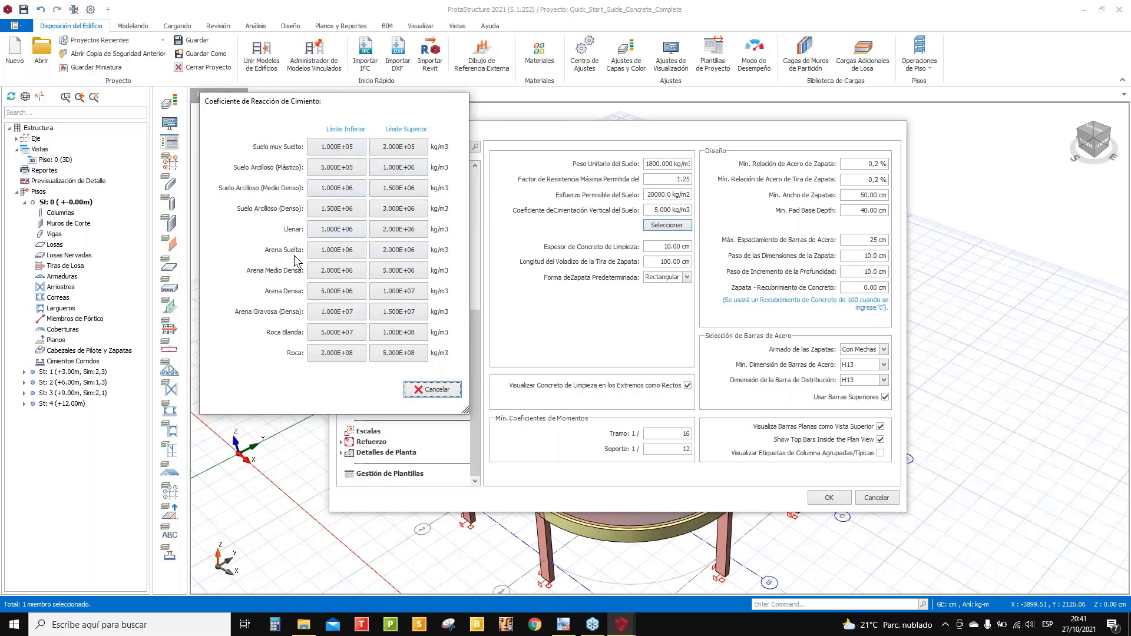
{"action": "left_click", "coordinate": [437, 393]}
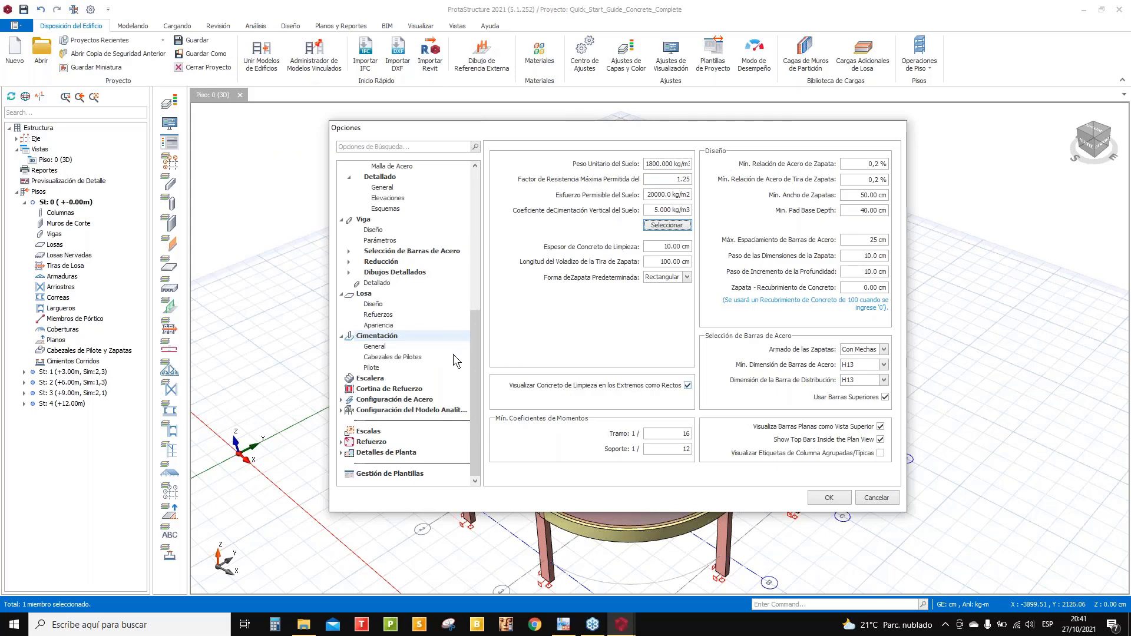
- Open Refuerzo > General and keep the Horizontal quantity table template
{"action": "double_click", "coordinate": [359, 442]}
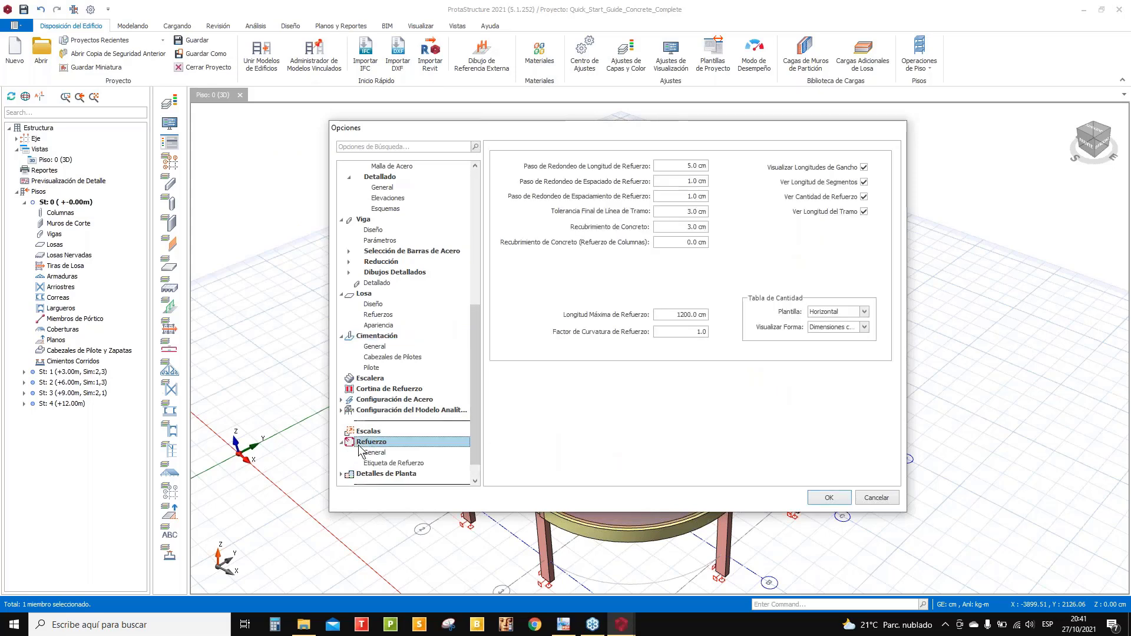
{"action": "left_click", "coordinate": [375, 453]}
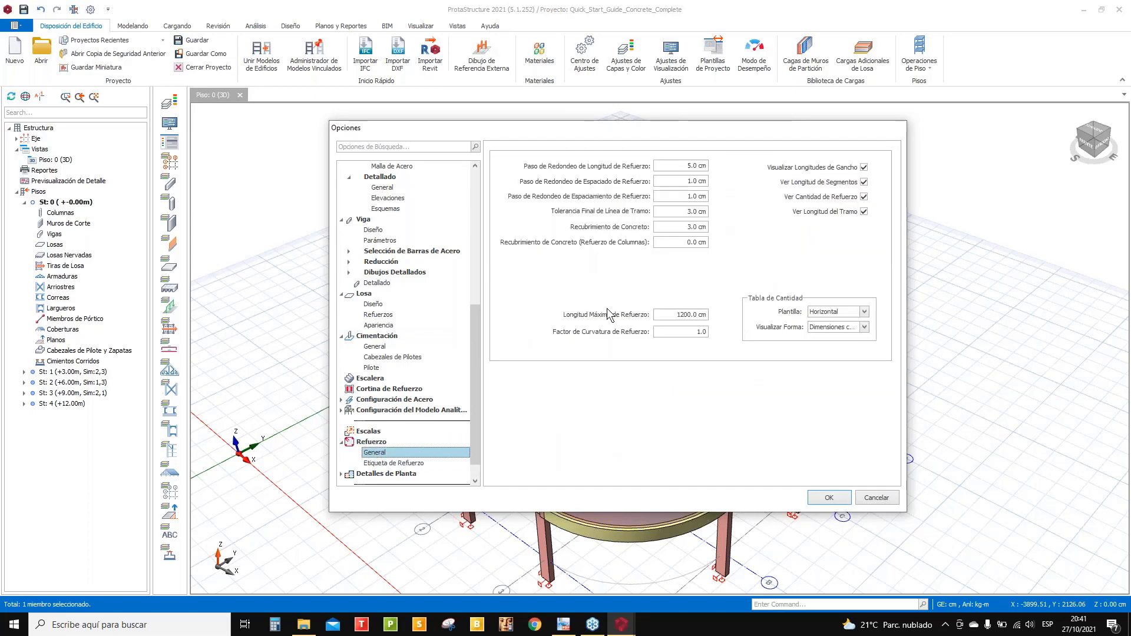
{"action": "left_click", "coordinate": [864, 311]}
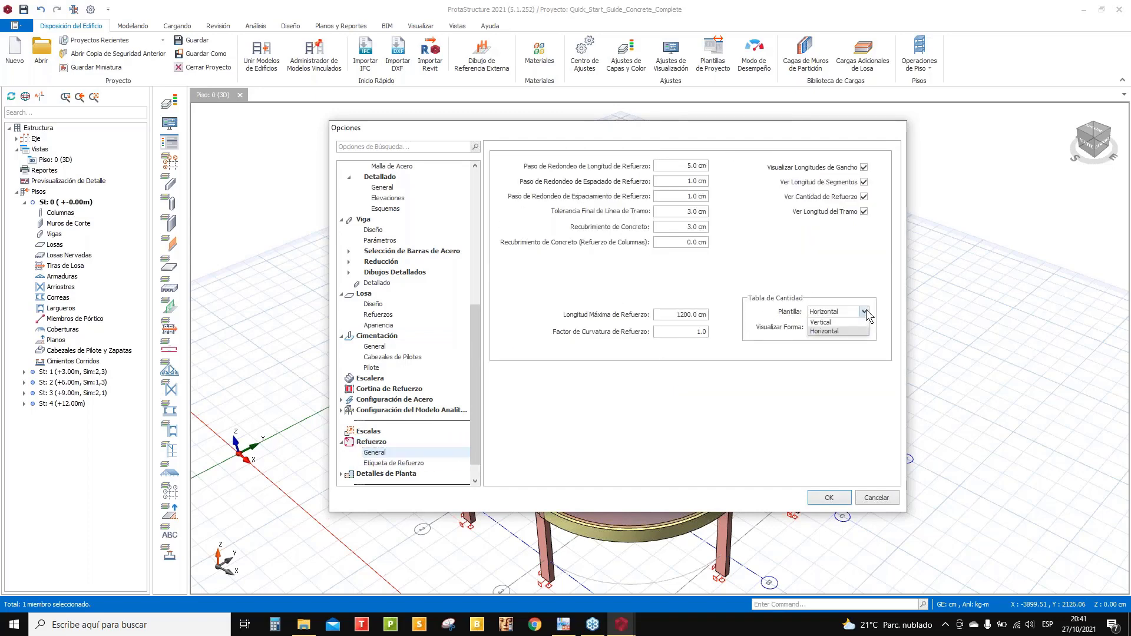
{"action": "left_click", "coordinate": [864, 311]}
- Browse Etiqueta de Refuerzo and Detalles de Planta > Forma del Plano, then bring up the quick-start guide PDF
{"action": "left_click", "coordinate": [389, 463]}
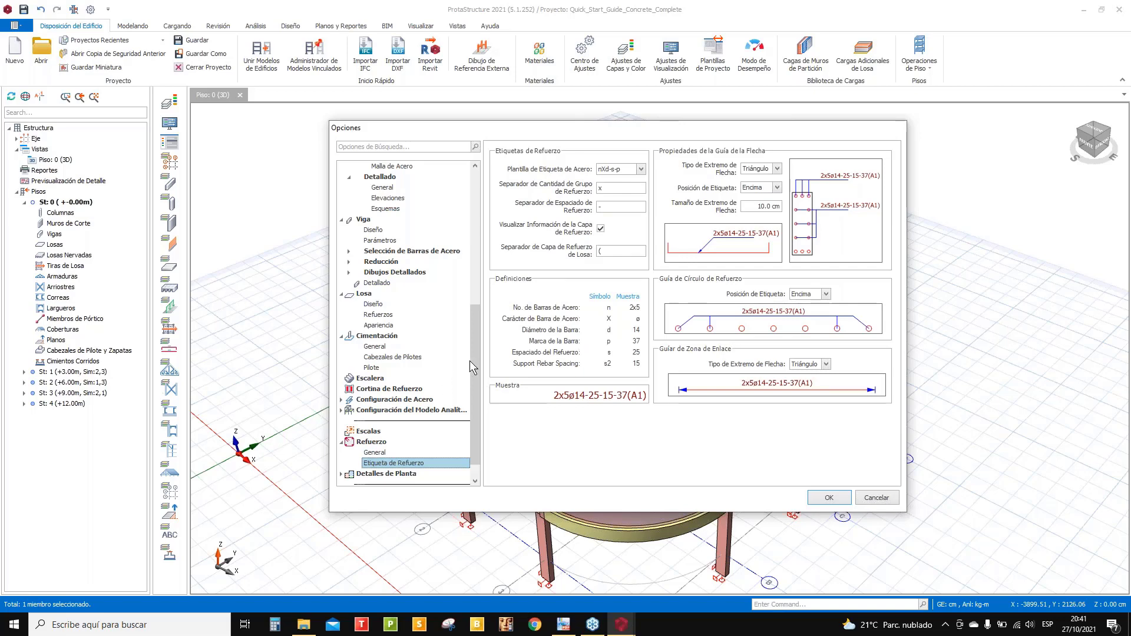
{"action": "scroll", "coordinate": [474, 361], "scroll_direction": "down", "scroll_amount": 1}
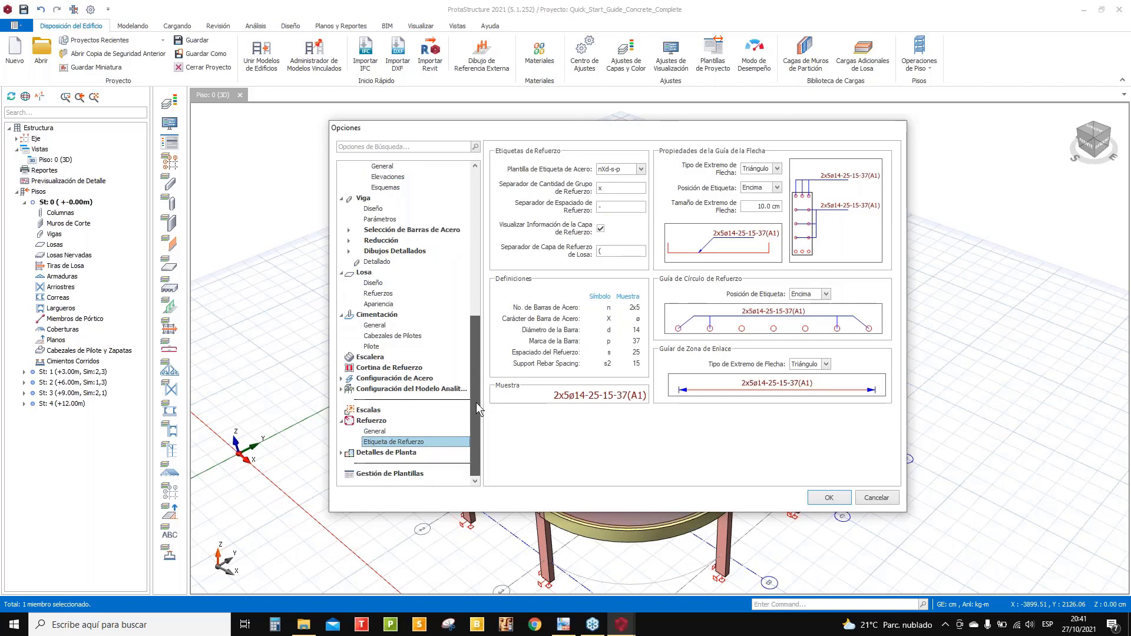
{"action": "left_click", "coordinate": [374, 458]}
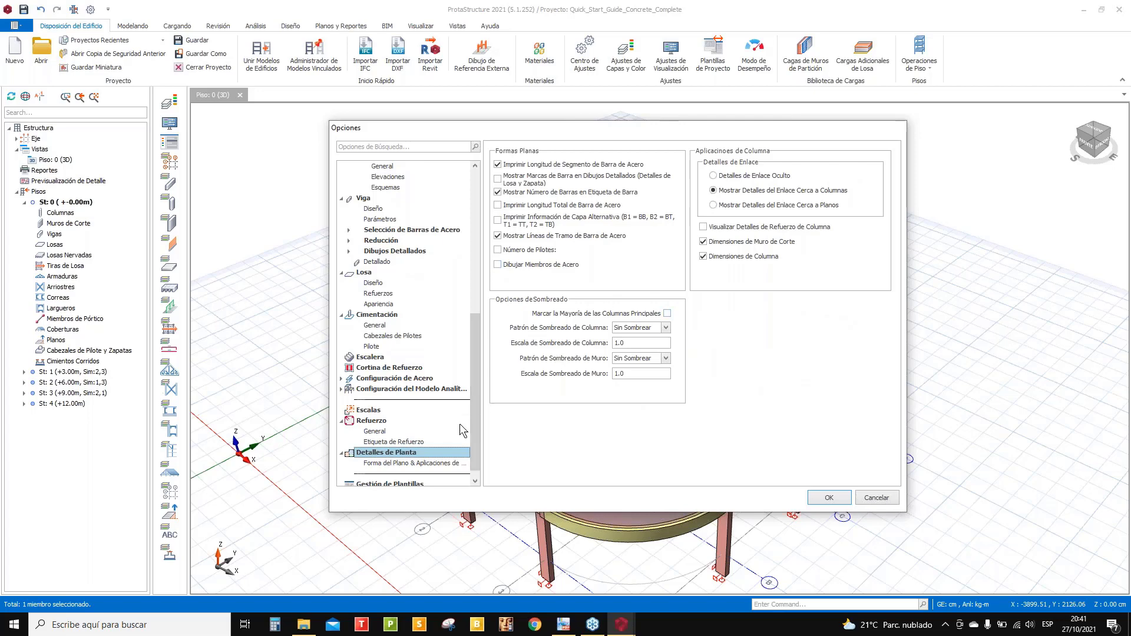
{"action": "scroll", "coordinate": [419, 448], "scroll_direction": "down", "scroll_amount": 1}
{"action": "left_click", "coordinate": [412, 452]}
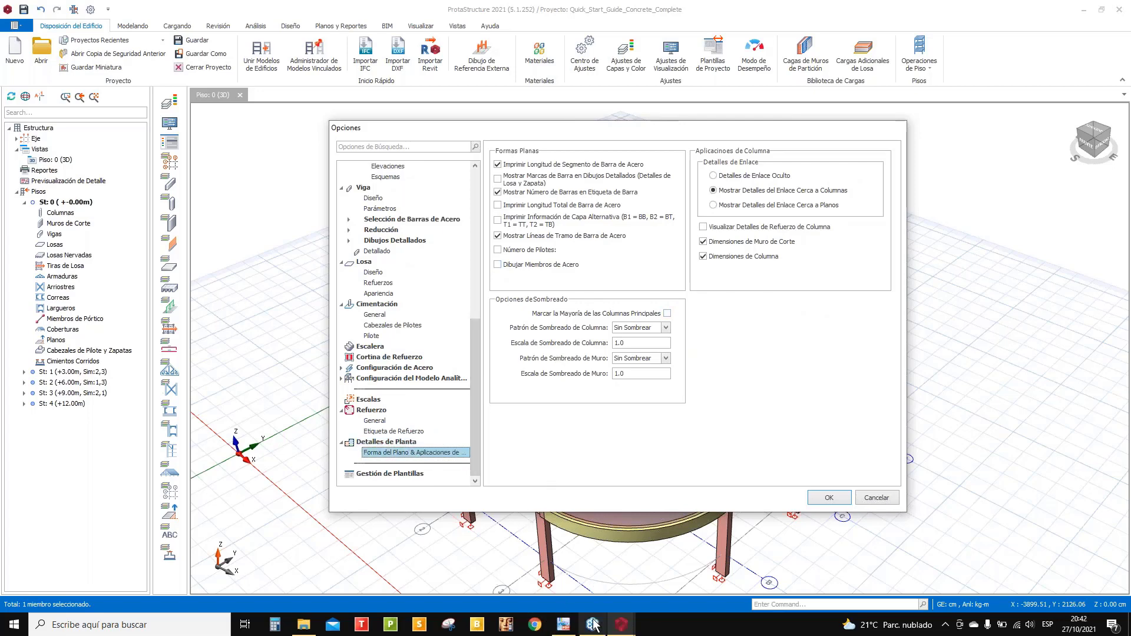
{"action": "left_click", "coordinate": [565, 626]}
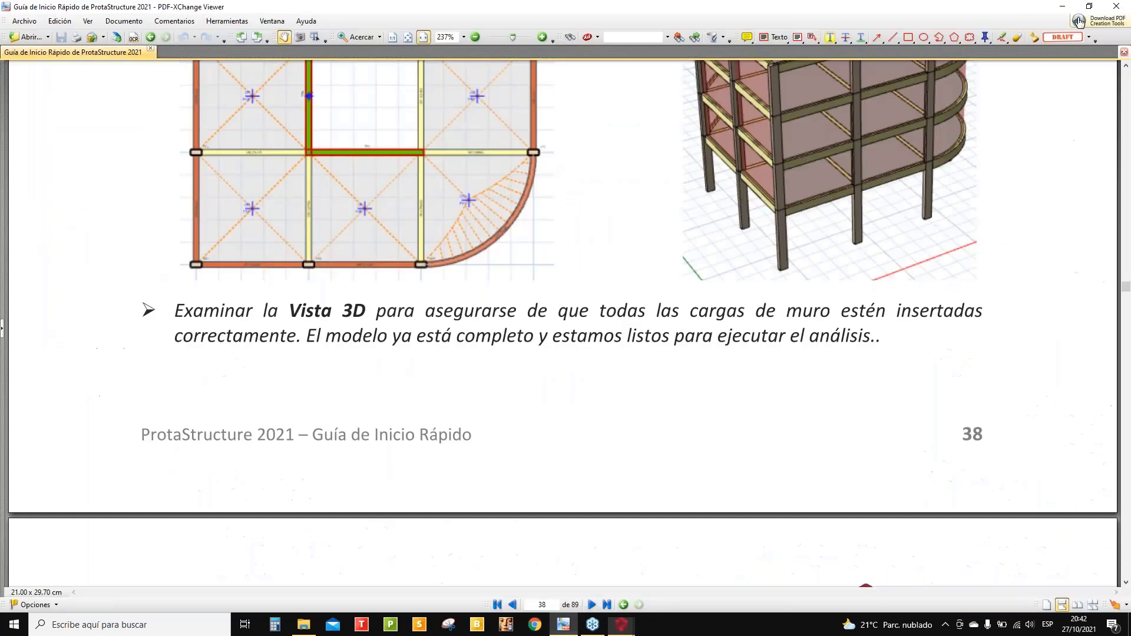
- Return from the guide to ProtaStructure's Opciones dialog at the plan-shape settings
{"action": "left_click", "coordinate": [564, 625]}
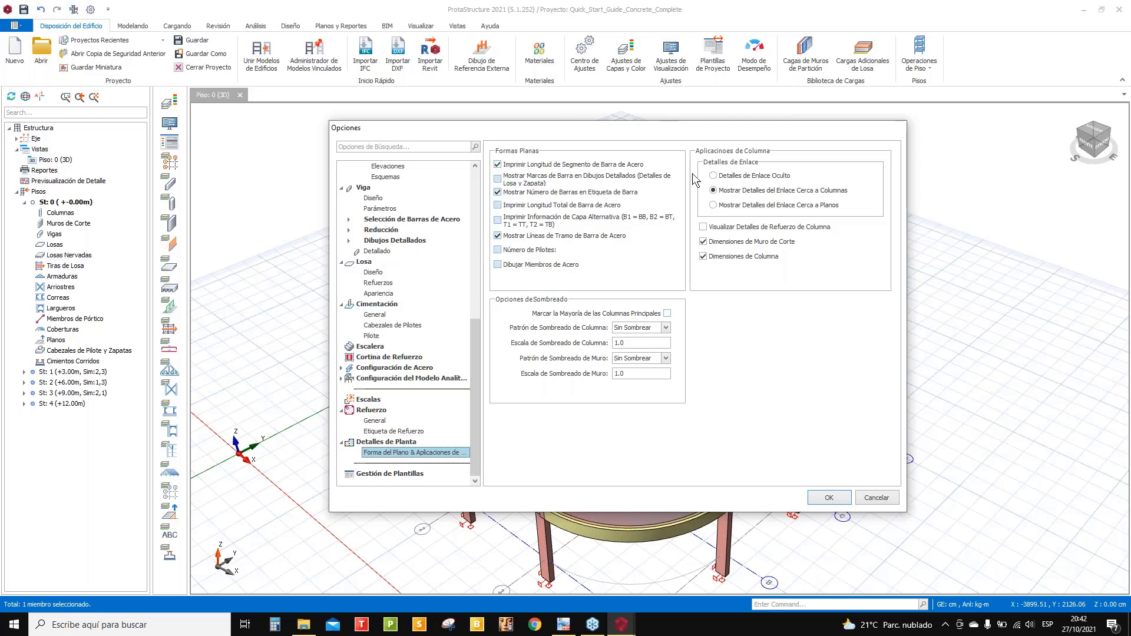
- Open Gestión de Plantillas, briefly checking the quick-start guide again
{"action": "left_click", "coordinate": [390, 474]}
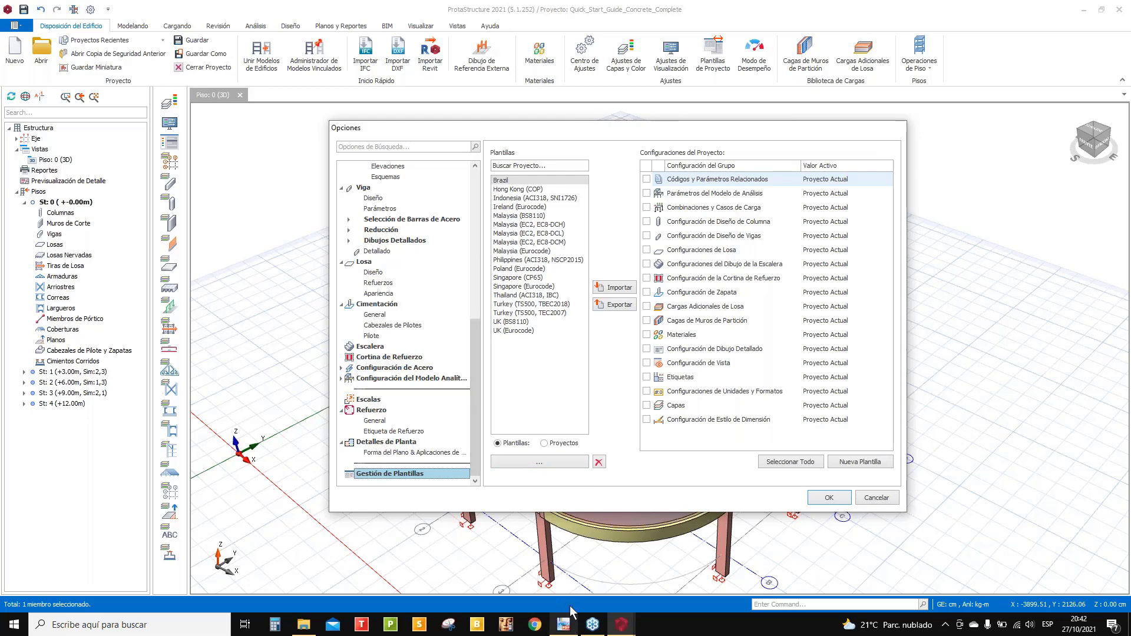
{"action": "left_click", "coordinate": [564, 624]}
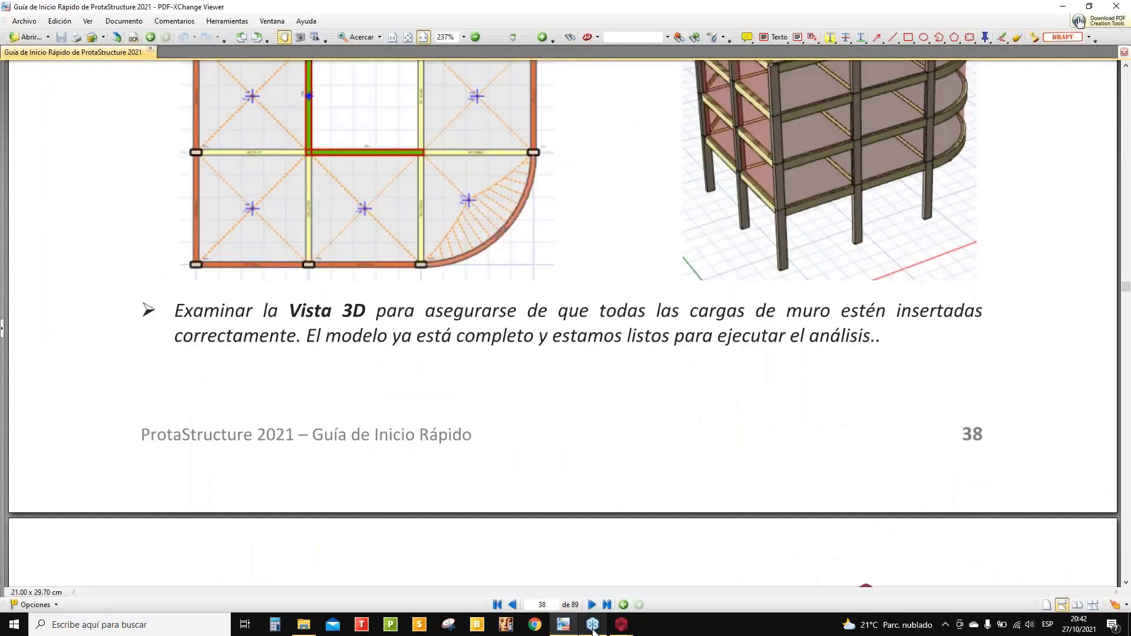
{"action": "left_click", "coordinate": [569, 632]}
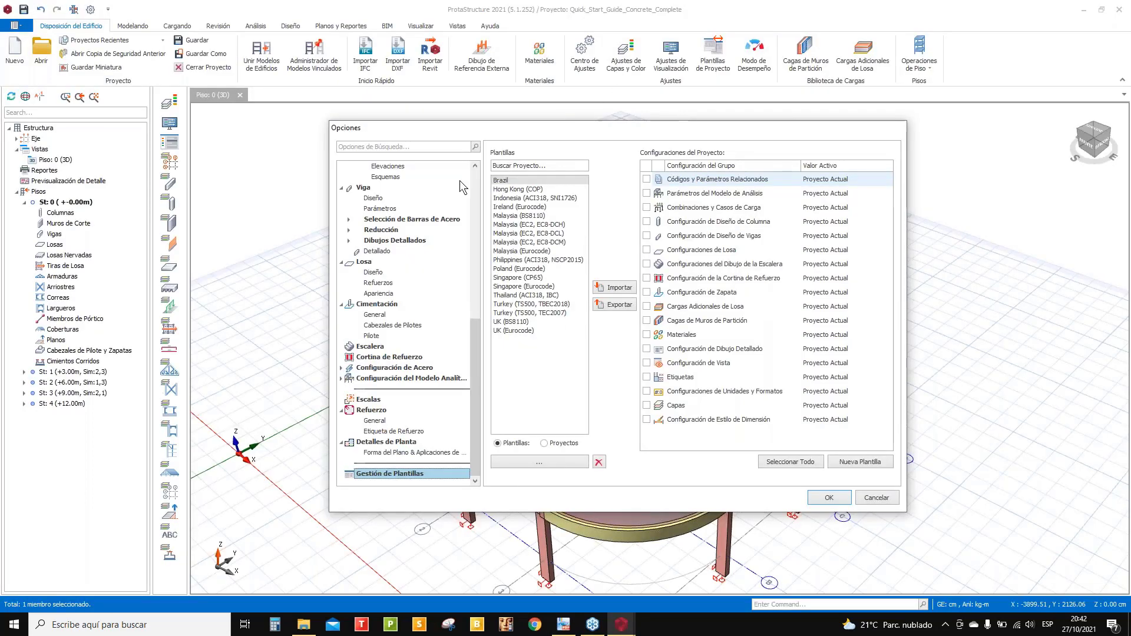
{"action": "scroll", "coordinate": [406, 195], "scroll_direction": "up", "scroll_amount": 4}
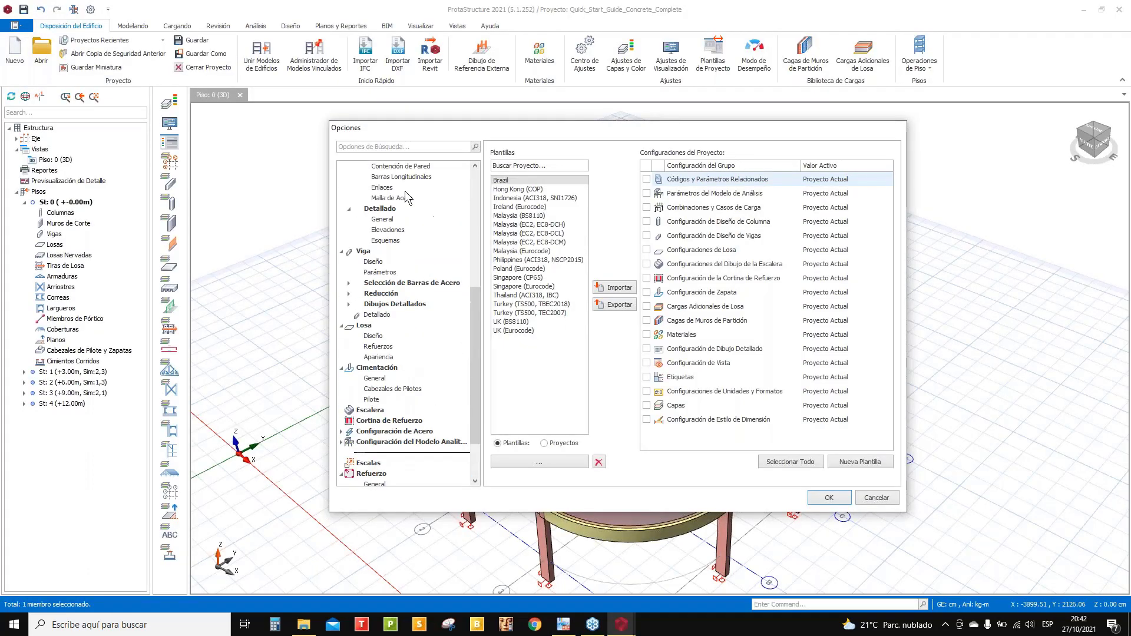
- Apply the options, accepting the code warning, wind-load deletion and column cover update
{"action": "left_click", "coordinate": [828, 497]}
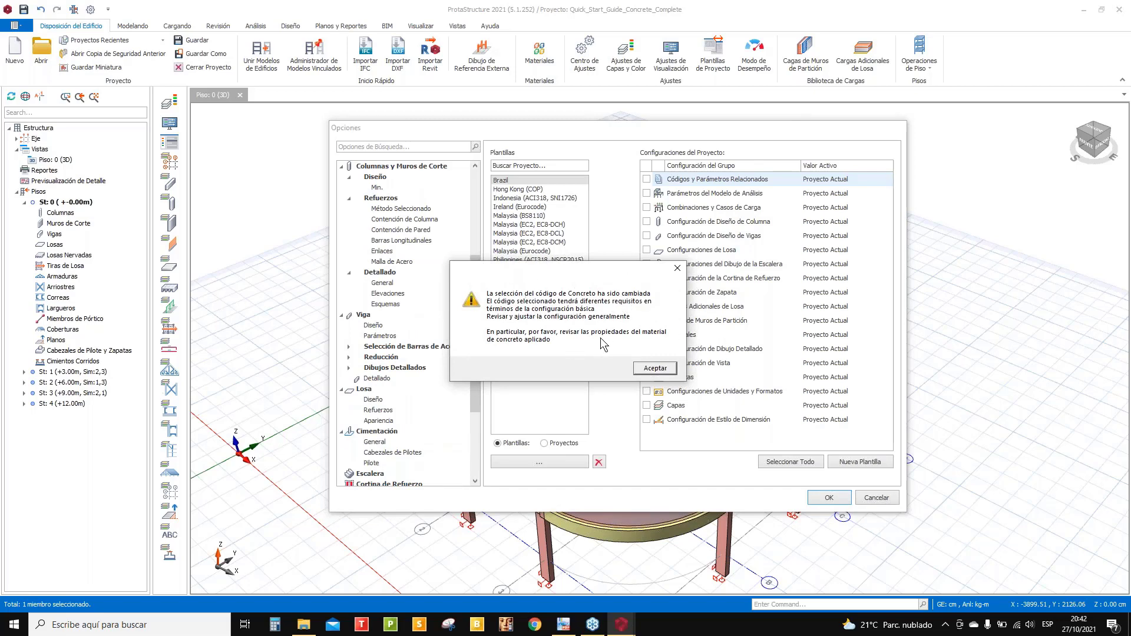
{"action": "left_click", "coordinate": [645, 370]}
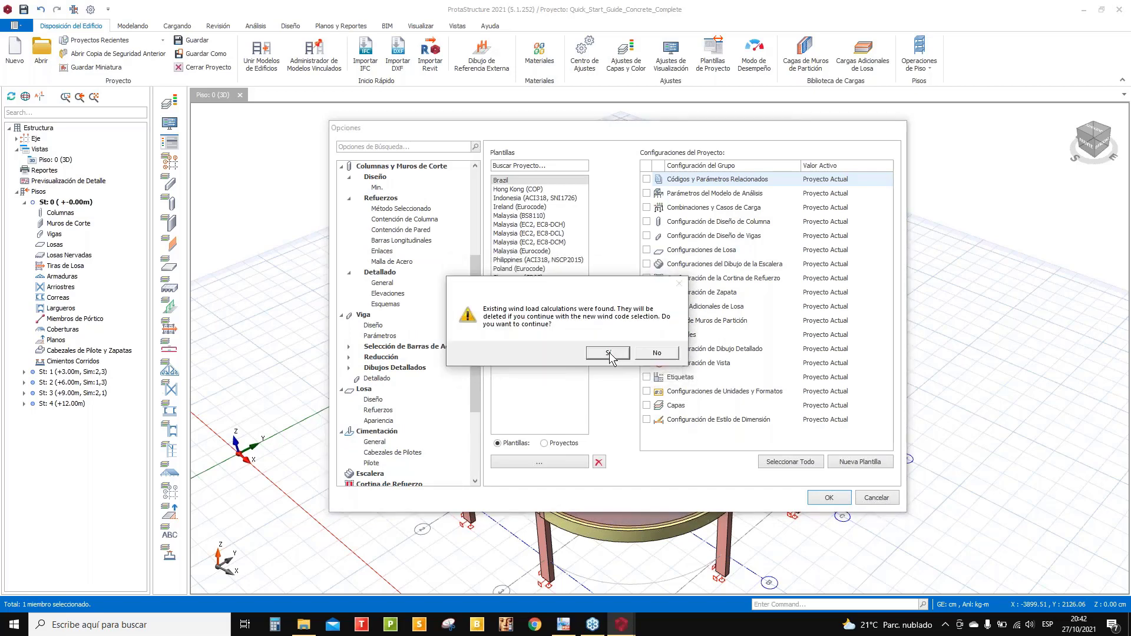
{"action": "left_click", "coordinate": [607, 352]}
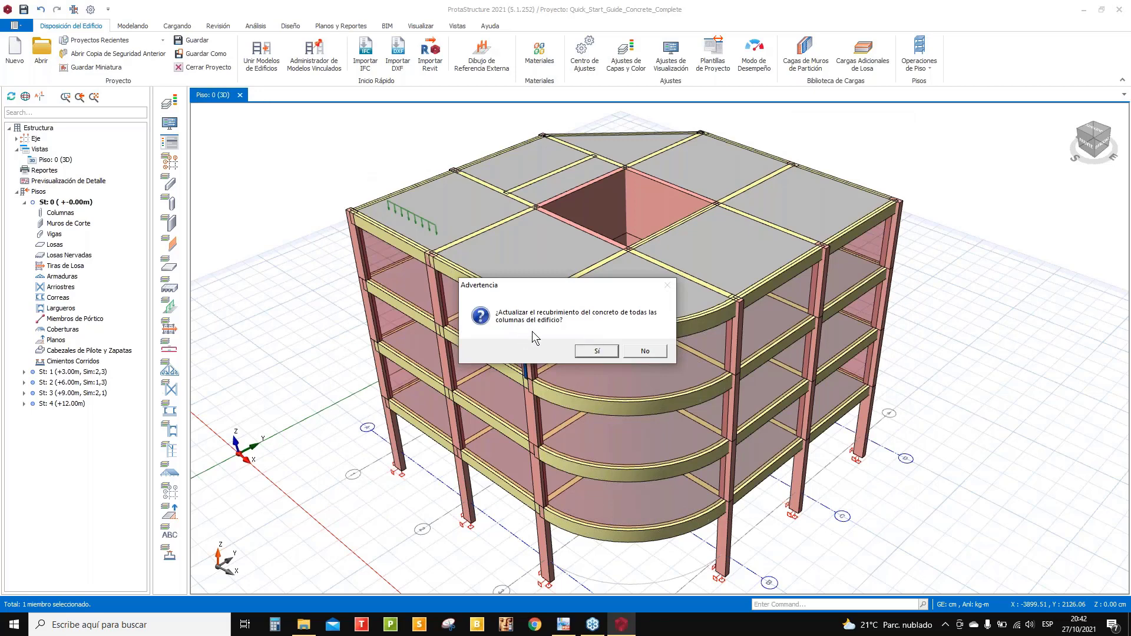
{"action": "left_click", "coordinate": [596, 351]}
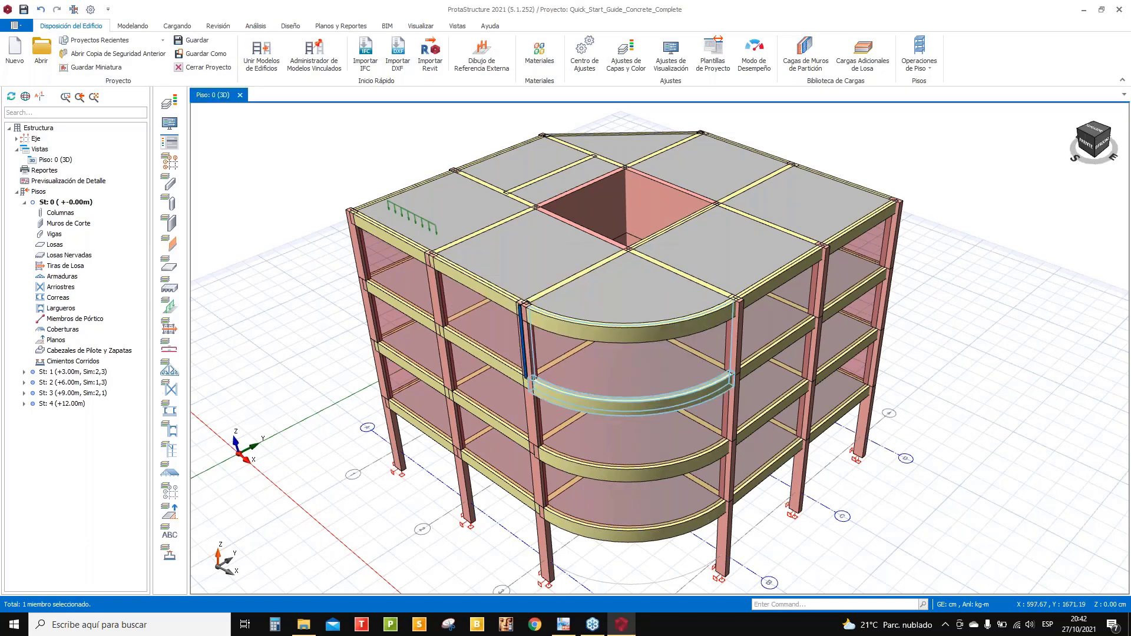
{"action": "scroll", "coordinate": [529, 325], "scroll_direction": "down", "scroll_amount": 1}
{"action": "middle_click_drag", "start_coordinate": [587, 382], "coordinate": [557, 220]}
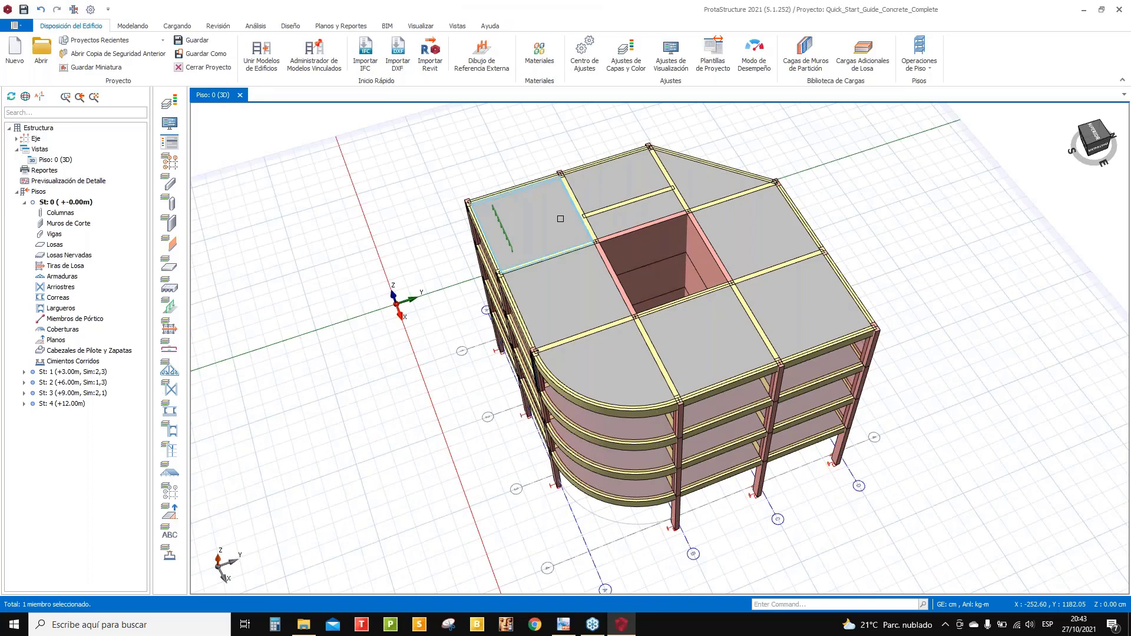
{"action": "left_click", "coordinate": [541, 220]}
{"action": "right_click", "coordinate": [541, 220]}
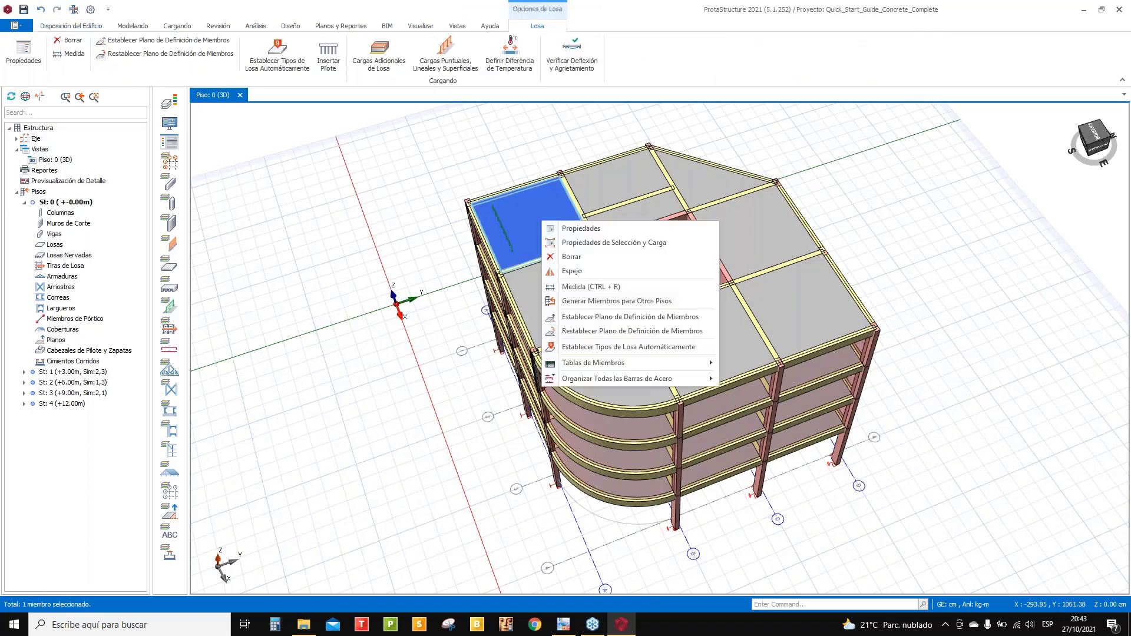
{"action": "left_click", "coordinate": [565, 230]}
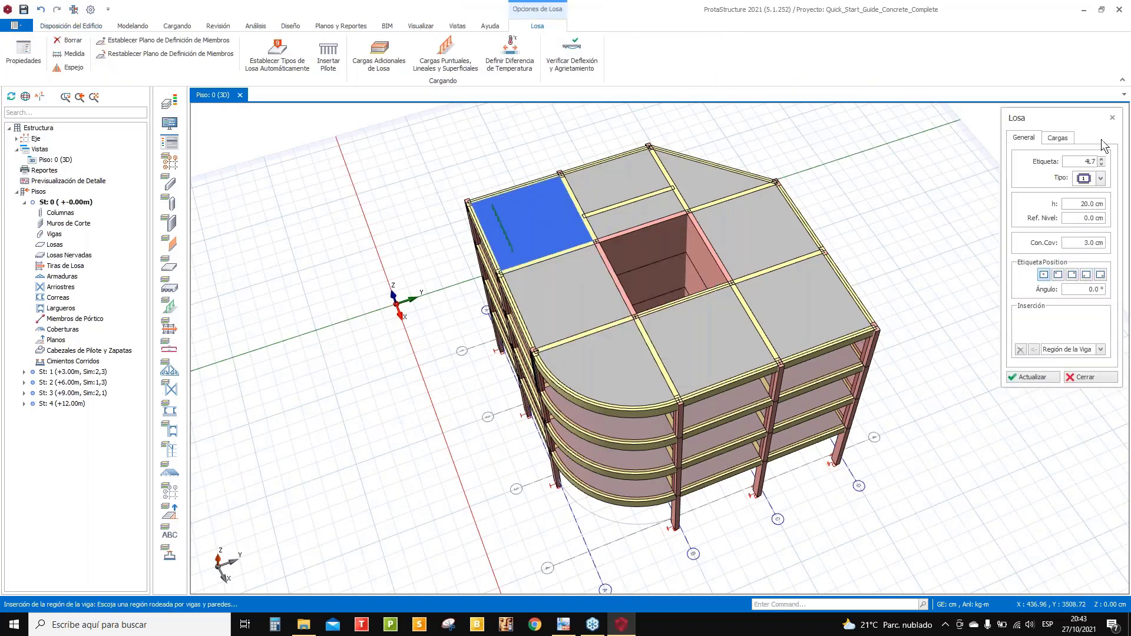
{"action": "left_click_drag", "start_coordinate": [1052, 114], "coordinate": [803, 112]}
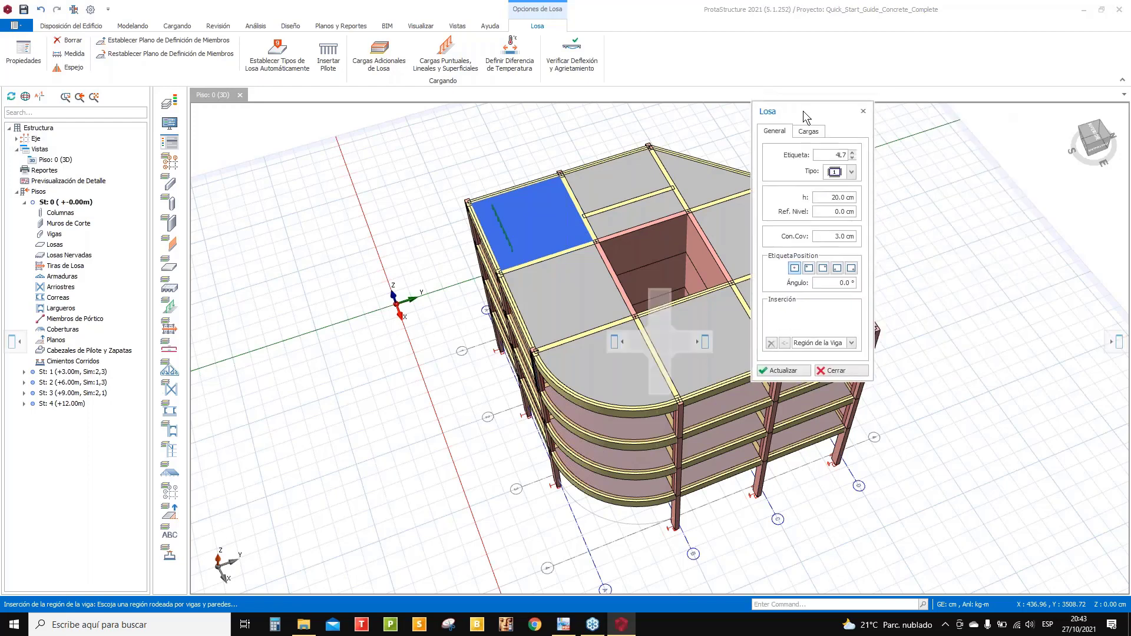
{"action": "left_click", "coordinate": [809, 137]}
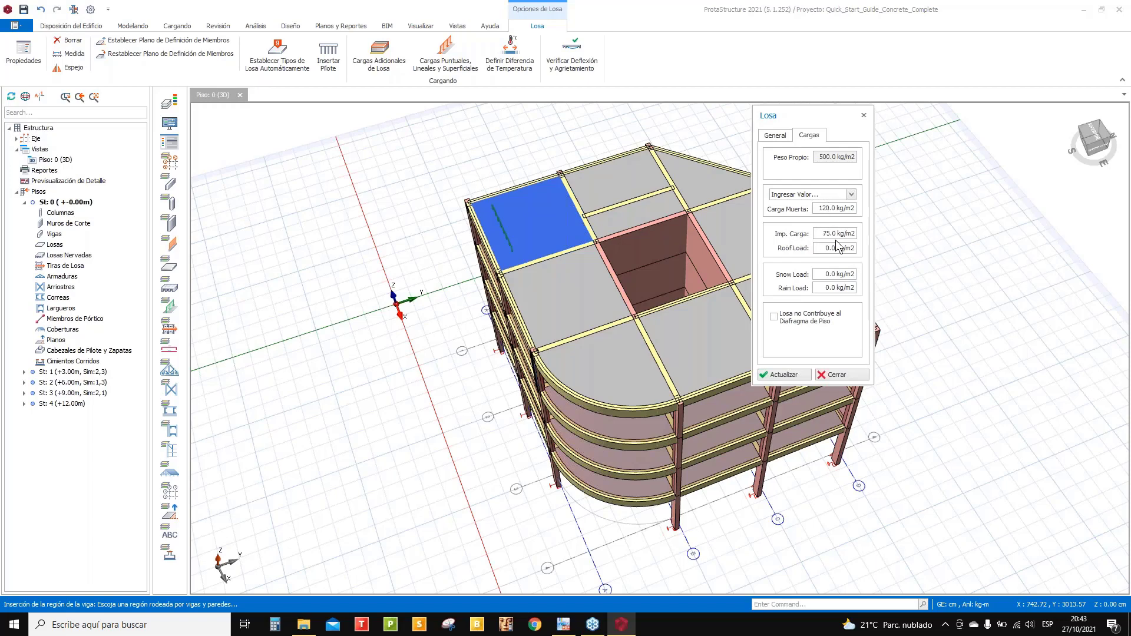
{"action": "left_click", "coordinate": [864, 115]}
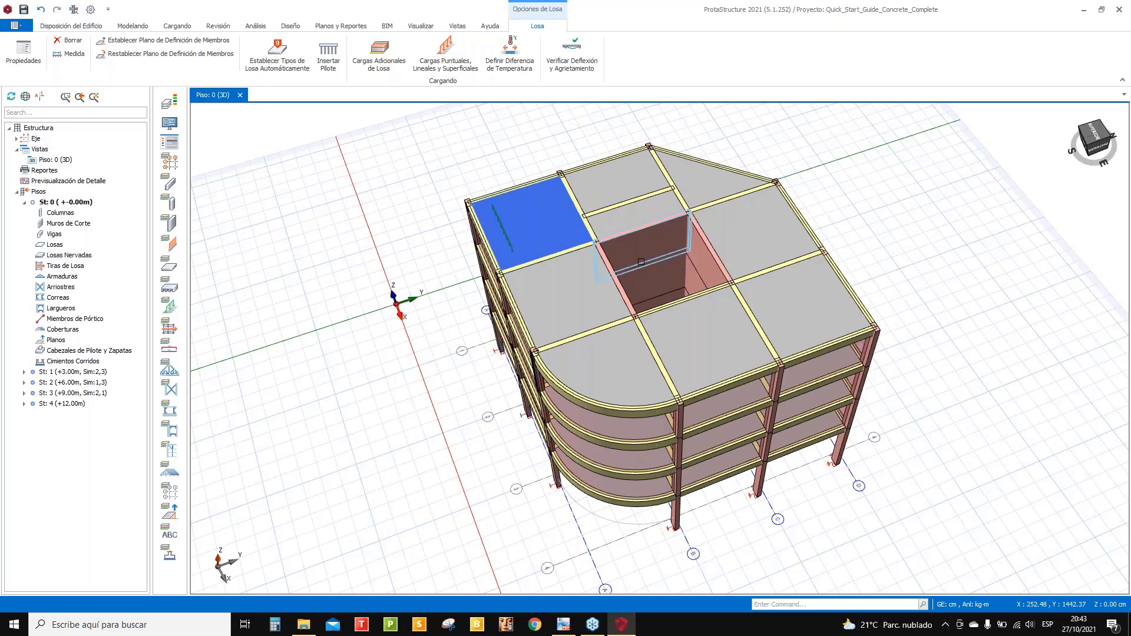
{"action": "right_click", "coordinate": [543, 217]}
{"action": "left_click", "coordinate": [573, 224]}
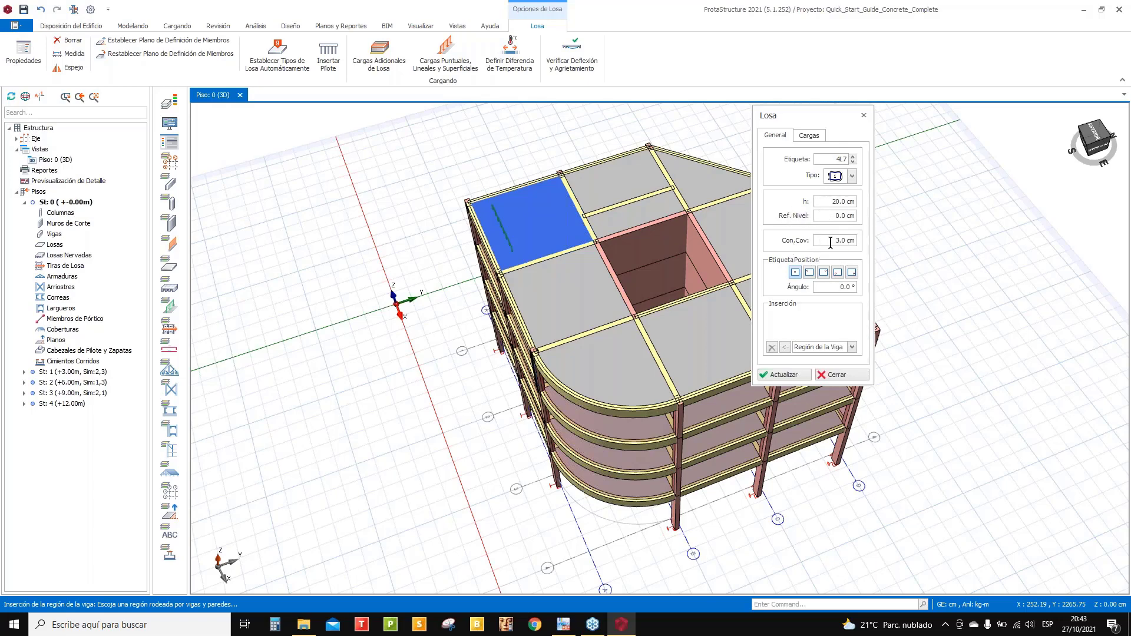
{"action": "left_click", "coordinate": [817, 138]}
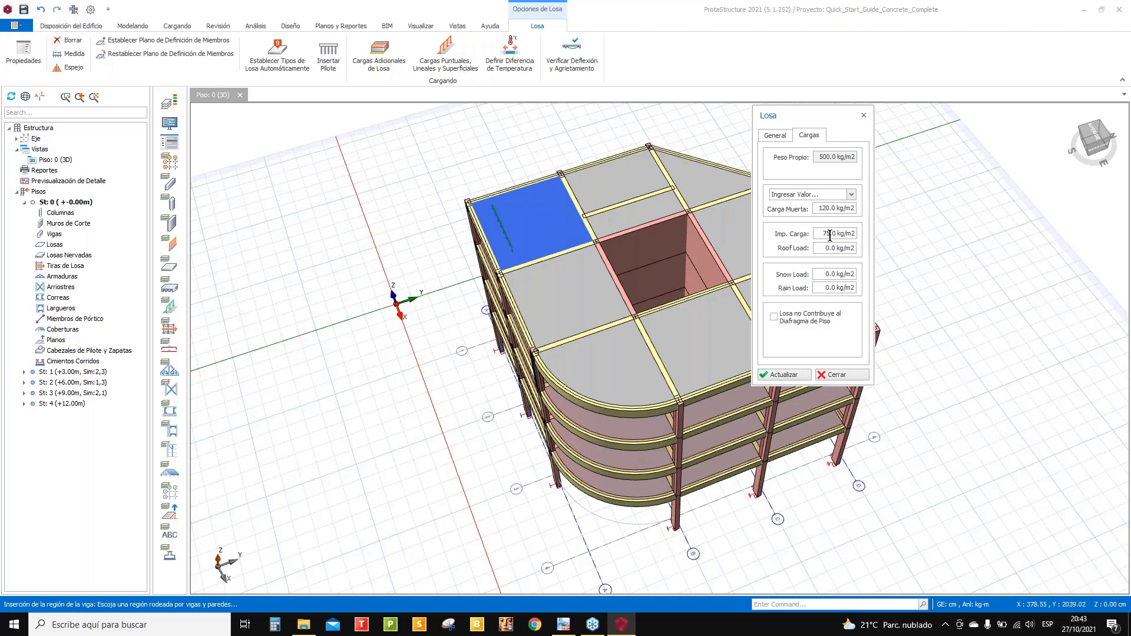
{"action": "left_click", "coordinate": [863, 114]}
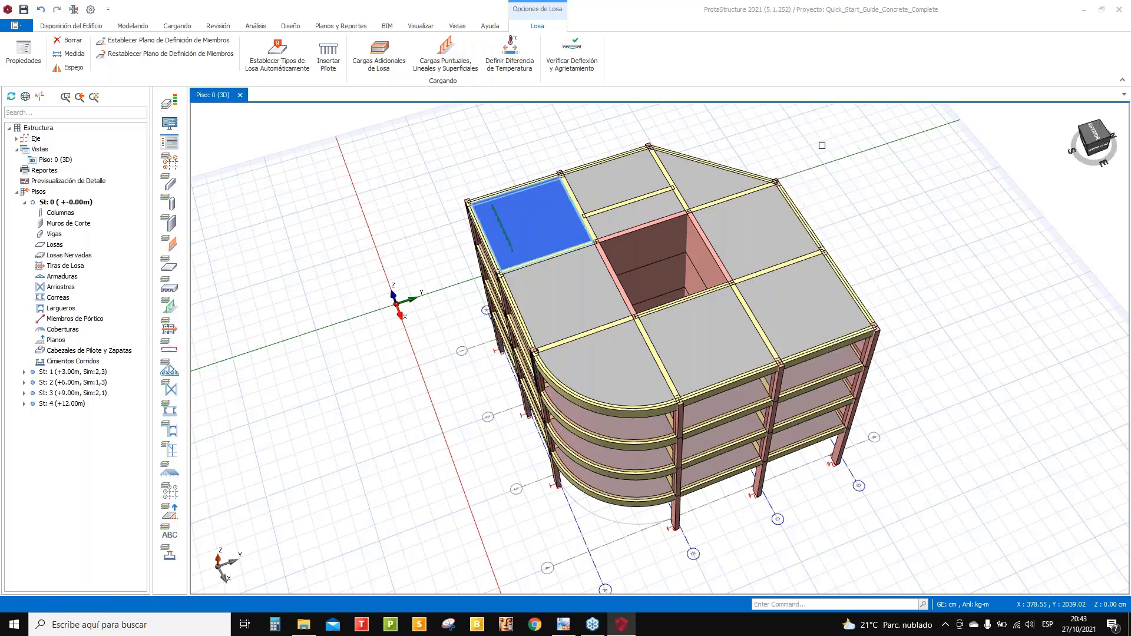
- Open the Losa slab settings from Modelando and close them without placing a slab
{"action": "left_click", "coordinate": [133, 28]}
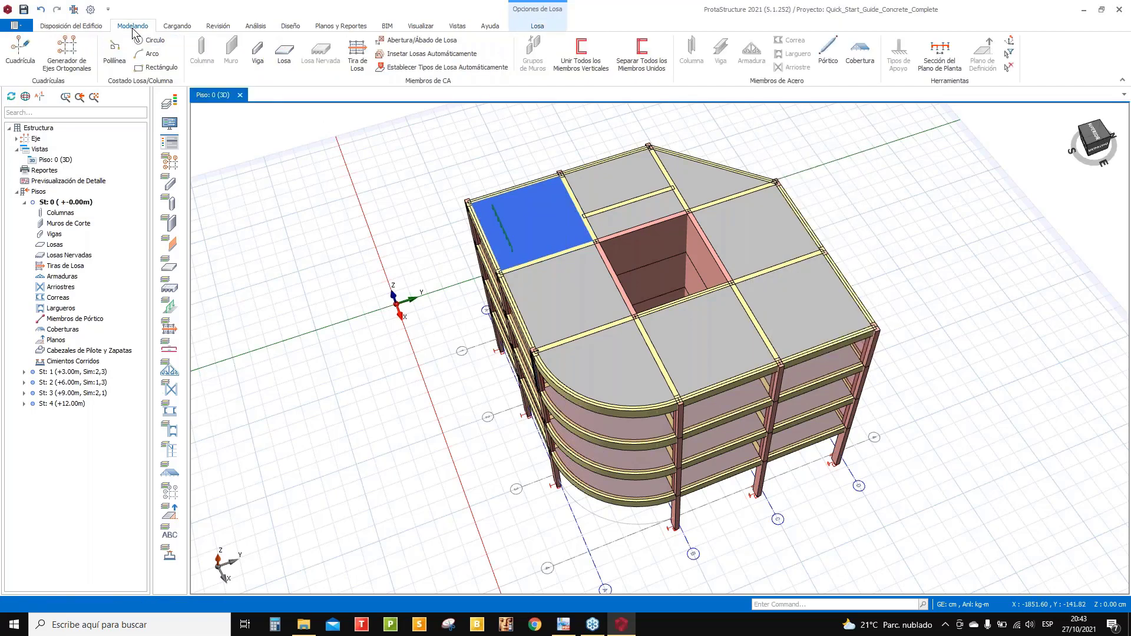
{"action": "left_click", "coordinate": [284, 52]}
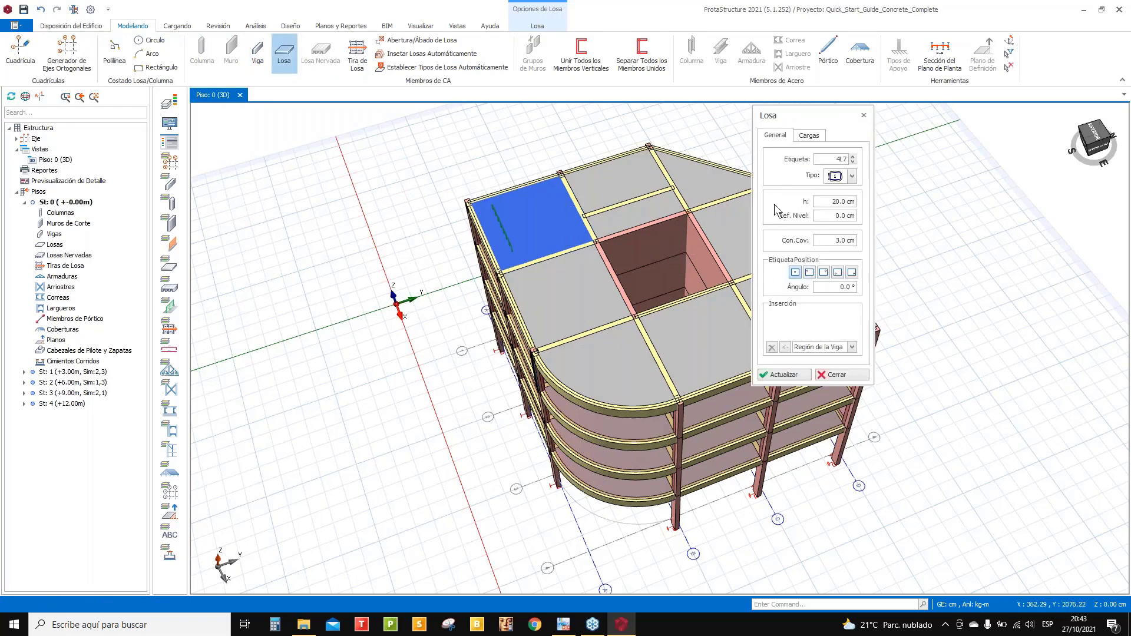
{"action": "left_click", "coordinate": [863, 113]}
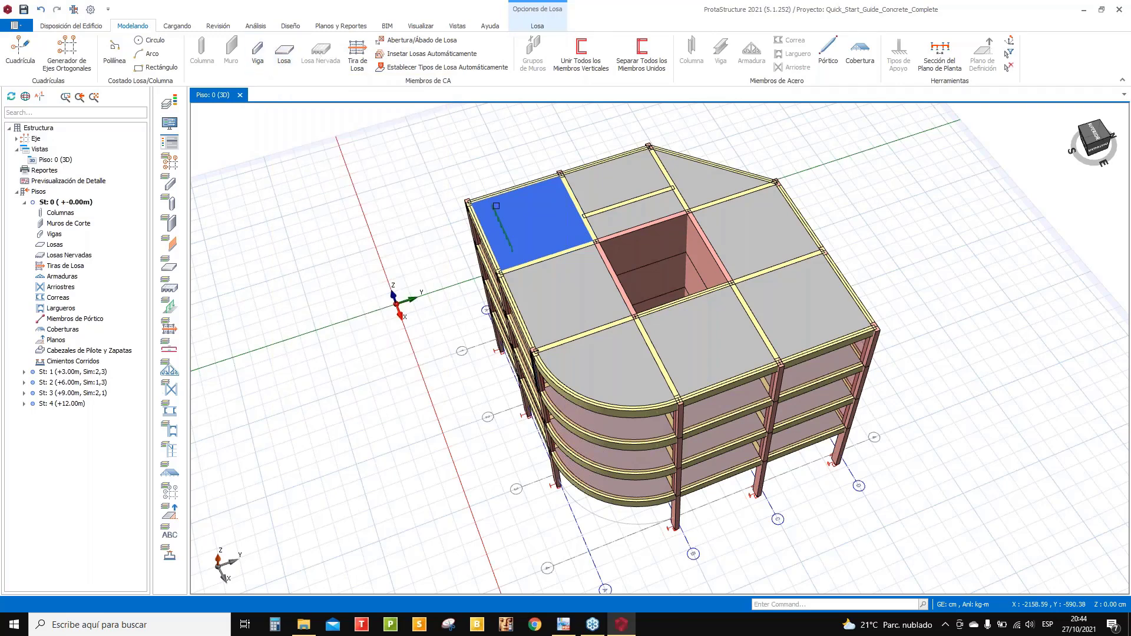
- Orbit the 3D model to look down on the roof and collapse Vistas in the tree
{"action": "mouse_move", "coordinate": [601, 207]}
{"action": "middle_mouse_down"}
{"action": "mouse_move", "coordinate": [632, 222]}
{"action": "mouse_move", "coordinate": [622, 305]}
{"action": "mouse_move", "coordinate": [683, 369]}
{"action": "mouse_move", "coordinate": [654, 353]}
{"action": "mouse_move", "coordinate": [586, 351]}
{"action": "mouse_move", "coordinate": [595, 342]}
{"action": "mouse_move", "coordinate": [571, 331]}
{"action": "middle_mouse_up"}
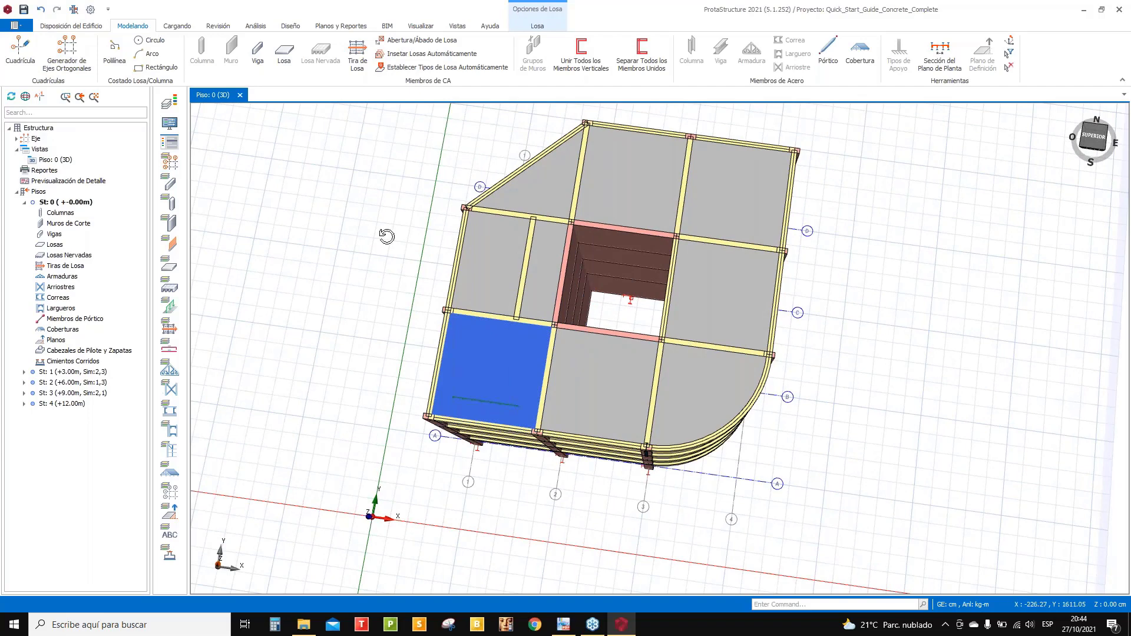
{"action": "middle_click_drag", "start_coordinate": [387, 235], "coordinate": [382, 230]}
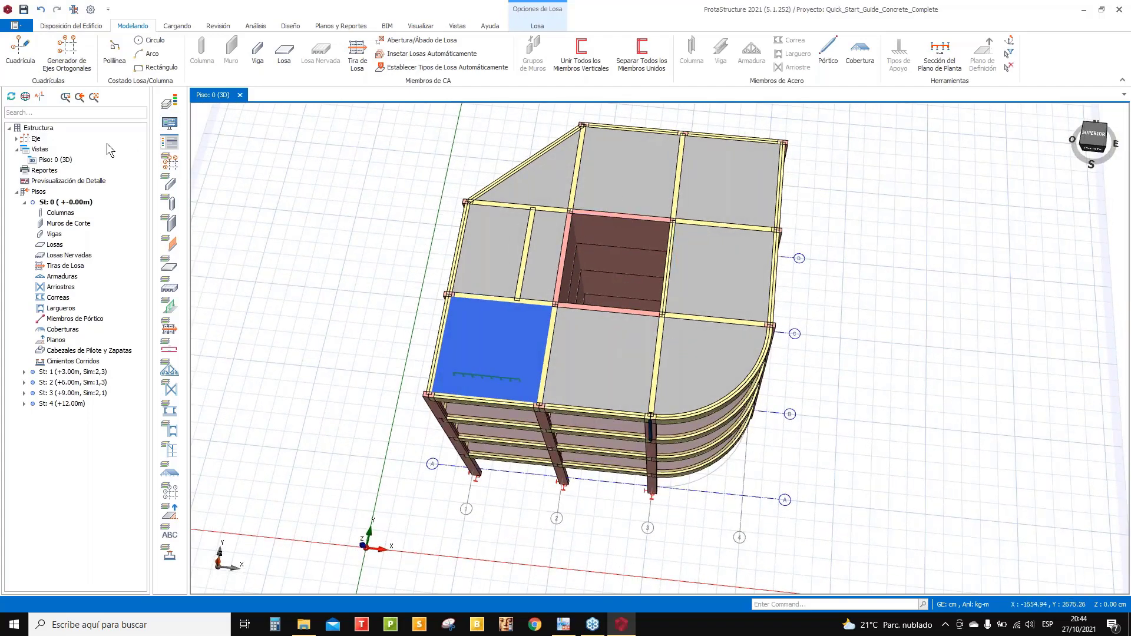
{"action": "left_click", "coordinate": [21, 152]}
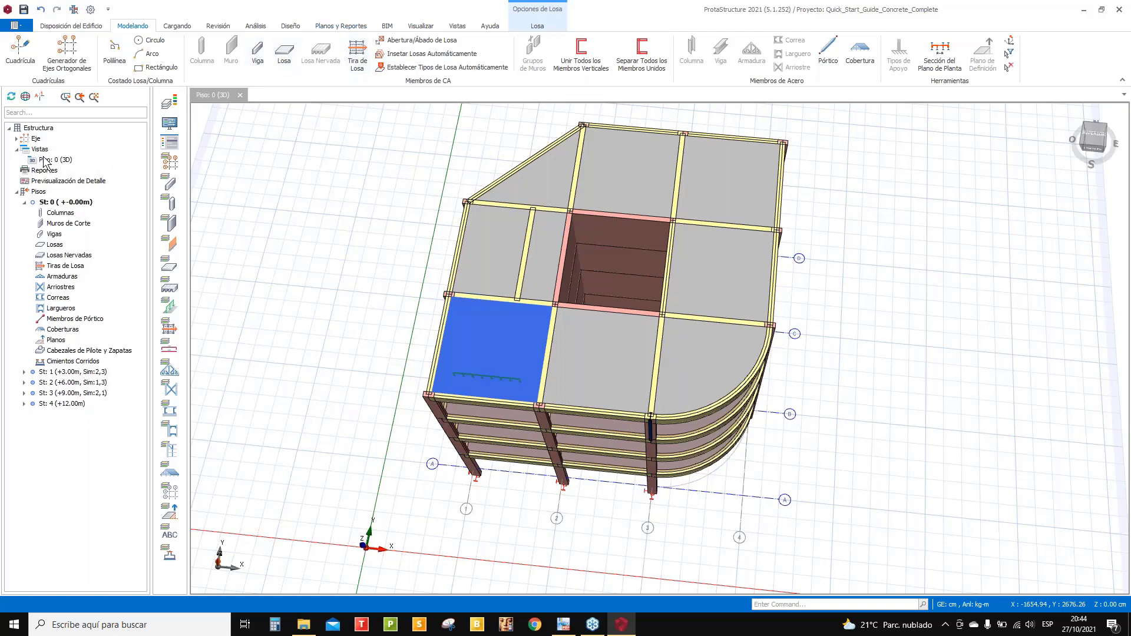
{"action": "right_click", "coordinate": [40, 151]}
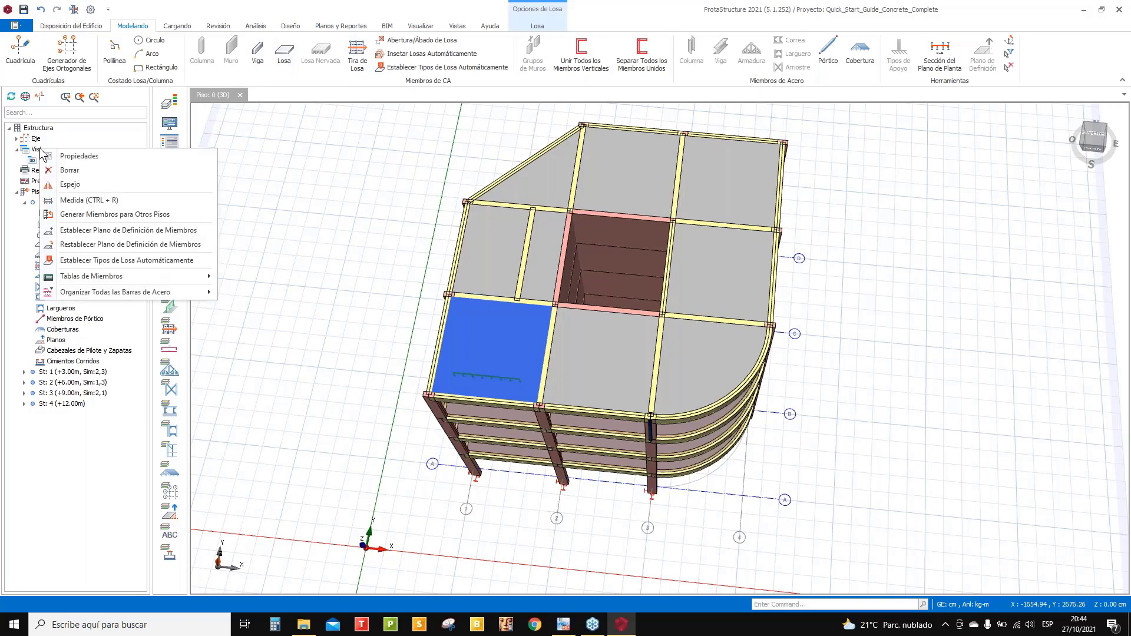
{"action": "left_click", "coordinate": [16, 149]}
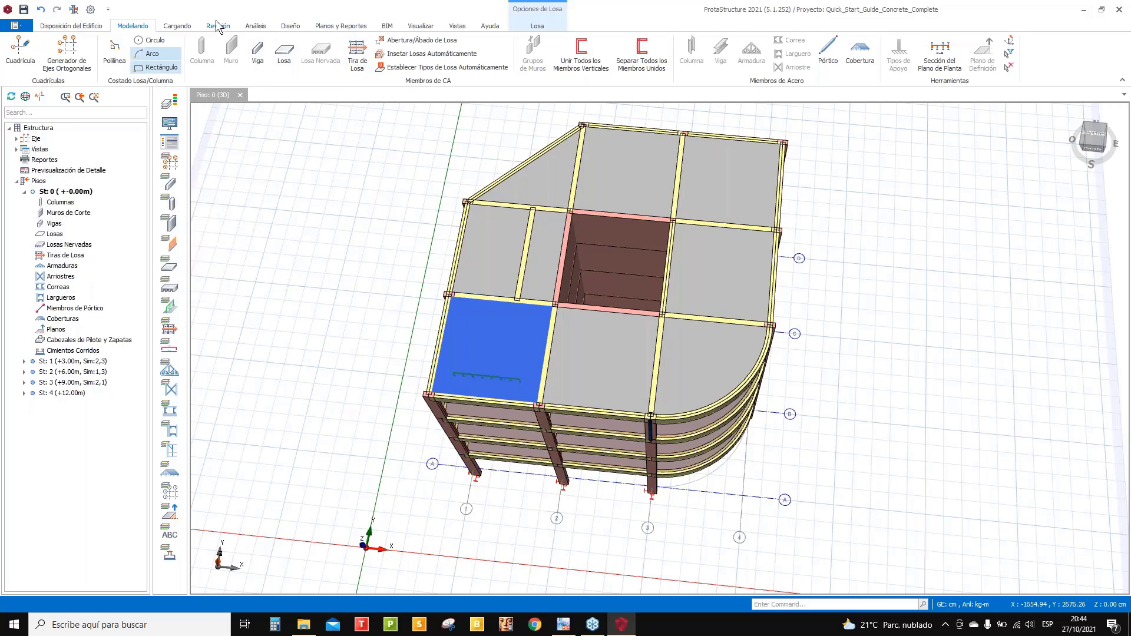
{"action": "left_click", "coordinate": [452, 26]}
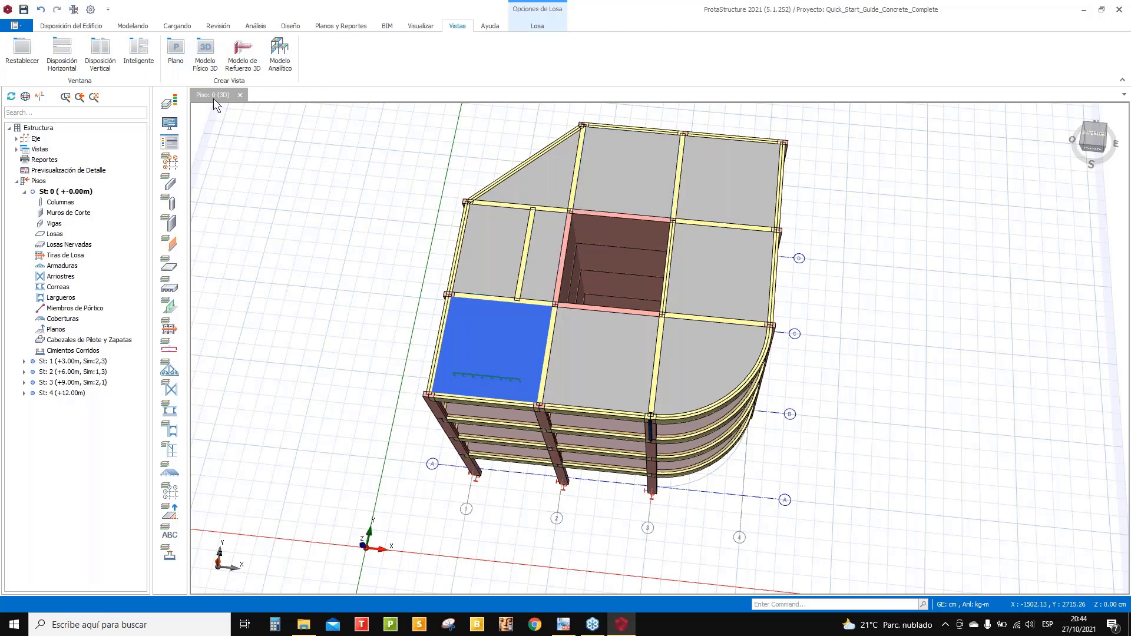
- Open a Piso: 0 (Planta) plan view and collapse the St: 0 node in the tree
{"action": "left_click", "coordinate": [182, 51]}
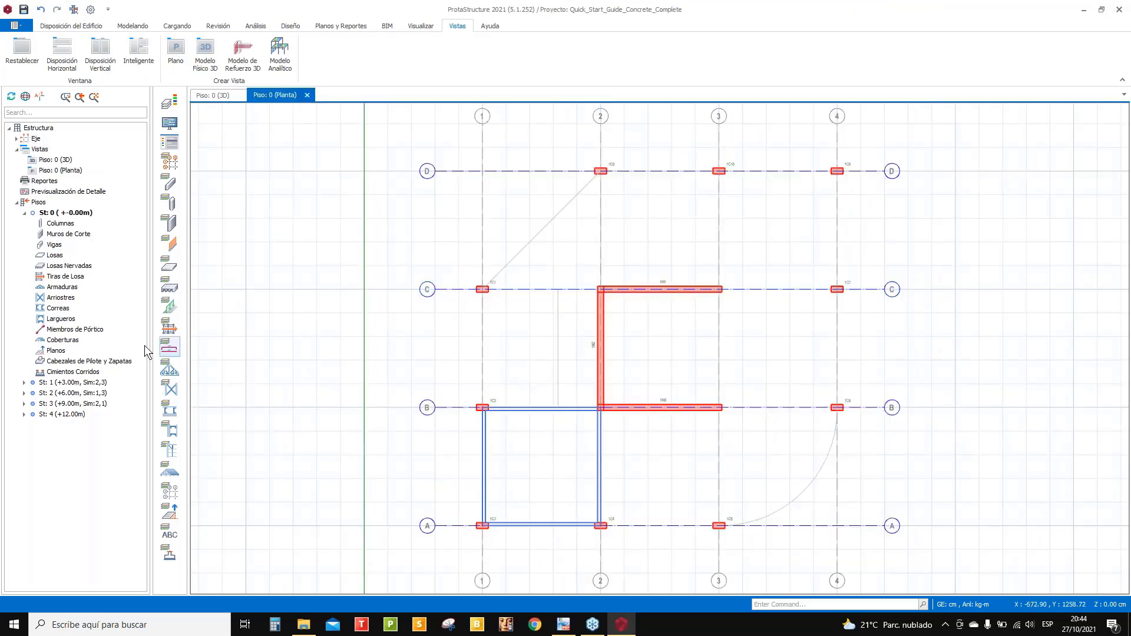
{"action": "left_click", "coordinate": [25, 213]}
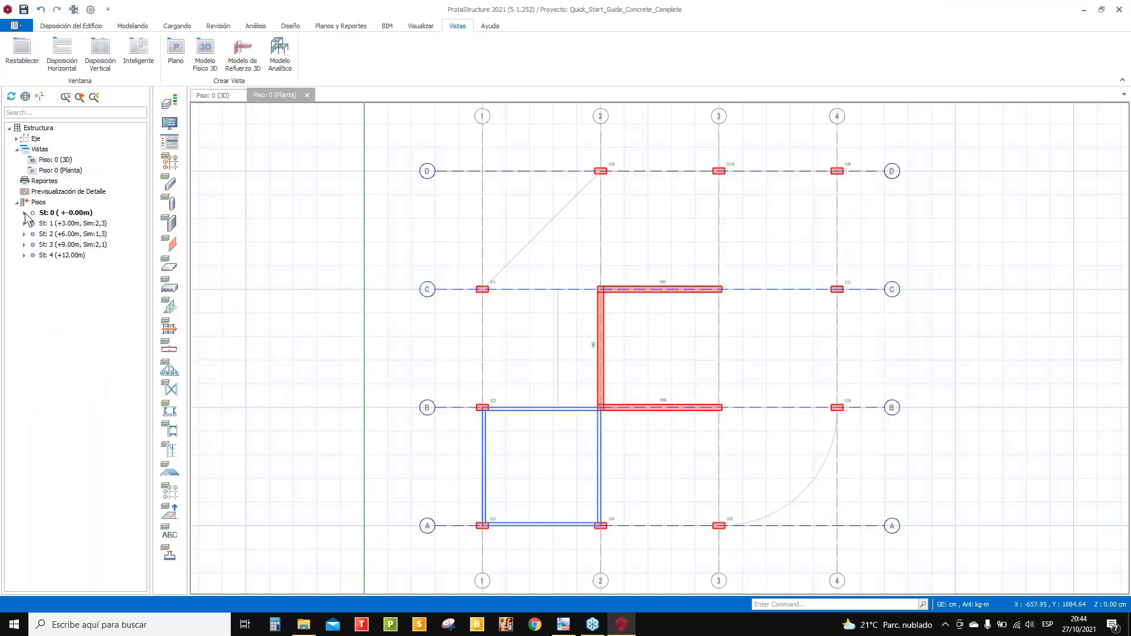
- Make storey 4 (+12.00m) current and tile its plan vertically beside the orbited 3D view
{"action": "left_click", "coordinate": [37, 256]}
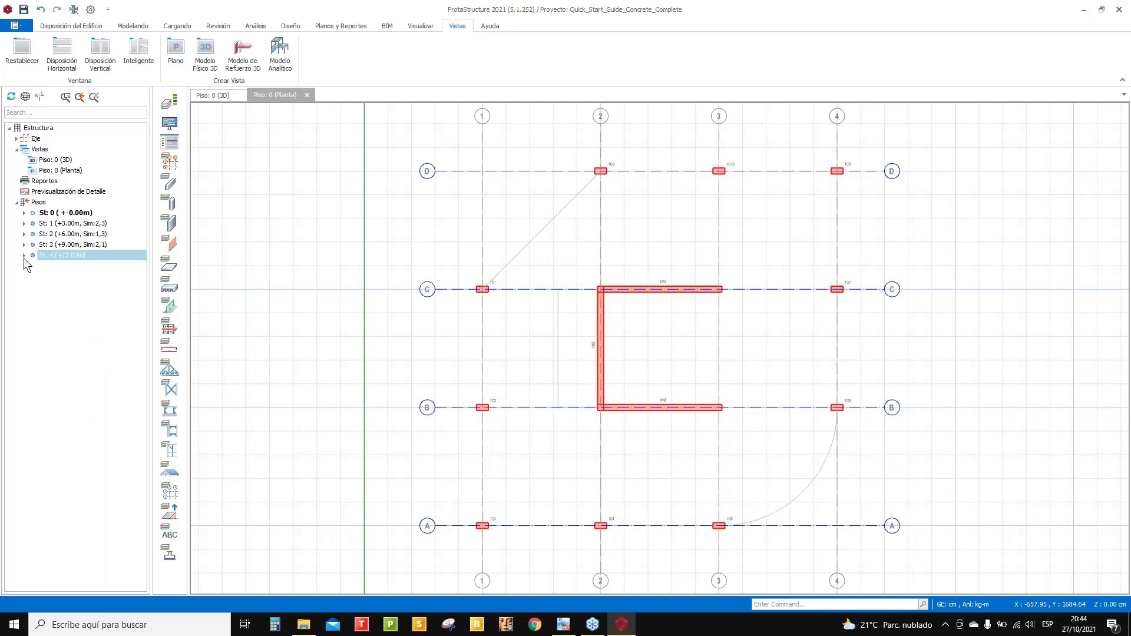
{"action": "left_click", "coordinate": [24, 257]}
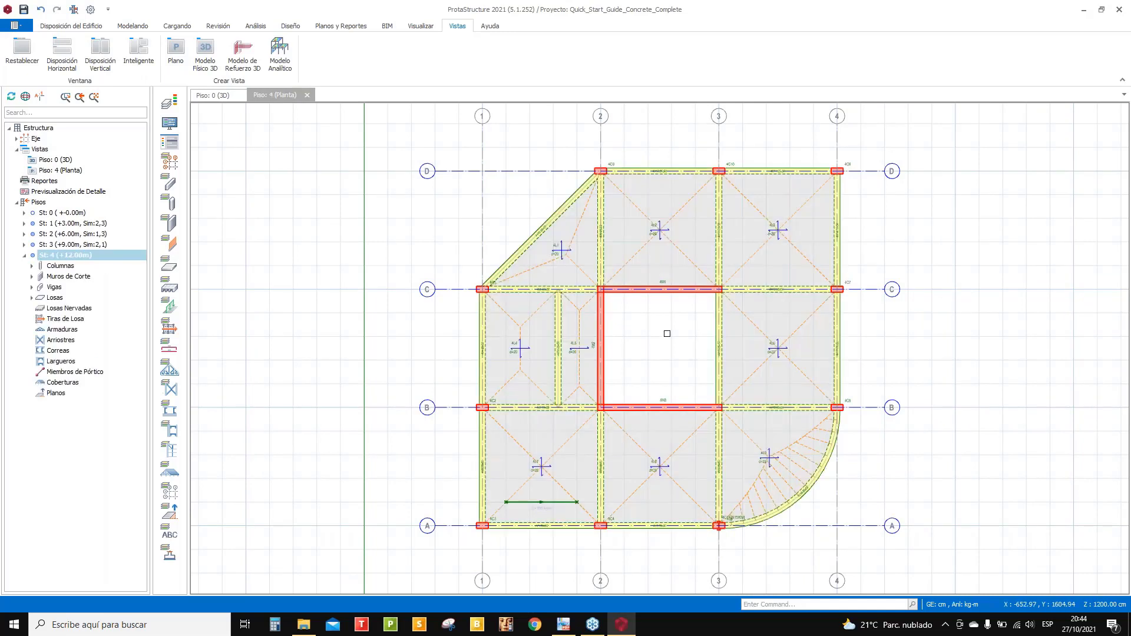
{"action": "scroll", "coordinate": [641, 363], "scroll_direction": "up", "scroll_amount": 2}
{"action": "scroll", "coordinate": [666, 365], "scroll_direction": "down", "scroll_amount": 2}
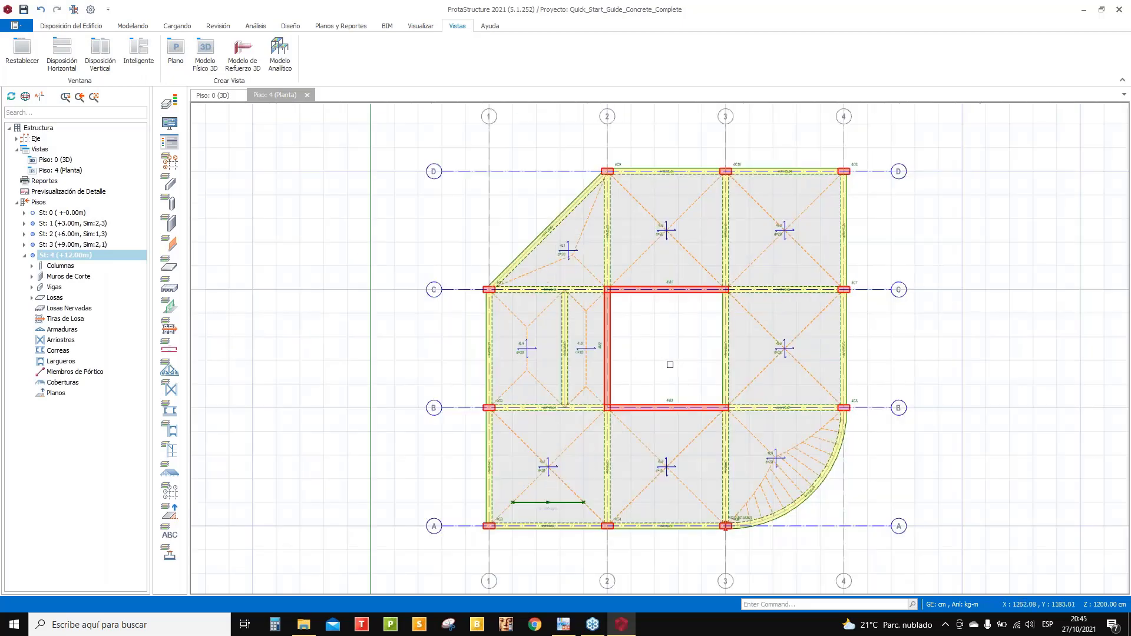
{"action": "left_click", "coordinate": [210, 95]}
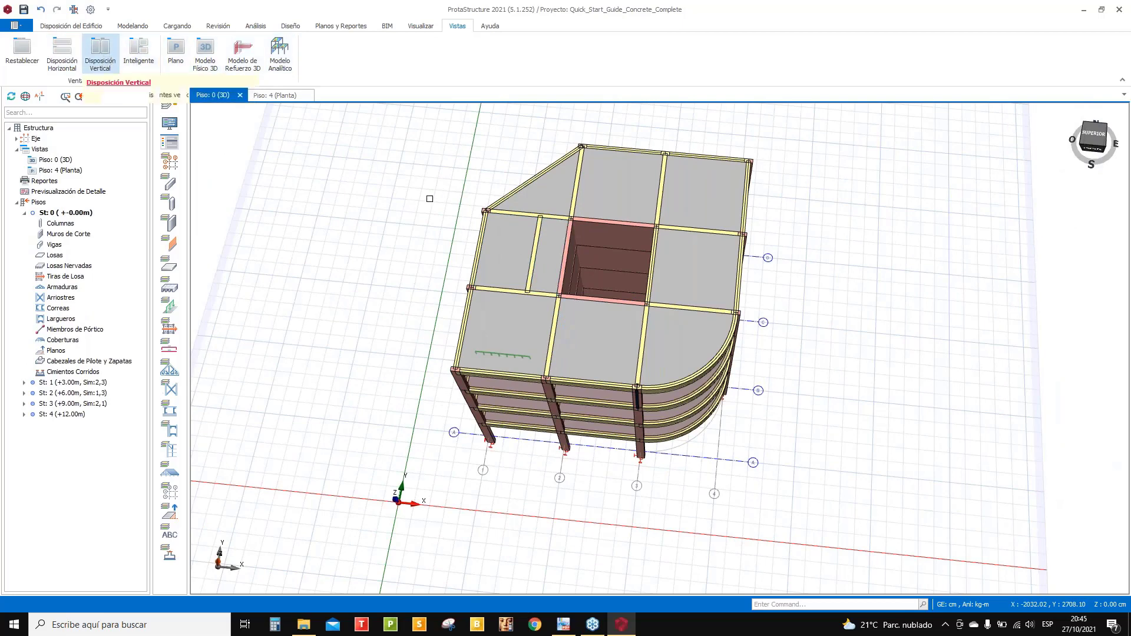
{"action": "left_click", "coordinate": [101, 65]}
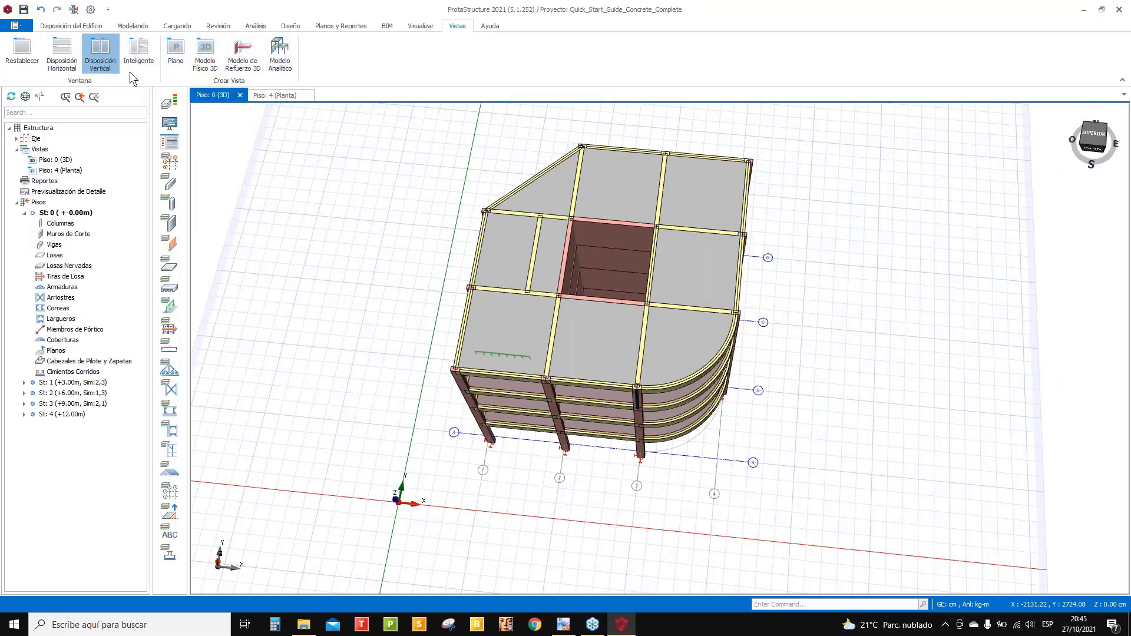
{"action": "middle_click_drag", "start_coordinate": [576, 228], "coordinate": [550, 341]}
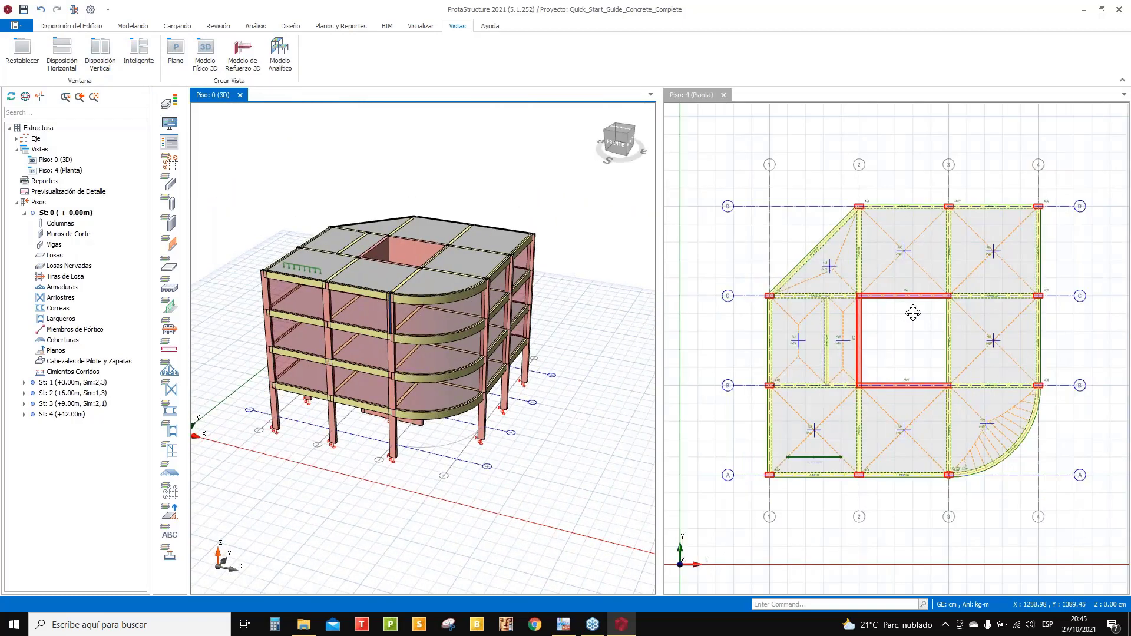
{"action": "scroll", "coordinate": [913, 313], "scroll_direction": "down", "scroll_amount": 2}
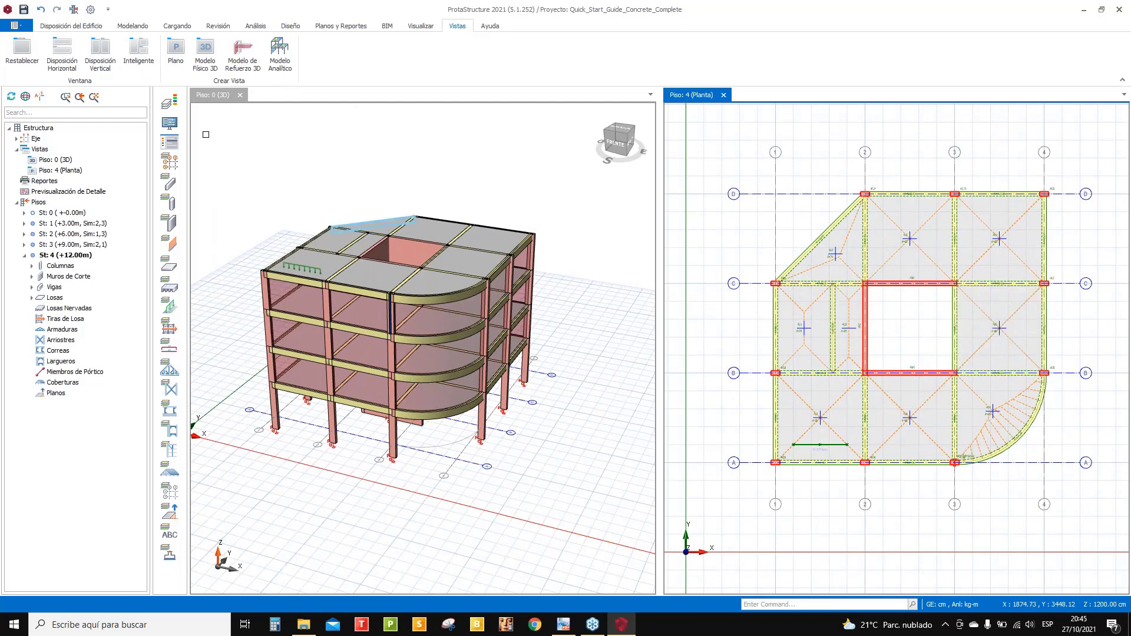
{"action": "left_click", "coordinate": [175, 26]}
{"action": "left_click", "coordinate": [140, 28]}
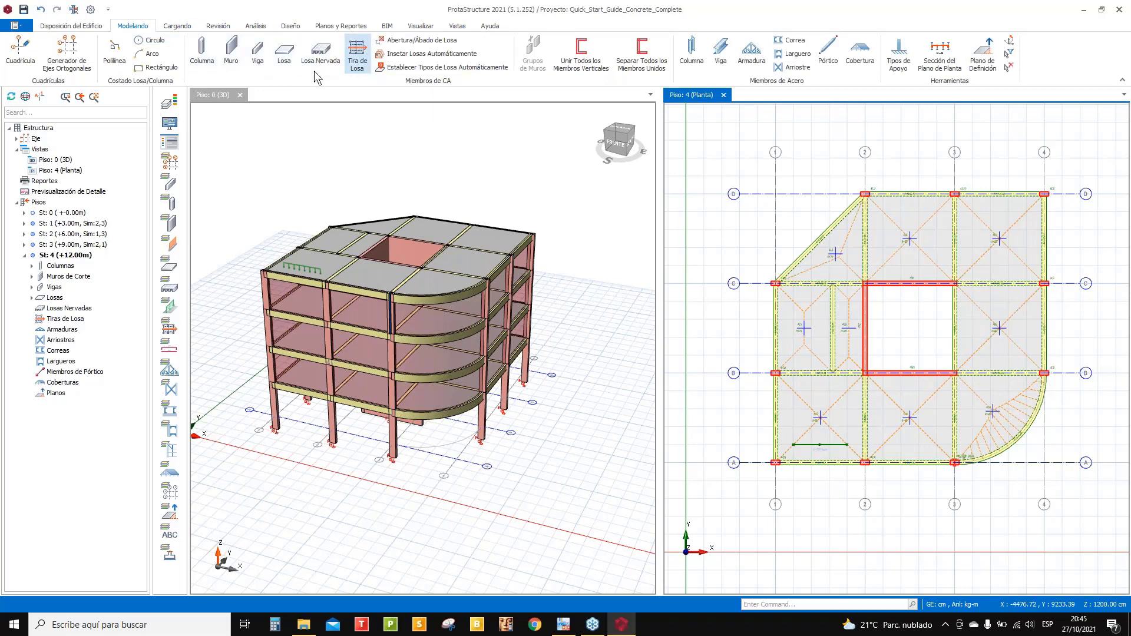
- Start a standard ribbed slab 4N1: 10×15 cm ribs, 5 cm topping, 40 cm block spacing
{"action": "left_click", "coordinate": [321, 50]}
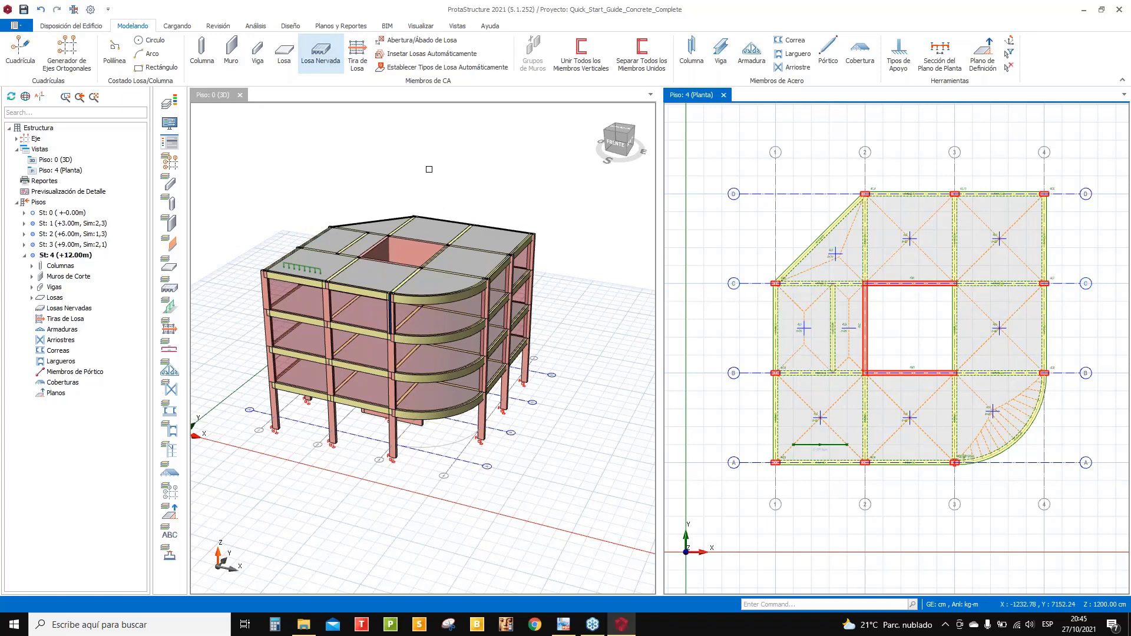
{"action": "left_click", "coordinate": [323, 59]}
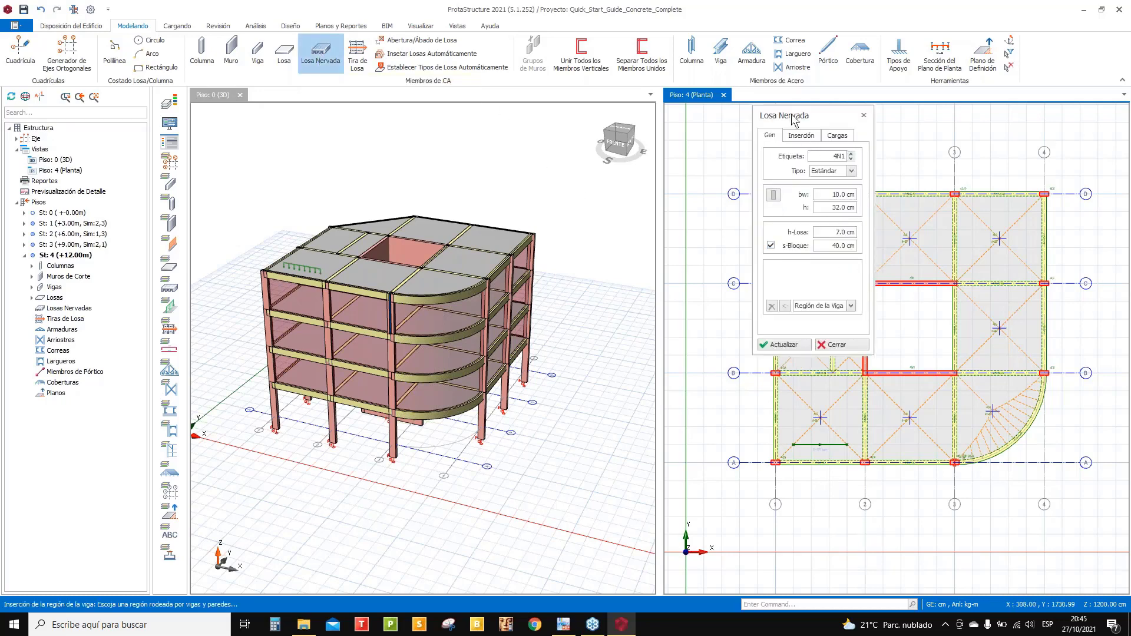
{"action": "left_click_drag", "start_coordinate": [792, 121], "coordinate": [605, 141]}
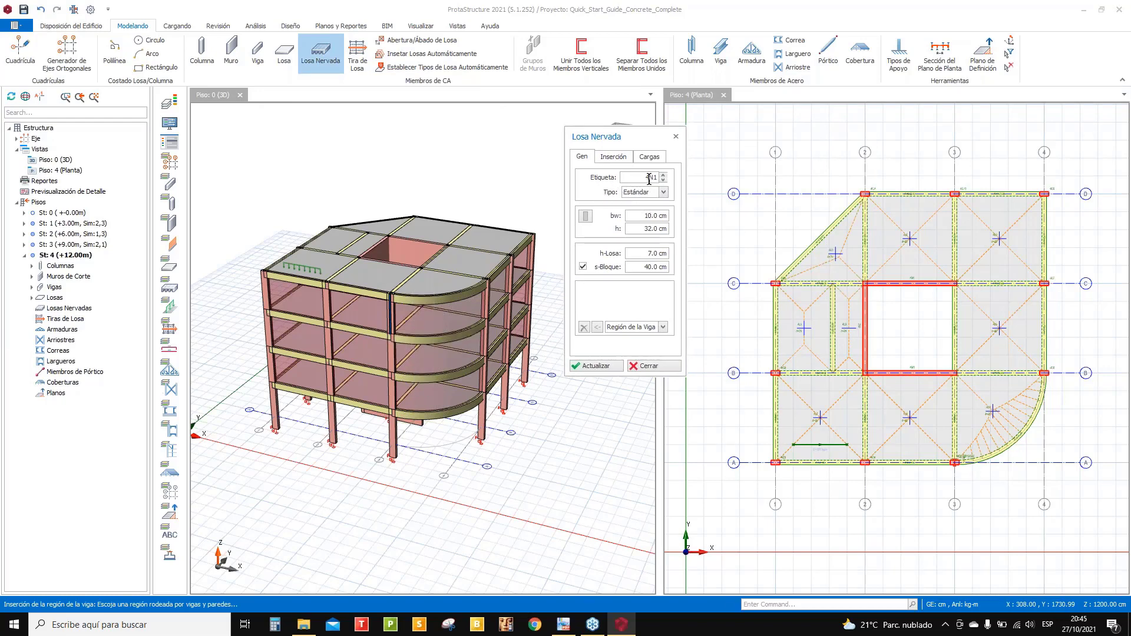
{"action": "left_click", "coordinate": [663, 192]}
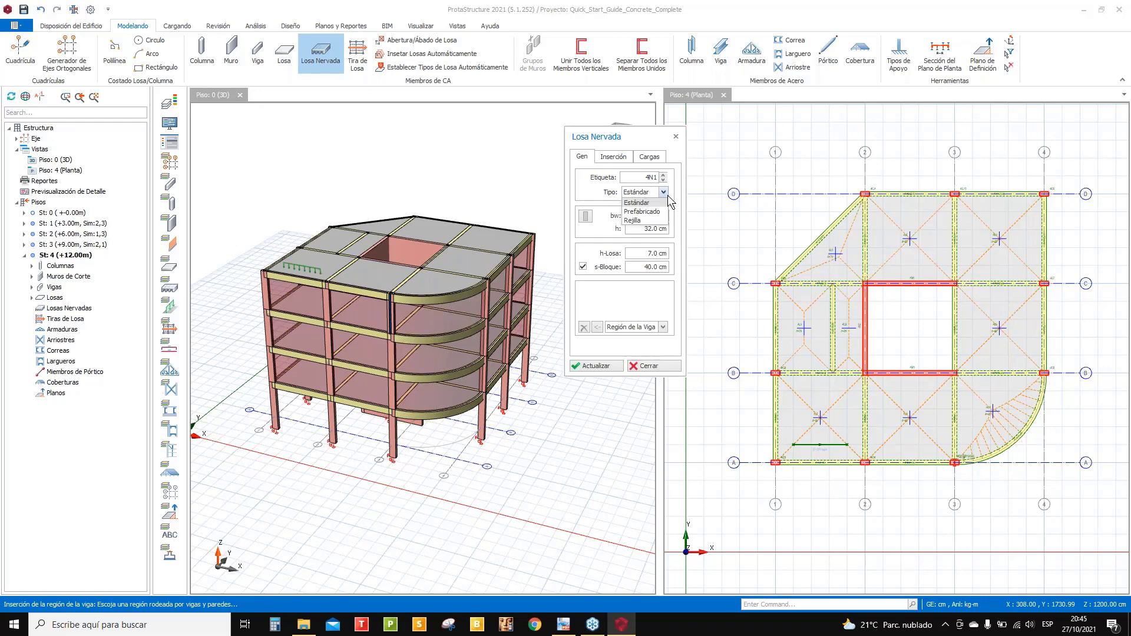
{"action": "left_click", "coordinate": [668, 202]}
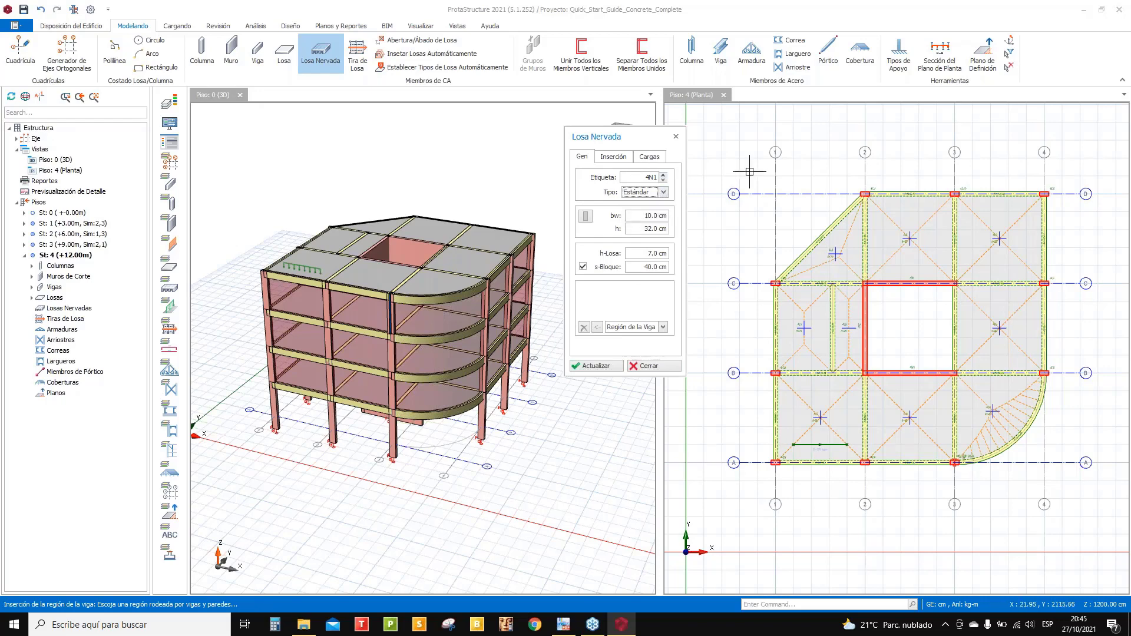
{"action": "left_click", "coordinate": [650, 253]}
{"action": "type", "text": "15"}
{"action": "left_click", "coordinate": [616, 159]}
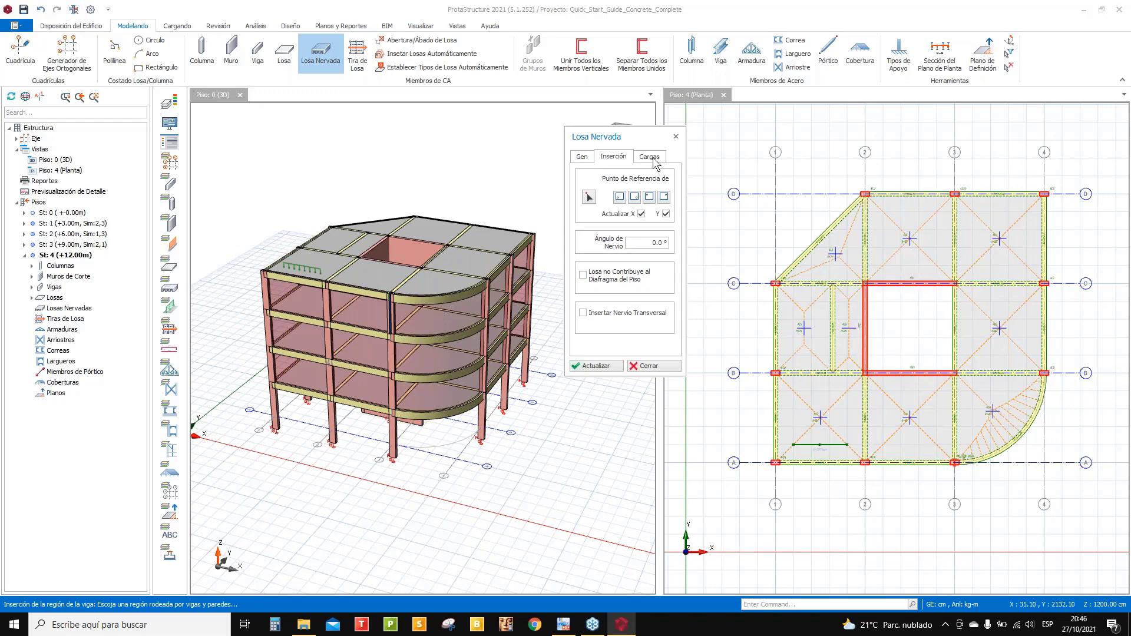
- Give the ribbed slab a 150 kg/m2 dead load and a 100 kg/m2 imposed load
{"action": "left_click", "coordinate": [652, 158]}
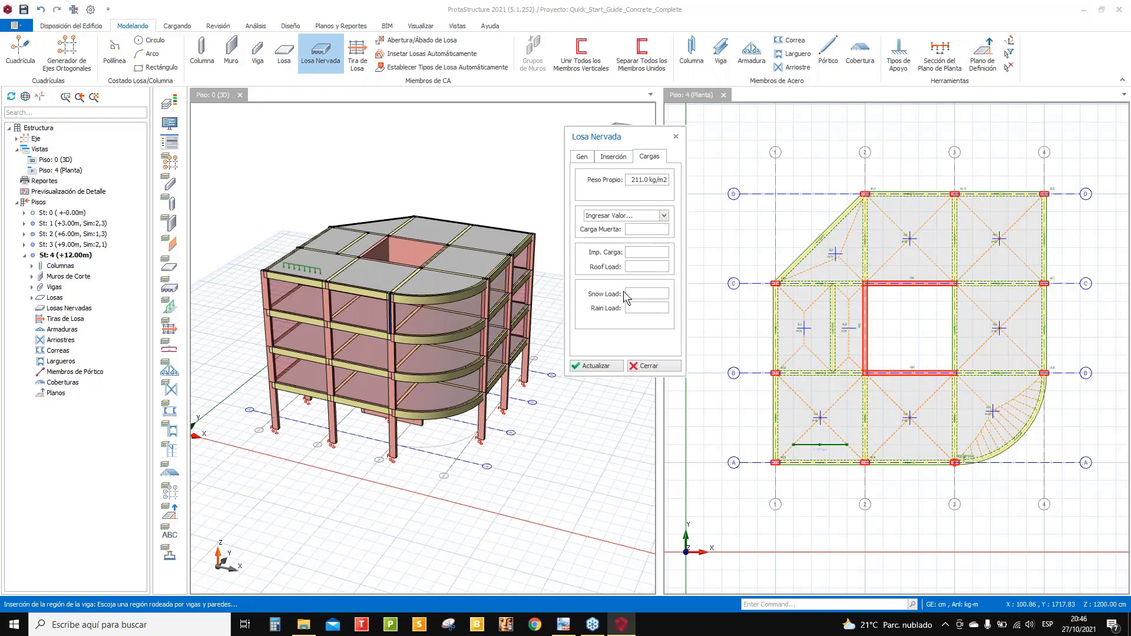
{"action": "type", "text": "150.0 kg/m2"}
{"action": "left_click", "coordinate": [642, 253]}
{"action": "left_click", "coordinate": [613, 157]}
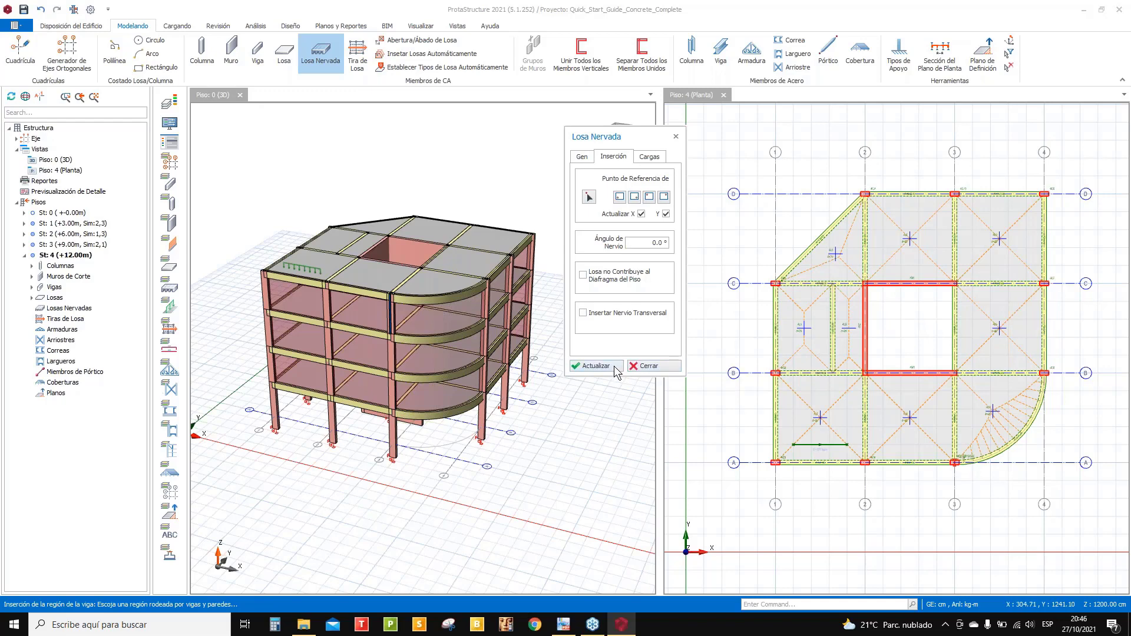
- Place ribbed slab 4N1 in the B–C / 2–3 opening on storey 4 and close its settings
{"action": "left_click", "coordinate": [901, 341]}
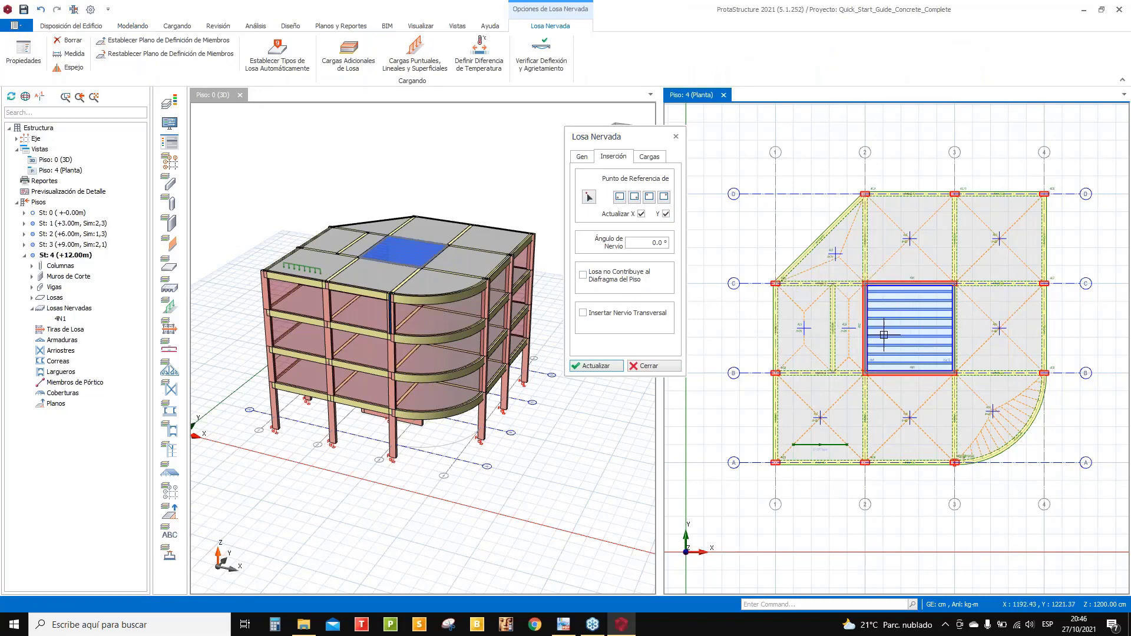
{"action": "scroll", "coordinate": [877, 334], "scroll_direction": "up", "scroll_amount": 5}
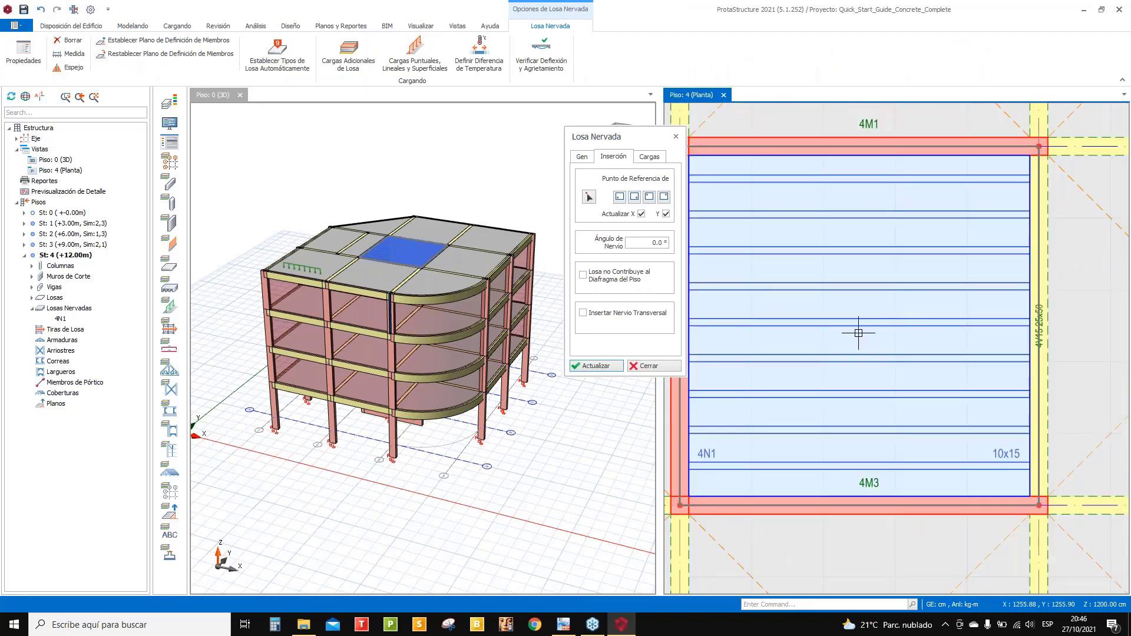
{"action": "scroll", "coordinate": [867, 353], "scroll_direction": "down", "scroll_amount": 1}
{"action": "scroll", "coordinate": [954, 425], "scroll_direction": "up", "scroll_amount": 2}
{"action": "scroll", "coordinate": [955, 424], "scroll_direction": "down", "scroll_amount": 3}
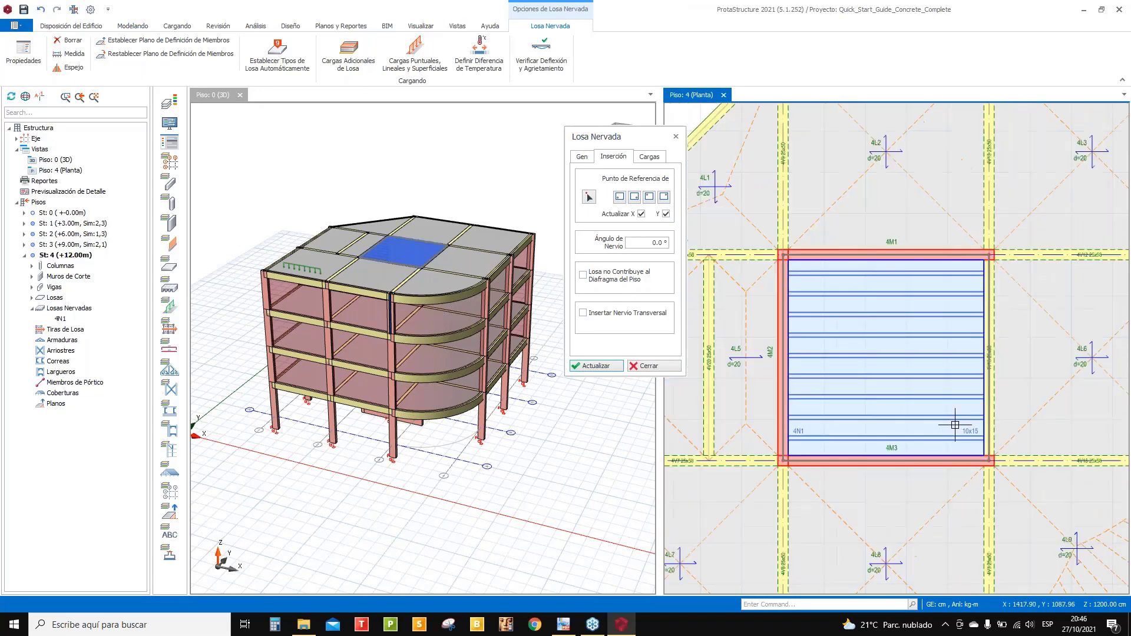
{"action": "scroll", "coordinate": [855, 357], "scroll_direction": "down", "scroll_amount": 1}
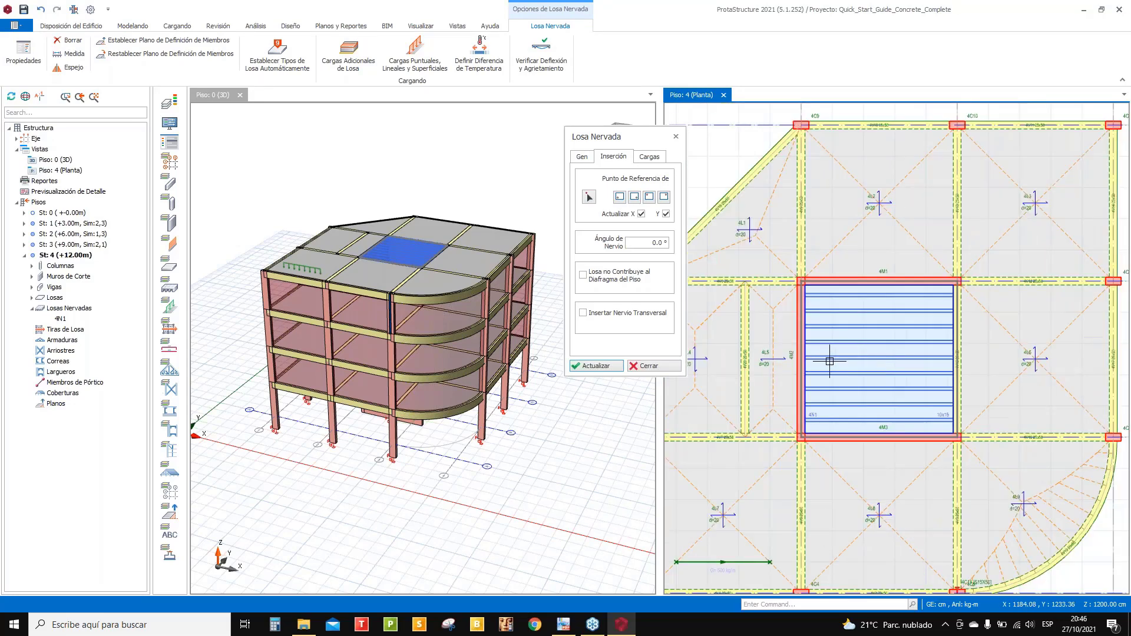
{"action": "left_click", "coordinate": [662, 368]}
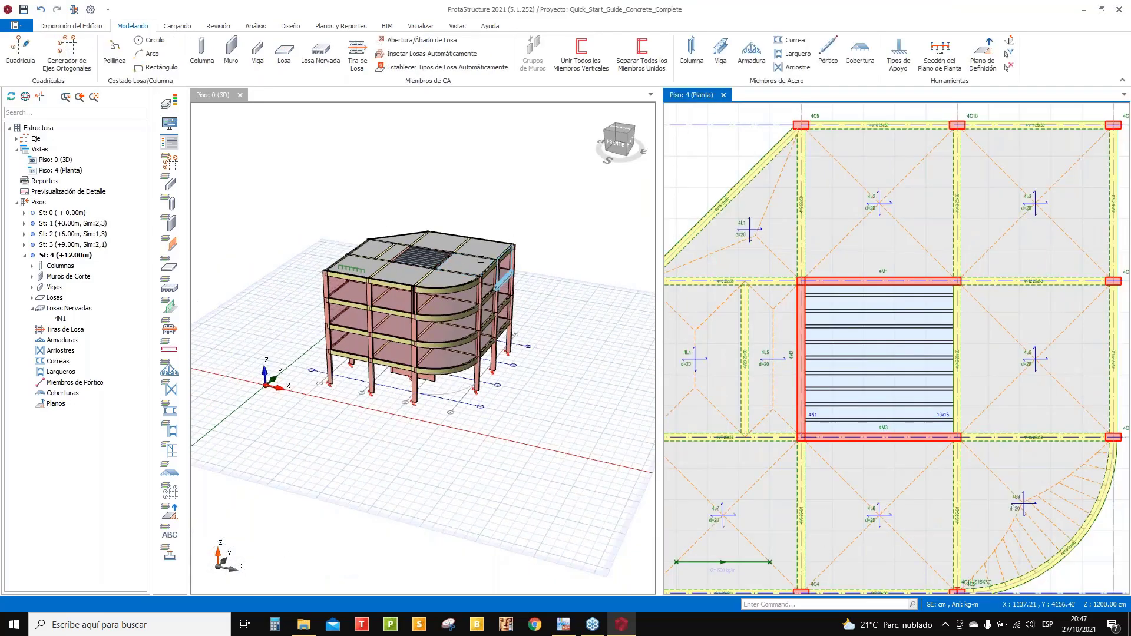
- Orbit the 3D building and fit the whole storey 4 plan in view
{"action": "middle_click_drag", "start_coordinate": [469, 321], "coordinate": [468, 260]}
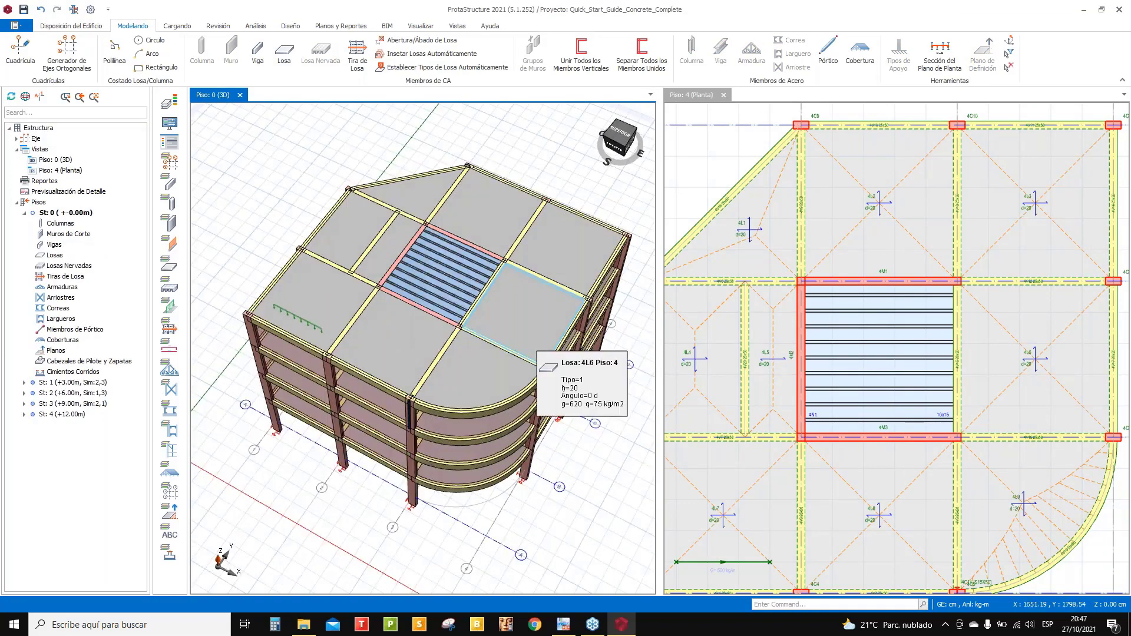
{"action": "middle_click_drag", "start_coordinate": [509, 333], "coordinate": [317, 333]}
{"action": "double_click", "coordinate": [461, 297]}
{"action": "scroll", "coordinate": [317, 333], "scroll_direction": "up", "scroll_amount": 3}
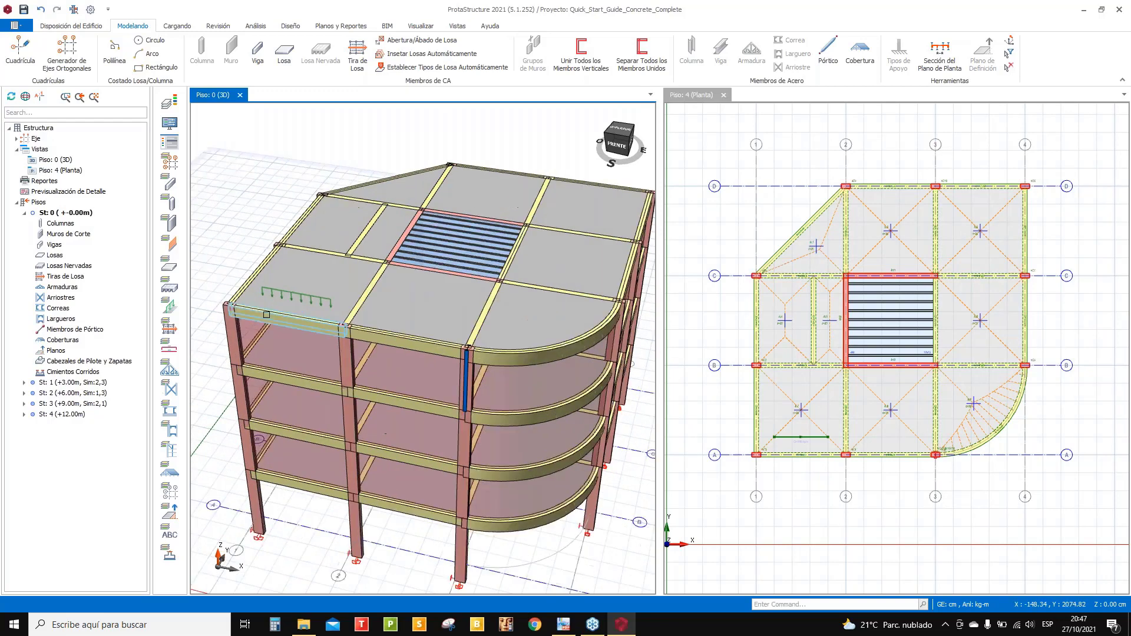
{"action": "scroll", "coordinate": [428, 338], "scroll_direction": "down", "scroll_amount": 1}
{"action": "middle_click_drag", "start_coordinate": [428, 338], "coordinate": [417, 314]}
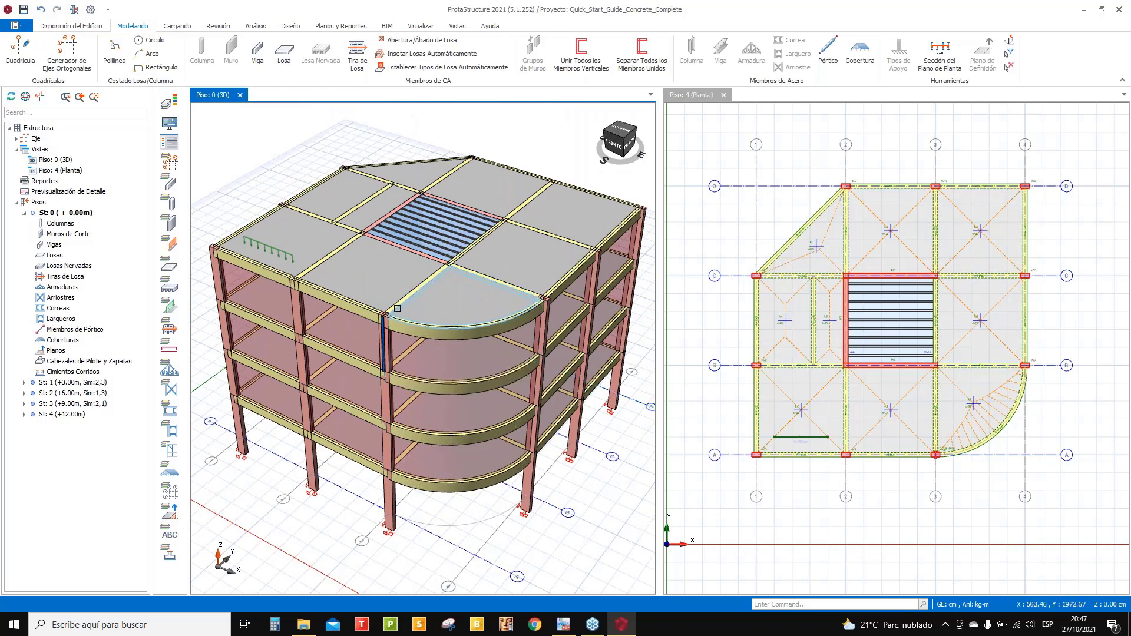
{"action": "scroll", "coordinate": [830, 321], "scroll_direction": "up", "scroll_amount": 4}
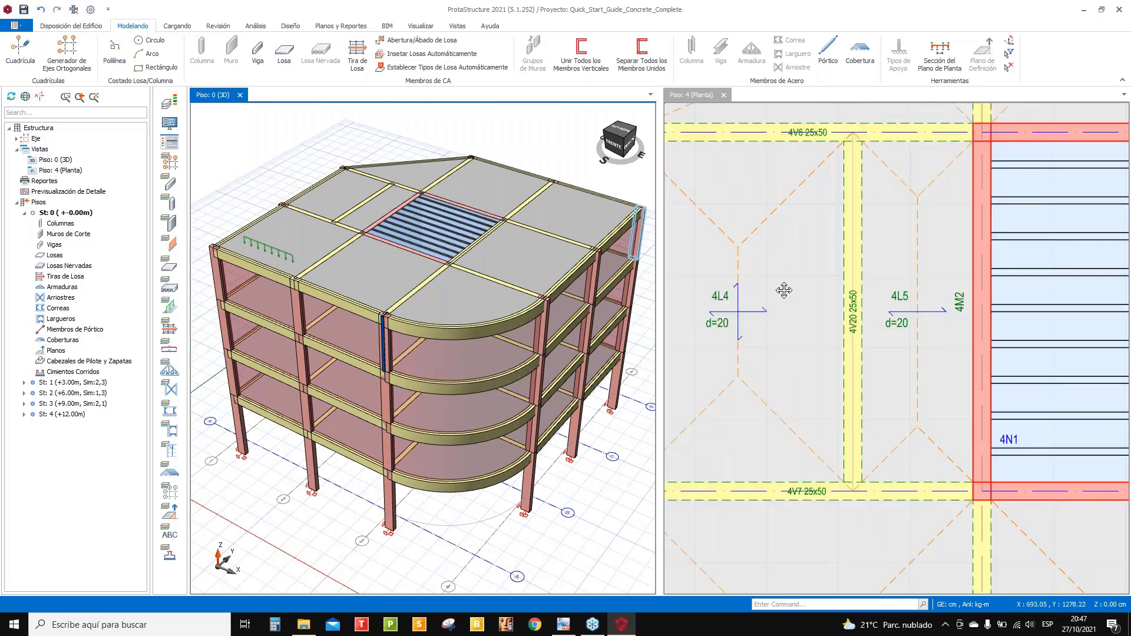
- Select slab 4L4 to check its properties, then zoom the Piso 4 plan out
{"action": "middle_click_drag", "start_coordinate": [783, 290], "coordinate": [838, 288]}
{"action": "left_click", "coordinate": [780, 267]}
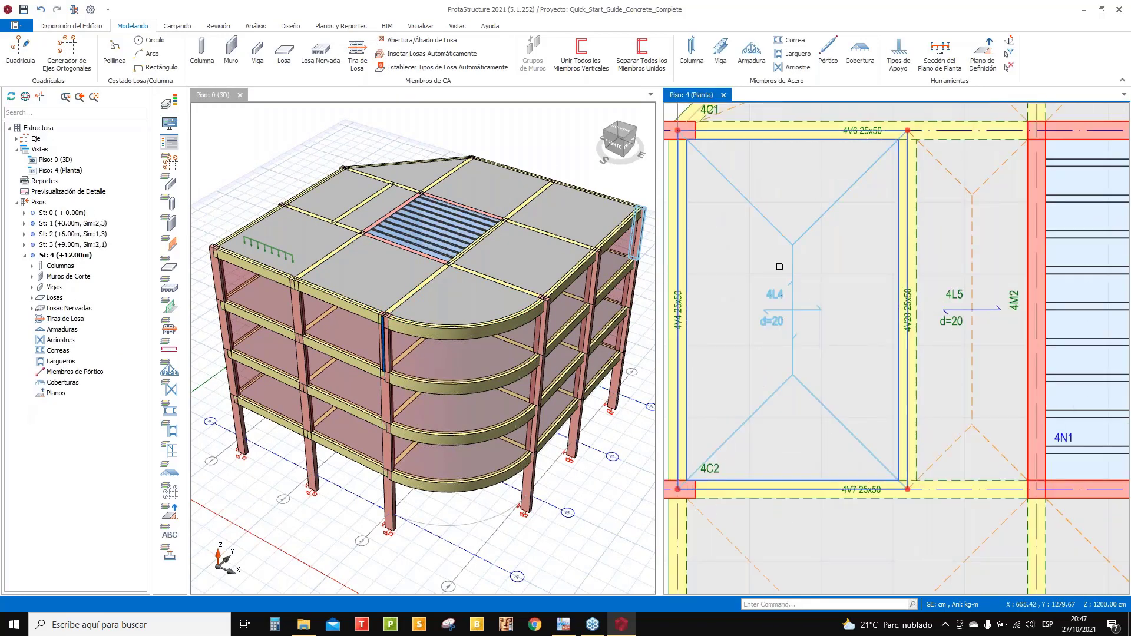
{"action": "key", "text": "Escape"}
{"action": "left_click", "coordinate": [752, 200]}
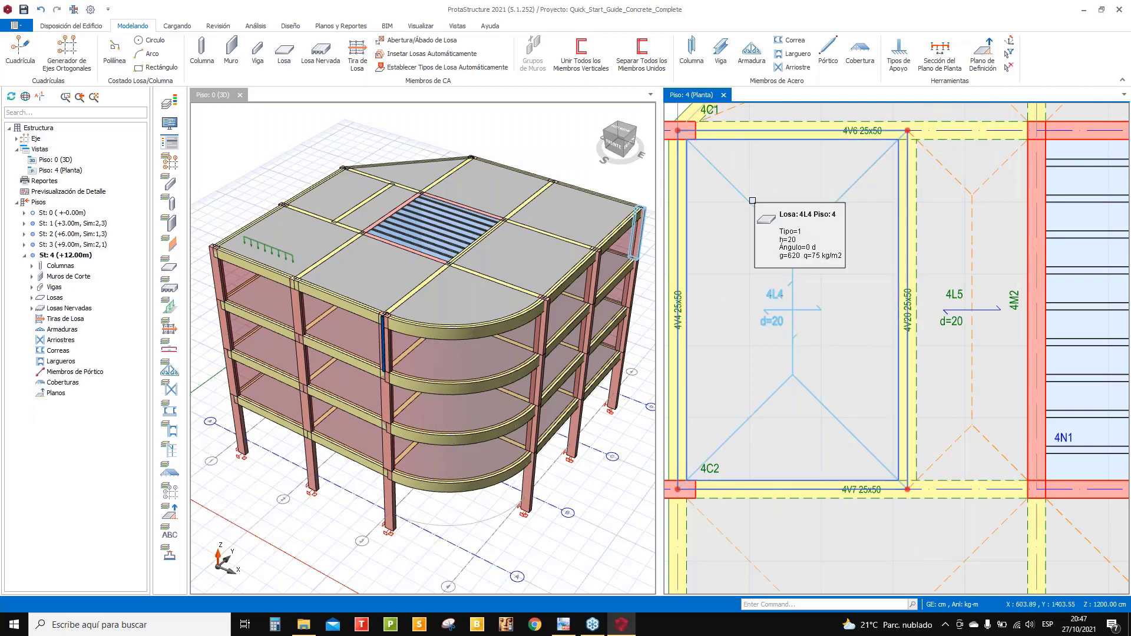
{"action": "key", "text": "Escape"}
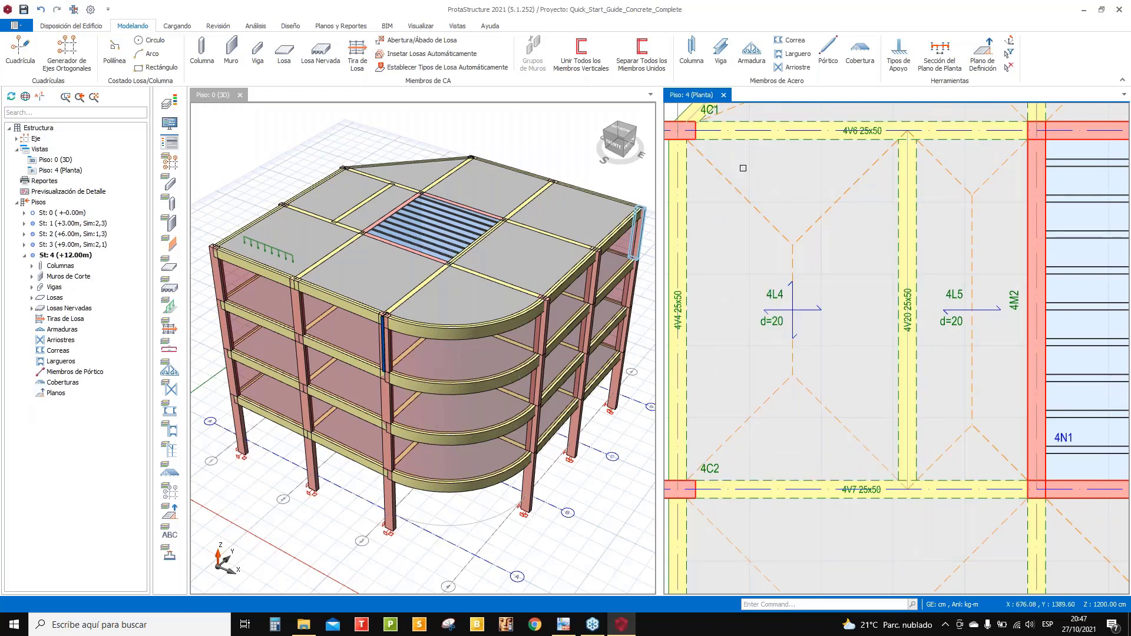
{"action": "scroll", "coordinate": [806, 331], "scroll_direction": "down", "scroll_amount": 3}
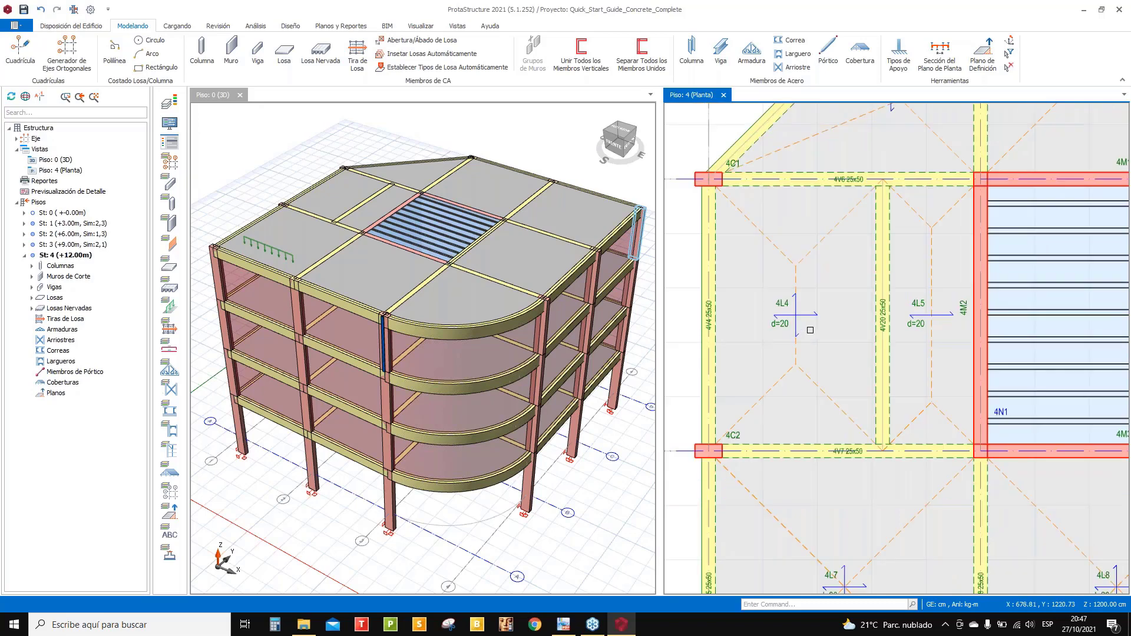
{"action": "scroll", "coordinate": [964, 383], "scroll_direction": "down", "scroll_amount": 1}
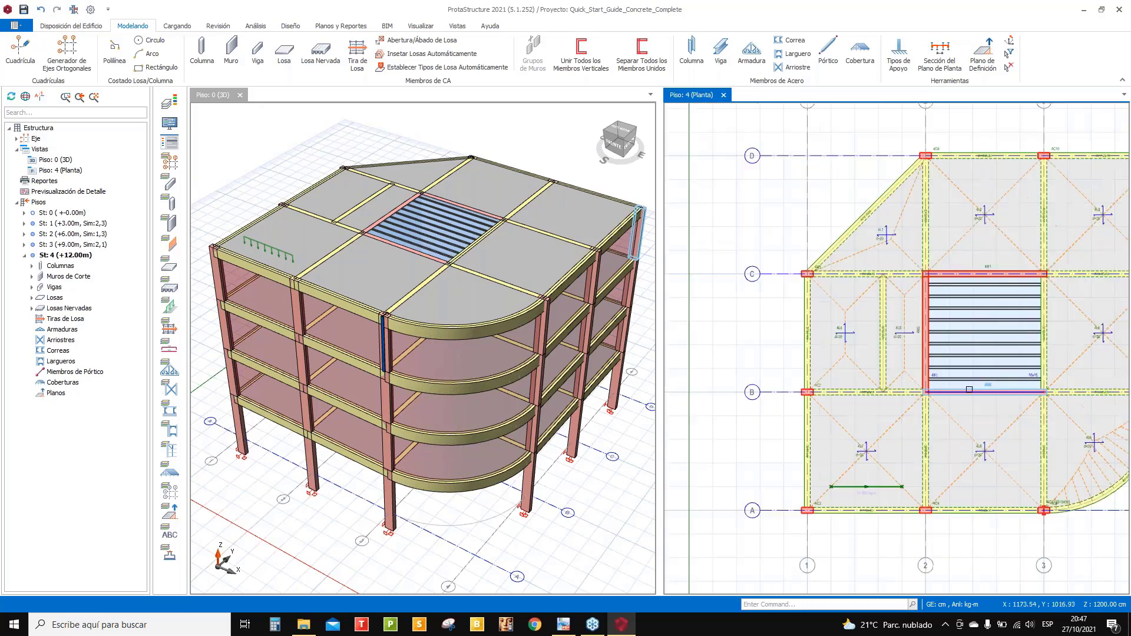
{"action": "scroll", "coordinate": [1007, 365], "scroll_direction": "up", "scroll_amount": 4}
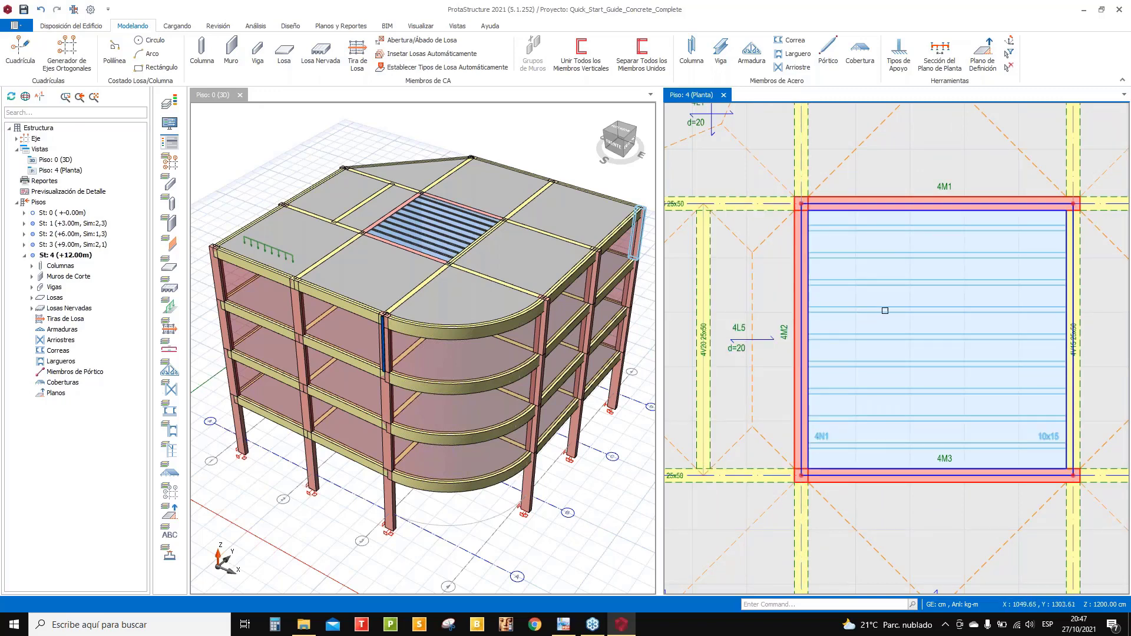
{"action": "scroll", "coordinate": [846, 283], "scroll_direction": "down", "scroll_amount": 5}
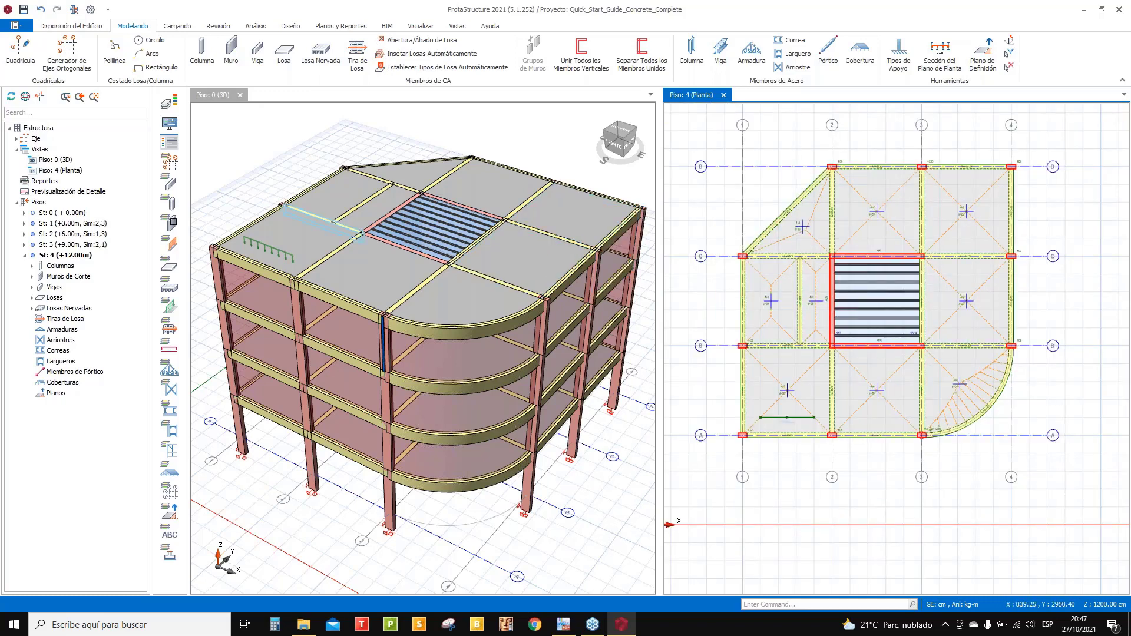
- Switch off P-Delta analysis in the load cases and combinations editor
{"action": "left_click", "coordinate": [177, 26]}
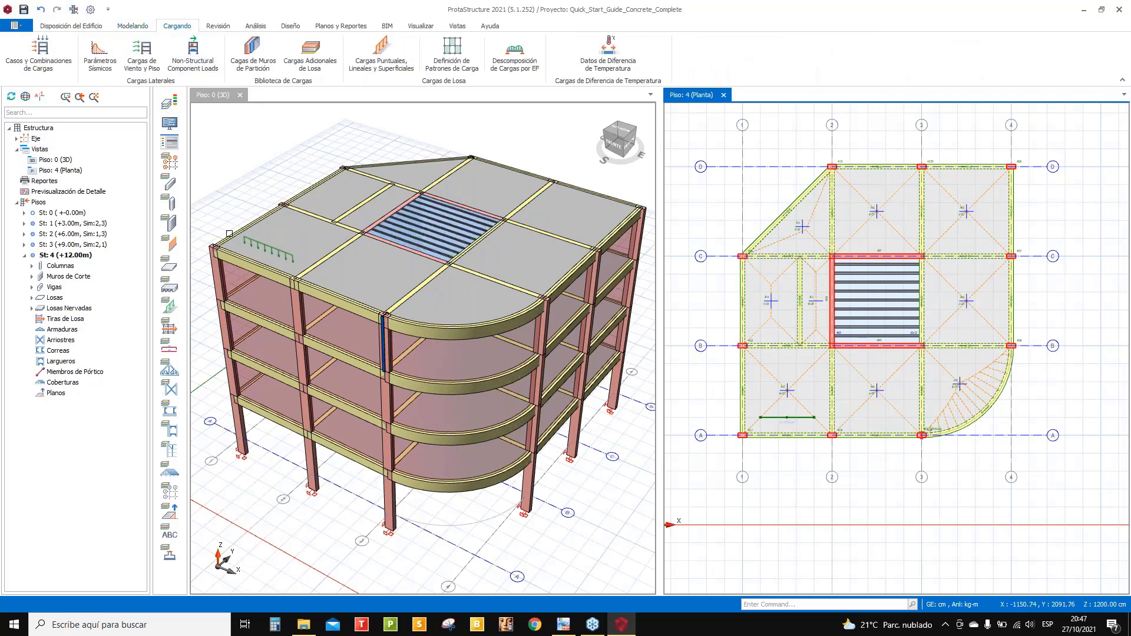
{"action": "left_click", "coordinate": [54, 59]}
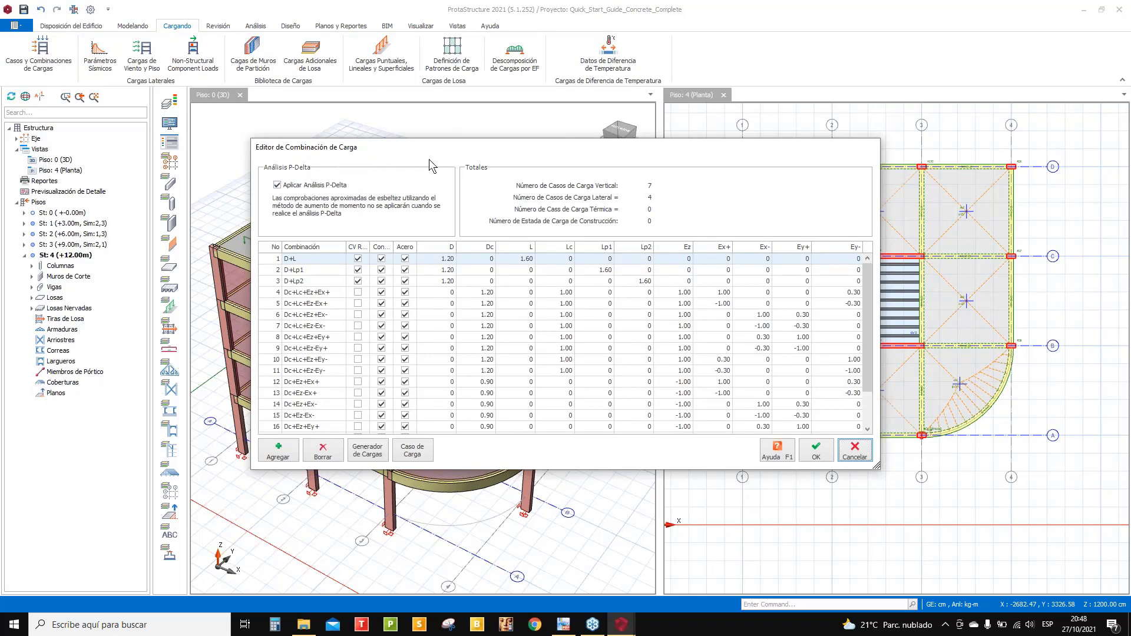
{"action": "left_click", "coordinate": [278, 185]}
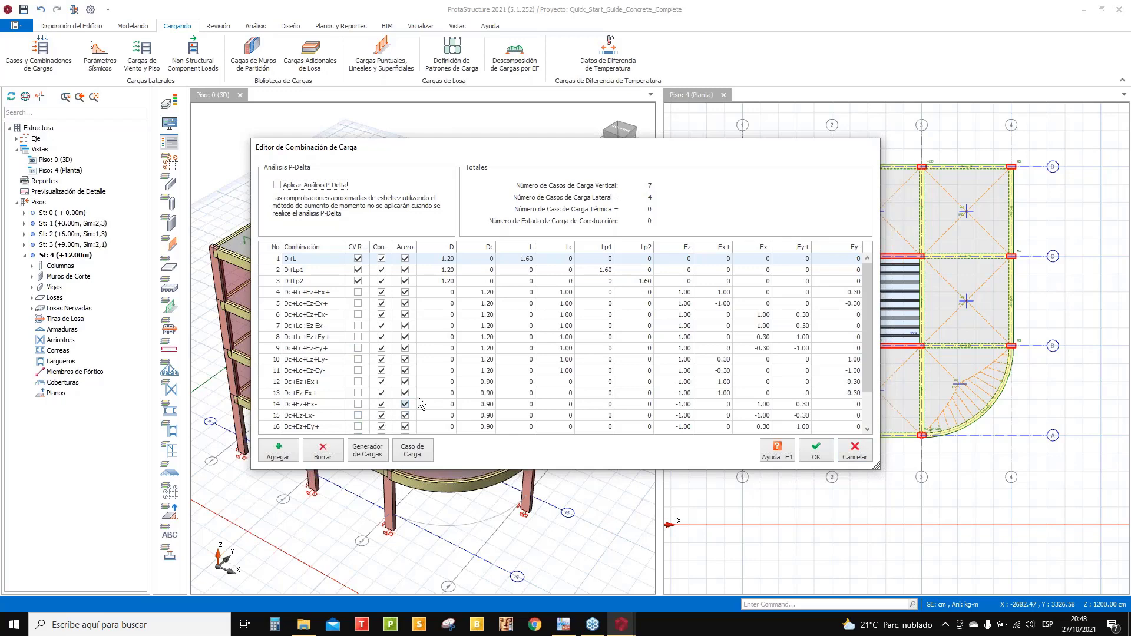
{"action": "left_click", "coordinate": [375, 454]}
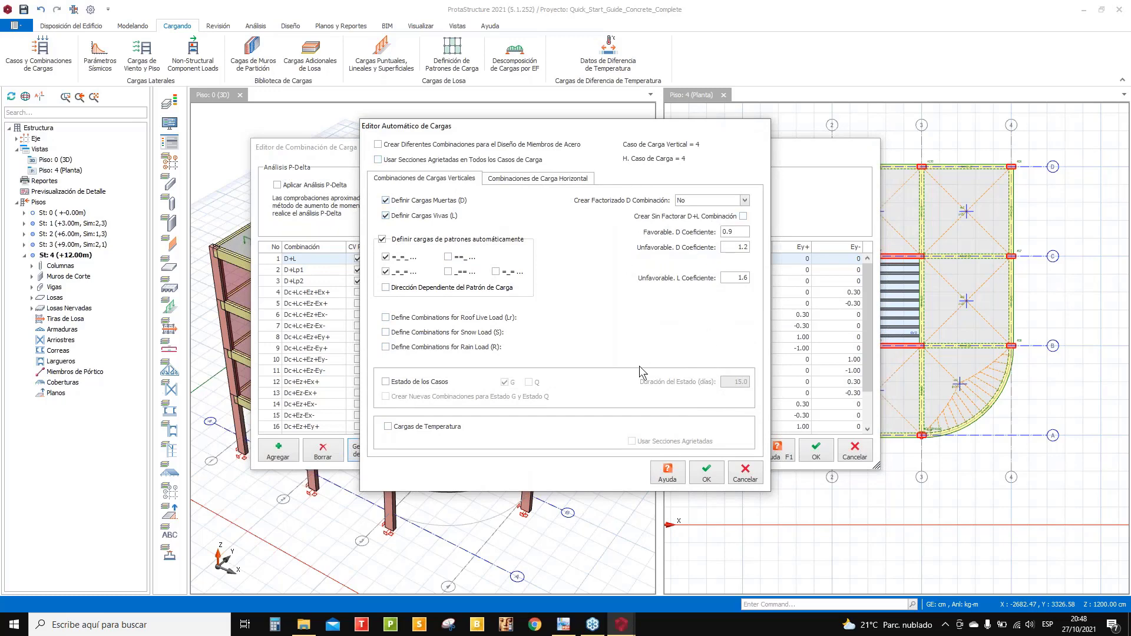
- Regenerate the load combinations and change the D+L dead load factor to 1.40
{"action": "left_click", "coordinate": [551, 182]}
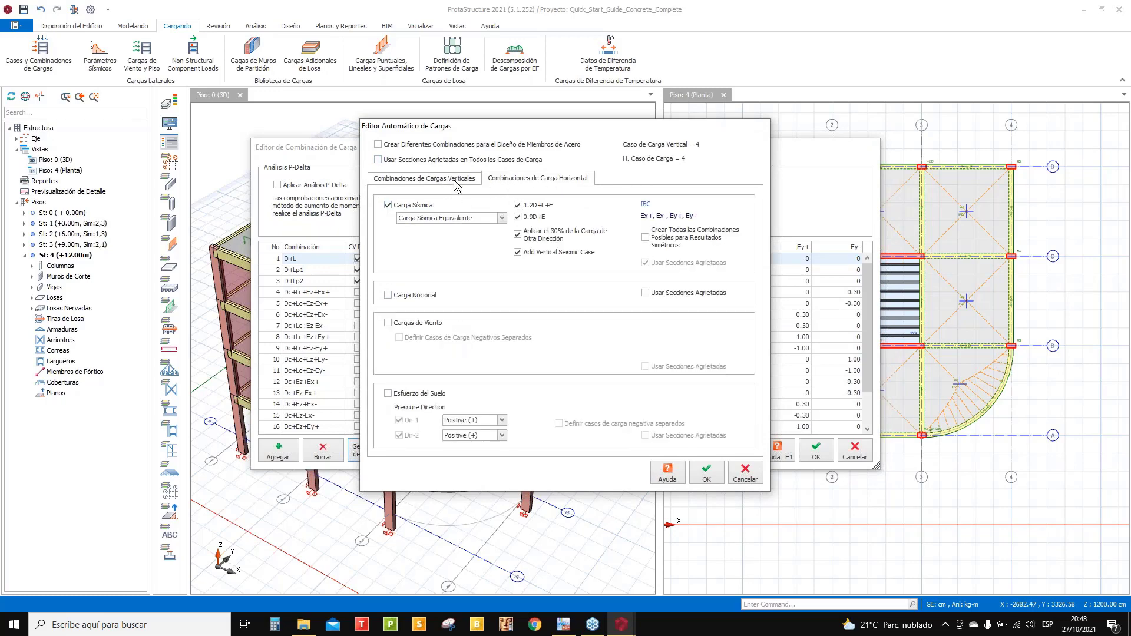
{"action": "left_click", "coordinate": [454, 181]}
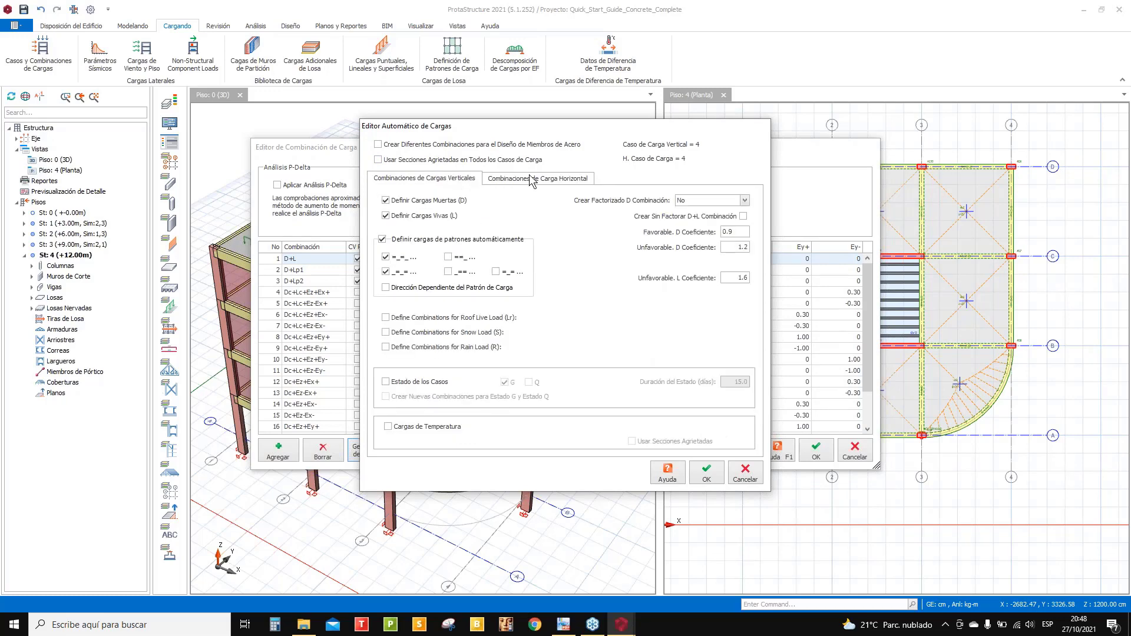
{"action": "left_click", "coordinate": [708, 473]}
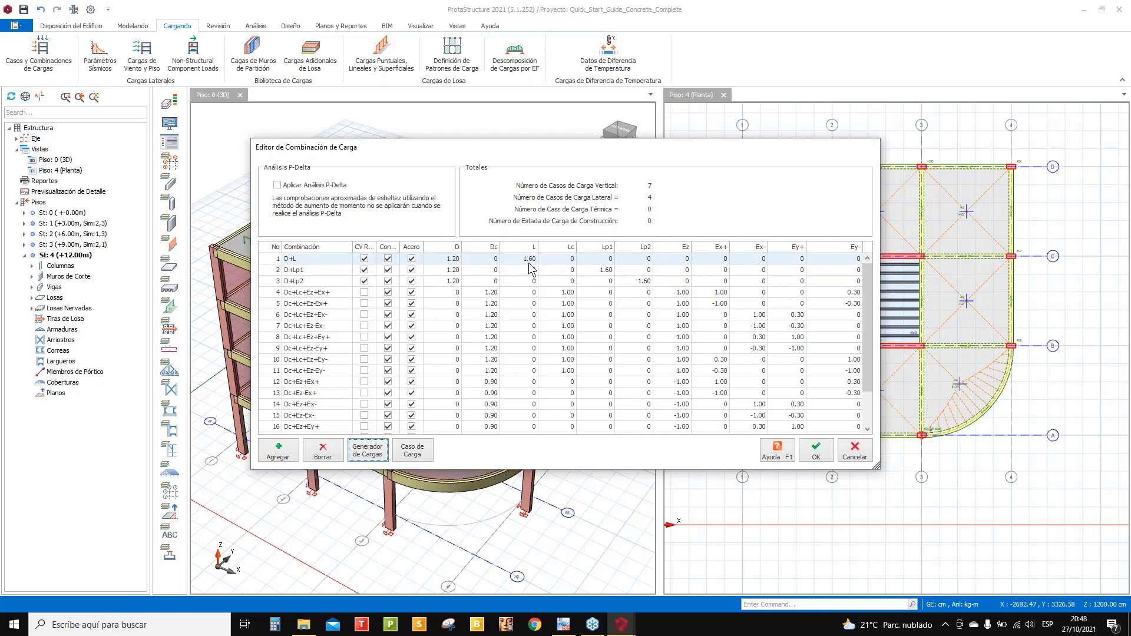
{"action": "left_click", "coordinate": [447, 260]}
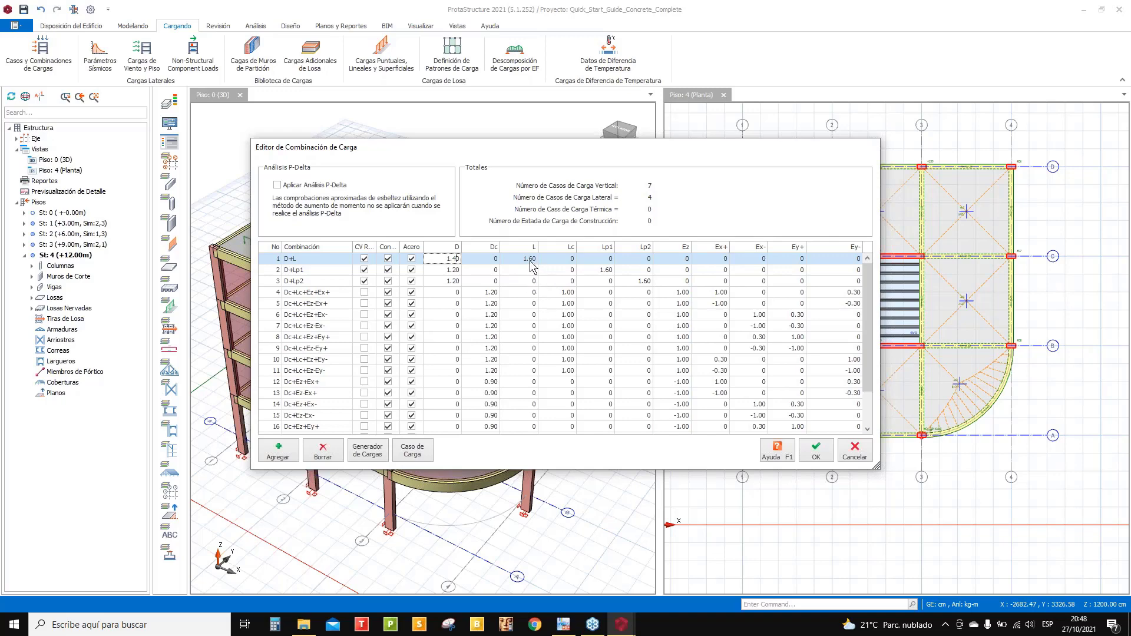
{"action": "left_click", "coordinate": [454, 270]}
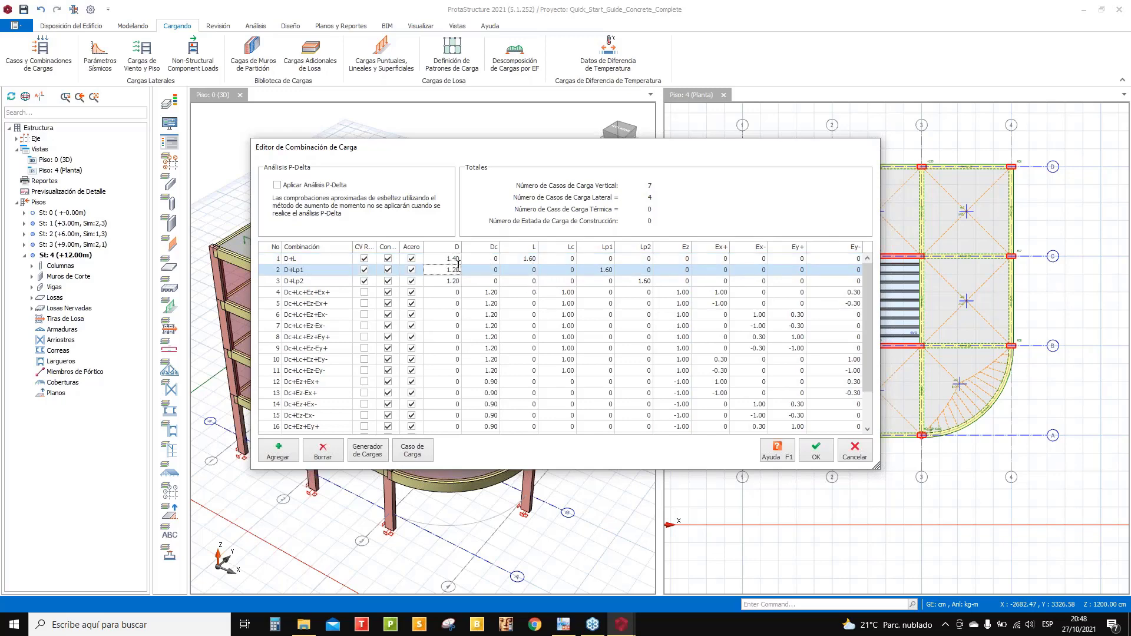
- Set the D+L live load factor to 1.70
{"action": "left_click", "coordinate": [532, 261]}
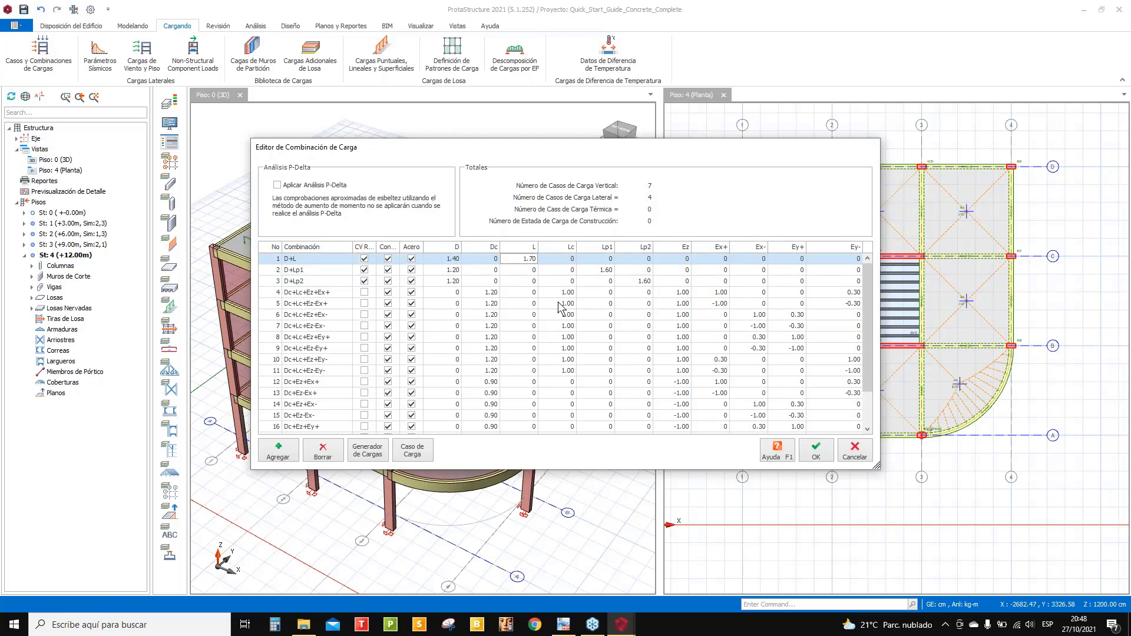
{"action": "left_click", "coordinate": [529, 270]}
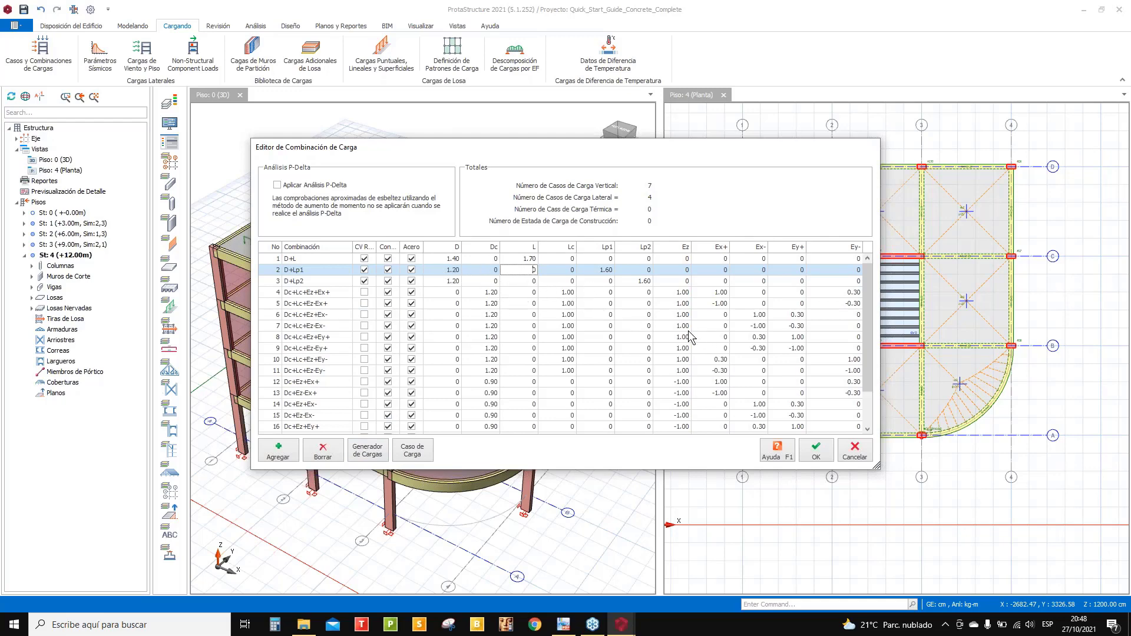
{"action": "scroll", "coordinate": [869, 318], "scroll_direction": "down", "scroll_amount": 1}
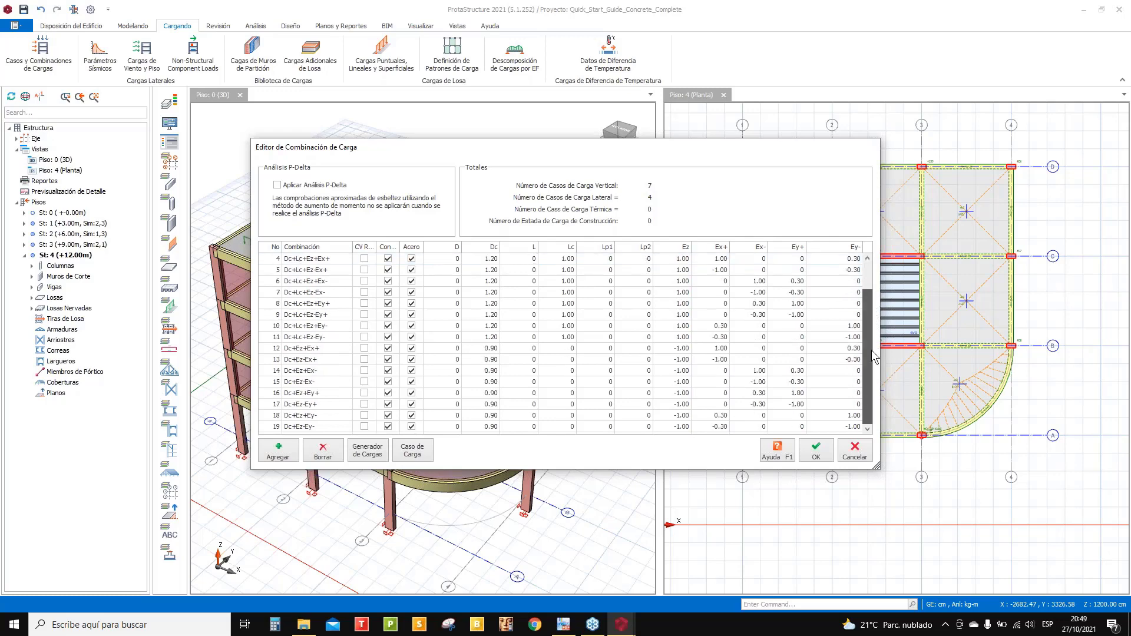
{"action": "scroll", "coordinate": [874, 317], "scroll_direction": "up", "scroll_amount": 1}
- Set D+Lp1 to 1.40 dead and 1.70 Lp1, then scroll through the combinations
{"action": "left_click", "coordinate": [451, 271]}
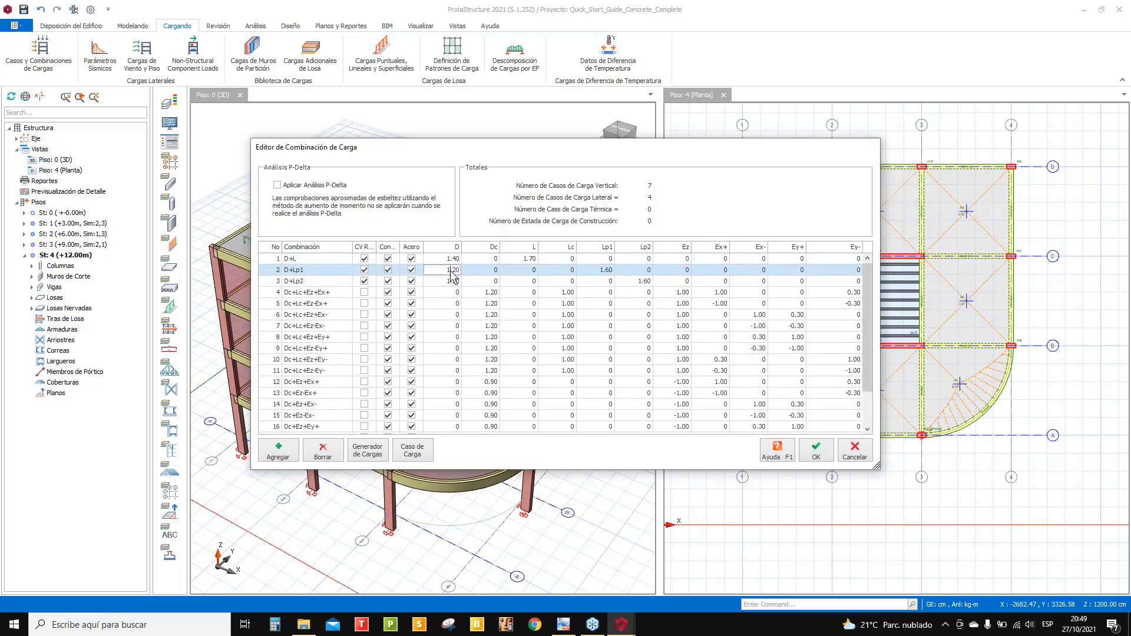
{"action": "type", "text": "1.4"}
{"action": "left_click", "coordinate": [607, 270]}
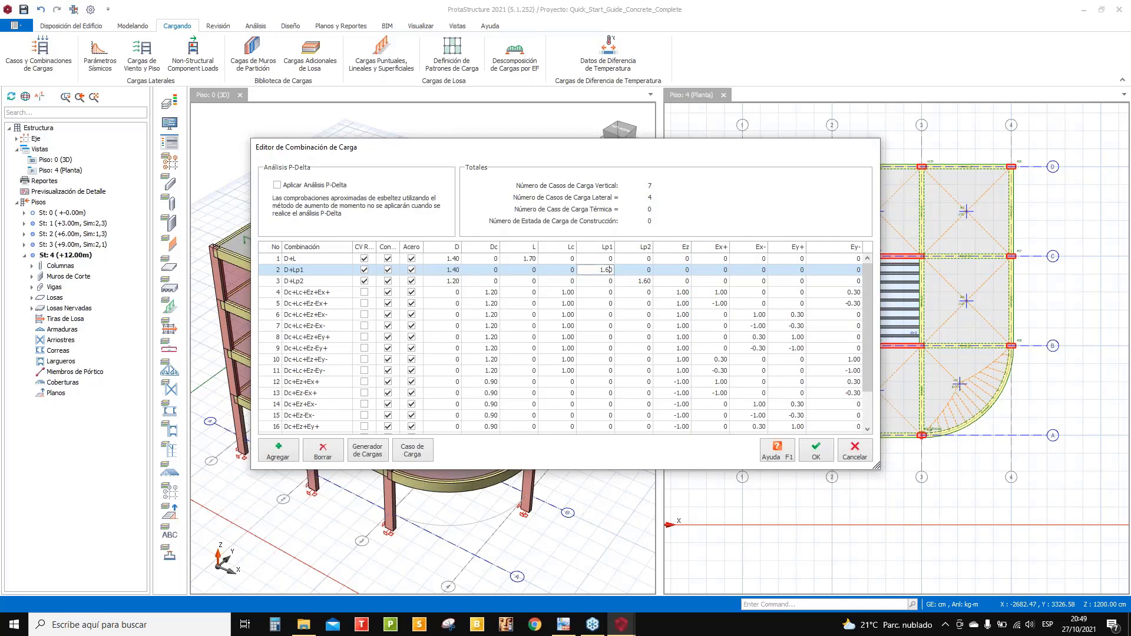
{"action": "left_click", "coordinate": [606, 271]}
{"action": "left_click", "coordinate": [607, 272]}
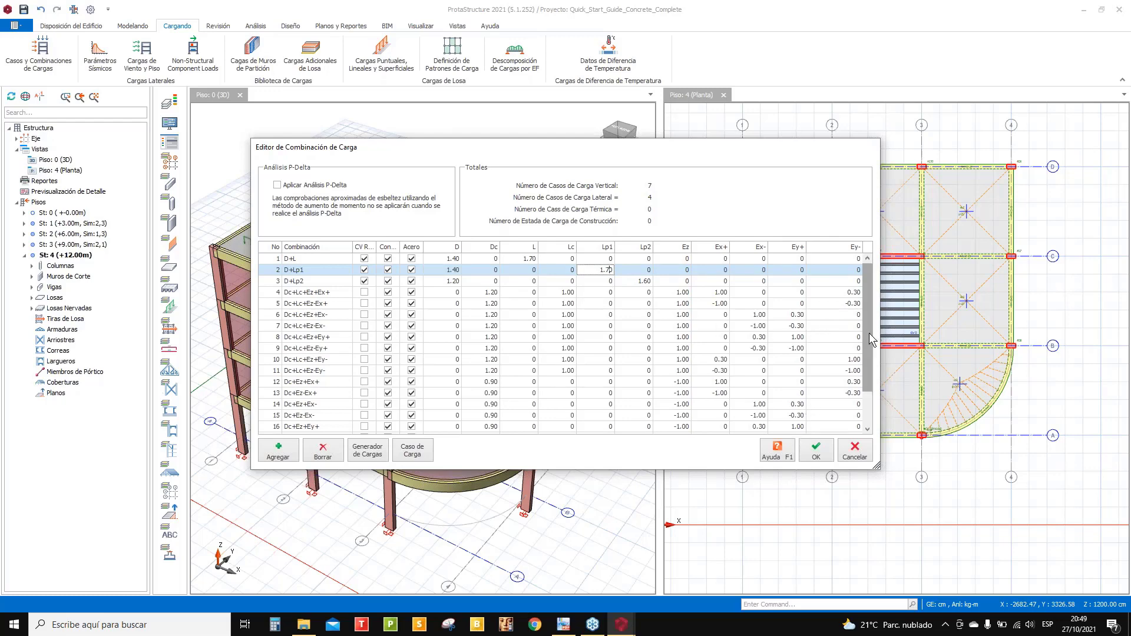
{"action": "left_click_drag", "start_coordinate": [868, 333], "coordinate": [875, 391]}
{"action": "left_click_drag", "start_coordinate": [878, 352], "coordinate": [878, 274]}
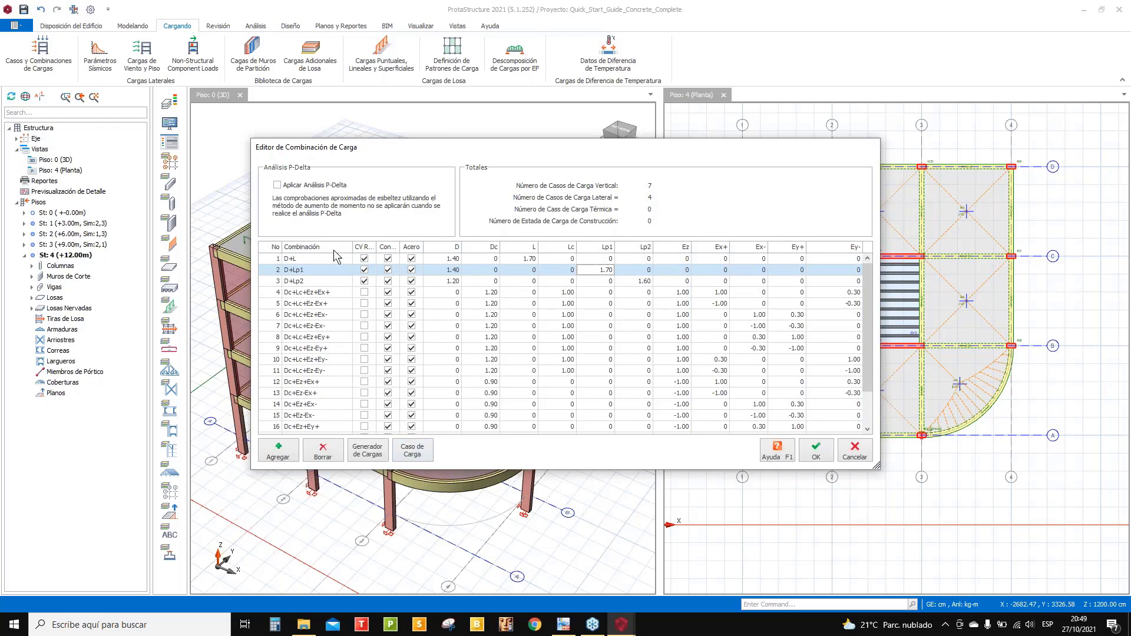
{"action": "scroll", "coordinate": [305, 368], "scroll_direction": "down", "scroll_amount": 1}
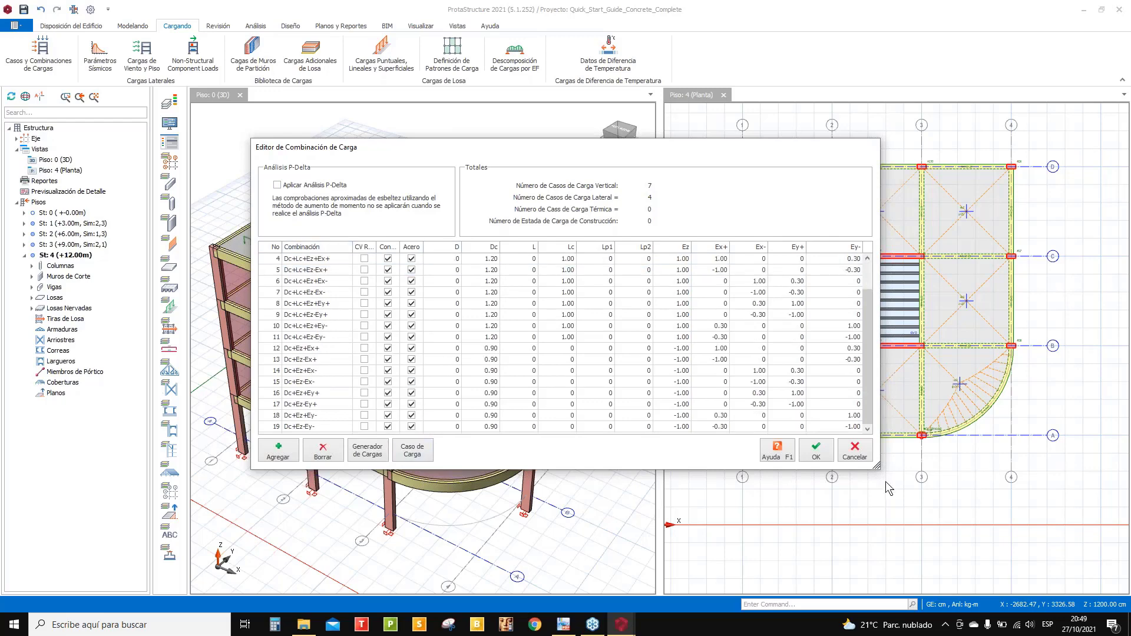
- Accept the edited load combinations and open the IBC seismic parameters
{"action": "left_click", "coordinate": [813, 447]}
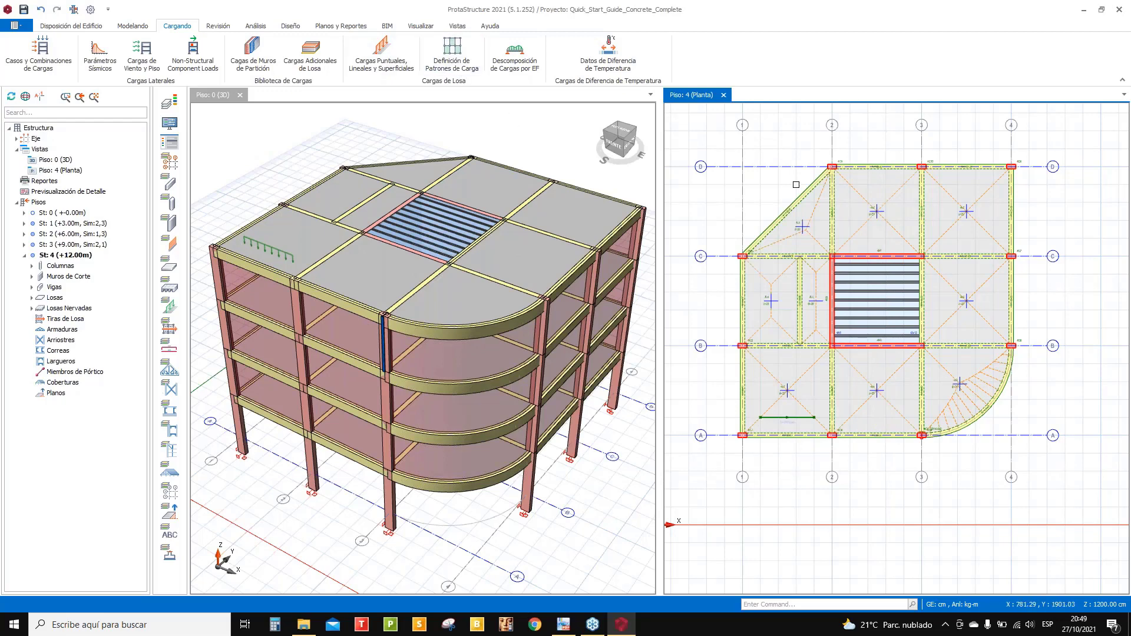
{"action": "scroll", "coordinate": [825, 224], "scroll_direction": "up", "scroll_amount": 3}
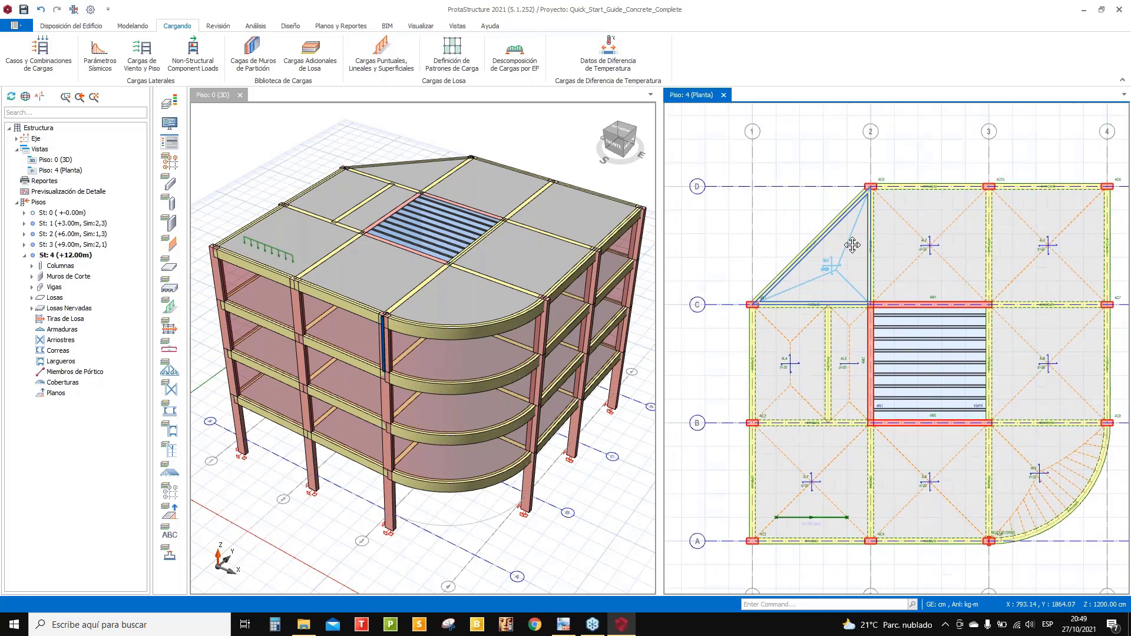
{"action": "scroll", "coordinate": [842, 248], "scroll_direction": "down", "scroll_amount": 1}
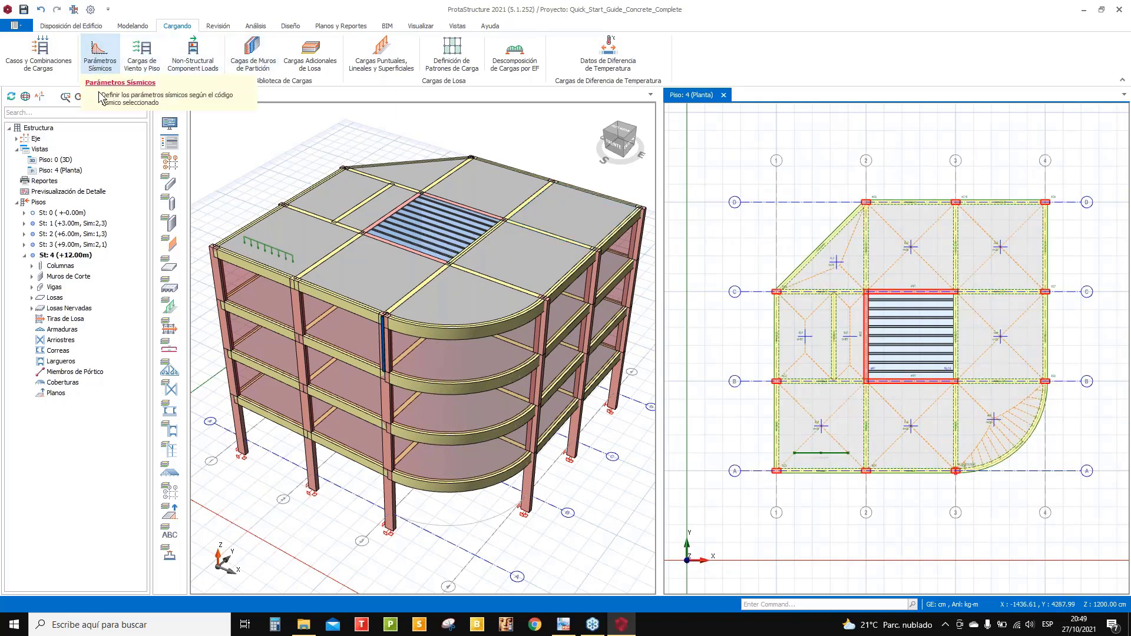
{"action": "left_click", "coordinate": [101, 54]}
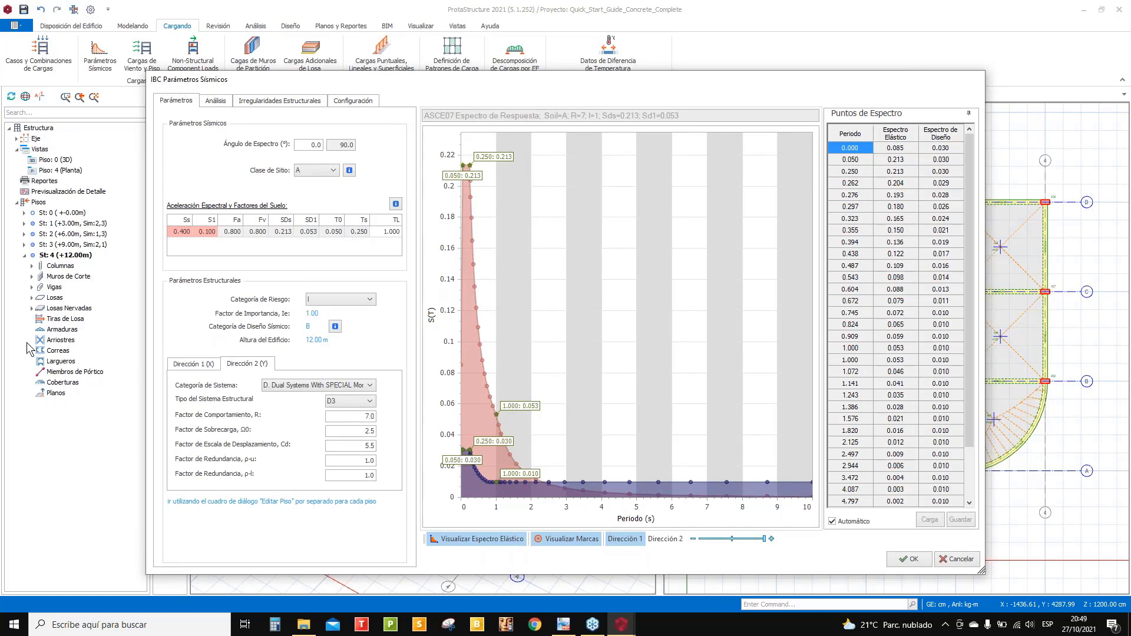
{"action": "left_click", "coordinate": [207, 367]}
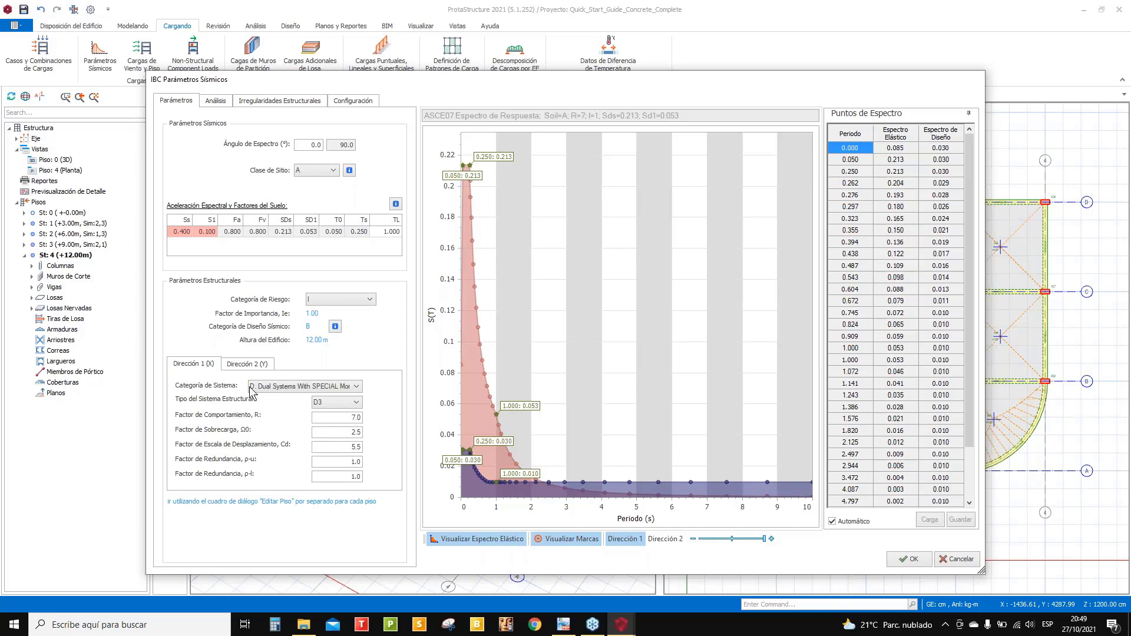
{"action": "left_click", "coordinate": [313, 392]}
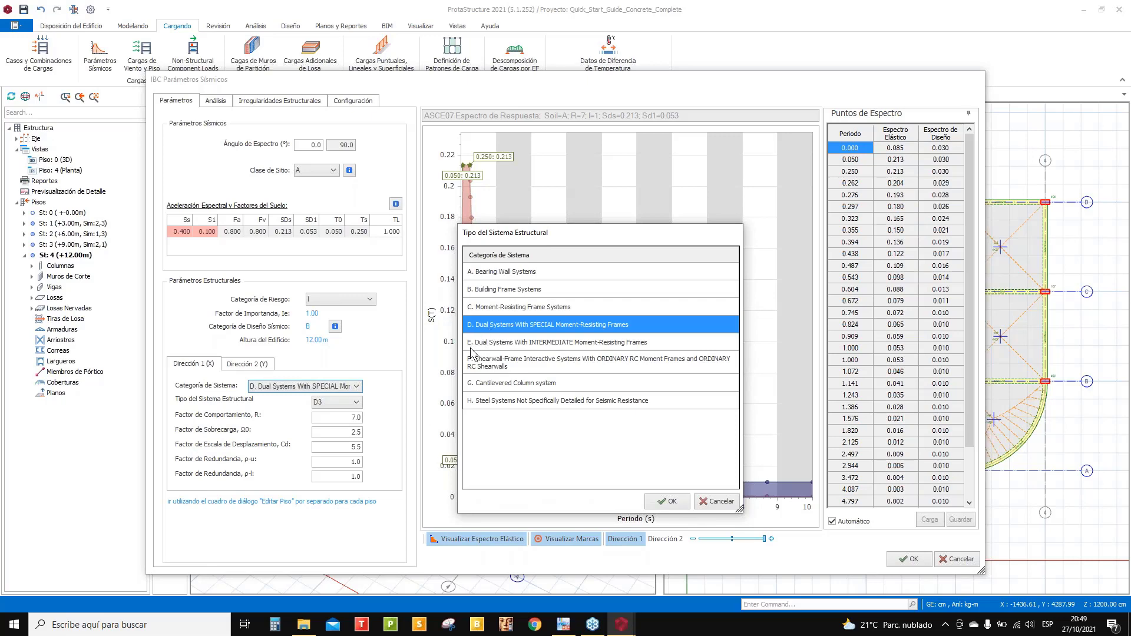
{"action": "left_click", "coordinate": [505, 291]}
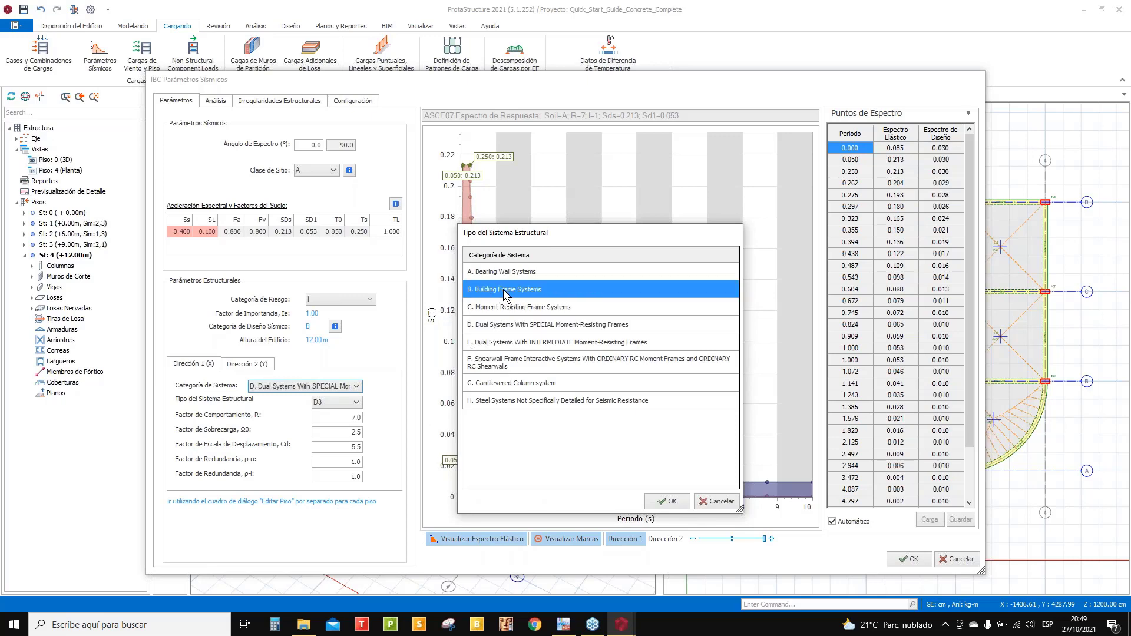
{"action": "left_click", "coordinate": [668, 501]}
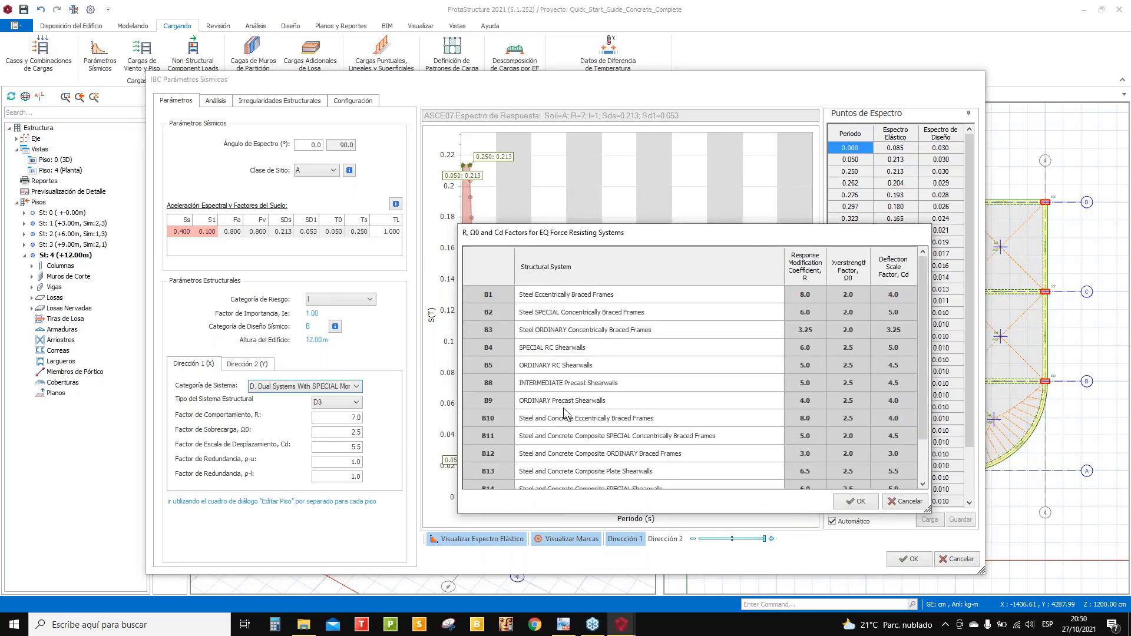
{"action": "scroll", "coordinate": [624, 427], "scroll_direction": "down", "scroll_amount": 1}
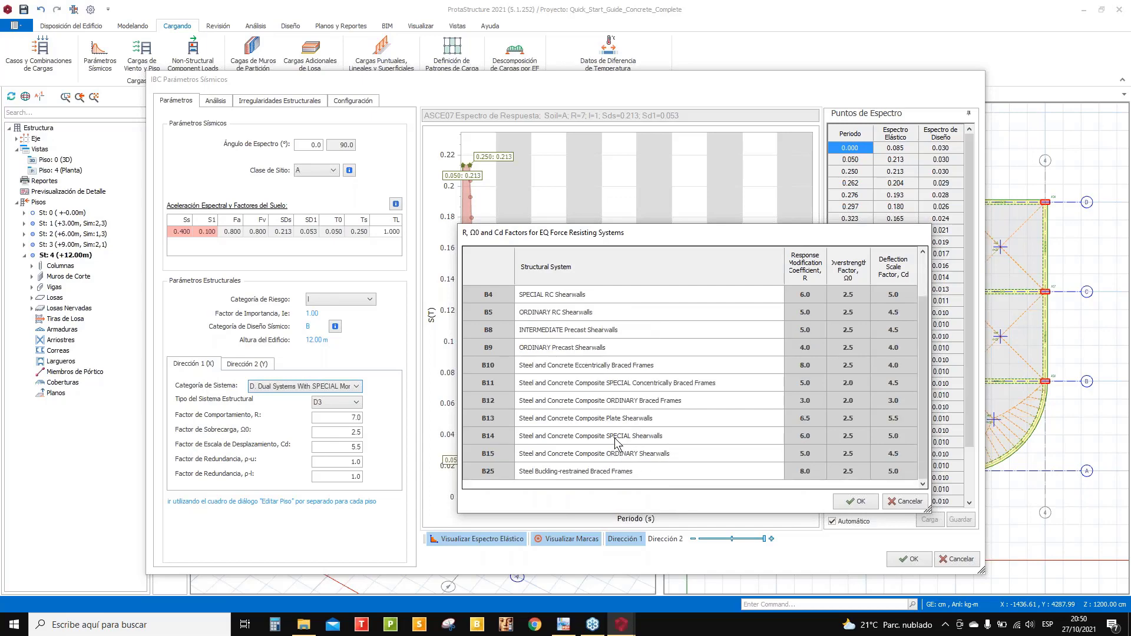
{"action": "scroll", "coordinate": [615, 442], "scroll_direction": "up", "scroll_amount": 1}
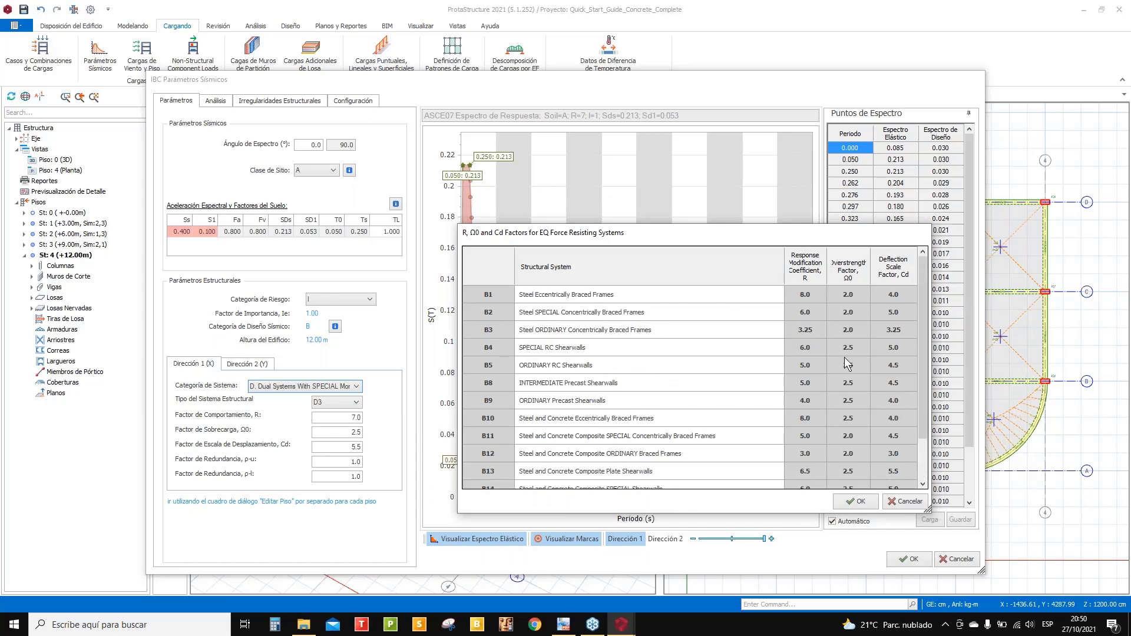
{"action": "scroll", "coordinate": [847, 361], "scroll_direction": "down", "scroll_amount": 1}
{"action": "scroll", "coordinate": [693, 369], "scroll_direction": "up", "scroll_amount": 1}
{"action": "scroll", "coordinate": [702, 359], "scroll_direction": "down", "scroll_amount": 1}
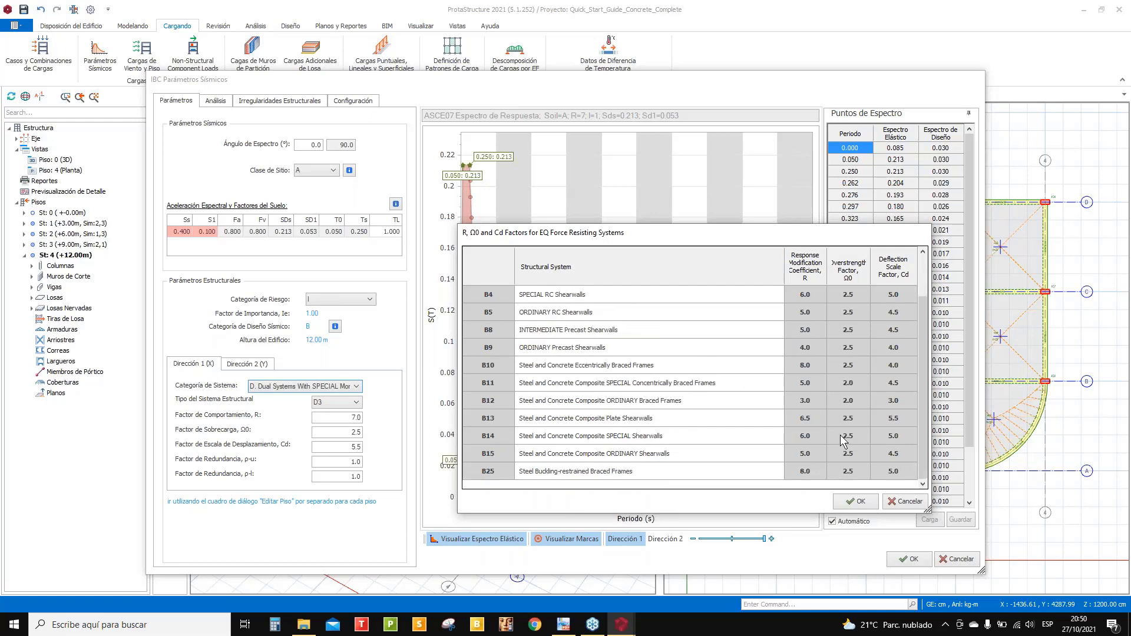
{"action": "scroll", "coordinate": [609, 349], "scroll_direction": "up", "scroll_amount": 1}
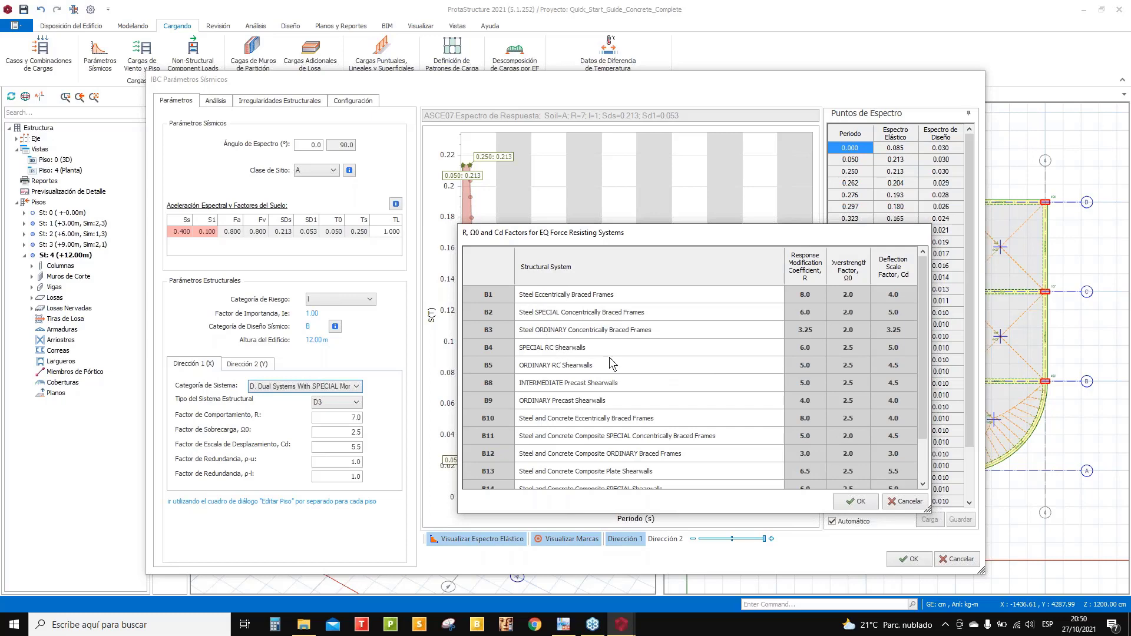
{"action": "scroll", "coordinate": [595, 421], "scroll_direction": "down", "scroll_amount": 1}
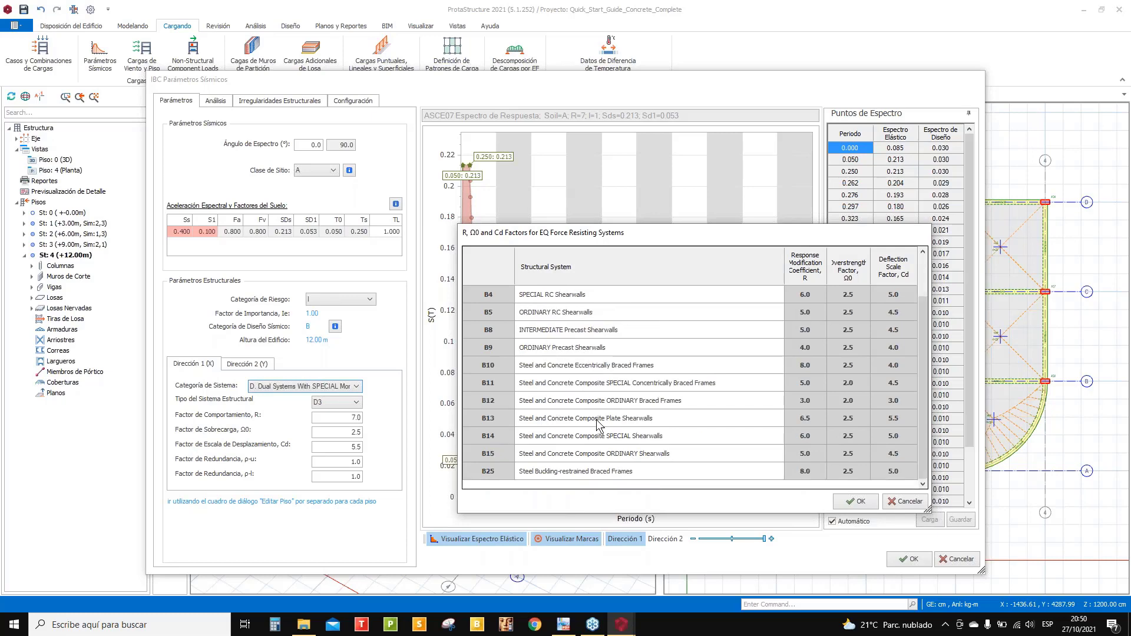
{"action": "scroll", "coordinate": [616, 420], "scroll_direction": "up", "scroll_amount": 1}
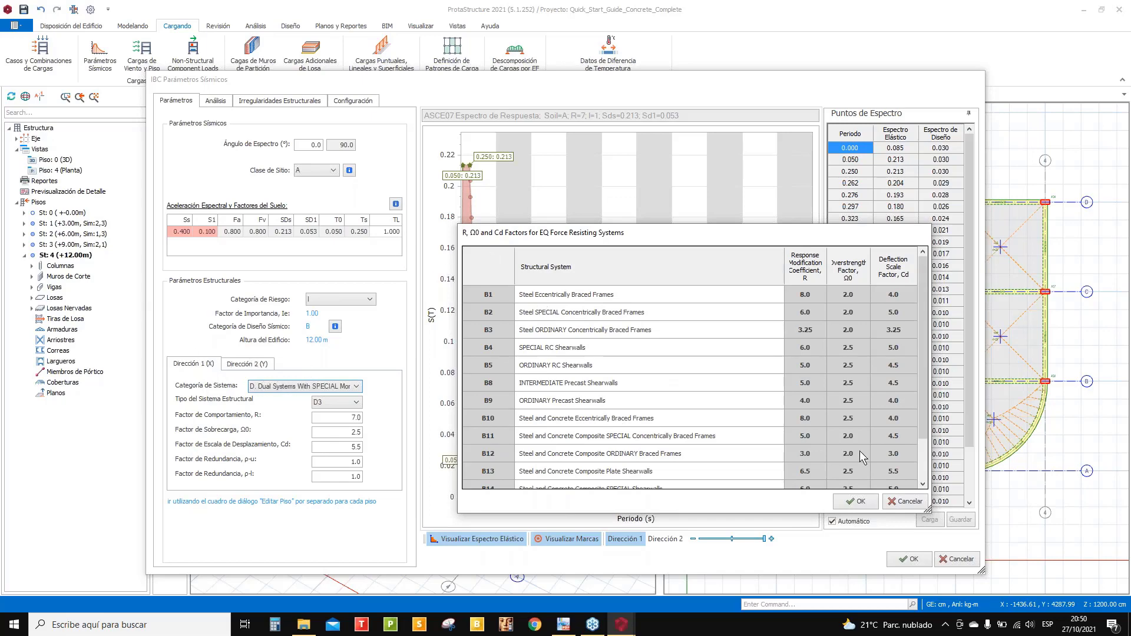
{"action": "left_click", "coordinate": [907, 501]}
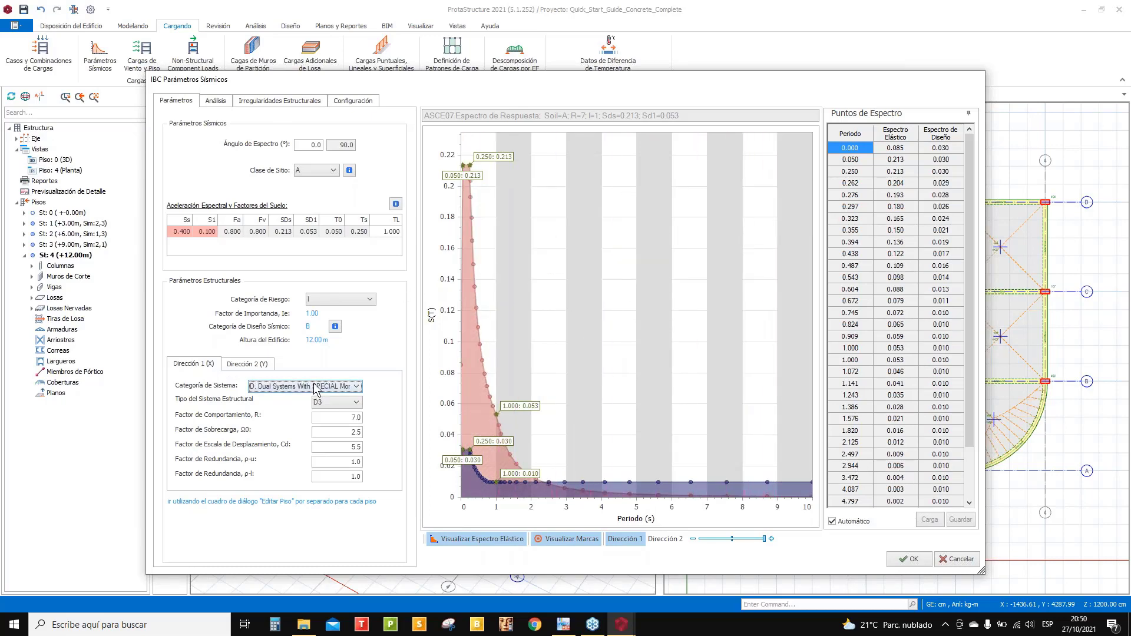
- Set the X-direction system to Bearing Wall Systems, A1 Special RC Shearwall (R 5.0, Cd 5.0)
{"action": "left_click", "coordinate": [234, 369]}
{"action": "left_click", "coordinate": [209, 365]}
{"action": "left_click", "coordinate": [285, 387]}
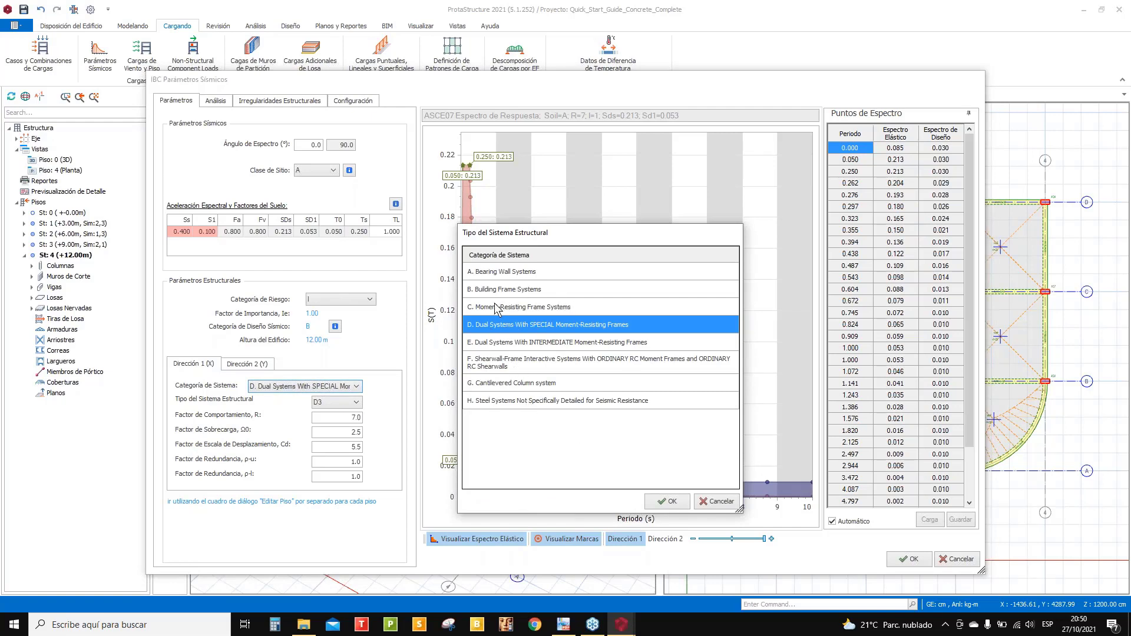
{"action": "left_click", "coordinate": [499, 272]}
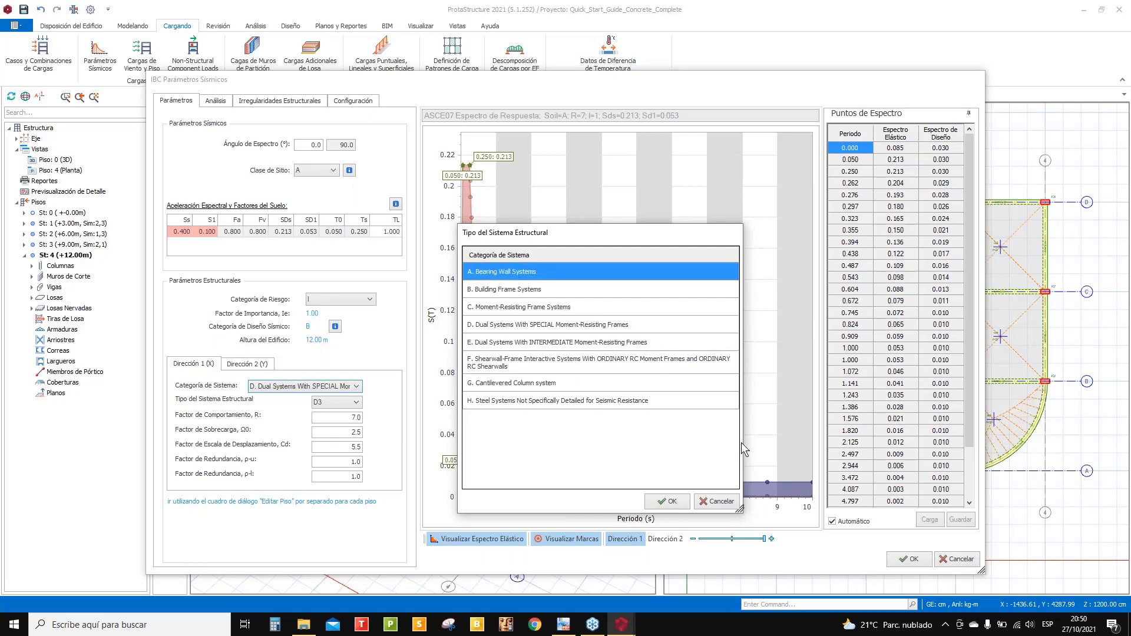
{"action": "left_click", "coordinate": [665, 501]}
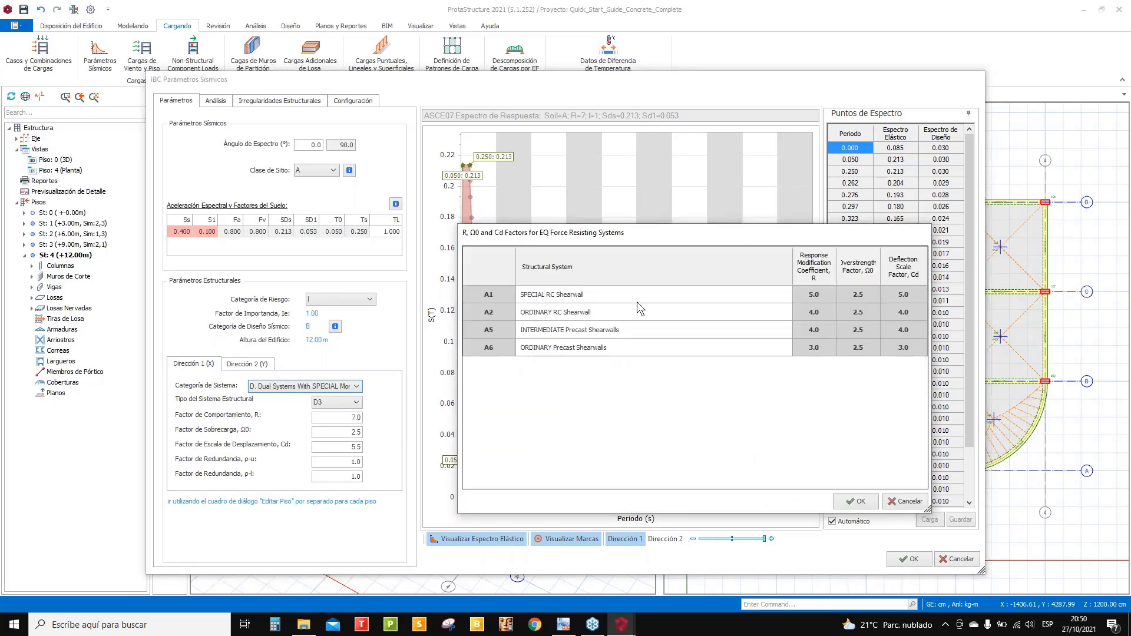
{"action": "left_click", "coordinate": [561, 353]}
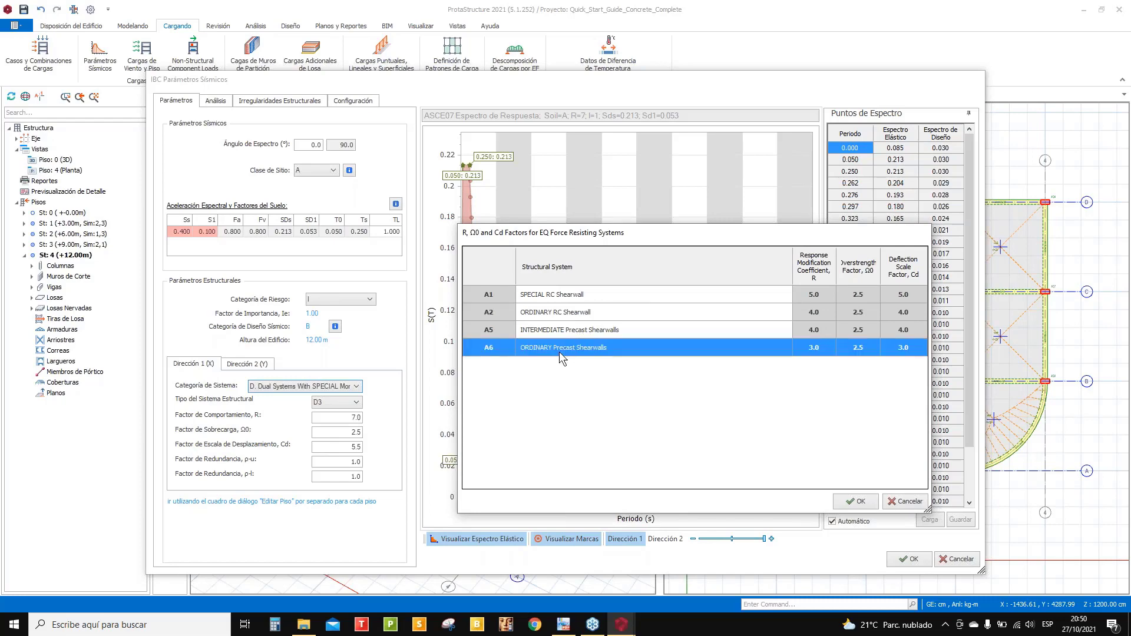
{"action": "left_click", "coordinate": [570, 300]}
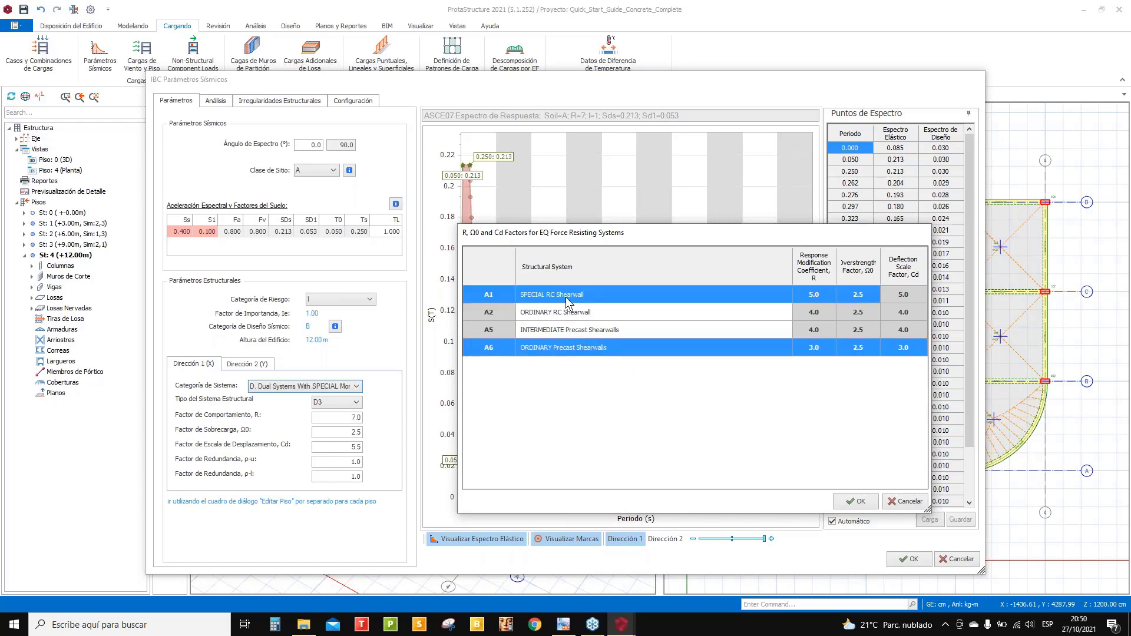
{"action": "left_click", "coordinate": [855, 501]}
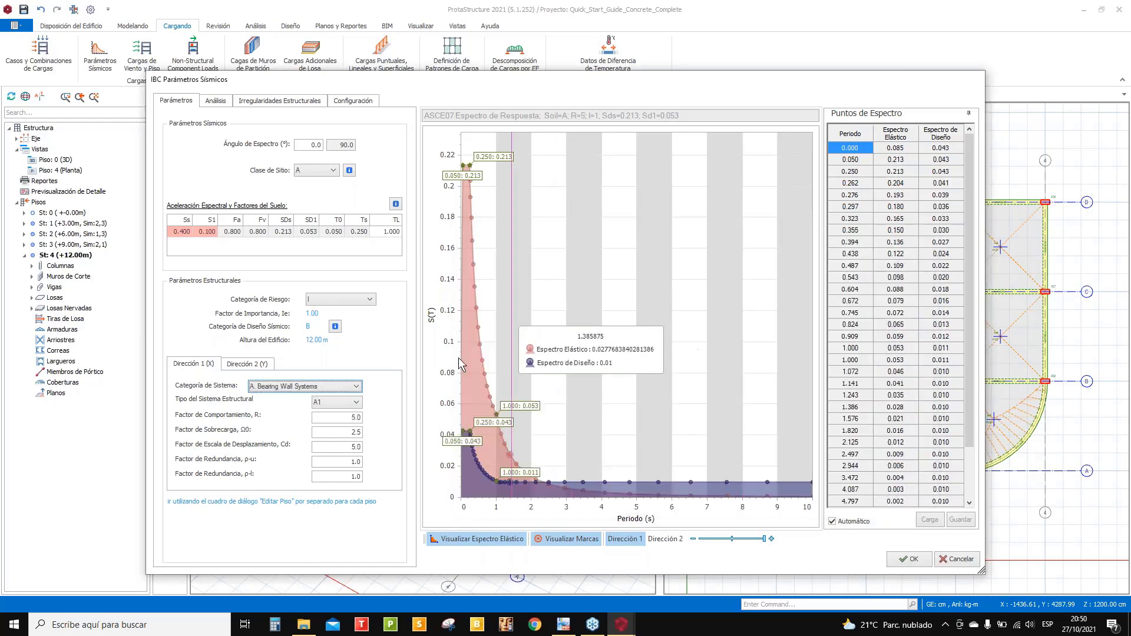
- Set the Y-direction system to Bearing Wall Systems, A1 Special RC Shearwall
{"action": "left_click", "coordinate": [263, 368]}
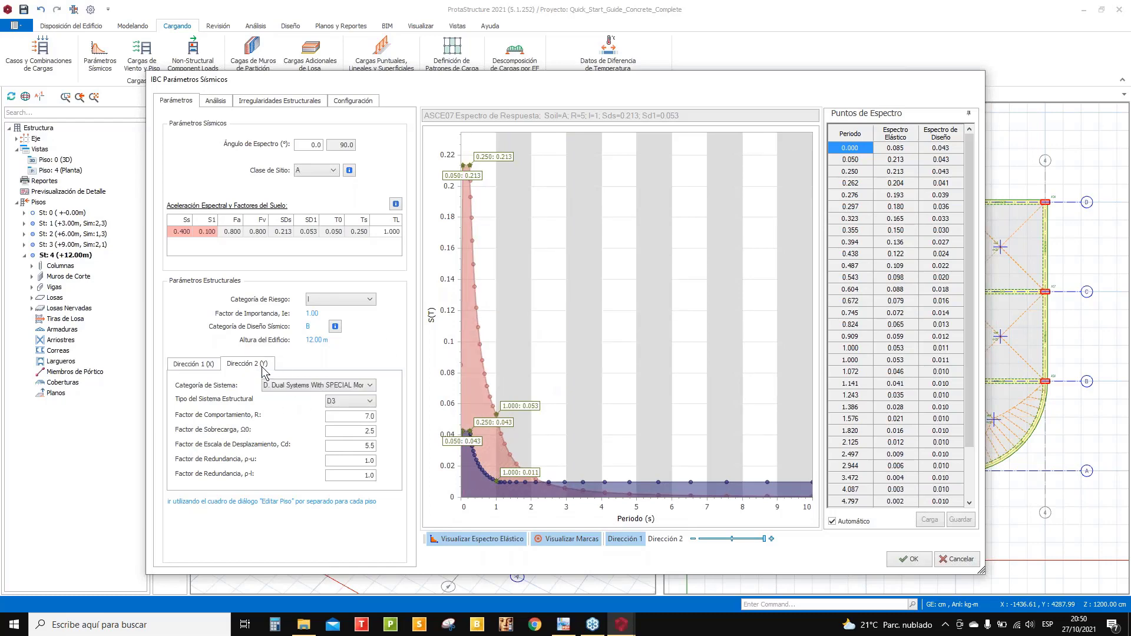
{"action": "left_click", "coordinate": [323, 386]}
{"action": "left_click", "coordinate": [506, 272]}
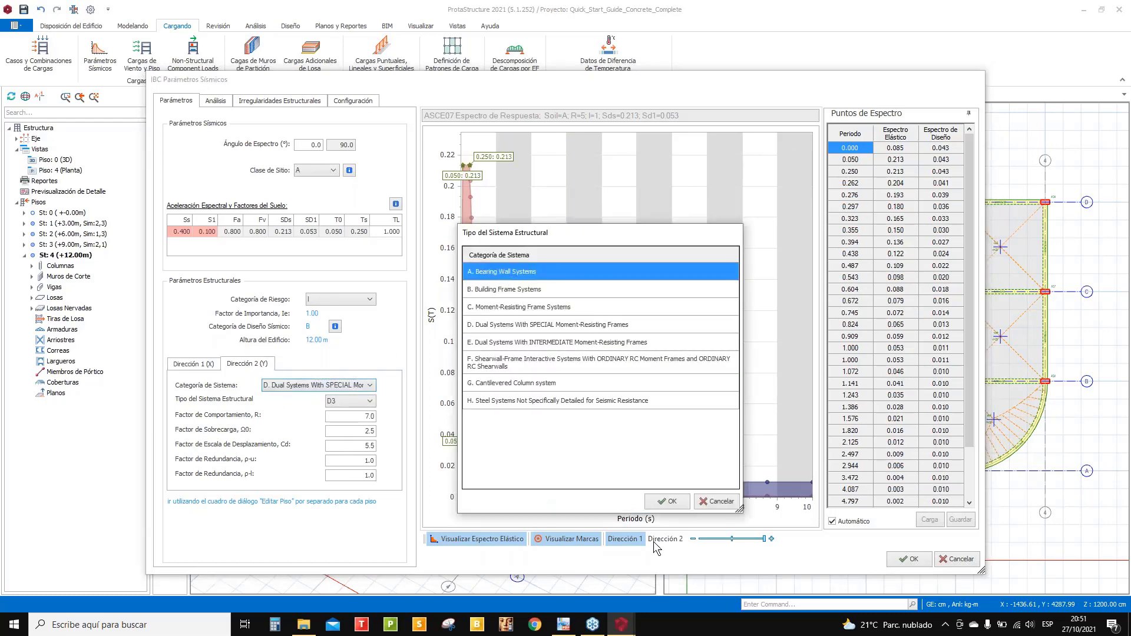
{"action": "left_click", "coordinate": [661, 505]}
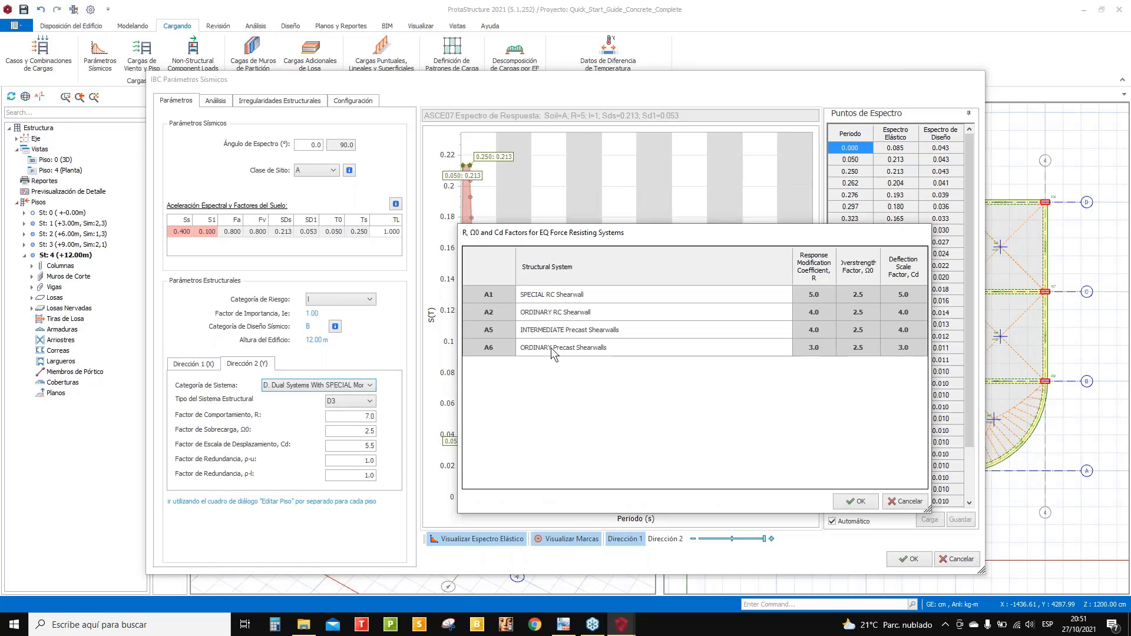
{"action": "left_click", "coordinate": [553, 349]}
{"action": "left_click", "coordinate": [855, 501]}
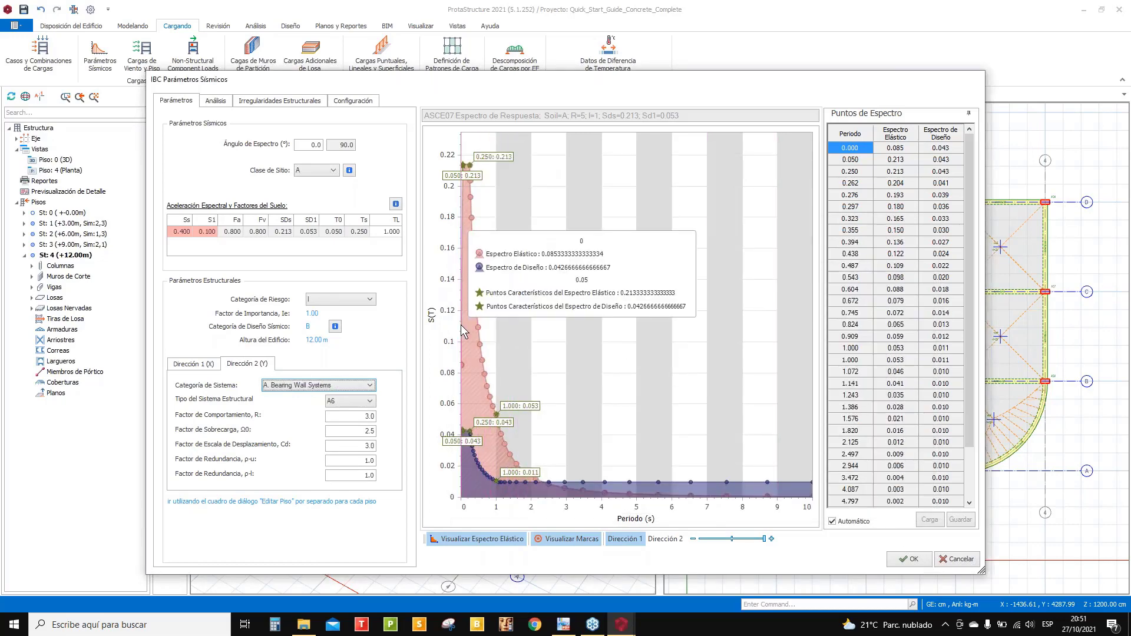
{"action": "left_click", "coordinate": [355, 400]}
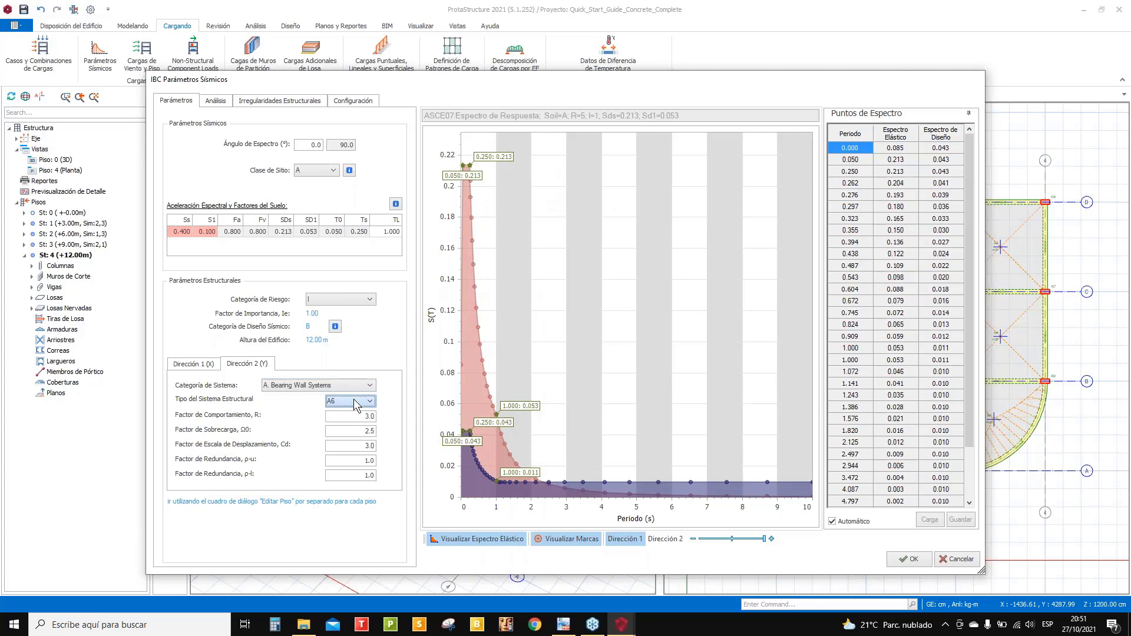
{"action": "left_click", "coordinate": [557, 294]}
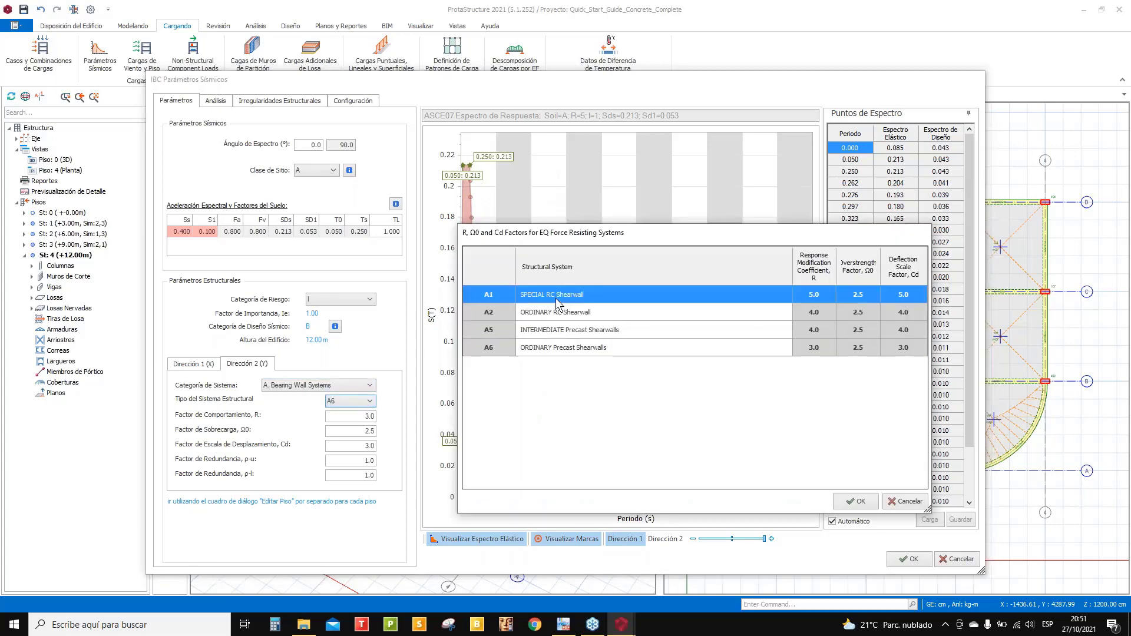
{"action": "left_click", "coordinate": [853, 502]}
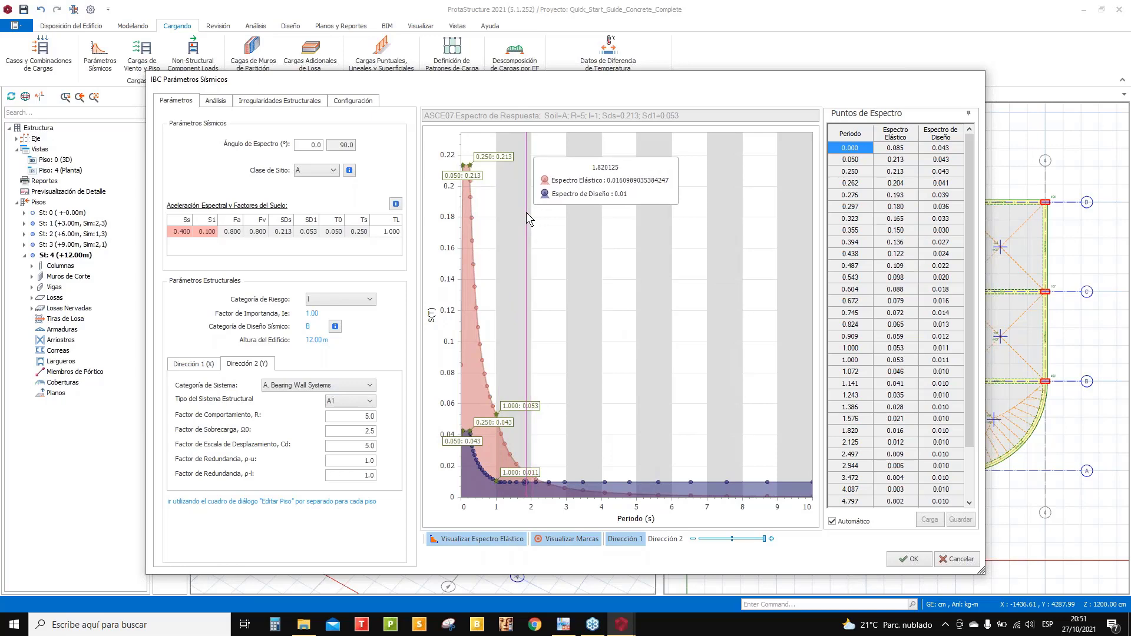
- Set site class E (Soft Soil), giving Sds 0.528 and Sd1 0.280
{"action": "left_click", "coordinate": [328, 174]}
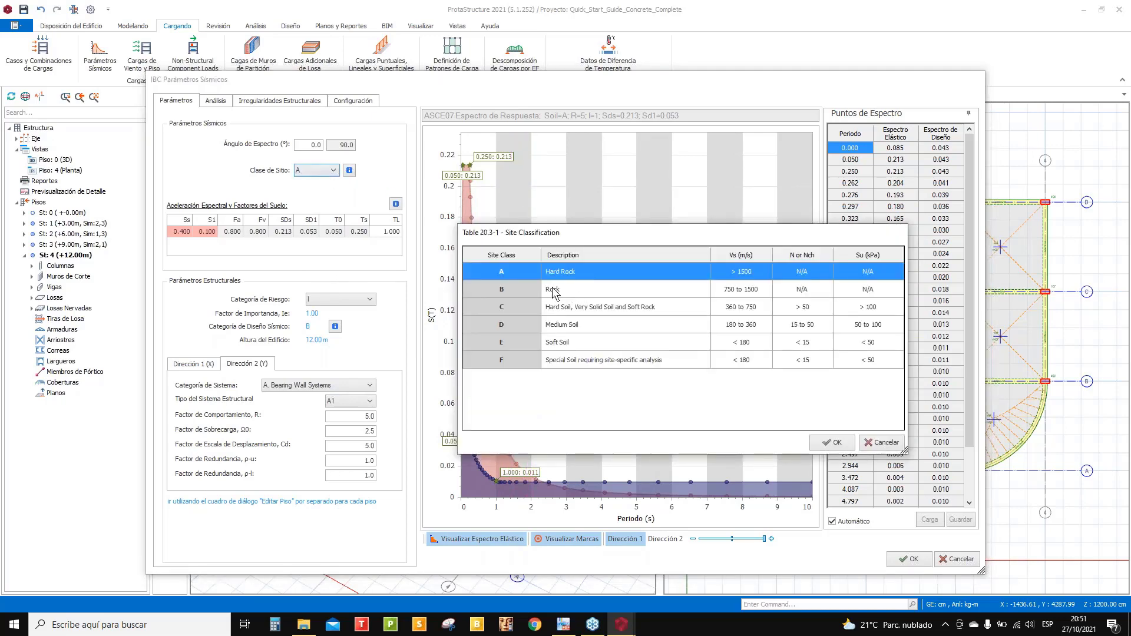
{"action": "left_click", "coordinate": [569, 341]}
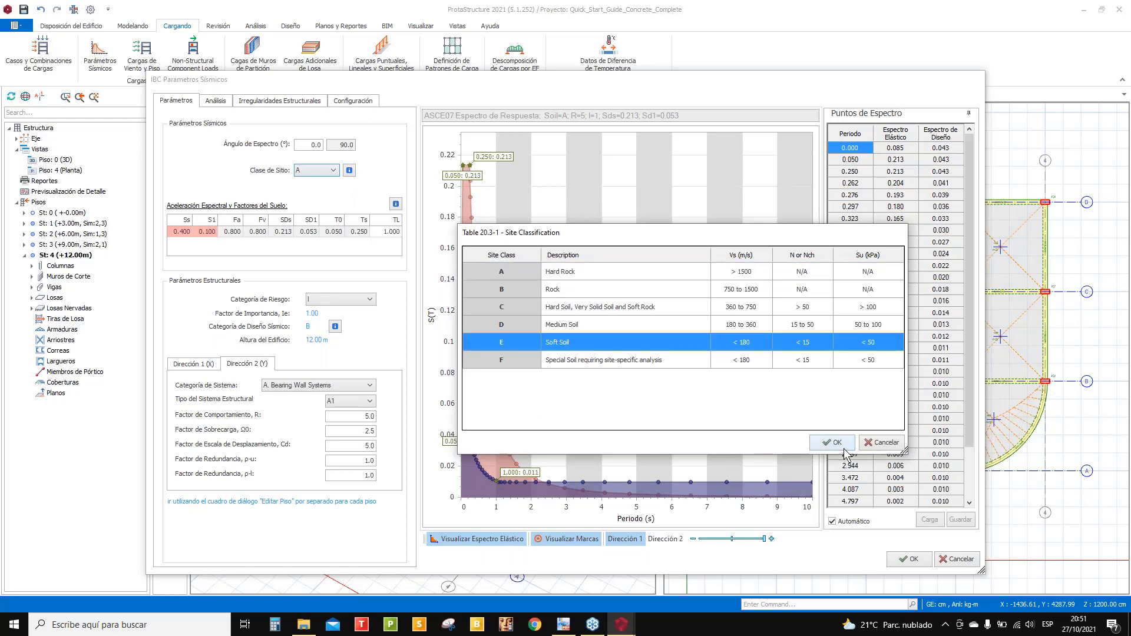
{"action": "left_click", "coordinate": [828, 442]}
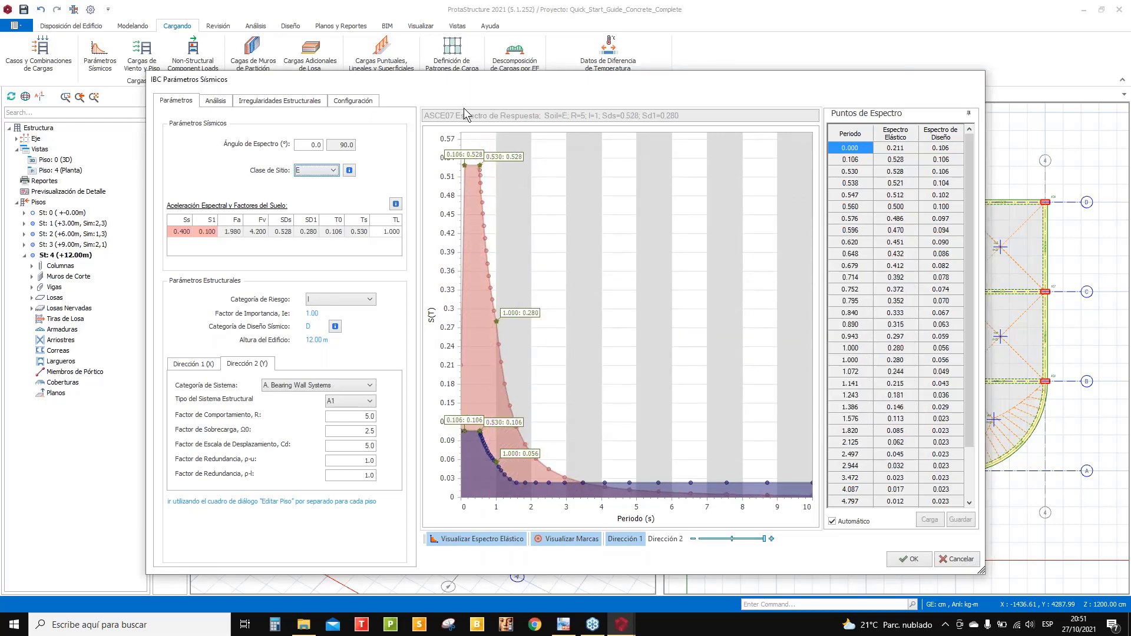
{"action": "left_click", "coordinate": [348, 303]}
- Choose seismic risk category II and turn off the automatic response spectrum
{"action": "left_click", "coordinate": [348, 304]}
{"action": "left_click", "coordinate": [534, 308]}
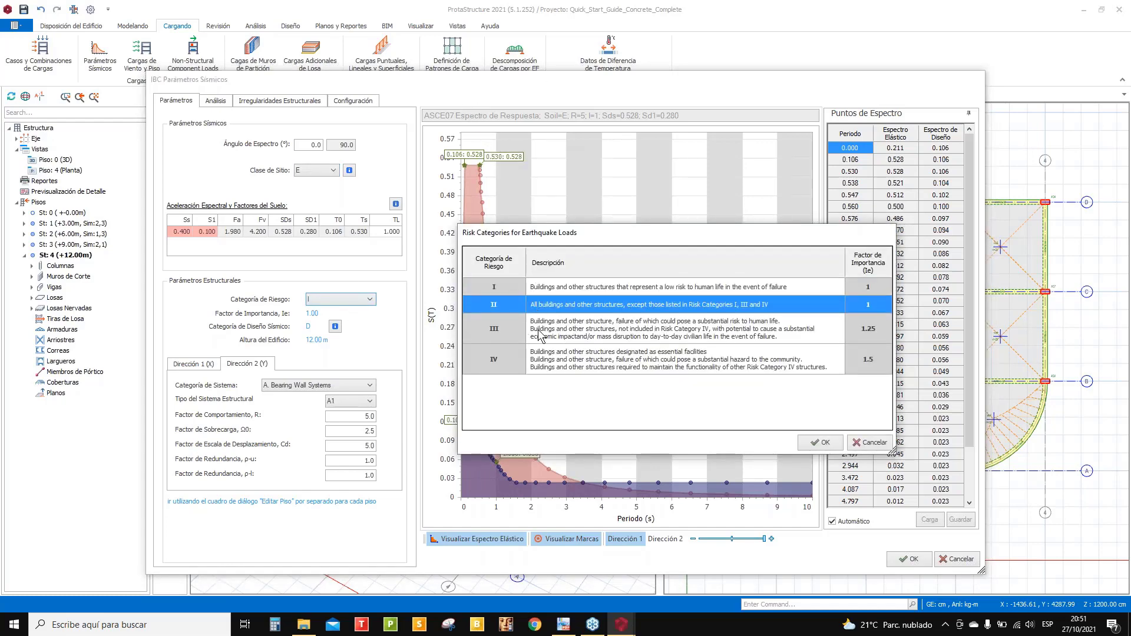
{"action": "left_click", "coordinate": [819, 442]}
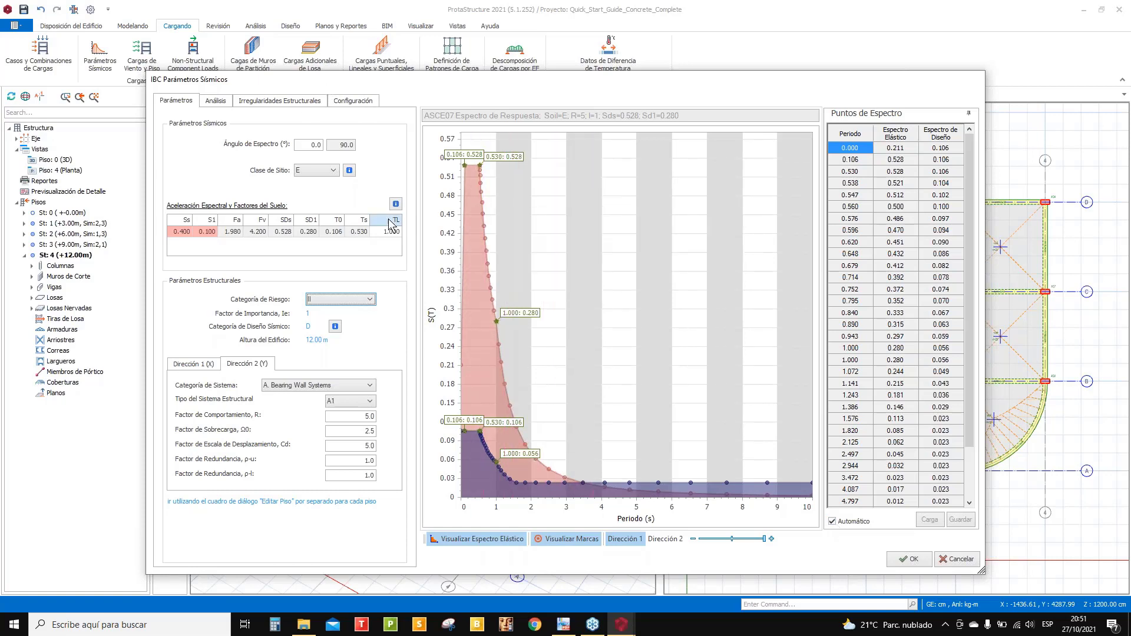
{"action": "left_click", "coordinate": [832, 521]}
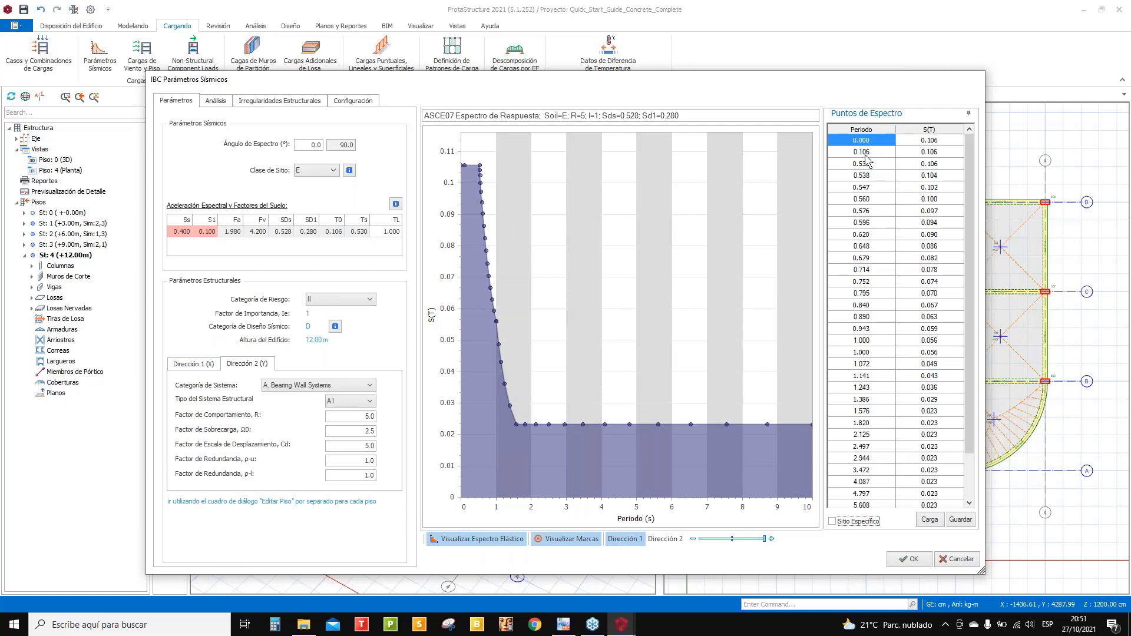
- Scroll through the site-specific S(T) table, then cancel the seismic parameter changes
{"action": "left_click", "coordinate": [932, 143]}
{"action": "scroll", "coordinate": [928, 492], "scroll_direction": "down", "scroll_amount": 4}
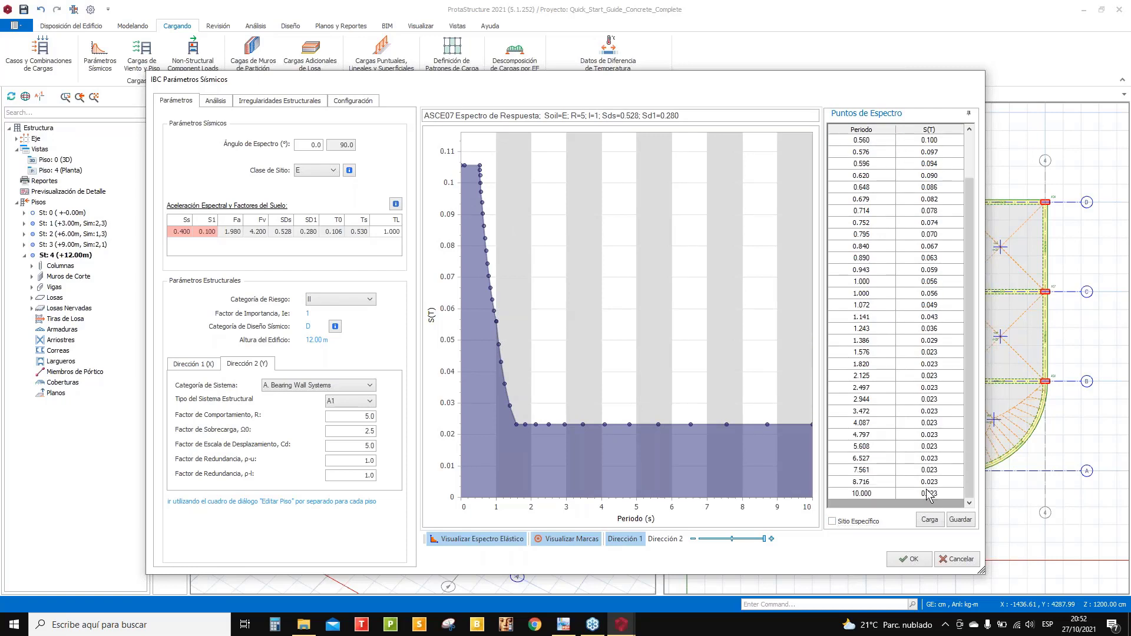
{"action": "scroll", "coordinate": [929, 495], "scroll_direction": "up", "scroll_amount": 2}
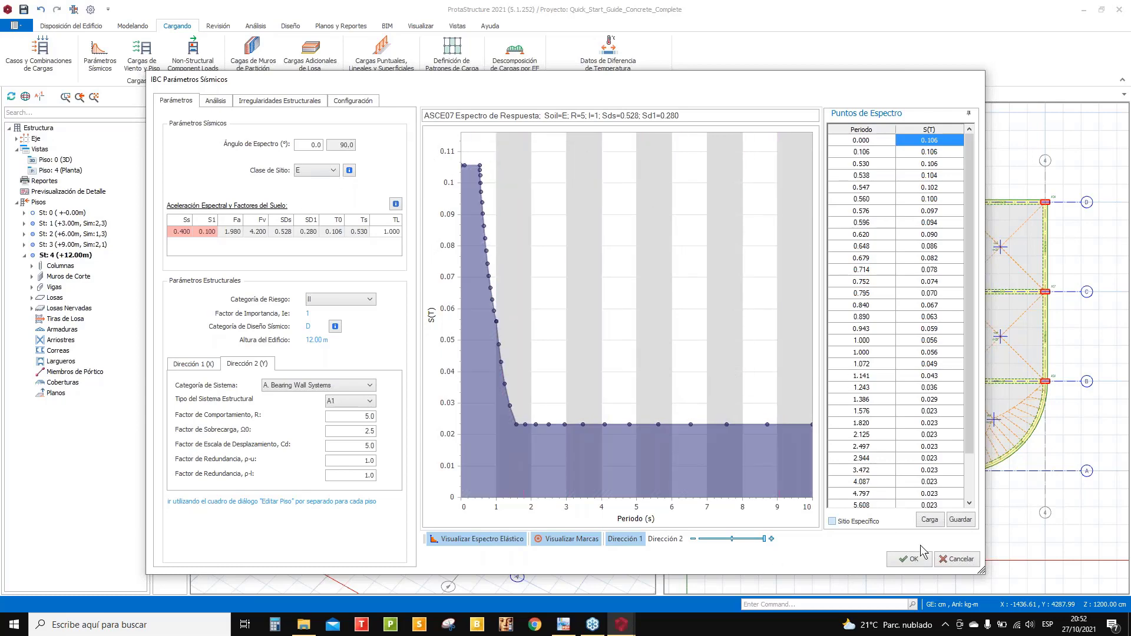
{"action": "left_click", "coordinate": [955, 559]}
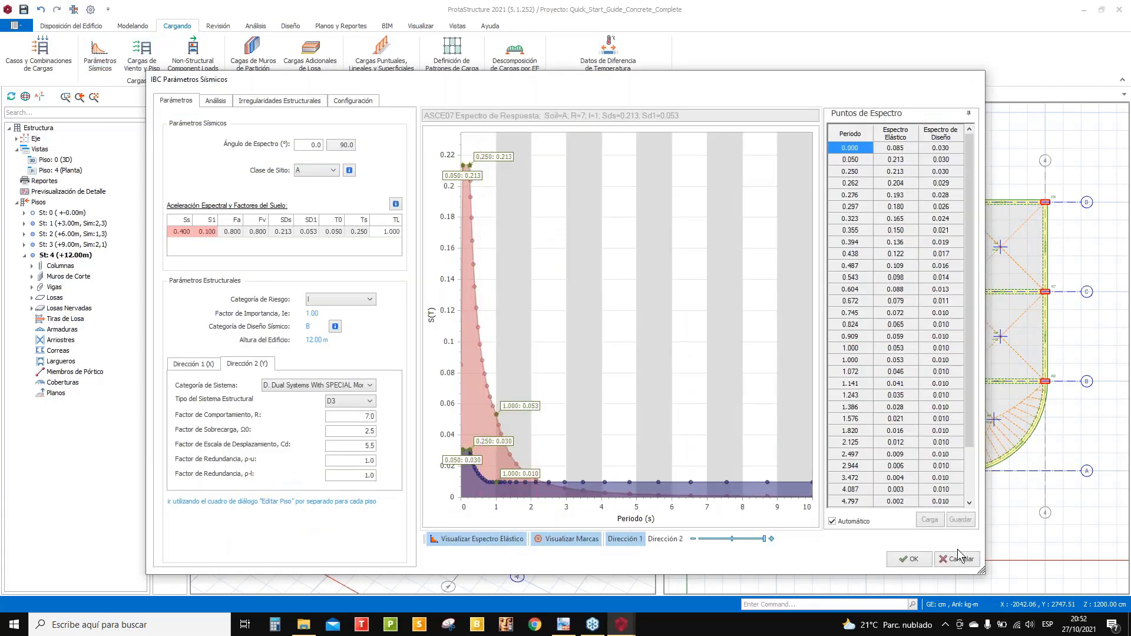
- Toggle Automático off and back on, then close IBC Parámetros Sísmicos without saving
{"action": "left_click", "coordinate": [833, 521]}
{"action": "left_click", "coordinate": [832, 521]}
{"action": "left_click", "coordinate": [957, 562]}
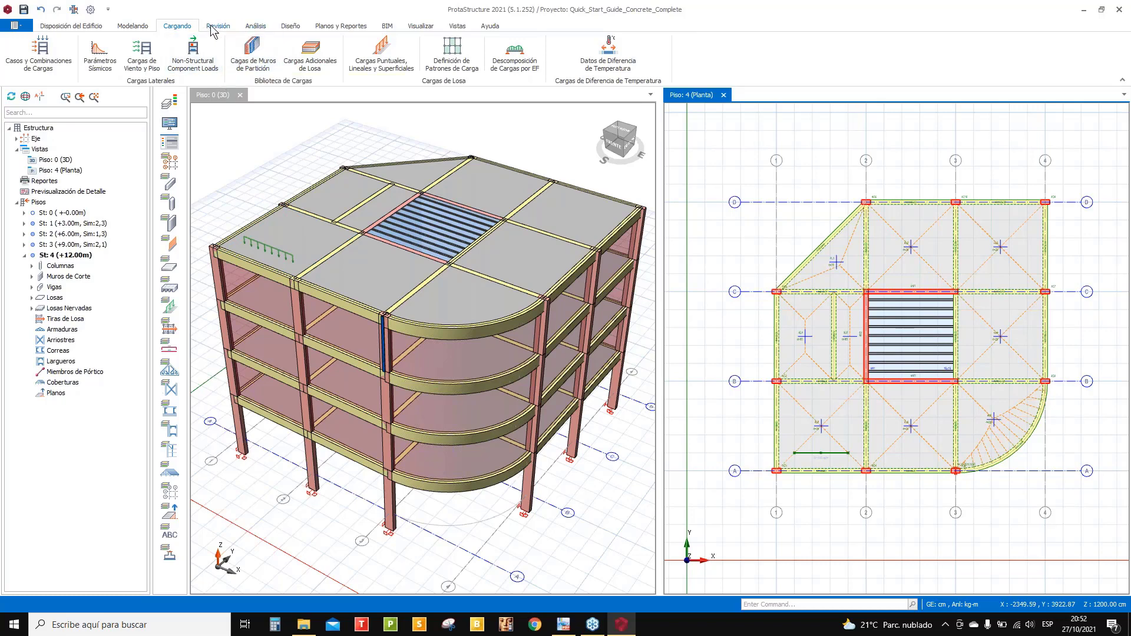
- Open Análisis del Edificio and its material list showing C30/37 concrete and Grade 500 rebar
{"action": "left_click", "coordinate": [255, 27]}
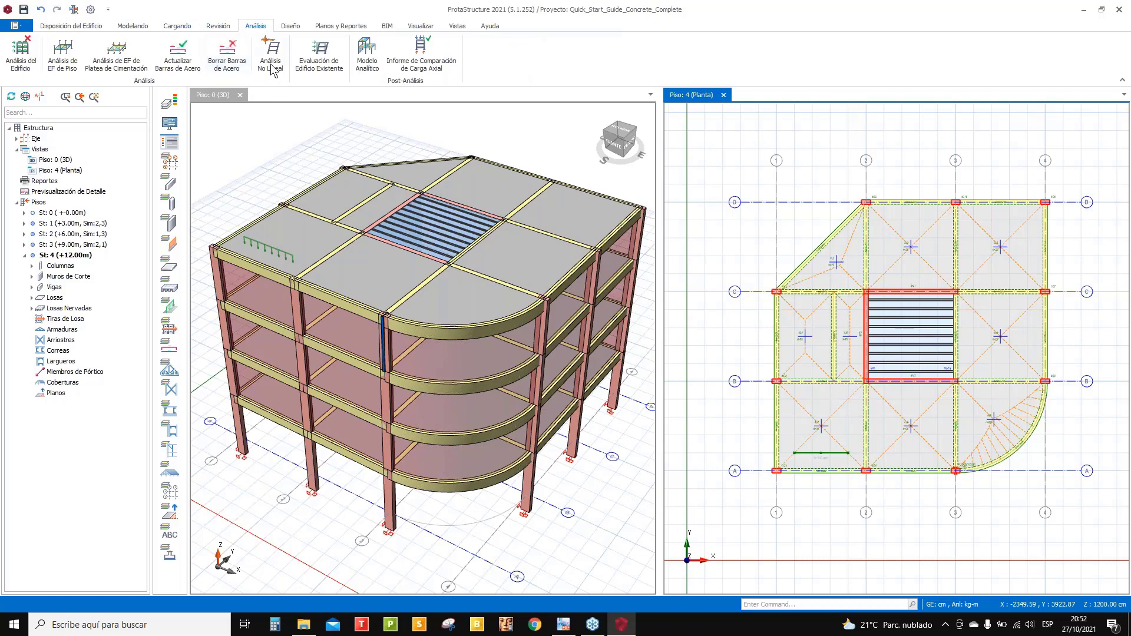
{"action": "left_click", "coordinate": [20, 54]}
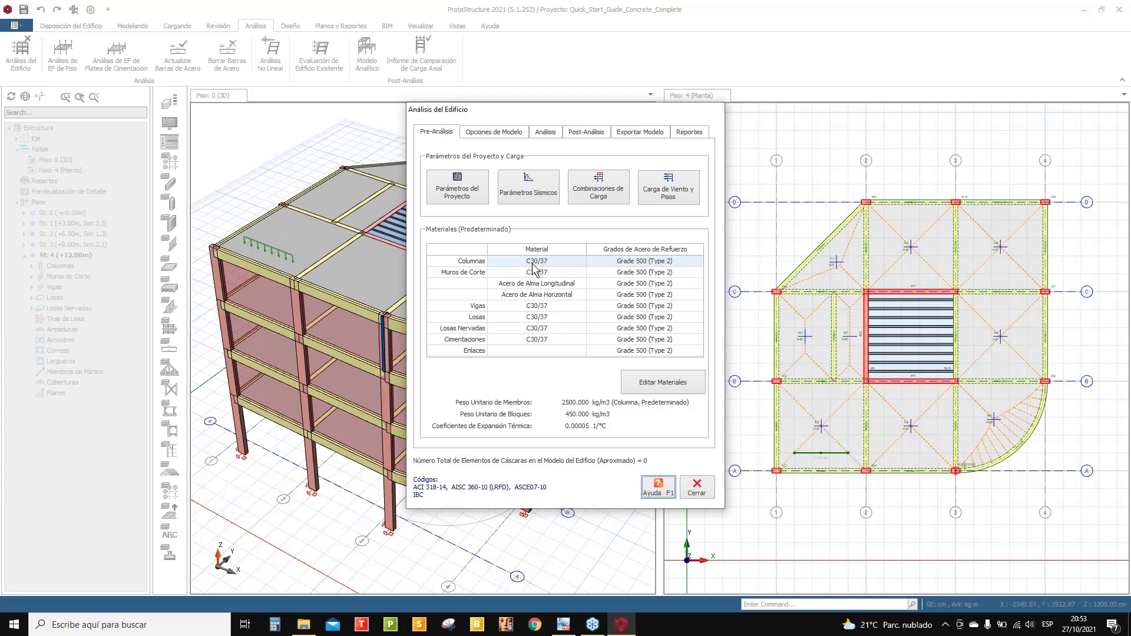
{"action": "left_click", "coordinate": [662, 383]}
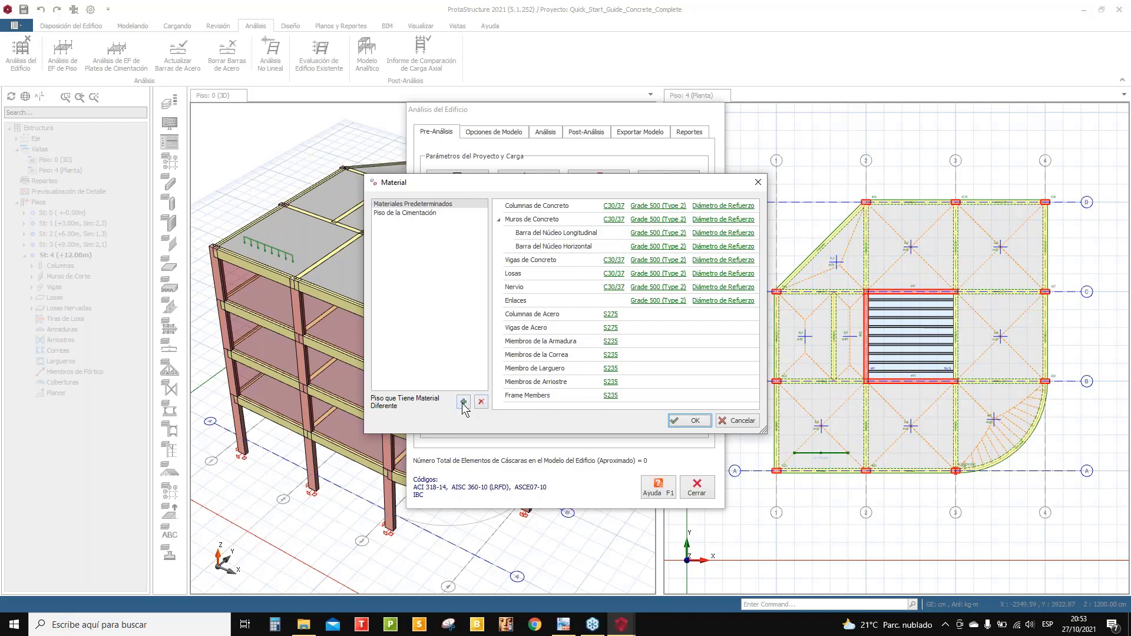
- Copy the column C30/37 concrete as f'c=210kg/cm2 with E 2170000 t/m2
{"action": "left_click", "coordinate": [616, 209]}
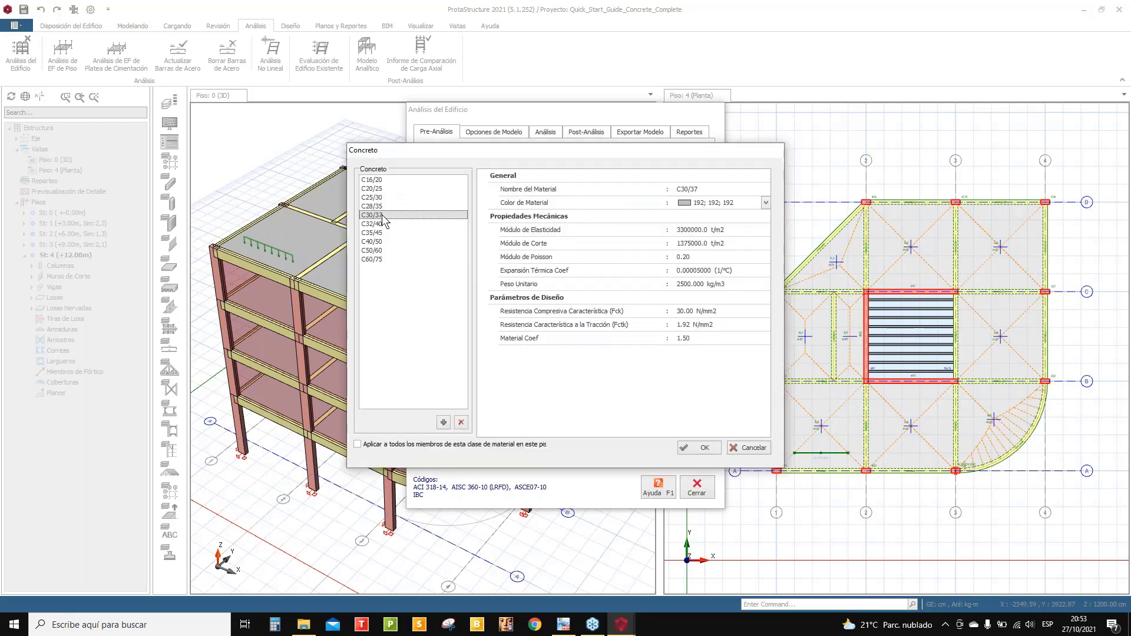
{"action": "left_click", "coordinate": [444, 423]}
{"action": "left_click", "coordinate": [720, 189]}
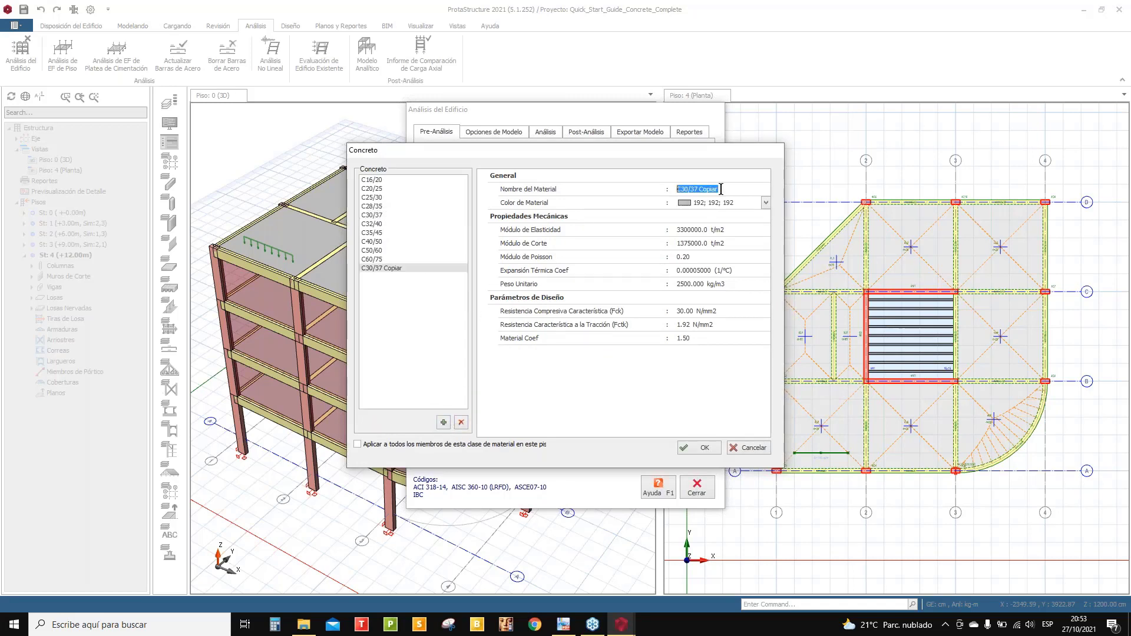
{"action": "type", "text": "f'c=210kg/cm2"}
{"action": "left_click", "coordinate": [694, 230]}
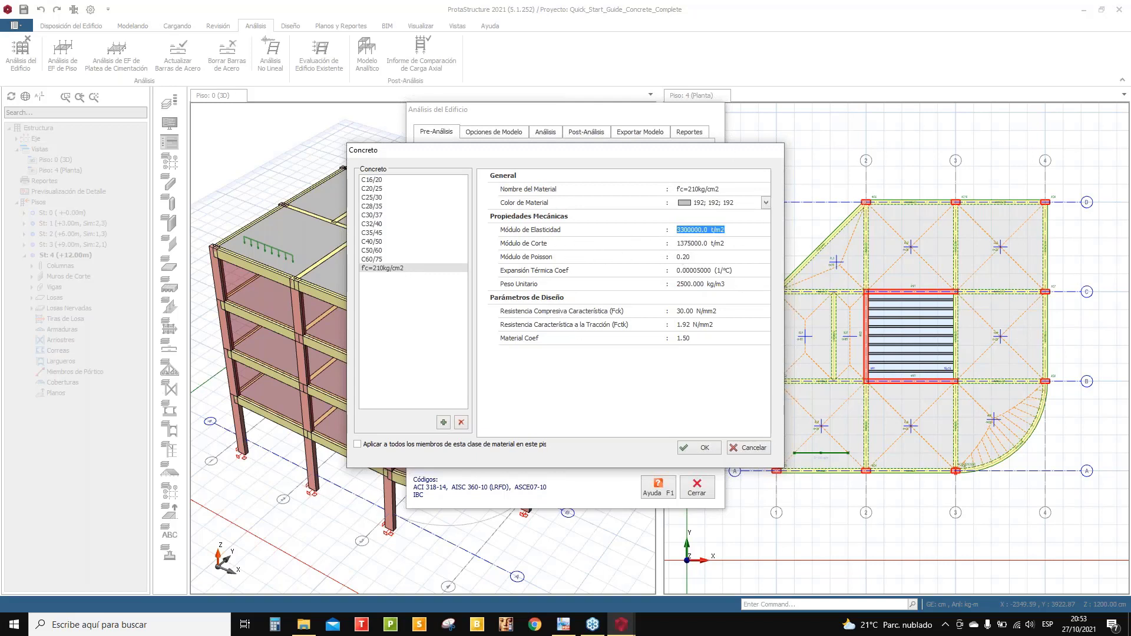
{"action": "left_click", "coordinate": [677, 230]}
{"action": "key", "text": "Delete"}
{"action": "key", "text": "Delete"}
{"action": "type", "text": "21"}
{"action": "key", "text": "Delete"}
{"action": "type", "text": "7"}
- Set its shear modulus, Poisson 0.15, unit weight 2400 kg/m3 and Fck 21 N/mm2, then accept
{"action": "left_click", "coordinate": [677, 243]}
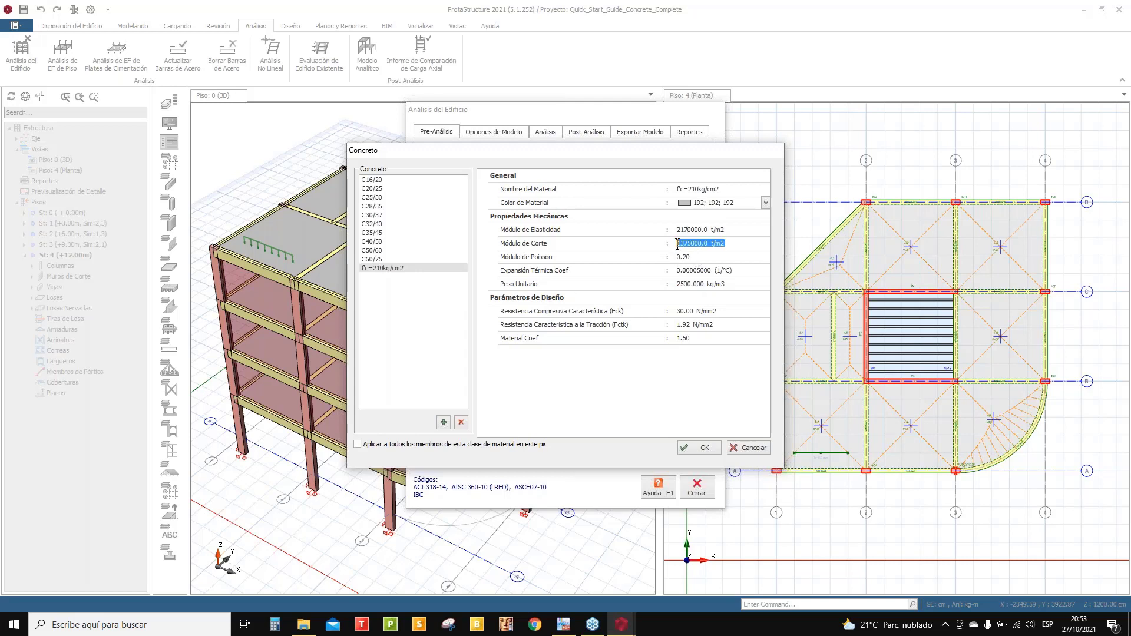
{"action": "left_click_drag", "start_coordinate": [677, 244], "coordinate": [688, 244]}
{"action": "type", "text": "85"}
{"action": "left_click", "coordinate": [691, 259]}
{"action": "left_click", "coordinate": [701, 283]}
{"action": "left_click", "coordinate": [699, 334]}
{"action": "left_click", "coordinate": [685, 284]}
{"action": "key", "text": "BackSpace"}
{"action": "type", "text": "4"}
{"action": "left_click", "coordinate": [690, 314]}
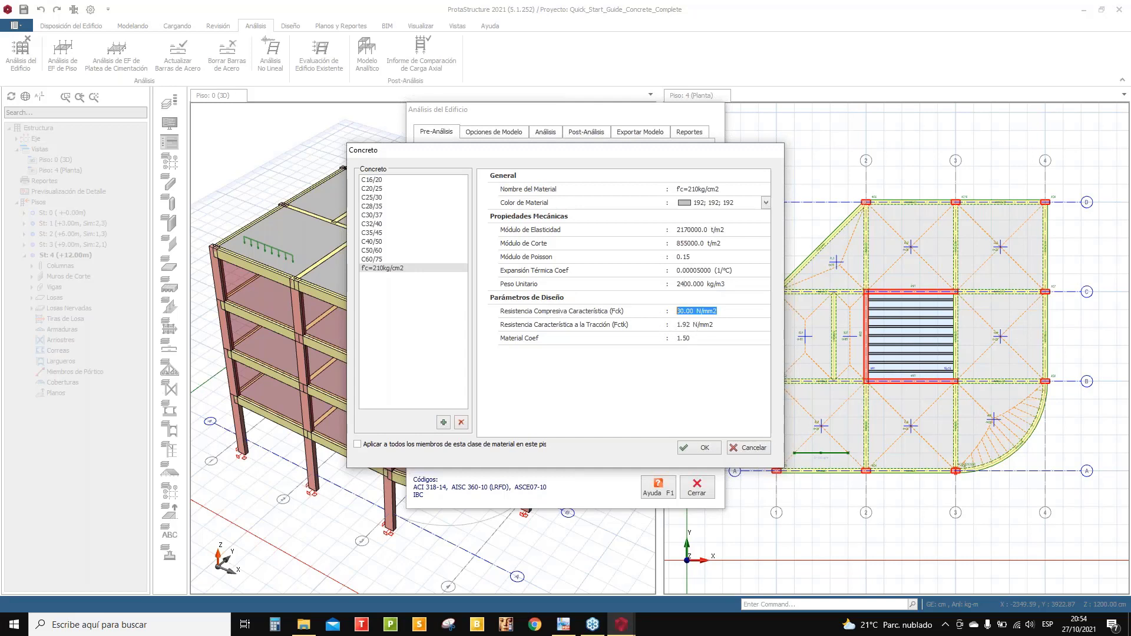
{"action": "type", "text": "21"}
{"action": "left_click", "coordinate": [710, 448]}
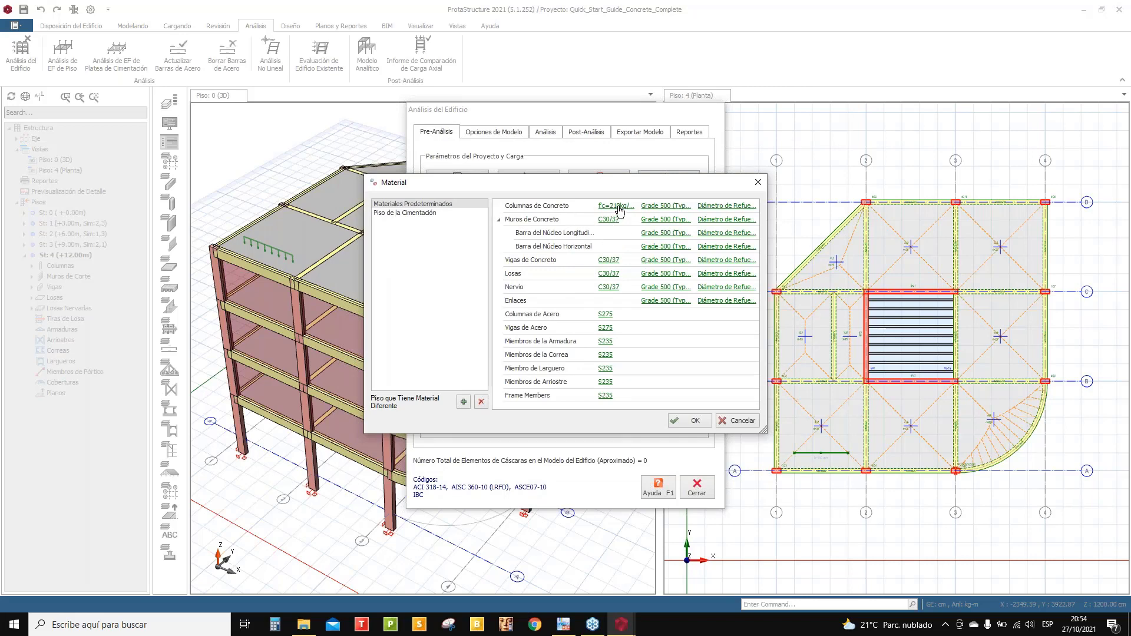
{"action": "left_click", "coordinate": [618, 206]}
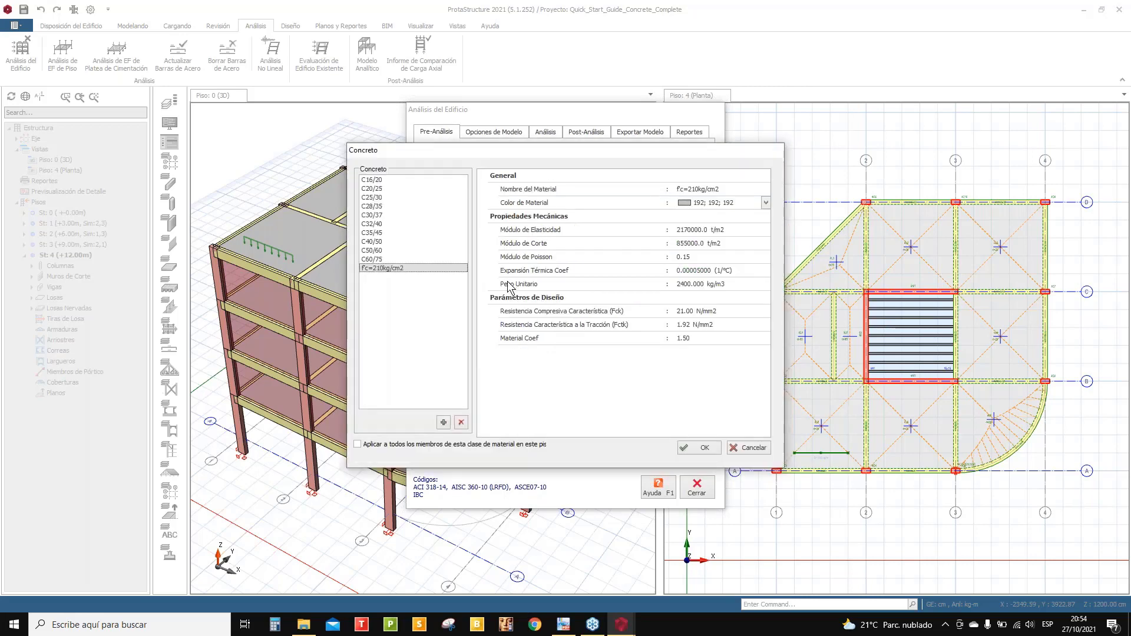
- Apply the f'c=210kg/cm2 concrete to every concrete member class and confirm
{"action": "left_click_drag", "start_coordinate": [522, 154], "coordinate": [953, 146]}
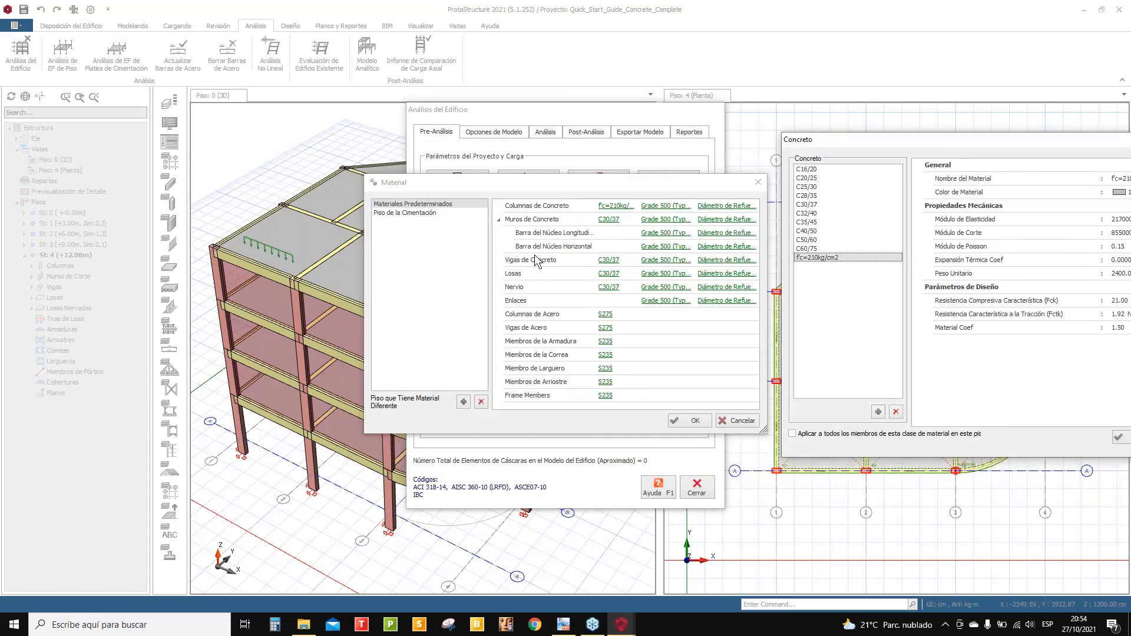
{"action": "left_click_drag", "start_coordinate": [891, 144], "coordinate": [846, 94]}
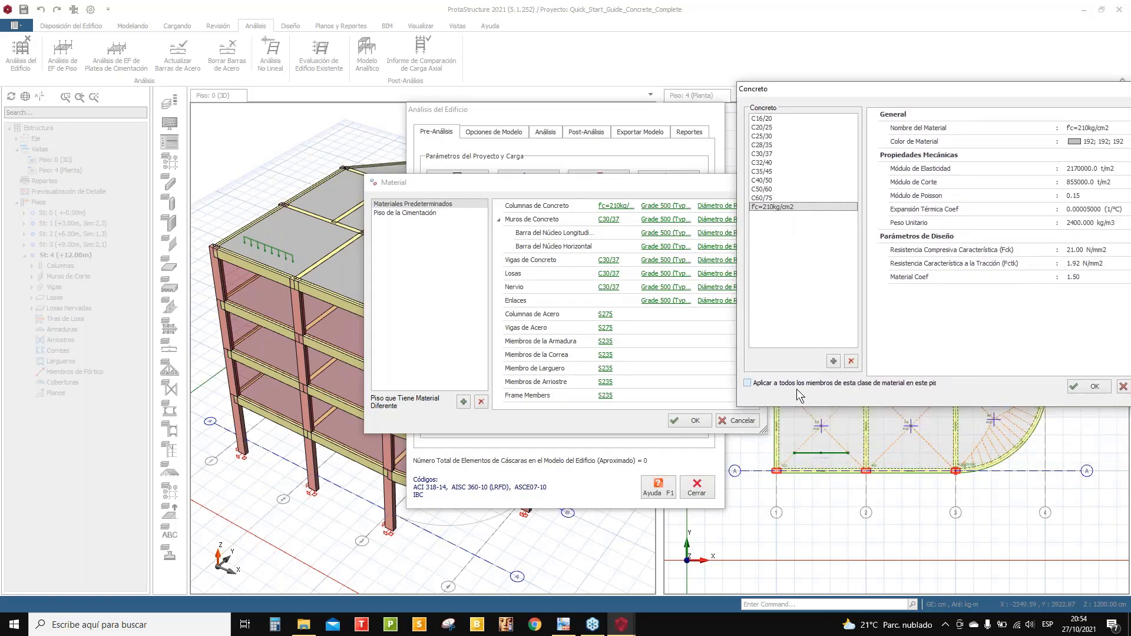
{"action": "left_click", "coordinate": [748, 383]}
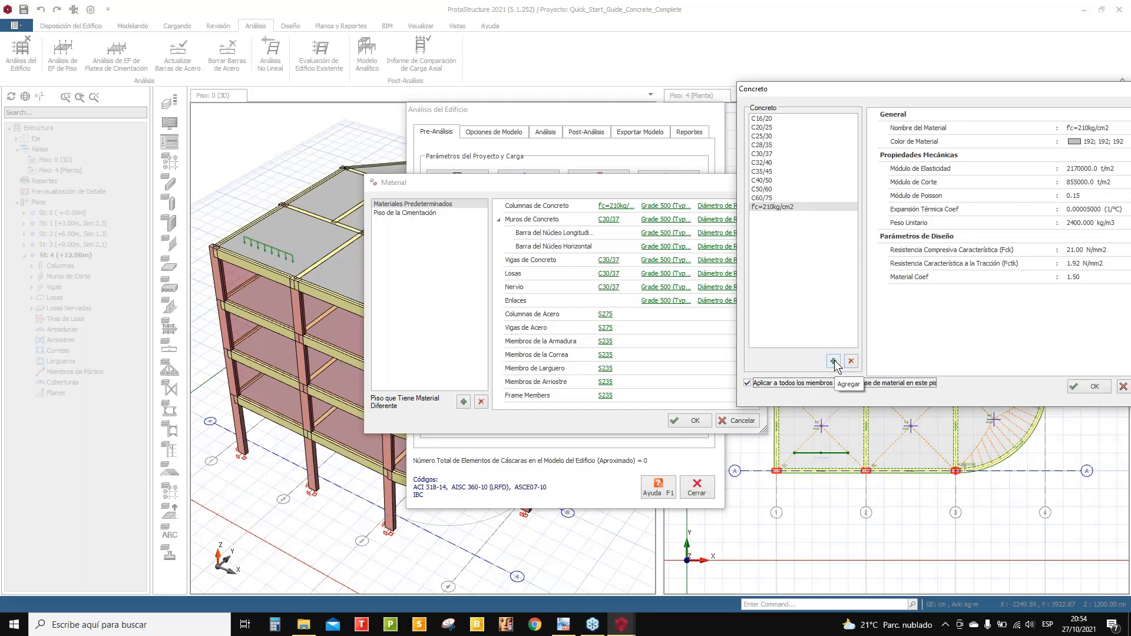
{"action": "left_click", "coordinate": [1093, 387]}
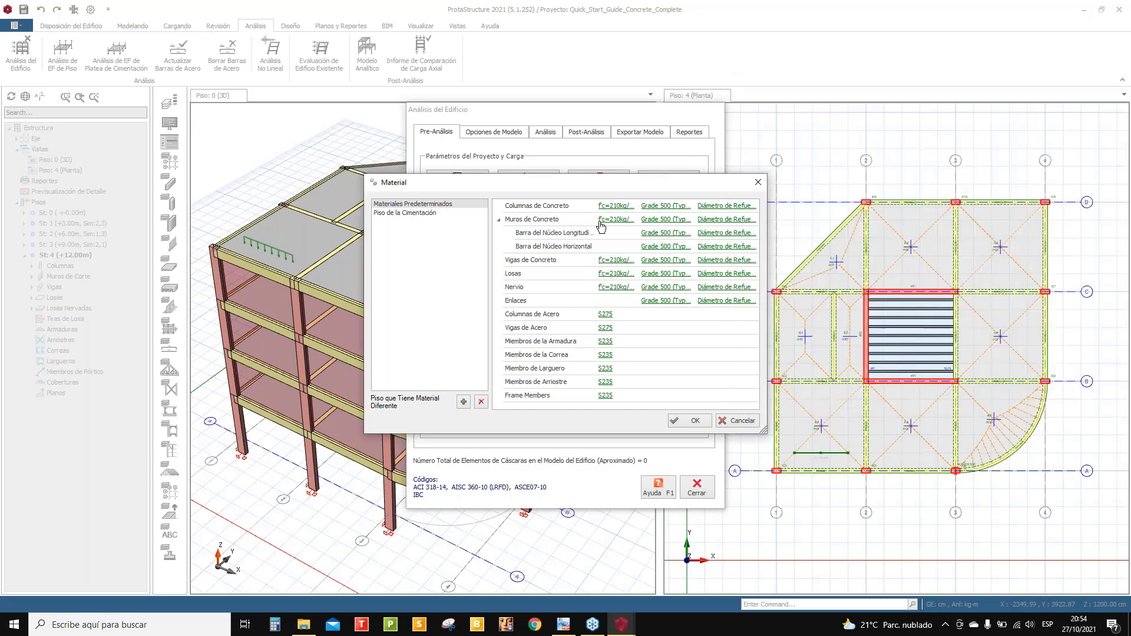
{"action": "left_click_drag", "start_coordinate": [598, 186], "coordinate": [439, 162]}
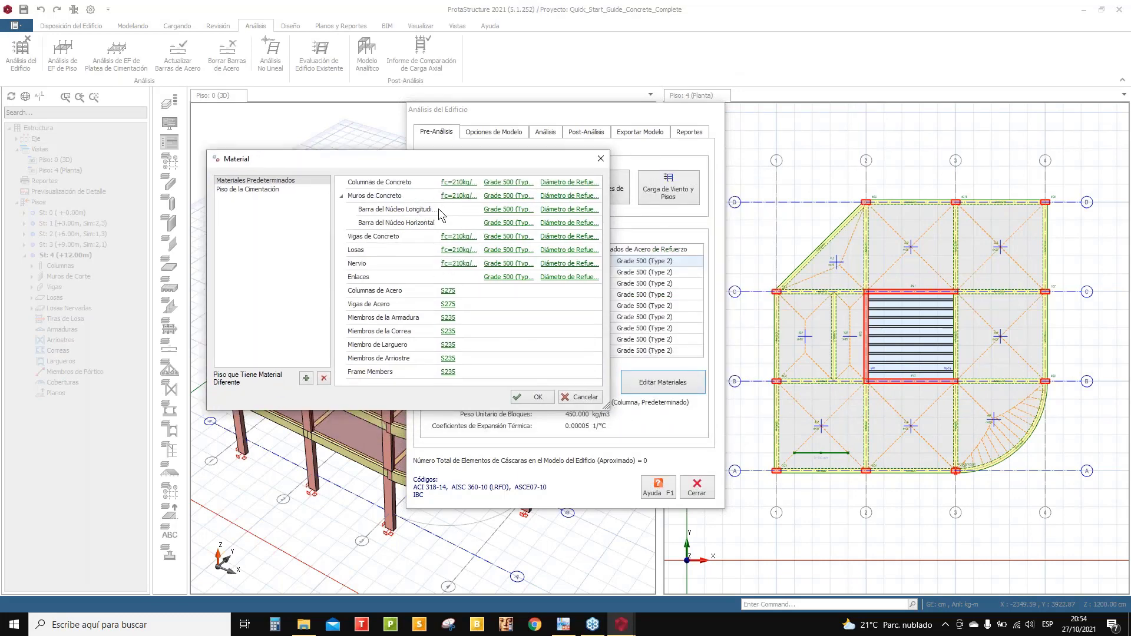
- Copy the Grade 500 (Type 2) reinforcement steel and rename the copy 'fy=4200kg/cm2'
{"action": "left_click", "coordinate": [508, 183]}
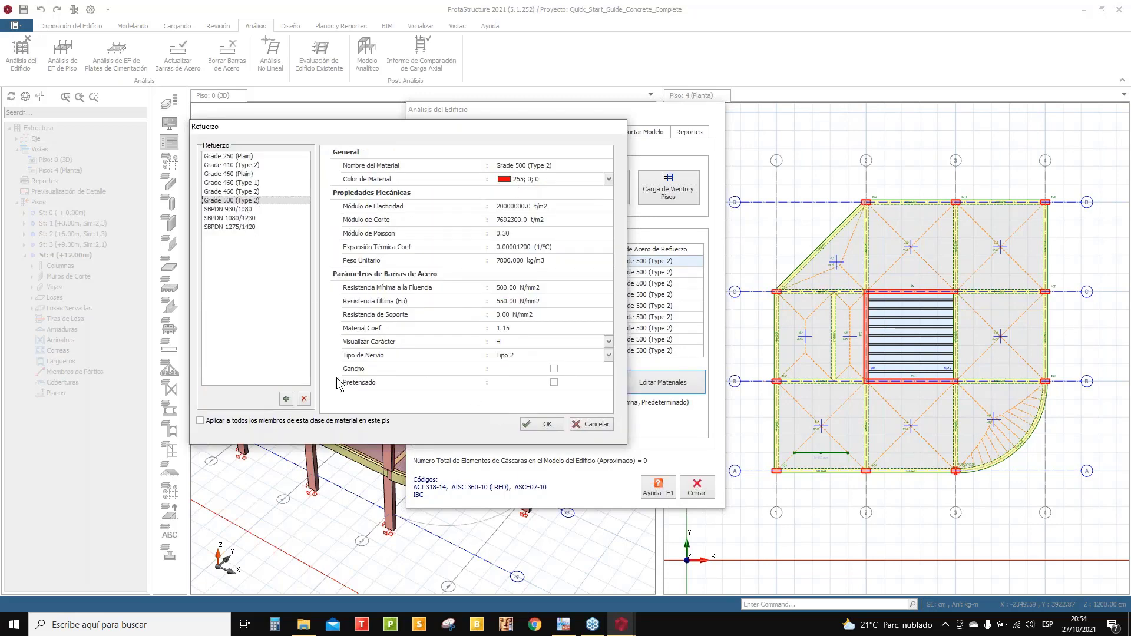
{"action": "left_click", "coordinate": [286, 398]}
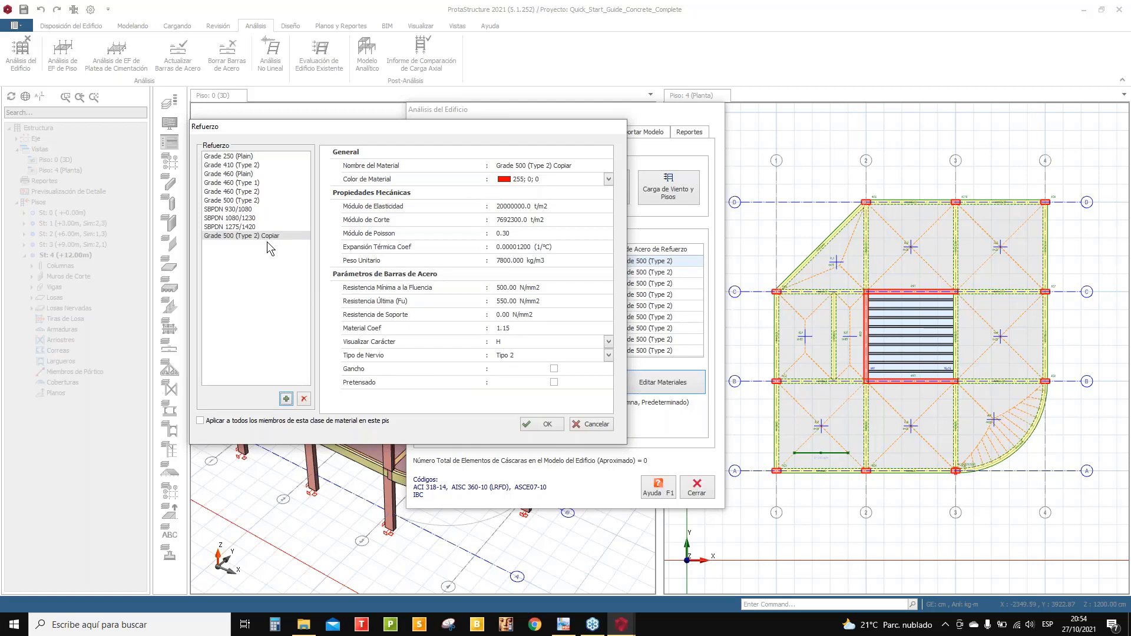
{"action": "left_click", "coordinate": [574, 169]}
{"action": "left_click", "coordinate": [574, 169]}
{"action": "left_click_drag", "start_coordinate": [575, 167], "coordinate": [478, 162]}
{"action": "type", "text": "fy=4200kg/cm2"}
- Give fy=4200kg/cm2 unit weight 7850 and yield strength 420, then apply it to all reinforcement
{"action": "left_click", "coordinate": [505, 261]}
{"action": "left_click", "coordinate": [505, 261]}
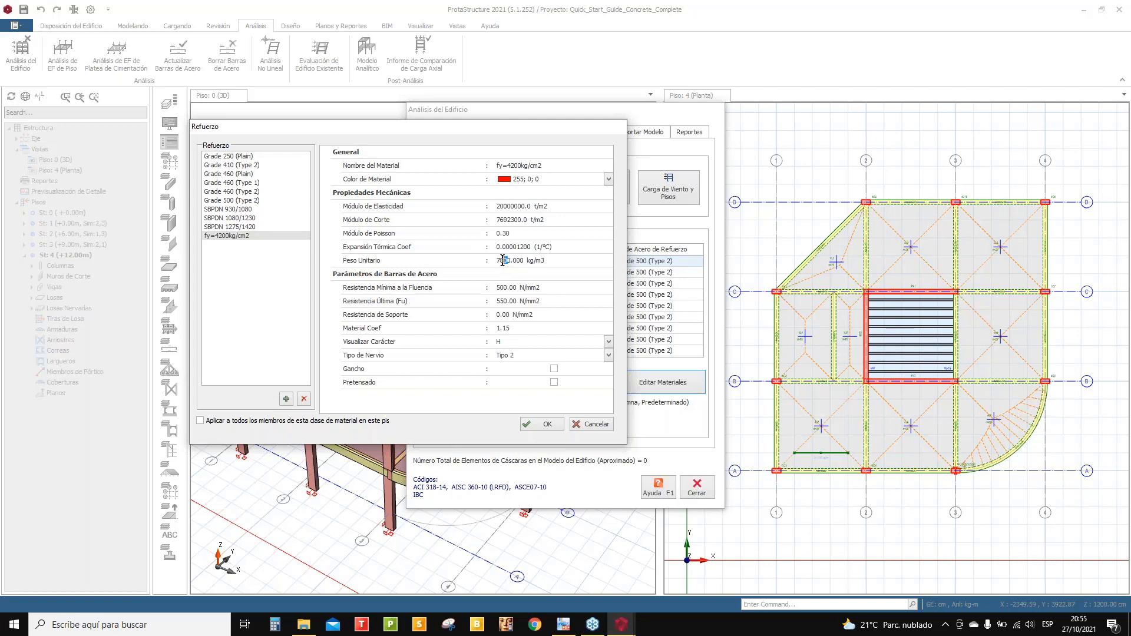
{"action": "type", "text": "5"}
{"action": "left_click", "coordinate": [499, 288]}
{"action": "left_click_drag", "start_coordinate": [498, 287], "coordinate": [502, 286]}
{"action": "type", "text": "42"}
{"action": "left_click_drag", "start_coordinate": [330, 129], "coordinate": [812, 146]}
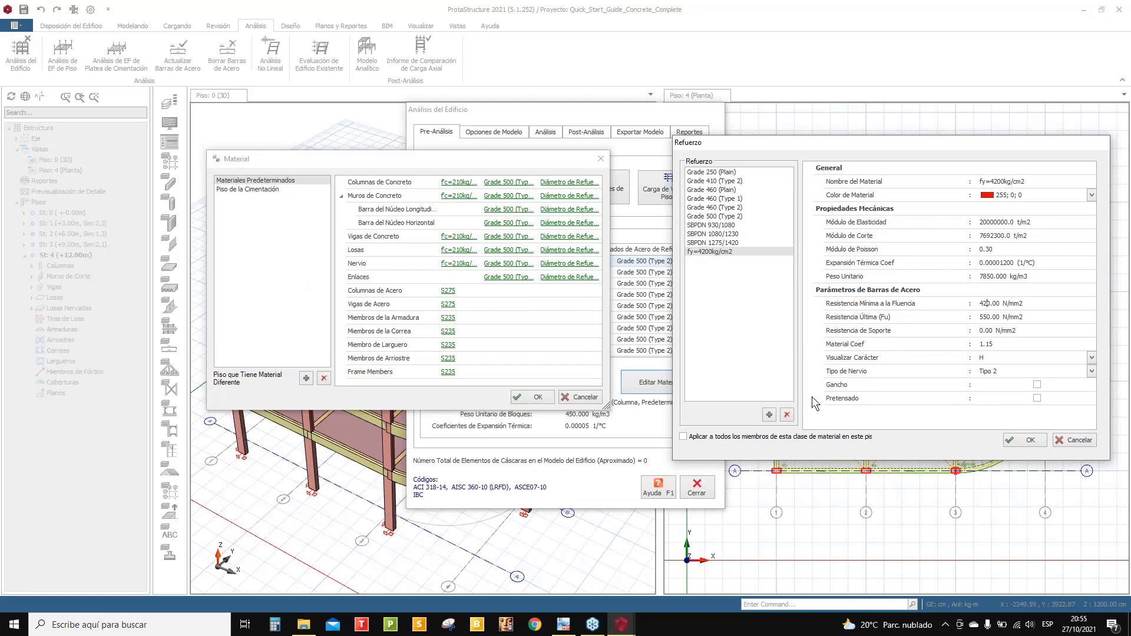
{"action": "left_click", "coordinate": [682, 437]}
{"action": "left_click", "coordinate": [1028, 440]}
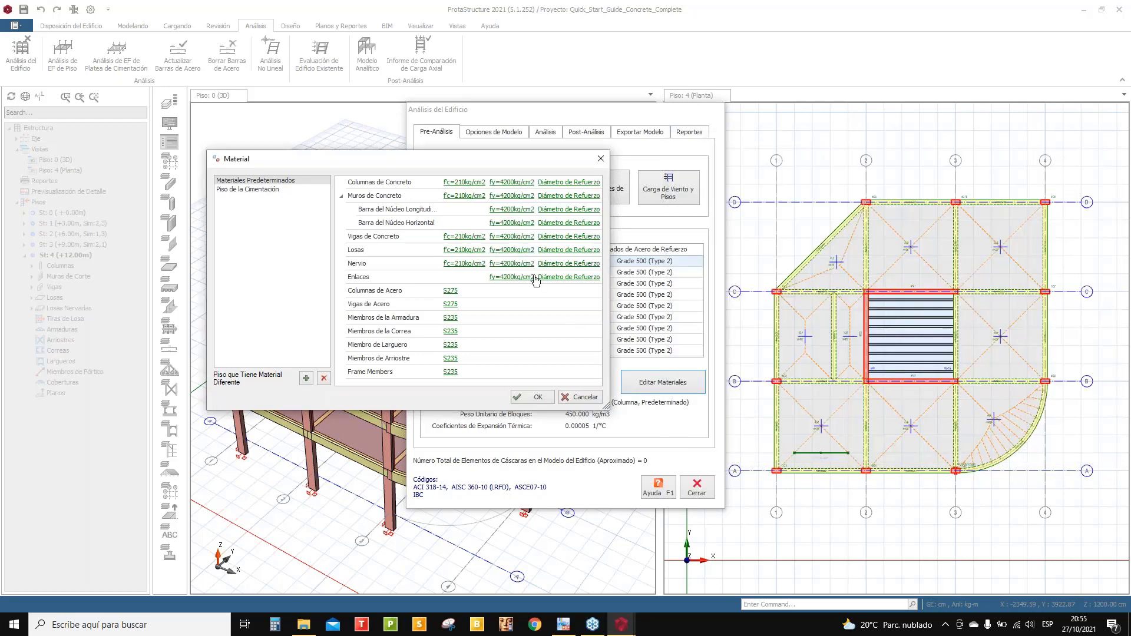
- Enable H12 and disable H10, H13, H32 and H40 in the column bar diameter table
{"action": "left_click", "coordinate": [569, 182]}
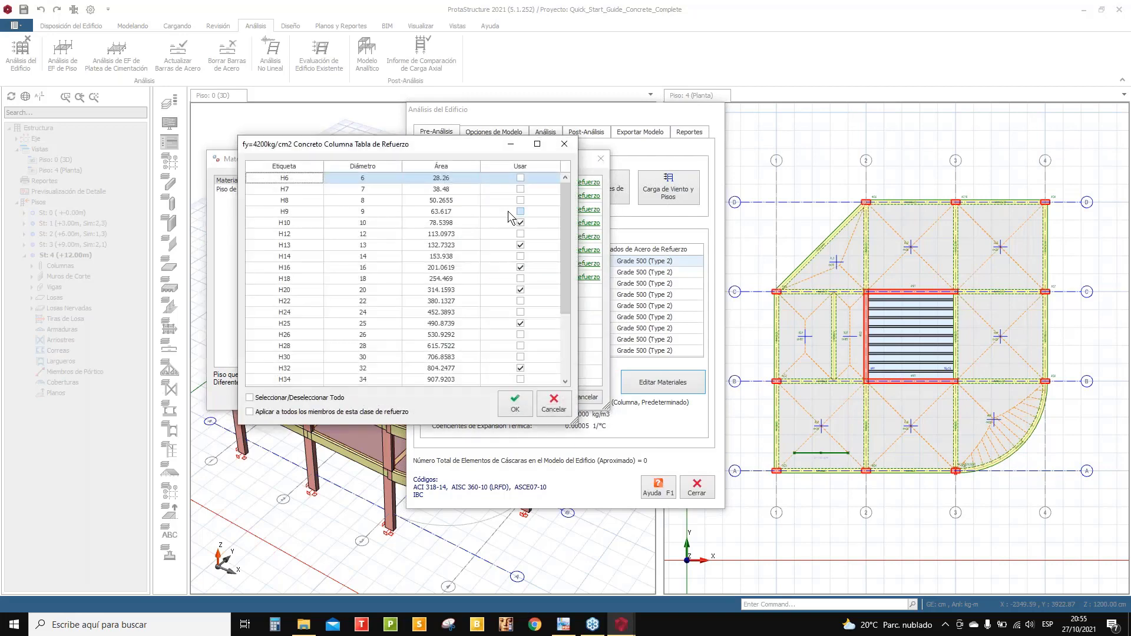
{"action": "scroll", "coordinate": [481, 273], "scroll_direction": "down", "scroll_amount": 3}
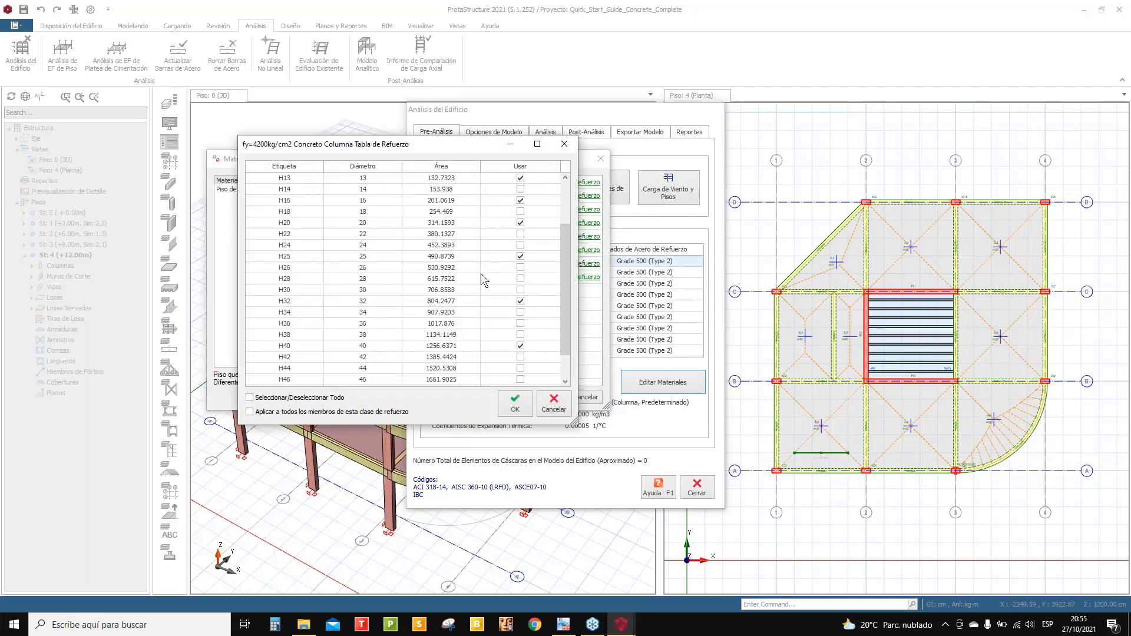
{"action": "scroll", "coordinate": [471, 302], "scroll_direction": "up", "scroll_amount": 3}
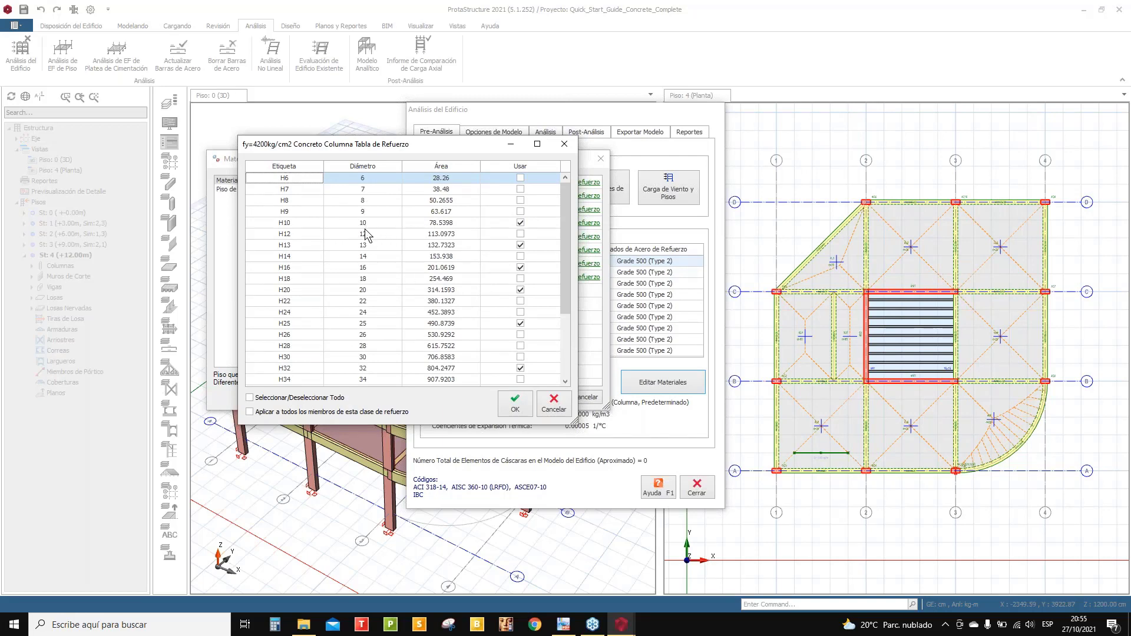
{"action": "left_click", "coordinate": [520, 234]}
{"action": "left_click", "coordinate": [520, 223]}
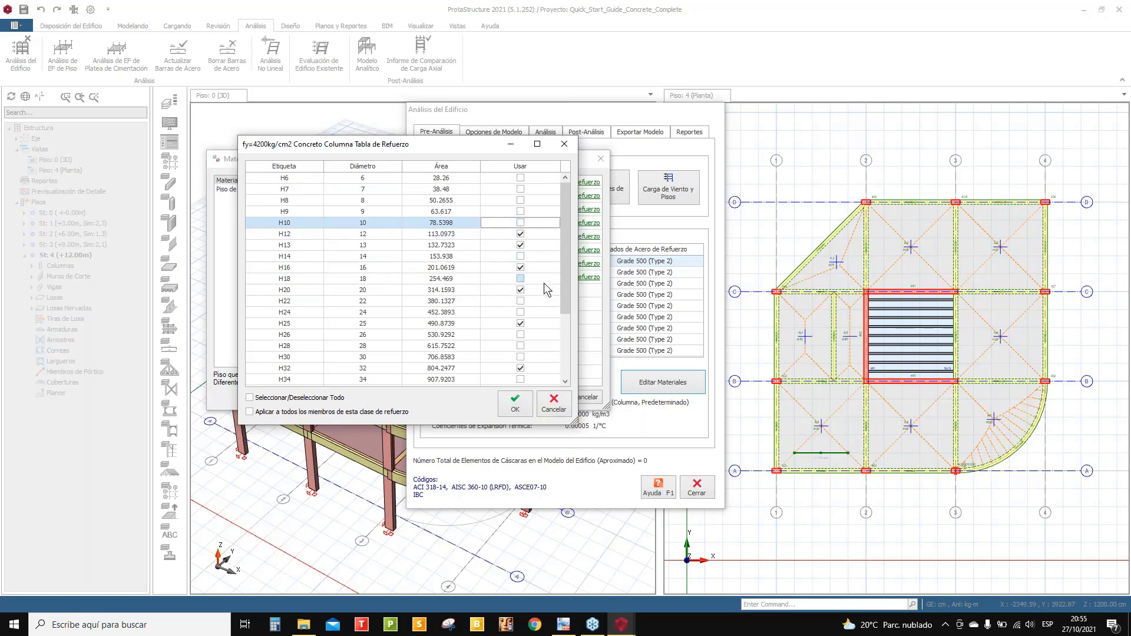
{"action": "left_click", "coordinate": [521, 246]}
{"action": "left_click", "coordinate": [520, 245]}
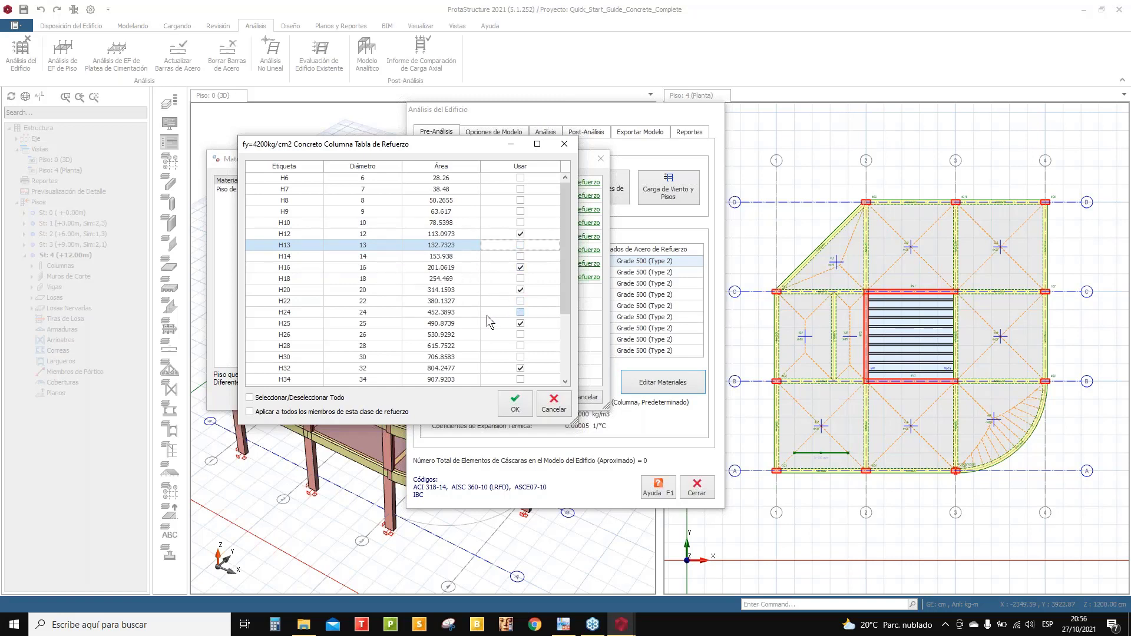
{"action": "left_click", "coordinate": [520, 368]}
{"action": "left_click_drag", "start_coordinate": [563, 286], "coordinate": [562, 328]}
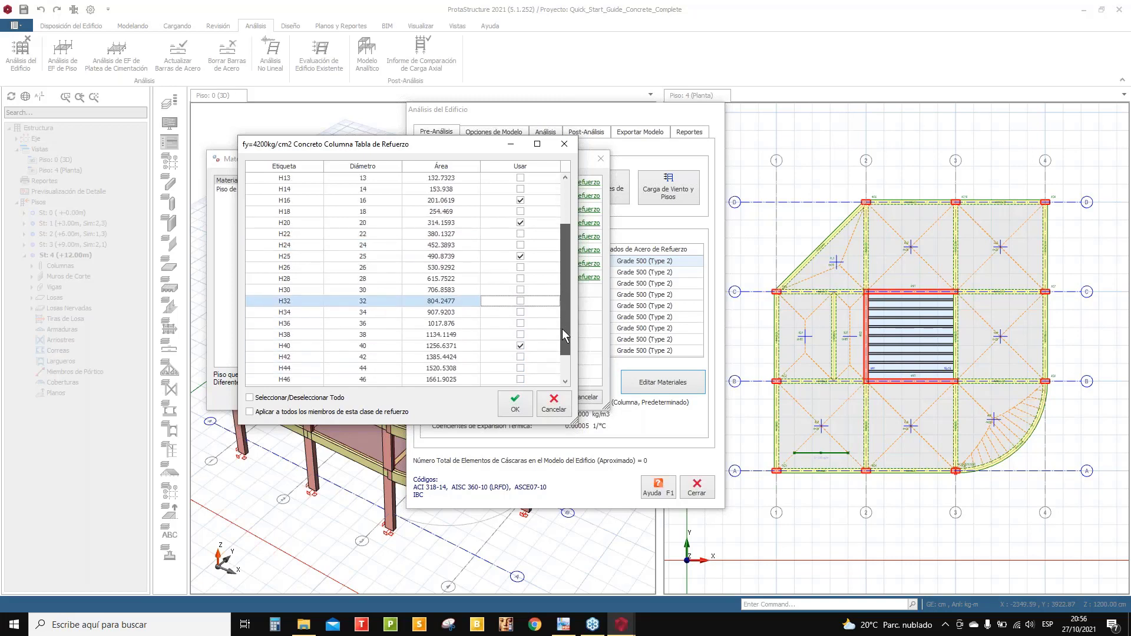
{"action": "left_click", "coordinate": [520, 346]}
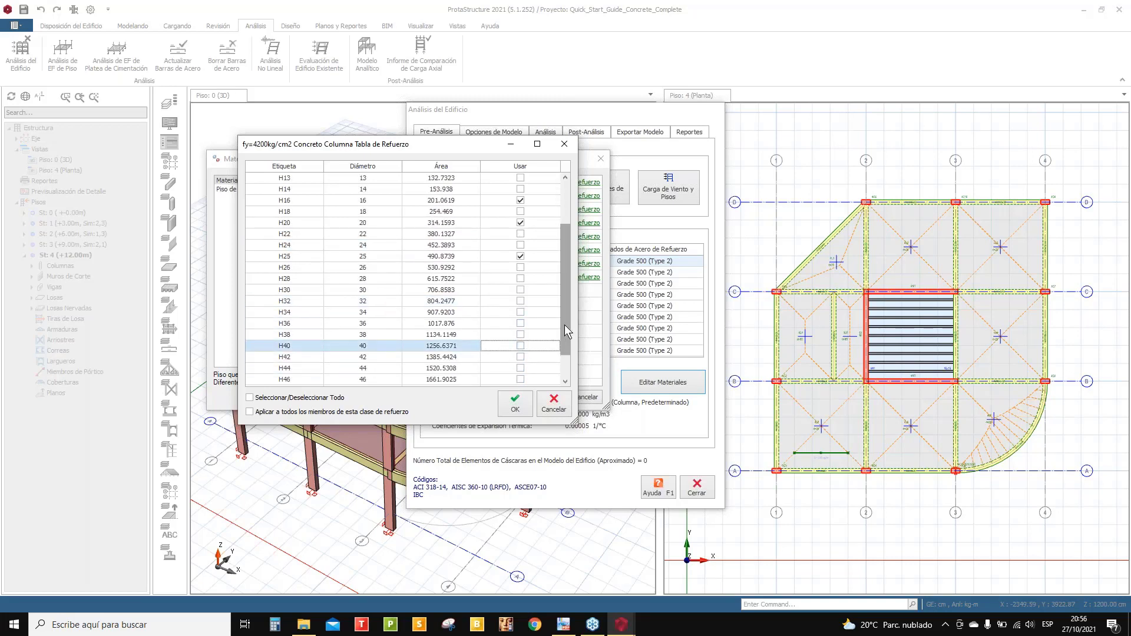
{"action": "scroll", "coordinate": [568, 299], "scroll_direction": "up", "scroll_amount": 2}
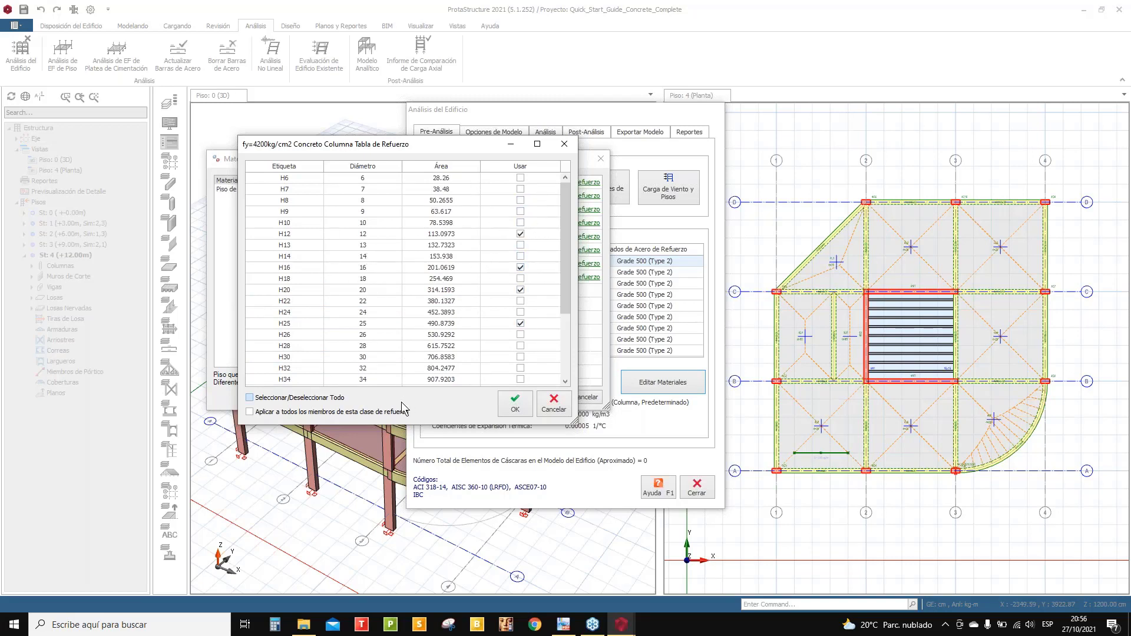
{"action": "left_click", "coordinate": [513, 410]}
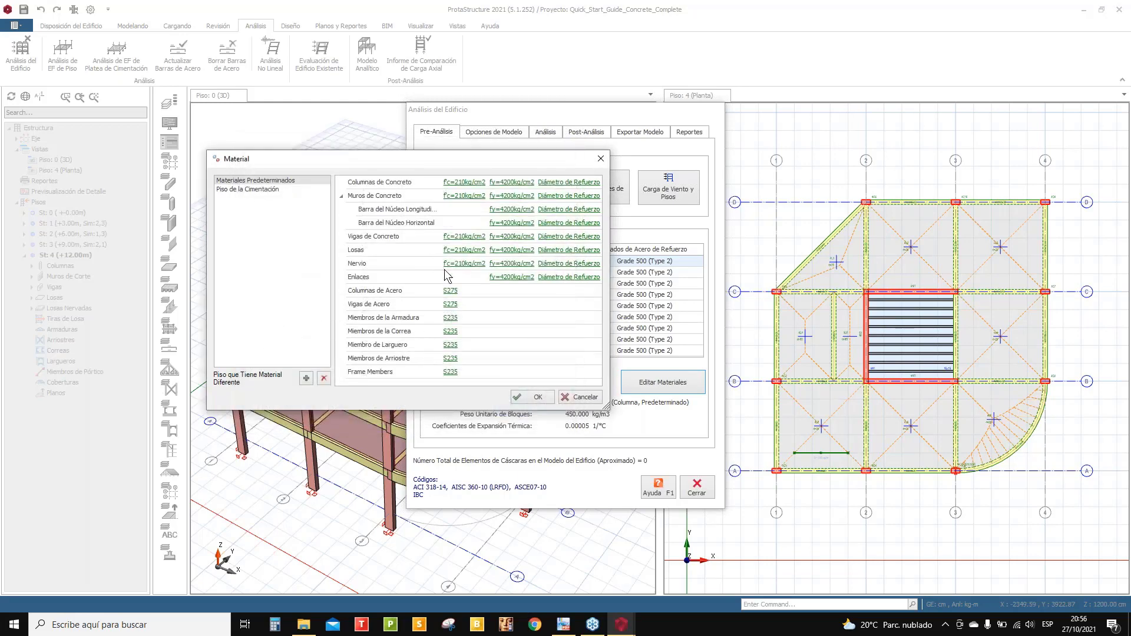
- Set the foundation storey concrete to fc=210kg/cm2 and its rebar to fy=4200kg/cm2
{"action": "left_click", "coordinate": [265, 189]}
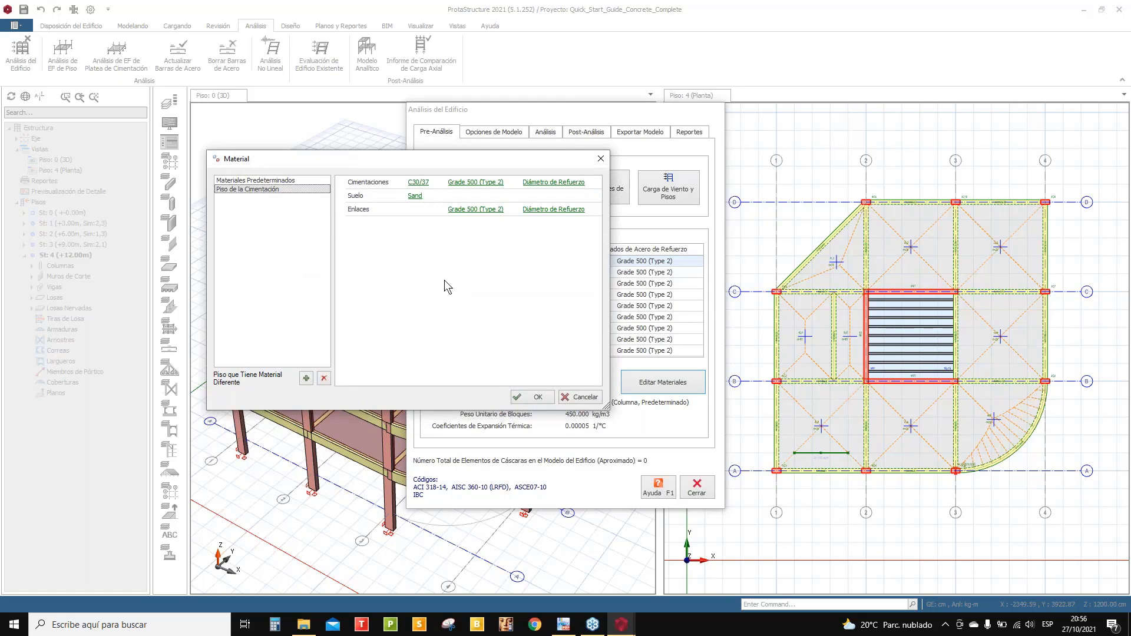
{"action": "left_click", "coordinate": [416, 183]}
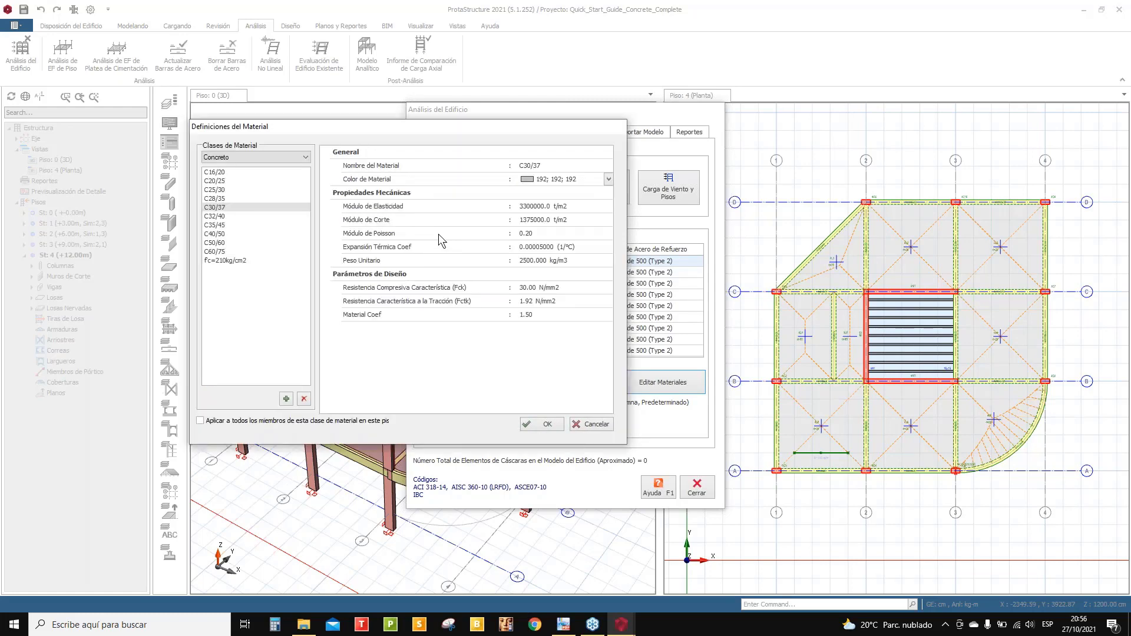
{"action": "left_click", "coordinate": [225, 260]}
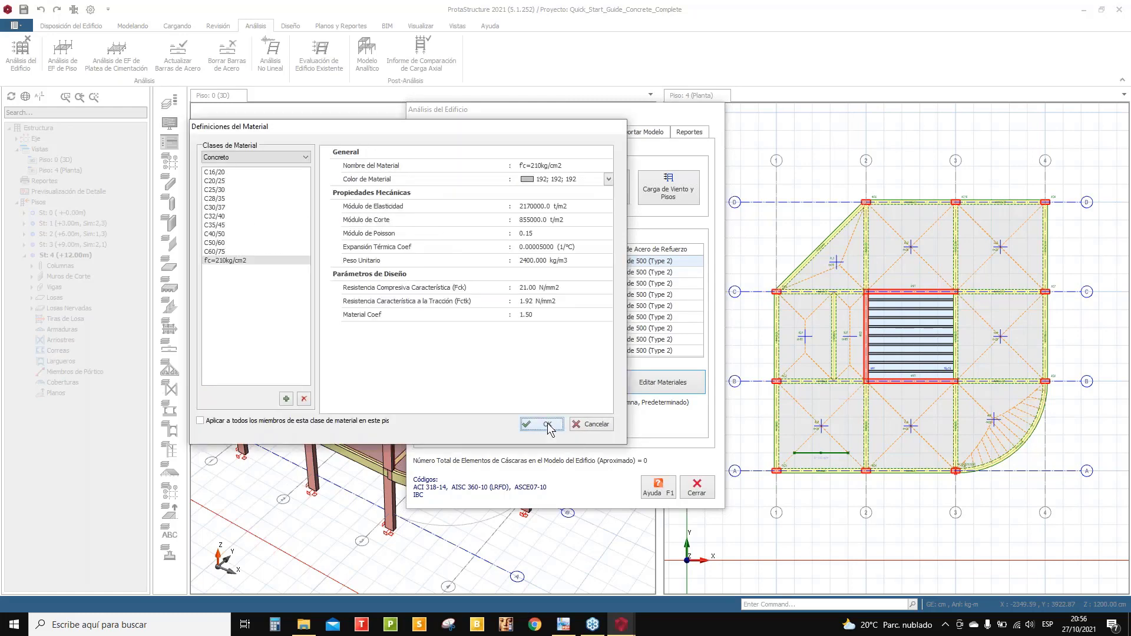
{"action": "left_click", "coordinate": [542, 424]}
{"action": "left_click", "coordinate": [486, 184]}
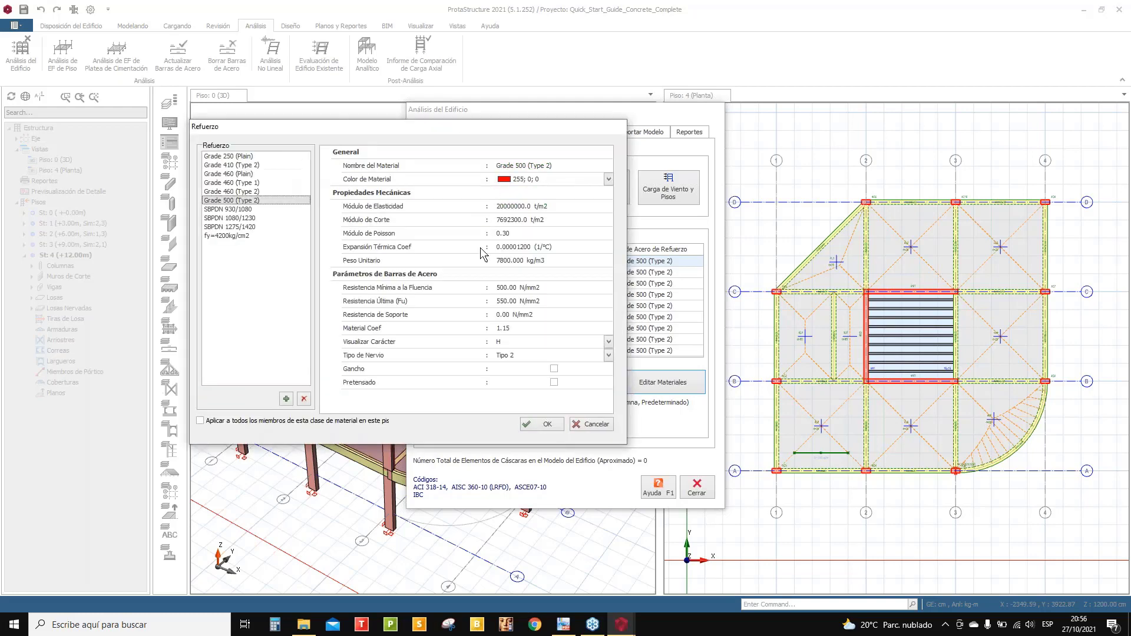
{"action": "left_click", "coordinate": [241, 235]}
{"action": "left_click", "coordinate": [543, 424]}
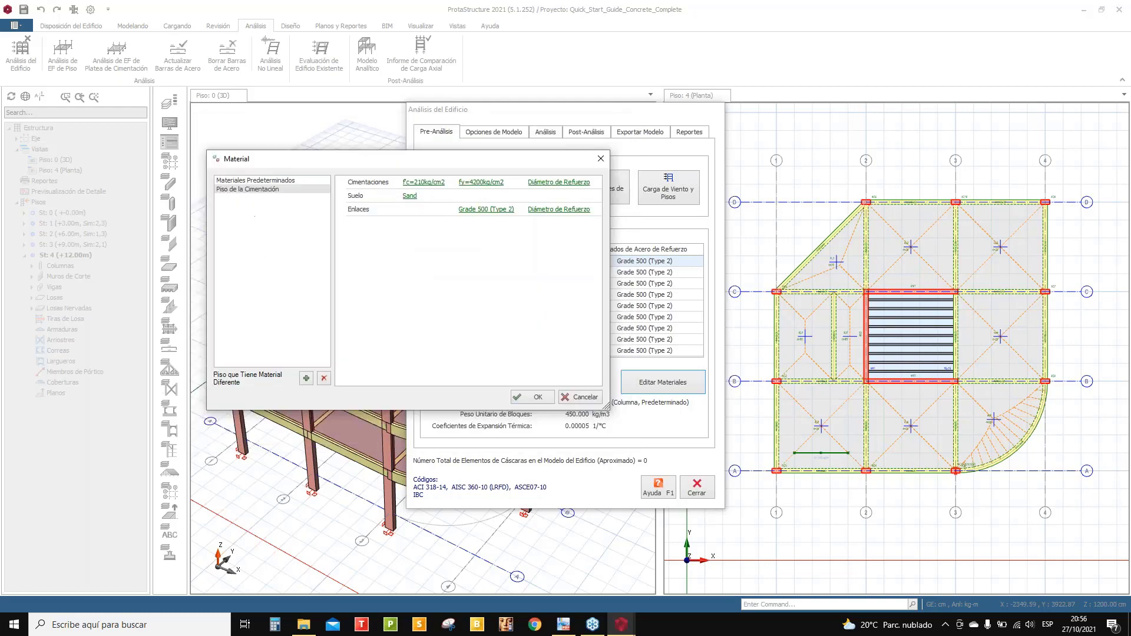
- Keep Sand as the foundation soil after comparing other soil types, accept the materials, and show model options
{"action": "left_click", "coordinate": [409, 201]}
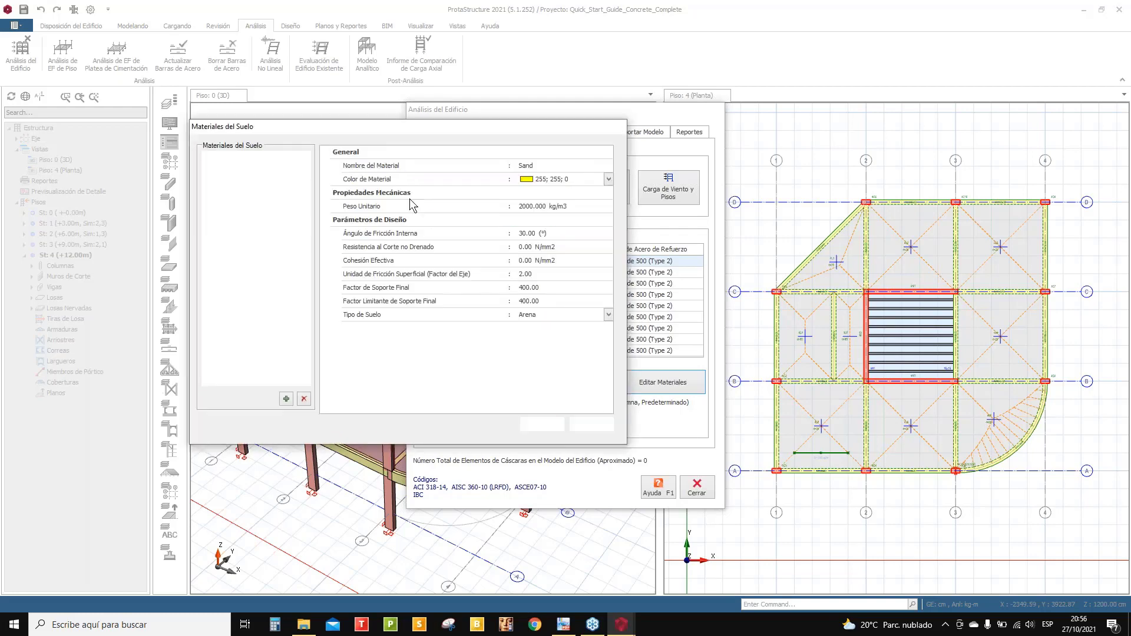
{"action": "left_click", "coordinate": [566, 167]}
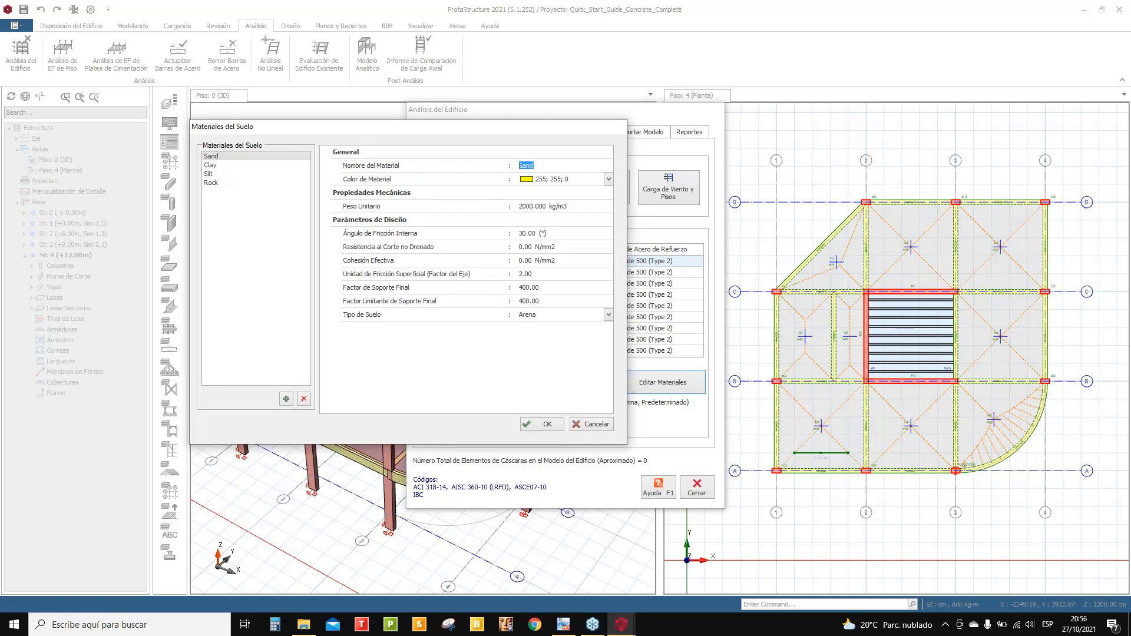
{"action": "left_click", "coordinate": [212, 165]}
{"action": "left_click", "coordinate": [210, 182]}
{"action": "left_click", "coordinate": [210, 174]}
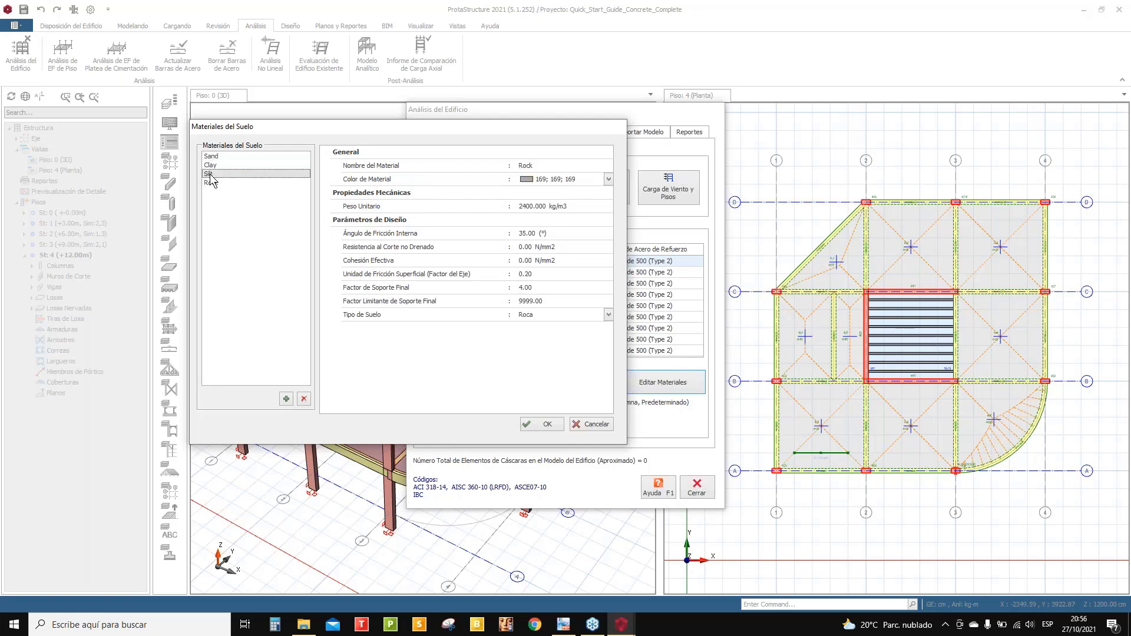
{"action": "left_click", "coordinate": [216, 157]}
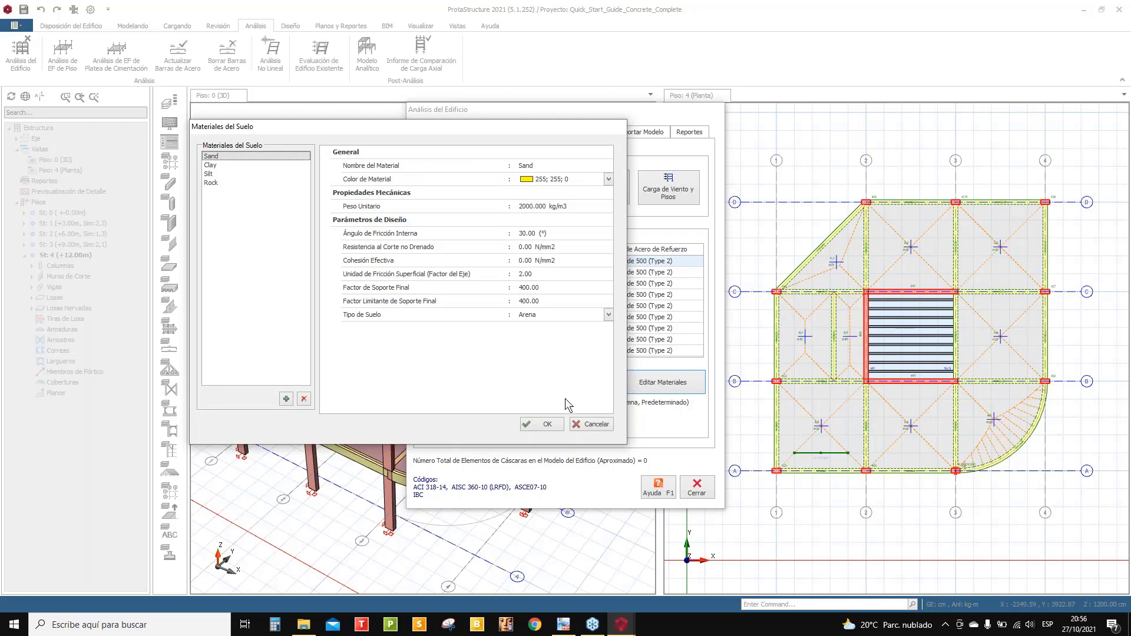
{"action": "left_click", "coordinate": [548, 424]}
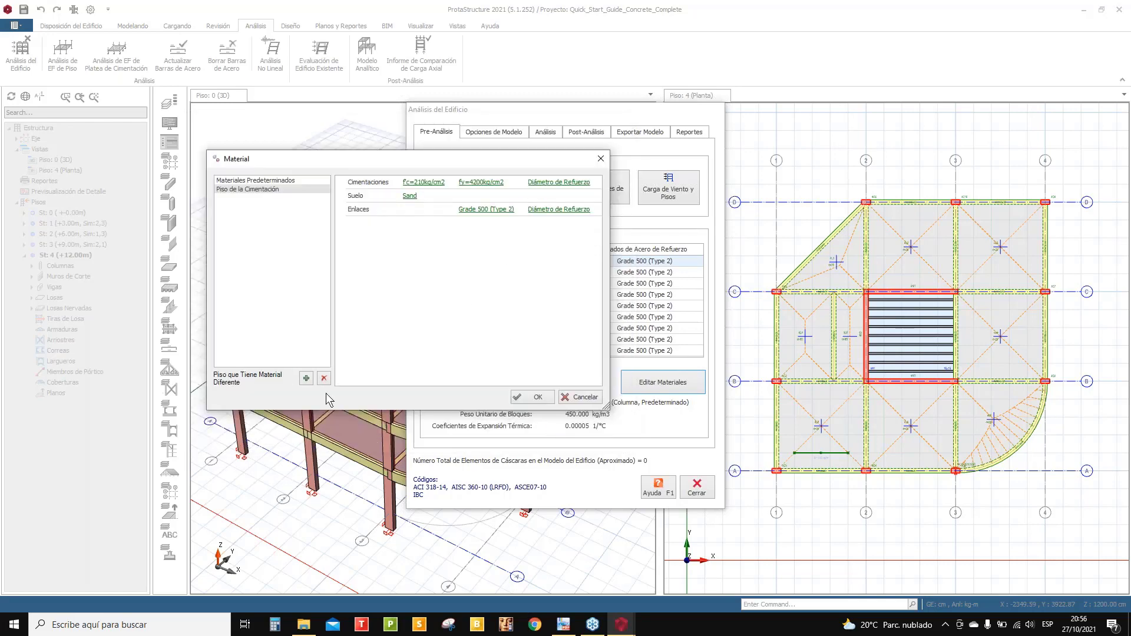
{"action": "left_click", "coordinate": [533, 398]}
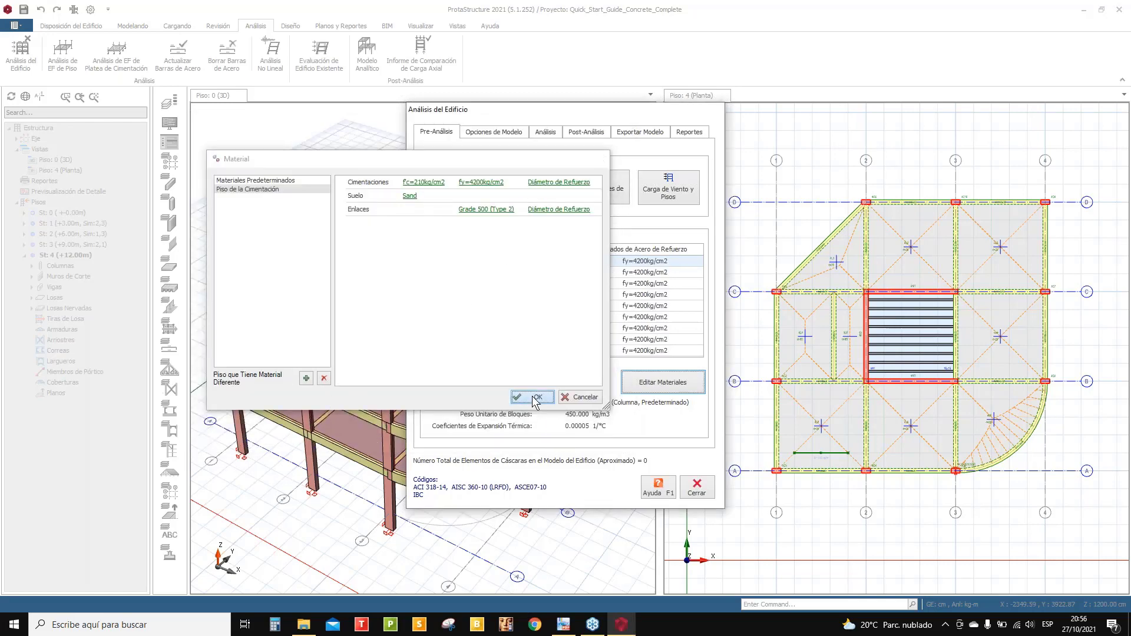
{"action": "left_click", "coordinate": [493, 134]}
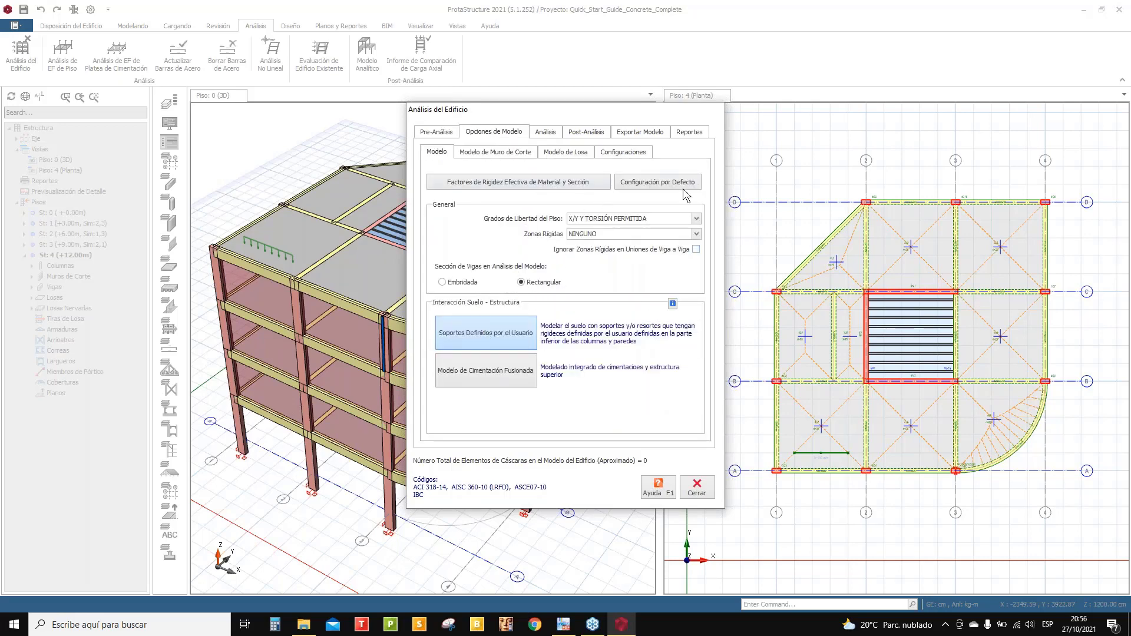
- Review the shear wall, slab and configuration model settings, then go to the analysis page
{"action": "left_click", "coordinate": [486, 149]}
{"action": "left_click", "coordinate": [562, 151]}
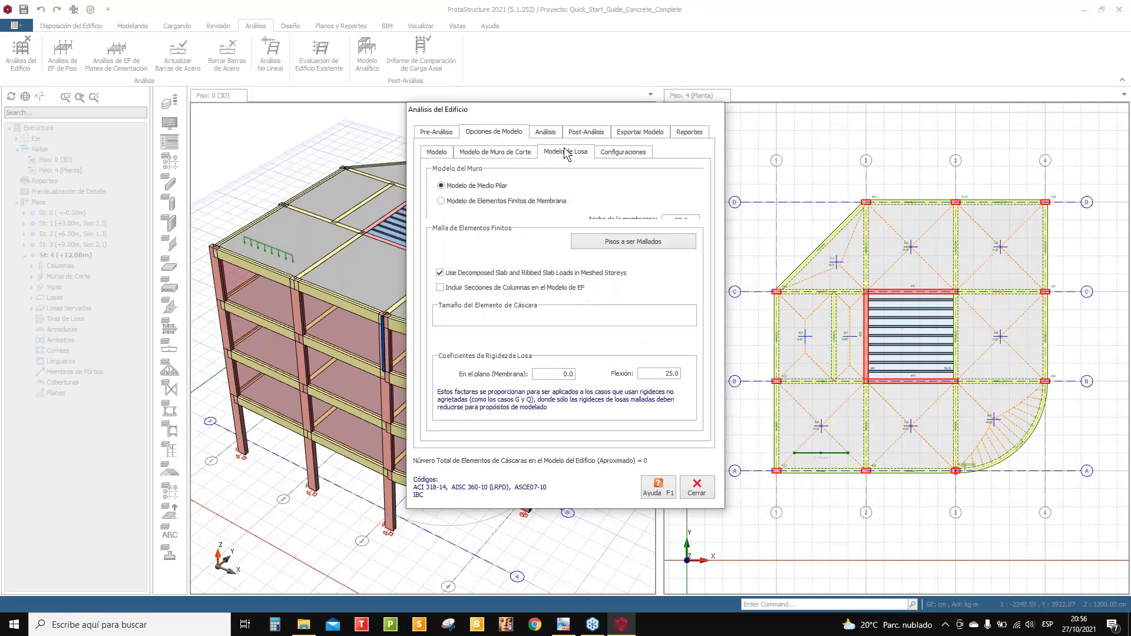
{"action": "left_click", "coordinate": [612, 152]}
{"action": "left_click", "coordinate": [545, 133]}
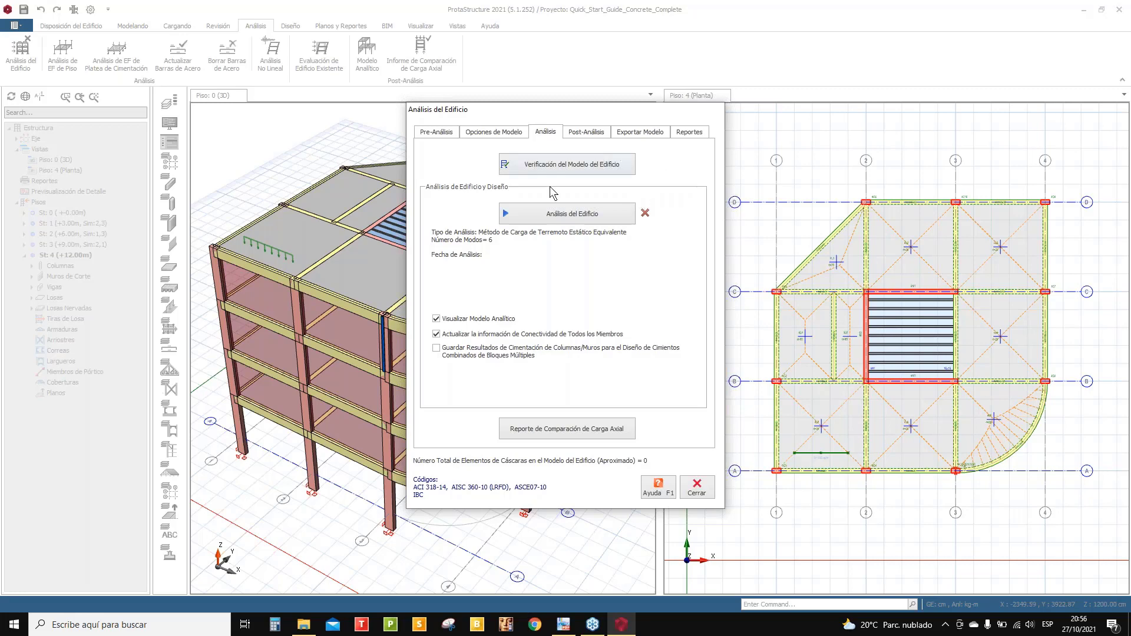
- Run the building model check and read the log flagging overlapping columns 4C5 and 4C11
{"action": "left_click", "coordinate": [579, 170]}
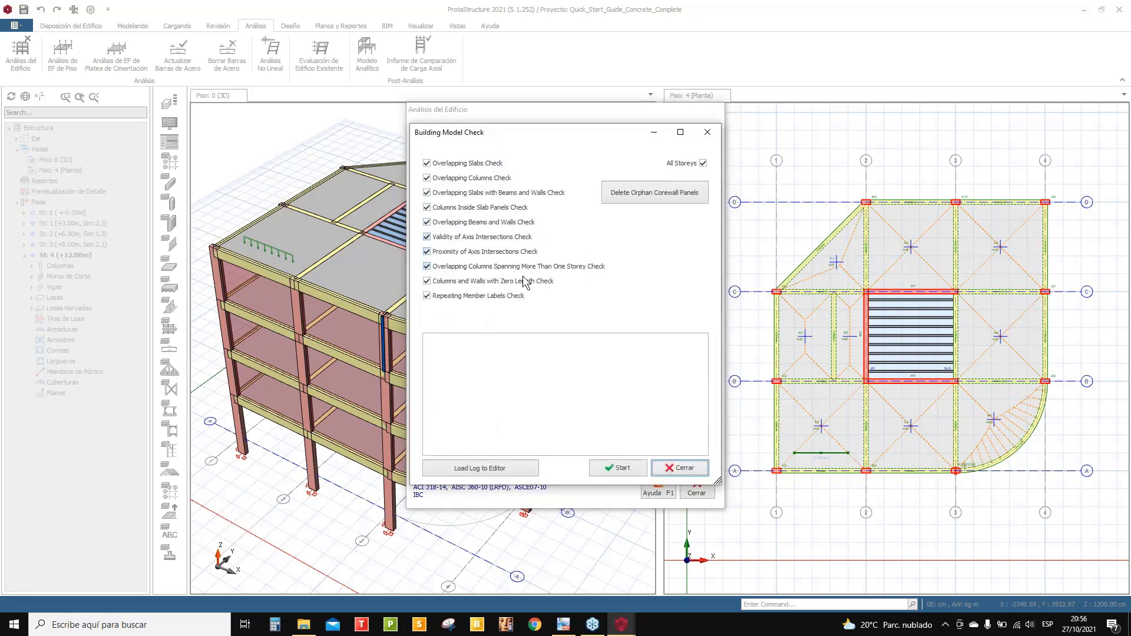
{"action": "left_click", "coordinate": [614, 468]}
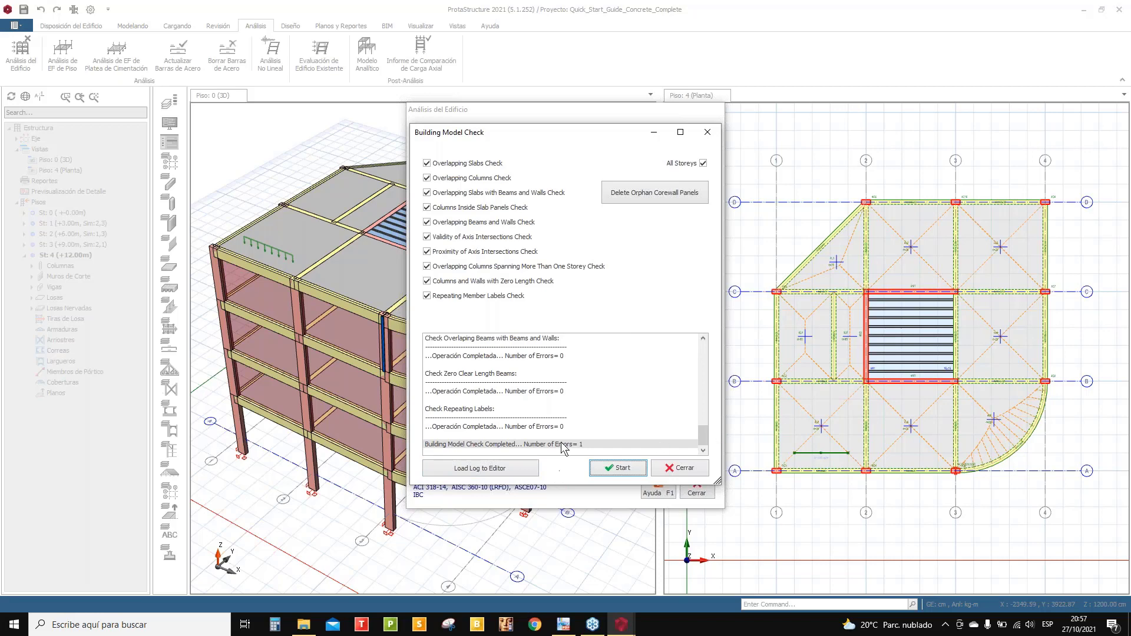
{"action": "scroll", "coordinate": [626, 435], "scroll_direction": "up", "scroll_amount": 1}
{"action": "scroll", "coordinate": [627, 430], "scroll_direction": "up", "scroll_amount": 2}
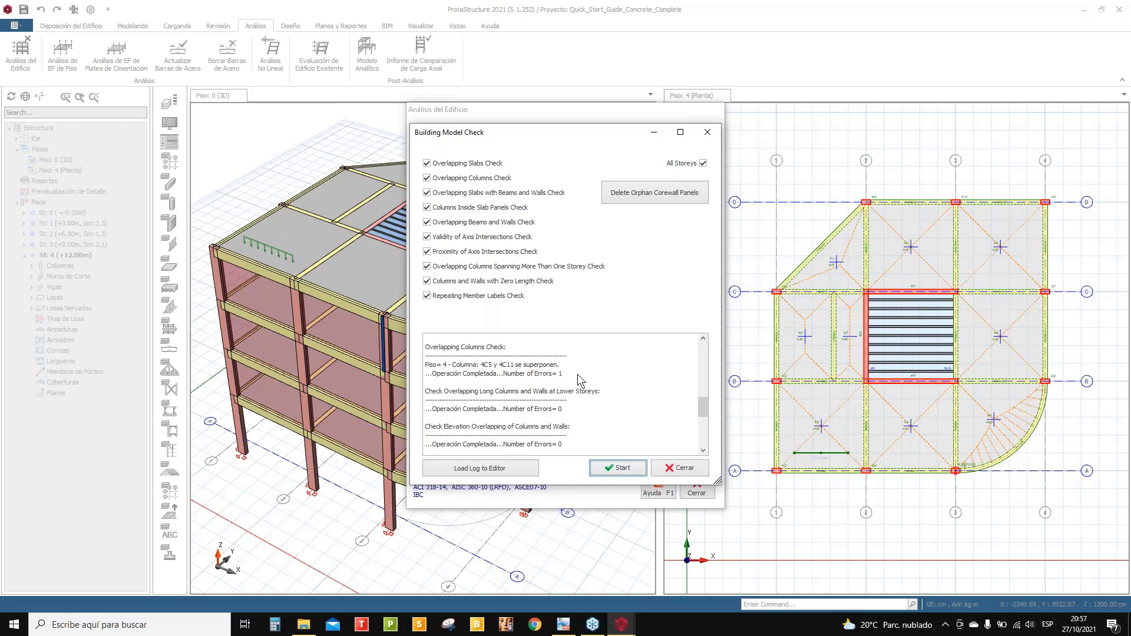
{"action": "scroll", "coordinate": [508, 392], "scroll_direction": "down", "scroll_amount": 2}
{"action": "scroll", "coordinate": [511, 388], "scroll_direction": "up", "scroll_amount": 2}
{"action": "left_click", "coordinate": [705, 133]}
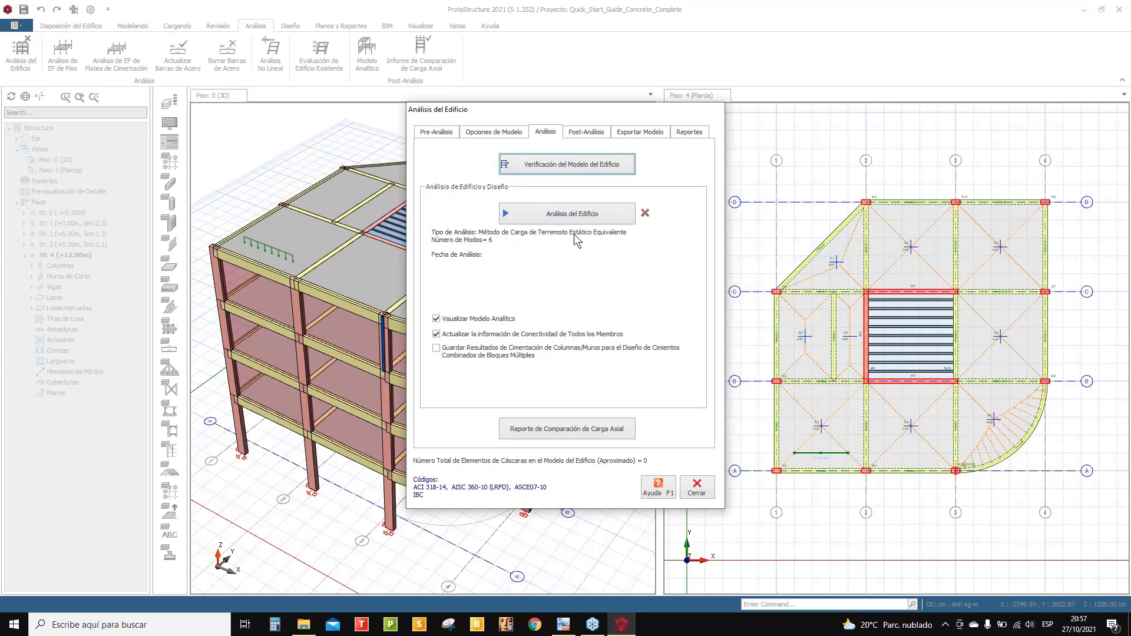
- Run the building analysis with column/wall and beam reinforcement design, both re-selecting bars
{"action": "left_click", "coordinate": [540, 214]}
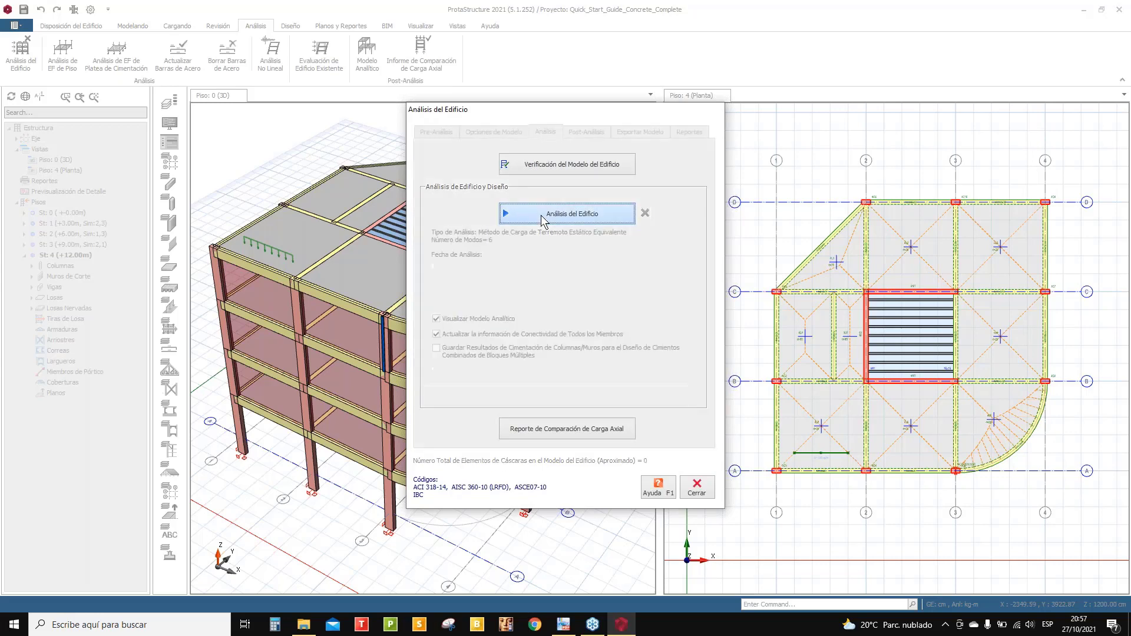
{"action": "left_click_drag", "start_coordinate": [567, 239], "coordinate": [329, 185]}
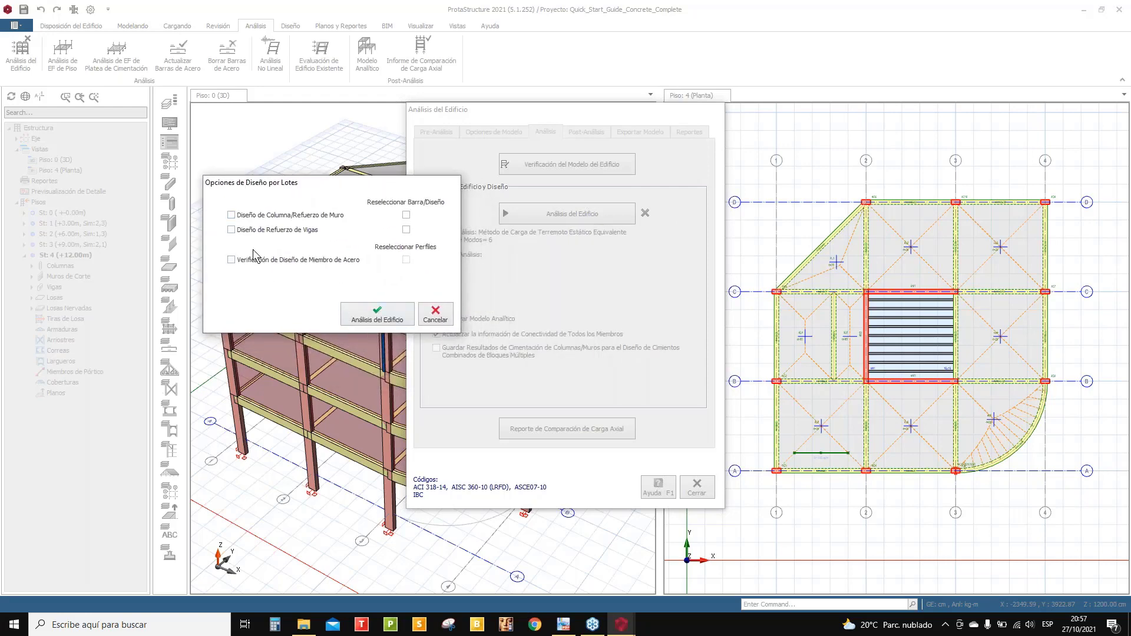
{"action": "left_click", "coordinate": [232, 216]}
{"action": "left_click", "coordinate": [406, 214]}
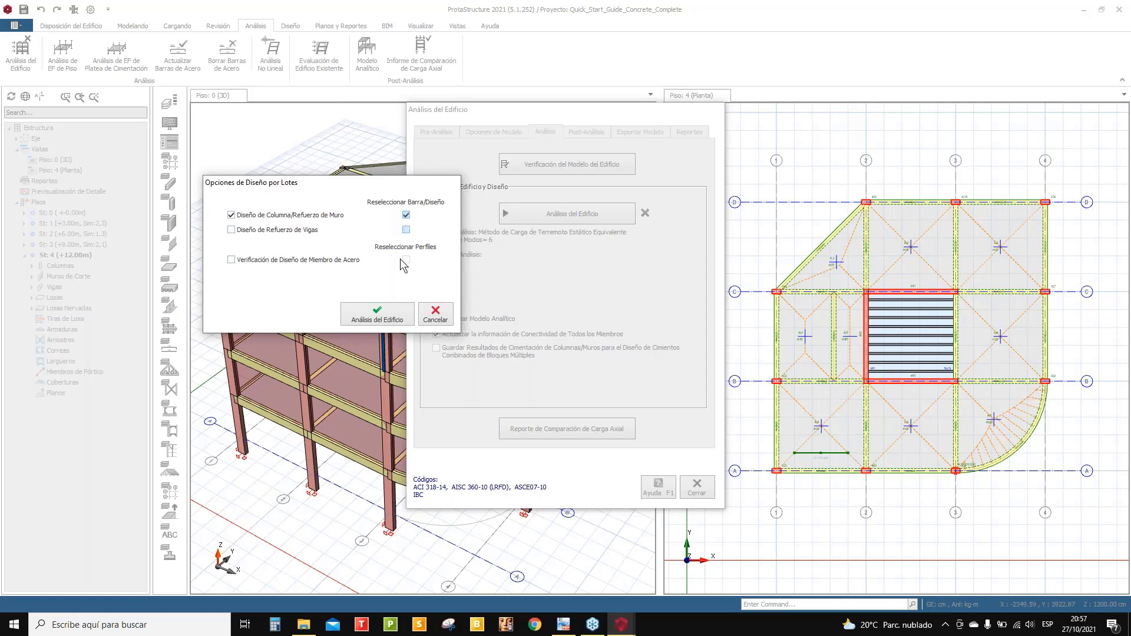
{"action": "left_click", "coordinate": [231, 230]}
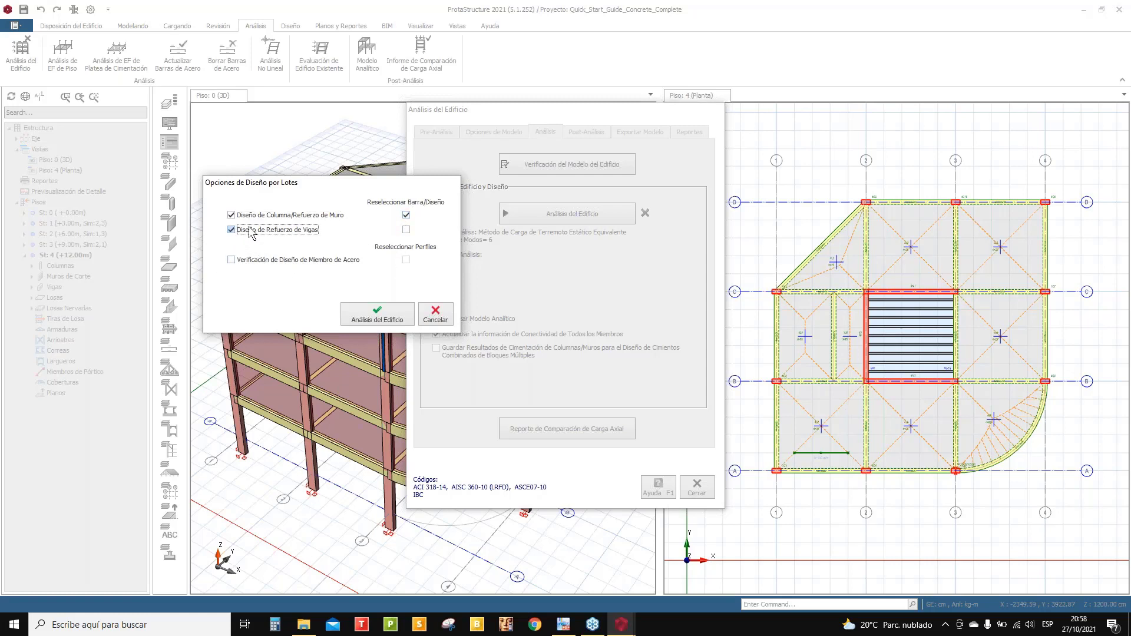
{"action": "left_click", "coordinate": [406, 230]}
{"action": "left_click", "coordinate": [370, 315]}
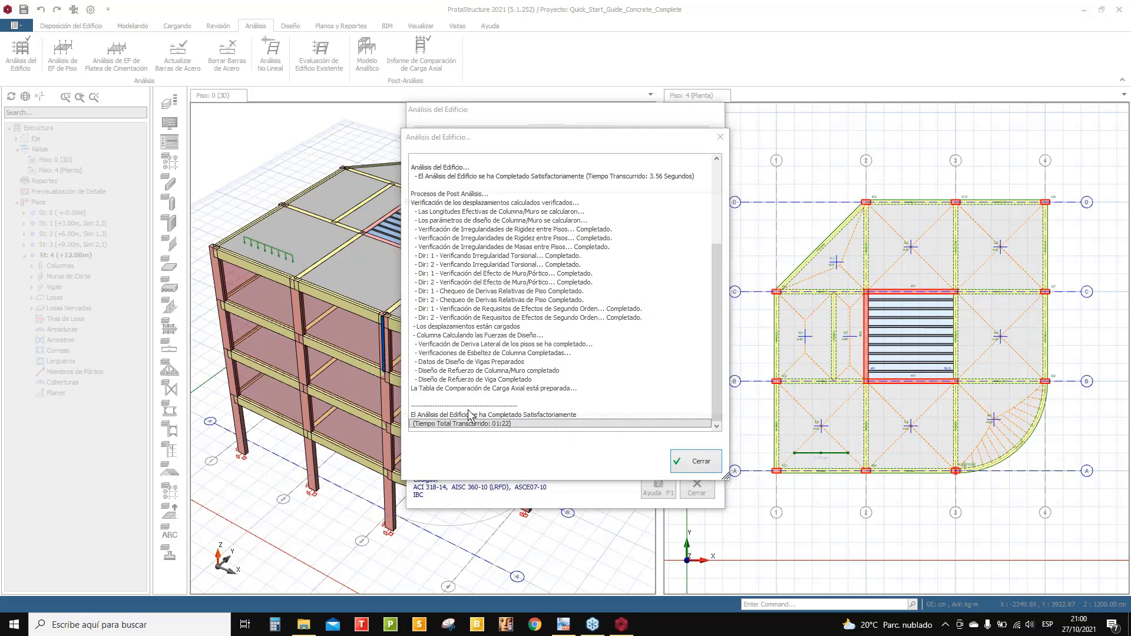
- Scroll through the analysis summary report showing adequate drift and overturning checks, then close it
{"action": "scroll", "coordinate": [552, 312], "scroll_direction": "down", "scroll_amount": 5}
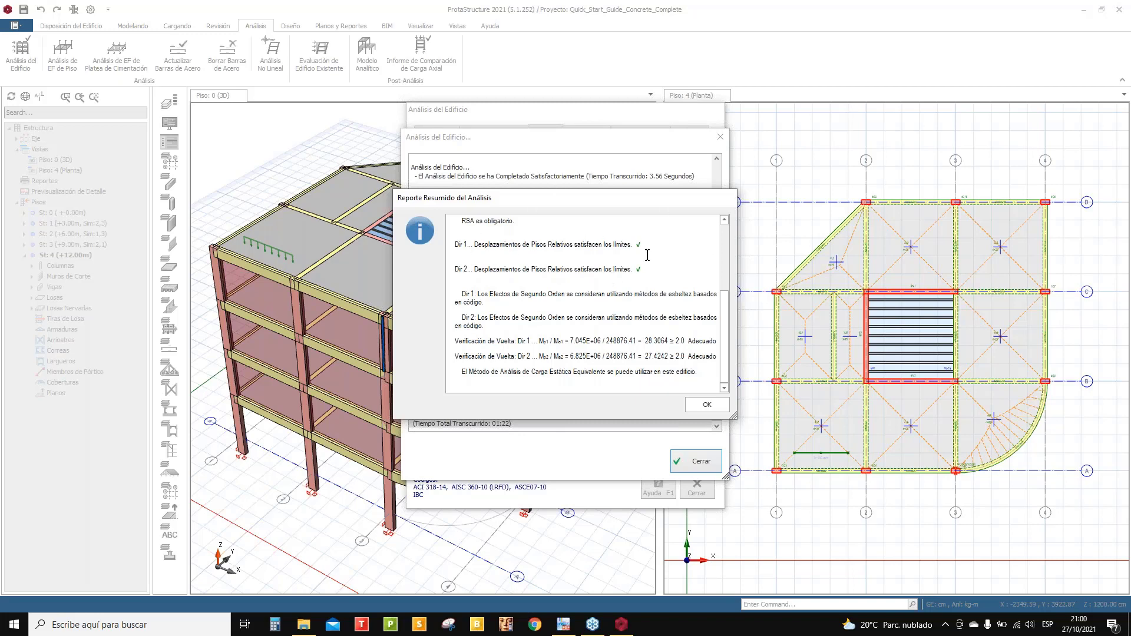
{"action": "left_click", "coordinate": [709, 404]}
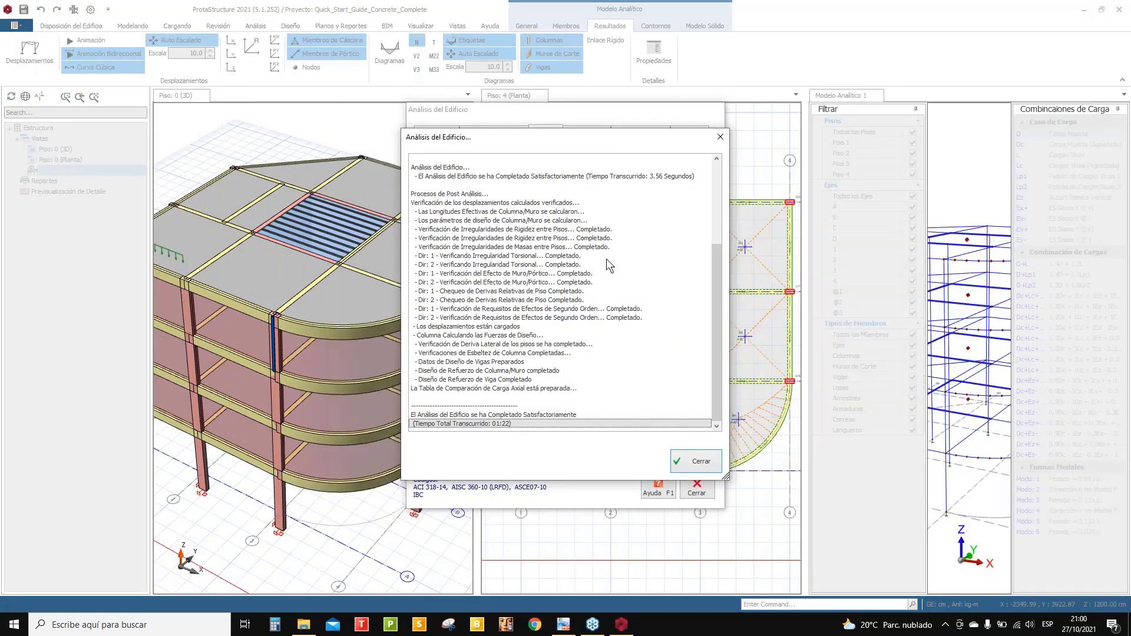
- Close the analysis progress log, the building analysis window and the floor 4 plan view
{"action": "left_click", "coordinate": [693, 462]}
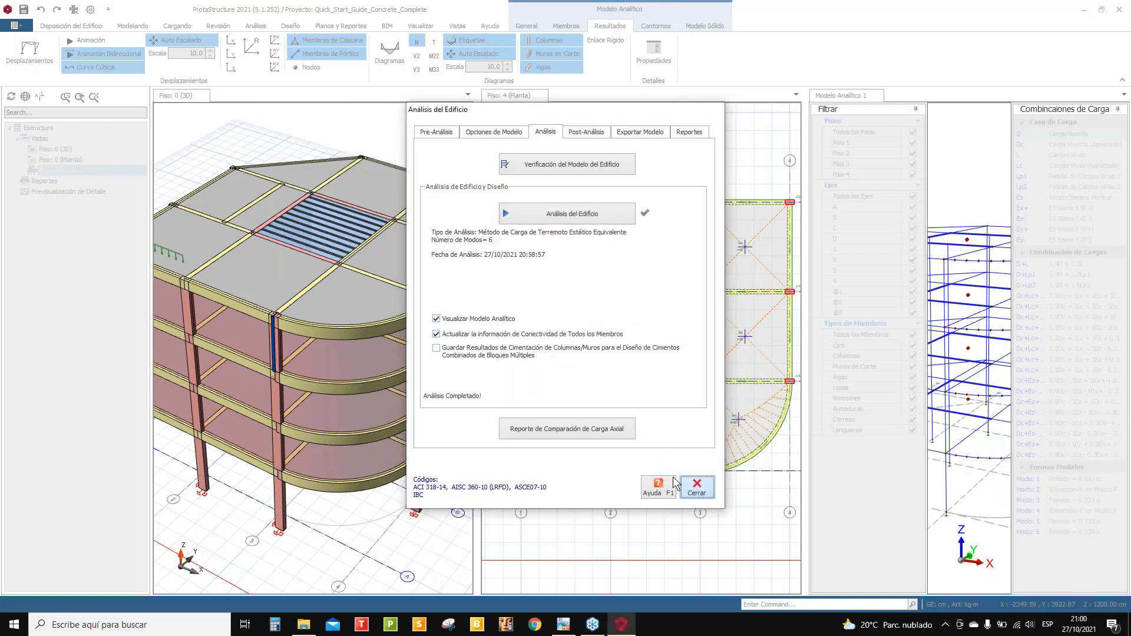
{"action": "key", "text": "Escape"}
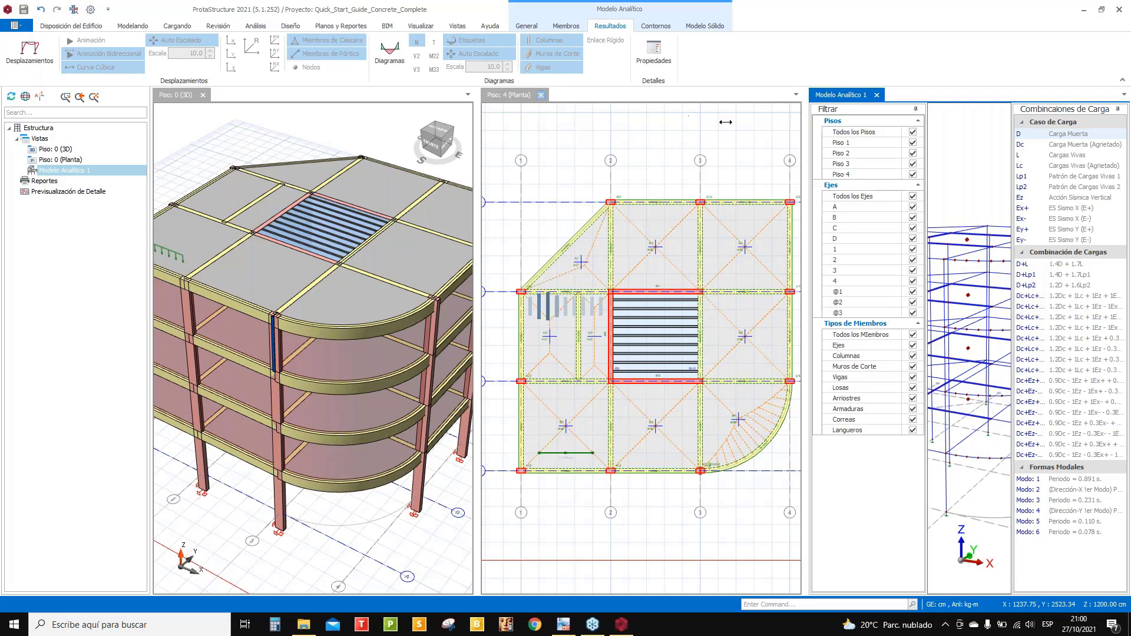
{"action": "left_click", "coordinate": [540, 95]}
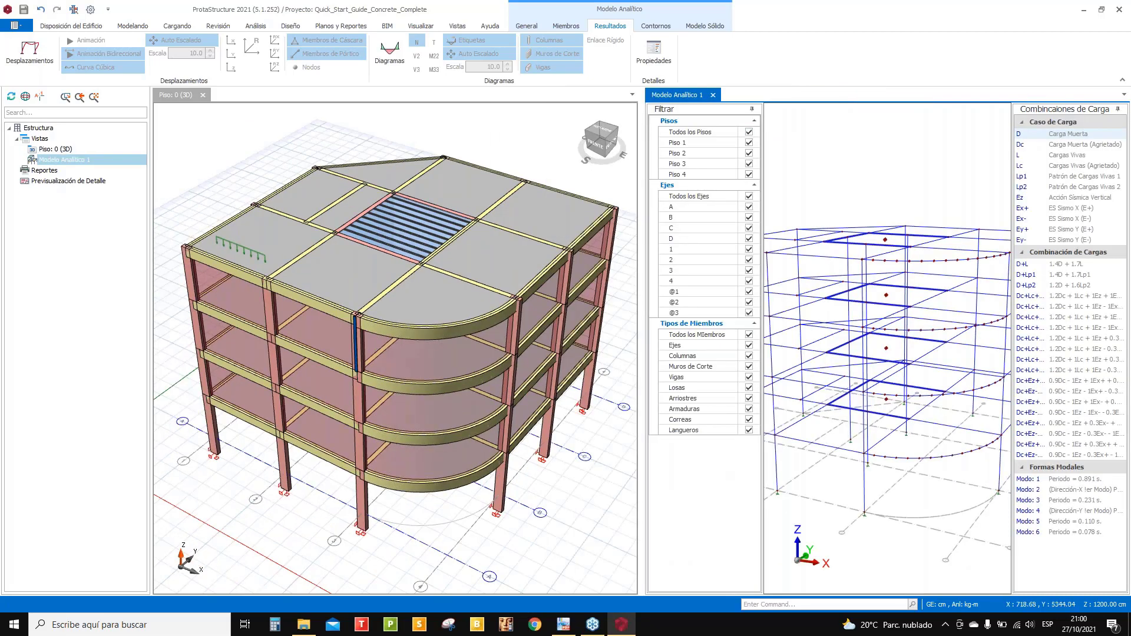
- Show displaced shapes for the Dc+Lc+Ez+Ey+ and Dc+Ez+Ex- load combinations
{"action": "left_click_drag", "start_coordinate": [641, 133], "coordinate": [587, 133]}
{"action": "middle_click_drag", "start_coordinate": [869, 241], "coordinate": [846, 262]}
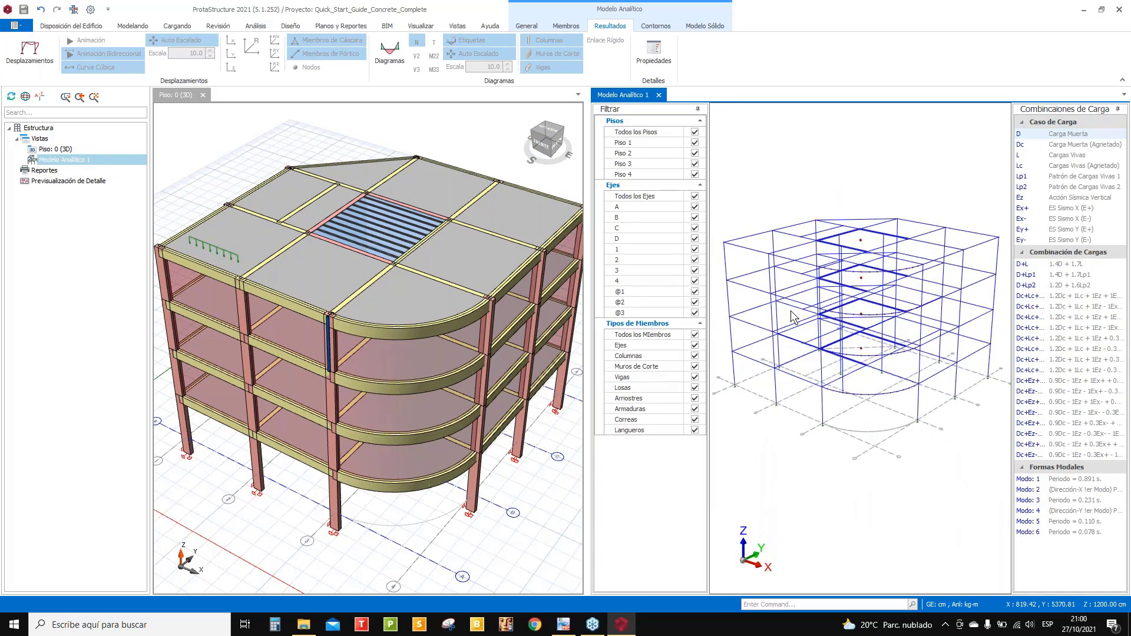
{"action": "left_click", "coordinate": [30, 50]}
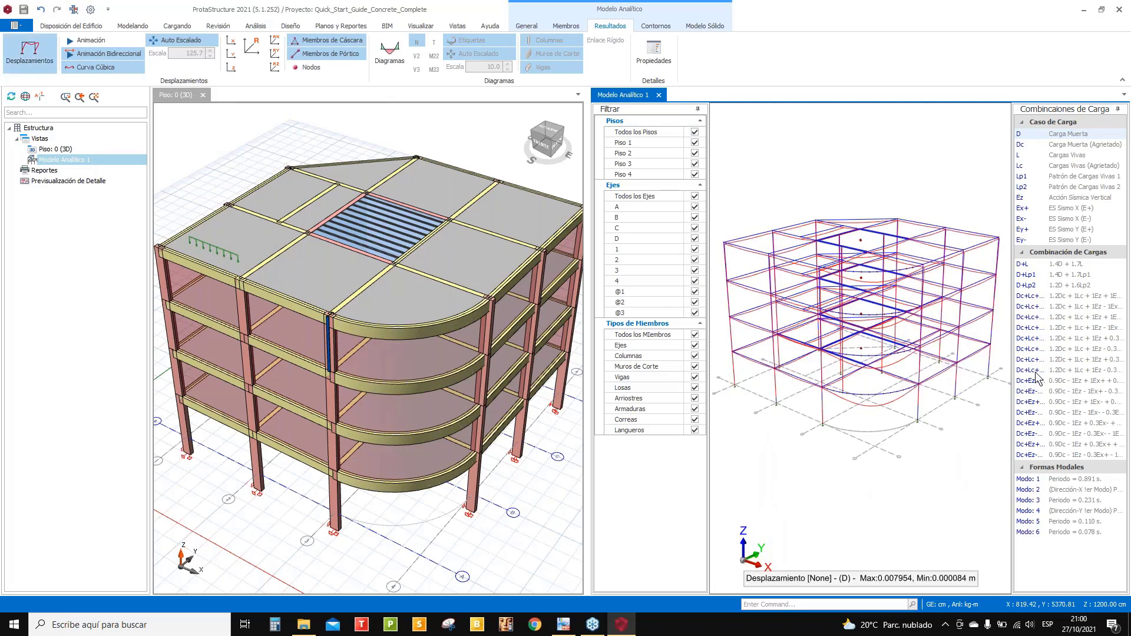
{"action": "left_click", "coordinate": [1032, 318]}
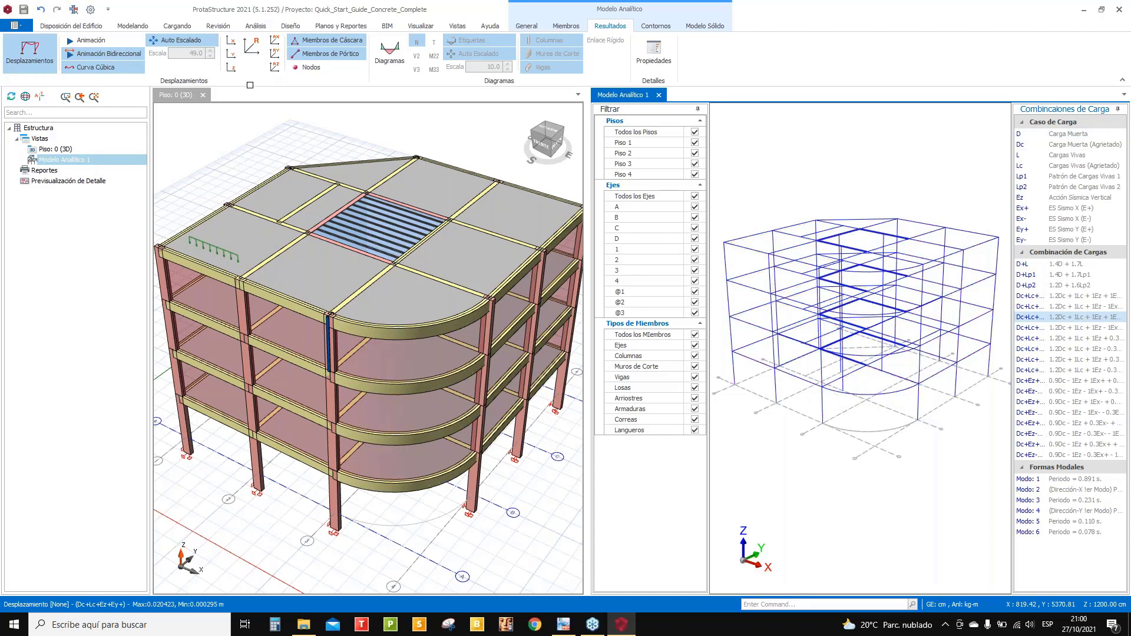
{"action": "key", "text": "Down"}
{"action": "key", "text": "Down"}
{"action": "key", "text": "Down"}
{"action": "key", "text": "Down"}
{"action": "key", "text": "Down"}
{"action": "key", "text": "Down"}
{"action": "key", "text": "Down"}
{"action": "key", "text": "Down"}
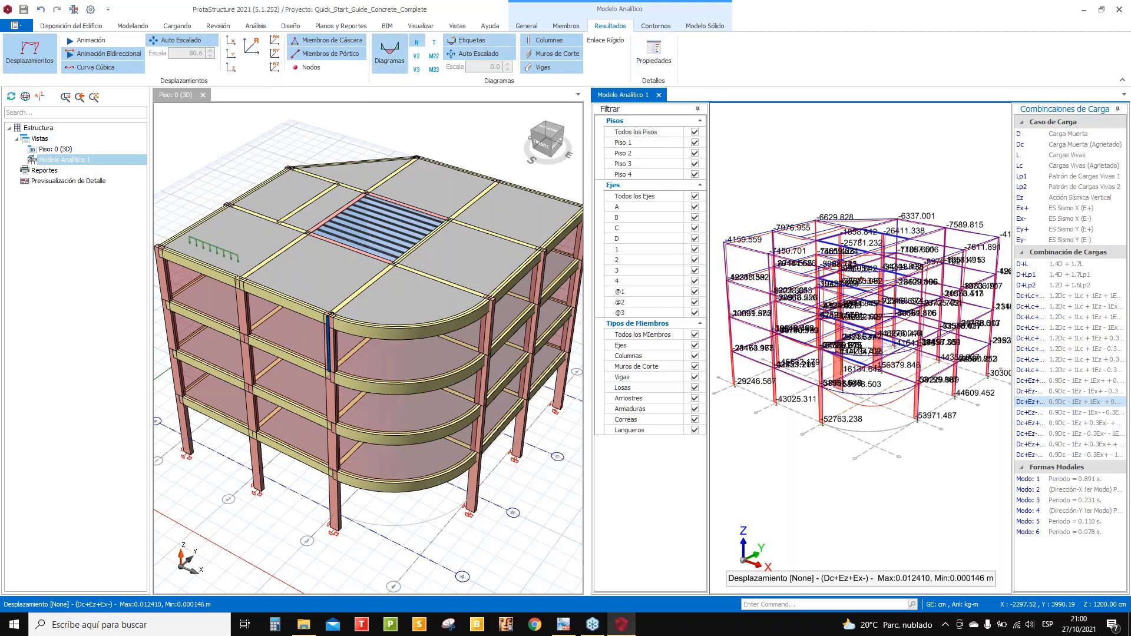
- Show M33 then V3 member diagrams for Dc+Lc+Ez+Ex-, then close the analytical model view
{"action": "left_click", "coordinate": [435, 69]}
{"action": "left_click", "coordinate": [418, 69]}
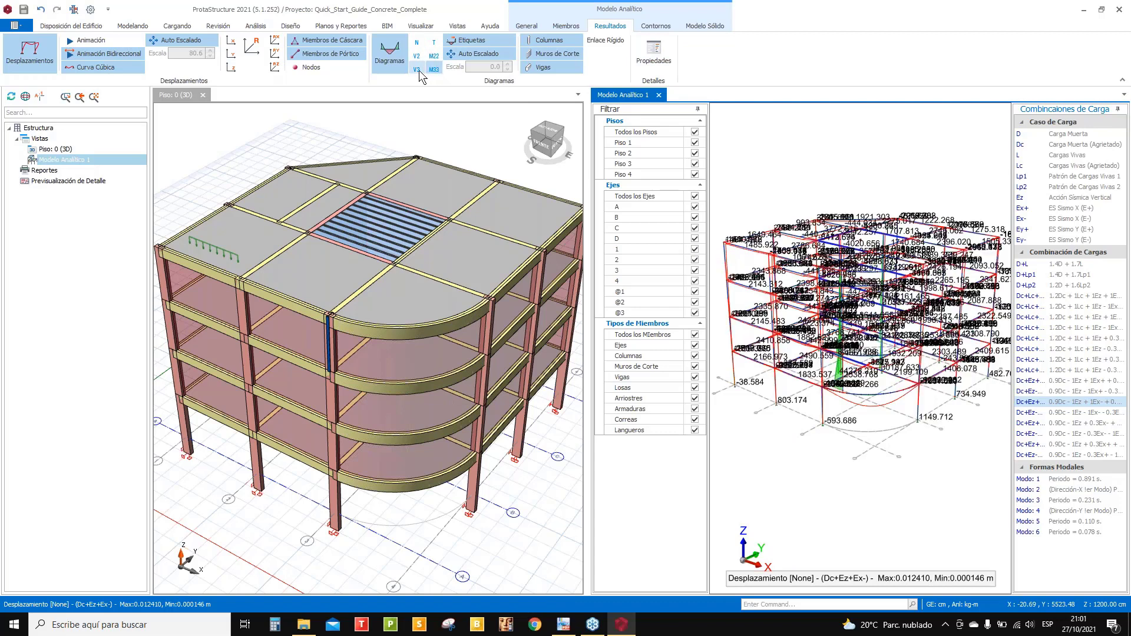
{"action": "left_click", "coordinate": [1057, 318]}
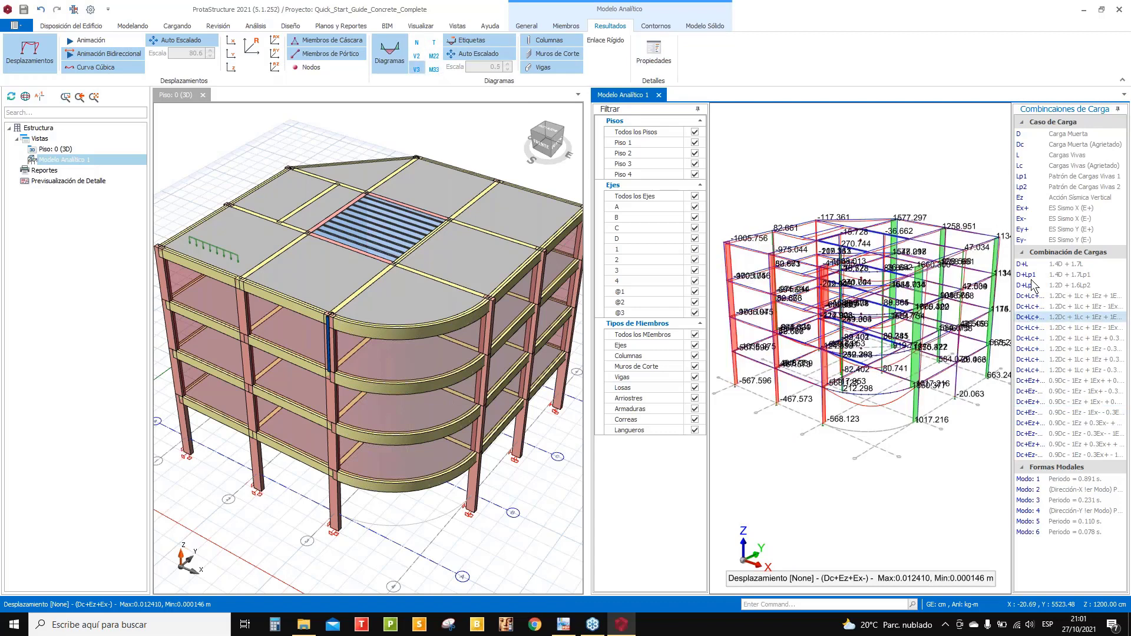
{"action": "right_click", "coordinate": [802, 232]}
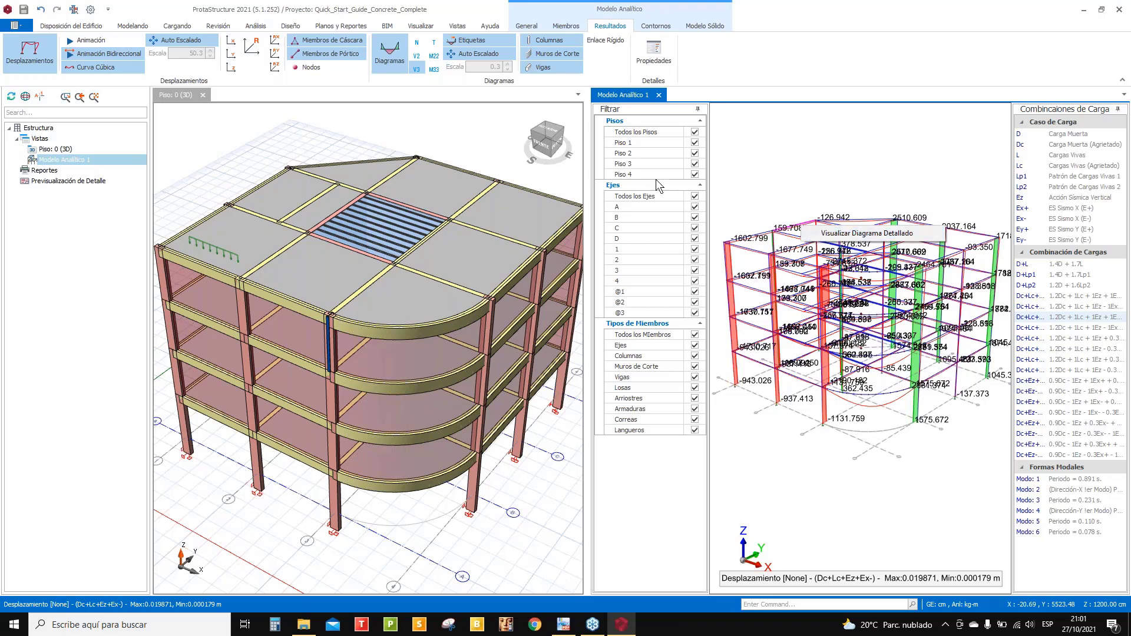
{"action": "left_click", "coordinate": [661, 94]}
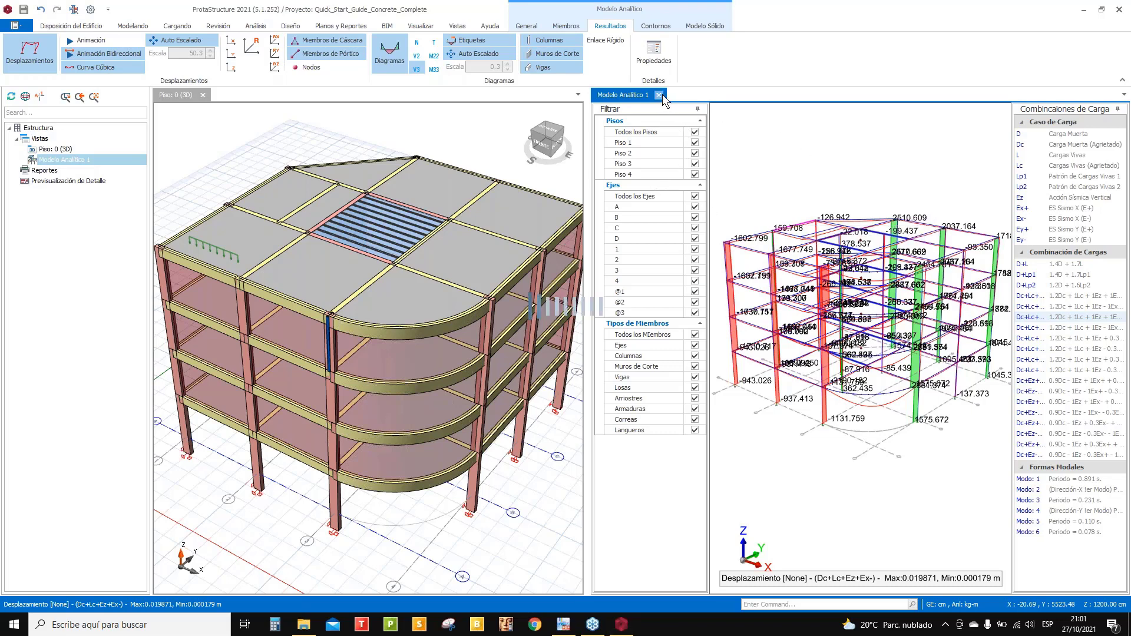
{"action": "left_click", "coordinate": [662, 95]}
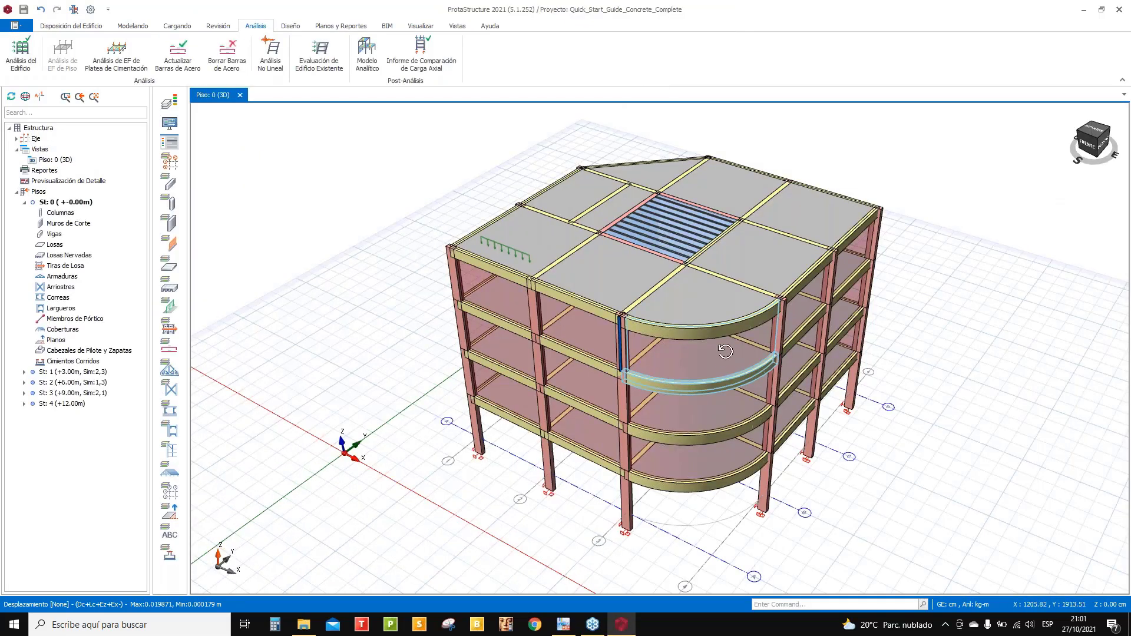
- Open the column reinforcement design table full screen and scroll through each column's ratios and bars
{"action": "mouse_move", "coordinate": [725, 354]}
{"action": "middle_mouse_down"}
{"action": "mouse_move", "coordinate": [724, 316]}
{"action": "mouse_move", "coordinate": [715, 325]}
{"action": "middle_mouse_up"}
{"action": "left_click", "coordinate": [291, 27]}
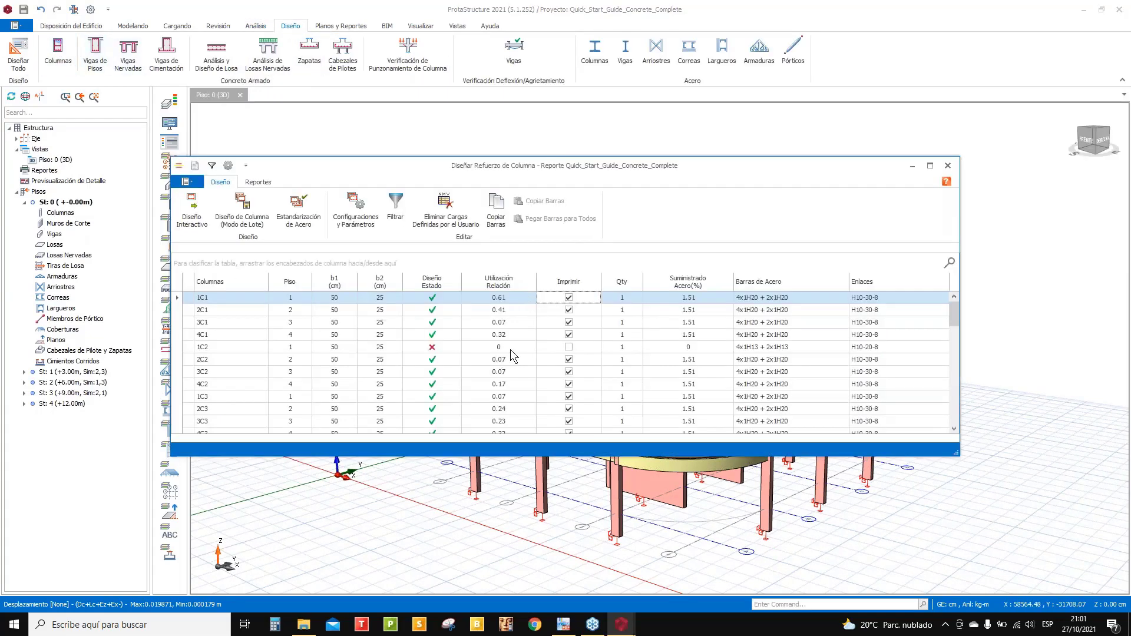
{"action": "left_click", "coordinate": [930, 166]}
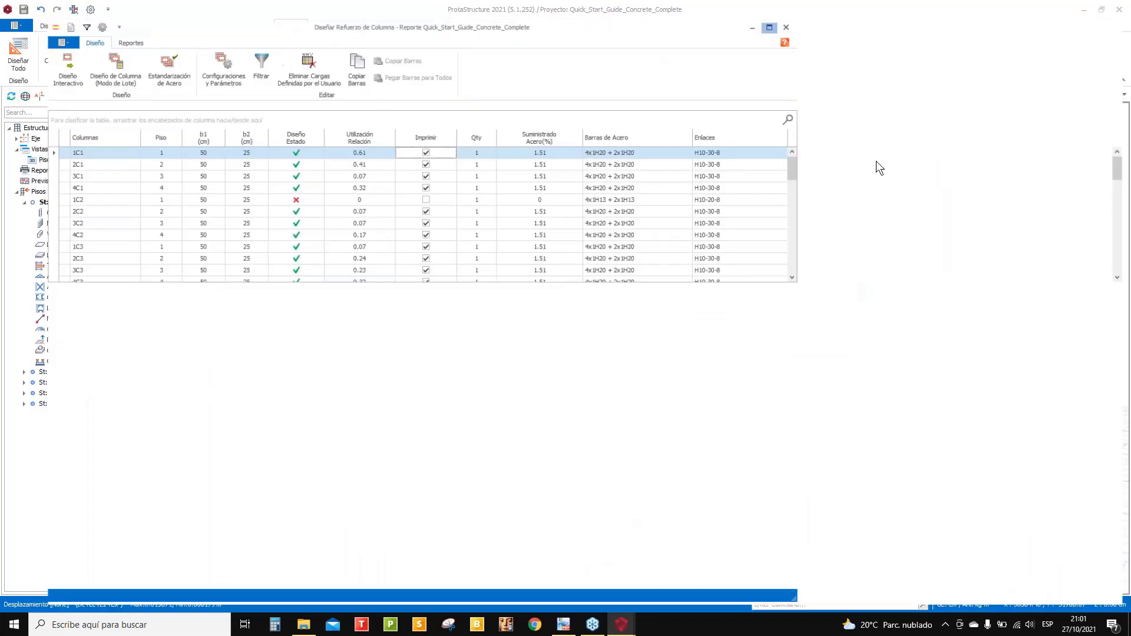
{"action": "scroll", "coordinate": [577, 378], "scroll_direction": "down", "scroll_amount": 5}
{"action": "scroll", "coordinate": [642, 377], "scroll_direction": "up", "scroll_amount": 5}
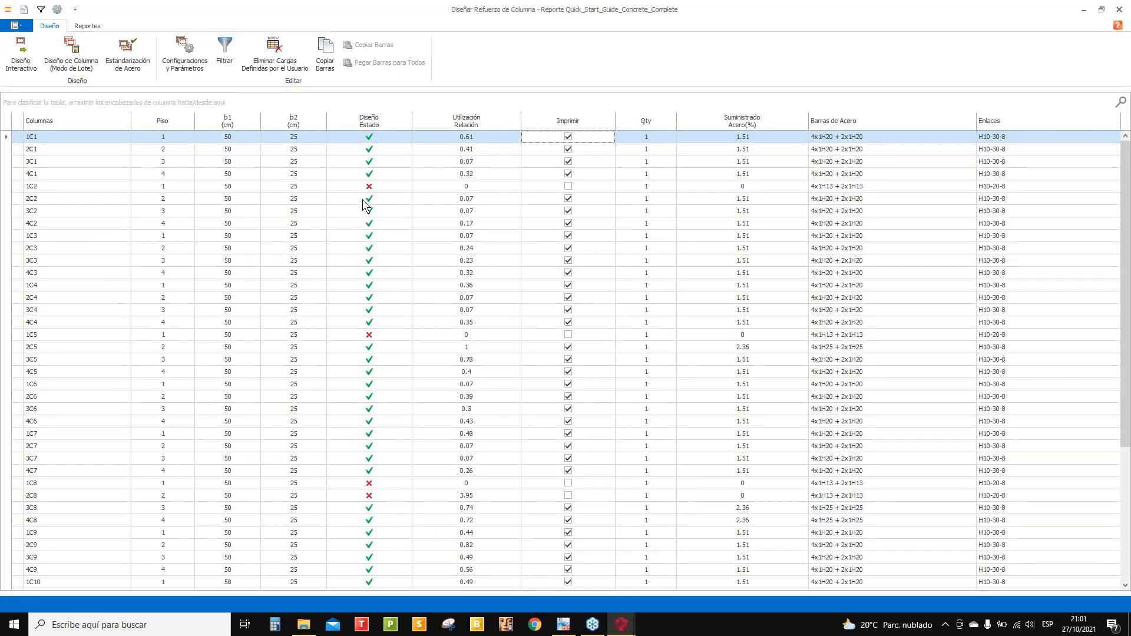
{"action": "scroll", "coordinate": [394, 323], "scroll_direction": "down", "scroll_amount": 5}
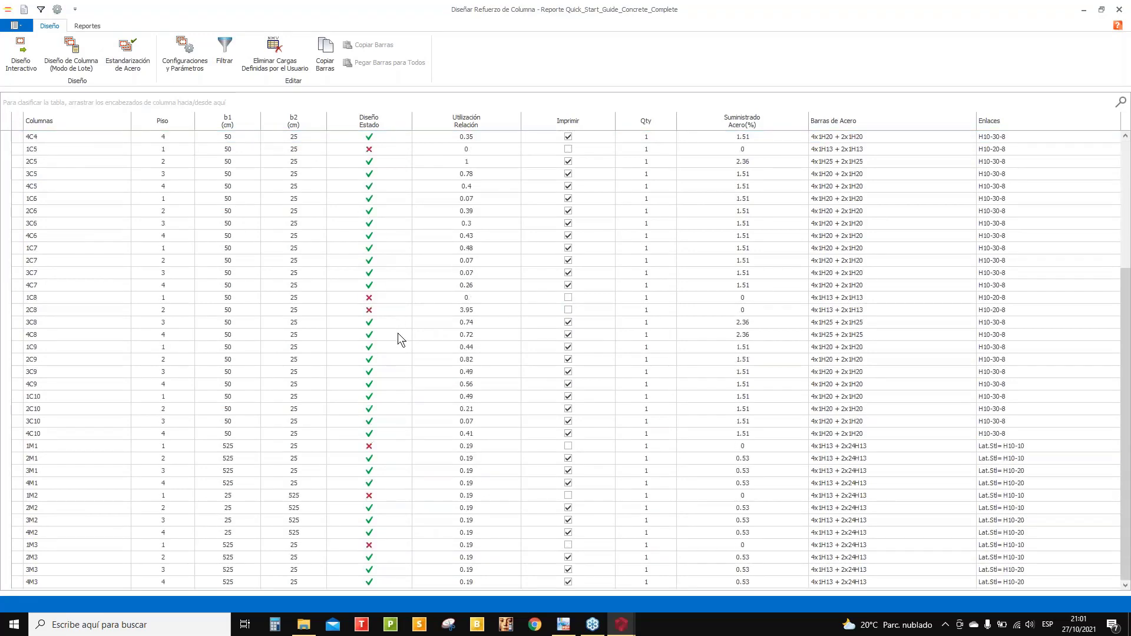
{"action": "scroll", "coordinate": [397, 333], "scroll_direction": "up", "scroll_amount": 5}
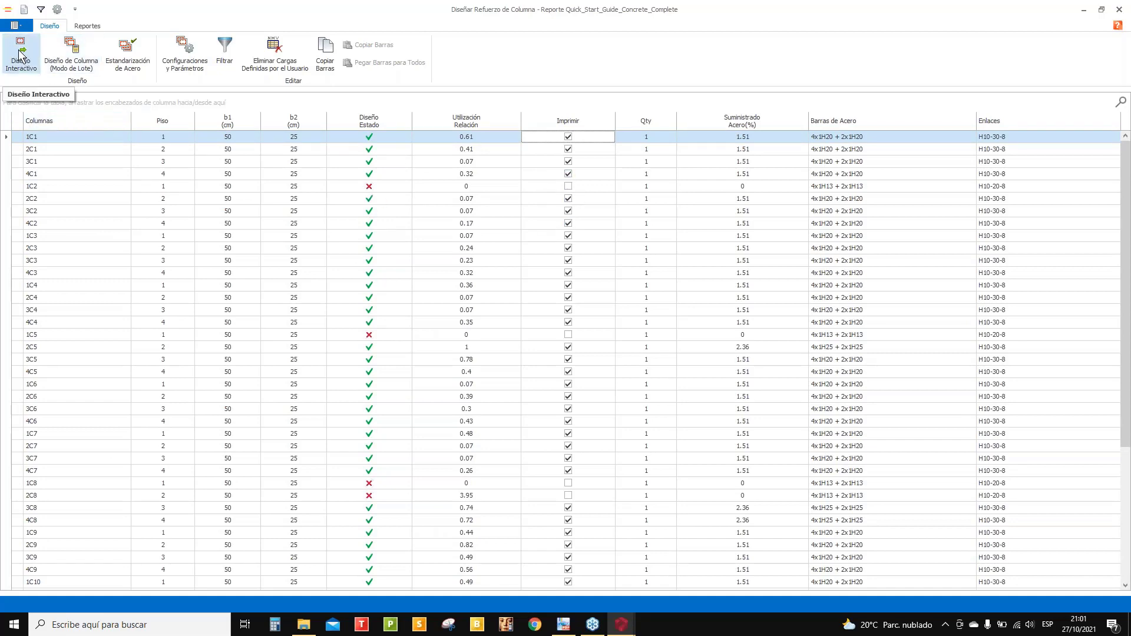
{"action": "left_click", "coordinate": [82, 24]}
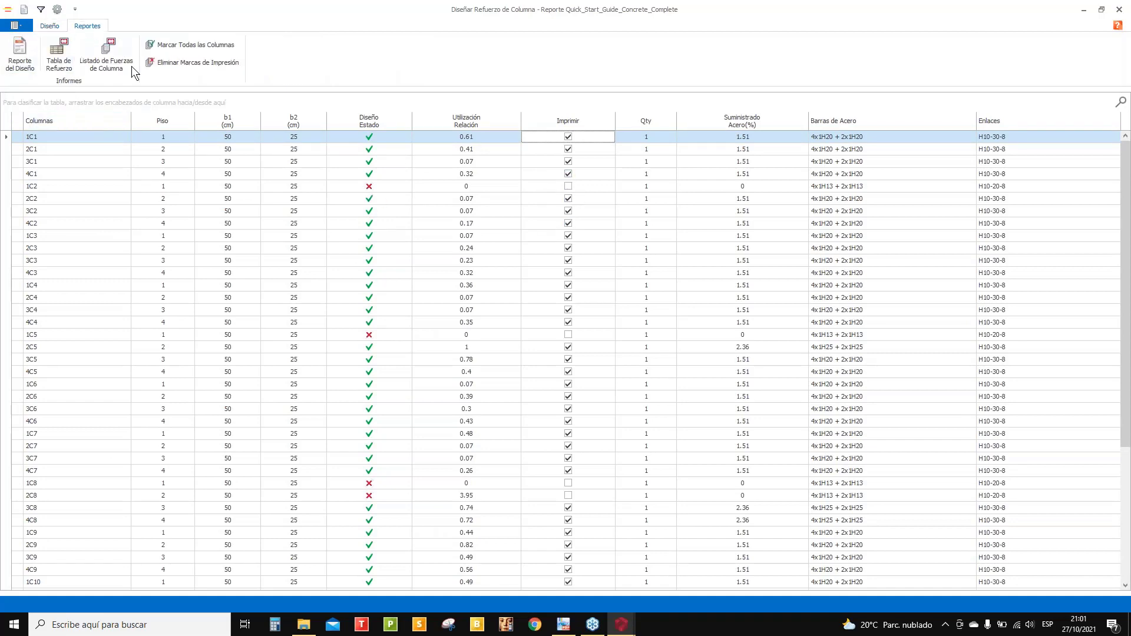
- Generate the column design report with Incluir Todas las Combinaciones de Carga en el Reporte enabled
{"action": "left_click", "coordinate": [34, 52]}
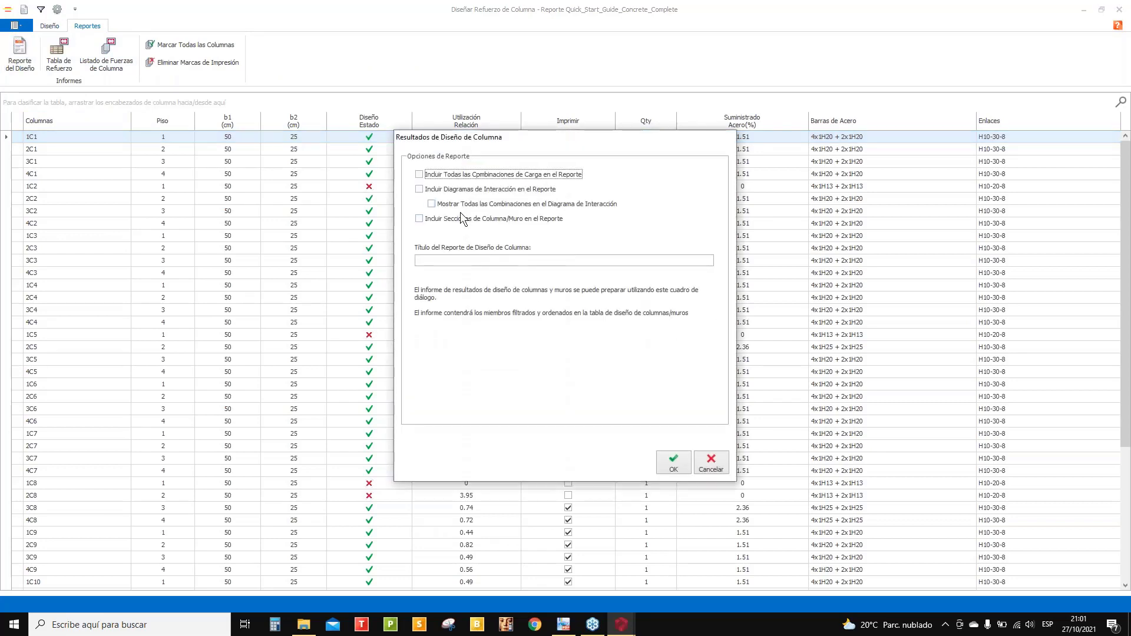
{"action": "left_click", "coordinate": [419, 174]}
{"action": "left_click", "coordinate": [672, 463]}
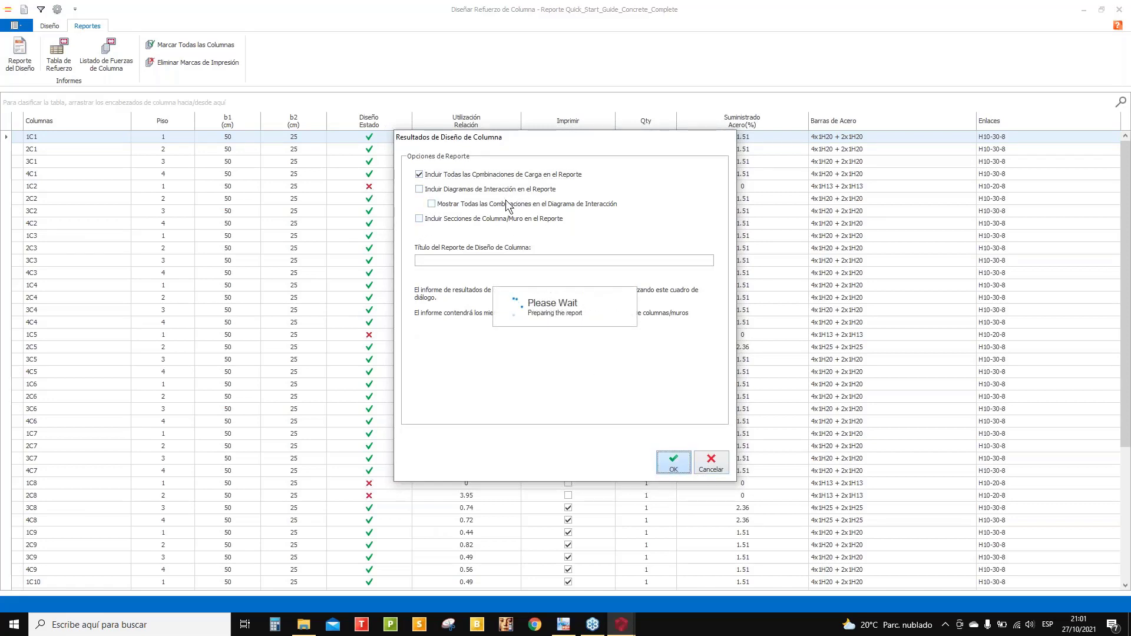
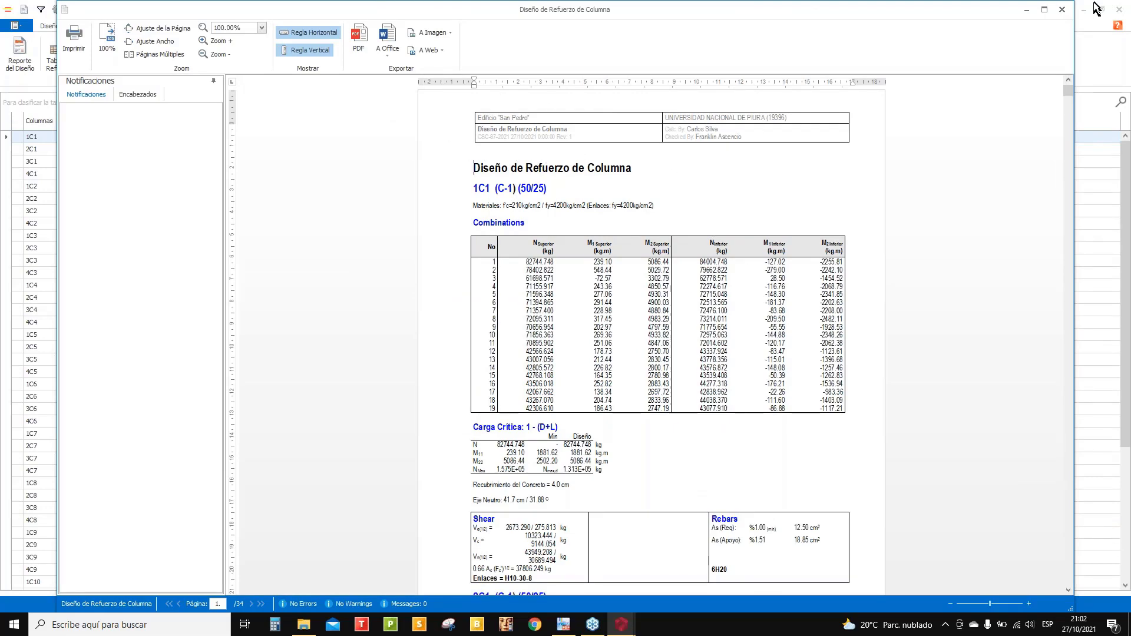
- Maximize the column design report preview and zoom it to 150%
{"action": "left_click", "coordinate": [1044, 10]}
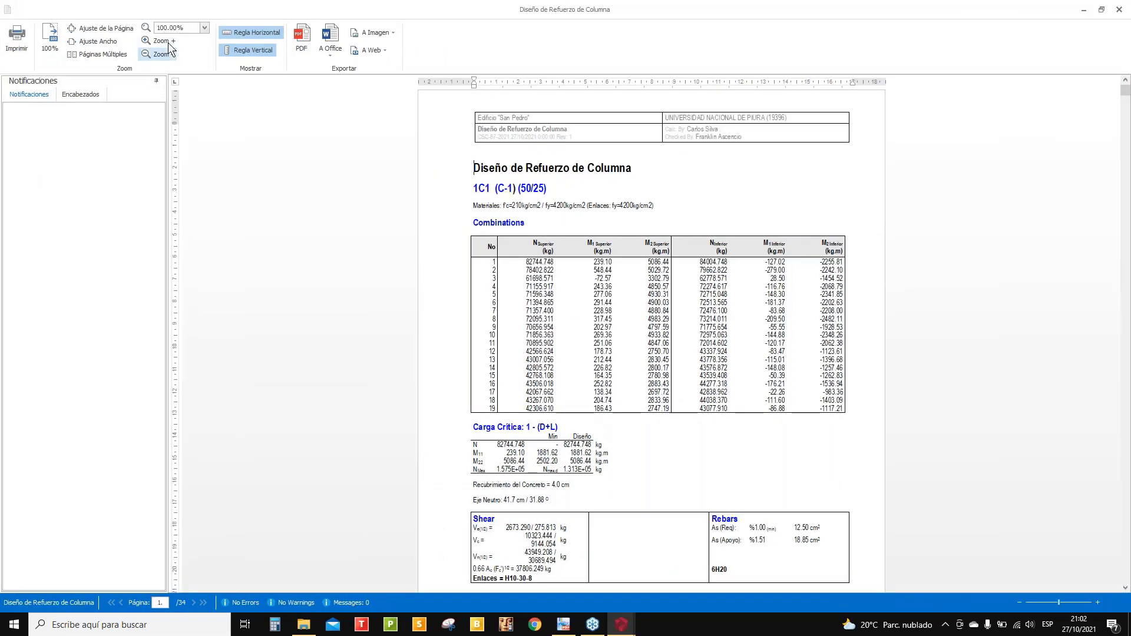
{"action": "left_click", "coordinate": [170, 41]}
{"action": "left_click", "coordinate": [170, 41]}
{"action": "left_click", "coordinate": [170, 40]}
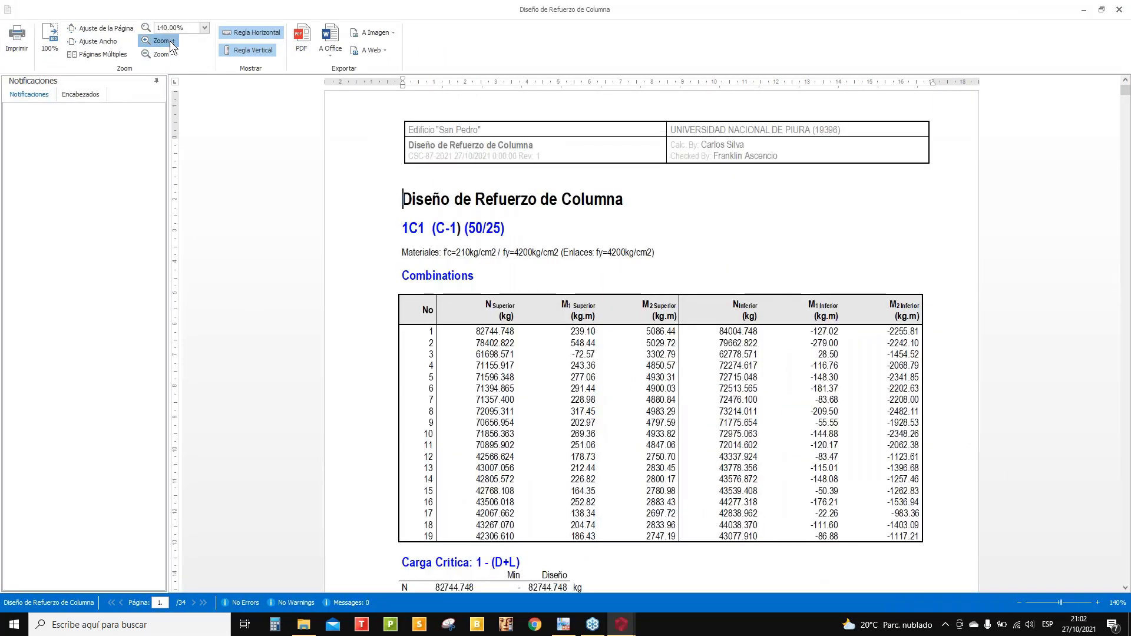
{"action": "left_click", "coordinate": [169, 40]}
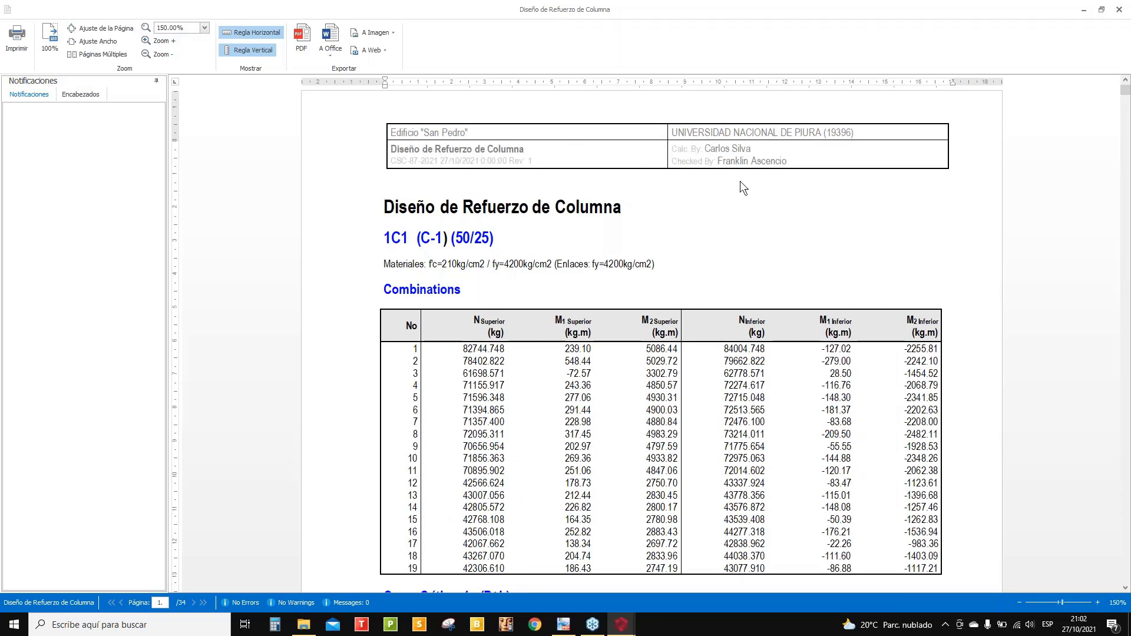
- Scroll through all pages of the column design report, then close the preview
{"action": "scroll", "coordinate": [521, 228], "scroll_direction": "down", "scroll_amount": 15}
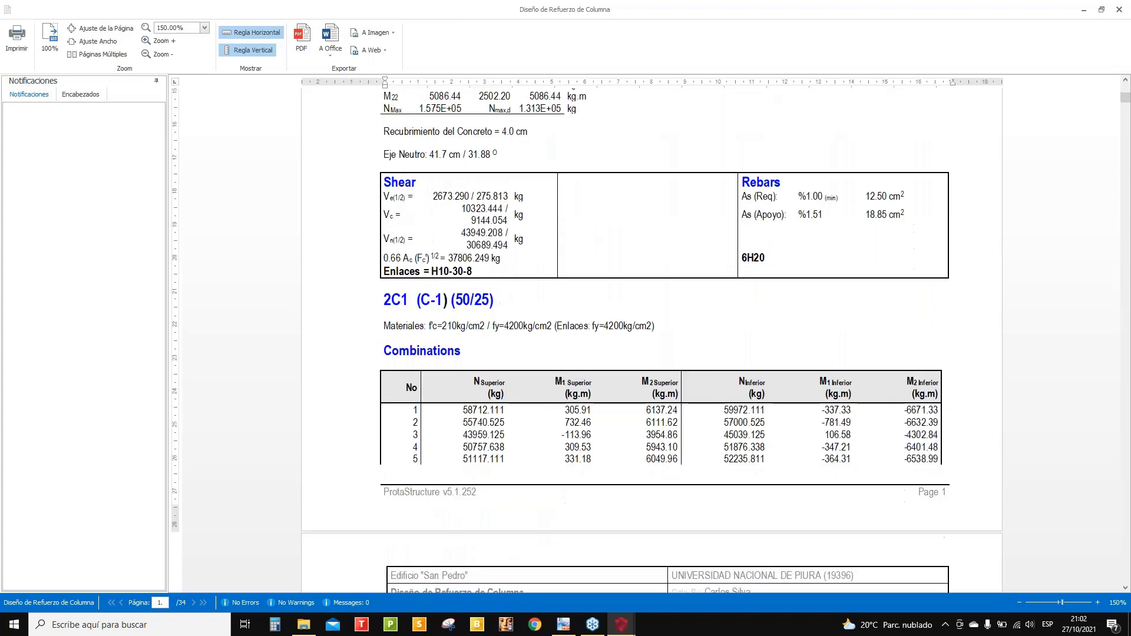
{"action": "scroll", "coordinate": [808, 363], "scroll_direction": "down", "scroll_amount": 20}
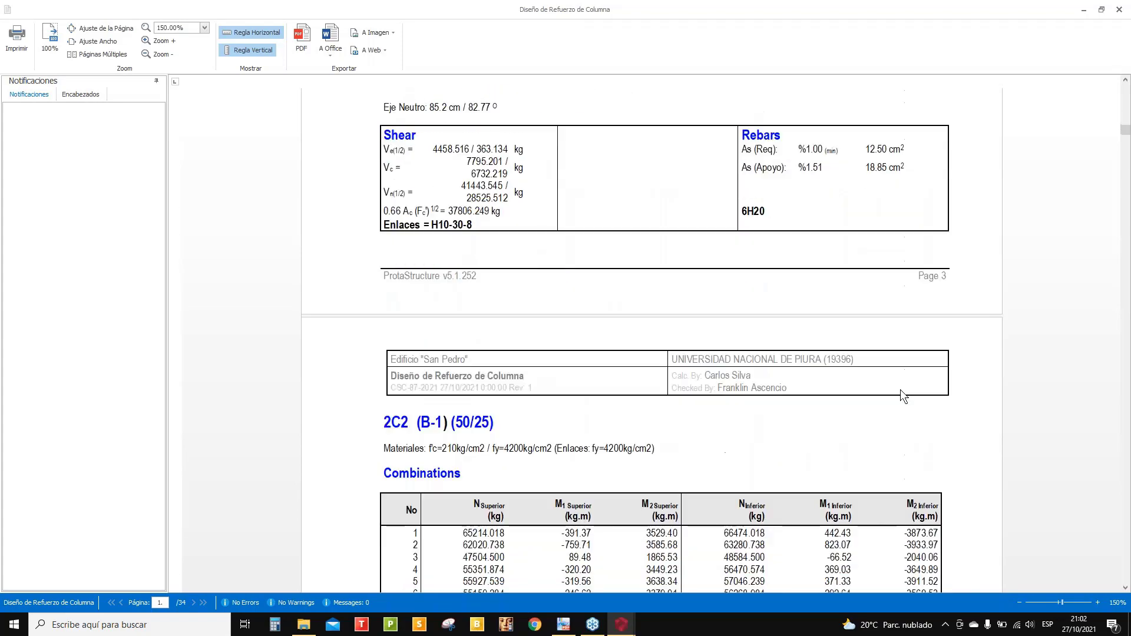
{"action": "scroll", "coordinate": [951, 411], "scroll_direction": "down", "scroll_amount": 10}
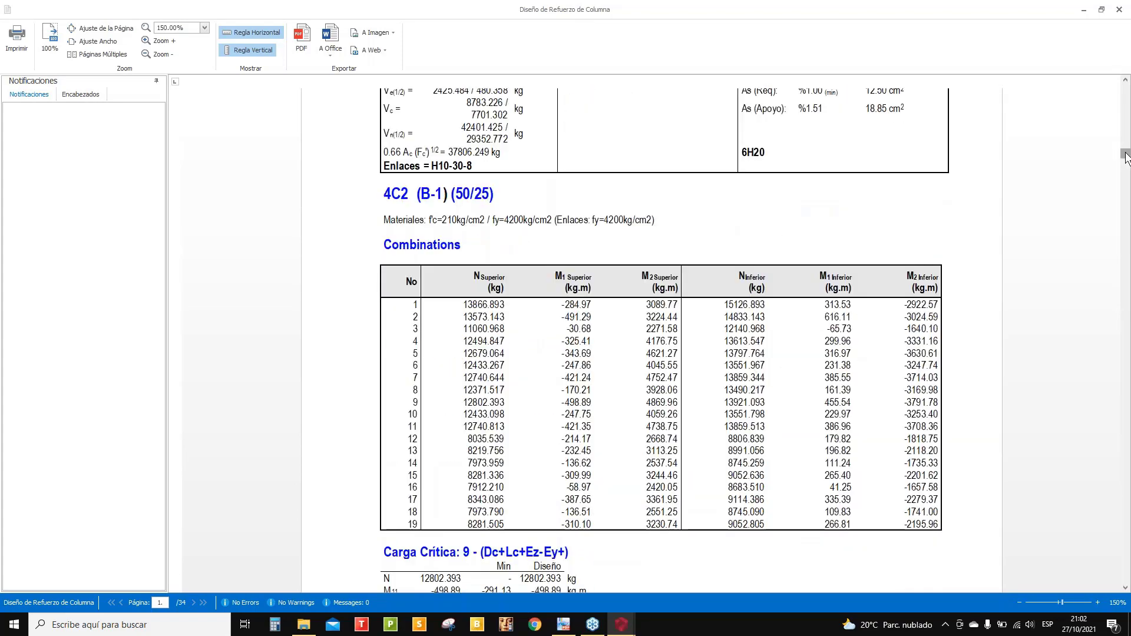
{"action": "left_click_drag", "start_coordinate": [1125, 155], "coordinate": [1124, 379]}
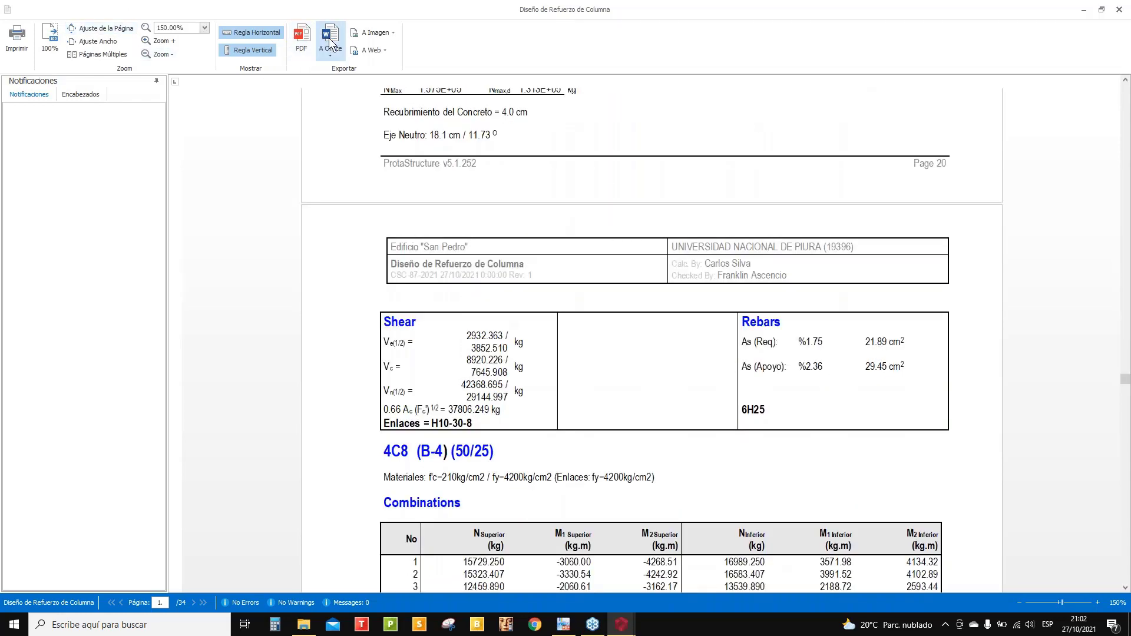
{"action": "scroll", "coordinate": [395, 522], "scroll_direction": "down", "scroll_amount": 10}
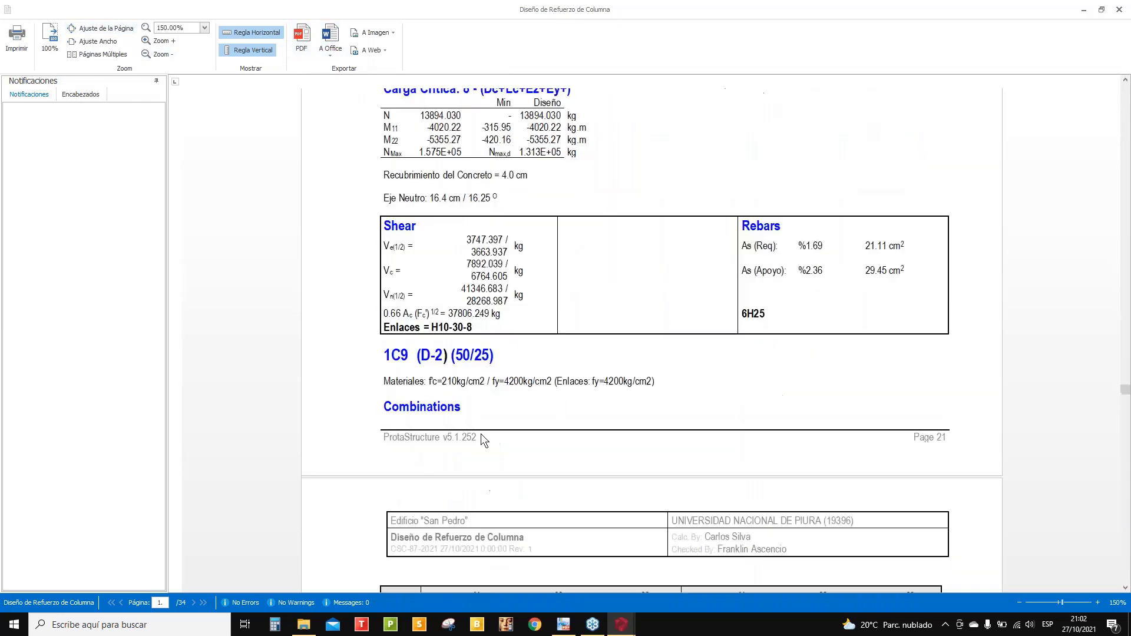
{"action": "scroll", "coordinate": [393, 347], "scroll_direction": "down", "scroll_amount": 15}
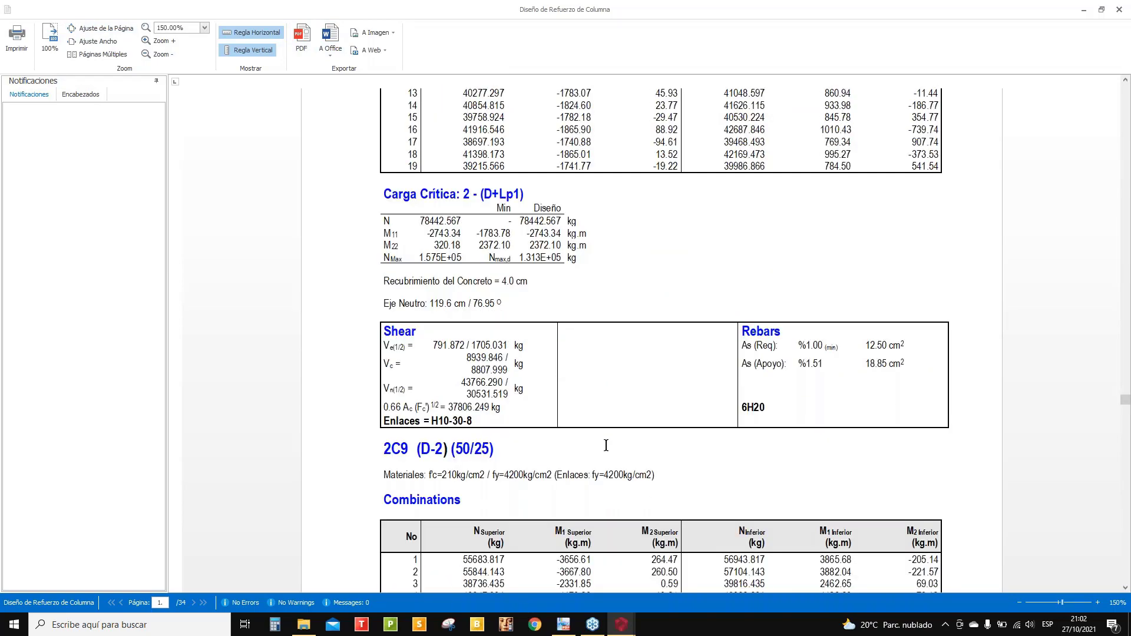
{"action": "scroll", "coordinate": [1125, 405], "scroll_direction": "down", "scroll_amount": 1}
{"action": "scroll", "coordinate": [1126, 407], "scroll_direction": "down", "scroll_amount": 20}
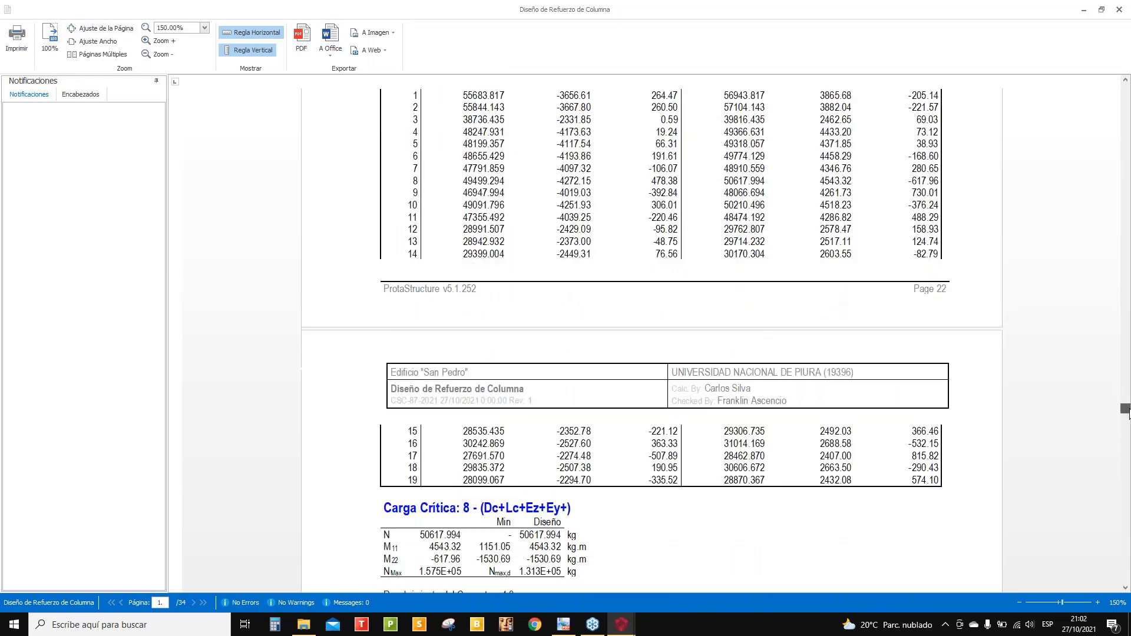
{"action": "left_click_drag", "start_coordinate": [1130, 412], "coordinate": [1124, 88]}
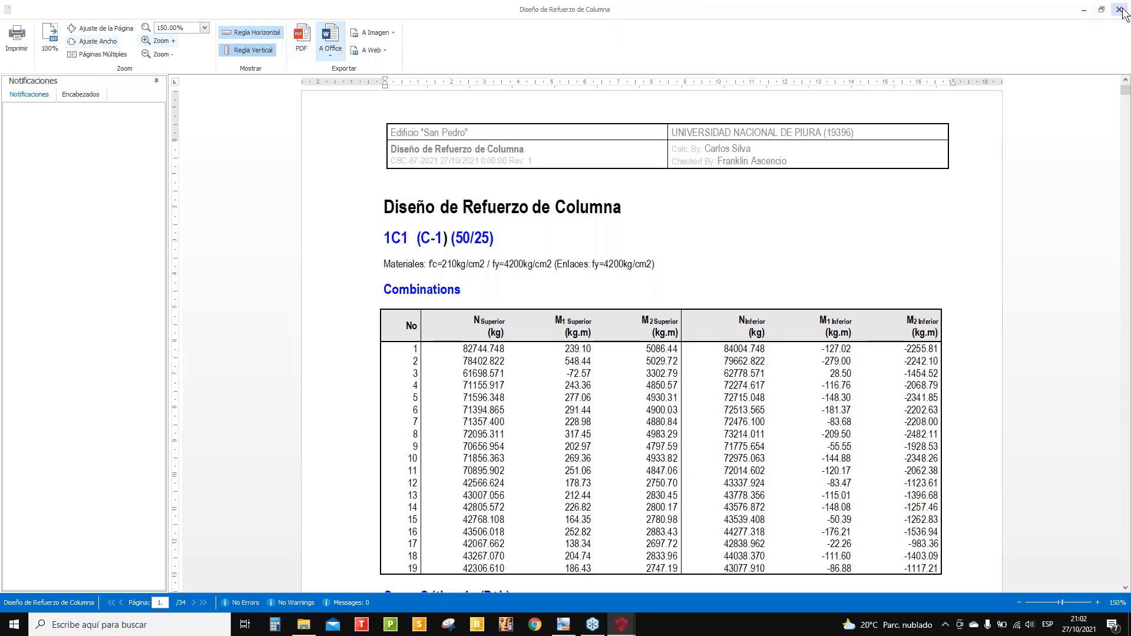
{"action": "left_click", "coordinate": [1119, 10]}
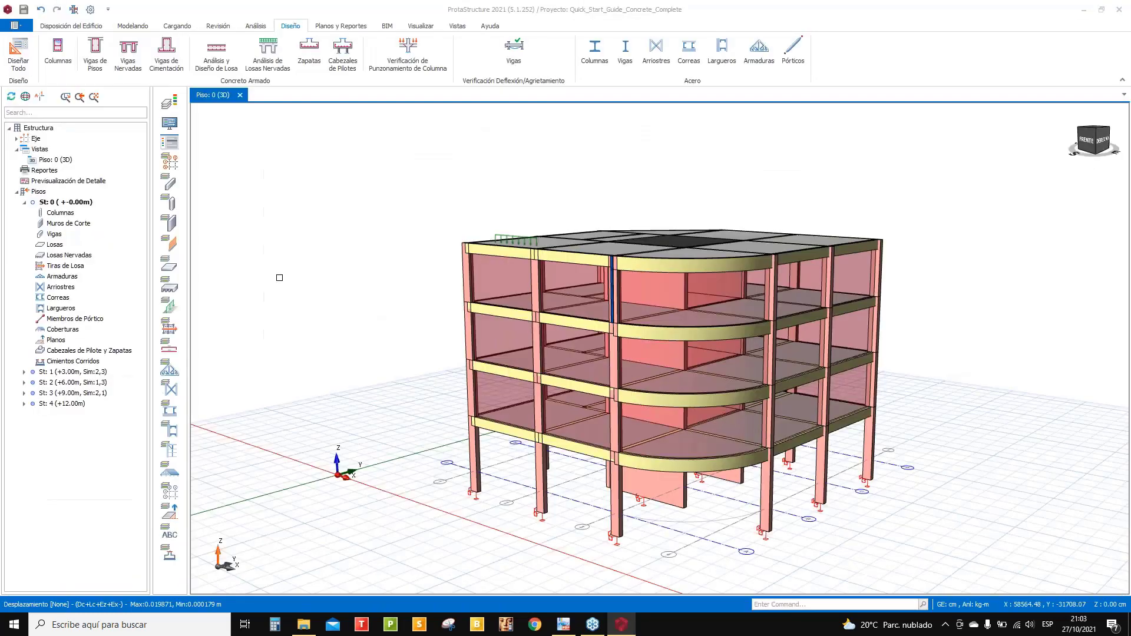
- Open the Vigas de Pisos beam design table full screen and bring up the Diseñar Reporte options
{"action": "left_click", "coordinate": [95, 53]}
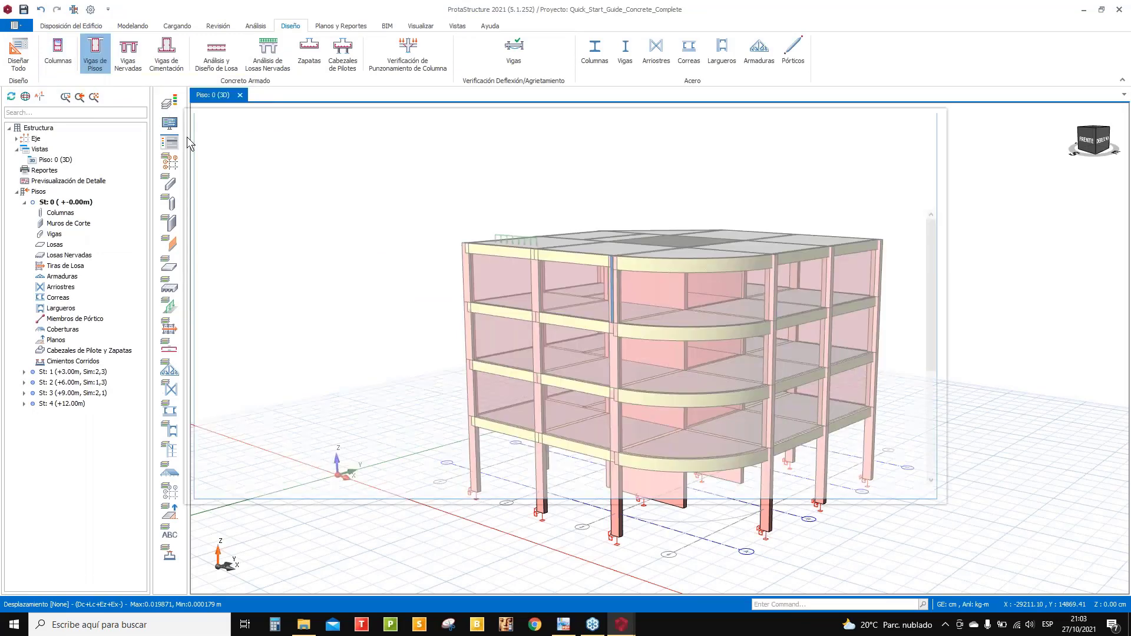
{"action": "left_click", "coordinate": [916, 118]}
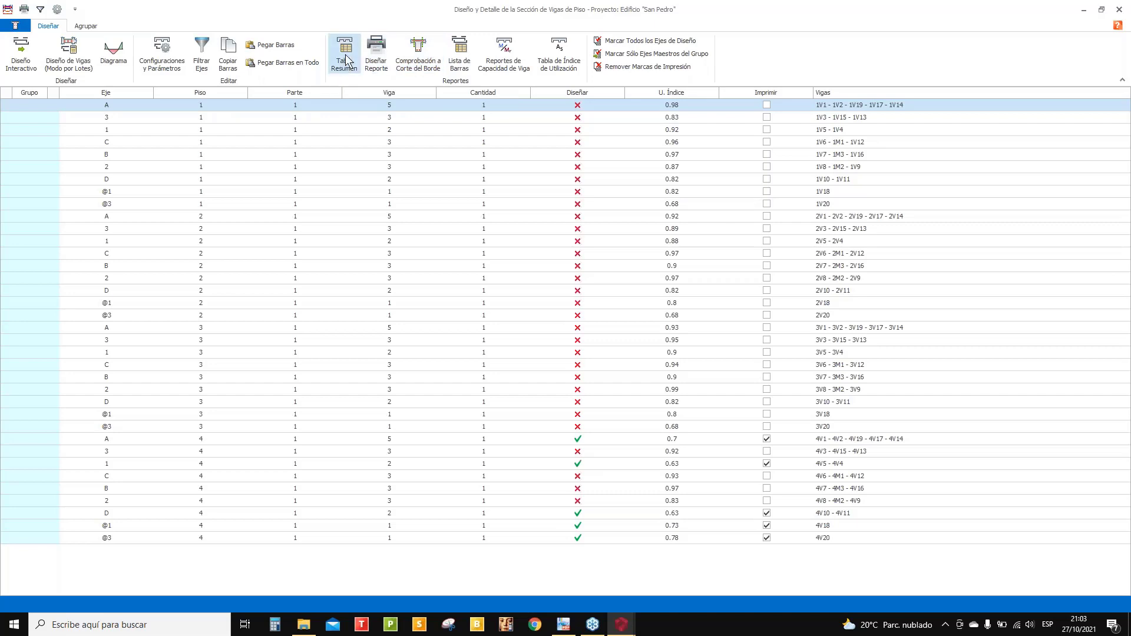
{"action": "left_click", "coordinate": [371, 53]}
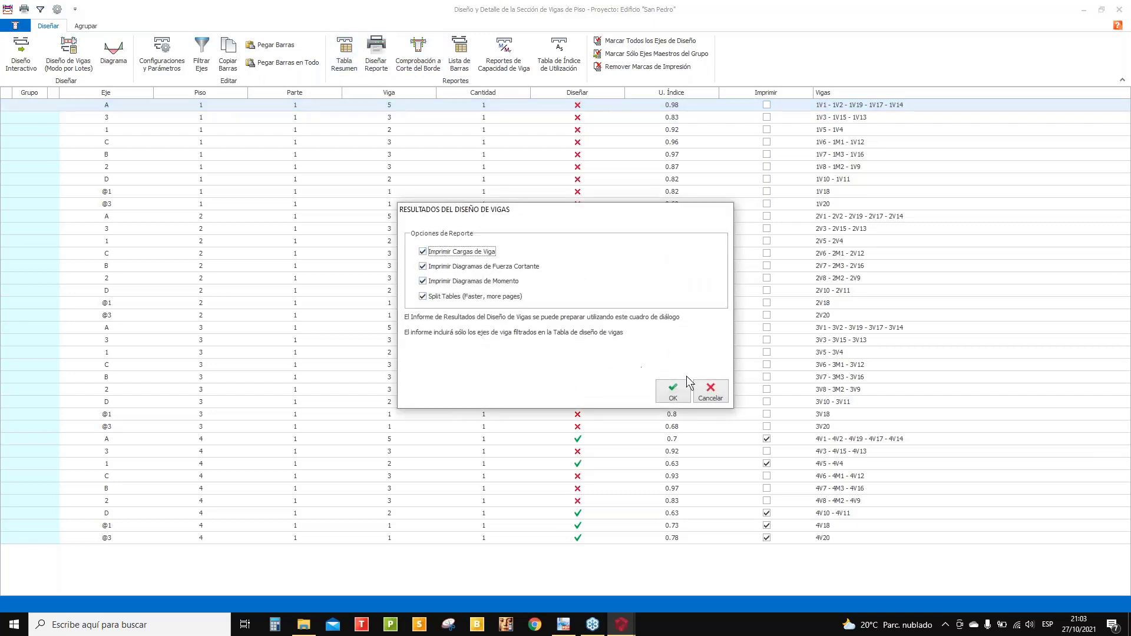
- Generate the 12-page Diseño de Refuerzo de Viga report, scroll through it, and close it
{"action": "left_click", "coordinate": [678, 389]}
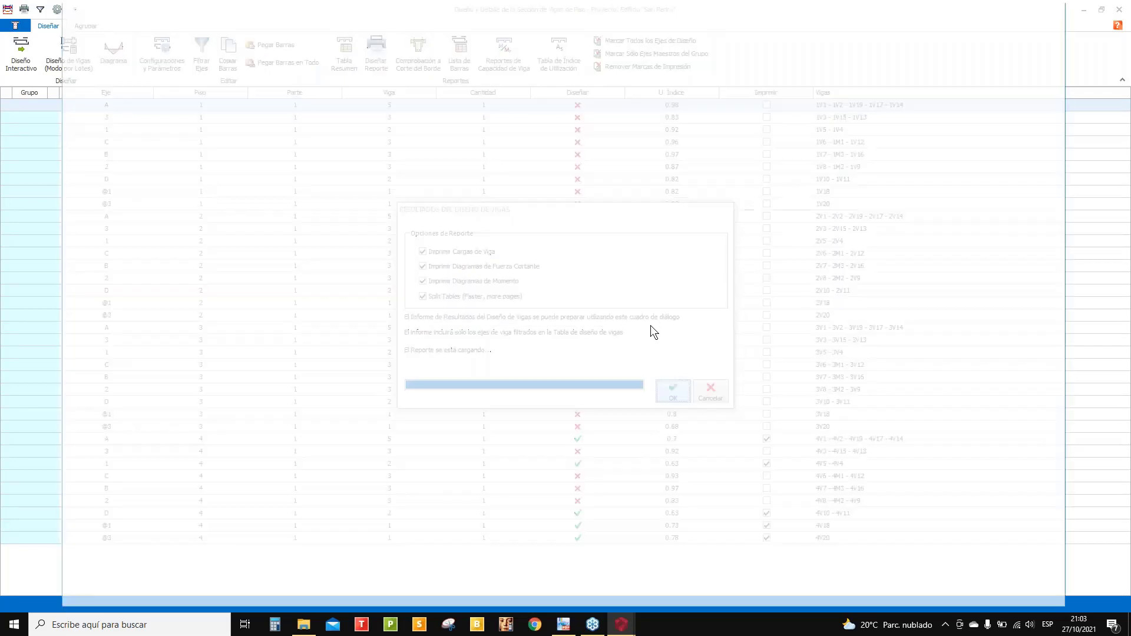
{"action": "scroll", "coordinate": [636, 283], "scroll_direction": "down", "scroll_amount": 4}
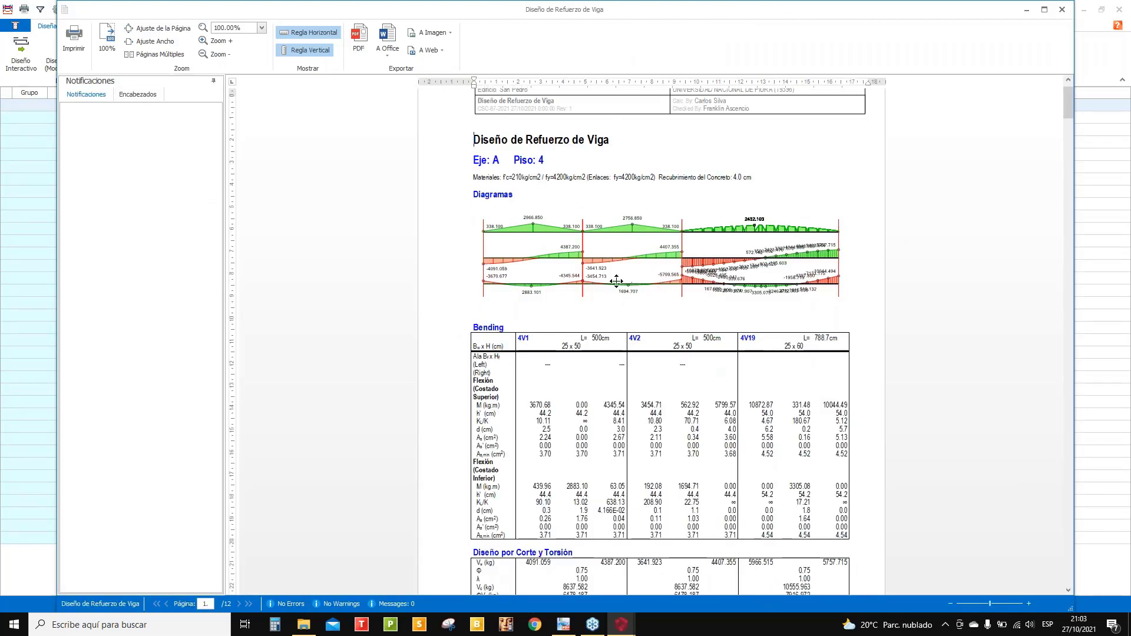
{"action": "scroll", "coordinate": [616, 281], "scroll_direction": "down", "scroll_amount": 10}
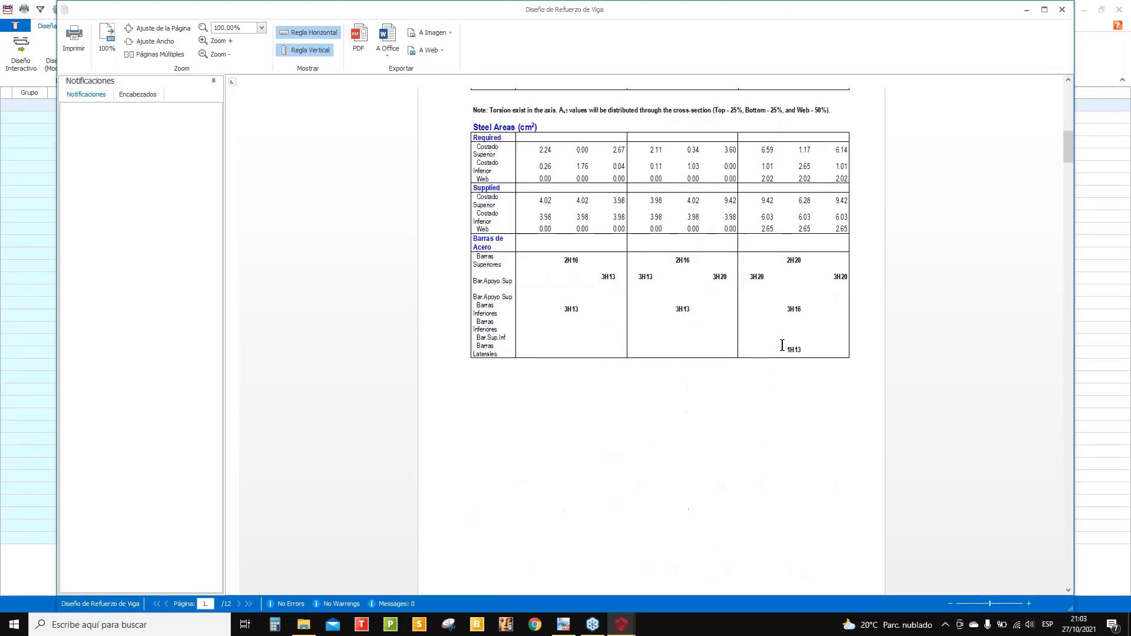
{"action": "scroll", "coordinate": [790, 353], "scroll_direction": "down", "scroll_amount": 6}
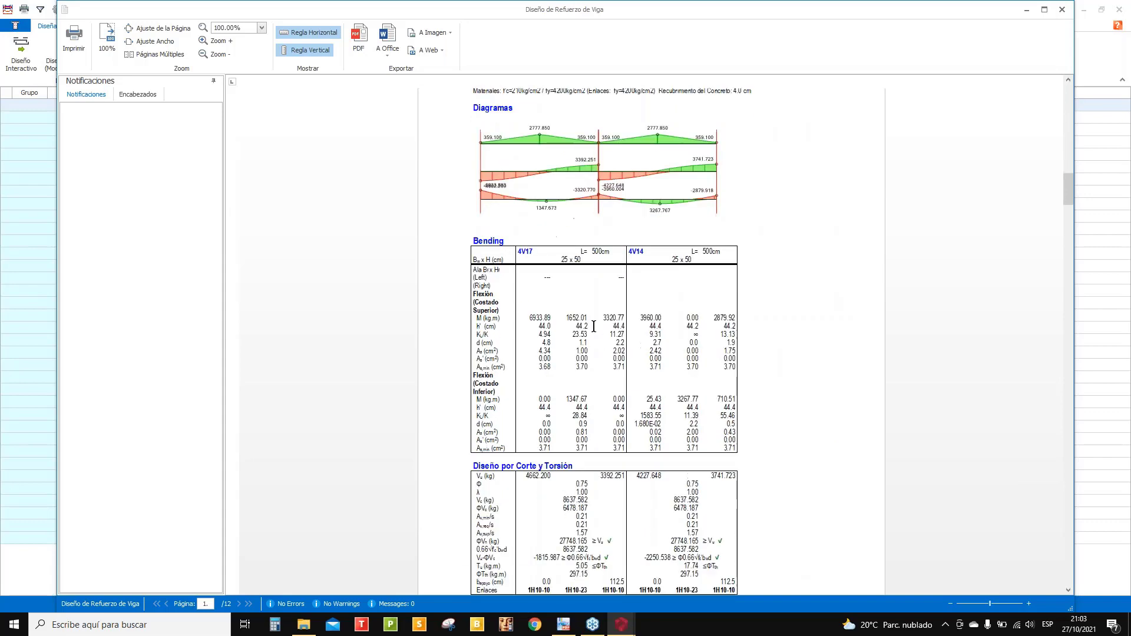
{"action": "scroll", "coordinate": [495, 273], "scroll_direction": "down", "scroll_amount": 14}
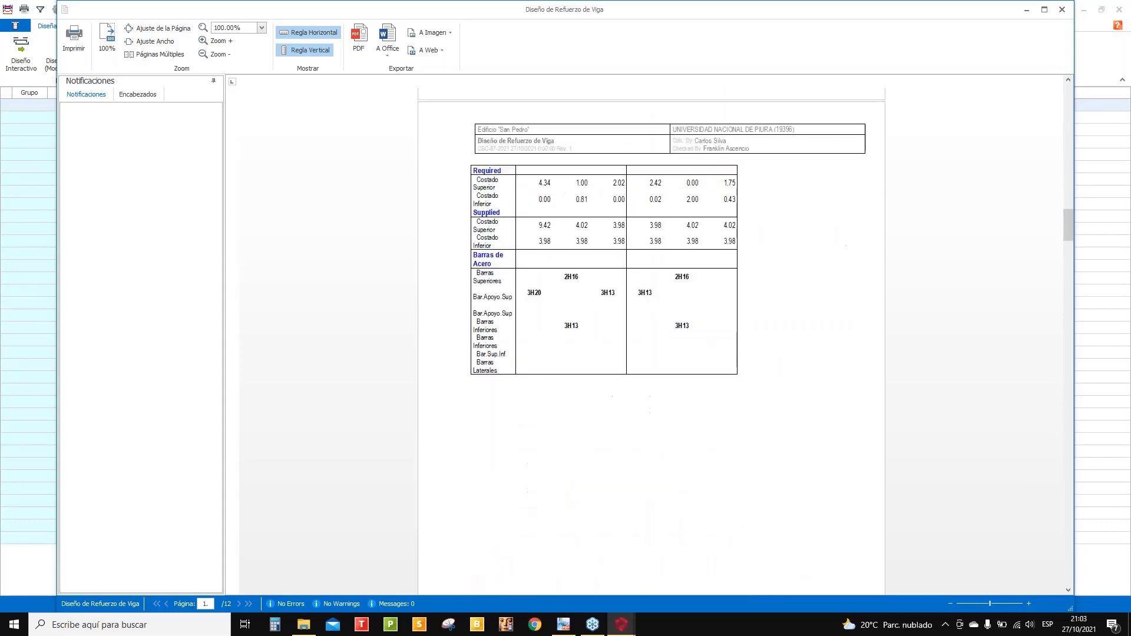
{"action": "scroll", "coordinate": [613, 354], "scroll_direction": "down", "scroll_amount": 13}
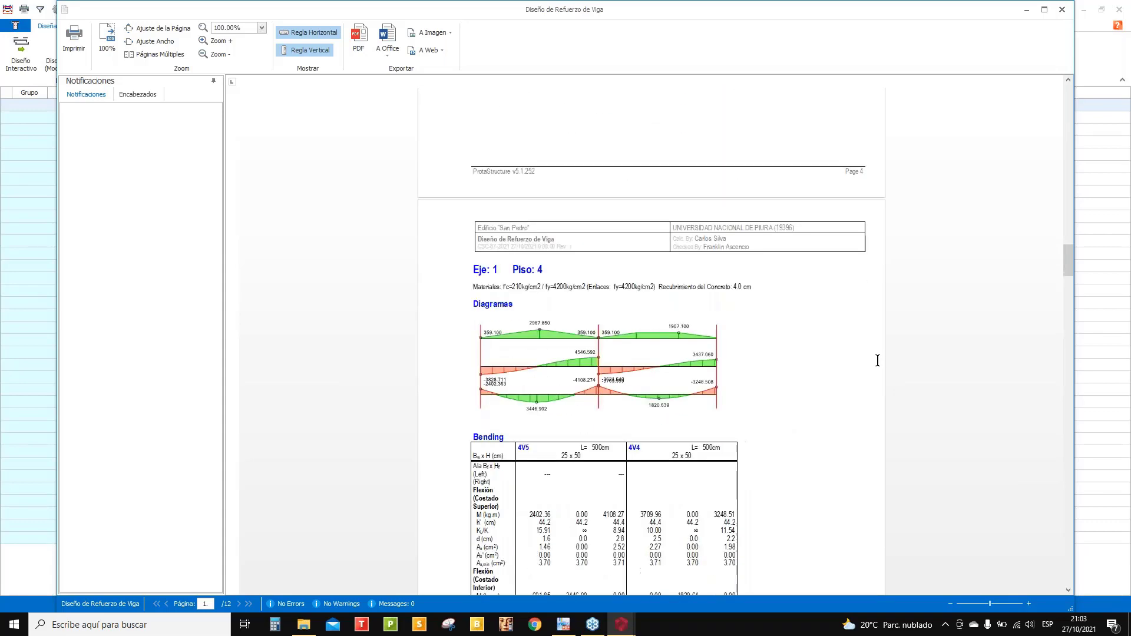
{"action": "left_click", "coordinate": [1060, 10]}
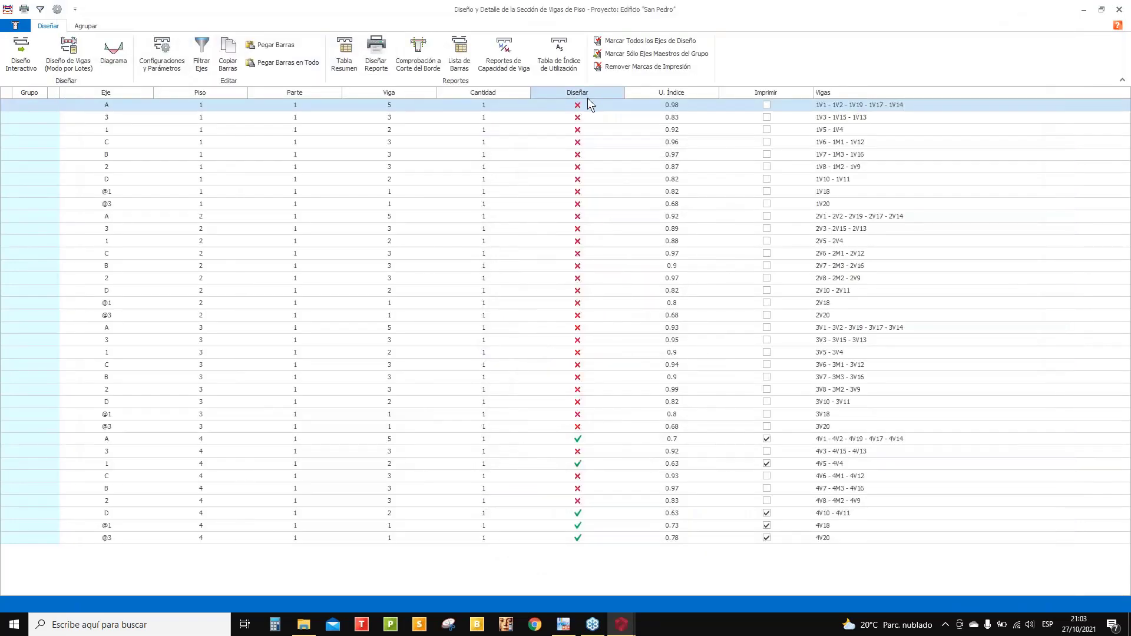
- Run Diseño Interactivo on the axis A beams, accept the updated bars, then close the beam design window
{"action": "right_click", "coordinate": [578, 92]}
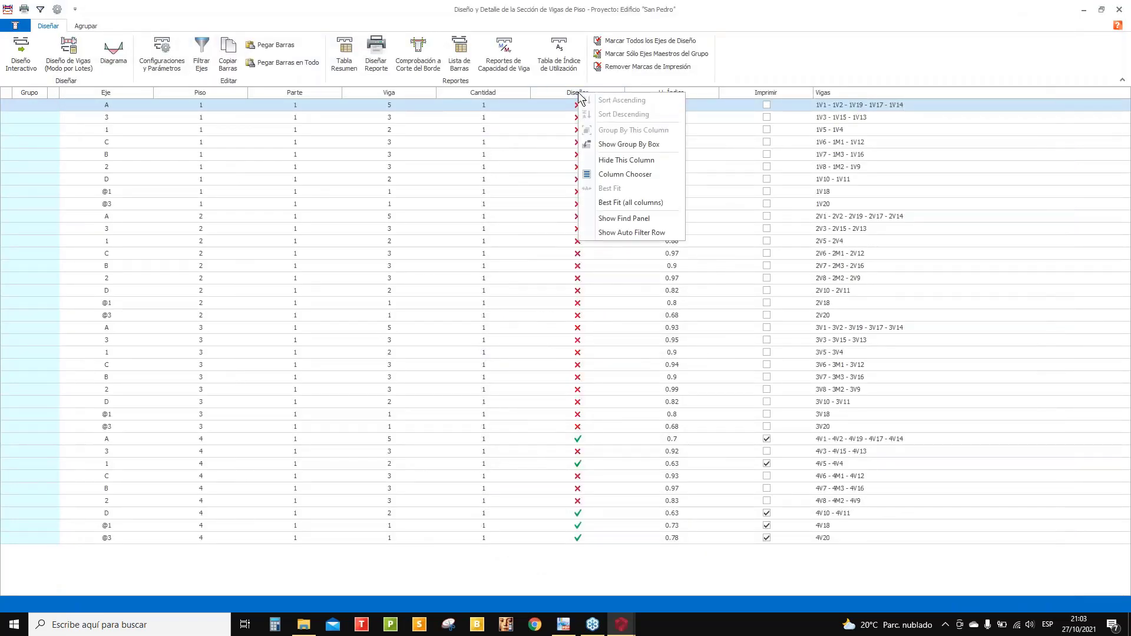
{"action": "left_click", "coordinate": [33, 46]}
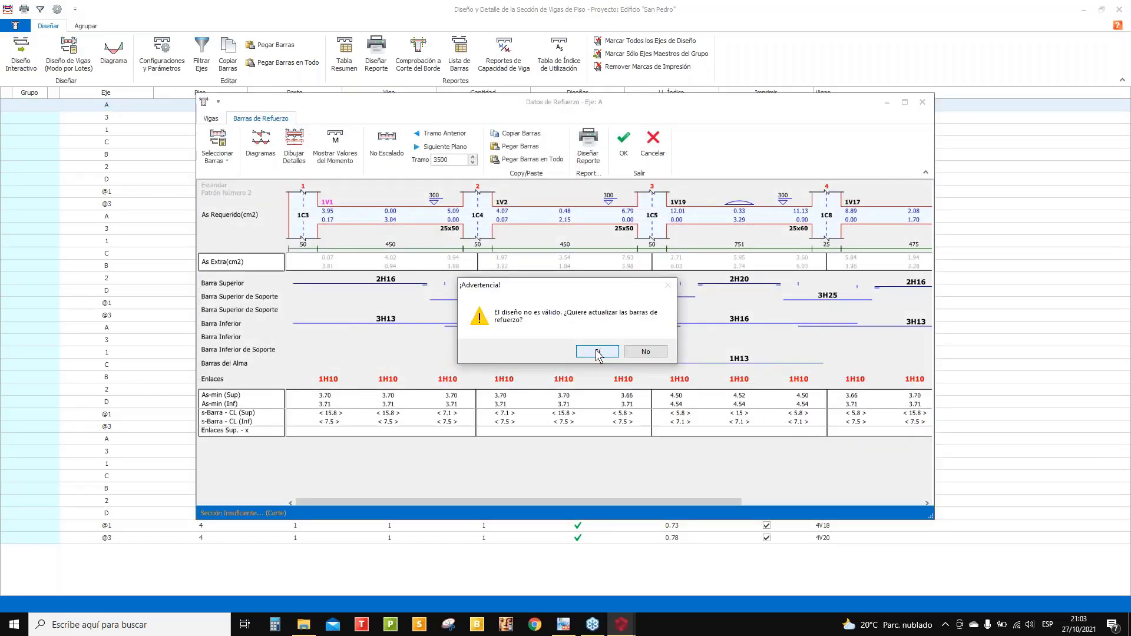
{"action": "left_click", "coordinate": [596, 350]}
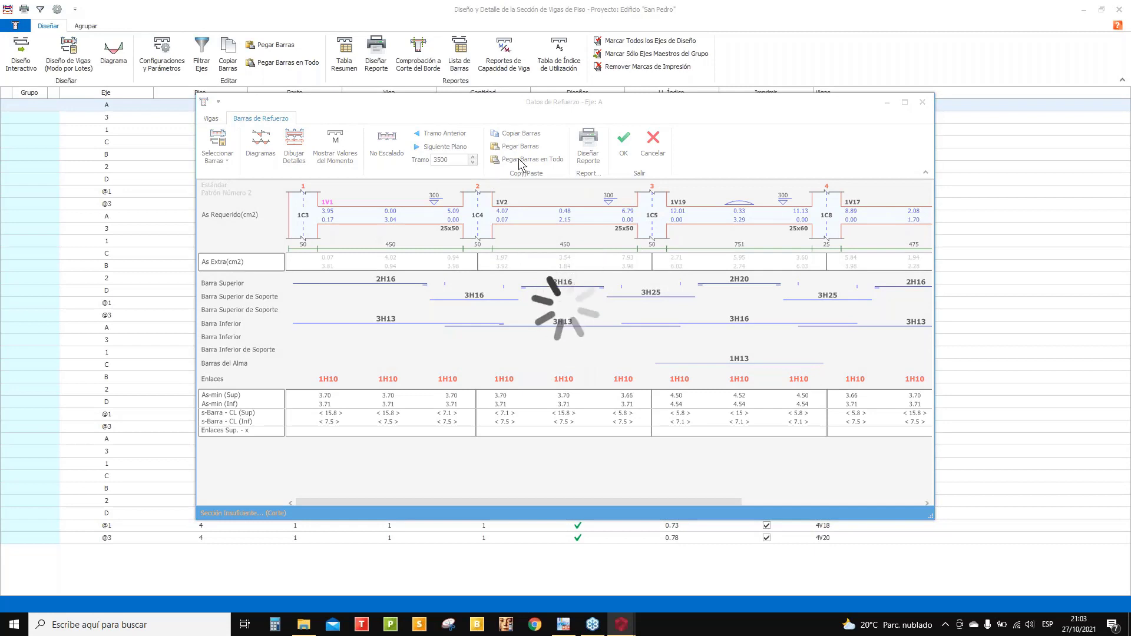
{"action": "left_click", "coordinate": [621, 142]}
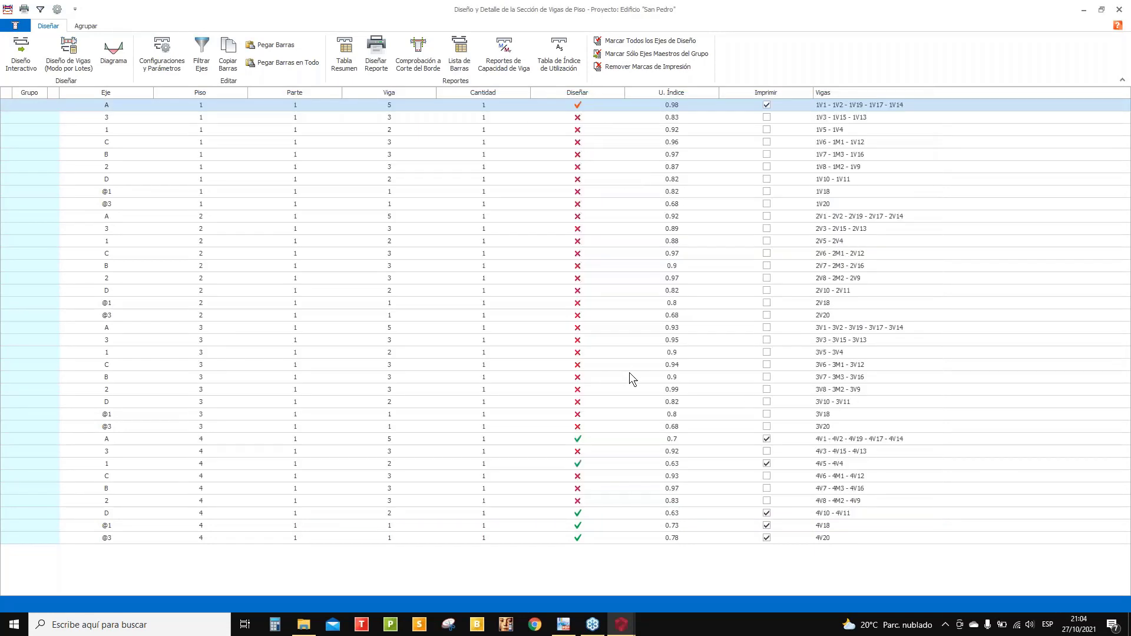
{"action": "left_click", "coordinate": [575, 118]}
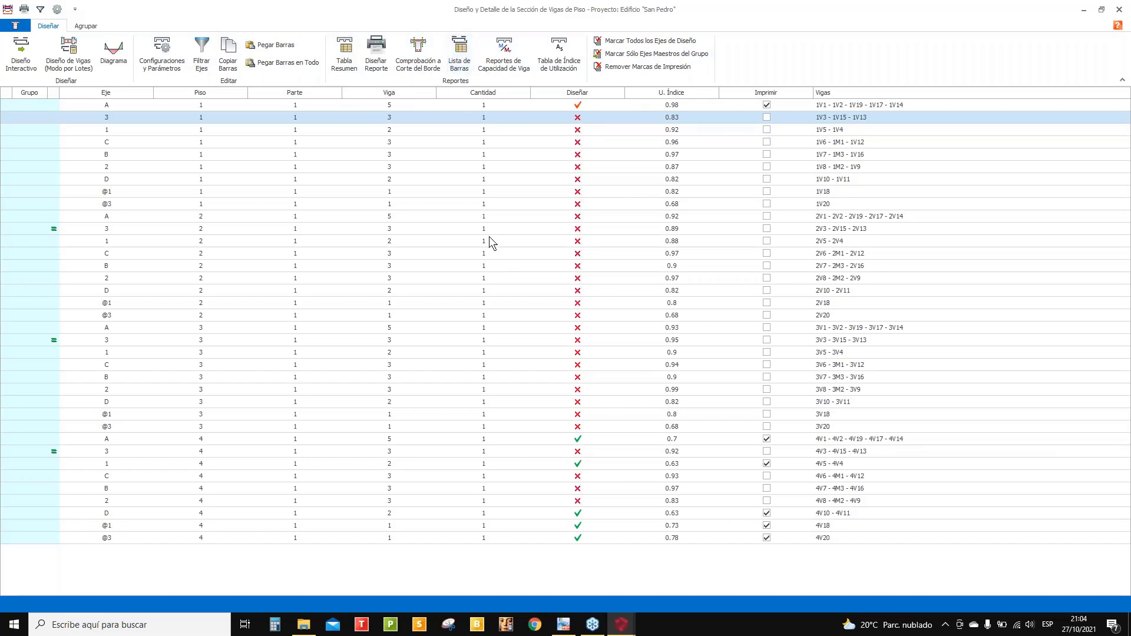
{"action": "left_click", "coordinate": [1119, 9]}
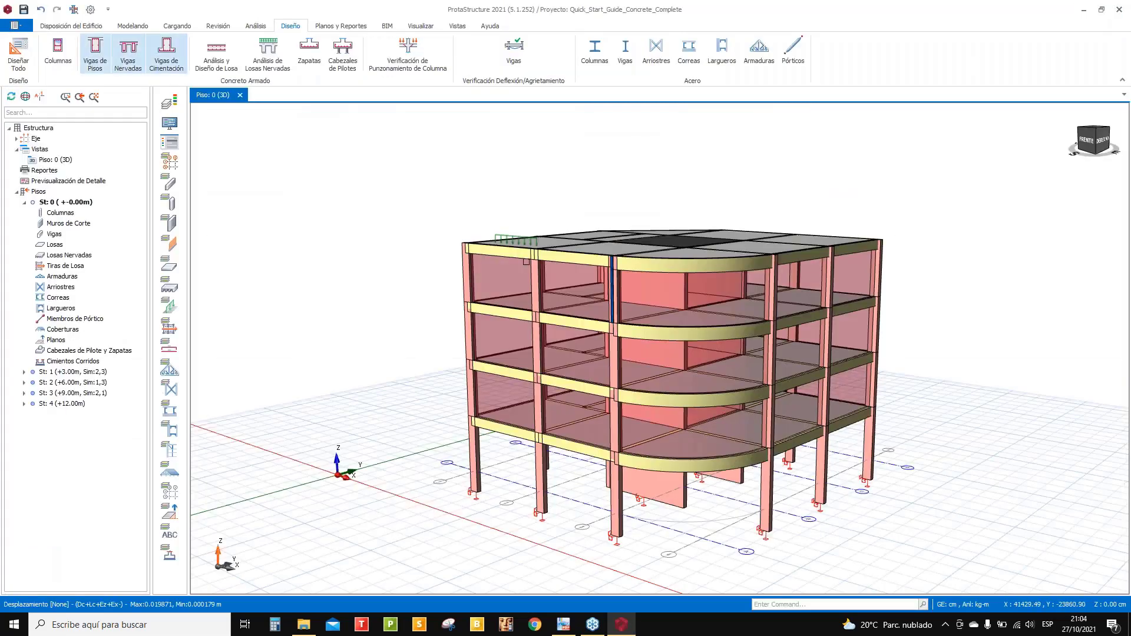
- Insert footing F-1C5 (230 × 220 cm, 60 cm deep) under a ground-floor column and show it in 3D
{"action": "middle_click_drag", "start_coordinate": [526, 261], "coordinate": [573, 352]}
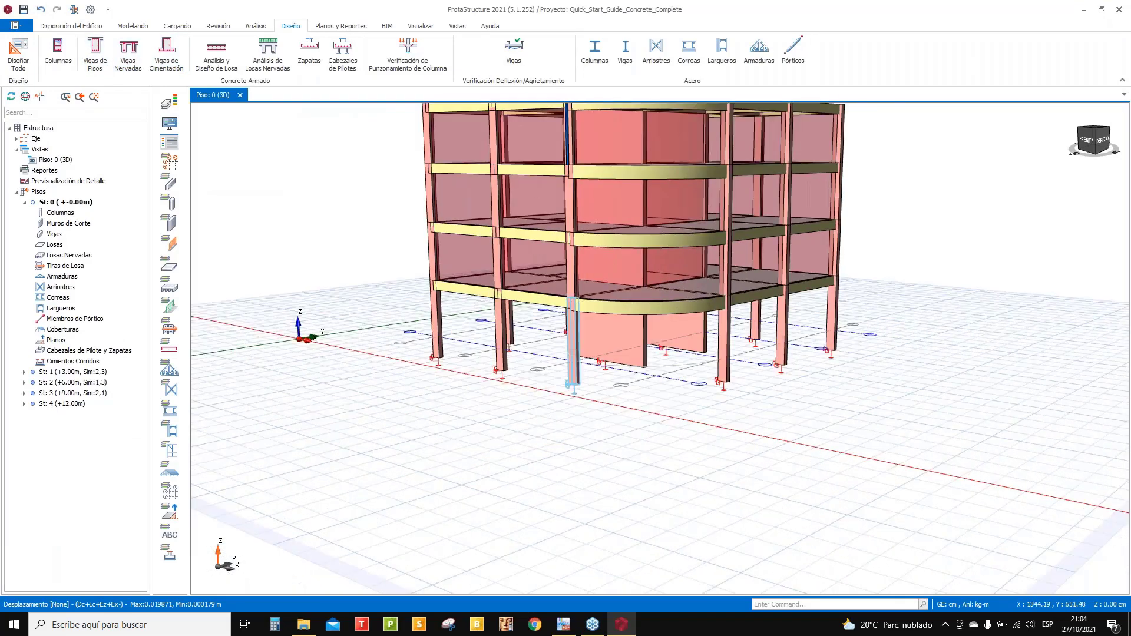
{"action": "left_click", "coordinate": [572, 351]}
{"action": "scroll", "coordinate": [588, 363], "scroll_direction": "up", "scroll_amount": 2}
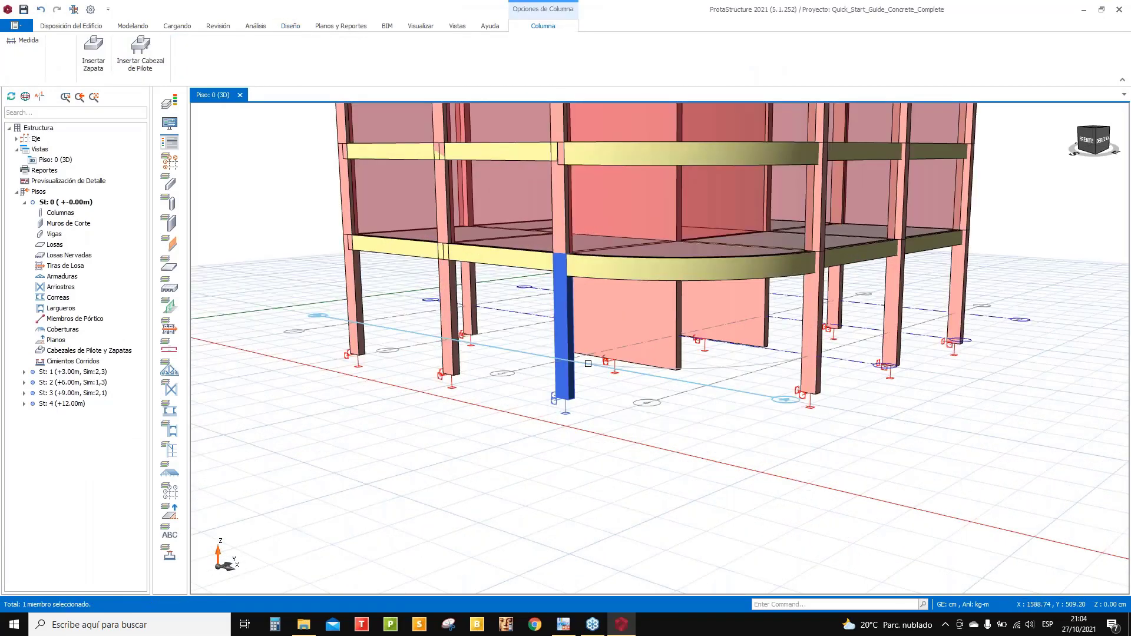
{"action": "scroll", "coordinate": [588, 363], "scroll_direction": "up", "scroll_amount": 2}
{"action": "middle_click_drag", "start_coordinate": [647, 347], "coordinate": [582, 318]}
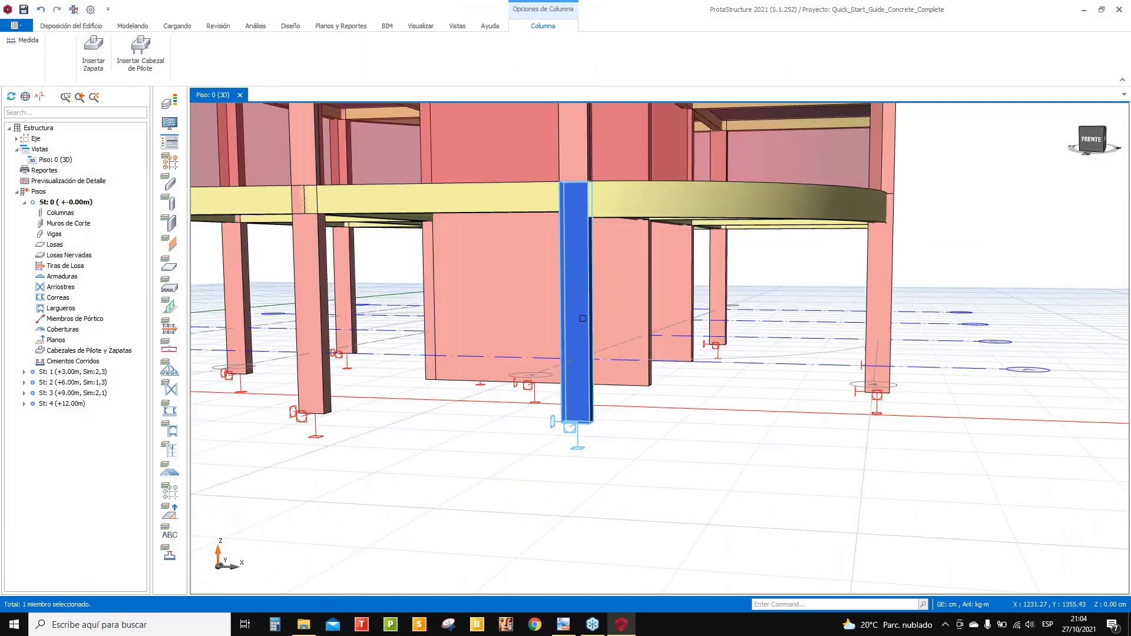
{"action": "right_click", "coordinate": [589, 316]}
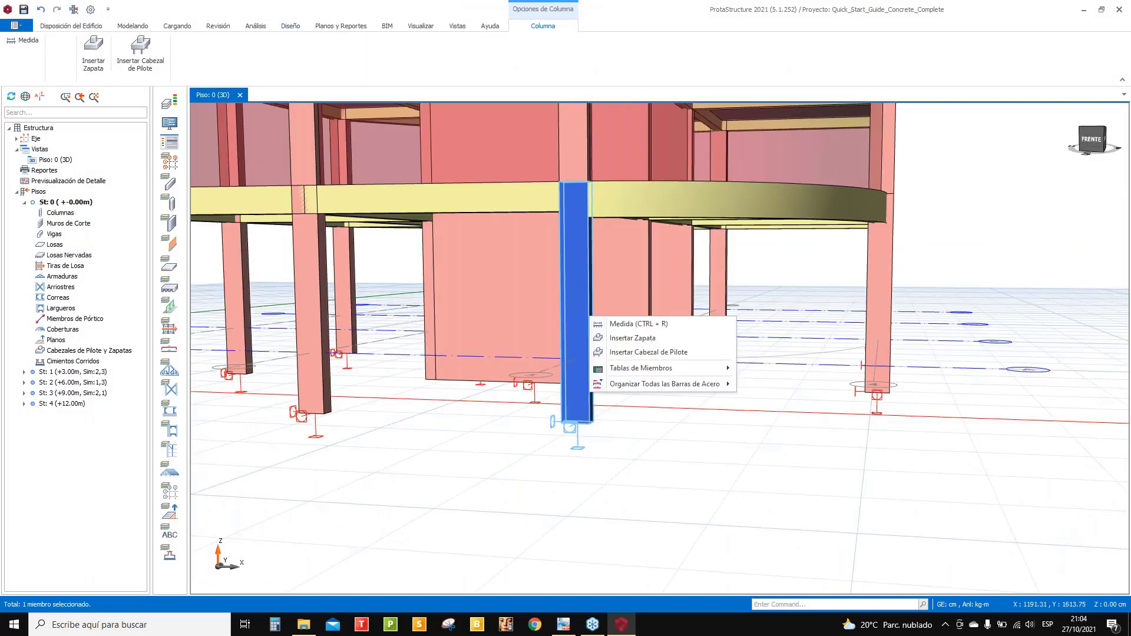
{"action": "left_click", "coordinate": [632, 339]}
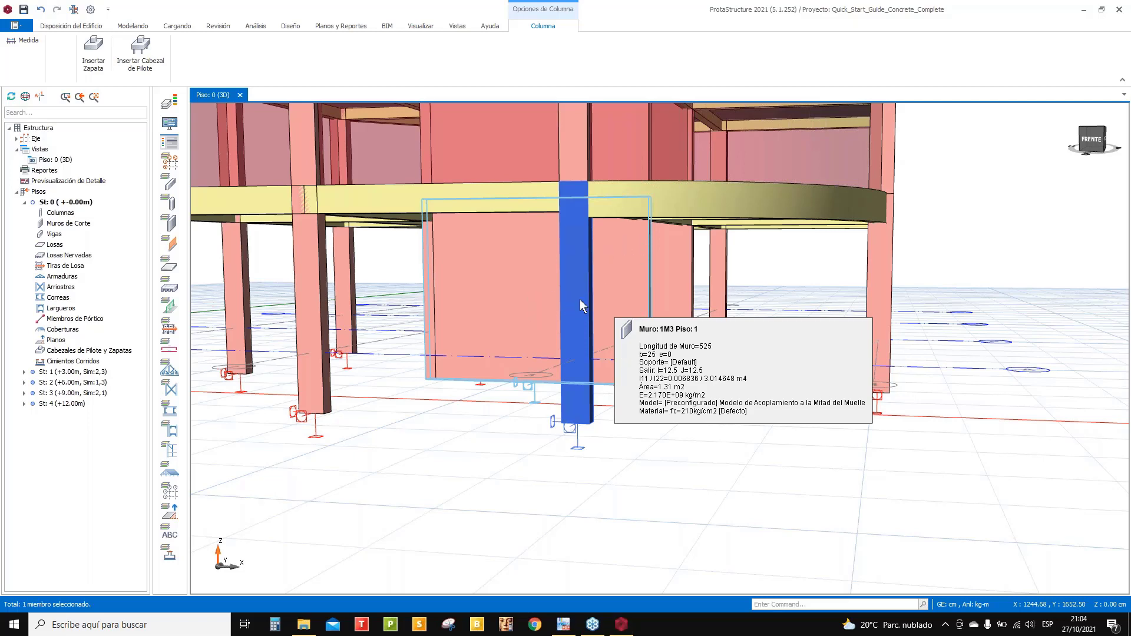
{"action": "left_click", "coordinate": [328, 175]}
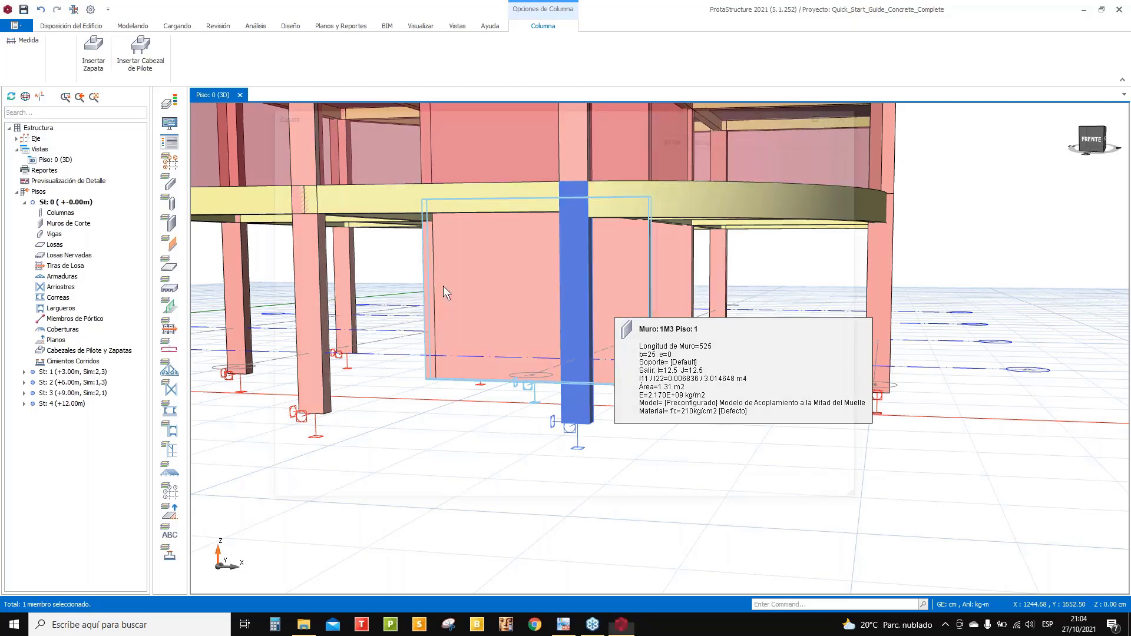
{"action": "left_click", "coordinate": [707, 136]}
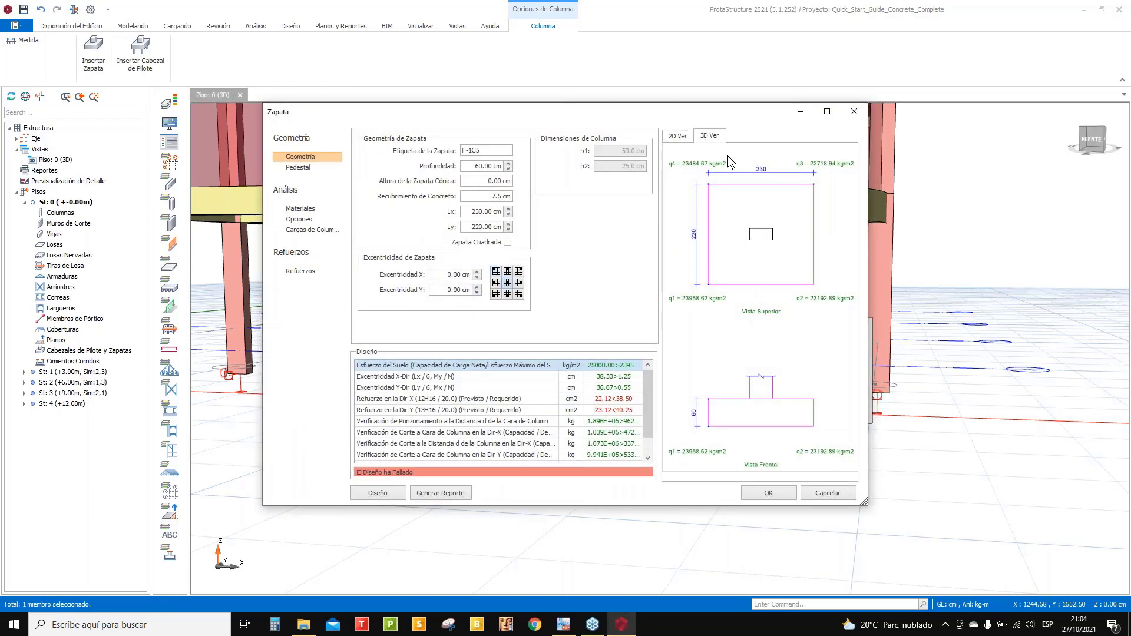
- Maximize the footing dialog, orbit around the rebar cage, and run the Diseño check
{"action": "left_click", "coordinate": [826, 111]}
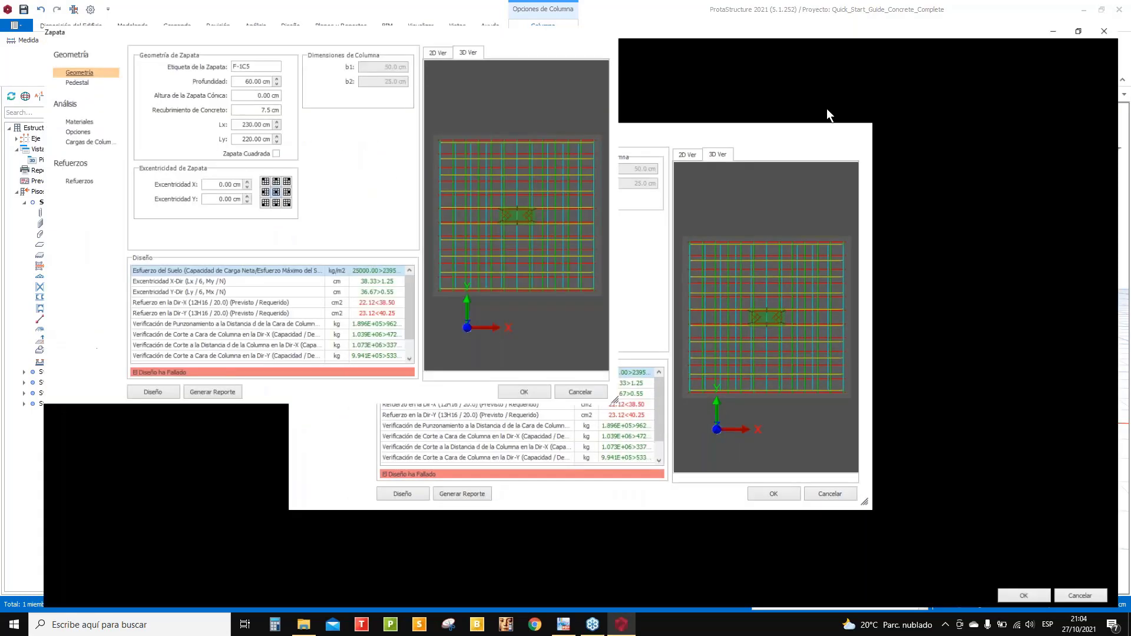
{"action": "scroll", "coordinate": [771, 300], "scroll_direction": "up", "scroll_amount": 6}
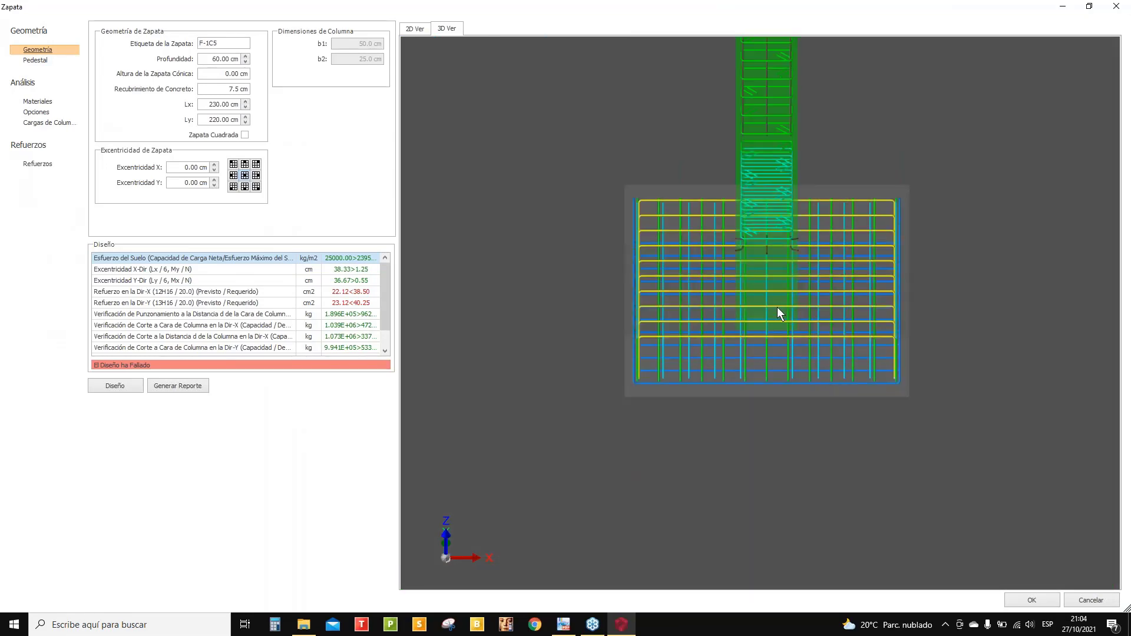
{"action": "mouse_move", "coordinate": [776, 306]}
{"action": "middle_mouse_down"}
{"action": "mouse_move", "coordinate": [759, 256]}
{"action": "mouse_move", "coordinate": [737, 276]}
{"action": "mouse_move", "coordinate": [772, 296]}
{"action": "middle_mouse_up"}
{"action": "scroll", "coordinate": [778, 307], "scroll_direction": "up", "scroll_amount": 3}
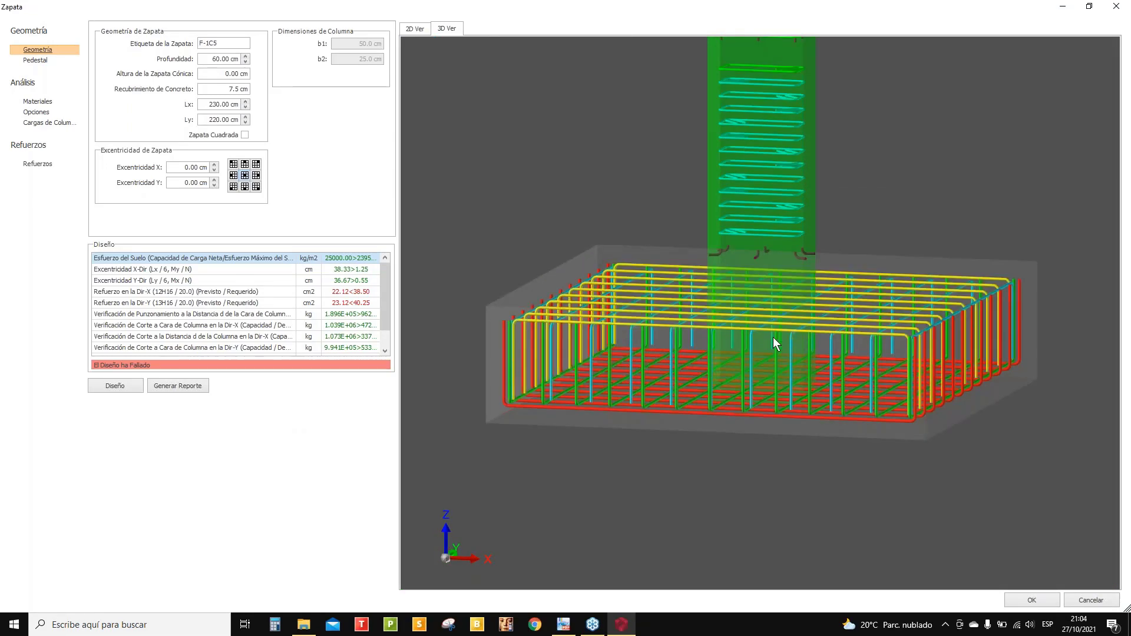
{"action": "mouse_move", "coordinate": [772, 336]}
{"action": "middle_mouse_down"}
{"action": "mouse_move", "coordinate": [740, 339]}
{"action": "mouse_move", "coordinate": [765, 328]}
{"action": "middle_mouse_up"}
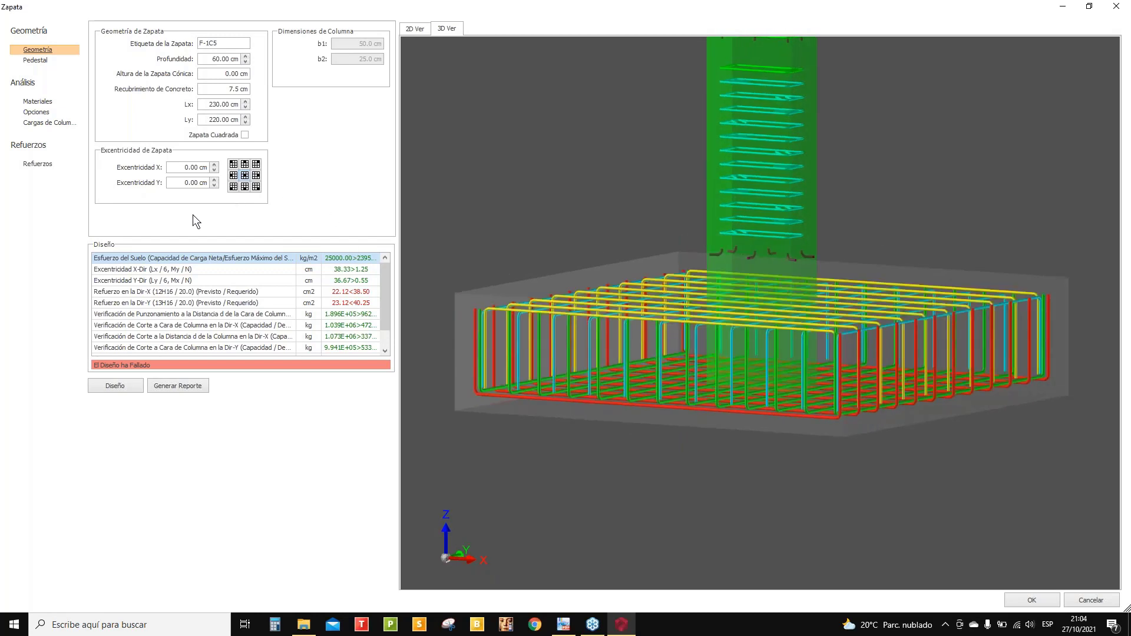
{"action": "left_click", "coordinate": [129, 385]}
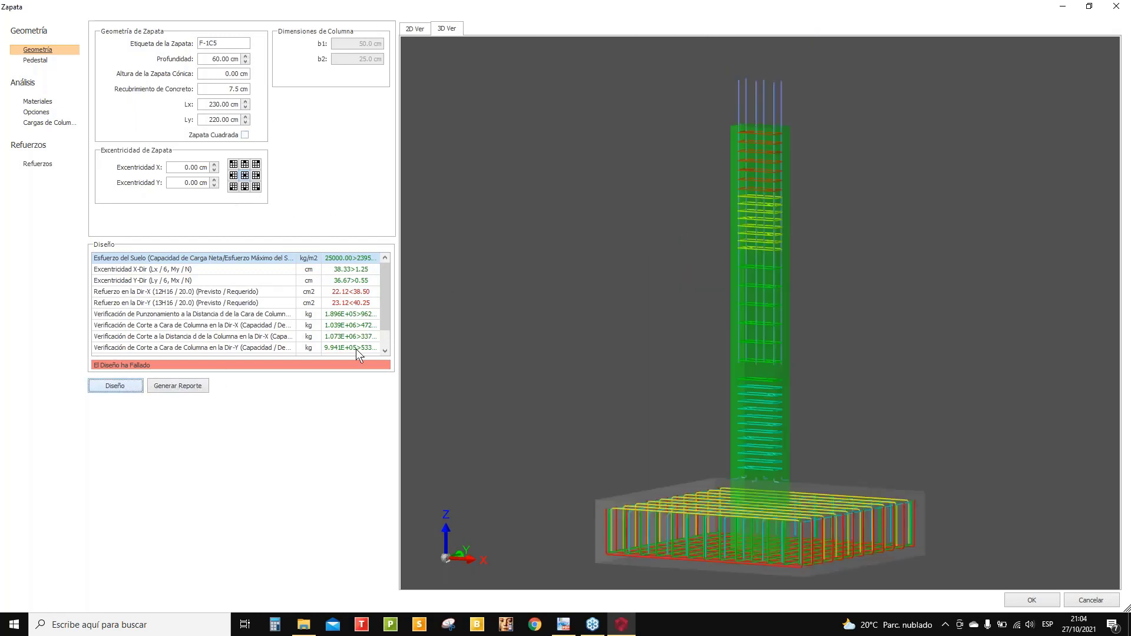
- Review the footing from above and the side, close the dialog, and call up the column's menu again
{"action": "middle_click_drag", "start_coordinate": [542, 318], "coordinate": [569, 291]}
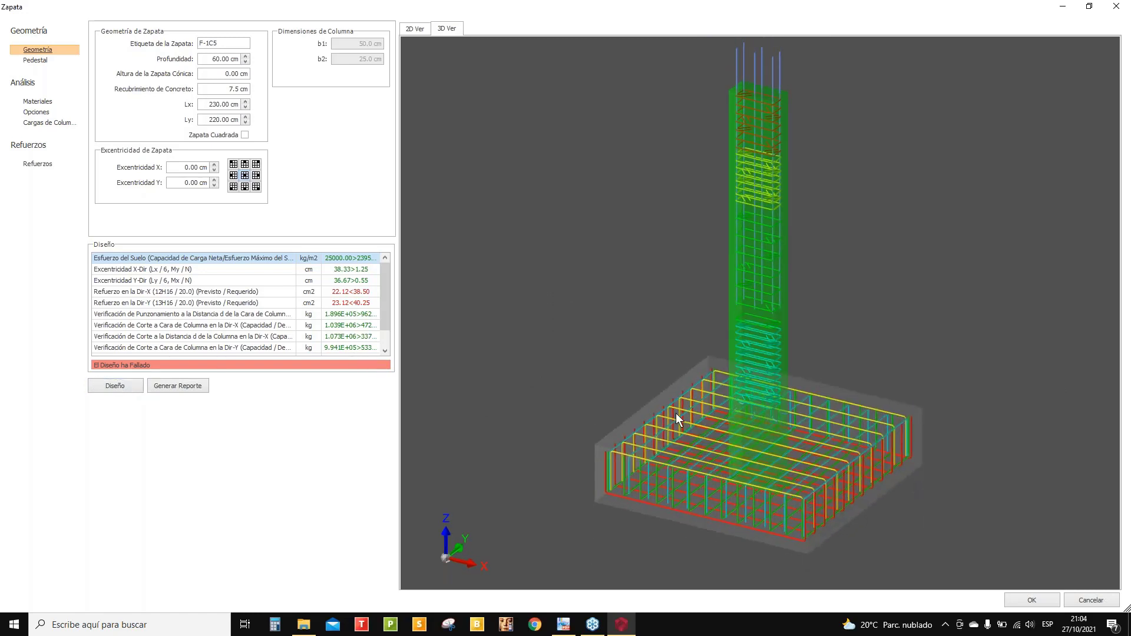
{"action": "scroll", "coordinate": [676, 412], "scroll_direction": "up", "scroll_amount": 2}
{"action": "scroll", "coordinate": [687, 400], "scroll_direction": "up", "scroll_amount": 3}
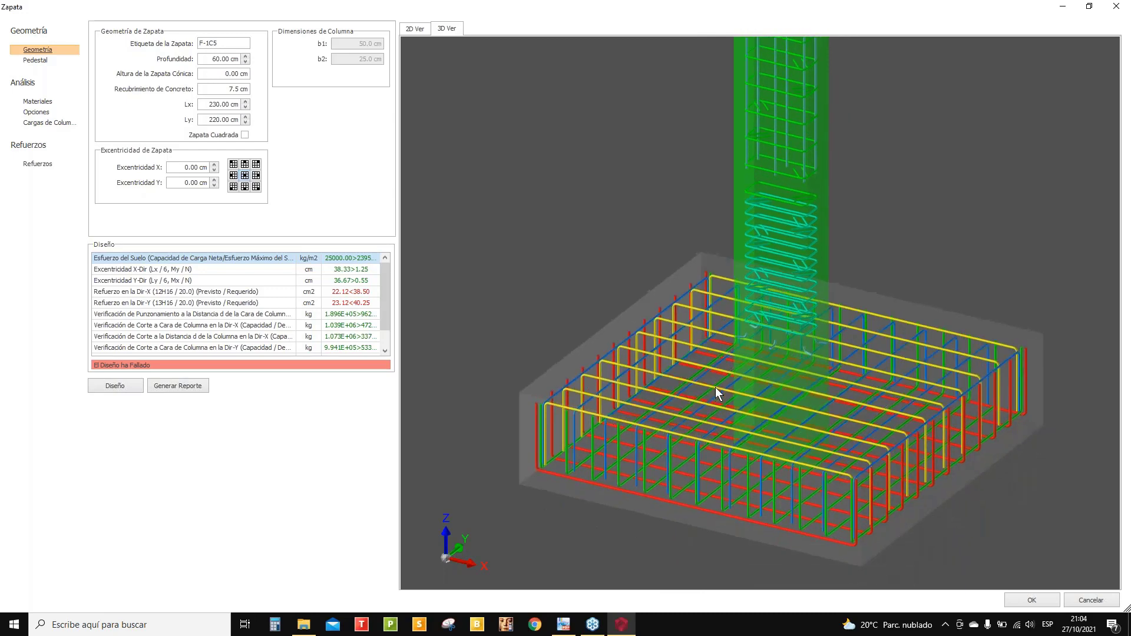
{"action": "middle_click_drag", "start_coordinate": [715, 387], "coordinate": [715, 368]}
{"action": "scroll", "coordinate": [715, 368], "scroll_direction": "down", "scroll_amount": 3}
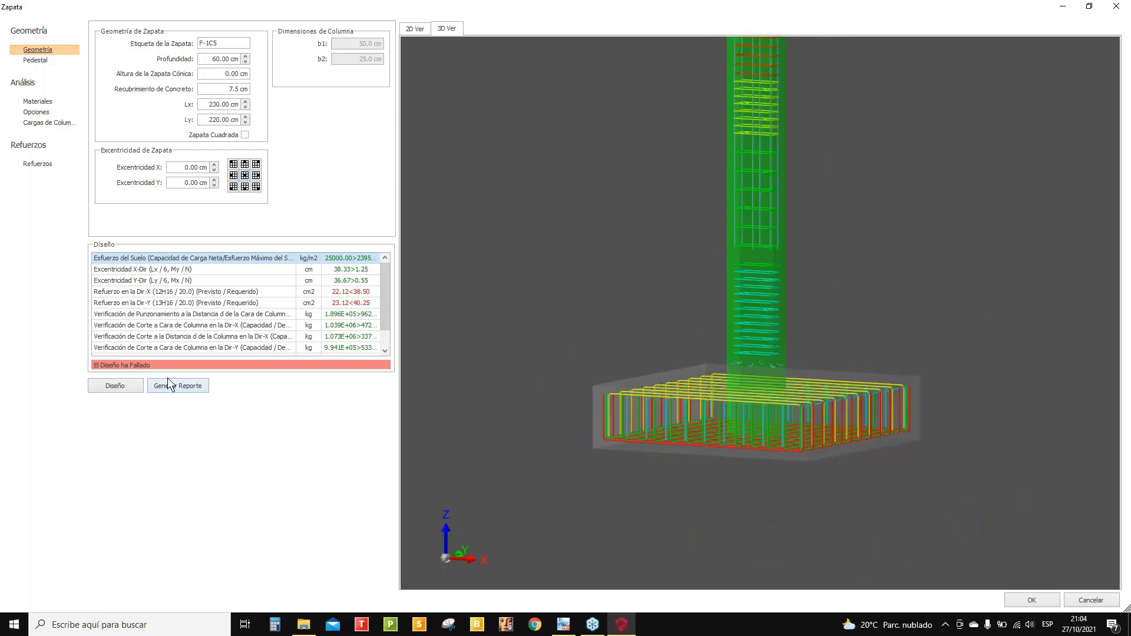
{"action": "left_click", "coordinate": [1116, 8]}
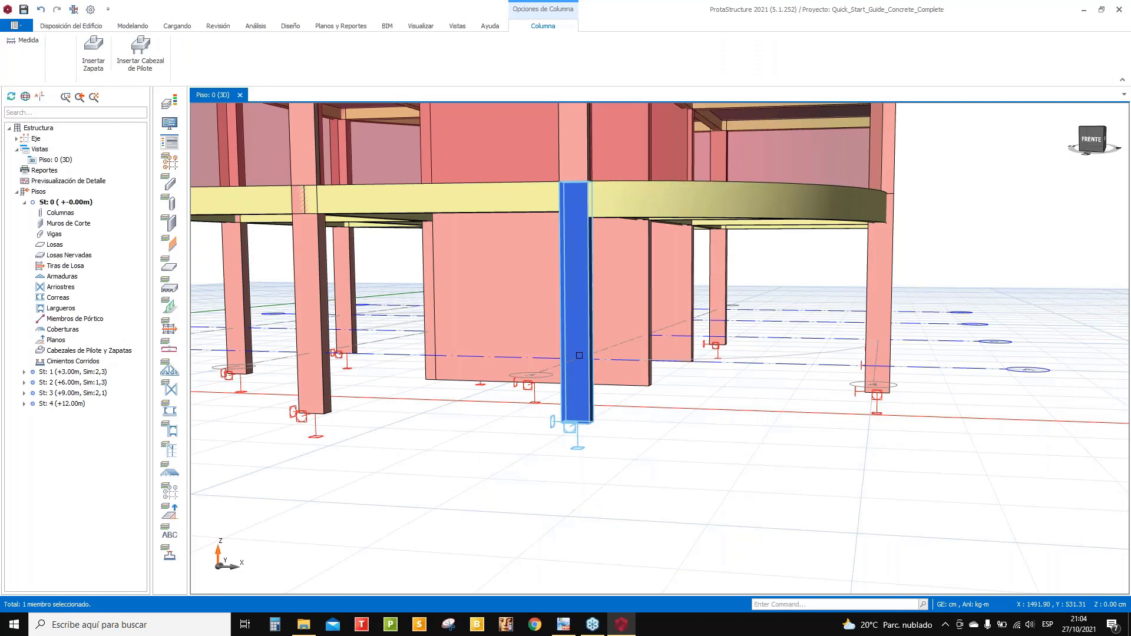
{"action": "right_click", "coordinate": [580, 356]}
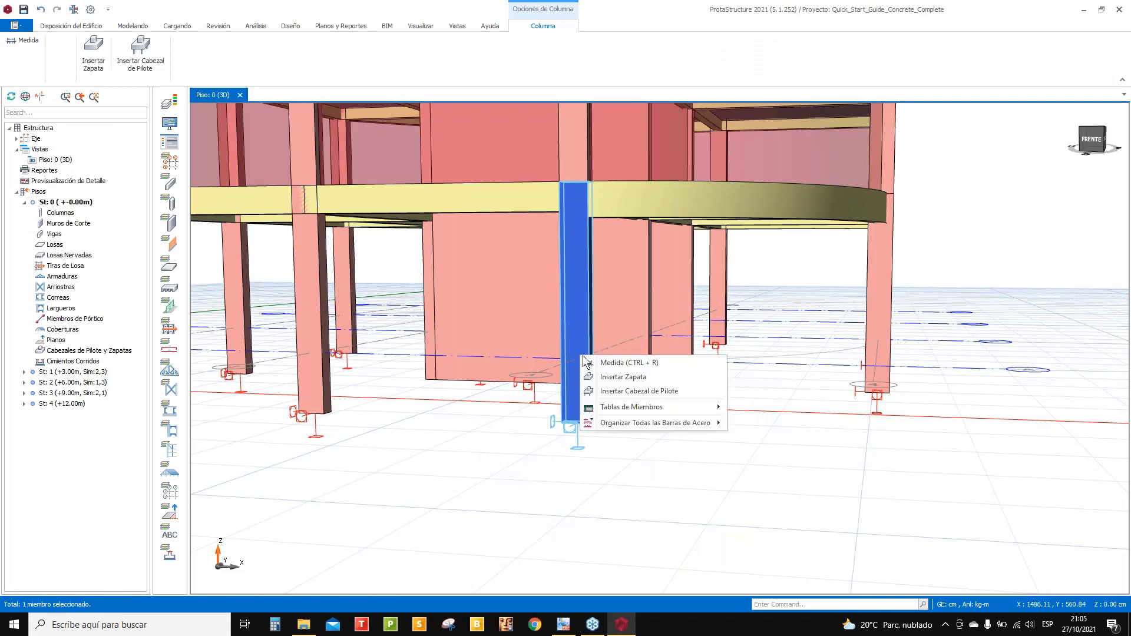
- Reopen the F-1C5 footing dialog, rerun the design, and try new Lx values with the square option
{"action": "left_click", "coordinate": [610, 377]}
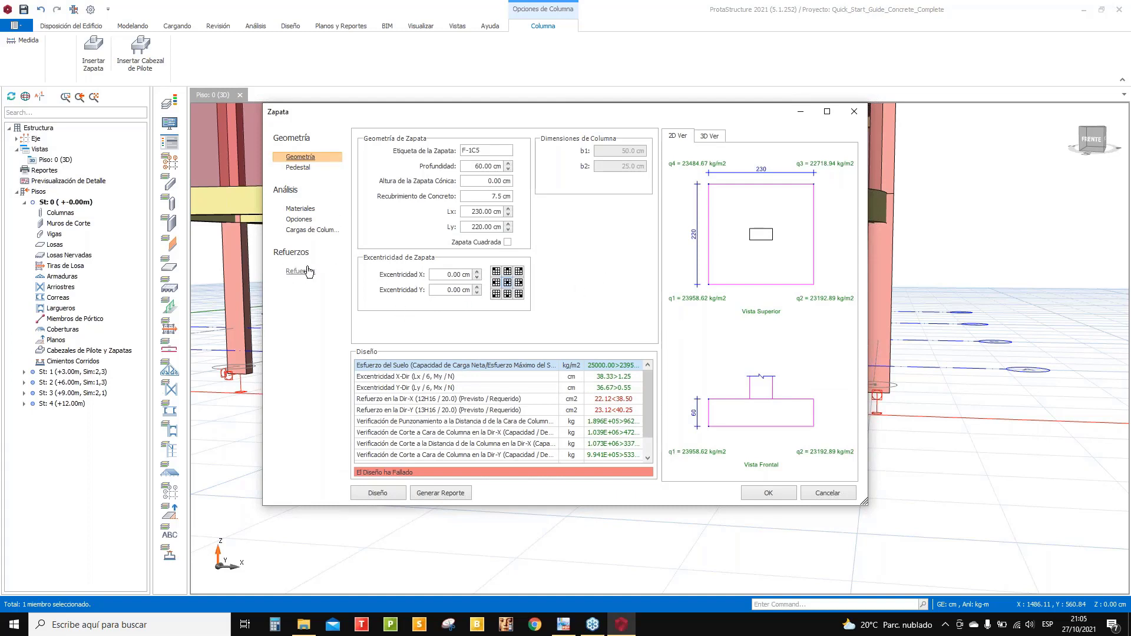
{"action": "left_click", "coordinate": [390, 492]}
{"action": "left_click", "coordinate": [507, 242]}
{"action": "double_click", "coordinate": [468, 212]}
{"action": "type", "text": "25"}
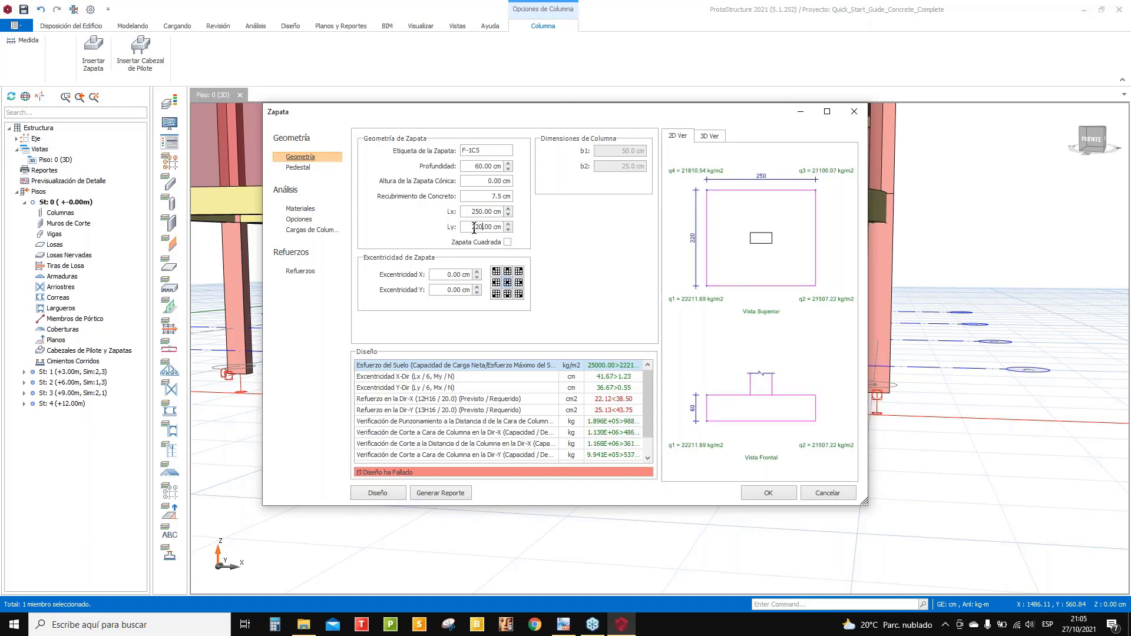
{"action": "double_click", "coordinate": [467, 211]}
{"action": "type", "text": "30"}
{"action": "left_click", "coordinate": [507, 242]}
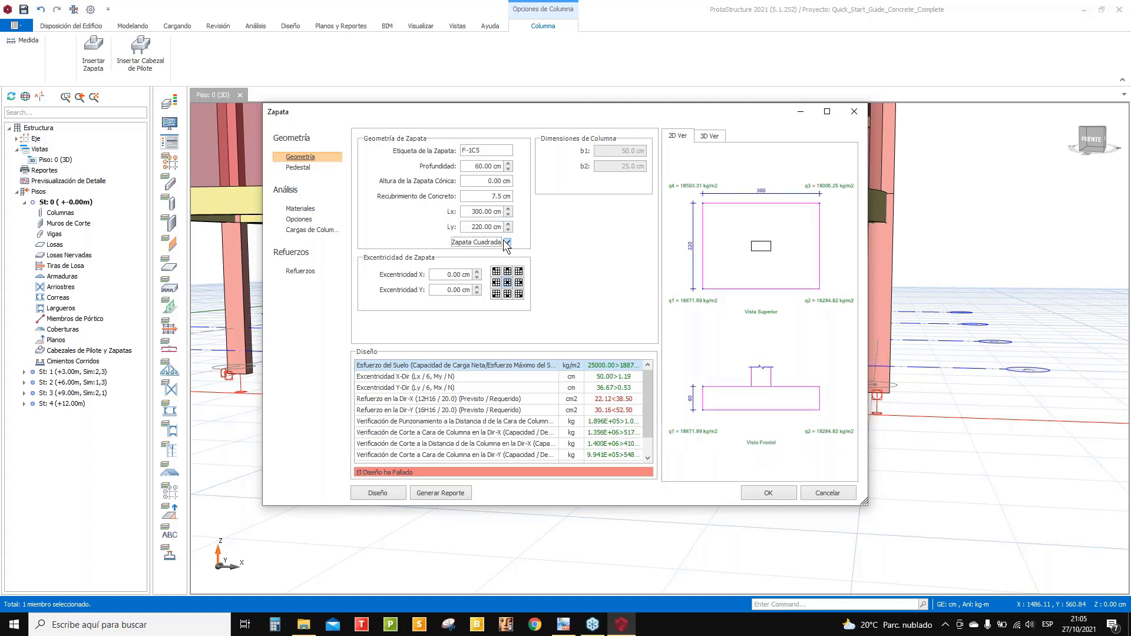
{"action": "left_click", "coordinate": [378, 492]}
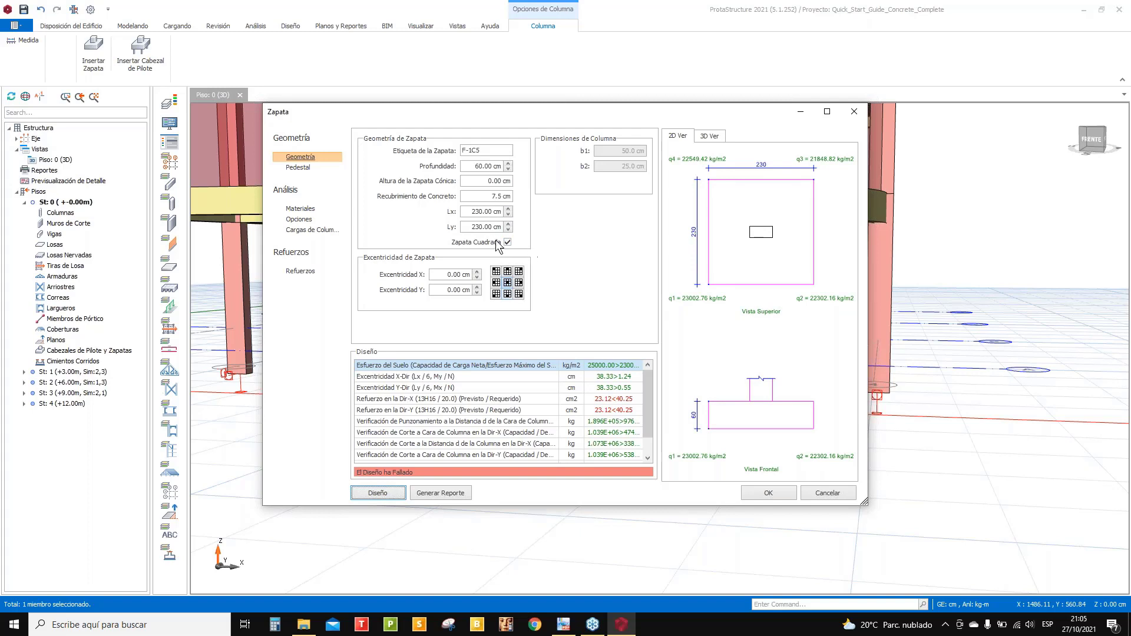
- Set footing Lx and Ly to 300 cm and try different column eccentricity positions
{"action": "double_click", "coordinate": [478, 212]}
{"action": "type", "text": "300"}
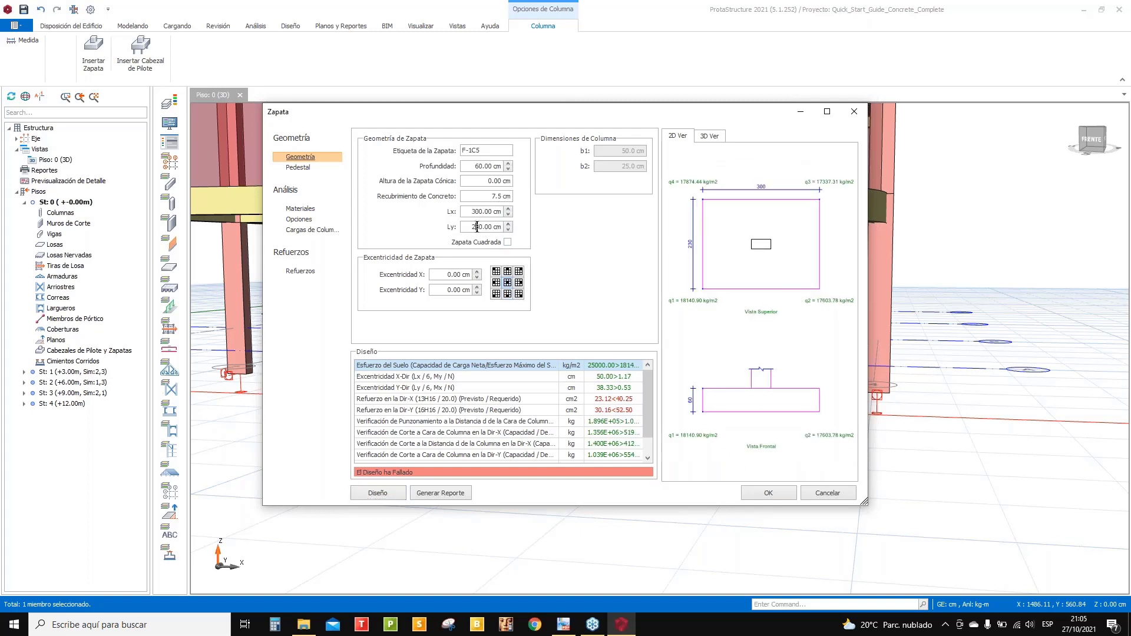
{"action": "double_click", "coordinate": [477, 227]}
{"action": "type", "text": "300"}
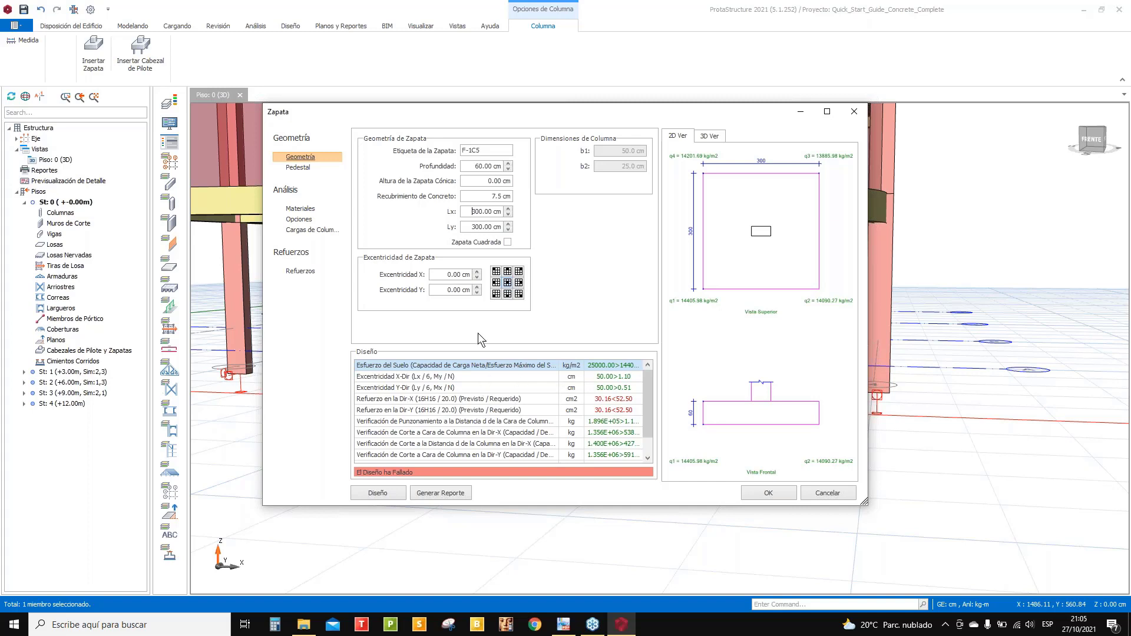
{"action": "left_click", "coordinate": [497, 272]}
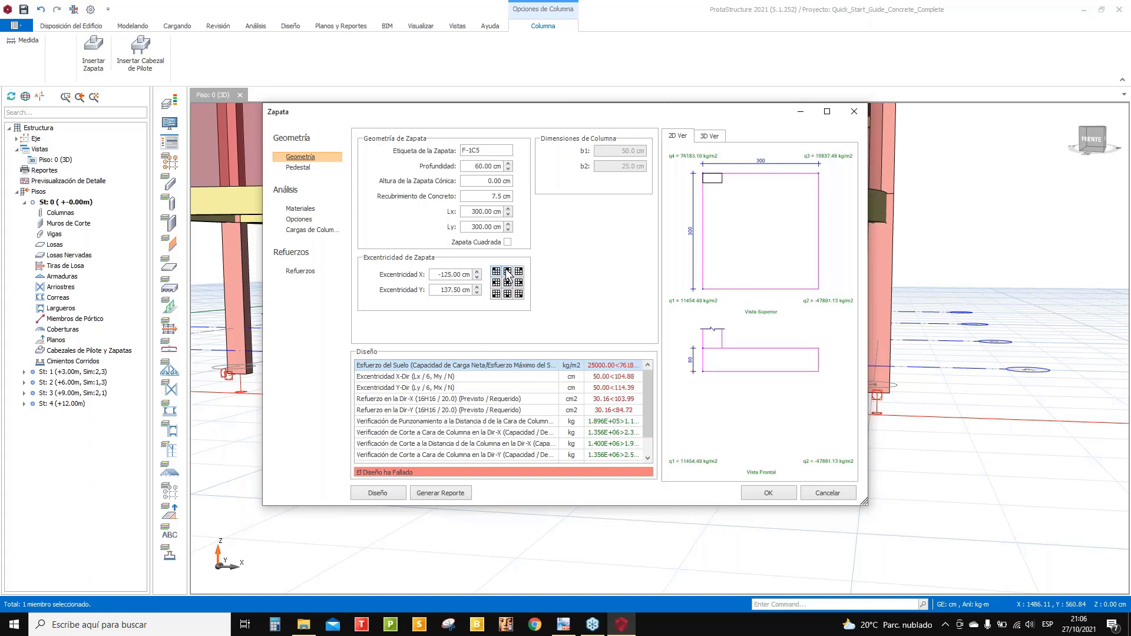
{"action": "left_click", "coordinate": [507, 282]}
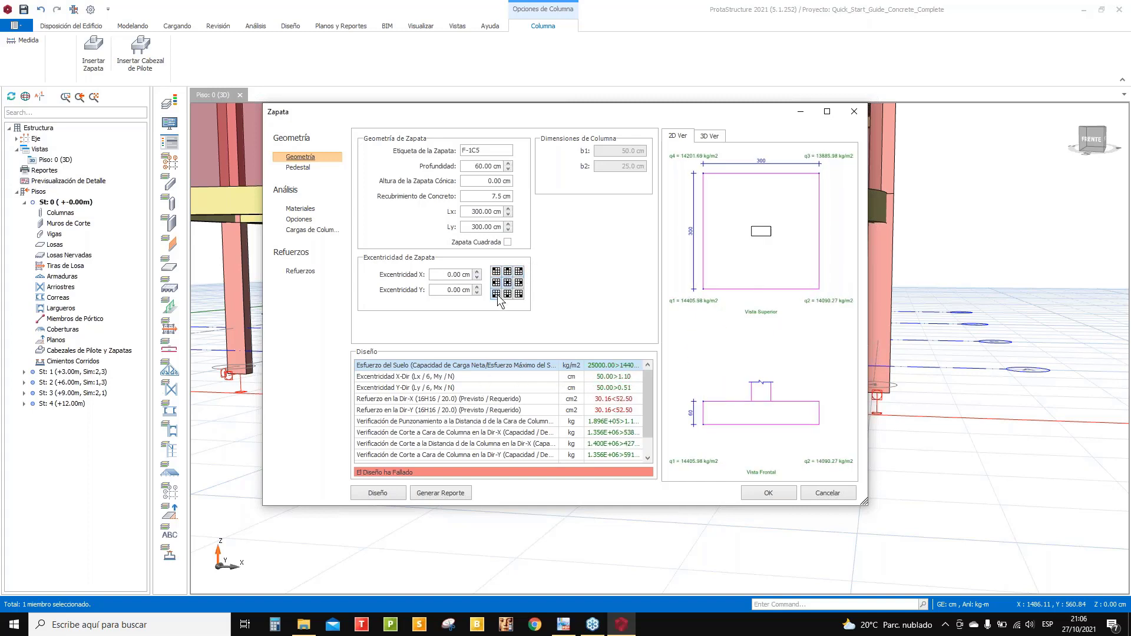
{"action": "left_click", "coordinate": [497, 293]}
{"action": "left_click", "coordinate": [518, 293]}
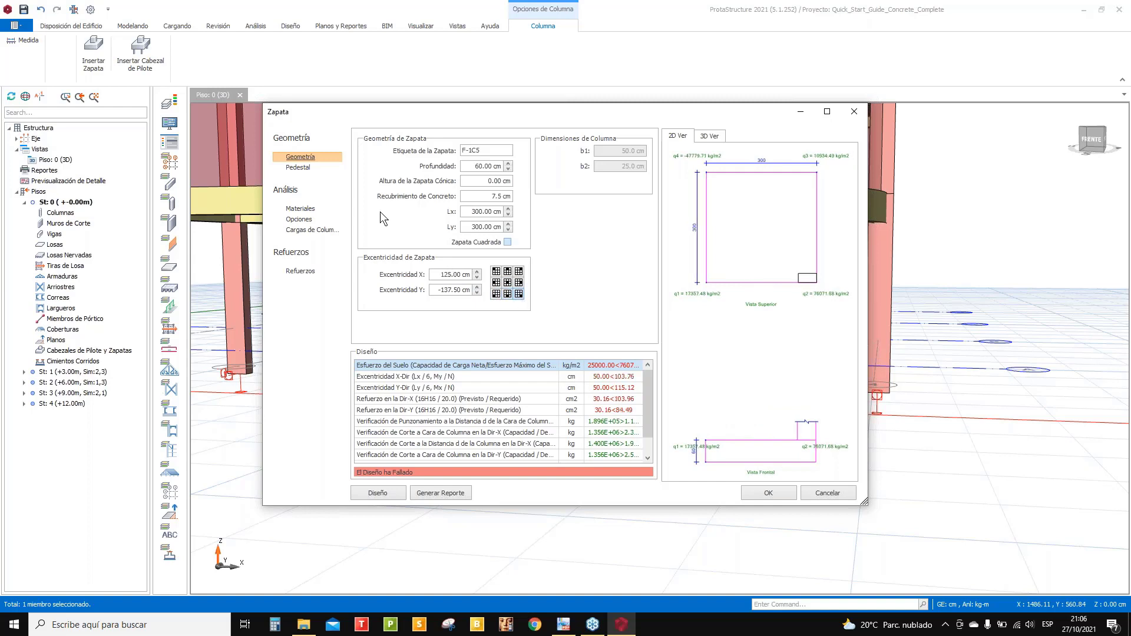
- Check the pedestal settings, recentre the column, and resize the footing to 400 × 400 cm
{"action": "left_click", "coordinate": [298, 168]}
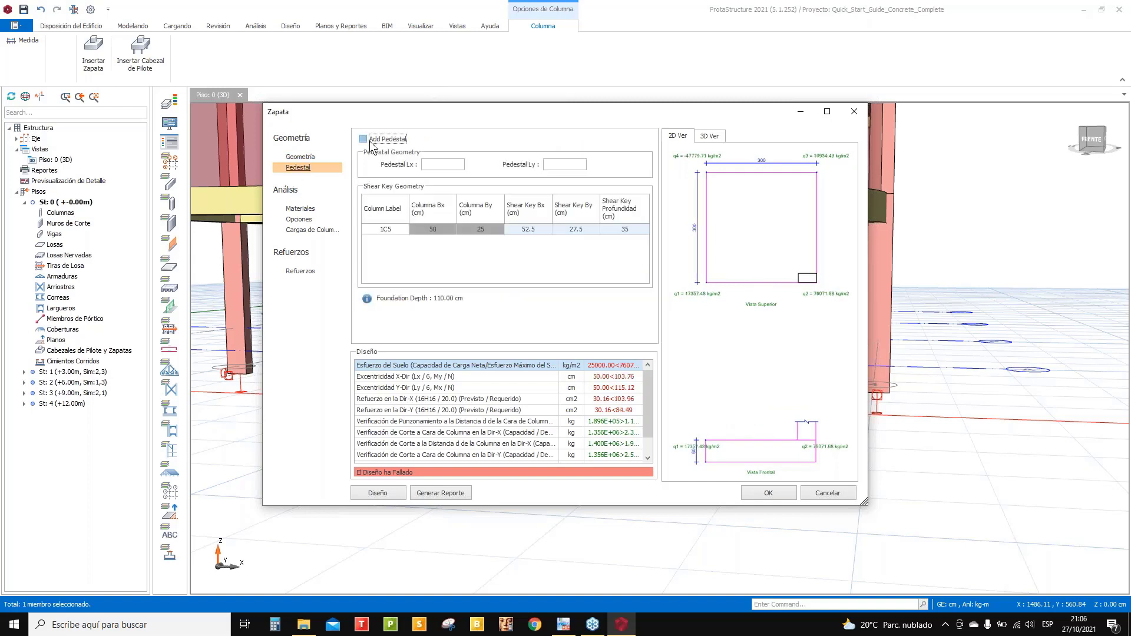
{"action": "left_click", "coordinate": [300, 156]}
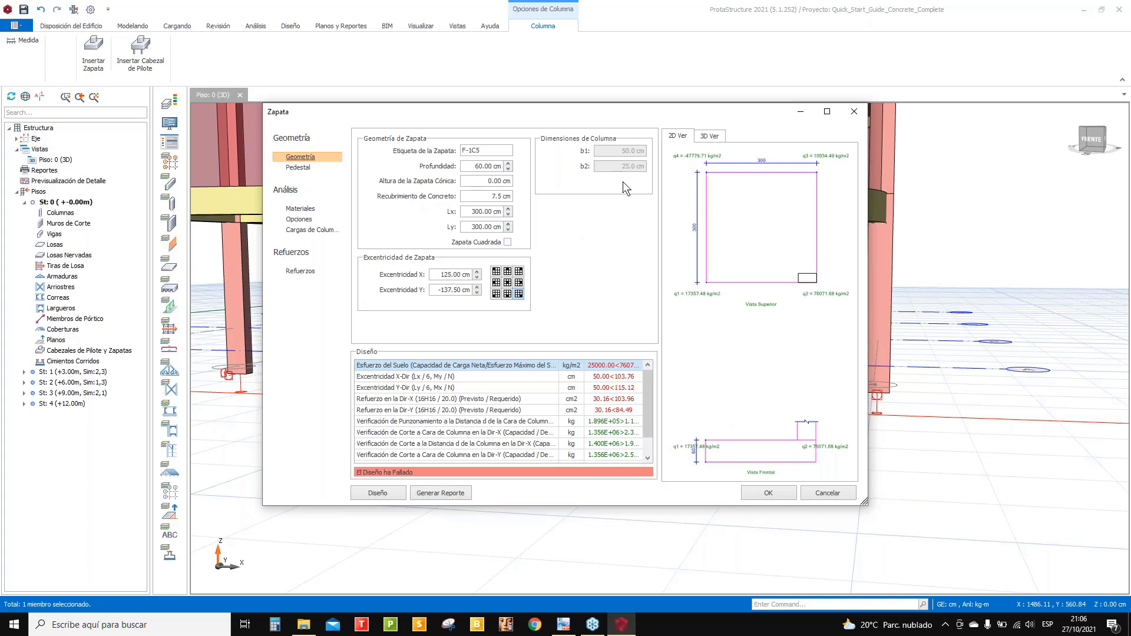
{"action": "left_click", "coordinate": [507, 282]}
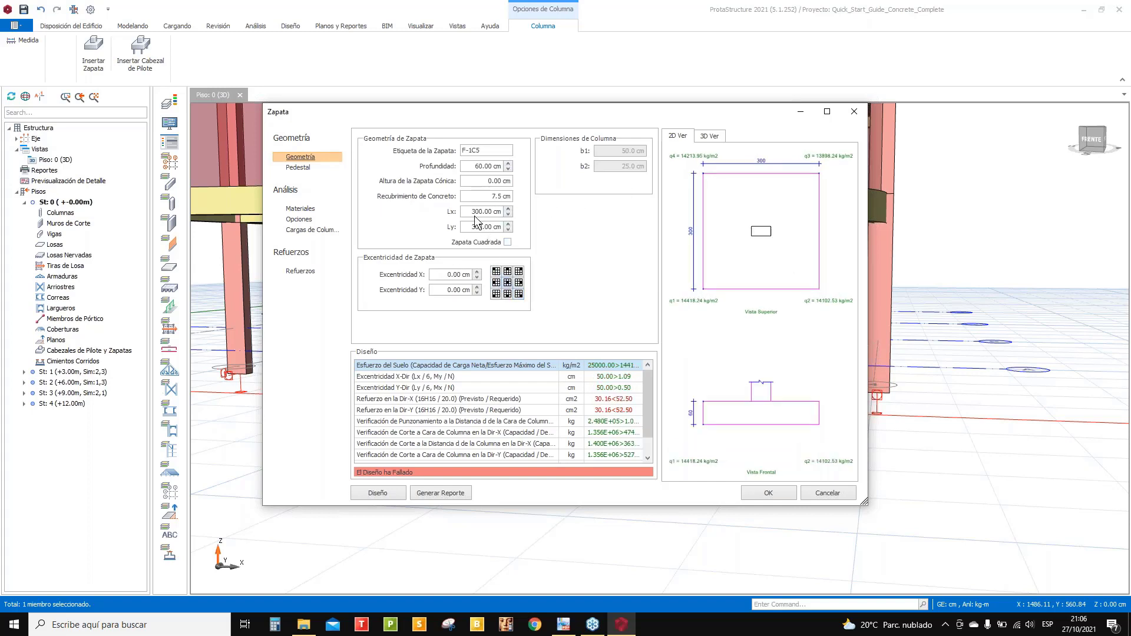
{"action": "double_click", "coordinate": [469, 211]}
{"action": "type", "text": "40"}
{"action": "double_click", "coordinate": [476, 227]}
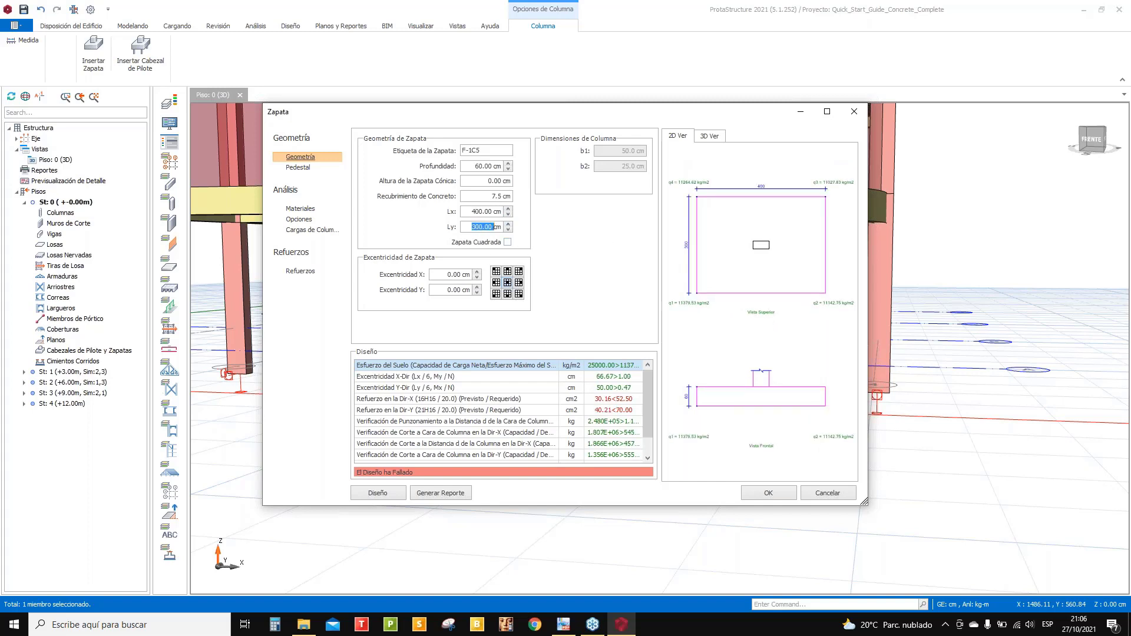
{"action": "type", "text": "4"}
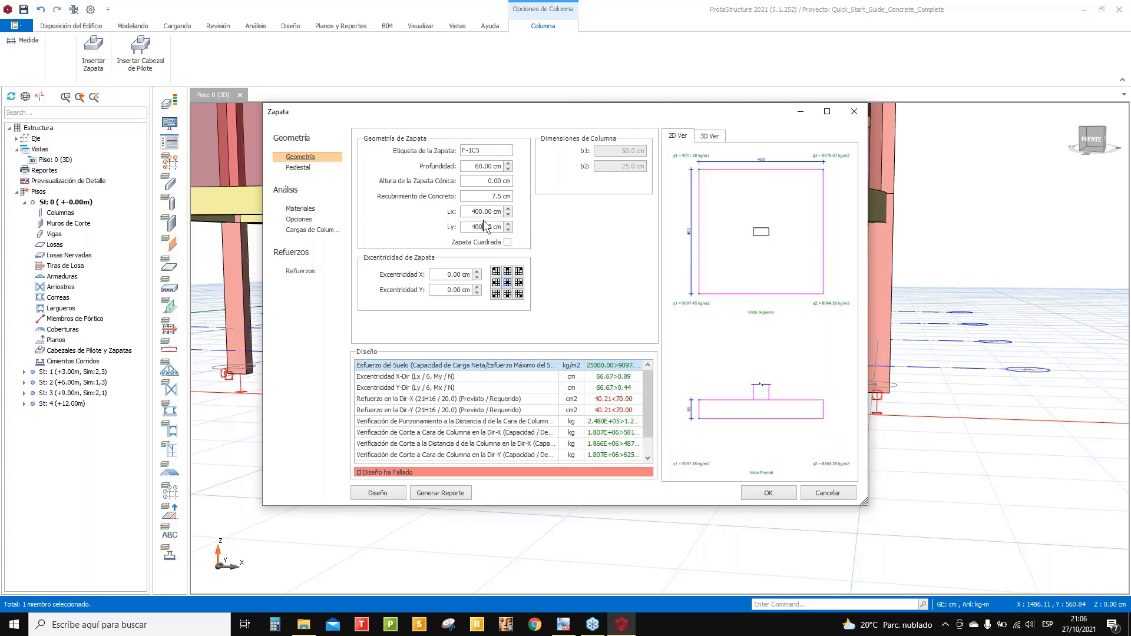
{"action": "left_click", "coordinate": [484, 213]}
- Close the footing dialog and insert a pile cap under the ground-floor column
{"action": "left_click", "coordinate": [850, 110]}
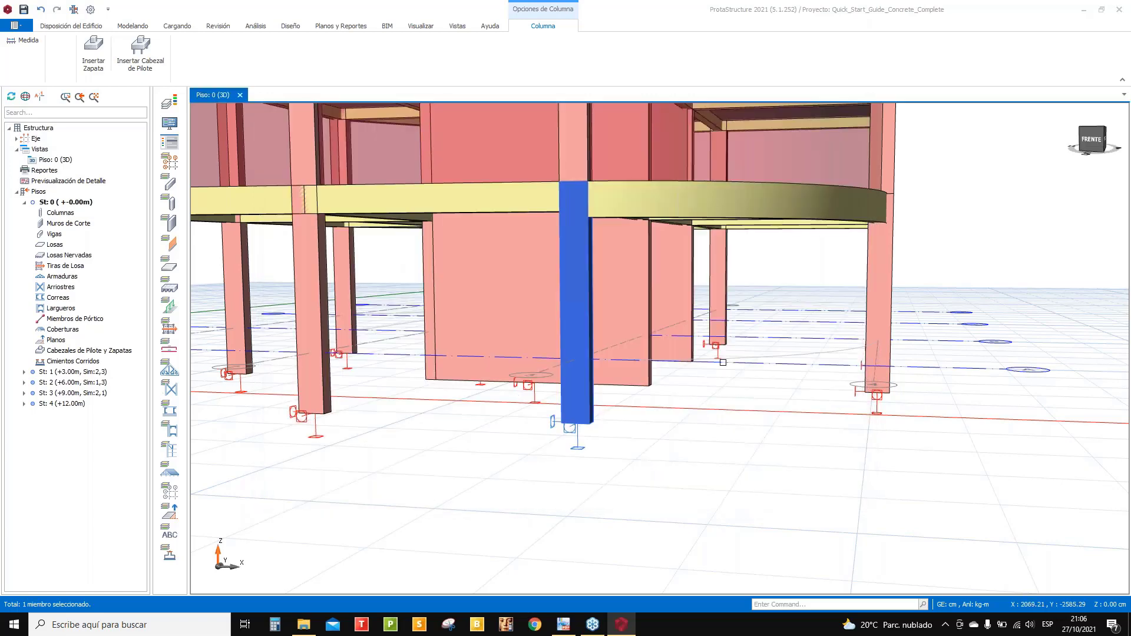
{"action": "right_click", "coordinate": [580, 302]}
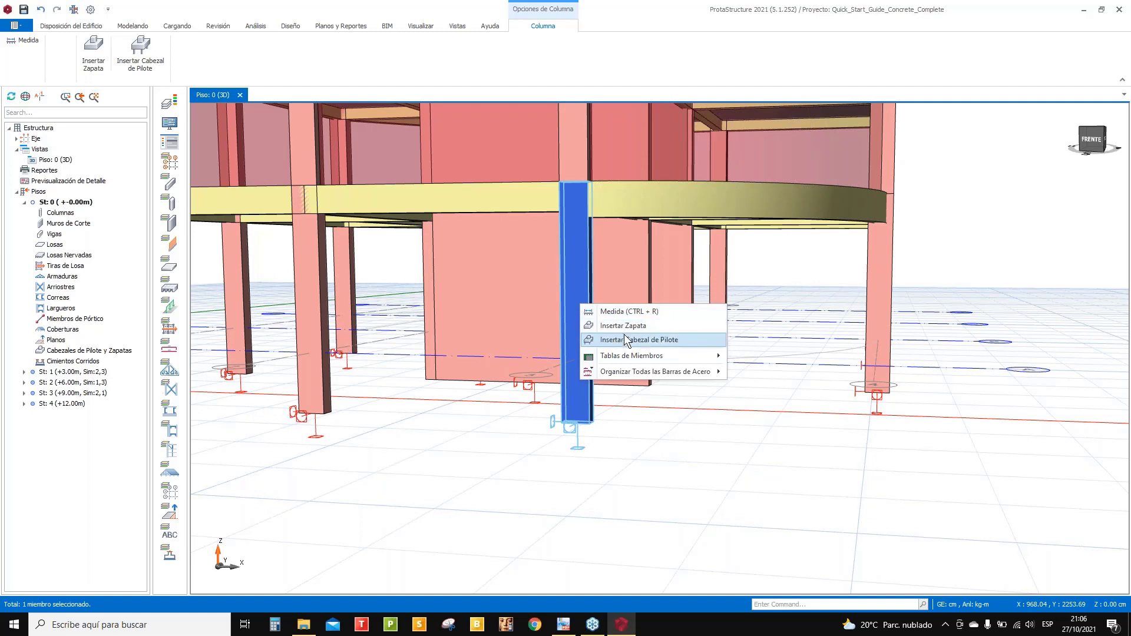
{"action": "left_click", "coordinate": [627, 338]}
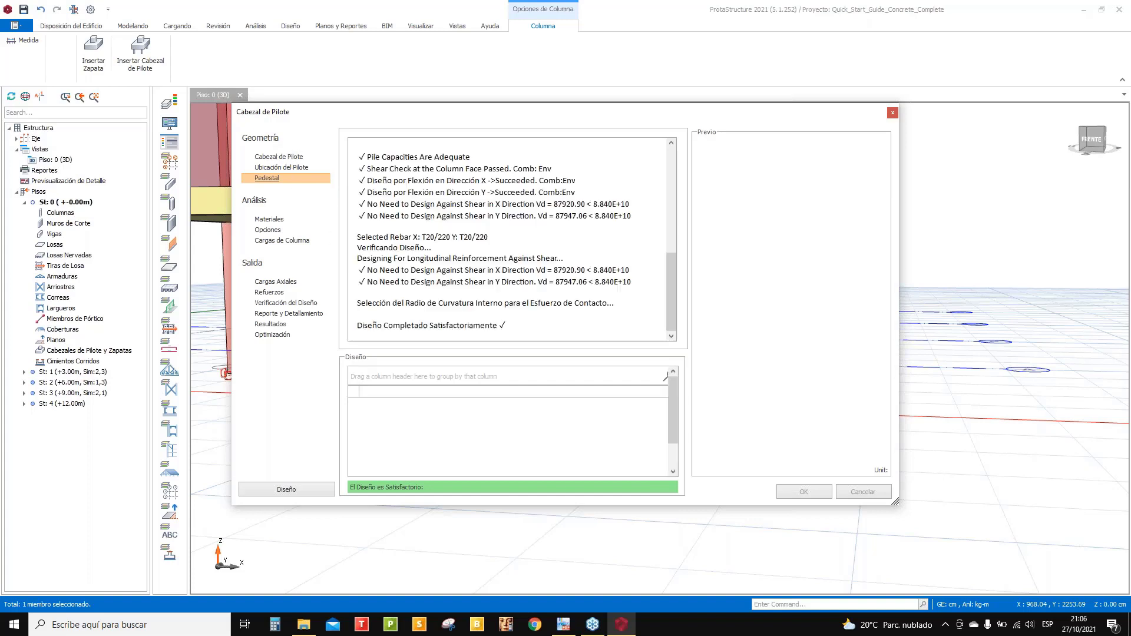
- Review the pile cap geometry, pile coordinates, materials and options, then run and accept the 8-pile design
{"action": "left_click", "coordinate": [276, 158]}
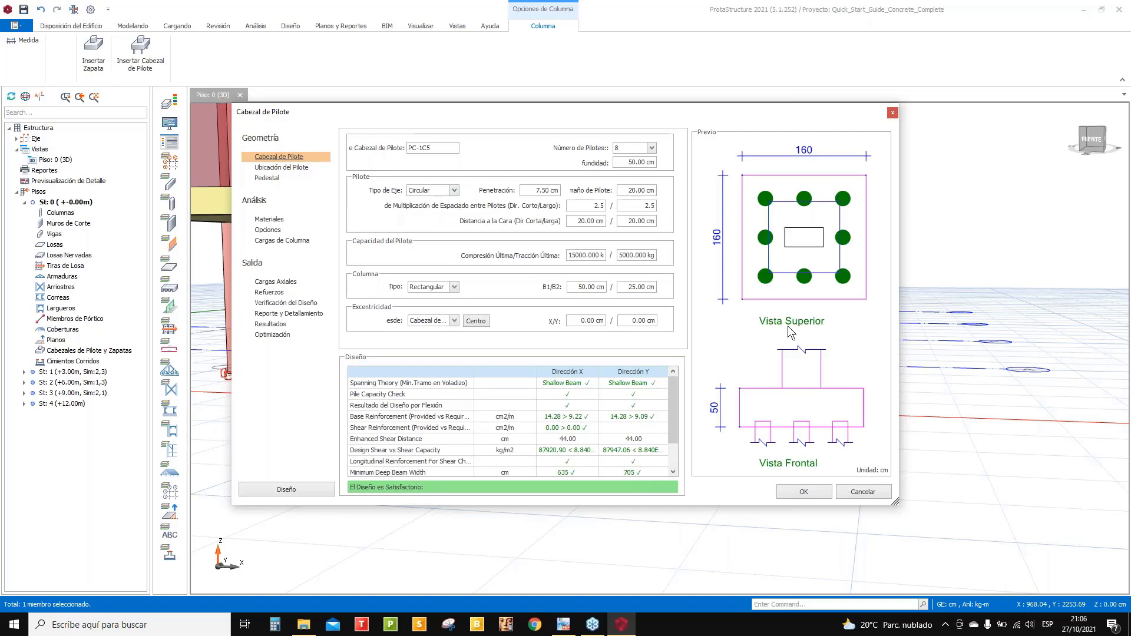
{"action": "left_click", "coordinate": [273, 168]}
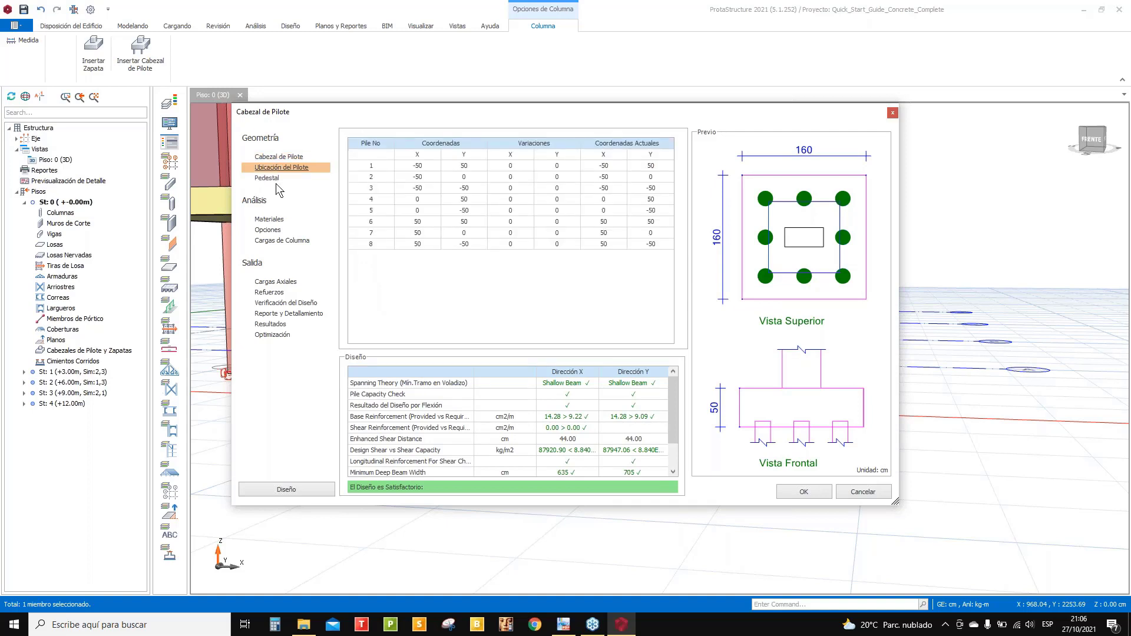
{"action": "left_click", "coordinate": [268, 220]}
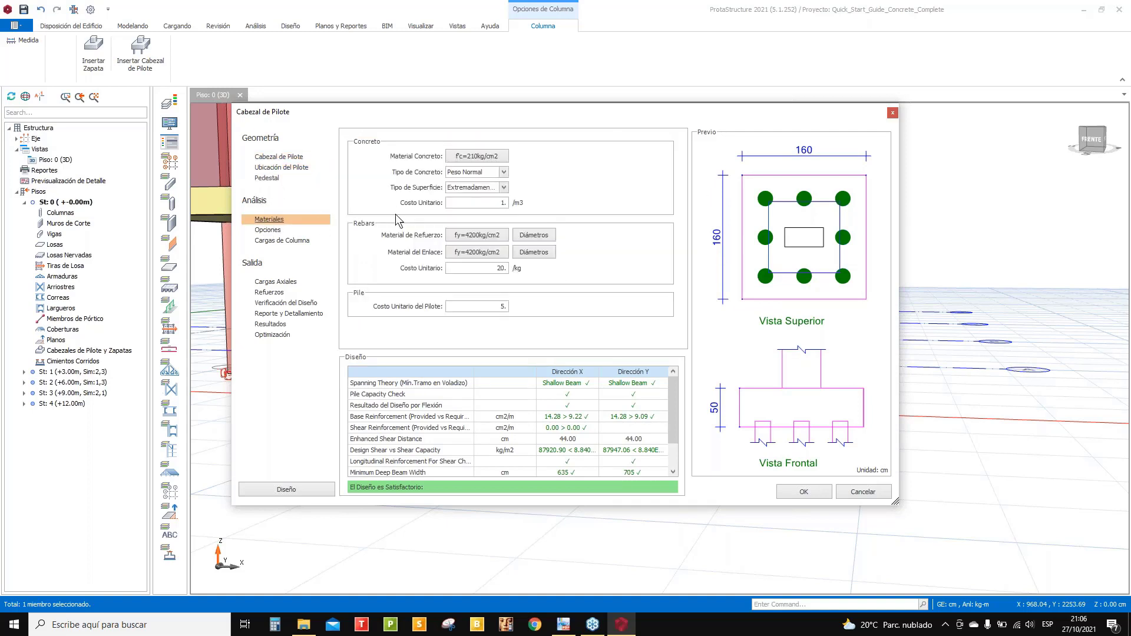
{"action": "left_click", "coordinate": [293, 231]}
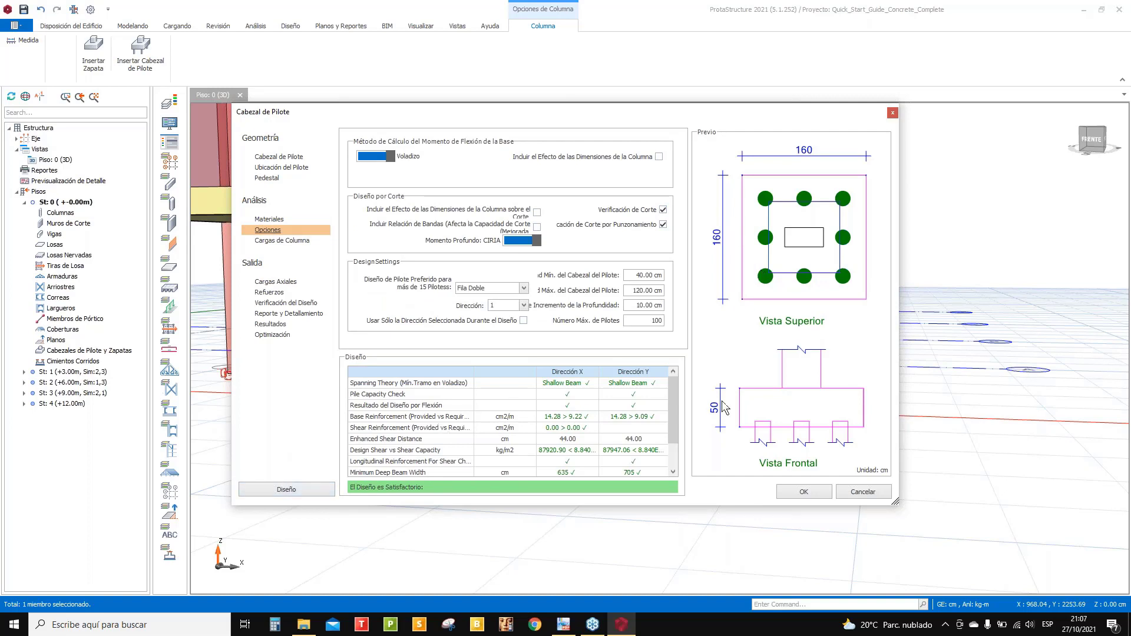
{"action": "left_click", "coordinate": [298, 495]}
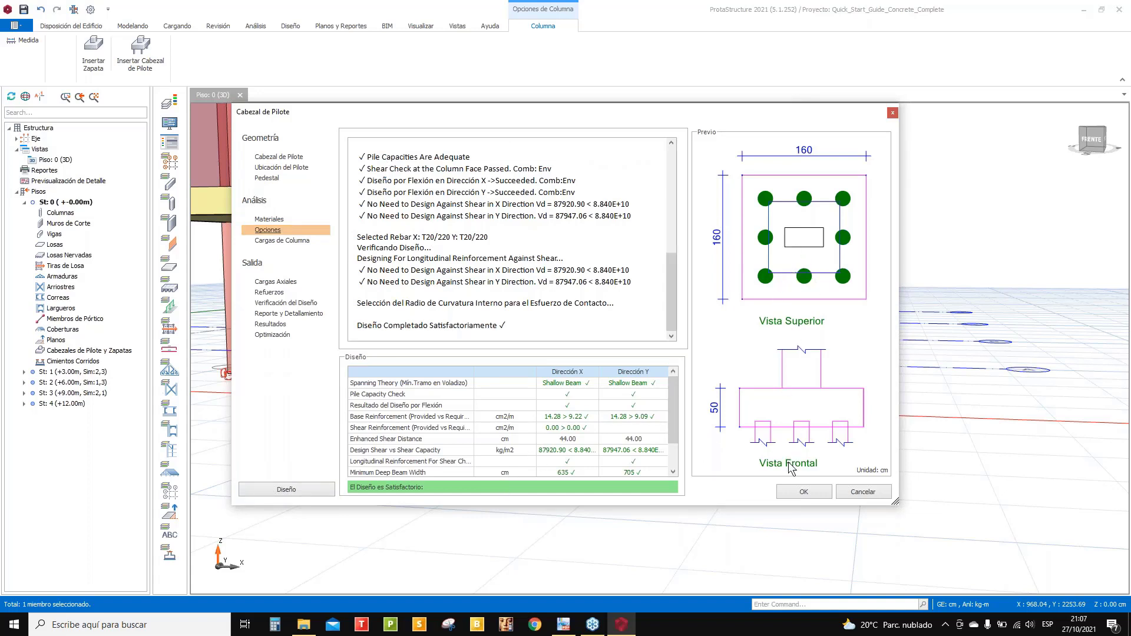
{"action": "left_click", "coordinate": [803, 492]}
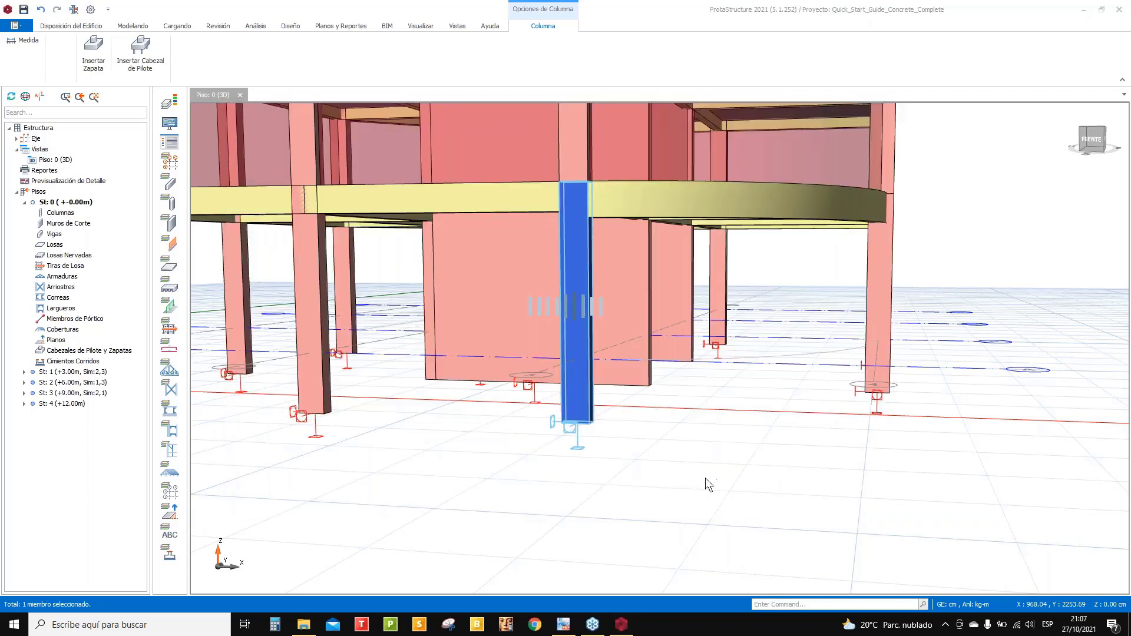
- Orbit and zoom the 3D model to inspect pile cap PC-1C5 and its eight piles under the building
{"action": "scroll", "coordinate": [652, 467], "scroll_direction": "down", "scroll_amount": 6}
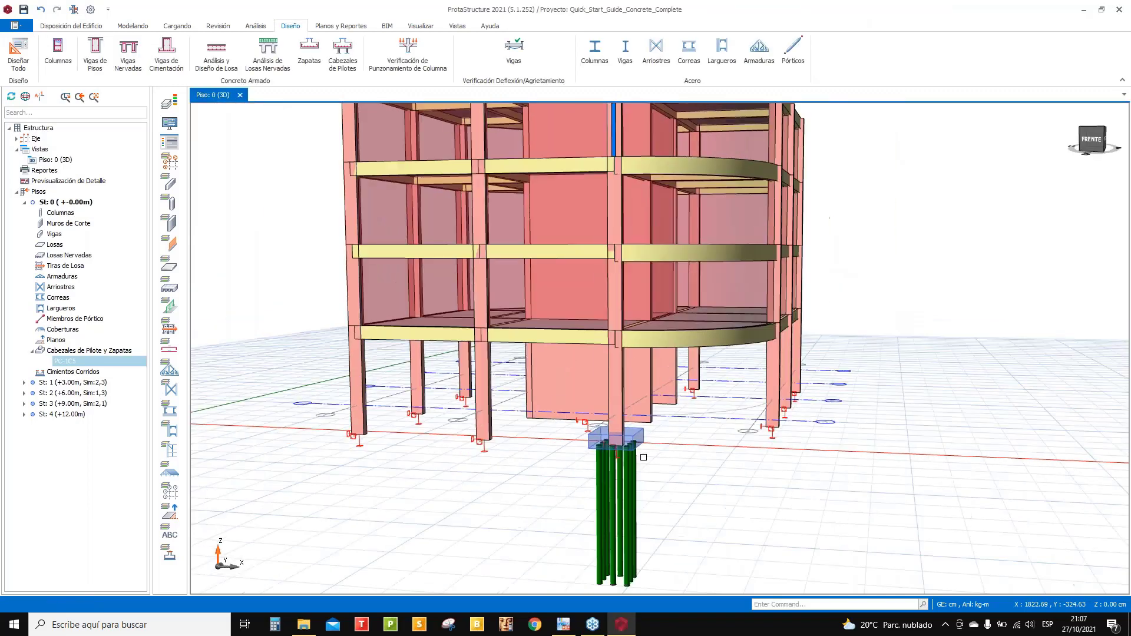
{"action": "middle_click_drag", "start_coordinate": [652, 466], "coordinate": [624, 435]}
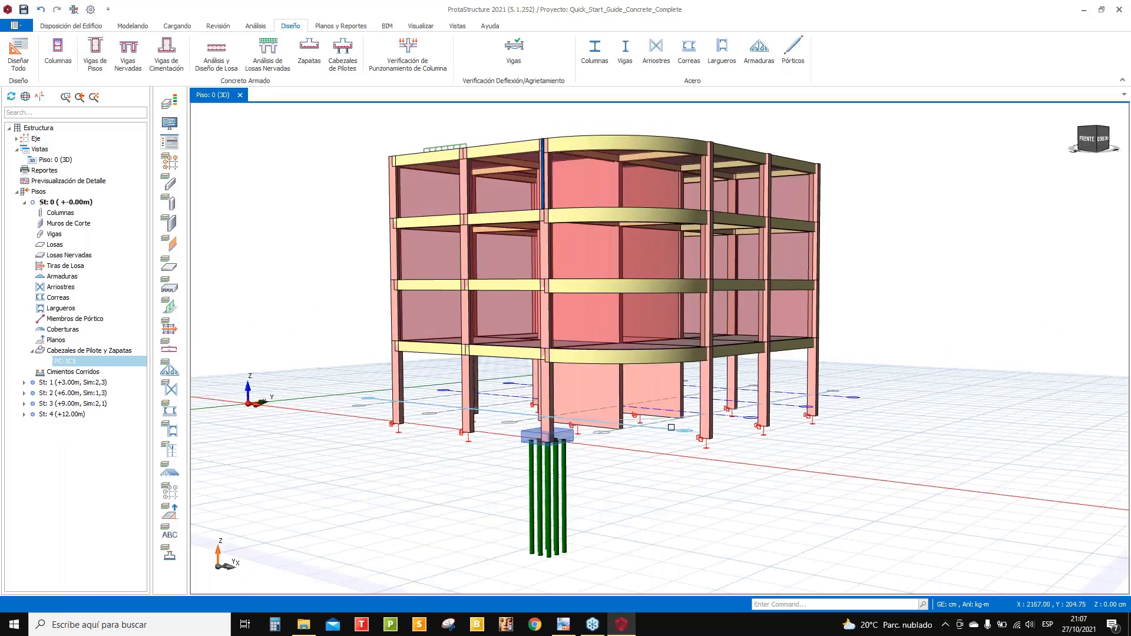
{"action": "scroll", "coordinate": [716, 363], "scroll_direction": "up", "scroll_amount": 3}
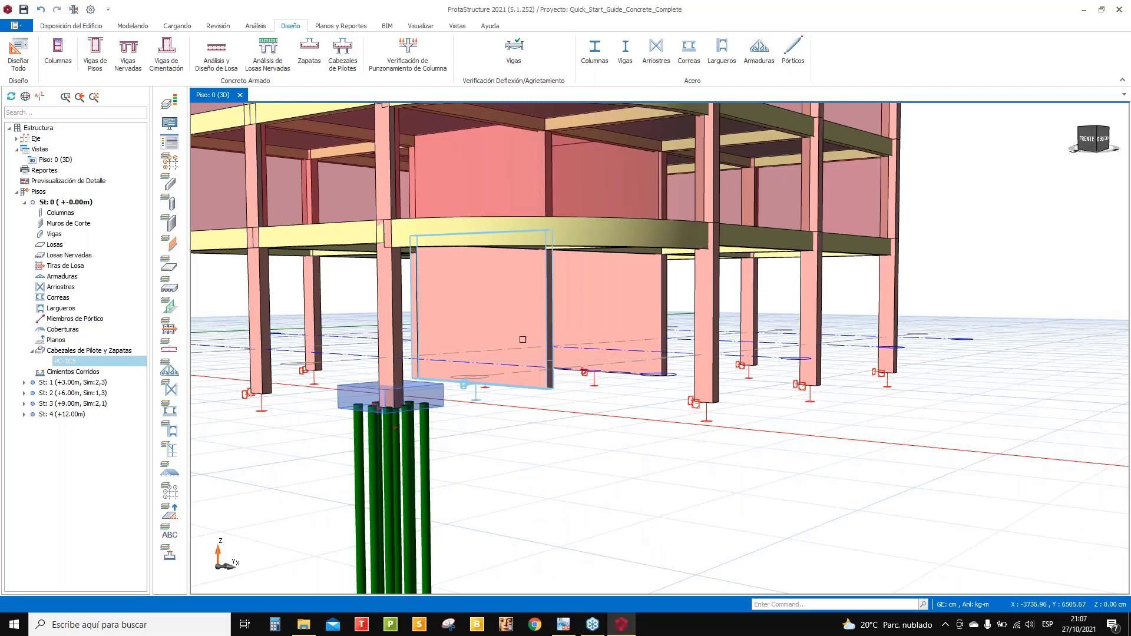
{"action": "scroll", "coordinate": [752, 386], "scroll_direction": "down", "scroll_amount": 5}
{"action": "mouse_move", "coordinate": [624, 306]}
{"action": "middle_mouse_down"}
{"action": "mouse_move", "coordinate": [595, 297]}
{"action": "mouse_move", "coordinate": [553, 318]}
{"action": "mouse_move", "coordinate": [605, 318]}
{"action": "mouse_move", "coordinate": [618, 291]}
{"action": "mouse_move", "coordinate": [731, 299]}
{"action": "middle_mouse_up"}
{"action": "scroll", "coordinate": [554, 318], "scroll_direction": "down", "scroll_amount": 4}
{"action": "scroll", "coordinate": [606, 313], "scroll_direction": "up", "scroll_amount": 4}
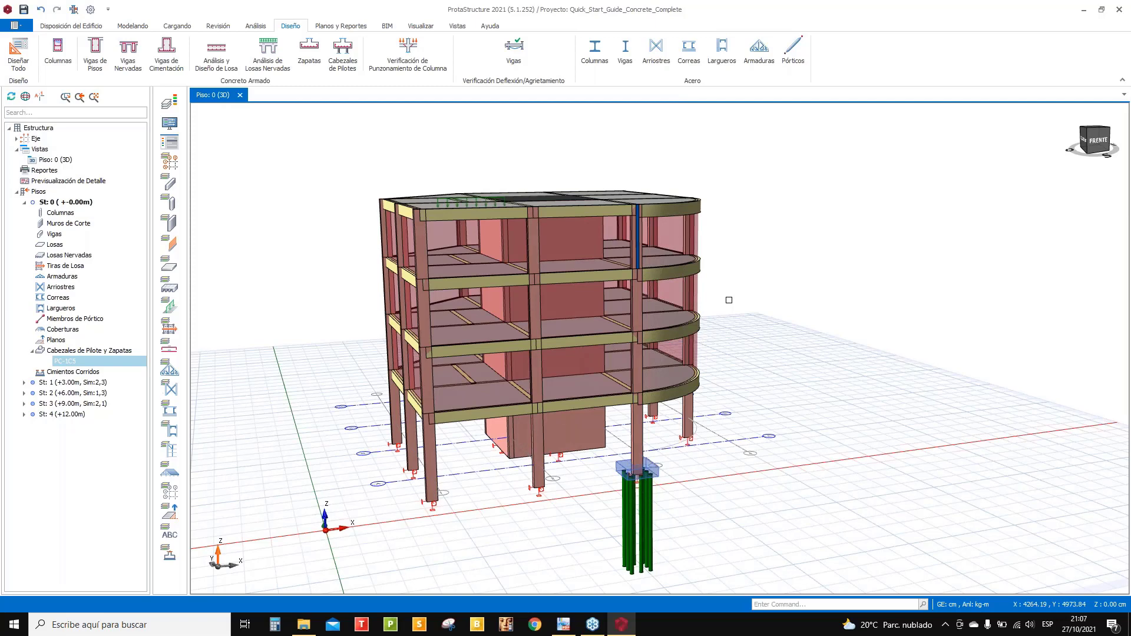
{"action": "middle_click_drag", "start_coordinate": [805, 207], "coordinate": [777, 224]}
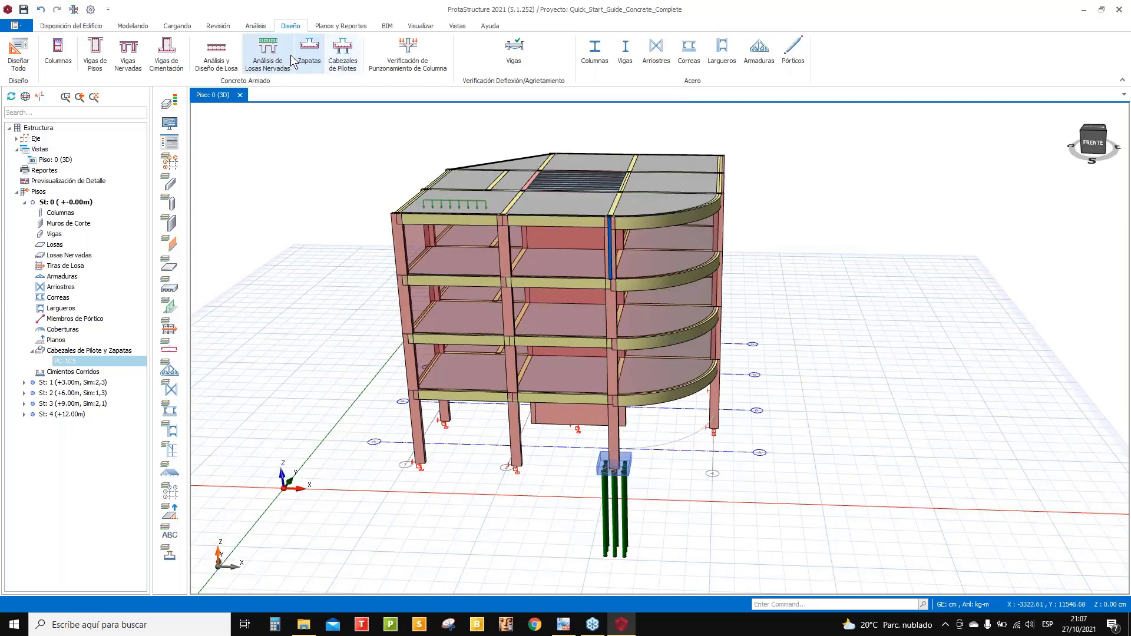
{"action": "left_click", "coordinate": [342, 56]}
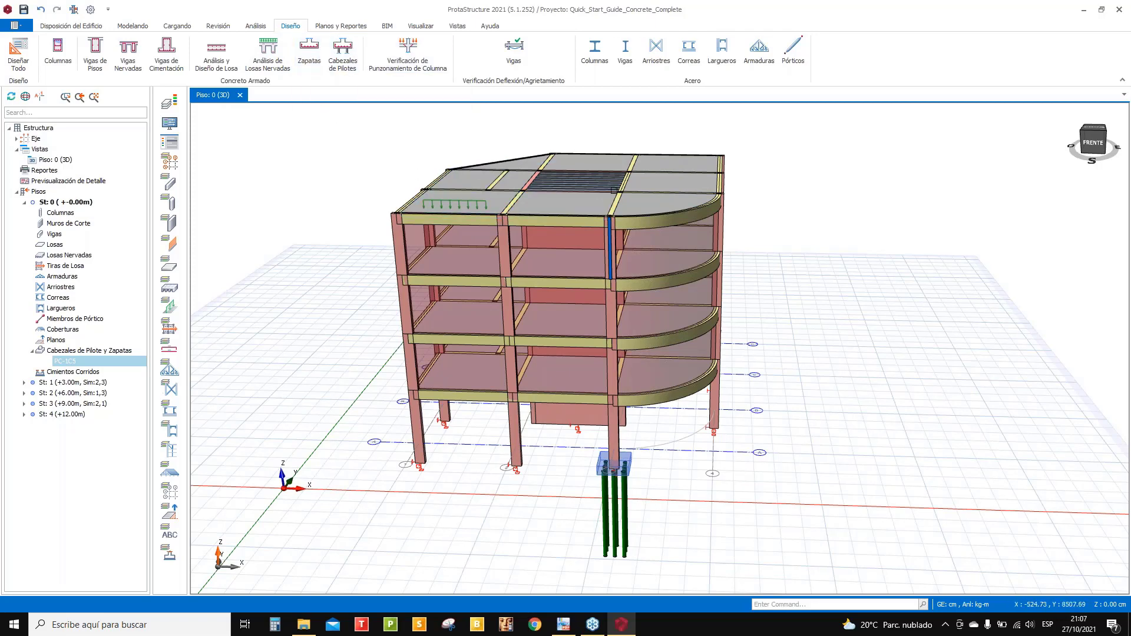
{"action": "mouse_move", "coordinate": [465, 203]}
{"action": "middle_mouse_down"}
{"action": "mouse_move", "coordinate": [542, 247]}
{"action": "mouse_move", "coordinate": [447, 175]}
{"action": "middle_mouse_up"}
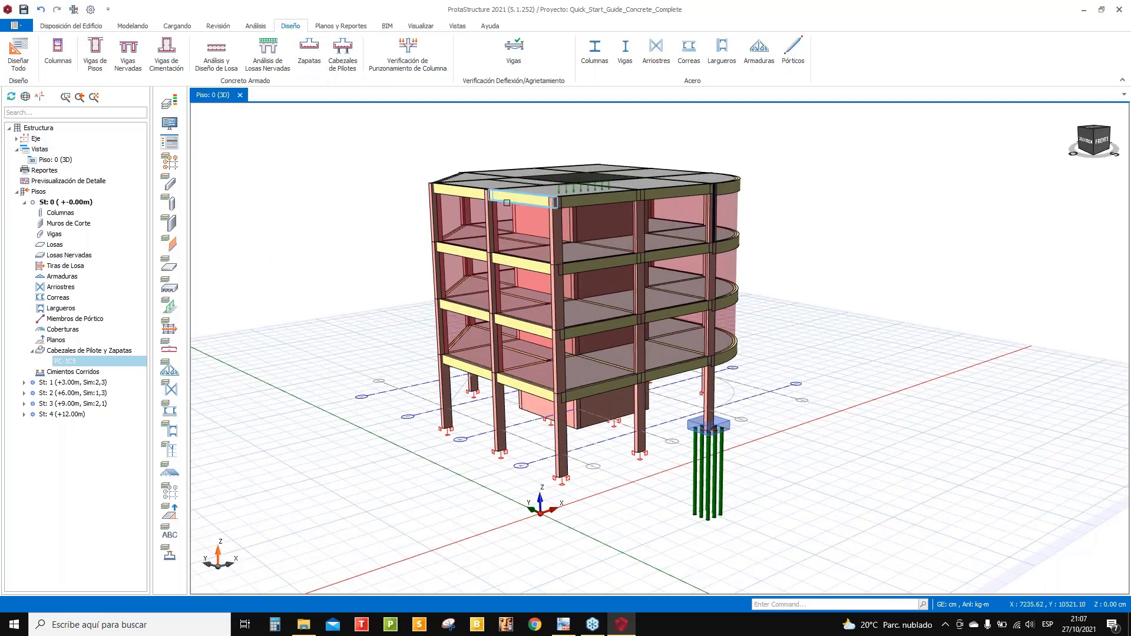
- Send the model to ProtaDetails from Planos y Reportes, saving the project changes first
{"action": "left_click", "coordinate": [340, 26]}
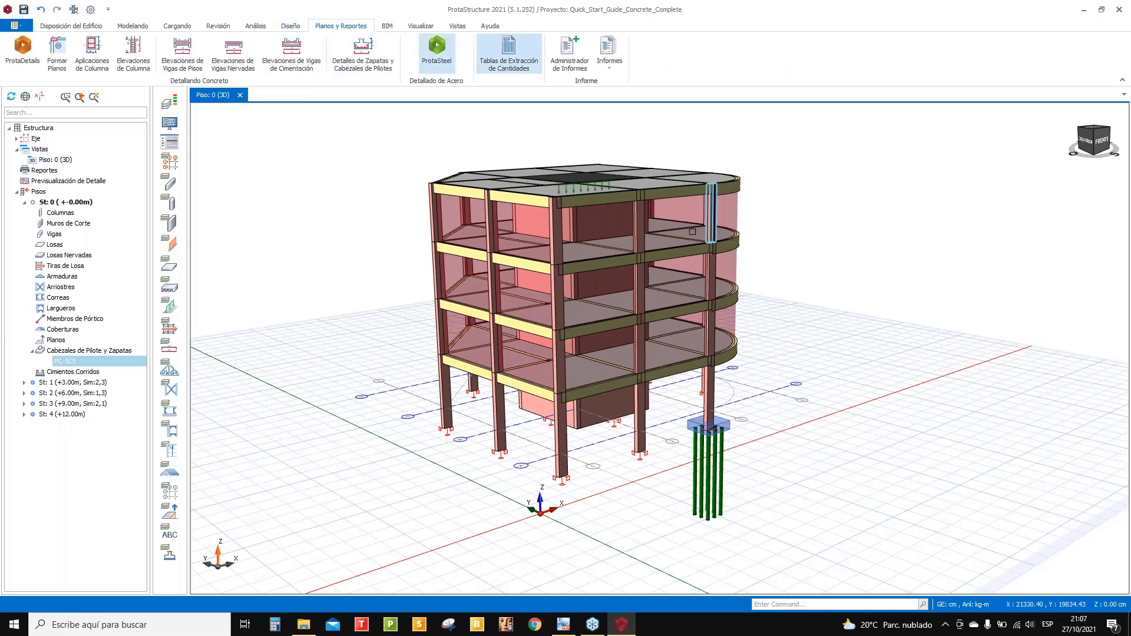
{"action": "middle_click_drag", "start_coordinate": [698, 238], "coordinate": [686, 238]}
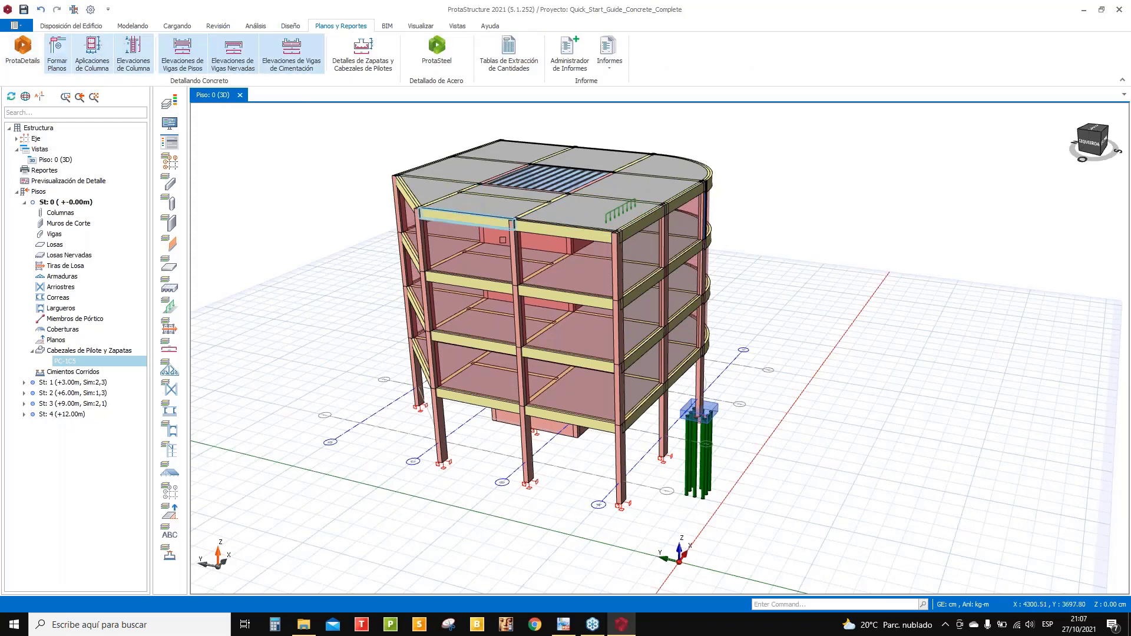
{"action": "mouse_move", "coordinate": [659, 348]}
{"action": "middle_mouse_down"}
{"action": "mouse_move", "coordinate": [632, 300]}
{"action": "mouse_move", "coordinate": [618, 330]}
{"action": "middle_mouse_up"}
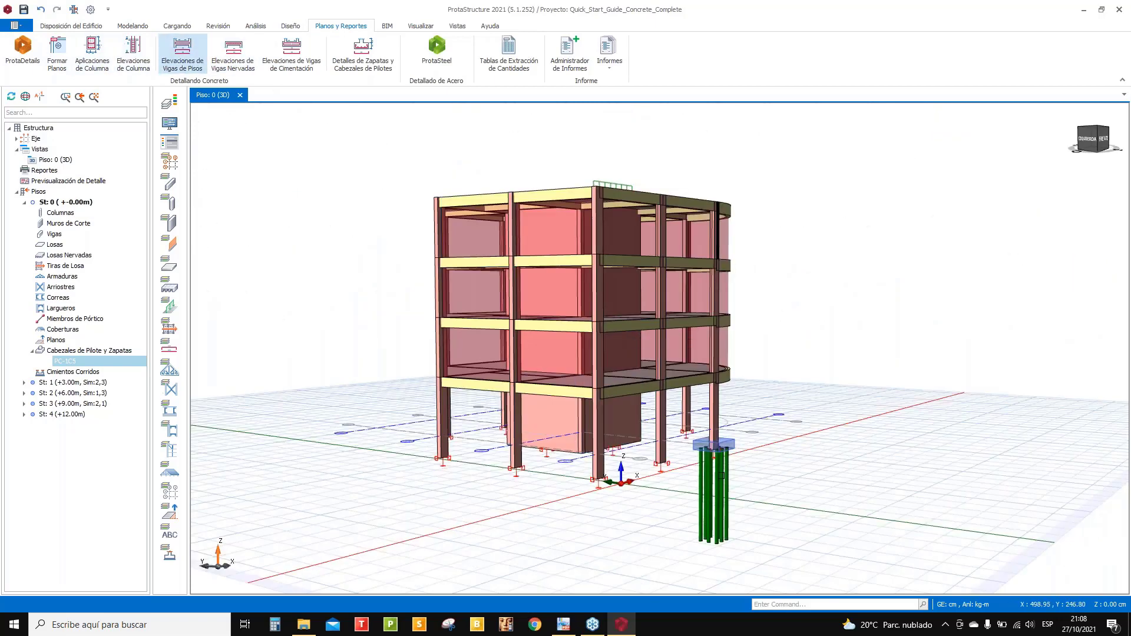
{"action": "left_click", "coordinate": [22, 52]}
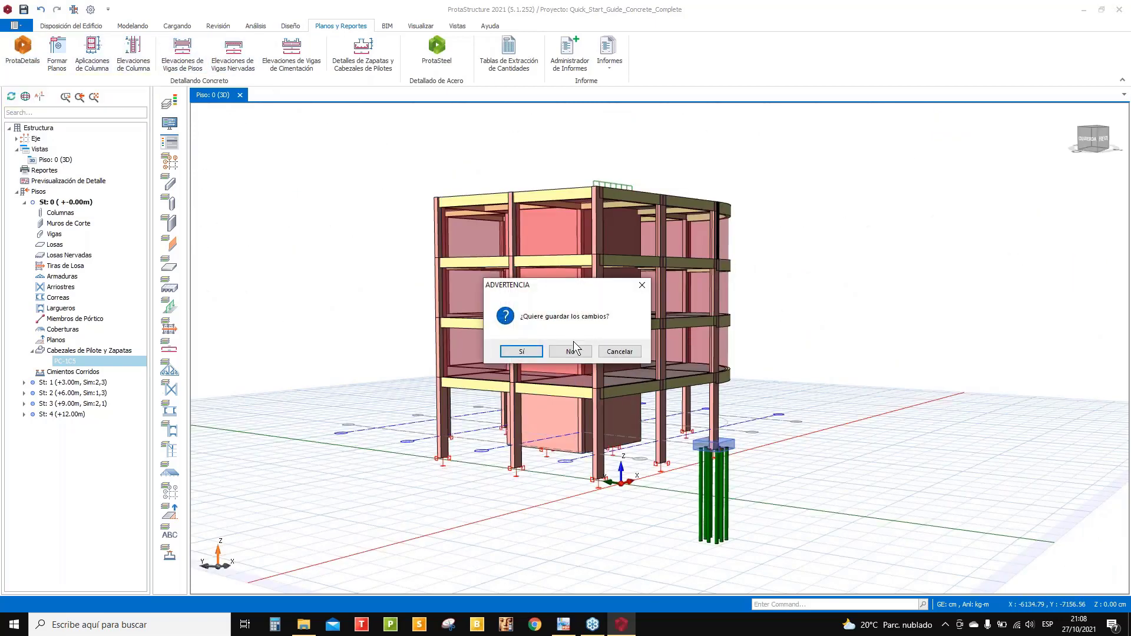
{"action": "left_click", "coordinate": [521, 352]}
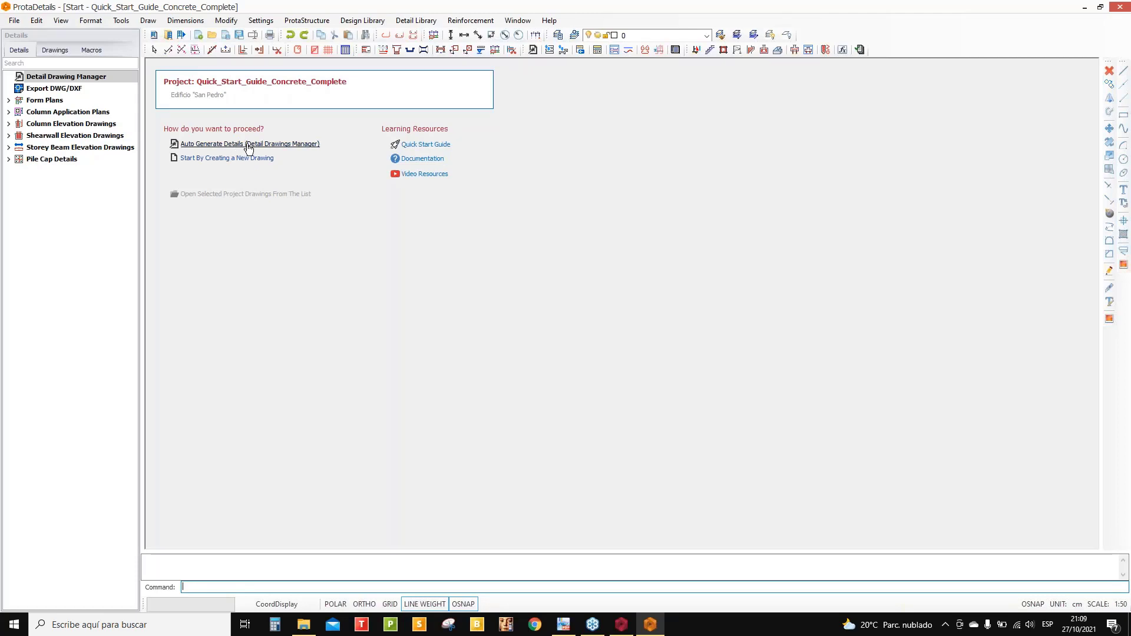
- Launch Auto Generate Details to open the Draw Details options for all five storeys
{"action": "left_click", "coordinate": [247, 145]}
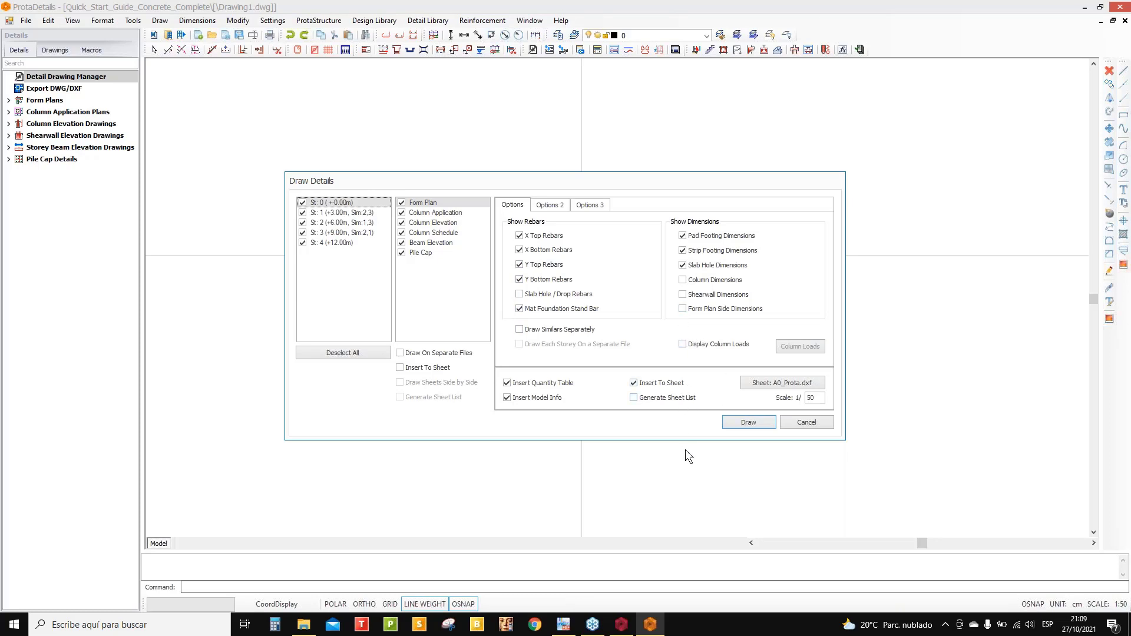
- Draw the storey detail sheets with a generated sheet list, place them, and close the sheet-list preview
{"action": "left_click", "coordinate": [635, 399]}
{"action": "left_click", "coordinate": [748, 422]}
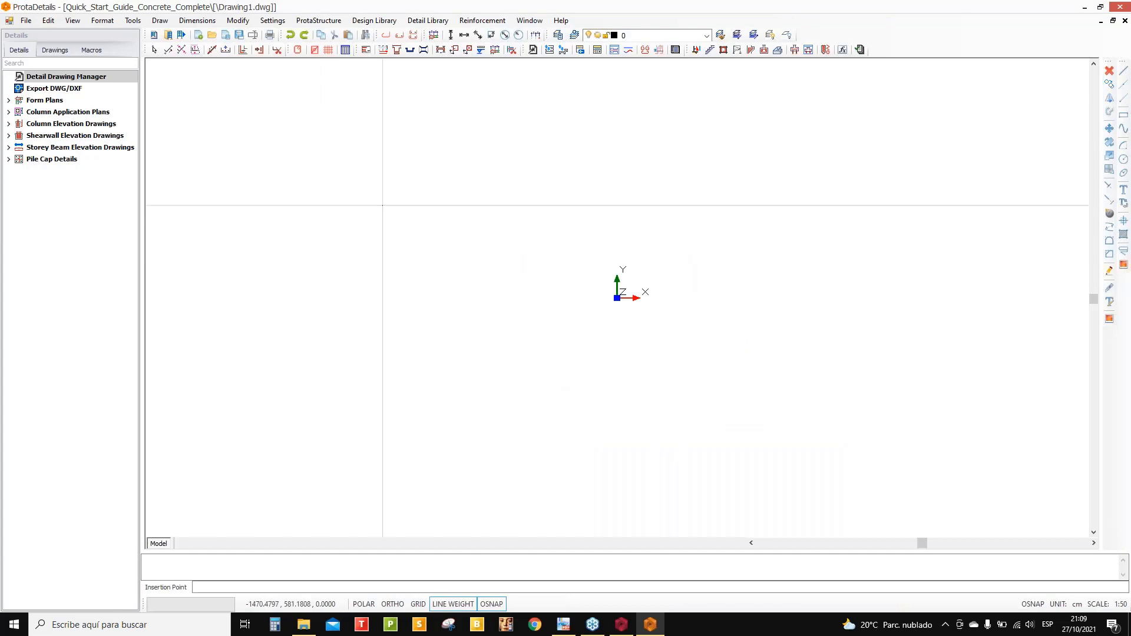
{"action": "left_click", "coordinate": [279, 148]}
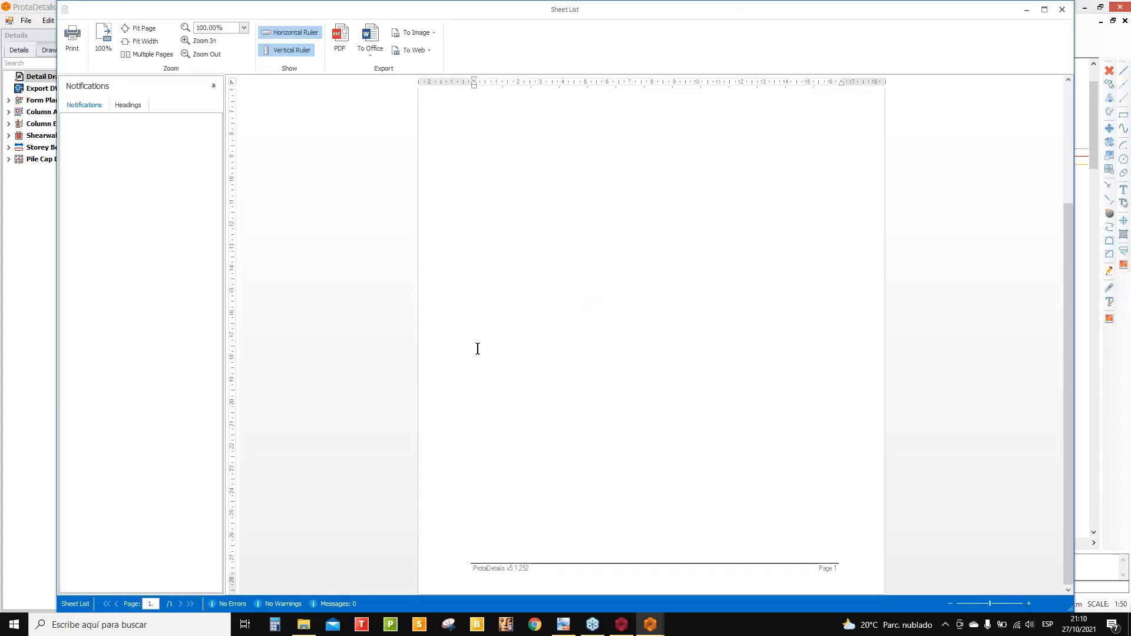
{"action": "left_click", "coordinate": [1062, 10]}
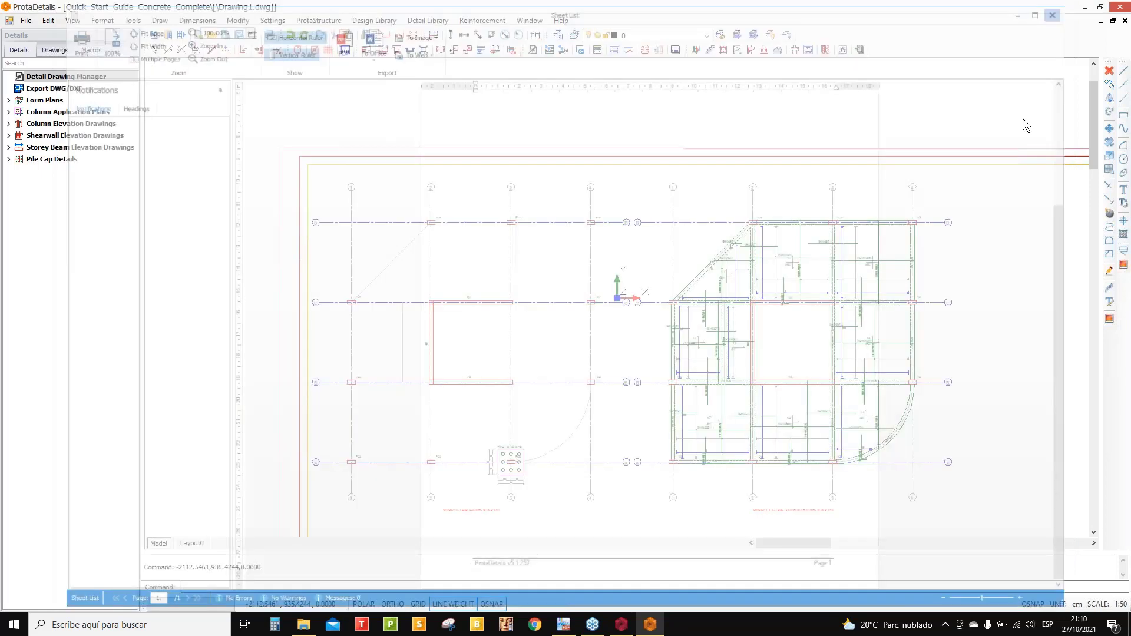
{"action": "scroll", "coordinate": [736, 342], "scroll_direction": "up", "scroll_amount": 6}
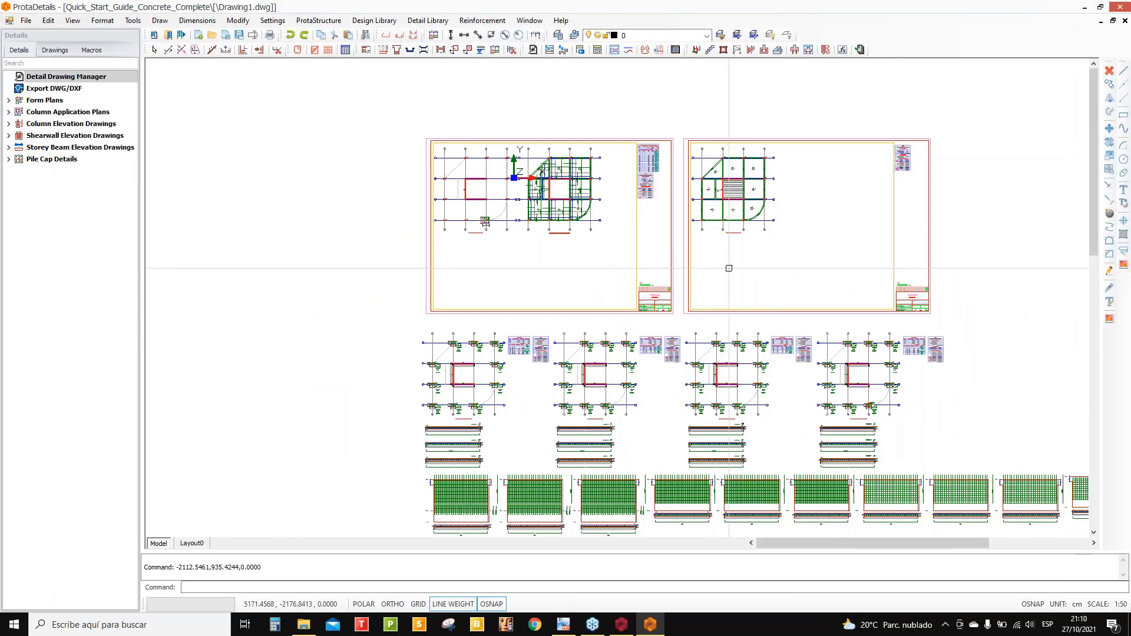
{"action": "scroll", "coordinate": [736, 342], "scroll_direction": "up", "scroll_amount": 5}
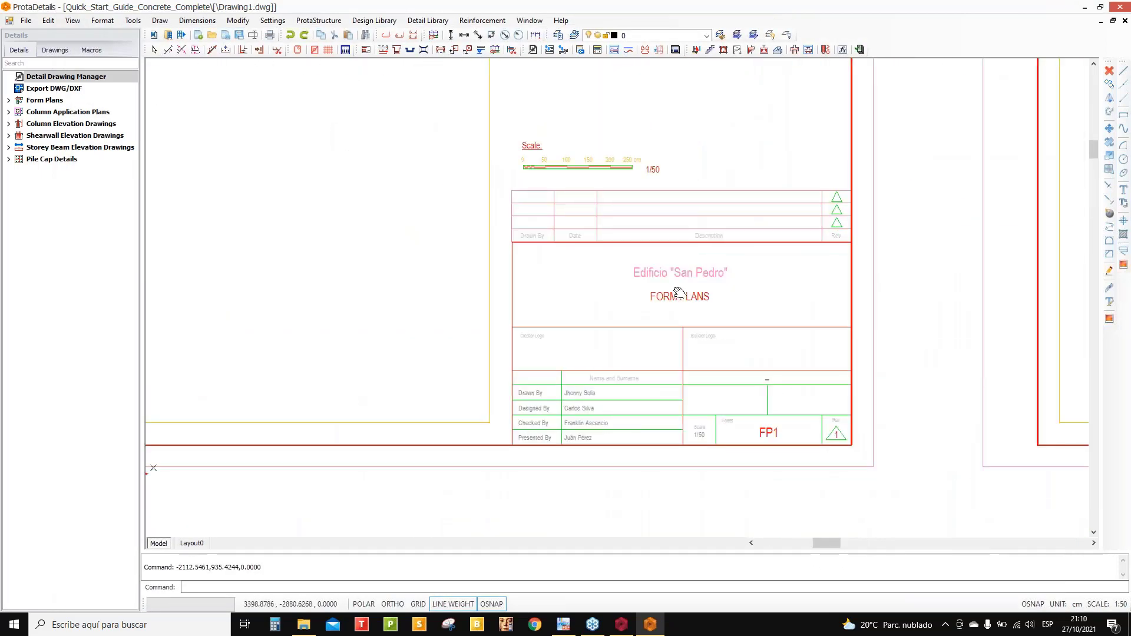
{"action": "middle_click_drag", "start_coordinate": [505, 348], "coordinate": [510, 223]}
{"action": "scroll", "coordinate": [510, 222], "scroll_direction": "up", "scroll_amount": 1}
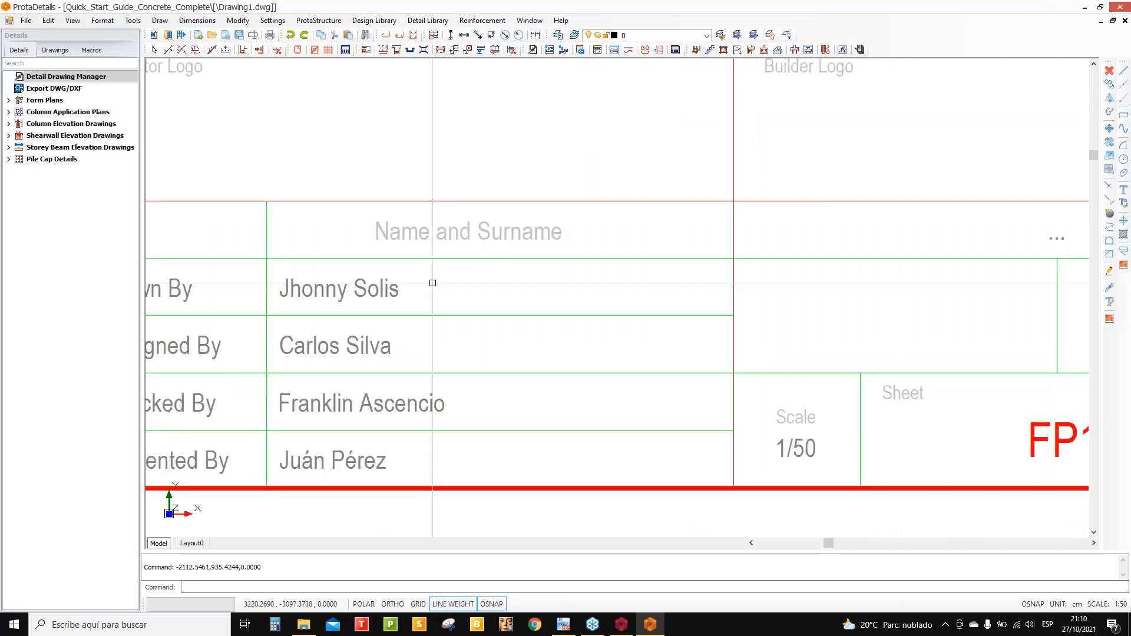
{"action": "scroll", "coordinate": [417, 296], "scroll_direction": "down", "scroll_amount": 1}
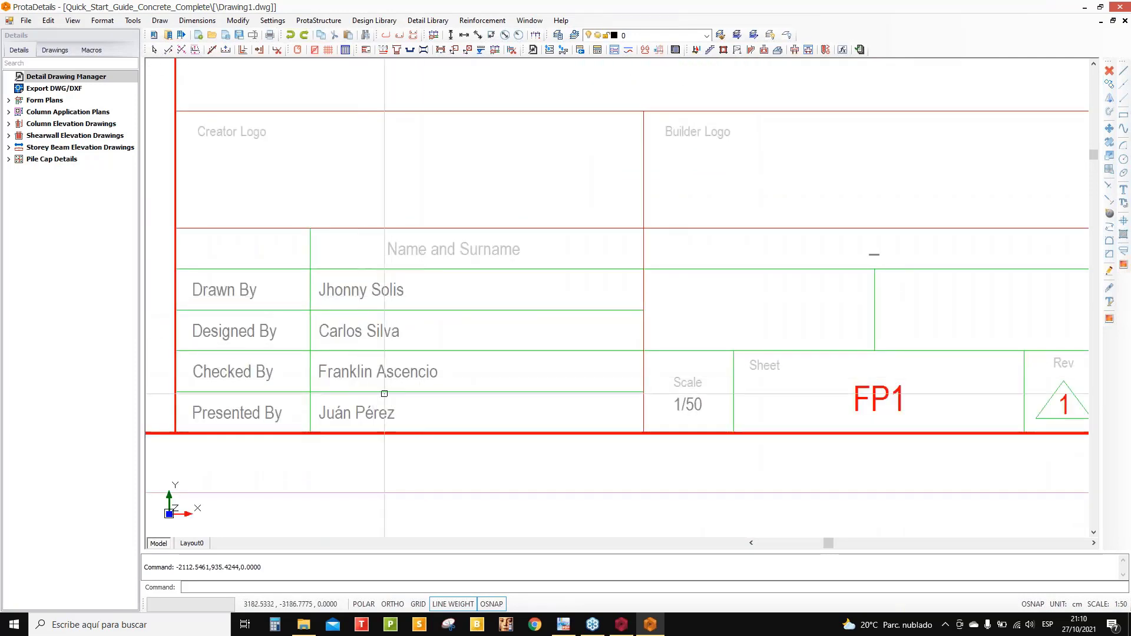
{"action": "scroll", "coordinate": [353, 407], "scroll_direction": "down", "scroll_amount": 3}
{"action": "middle_click_drag", "start_coordinate": [422, 403], "coordinate": [390, 559]}
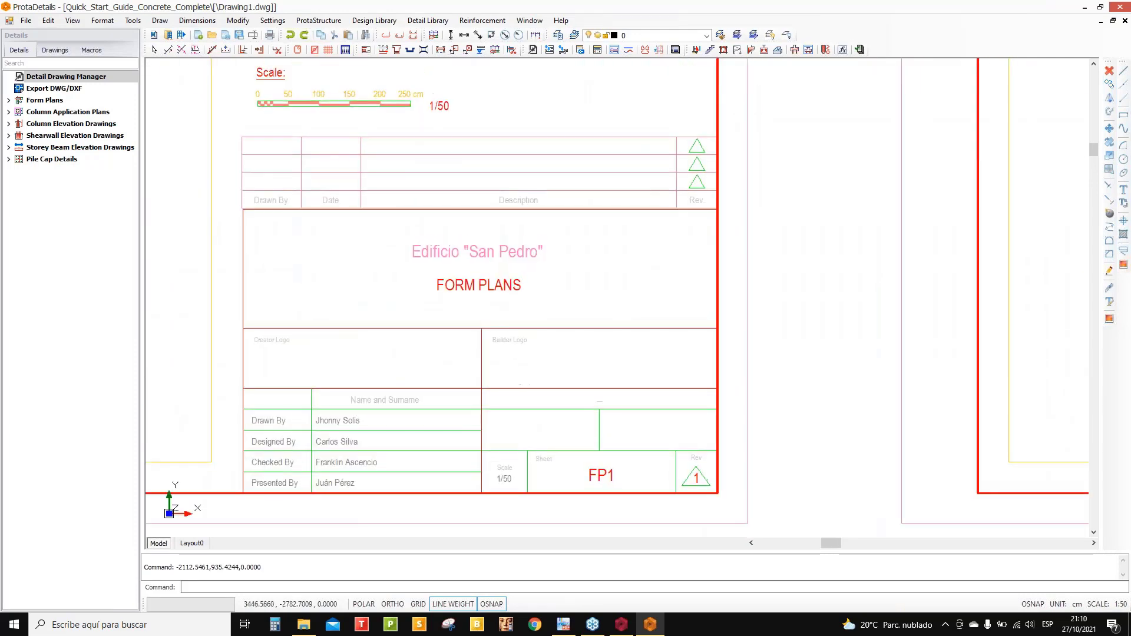
{"action": "scroll", "coordinate": [505, 319], "scroll_direction": "up", "scroll_amount": 3}
{"action": "scroll", "coordinate": [547, 283], "scroll_direction": "down", "scroll_amount": 10}
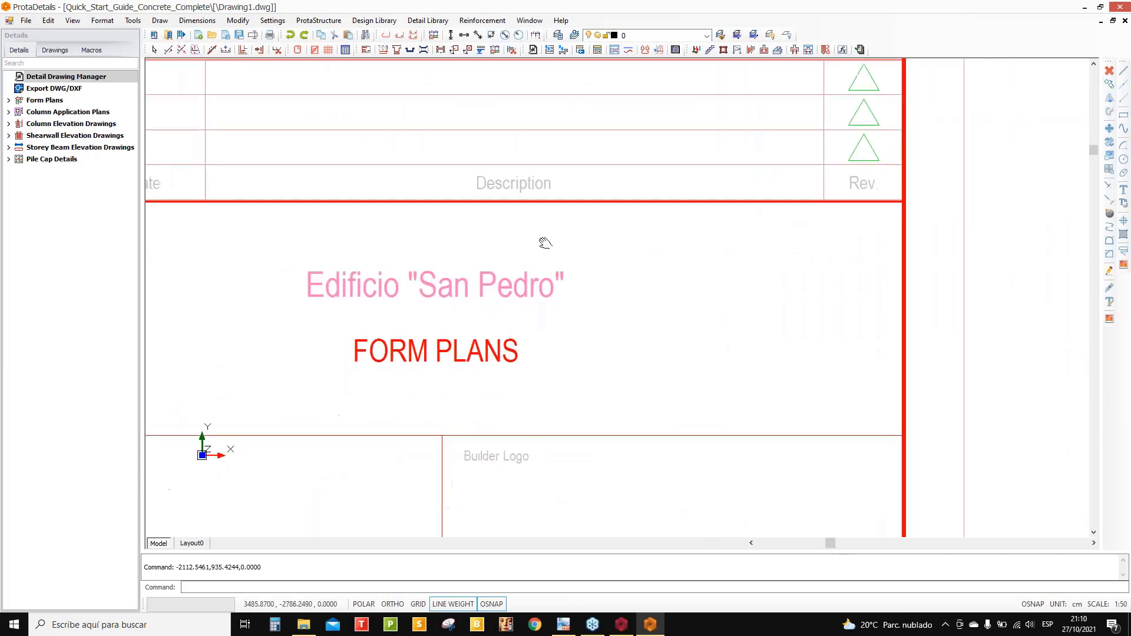
{"action": "middle_click_drag", "start_coordinate": [590, 289], "coordinate": [589, 377]}
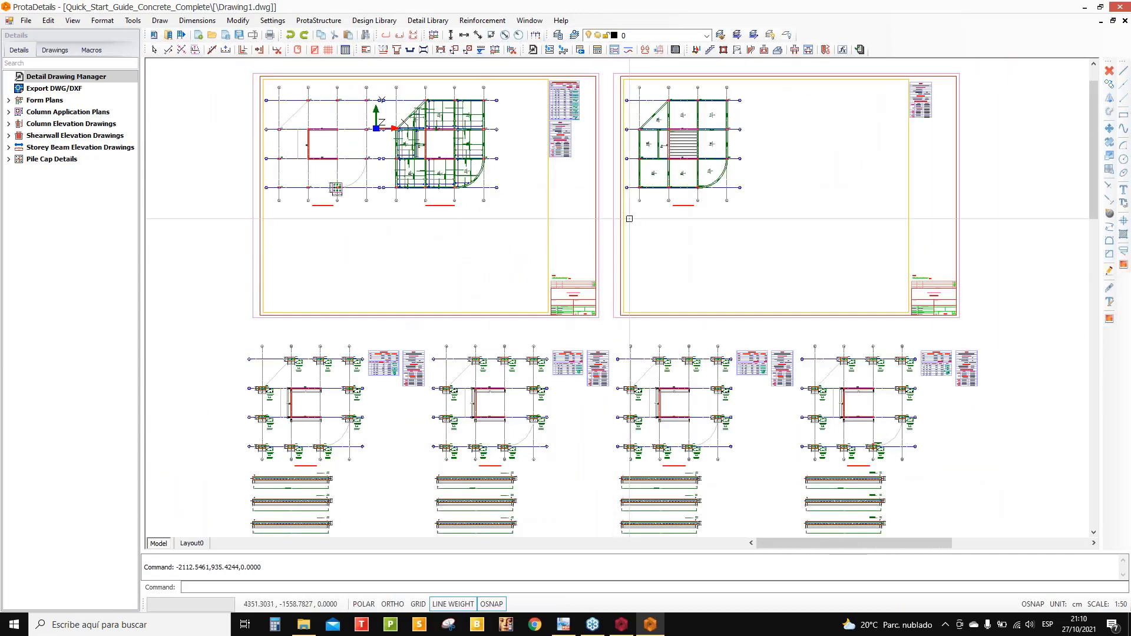
{"action": "scroll", "coordinate": [454, 149], "scroll_direction": "up", "scroll_amount": 6}
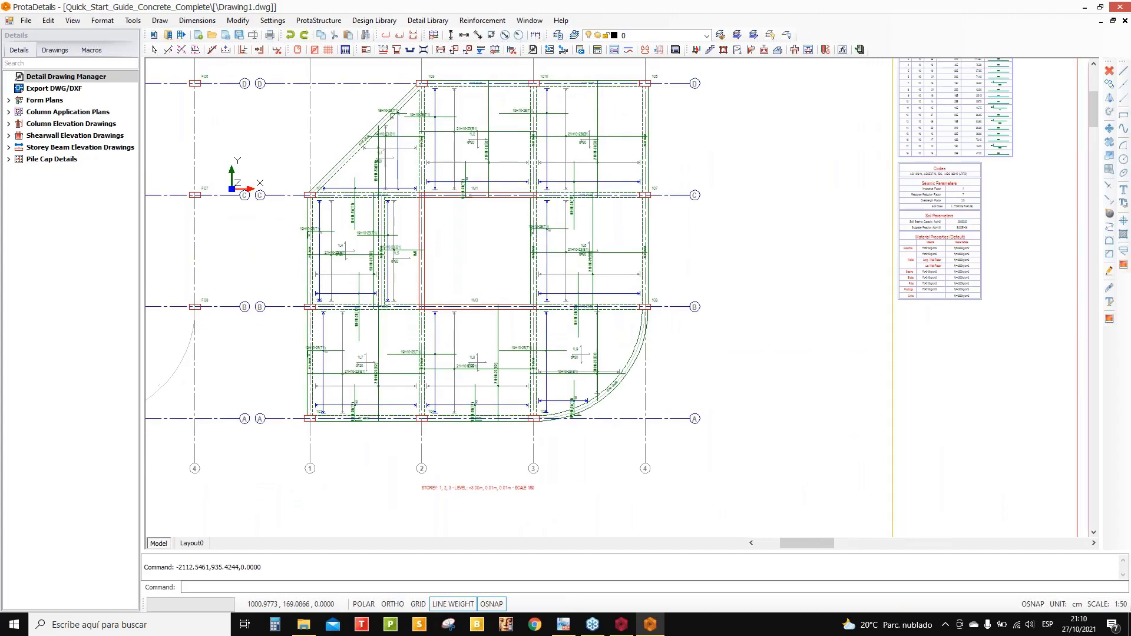
{"action": "scroll", "coordinate": [589, 247], "scroll_direction": "down", "scroll_amount": 8}
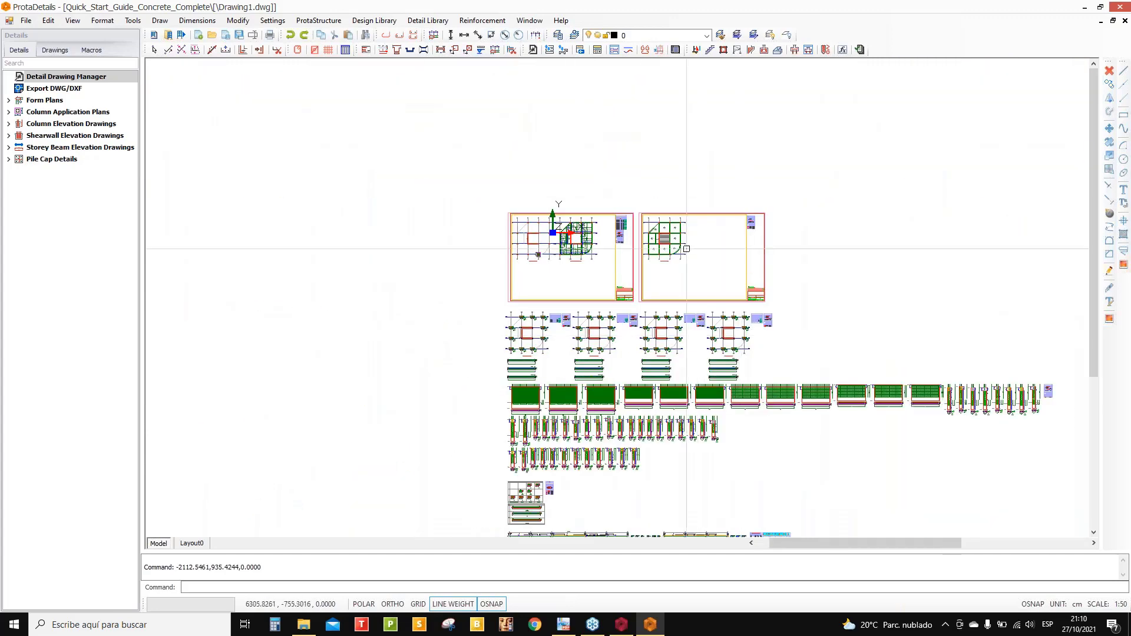
{"action": "middle_click_drag", "start_coordinate": [681, 228], "coordinate": [648, 198]}
{"action": "scroll", "coordinate": [648, 198], "scroll_direction": "up", "scroll_amount": 6}
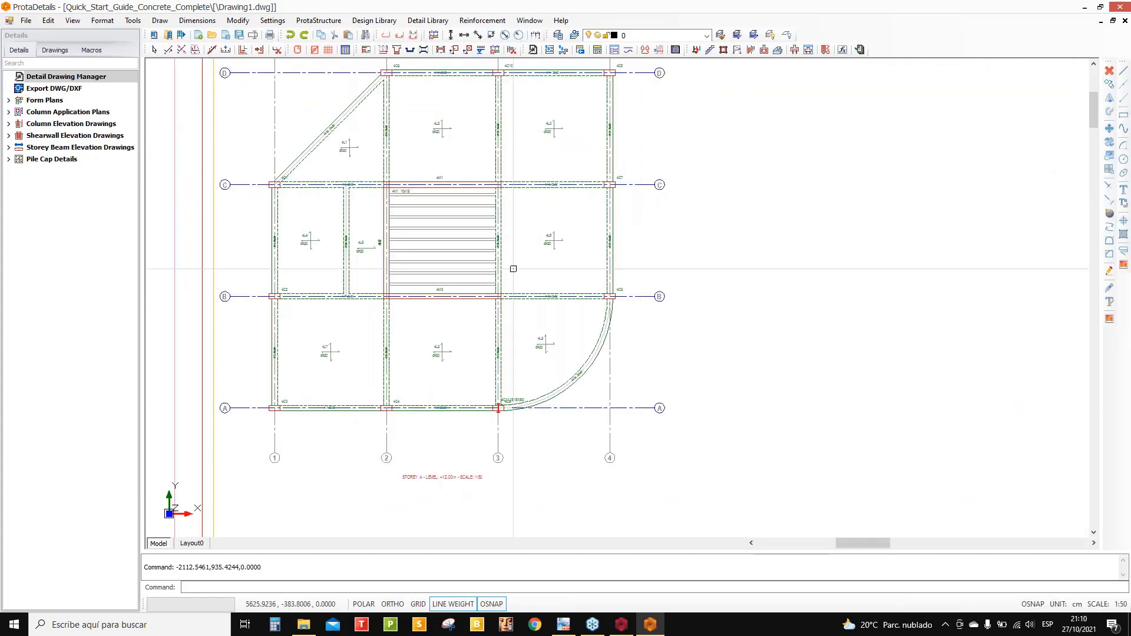
{"action": "scroll", "coordinate": [559, 180], "scroll_direction": "down", "scroll_amount": 8}
{"action": "scroll", "coordinate": [559, 180], "scroll_direction": "down", "scroll_amount": 3}
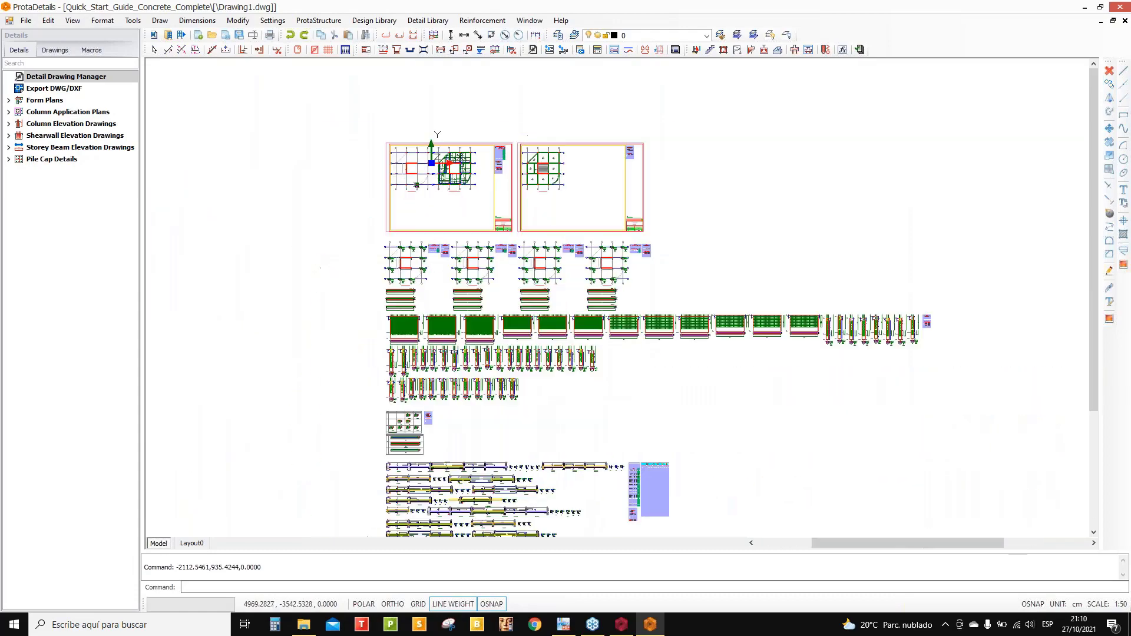
{"action": "scroll", "coordinate": [531, 279], "scroll_direction": "up", "scroll_amount": 10}
{"action": "scroll", "coordinate": [475, 292], "scroll_direction": "up", "scroll_amount": 9}
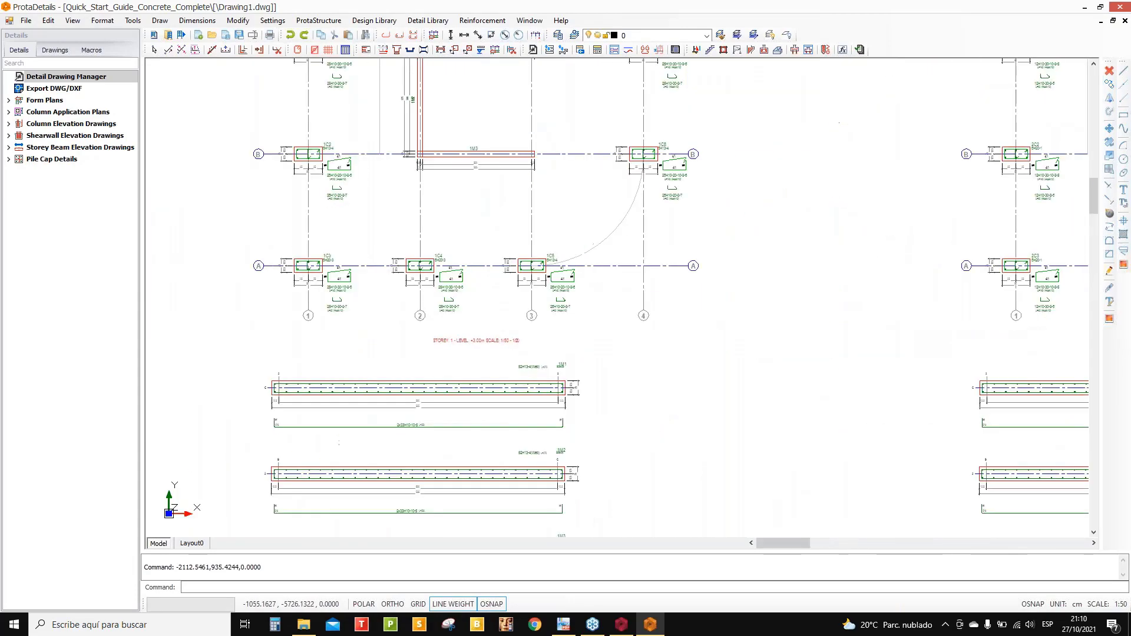
{"action": "scroll", "coordinate": [409, 300], "scroll_direction": "up", "scroll_amount": 2}
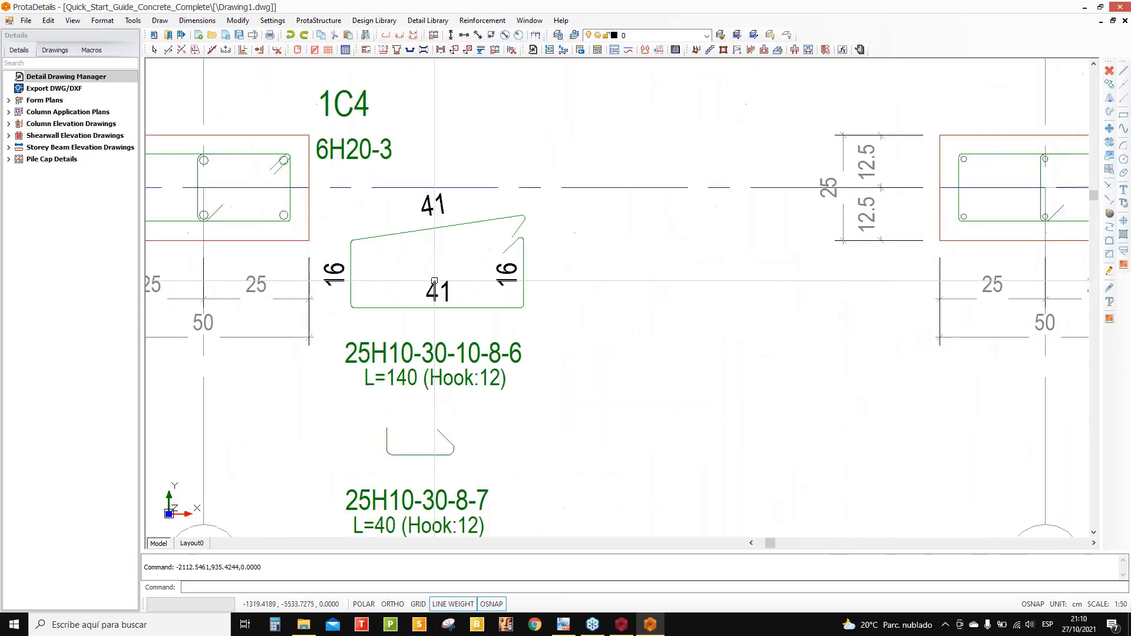
{"action": "scroll", "coordinate": [436, 306], "scroll_direction": "down", "scroll_amount": 8}
{"action": "scroll", "coordinate": [470, 326], "scroll_direction": "down", "scroll_amount": 2}
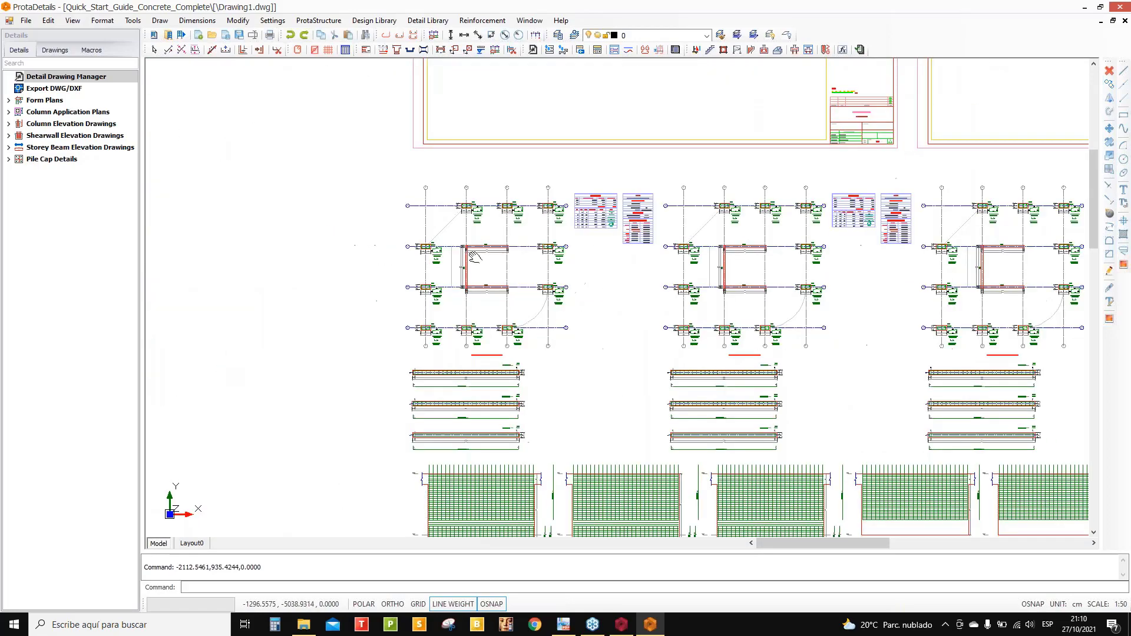
{"action": "middle_click_drag", "start_coordinate": [469, 424], "coordinate": [470, 325]}
{"action": "scroll", "coordinate": [470, 326], "scroll_direction": "up", "scroll_amount": 8}
{"action": "scroll", "coordinate": [447, 335], "scroll_direction": "down", "scroll_amount": 8}
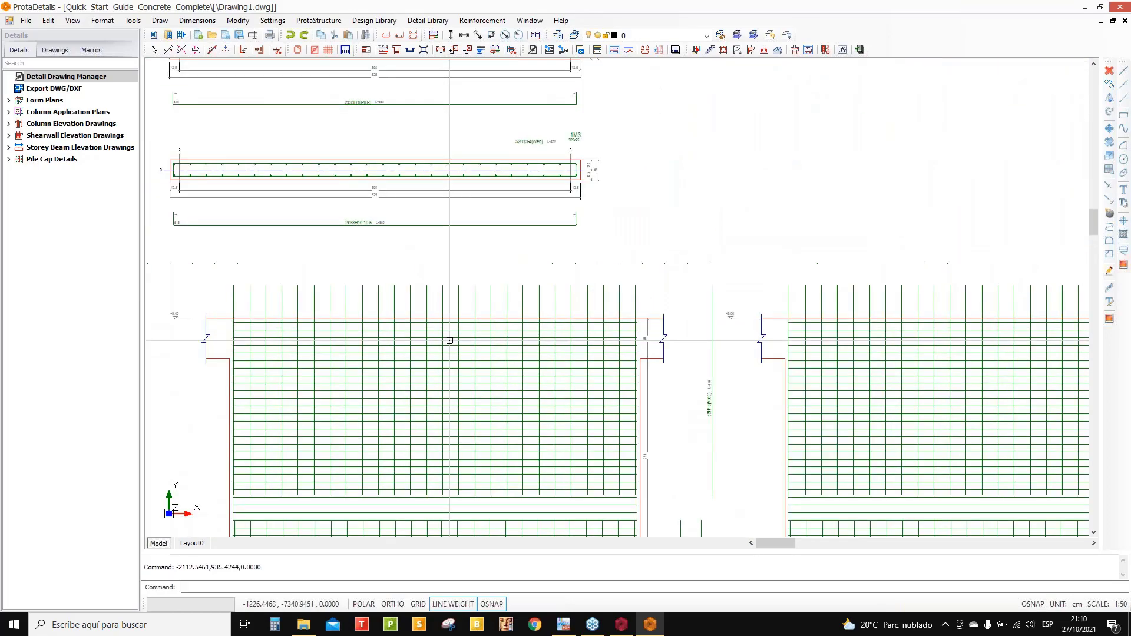
{"action": "middle_click_drag", "start_coordinate": [477, 287], "coordinate": [448, 205]}
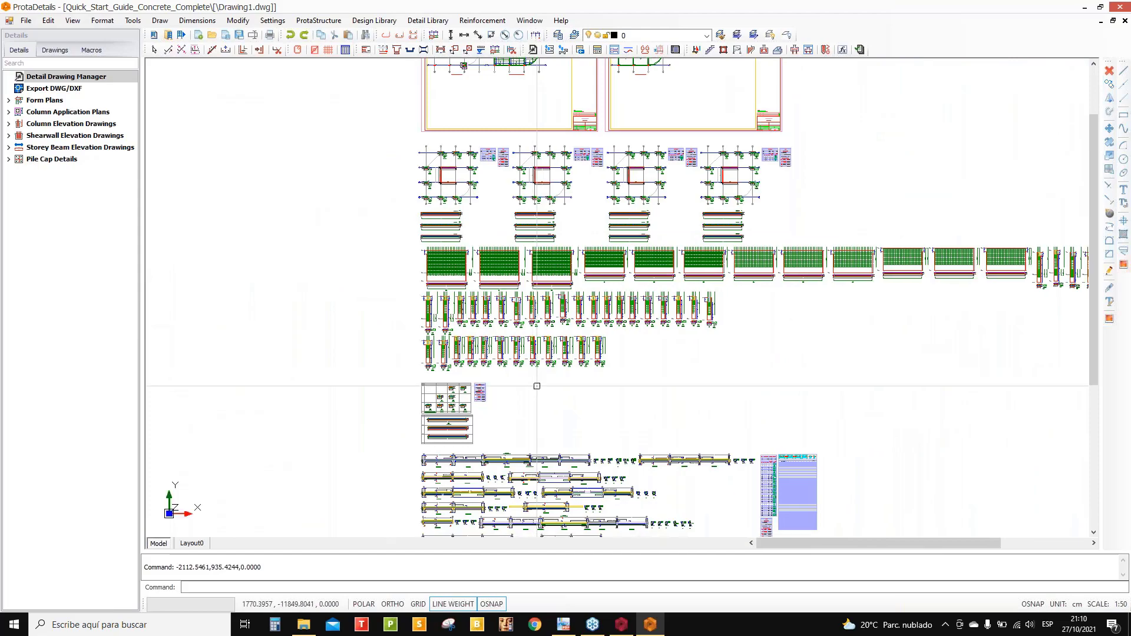
{"action": "middle_click_drag", "start_coordinate": [497, 423], "coordinate": [495, 332]}
{"action": "scroll", "coordinate": [495, 333], "scroll_direction": "up", "scroll_amount": 4}
{"action": "scroll", "coordinate": [438, 328], "scroll_direction": "up", "scroll_amount": 6}
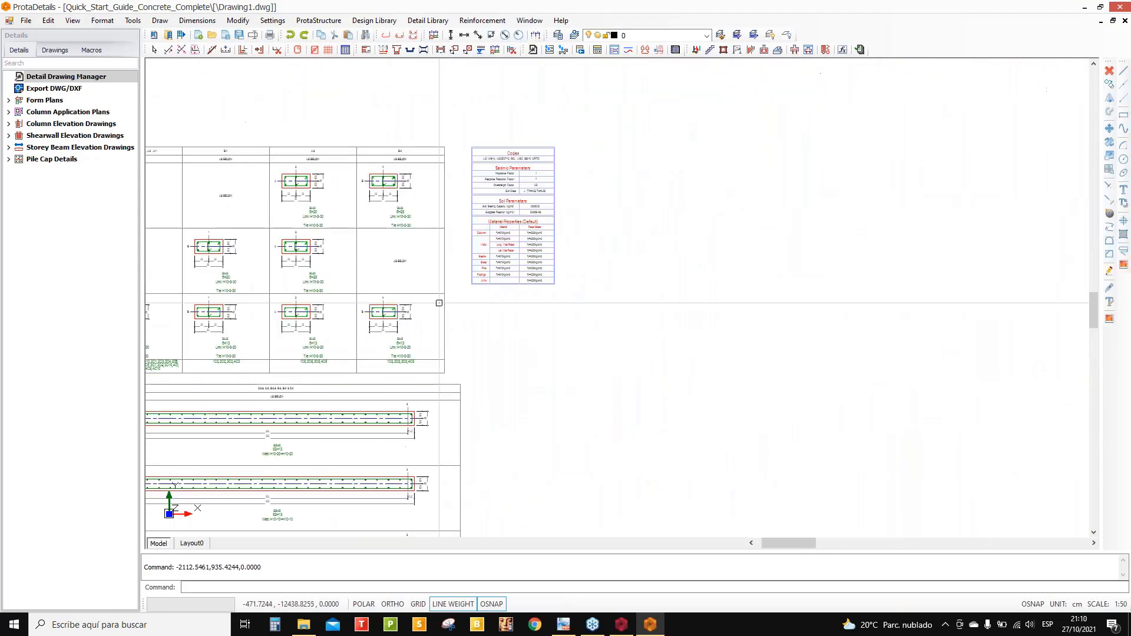
{"action": "scroll", "coordinate": [620, 331], "scroll_direction": "down", "scroll_amount": 8}
{"action": "scroll", "coordinate": [620, 332], "scroll_direction": "down", "scroll_amount": 10}
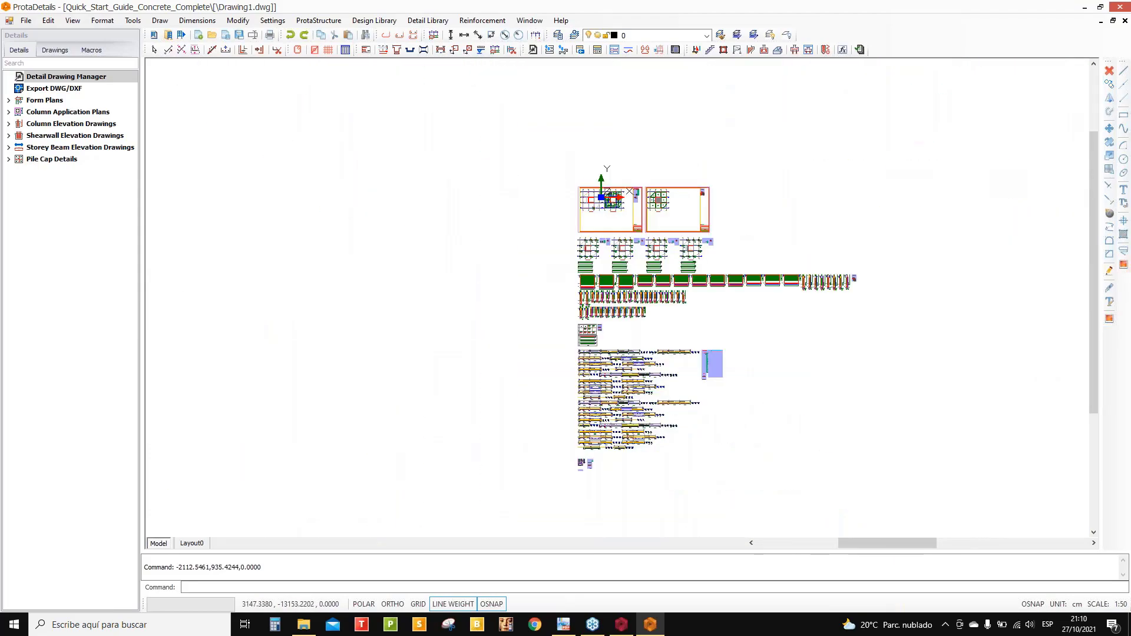
{"action": "scroll", "coordinate": [665, 305], "scroll_direction": "up", "scroll_amount": 2}
{"action": "scroll", "coordinate": [665, 306], "scroll_direction": "up", "scroll_amount": 8}
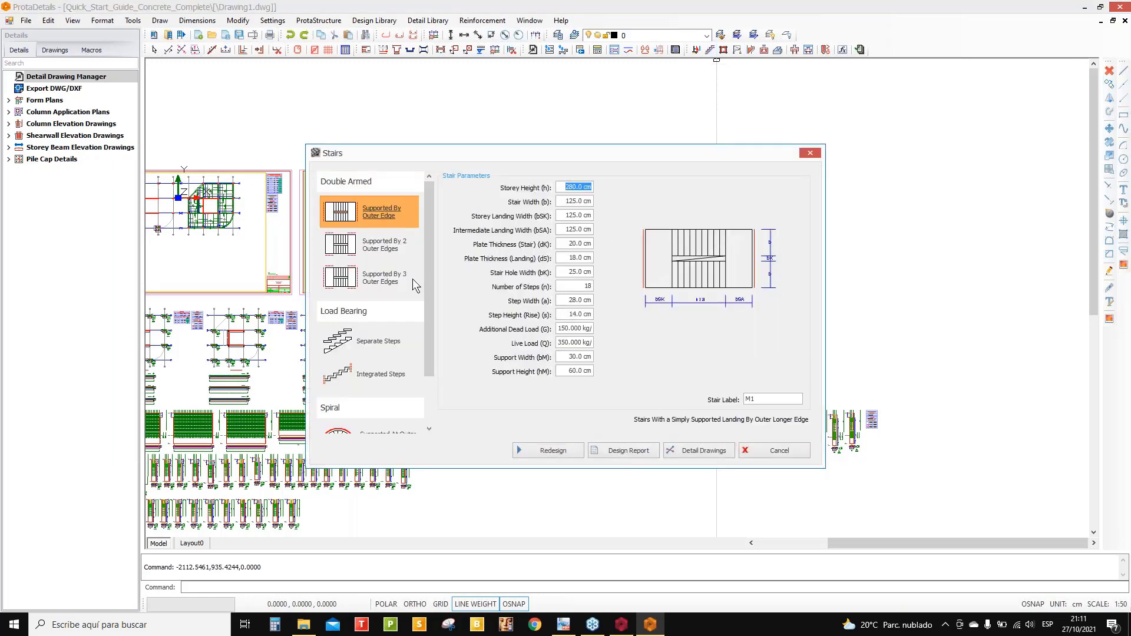
- Compare the double-armed stair types, keep Supported By Outer Edge, and redesign the stair
{"action": "left_click", "coordinate": [369, 246]}
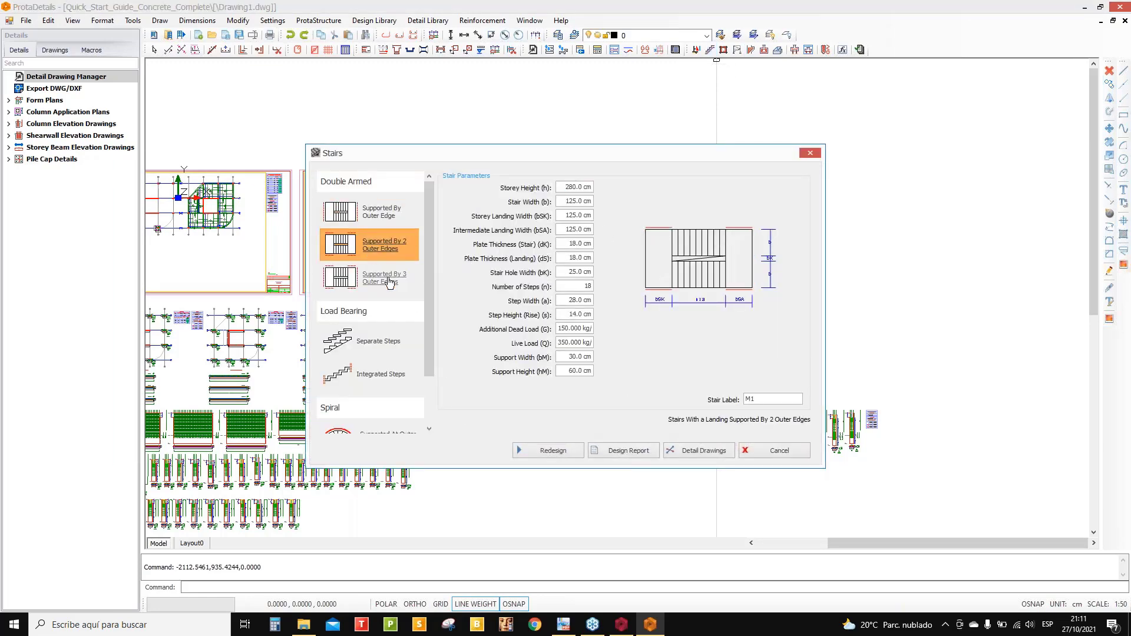
{"action": "left_click", "coordinate": [380, 212]}
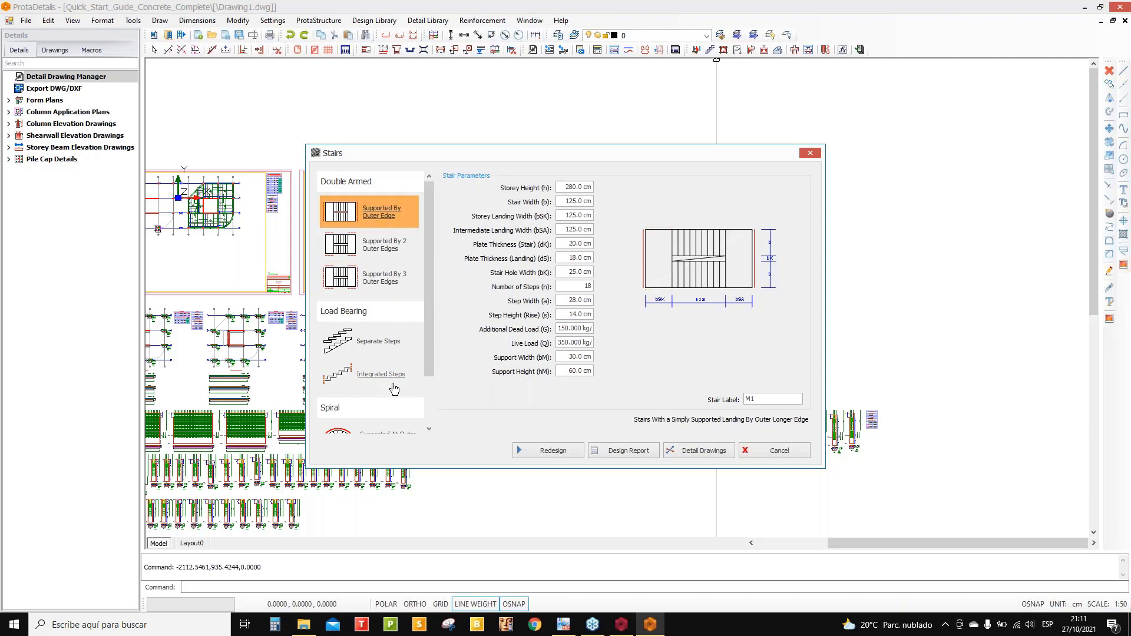
{"action": "scroll", "coordinate": [392, 383], "scroll_direction": "down", "scroll_amount": 1}
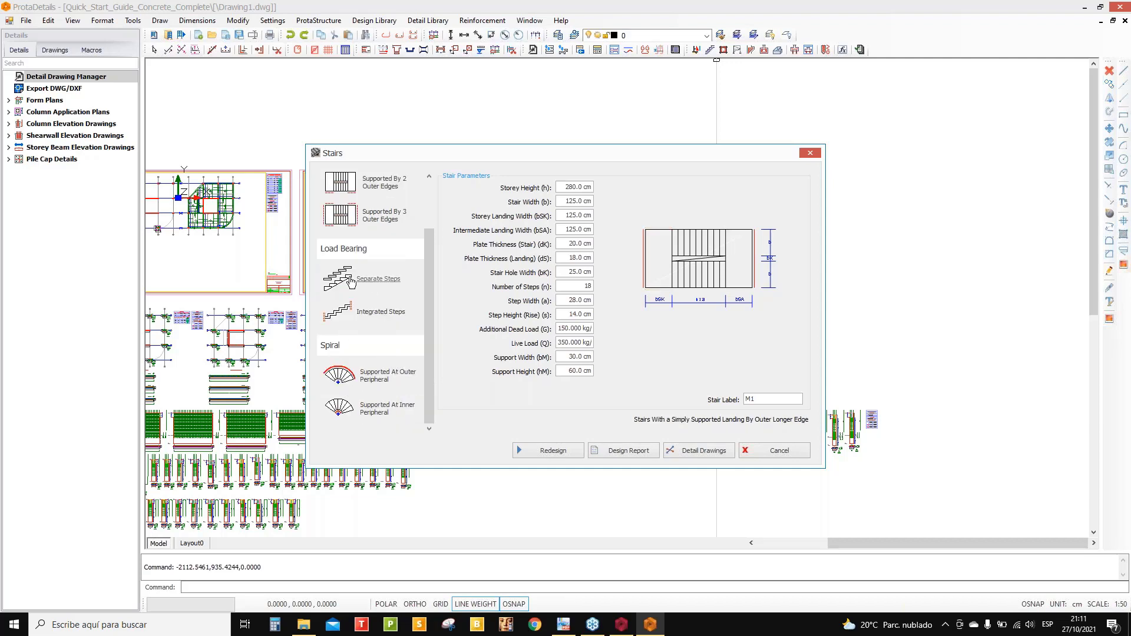
{"action": "scroll", "coordinate": [350, 282], "scroll_direction": "up", "scroll_amount": 1}
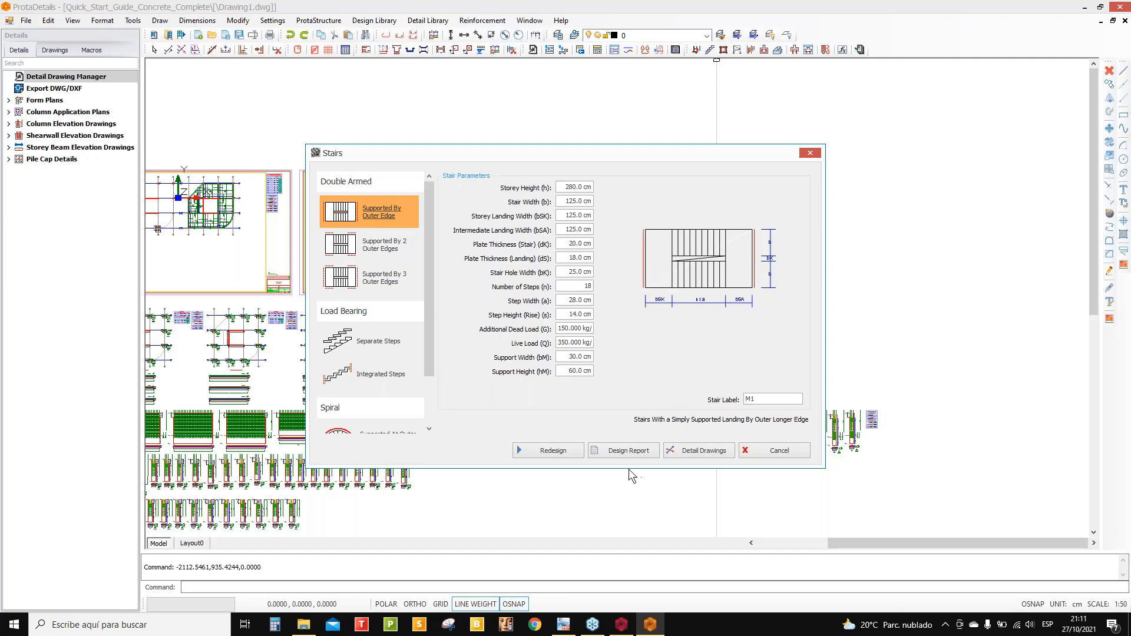
{"action": "left_click", "coordinate": [561, 451]}
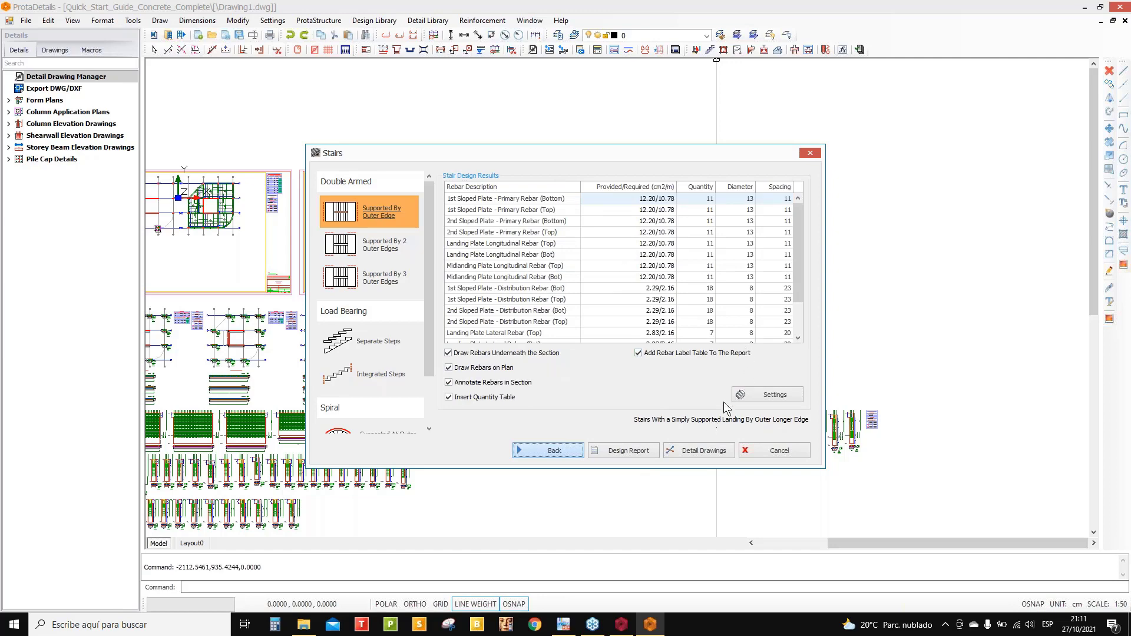
- Review the stair design report preview and close it
{"action": "left_click", "coordinate": [636, 454]}
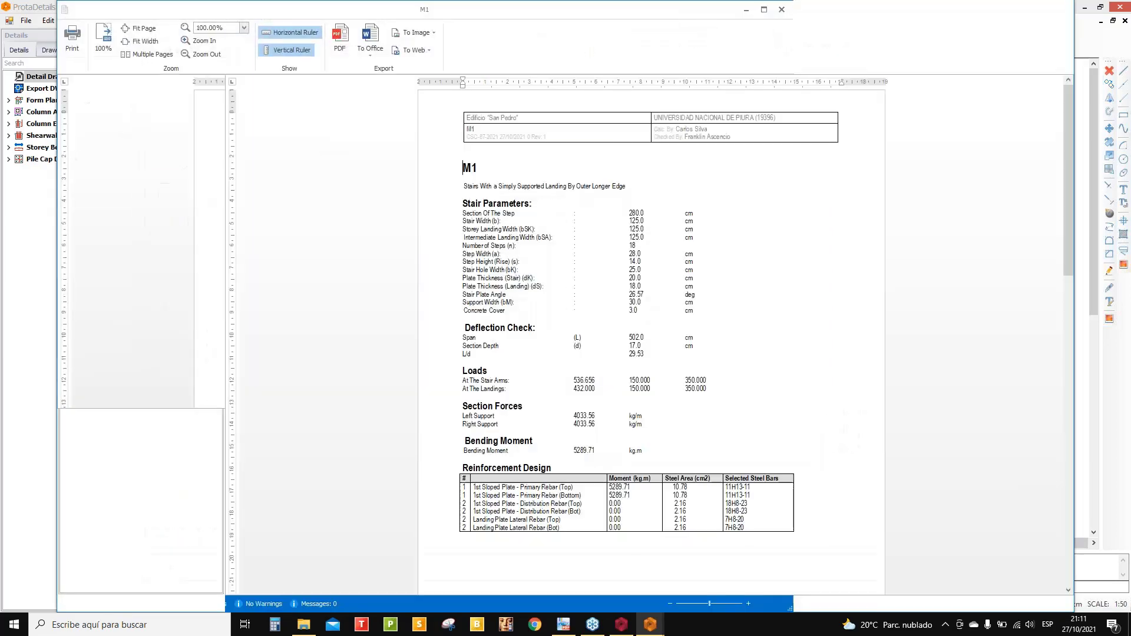
{"action": "scroll", "coordinate": [651, 335], "scroll_direction": "down", "scroll_amount": 5}
{"action": "scroll", "coordinate": [679, 381], "scroll_direction": "down", "scroll_amount": 6}
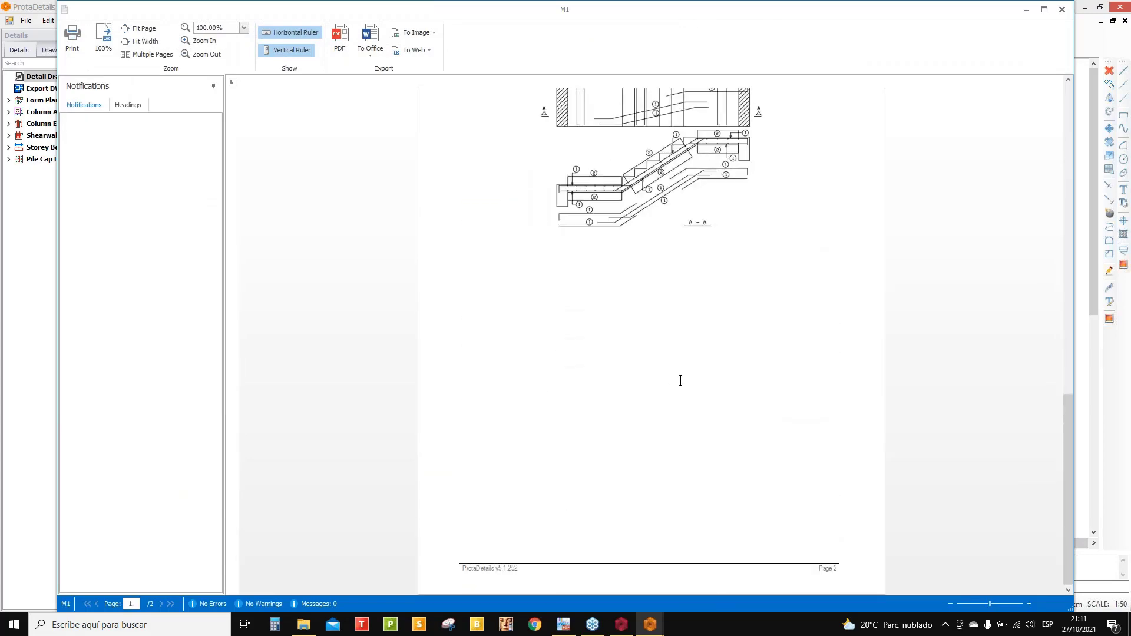
{"action": "left_click", "coordinate": [1060, 10]}
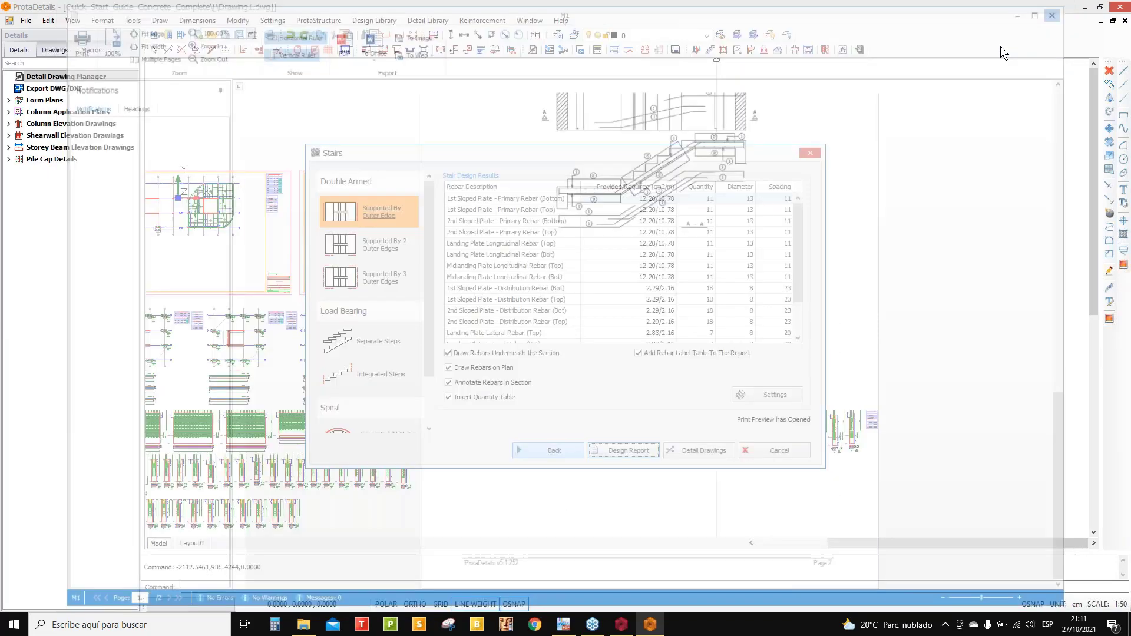
- Place the stair plan and section detail drawings to the right of the form-plan sheets
{"action": "left_click", "coordinate": [702, 451]}
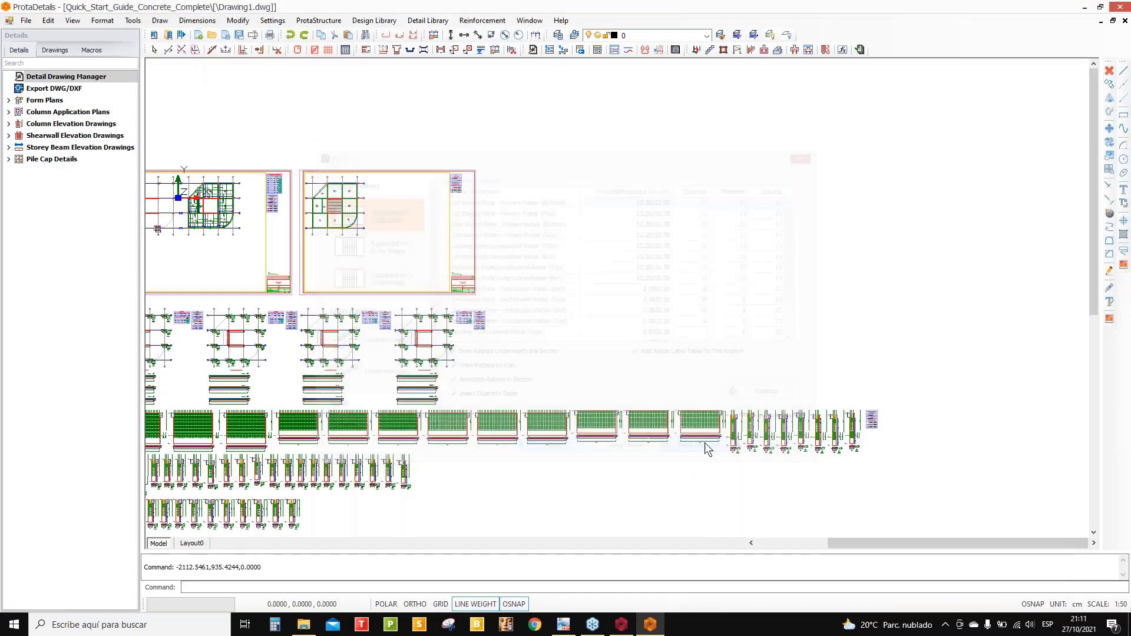
{"action": "left_click", "coordinate": [651, 156]}
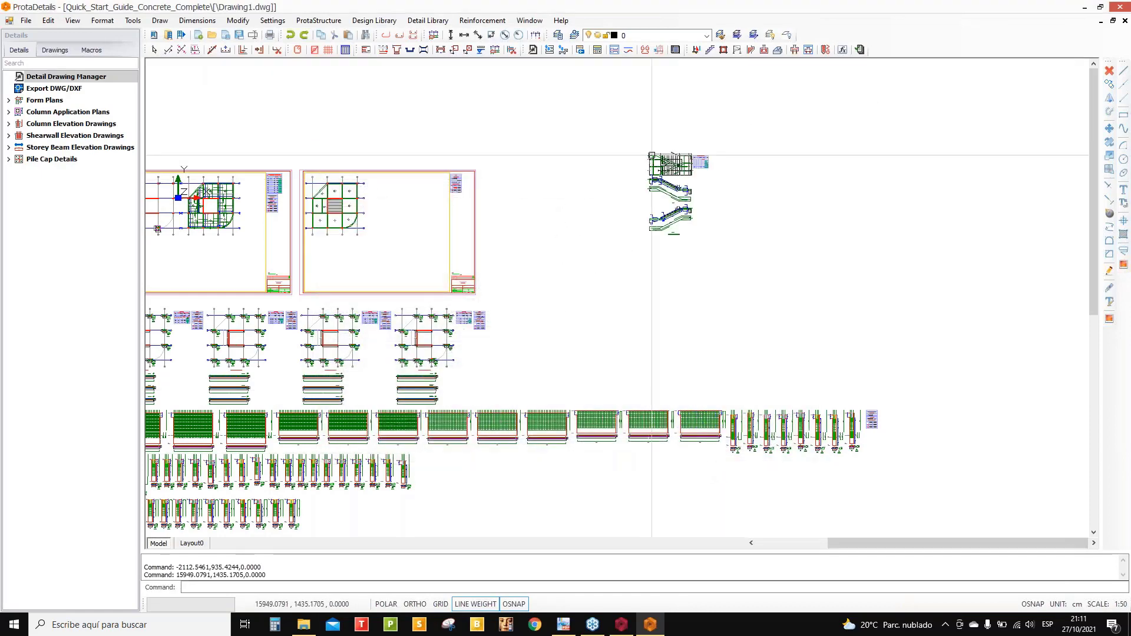
{"action": "scroll", "coordinate": [698, 247], "scroll_direction": "up", "scroll_amount": 3}
{"action": "scroll", "coordinate": [699, 163], "scroll_direction": "up", "scroll_amount": 4}
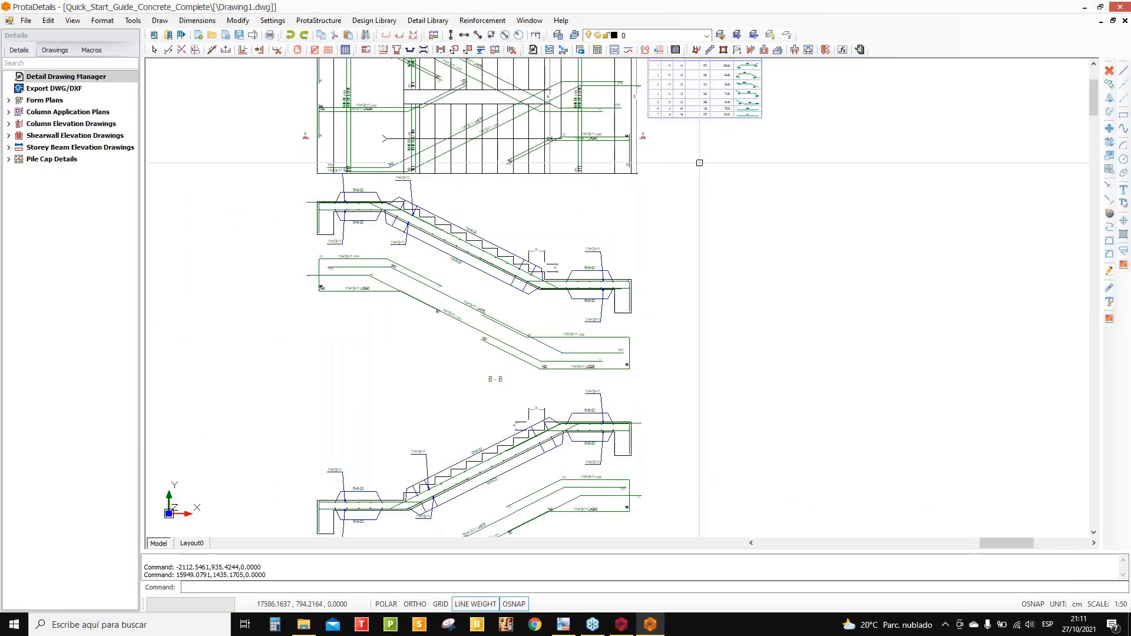
{"action": "scroll", "coordinate": [699, 163], "scroll_direction": "down", "scroll_amount": 10}
{"action": "middle_click_drag", "start_coordinate": [691, 175], "coordinate": [563, 244]}
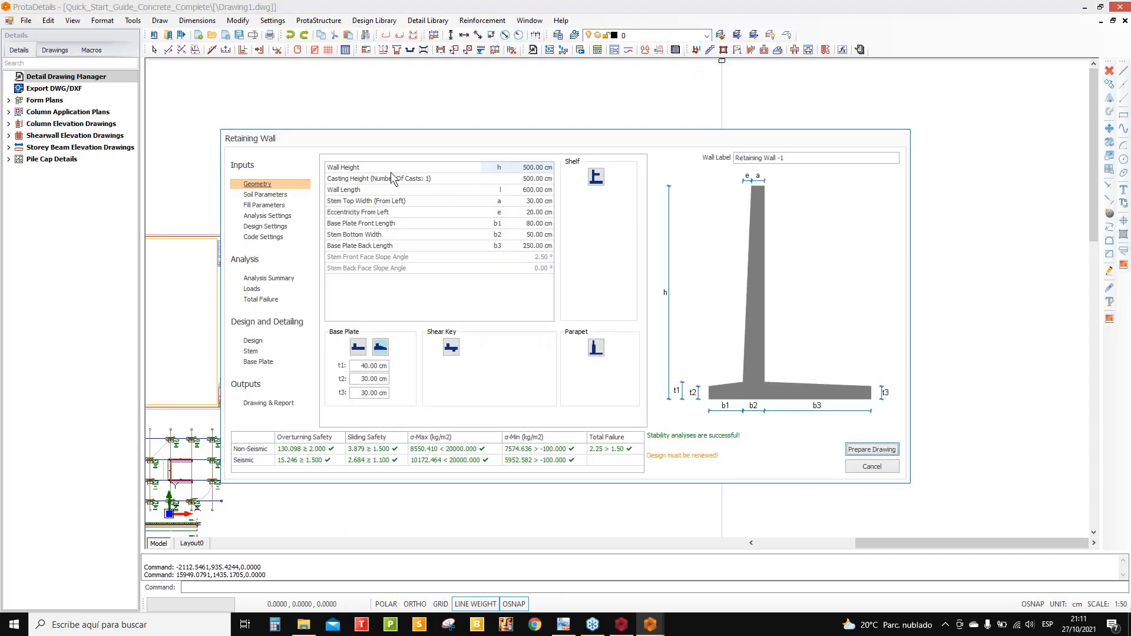
- Keep the tapered base plate, add a shear key, and test then remove parapet and shelf
{"action": "left_click", "coordinate": [359, 351]}
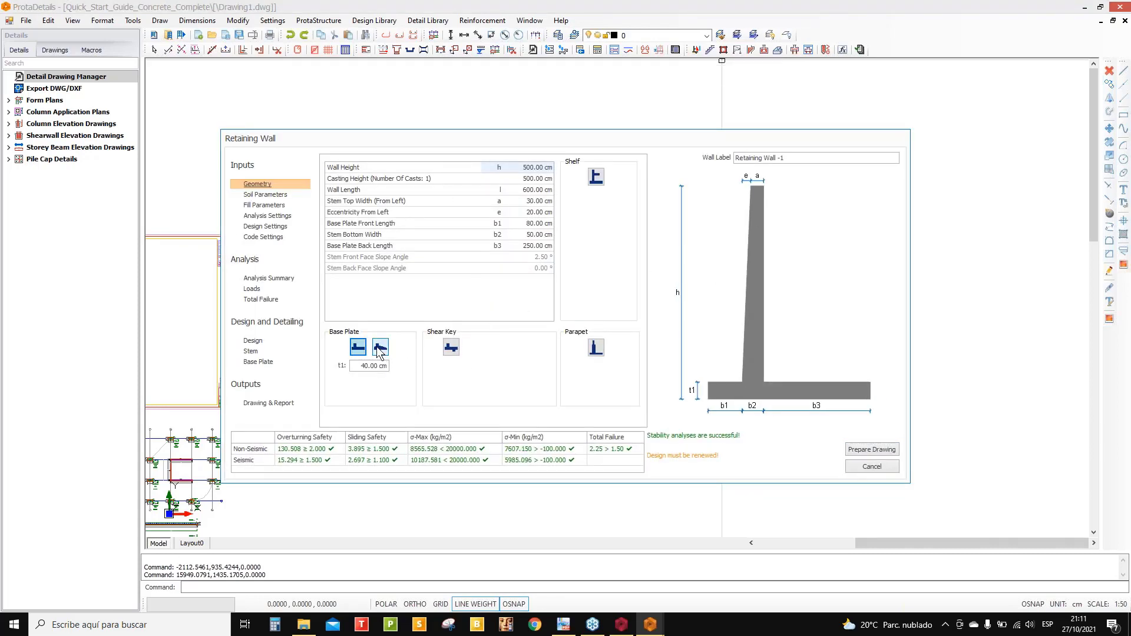
{"action": "left_click", "coordinate": [380, 351]}
{"action": "left_click", "coordinate": [451, 348]}
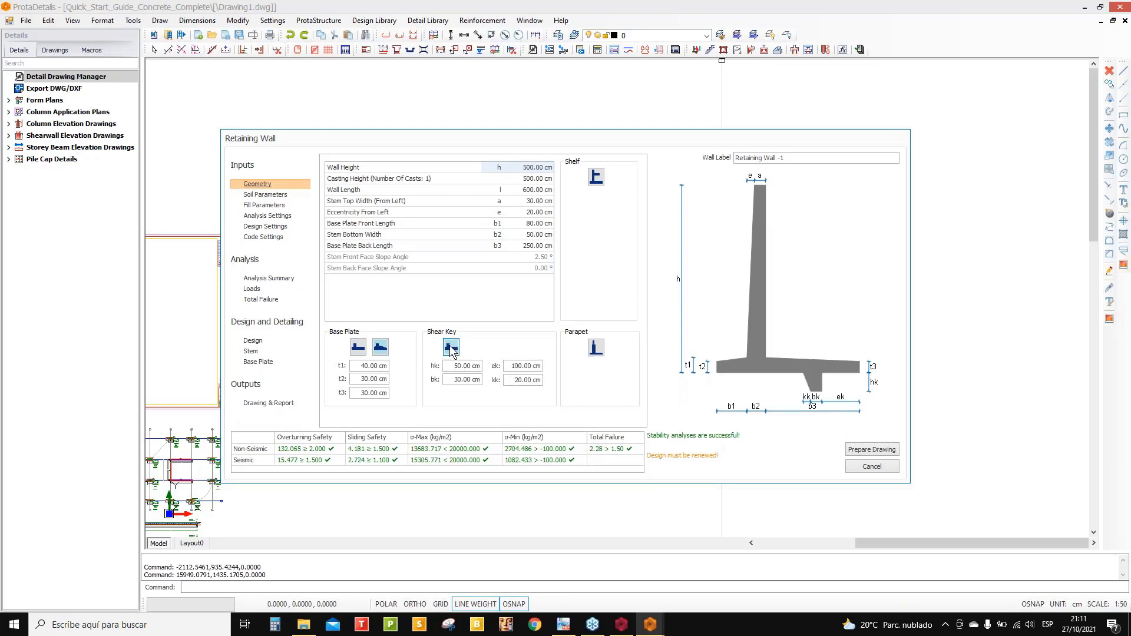
{"action": "left_click", "coordinate": [596, 349]}
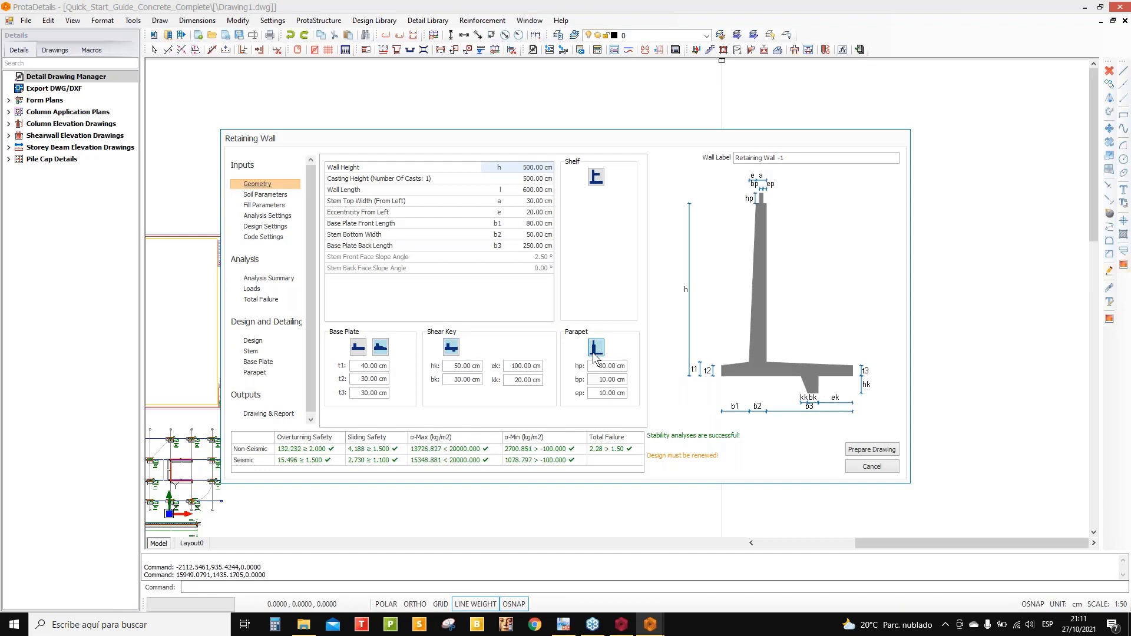
{"action": "left_click", "coordinate": [595, 352]}
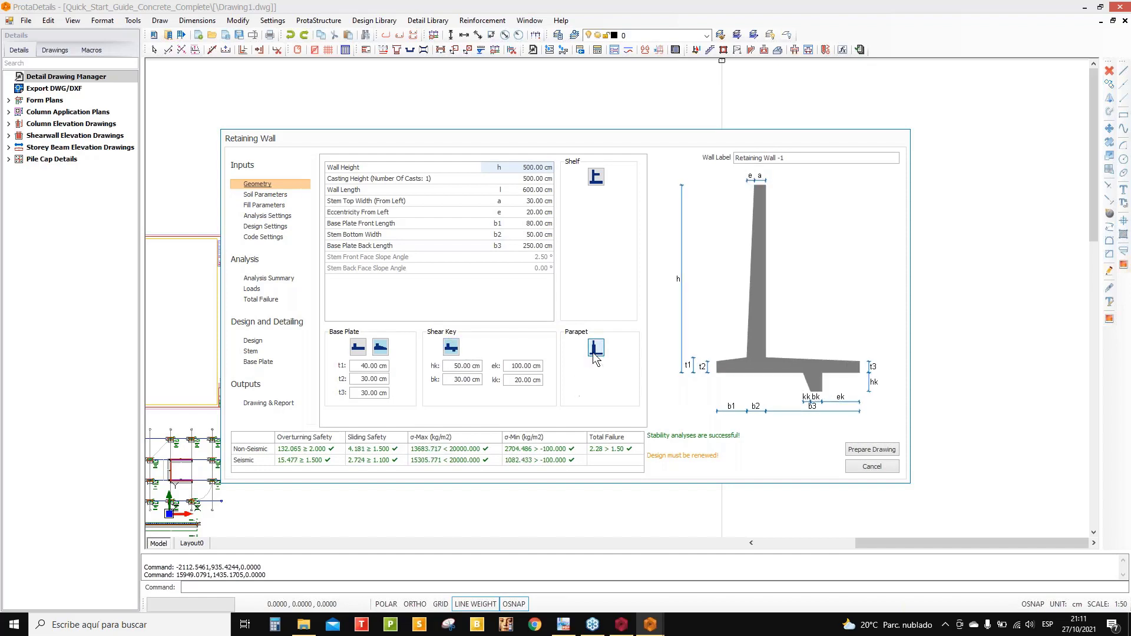
{"action": "left_click", "coordinate": [596, 177]}
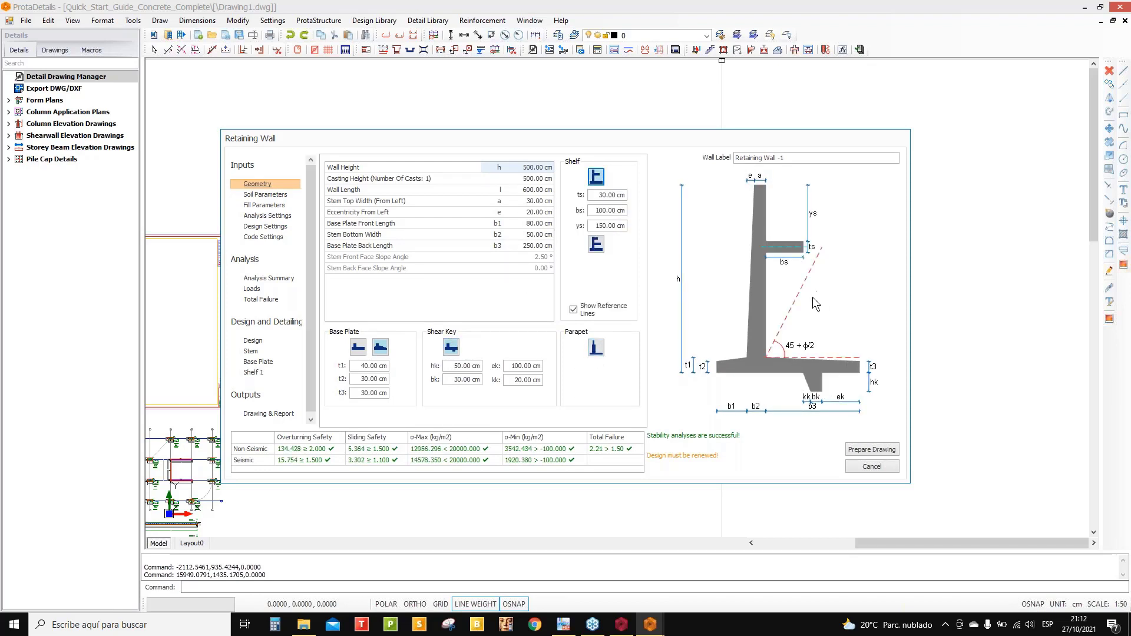
{"action": "left_click", "coordinate": [596, 177]}
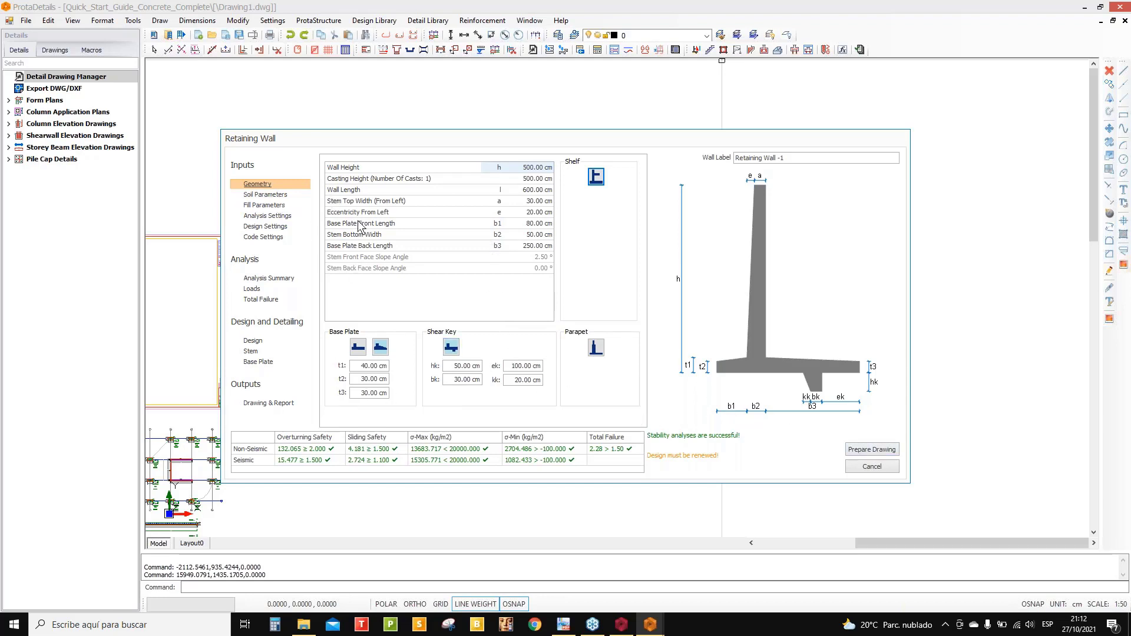
- Set the retaining wall's concrete to f'c=210kg/cm2 in Design Settings
{"action": "left_click", "coordinate": [265, 194]}
{"action": "left_click", "coordinate": [265, 205]}
{"action": "left_click", "coordinate": [268, 215]}
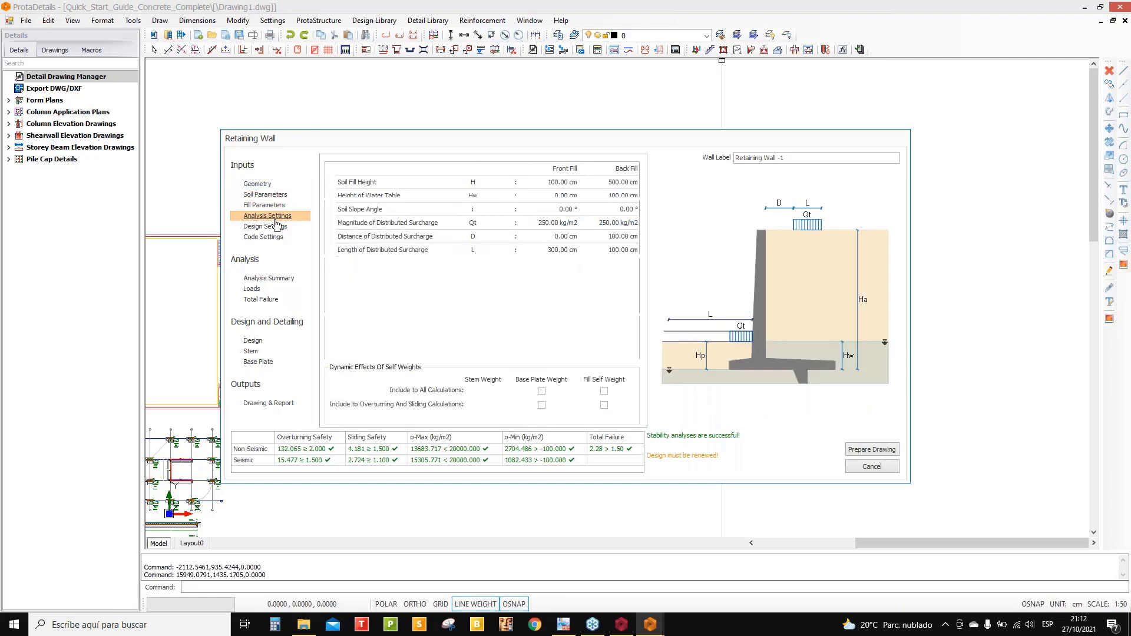
{"action": "left_click", "coordinate": [275, 226]}
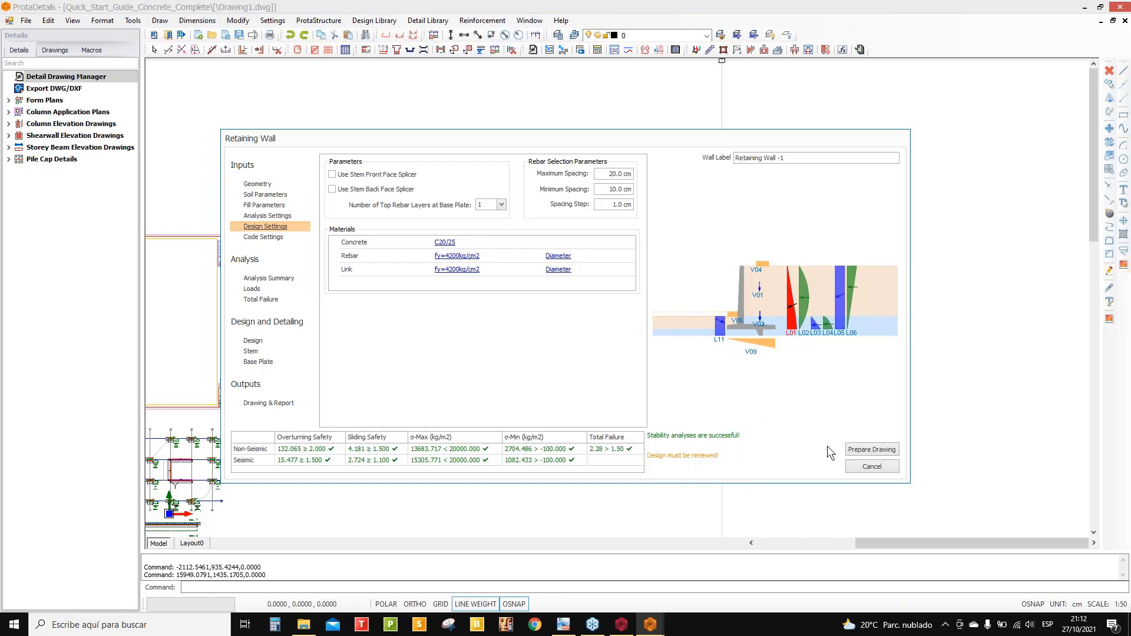
{"action": "left_click", "coordinate": [447, 243]}
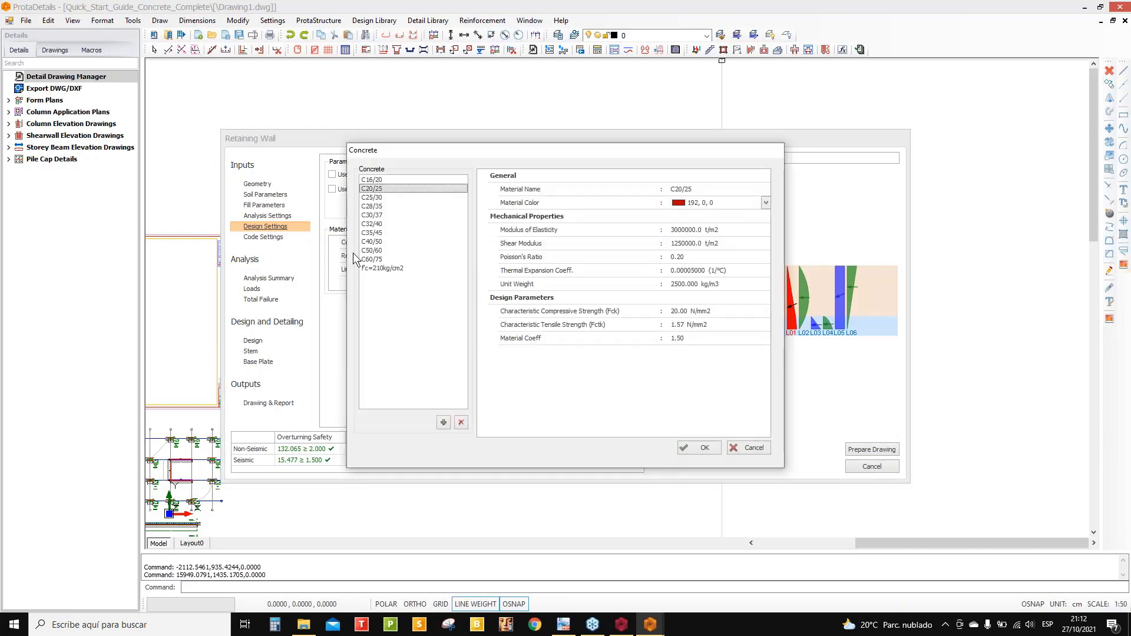
{"action": "left_click", "coordinate": [377, 268]}
{"action": "left_click", "coordinate": [705, 448]}
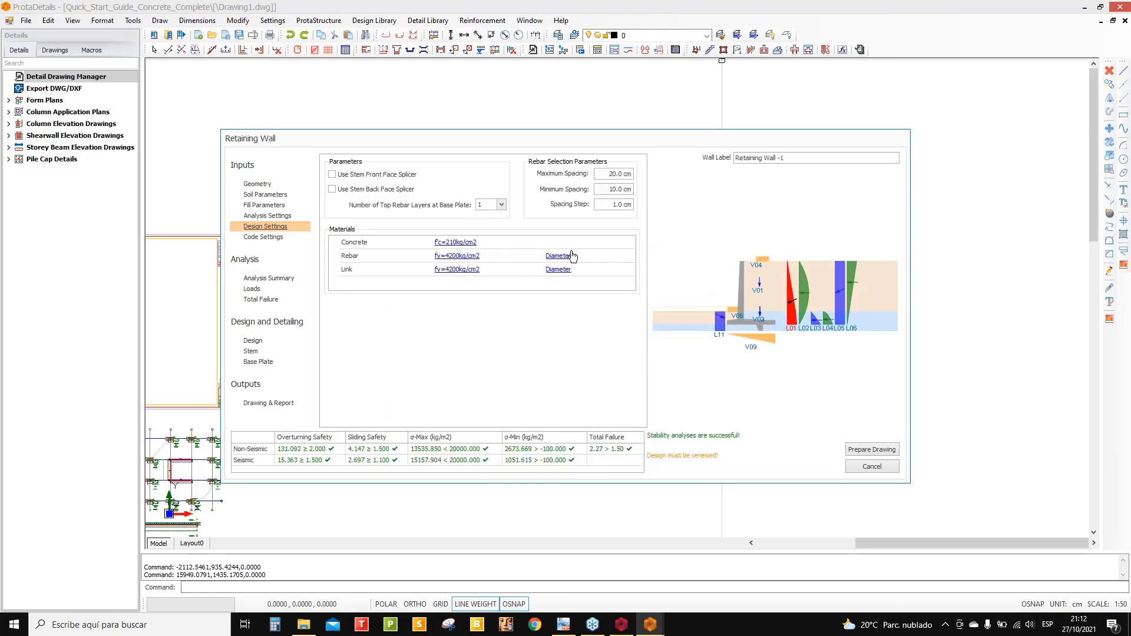
- Review total failure, analysis summary, rebar design and base plate results, then return to Geometry
{"action": "left_click", "coordinate": [265, 300]}
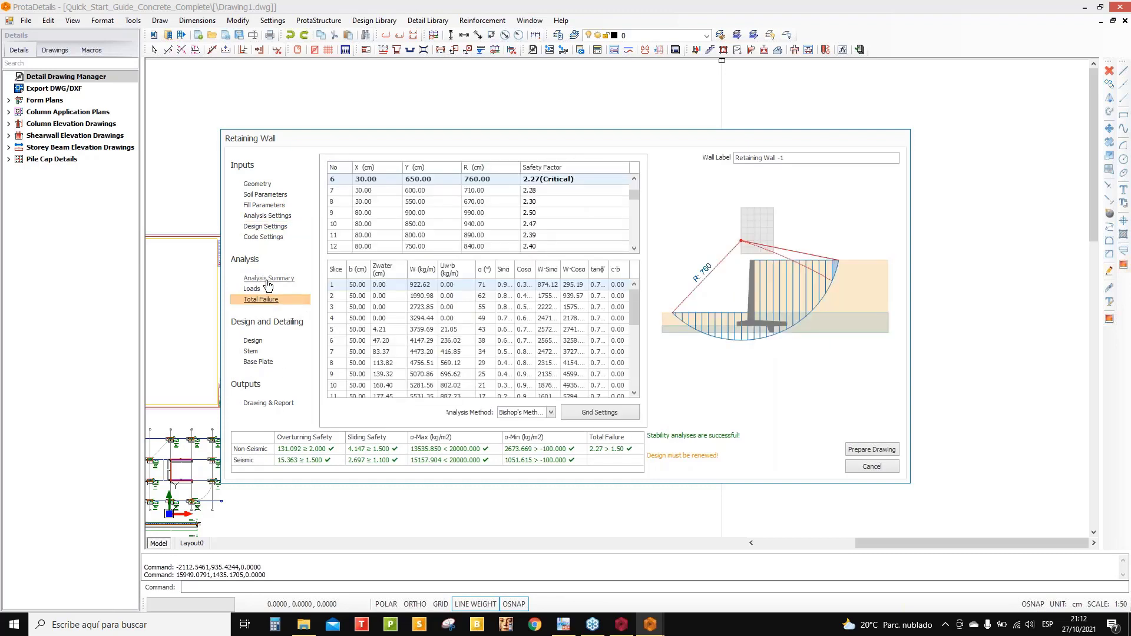
{"action": "left_click", "coordinate": [268, 279]}
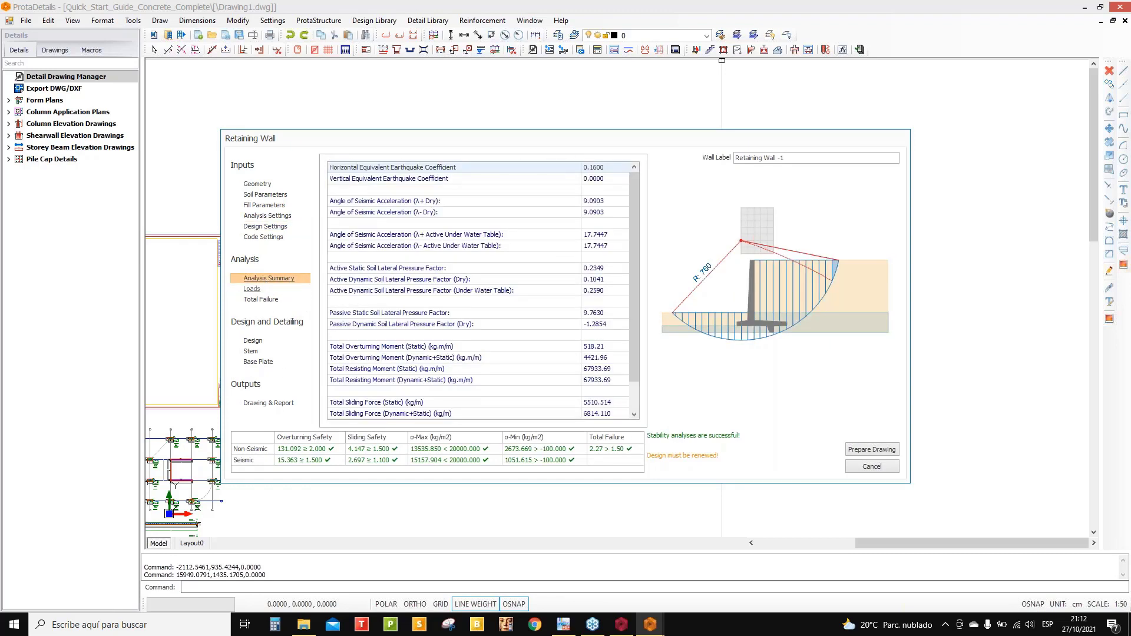
{"action": "left_click", "coordinate": [253, 340]}
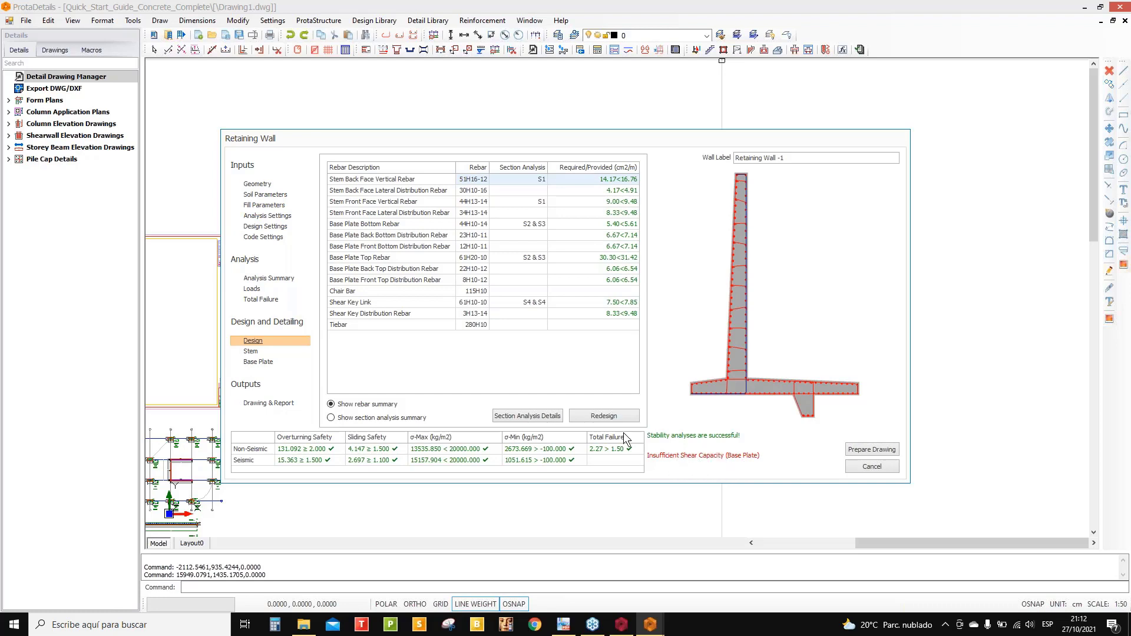
{"action": "left_click", "coordinate": [258, 361]}
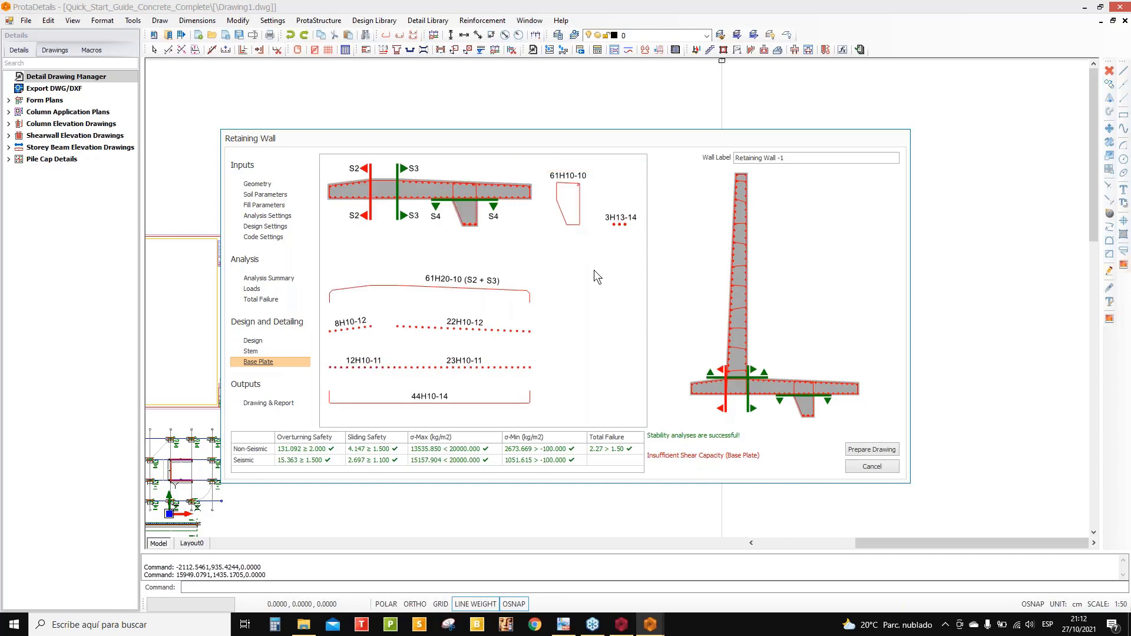
{"action": "left_click", "coordinate": [265, 184]}
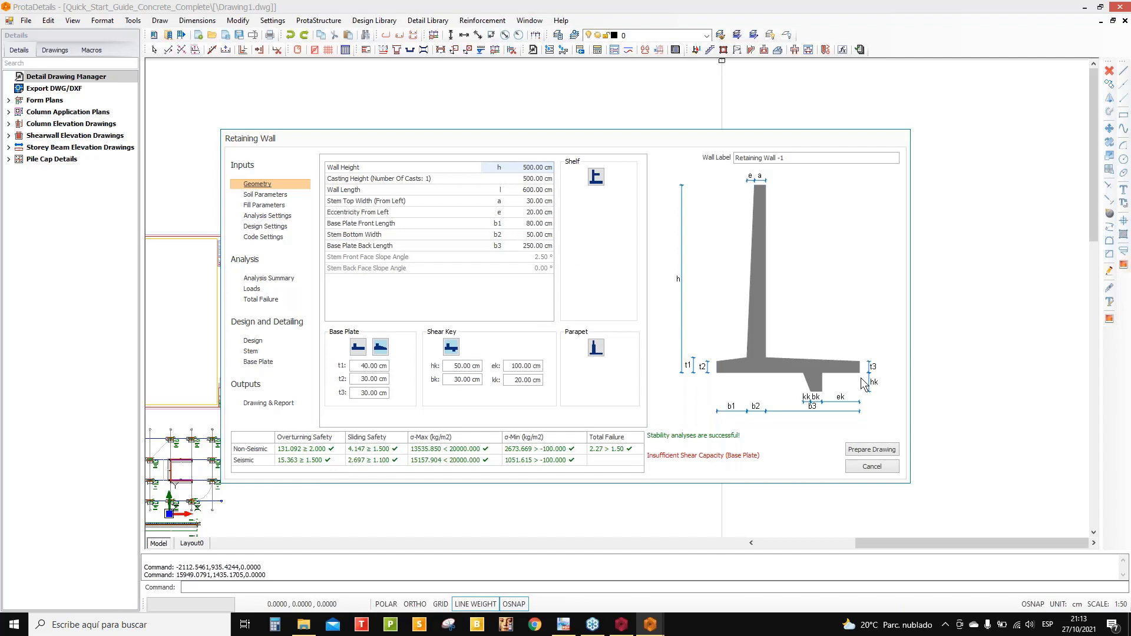
- Insert the retaining wall drawings and rebar table above-right of the stair details and inspect them
{"action": "left_click", "coordinate": [871, 448]}
{"action": "left_click", "coordinate": [693, 255]}
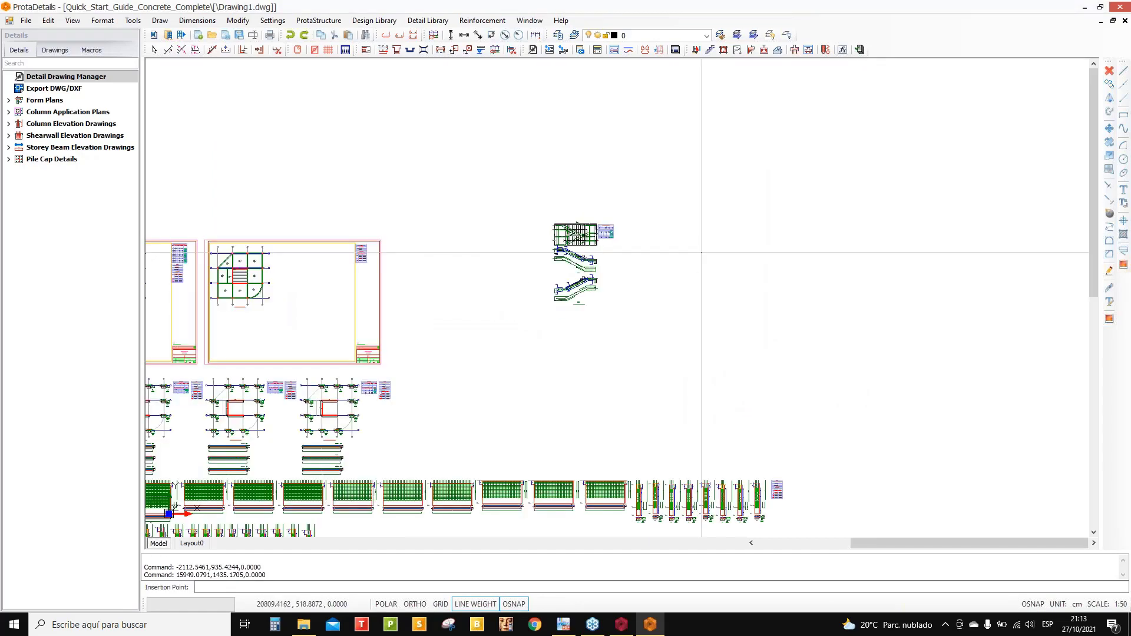
{"action": "scroll", "coordinate": [570, 214], "scroll_direction": "down", "scroll_amount": 2}
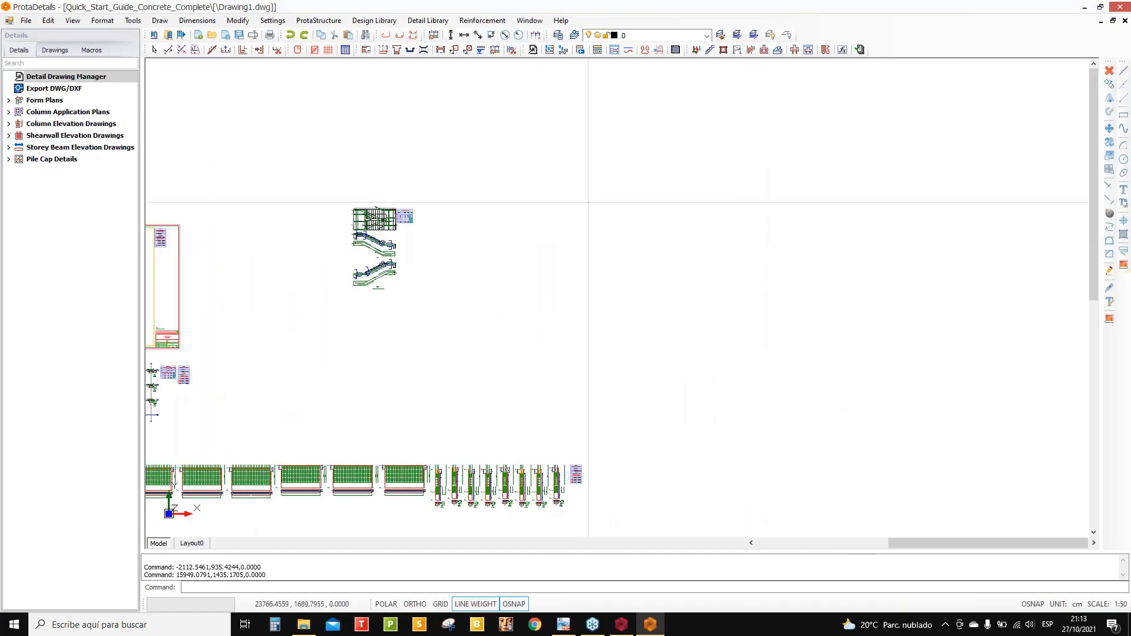
{"action": "left_click", "coordinate": [598, 201]}
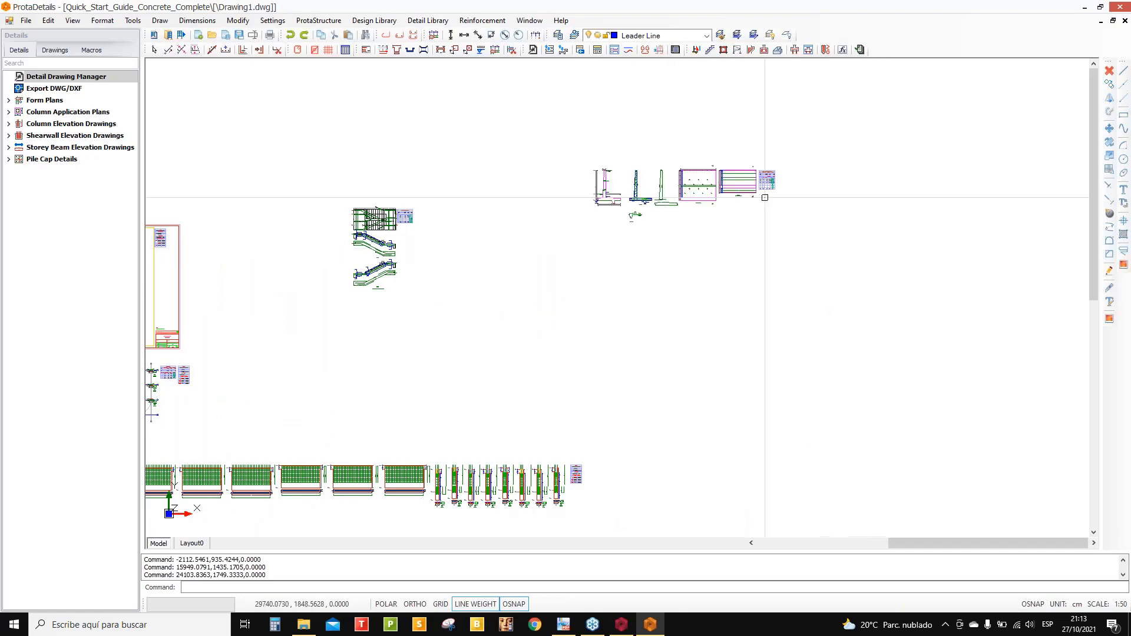
{"action": "scroll", "coordinate": [792, 153], "scroll_direction": "up", "scroll_amount": 3}
{"action": "scroll", "coordinate": [372, 288], "scroll_direction": "up", "scroll_amount": 4}
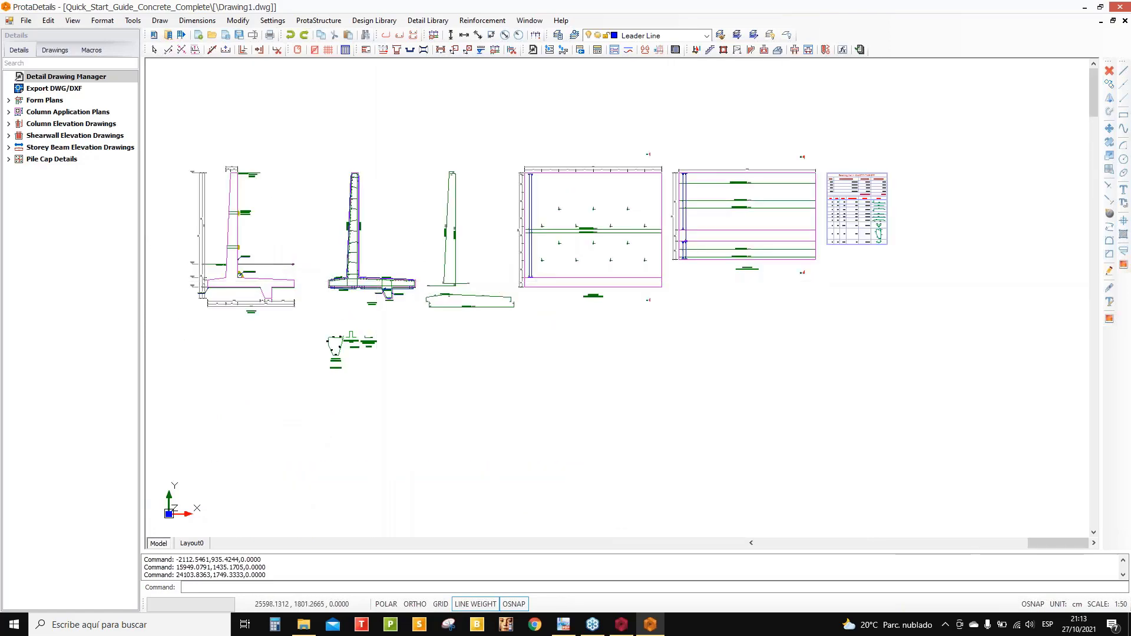
{"action": "scroll", "coordinate": [597, 282], "scroll_direction": "down", "scroll_amount": 5}
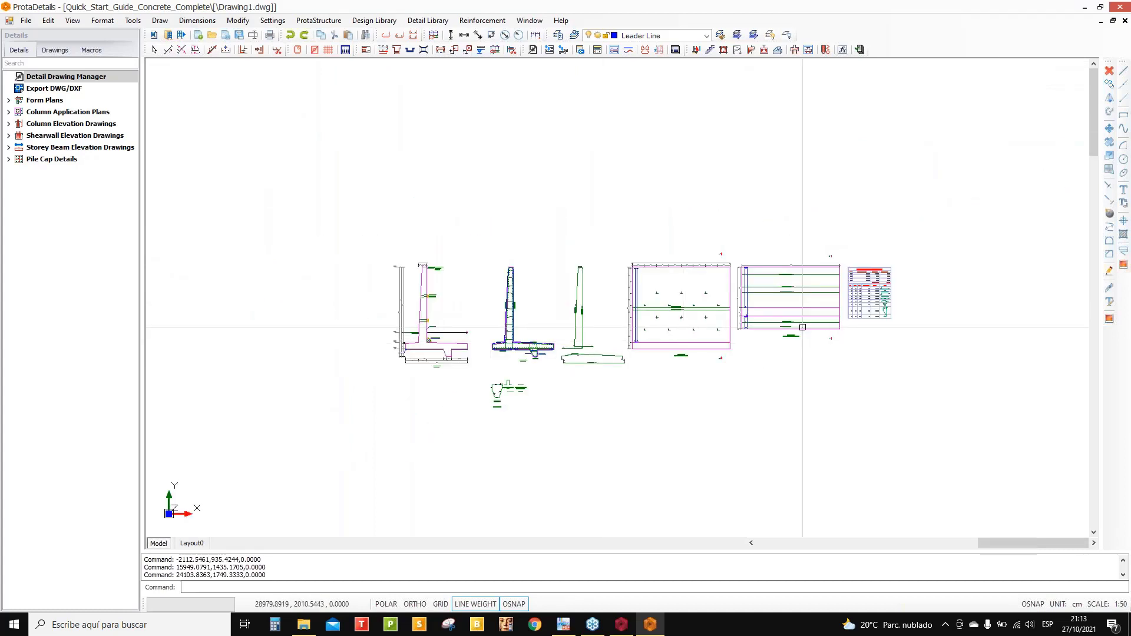
{"action": "scroll", "coordinate": [838, 322], "scroll_direction": "up", "scroll_amount": 2}
{"action": "scroll", "coordinate": [732, 328], "scroll_direction": "down", "scroll_amount": 4}
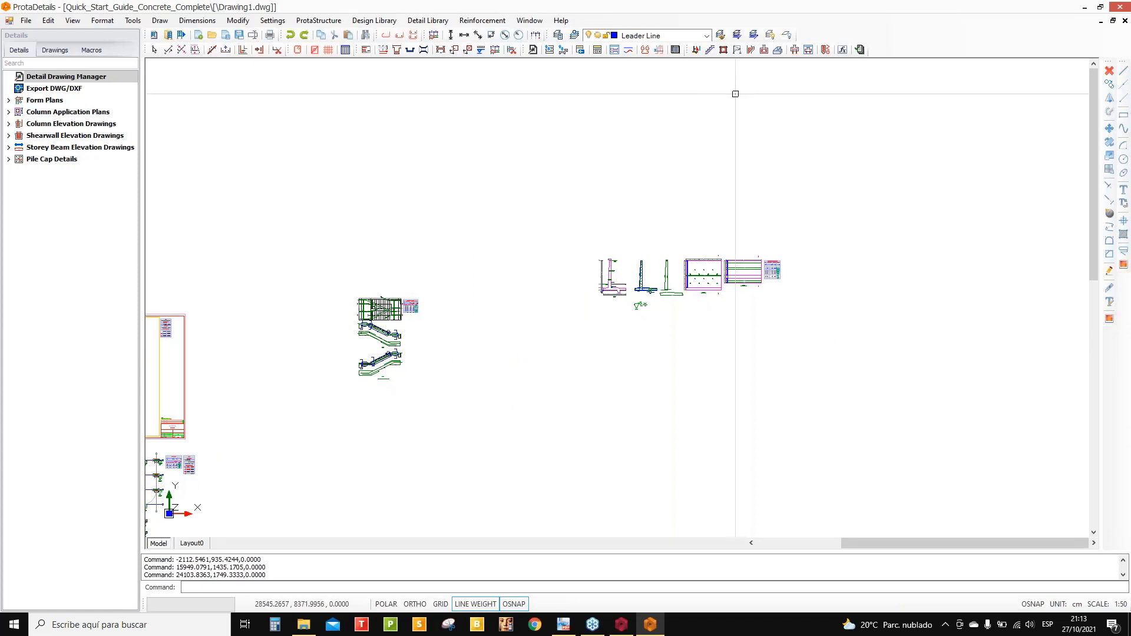
- Open the Corbel Design & Detailing tool and cancel it without changes
{"action": "left_click", "coordinate": [750, 49]}
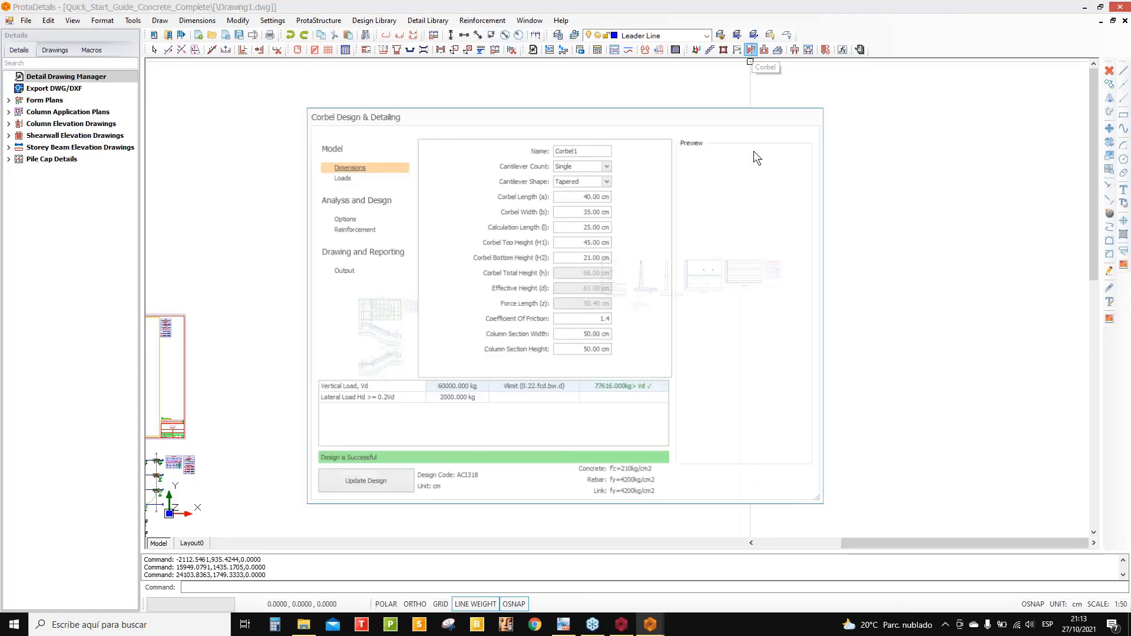
{"action": "left_click", "coordinate": [784, 489]}
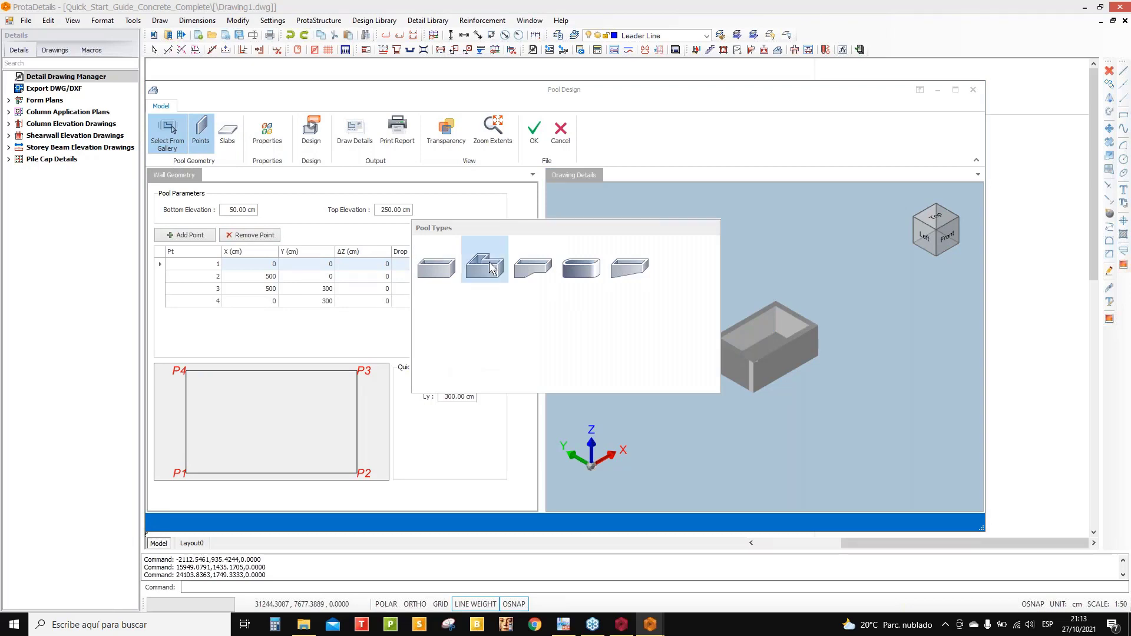
- Switch the pool to the L-shaped gallery type, orbit its 3D view, then close Pool Design
{"action": "left_click", "coordinate": [484, 265]}
{"action": "left_click", "coordinate": [562, 353]}
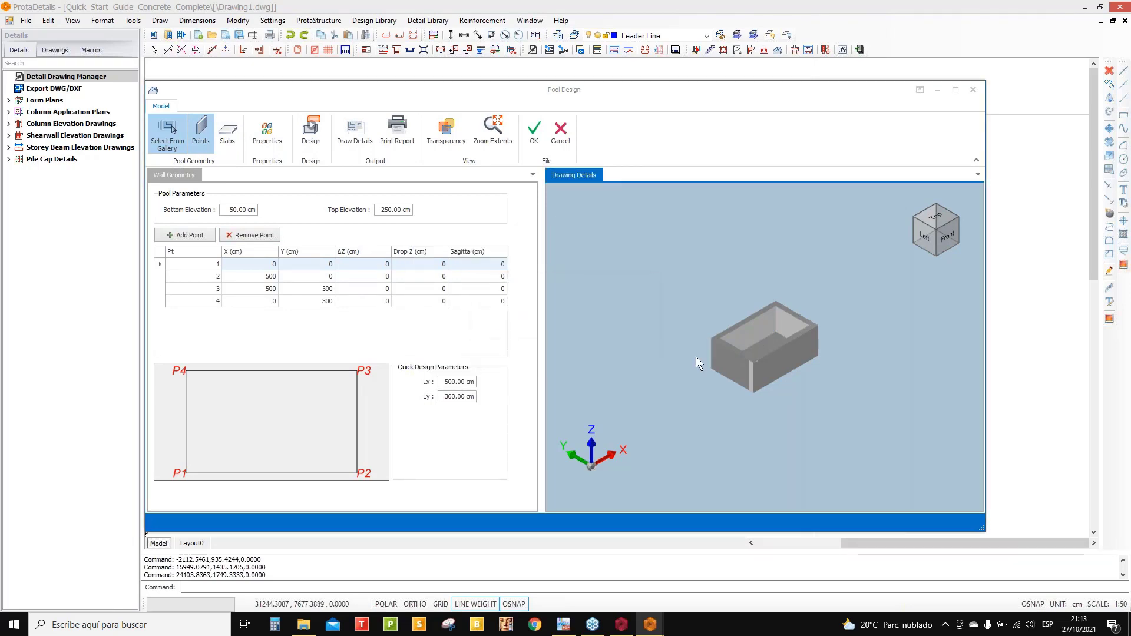
{"action": "middle_click_drag", "start_coordinate": [743, 337], "coordinate": [691, 296]}
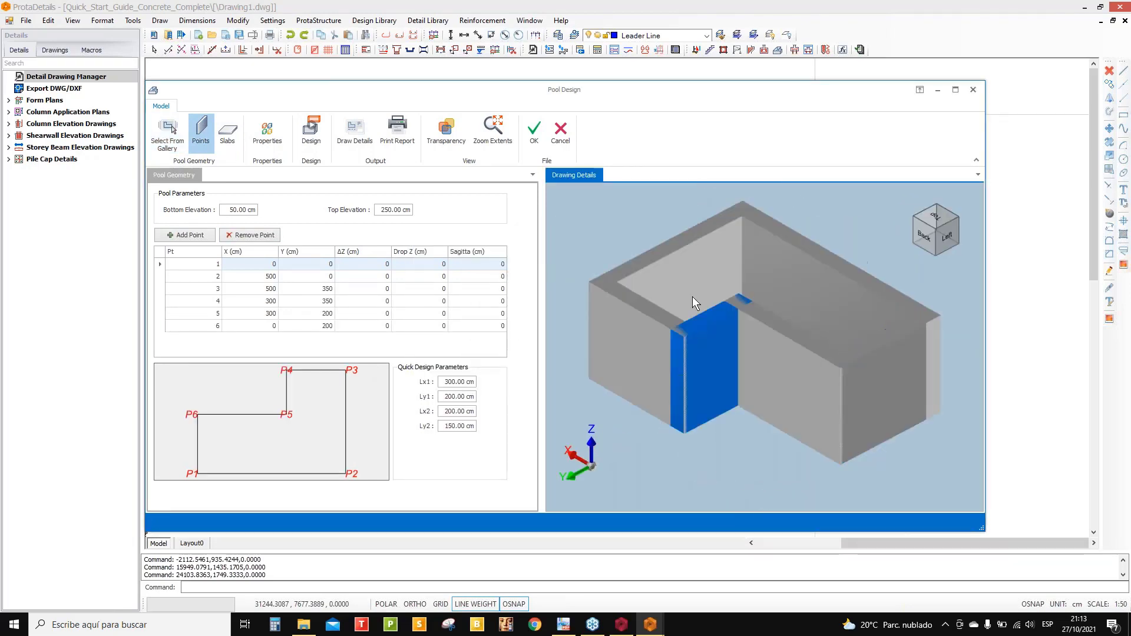
{"action": "left_click", "coordinate": [973, 90]}
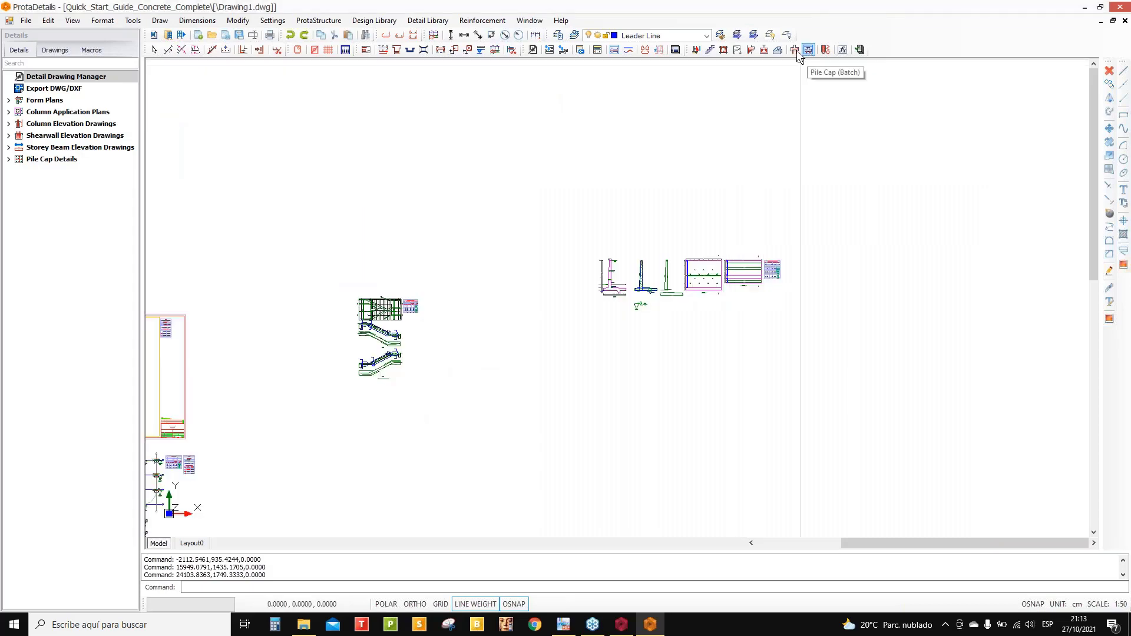
{"action": "scroll", "coordinate": [495, 171], "scroll_direction": "down", "scroll_amount": 5}
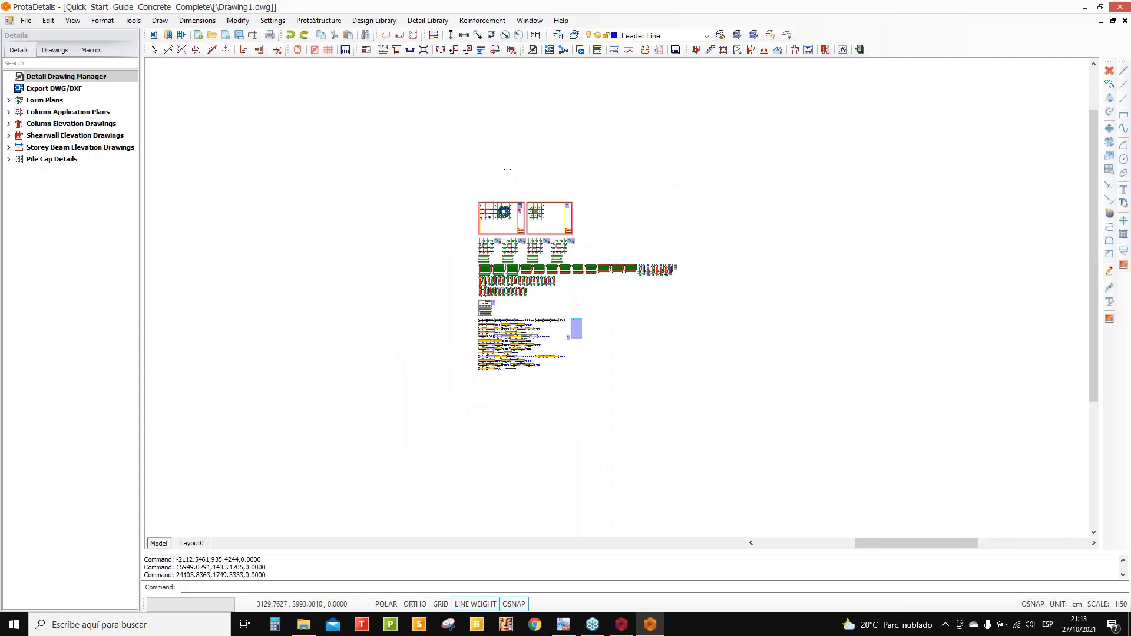
- Open the Export to DWG/DXF settings under File's external-software export options
{"action": "scroll", "coordinate": [520, 181], "scroll_direction": "up", "scroll_amount": 3}
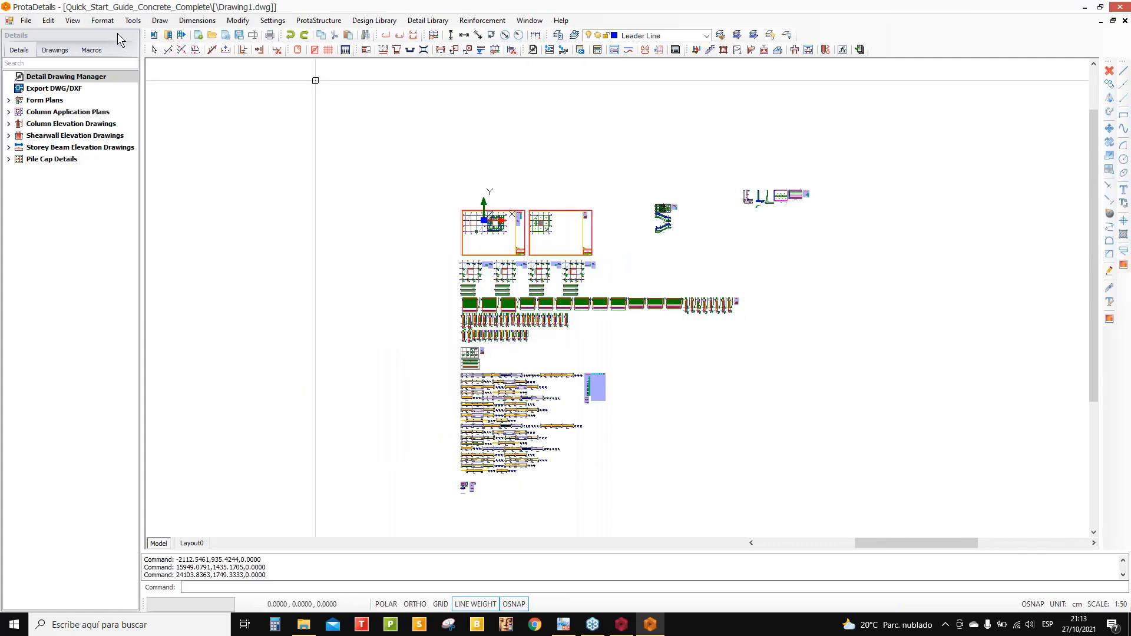
{"action": "left_click", "coordinate": [27, 22]}
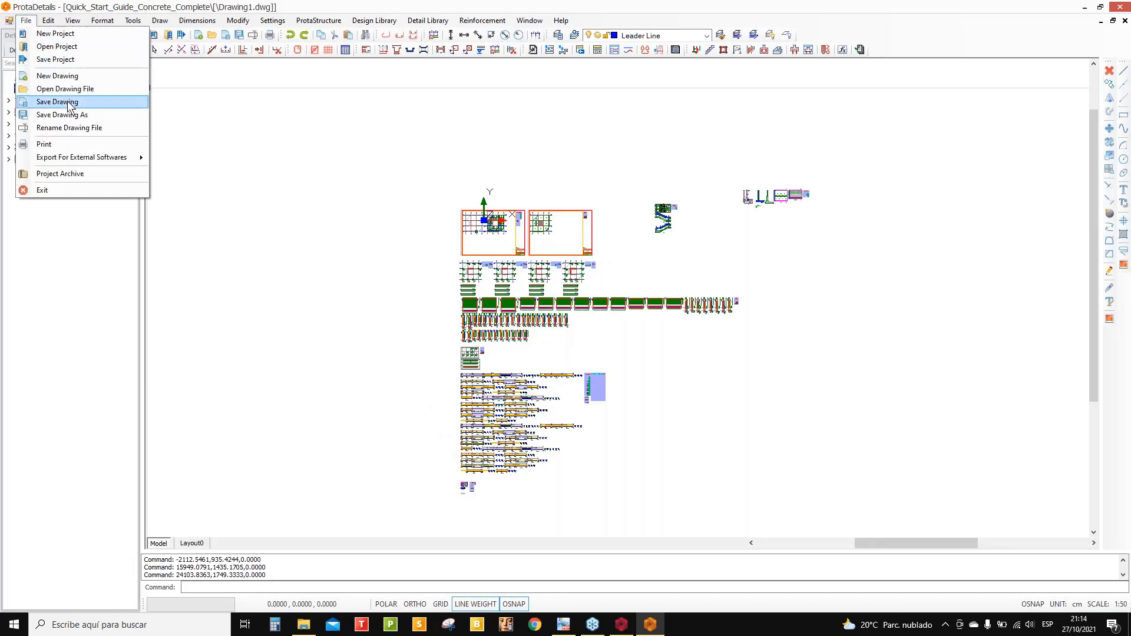
{"action": "mouse_move", "coordinate": [99, 161]}
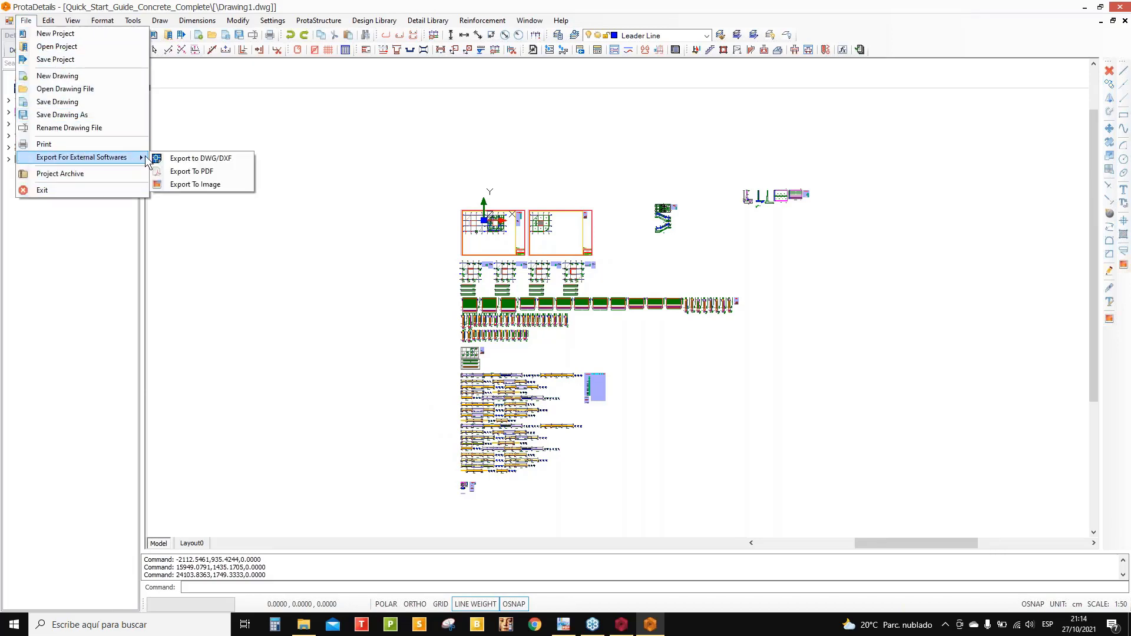
{"action": "left_click", "coordinate": [201, 159]}
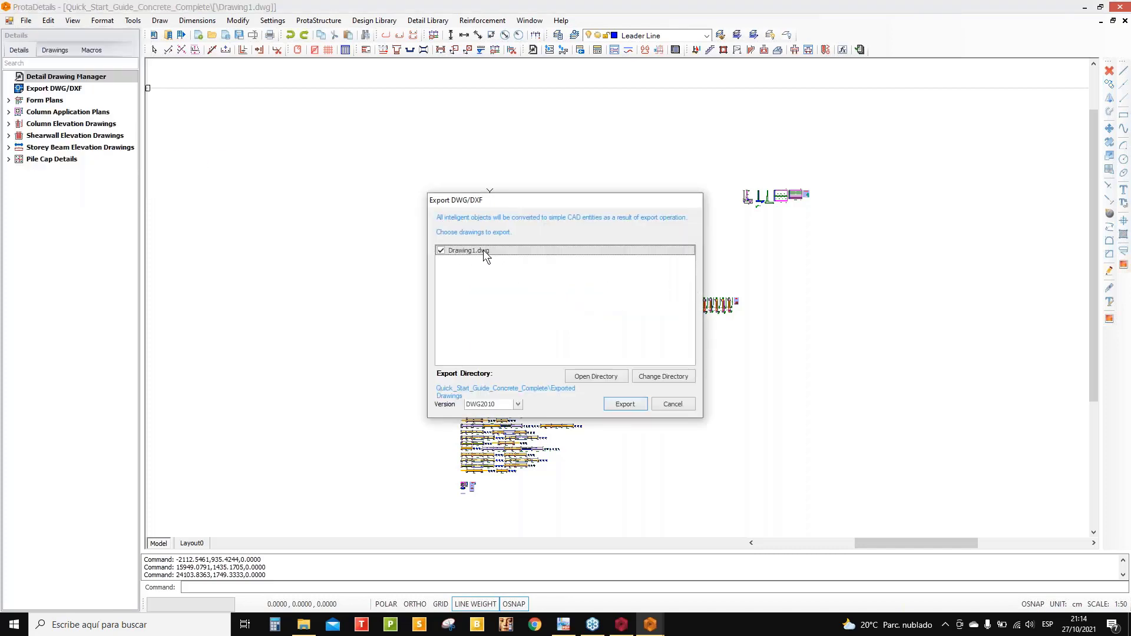
- Open the ExportedDrawings folder in File Explorer, find it empty, and close Explorer
{"action": "left_click", "coordinate": [611, 377]}
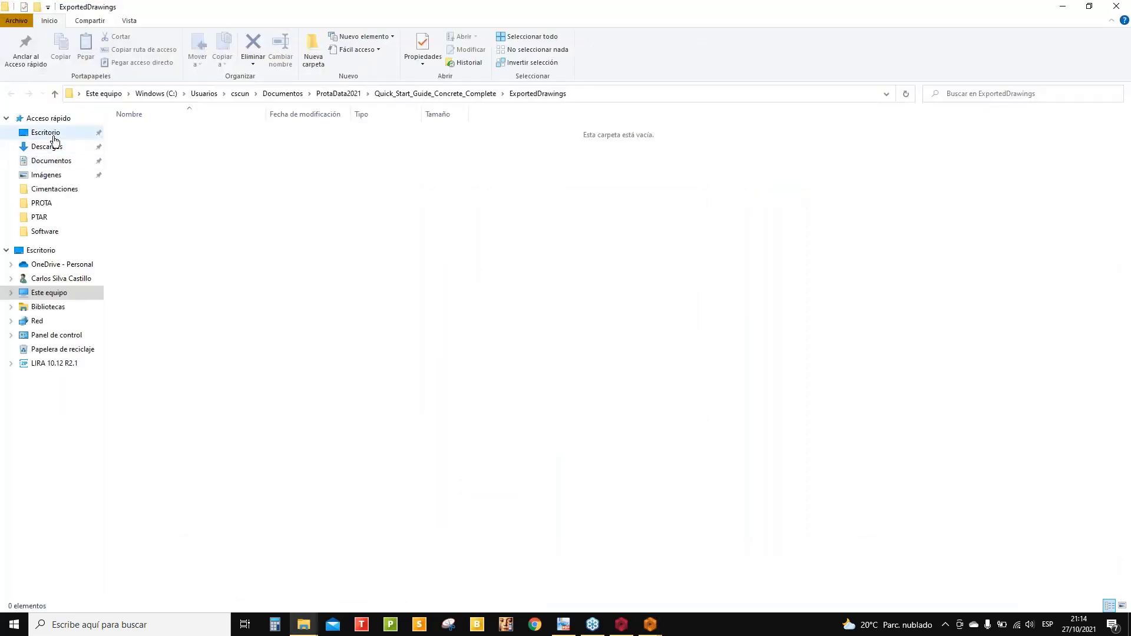
{"action": "left_click", "coordinate": [53, 135]}
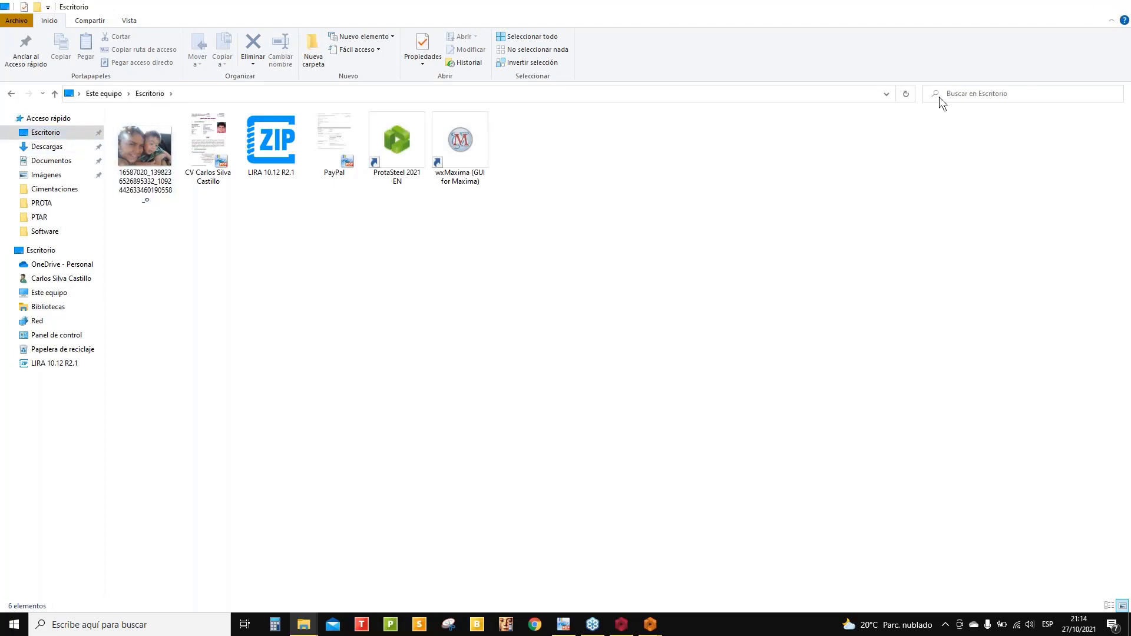
{"action": "key", "text": "alt+F4"}
- Set the Desktop as the export folder and export Drawing1 as a DWG2010 file
{"action": "mouse_move", "coordinate": [650, 623]}
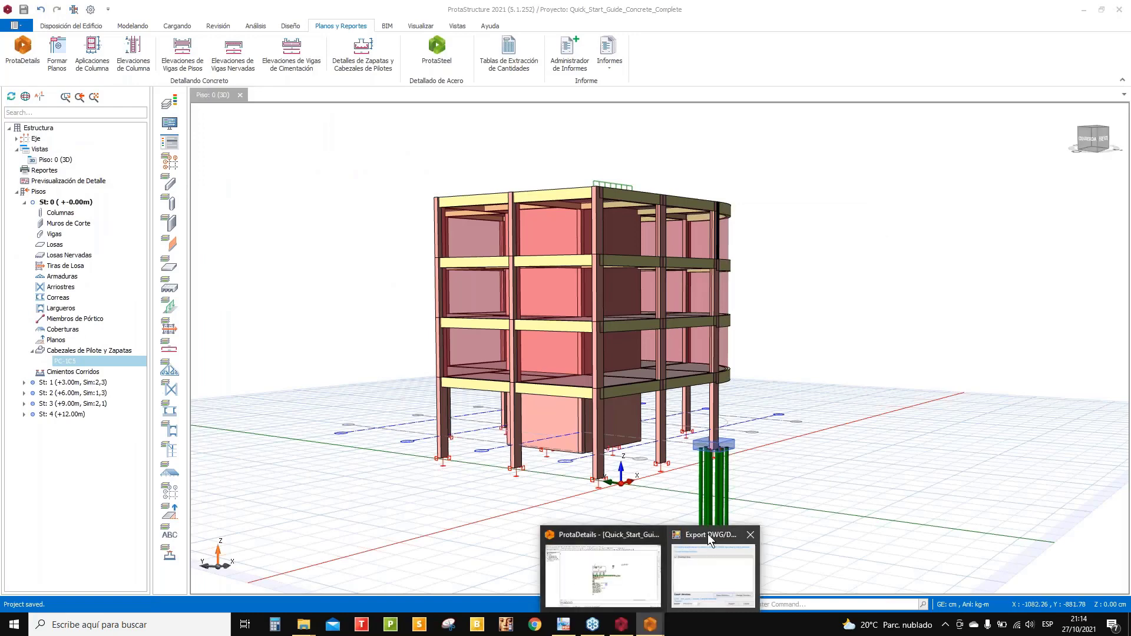
{"action": "left_click", "coordinate": [708, 533]}
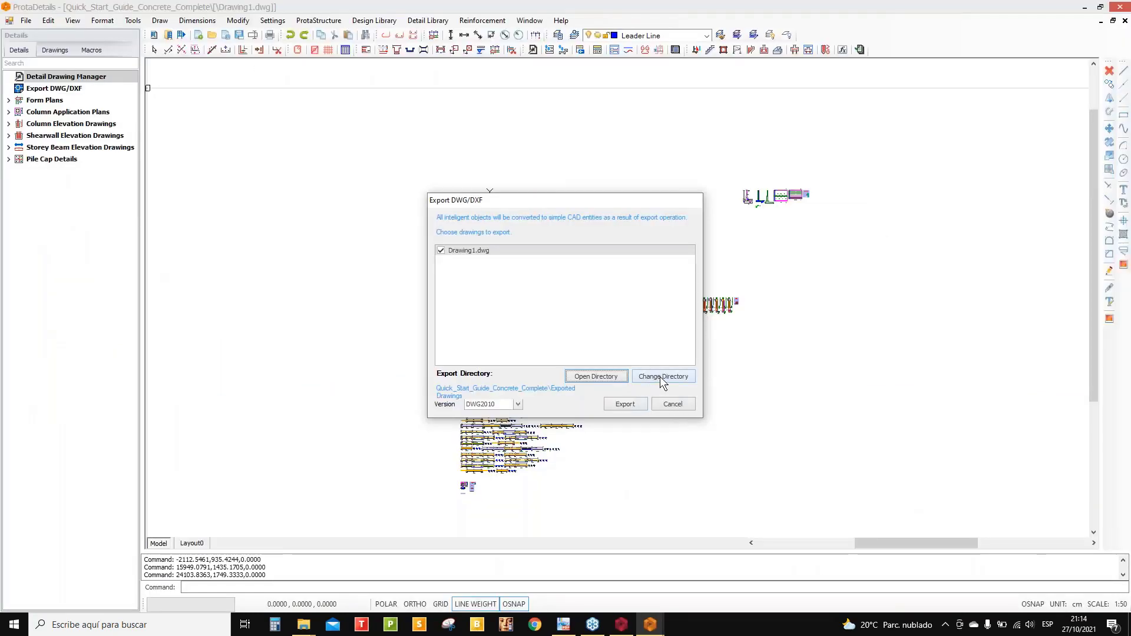
{"action": "left_click", "coordinate": [660, 376]}
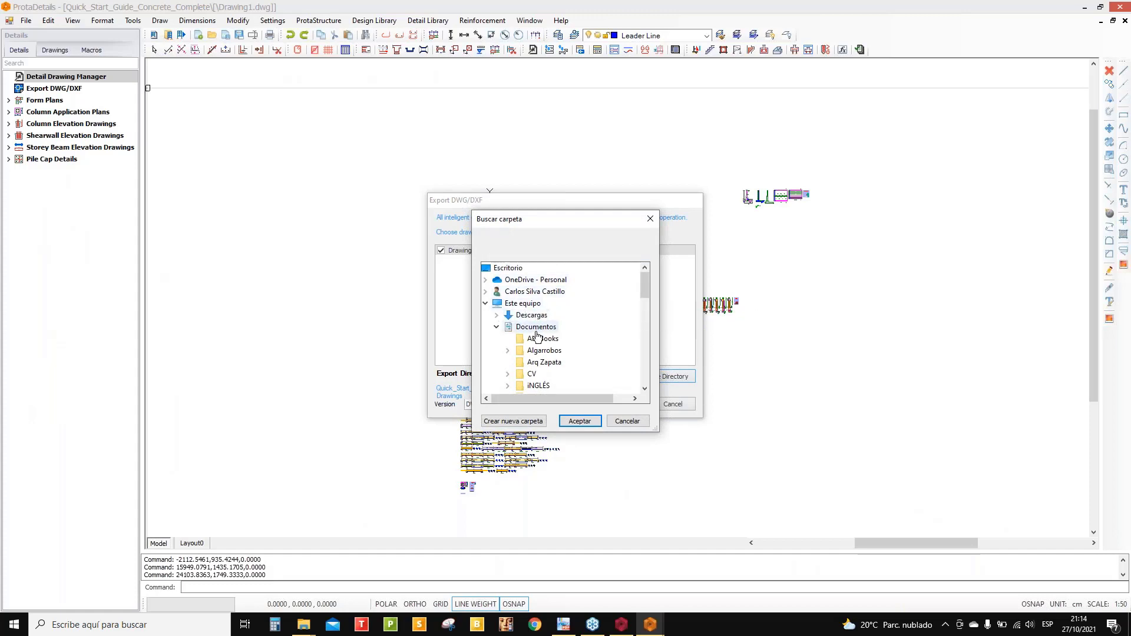
{"action": "scroll", "coordinate": [537, 321], "scroll_direction": "down", "scroll_amount": 1}
{"action": "scroll", "coordinate": [533, 306], "scroll_direction": "up", "scroll_amount": 1}
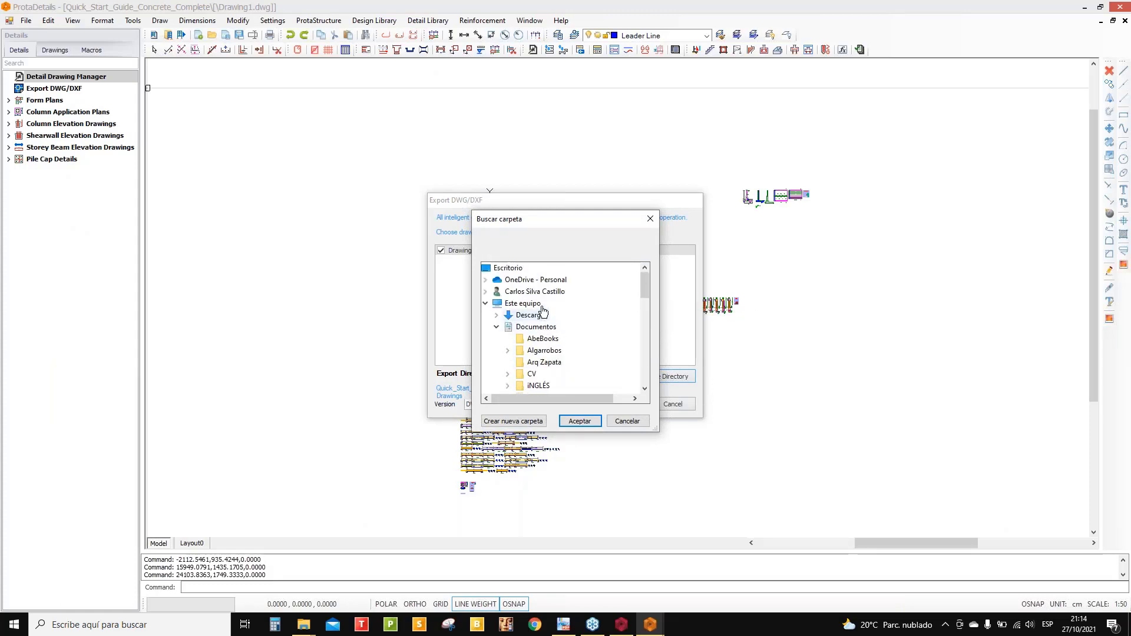
{"action": "left_click", "coordinate": [578, 420]}
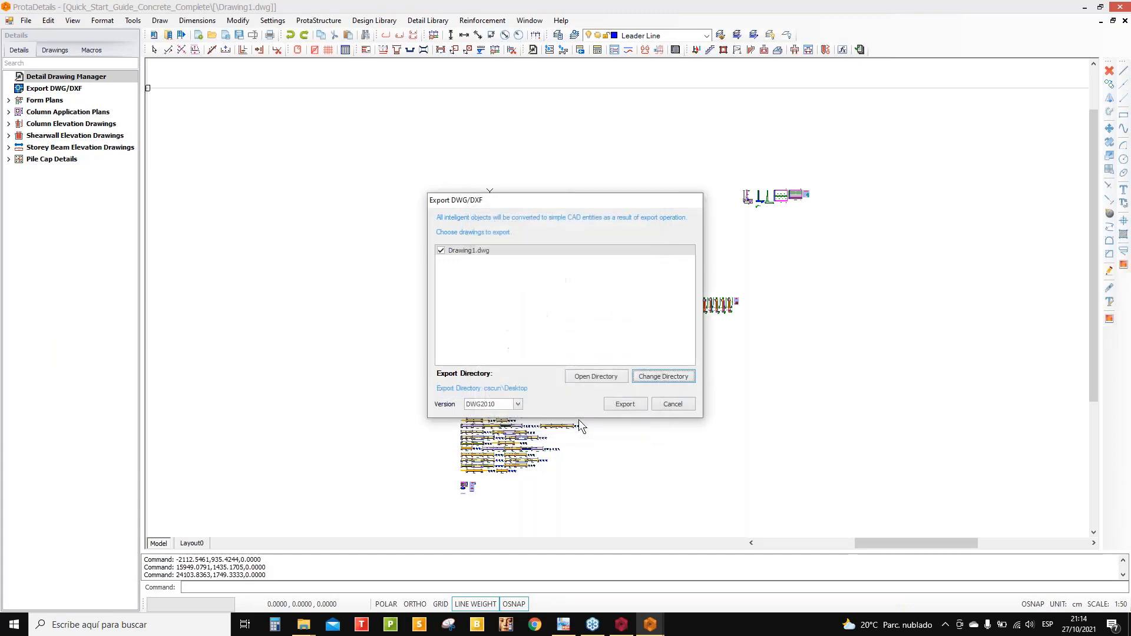
{"action": "left_click", "coordinate": [625, 404]}
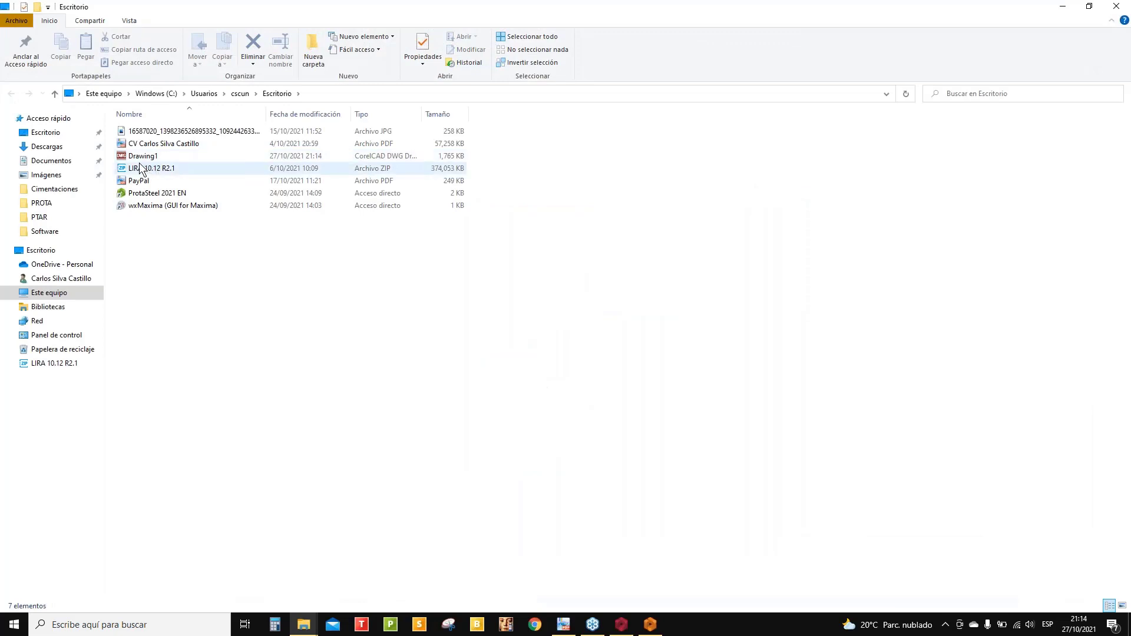
- Select the exported Drawing1 file on the Desktop, then minimize Explorer and ProtaDetails
{"action": "left_click", "coordinate": [146, 158]}
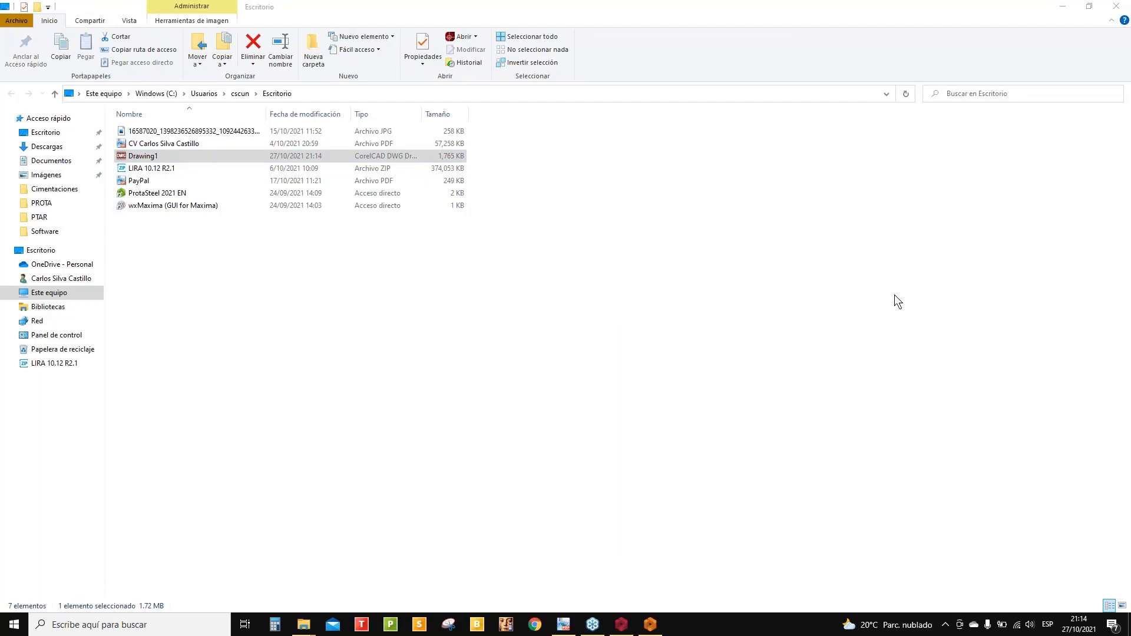
{"action": "left_click", "coordinate": [1063, 6]}
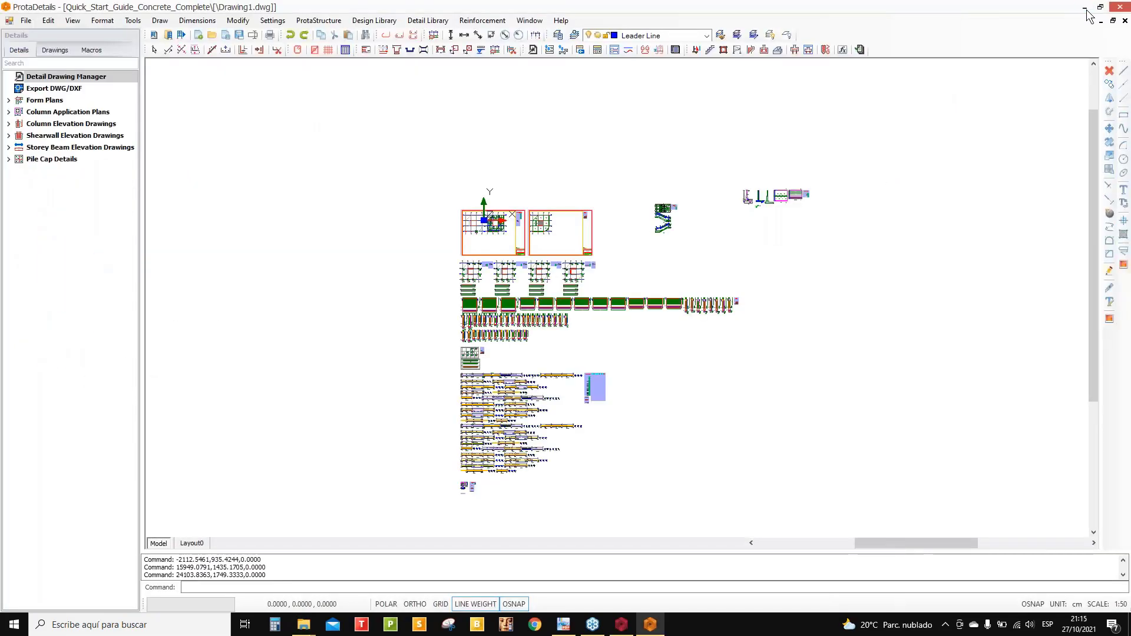
{"action": "left_click", "coordinate": [1084, 8]}
- Minimize ProtaStructure and zoom across the exported Drawing1 in CorelCAD to survey the whole drawing
{"action": "left_click", "coordinate": [1084, 9]}
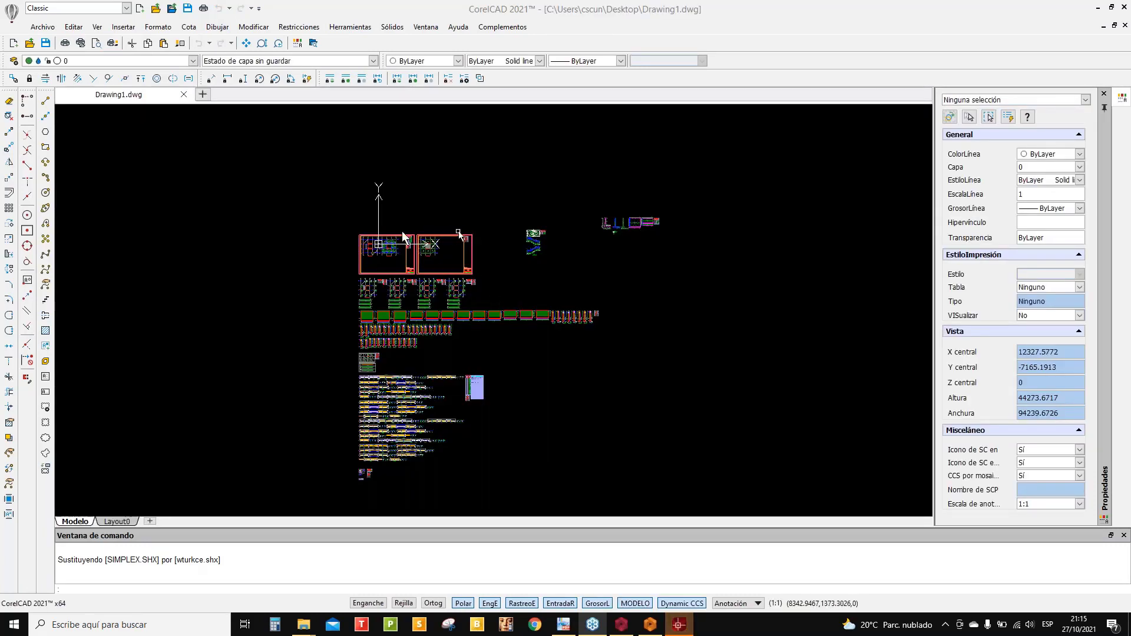
{"action": "scroll", "coordinate": [403, 234], "scroll_direction": "up", "scroll_amount": 10}
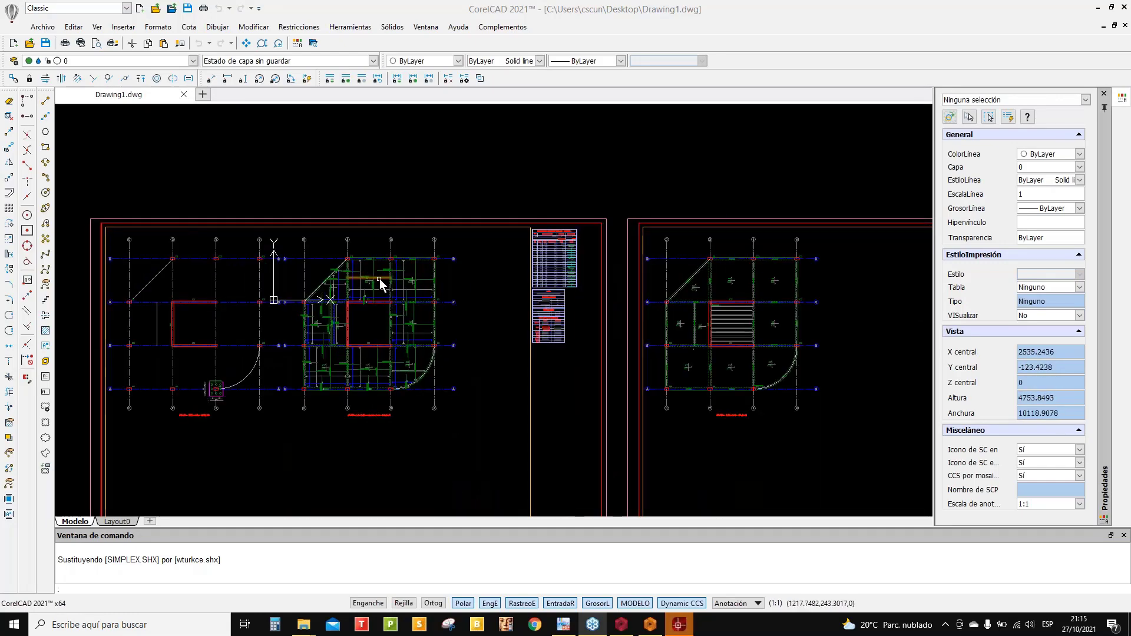
{"action": "scroll", "coordinate": [389, 283], "scroll_direction": "up", "scroll_amount": 7}
{"action": "scroll", "coordinate": [395, 259], "scroll_direction": "up", "scroll_amount": 3}
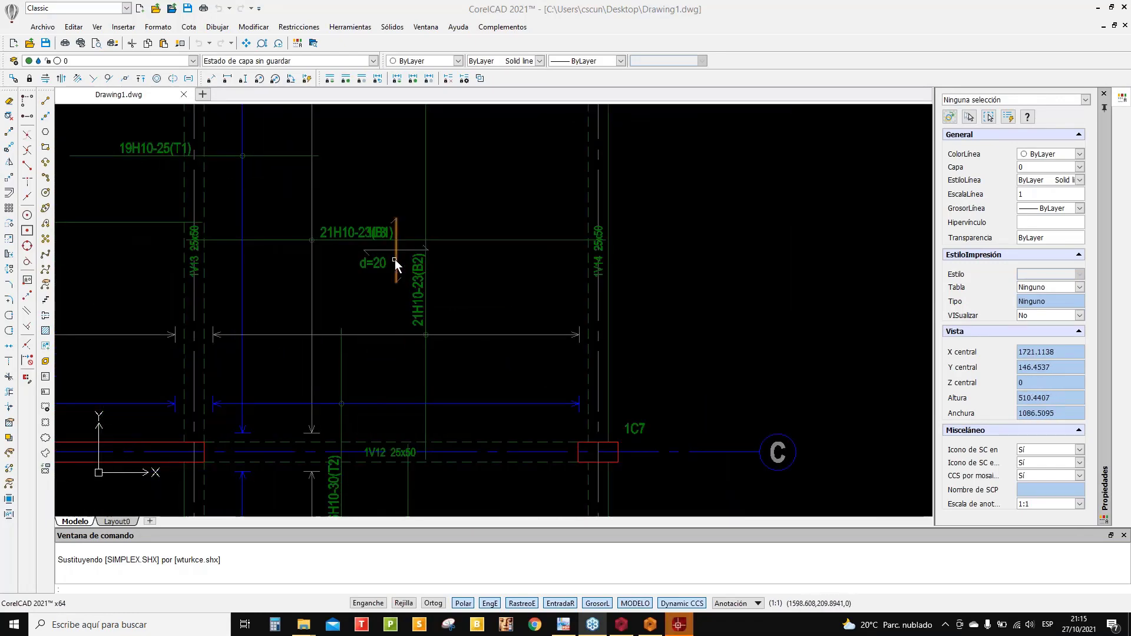
{"action": "scroll", "coordinate": [395, 259], "scroll_direction": "down", "scroll_amount": 8}
{"action": "scroll", "coordinate": [518, 295], "scroll_direction": "up", "scroll_amount": 2}
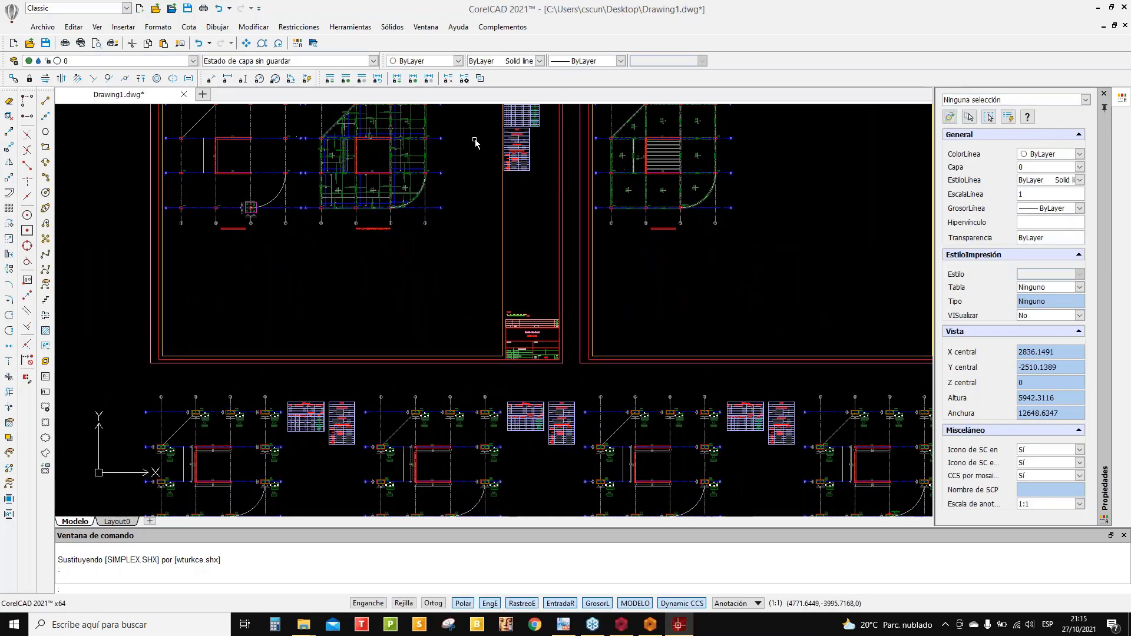
{"action": "scroll", "coordinate": [523, 321], "scroll_direction": "up", "scroll_amount": 10}
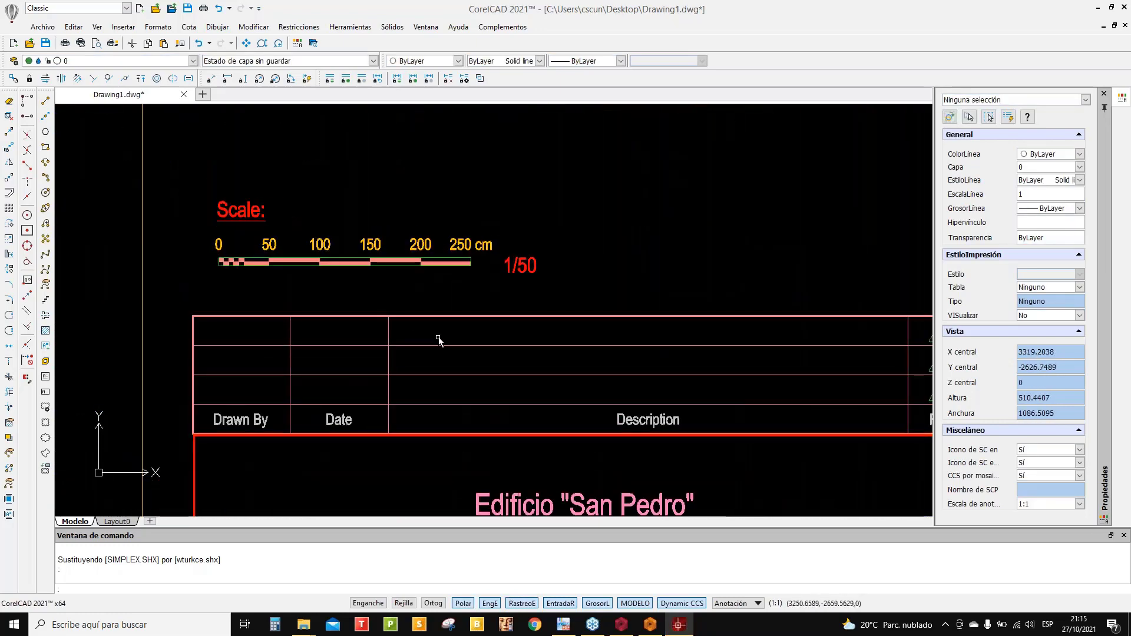
{"action": "scroll", "coordinate": [438, 340], "scroll_direction": "down", "scroll_amount": 14}
{"action": "middle_click_drag", "start_coordinate": [447, 295], "coordinate": [423, 208]}
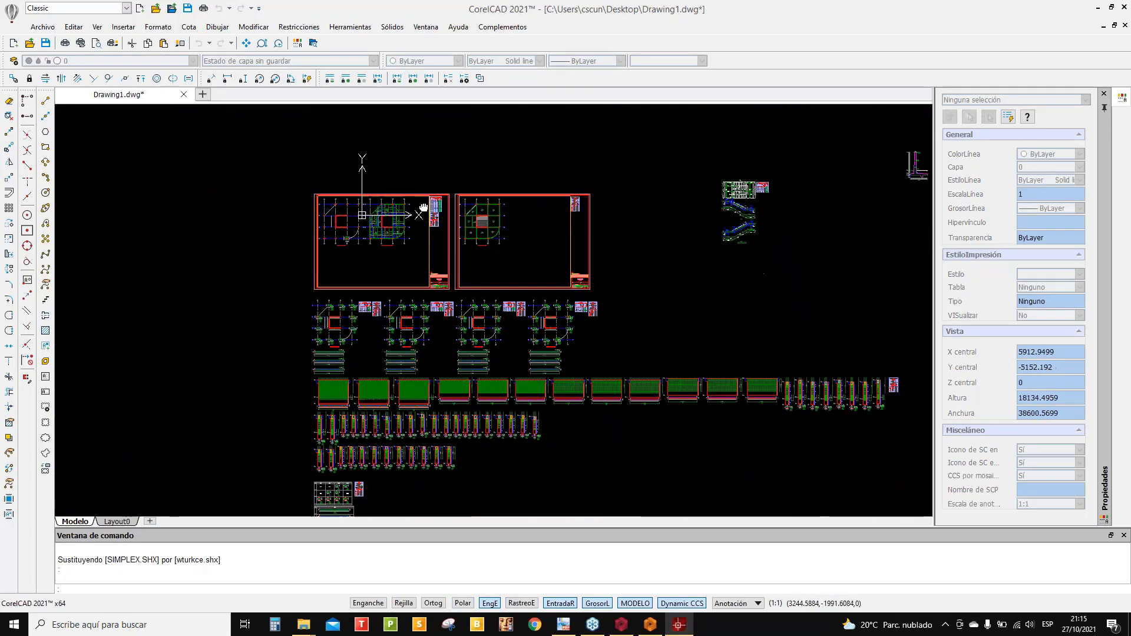
{"action": "scroll", "coordinate": [423, 207], "scroll_direction": "up", "scroll_amount": 6}
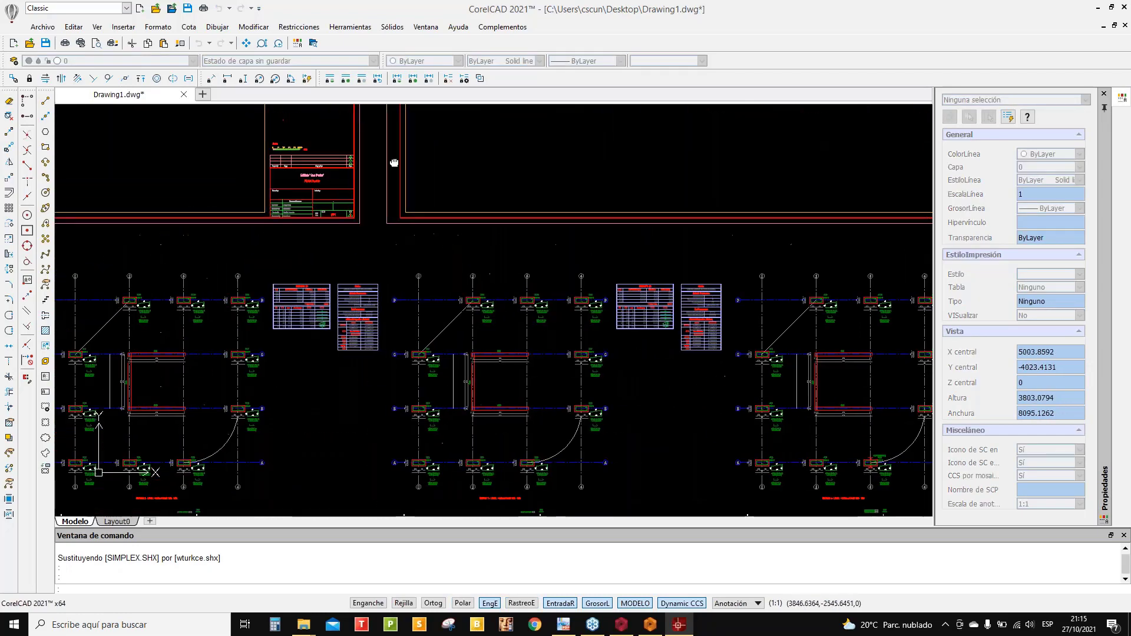
{"action": "scroll", "coordinate": [394, 163], "scroll_direction": "up", "scroll_amount": 6}
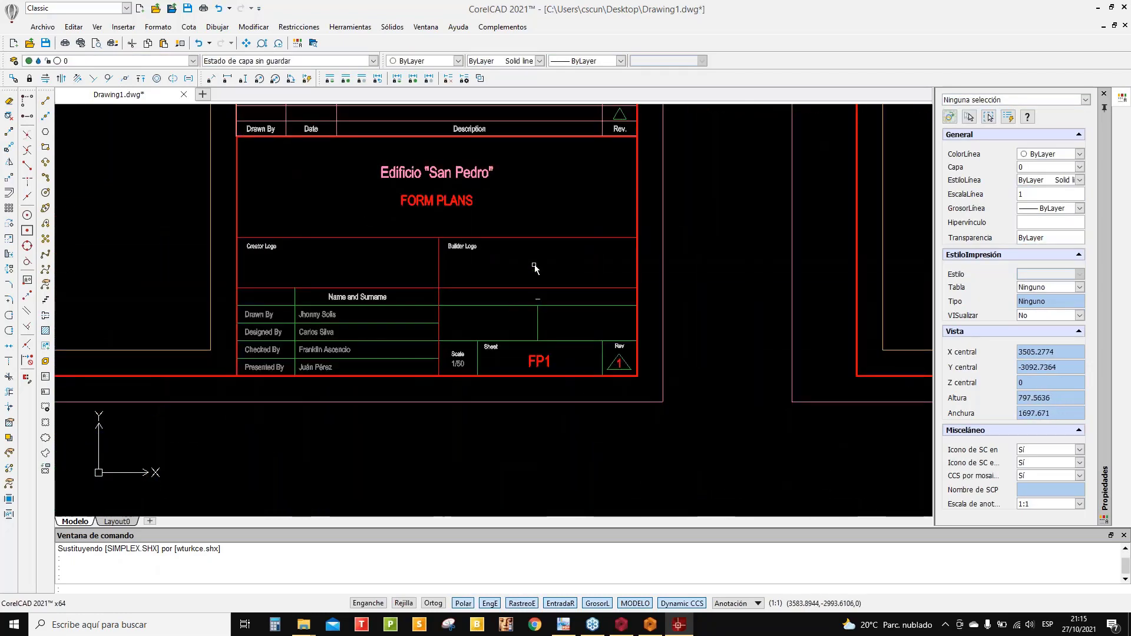
{"action": "scroll", "coordinate": [713, 337], "scroll_direction": "down", "scroll_amount": 6}
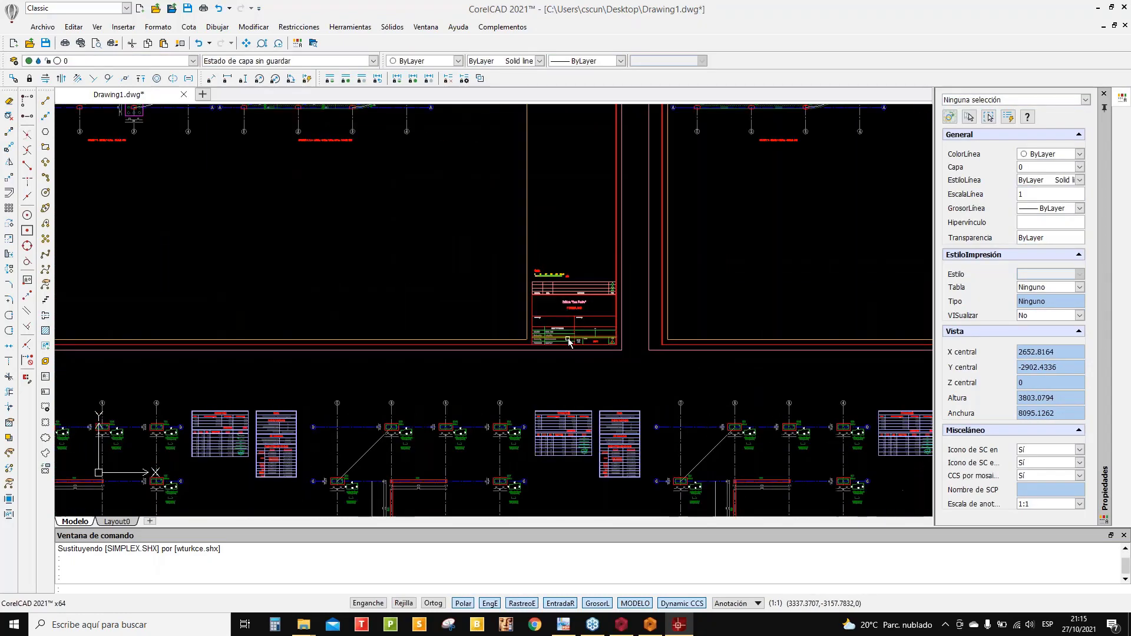
{"action": "scroll", "coordinate": [536, 312], "scroll_direction": "down", "scroll_amount": 5}
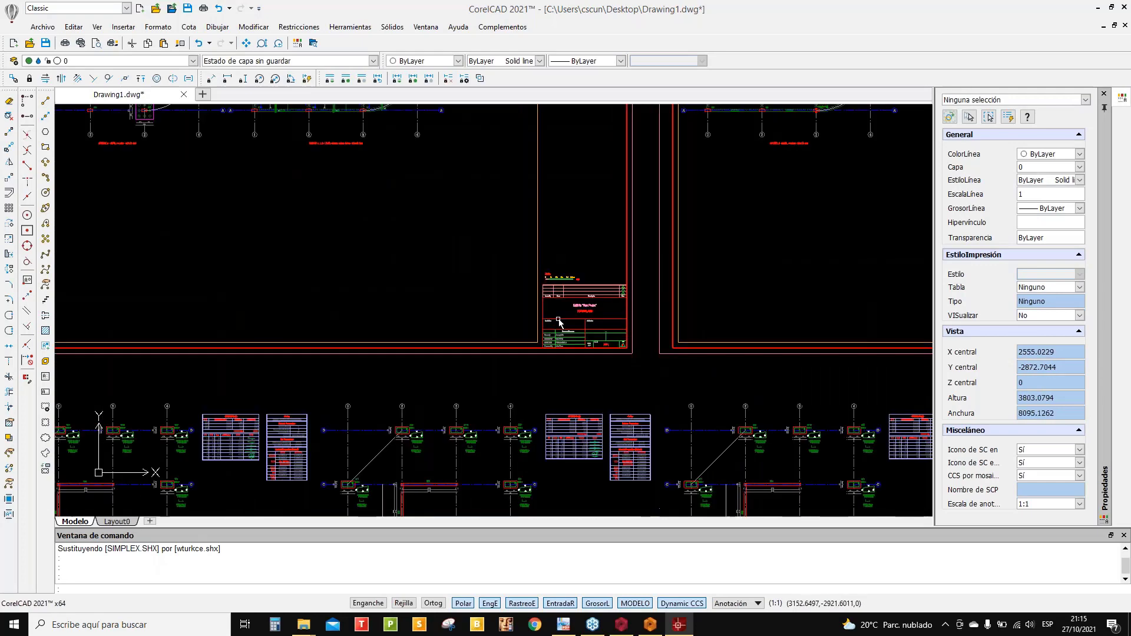
- Inspect the form-plan sheets and the lower beam and column details
{"action": "middle_click_drag", "start_coordinate": [472, 336], "coordinate": [472, 195]}
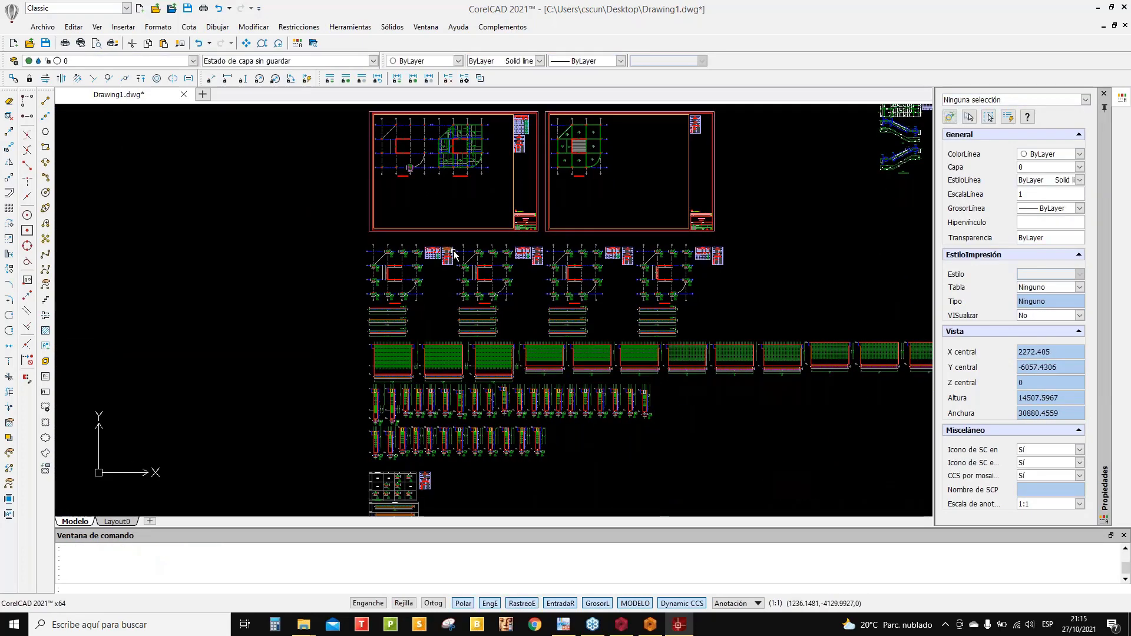
{"action": "scroll", "coordinate": [554, 209], "scroll_direction": "up", "scroll_amount": 5}
{"action": "scroll", "coordinate": [474, 241], "scroll_direction": "up", "scroll_amount": 6}
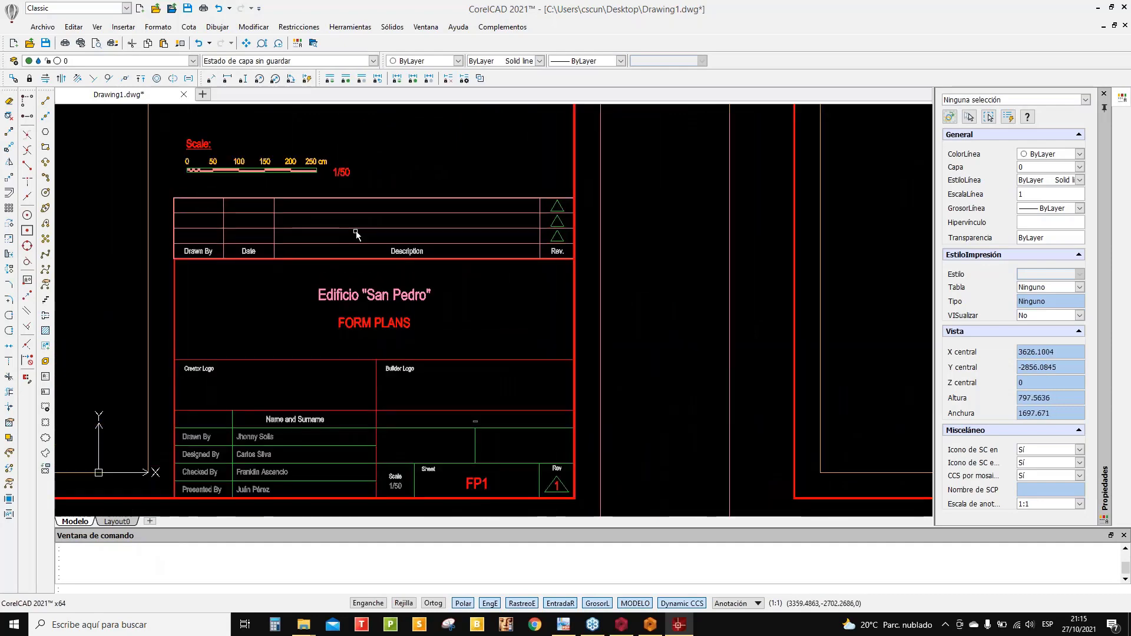
{"action": "scroll", "coordinate": [361, 260], "scroll_direction": "down", "scroll_amount": 10}
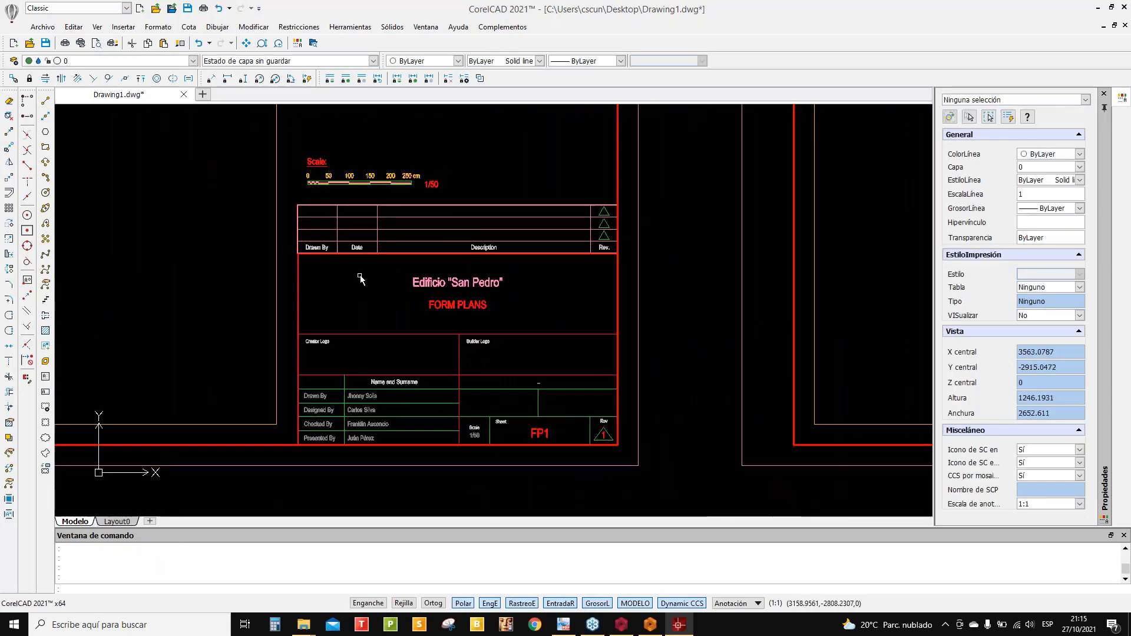
{"action": "scroll", "coordinate": [416, 372], "scroll_direction": "down", "scroll_amount": 3}
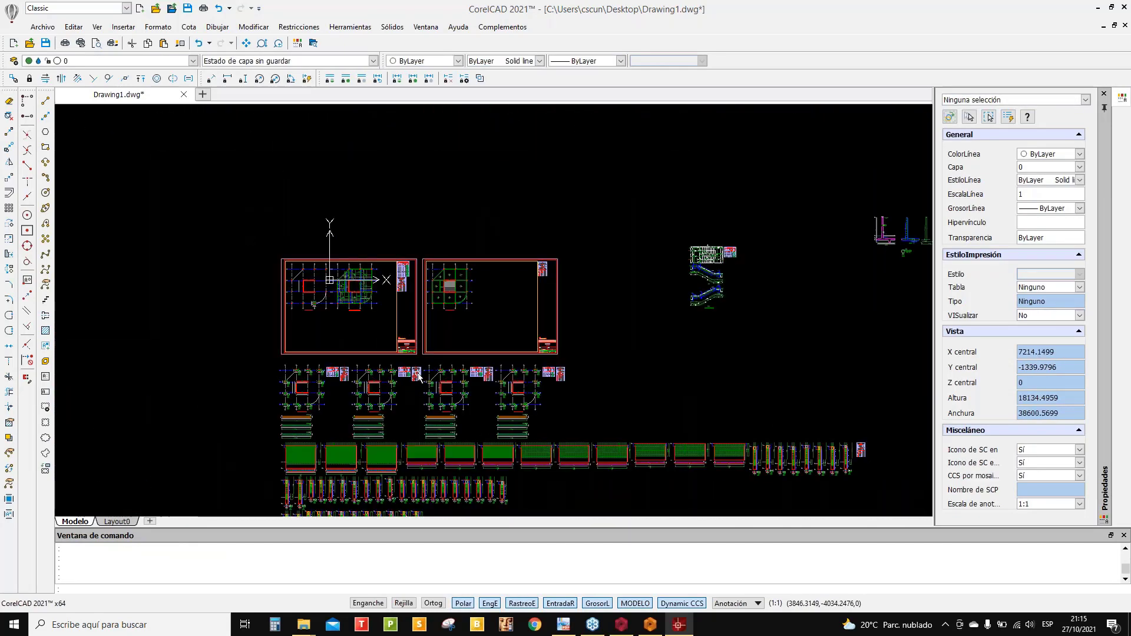
{"action": "middle_click_drag", "start_coordinate": [416, 372], "coordinate": [418, 253]}
{"action": "scroll", "coordinate": [425, 329], "scroll_direction": "up", "scroll_amount": 2}
{"action": "middle_click_drag", "start_coordinate": [452, 440], "coordinate": [461, 354]}
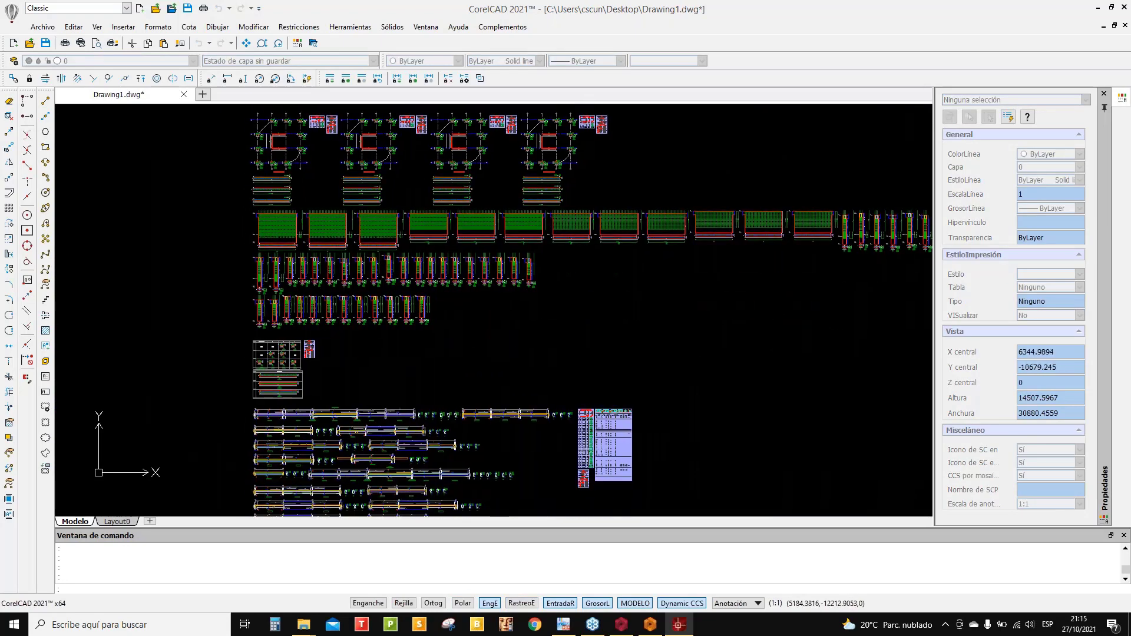
{"action": "scroll", "coordinate": [402, 171], "scroll_direction": "up", "scroll_amount": 7}
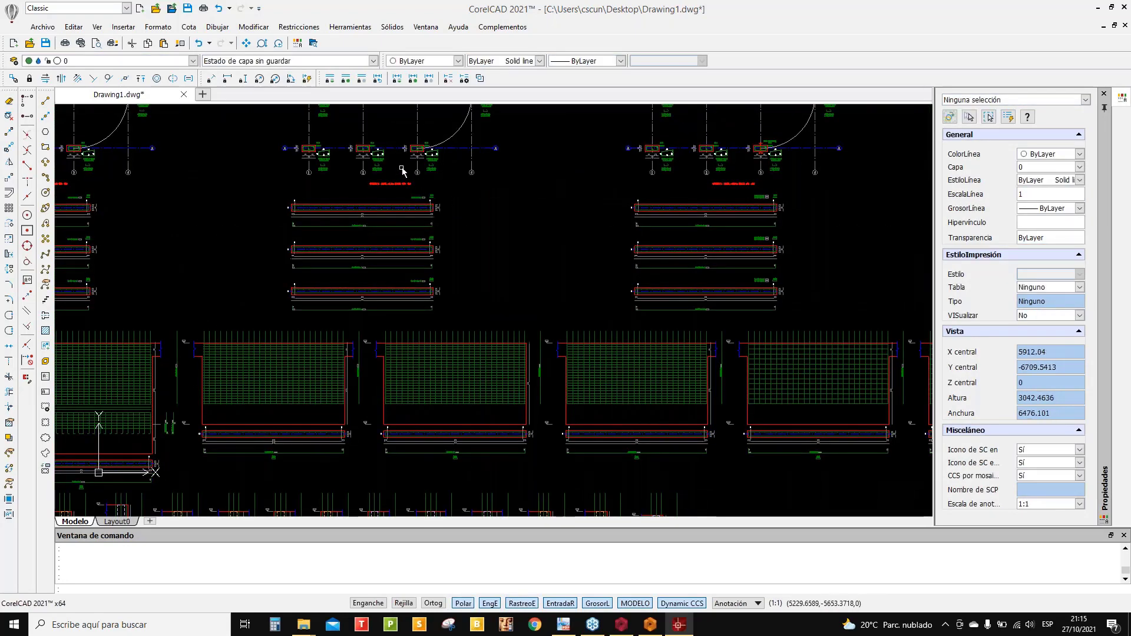
{"action": "scroll", "coordinate": [402, 170], "scroll_direction": "up", "scroll_amount": 6}
- Edit the red storey-3 title note, replacing STOREY with PISO
{"action": "left_click", "coordinate": [362, 223]}
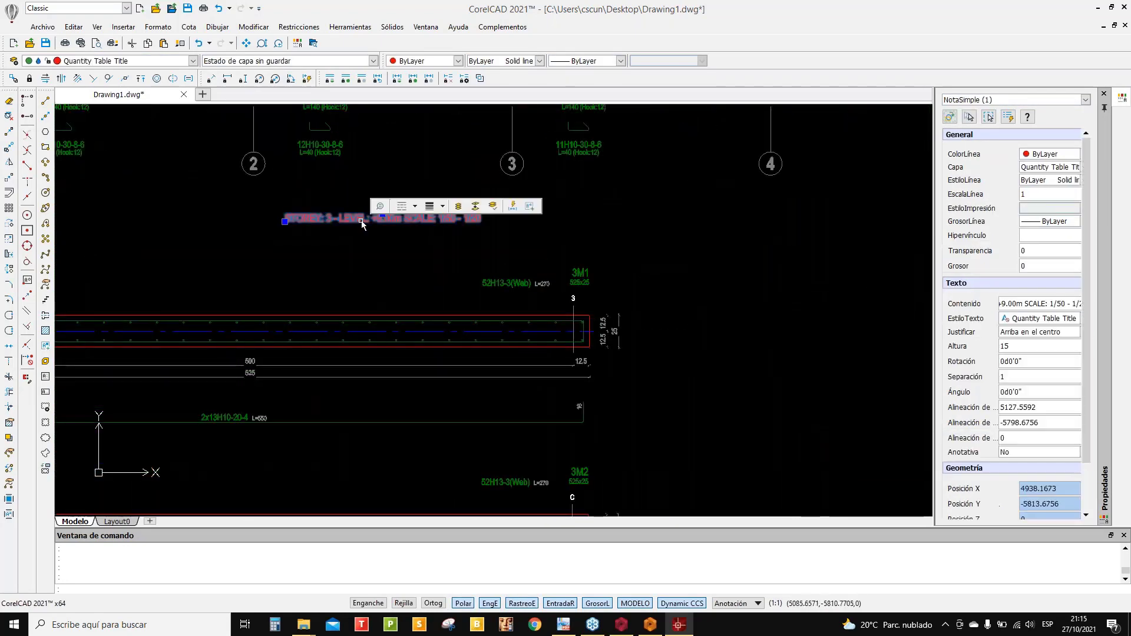
{"action": "right_click", "coordinate": [361, 222]}
{"action": "key", "text": "Escape"}
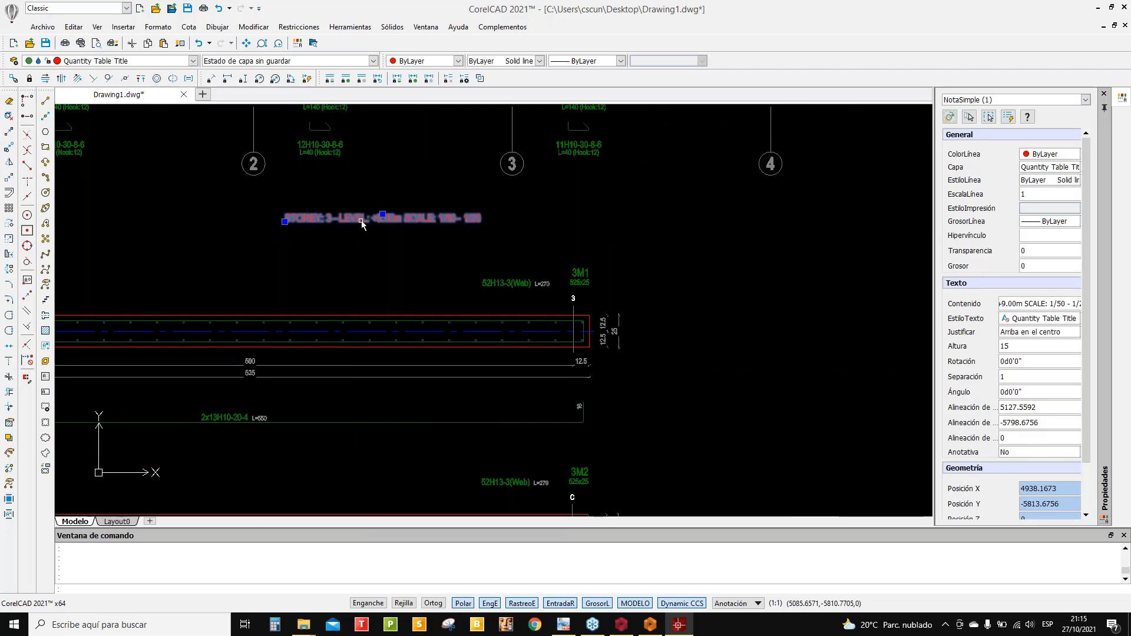
{"action": "double_click", "coordinate": [362, 223]}
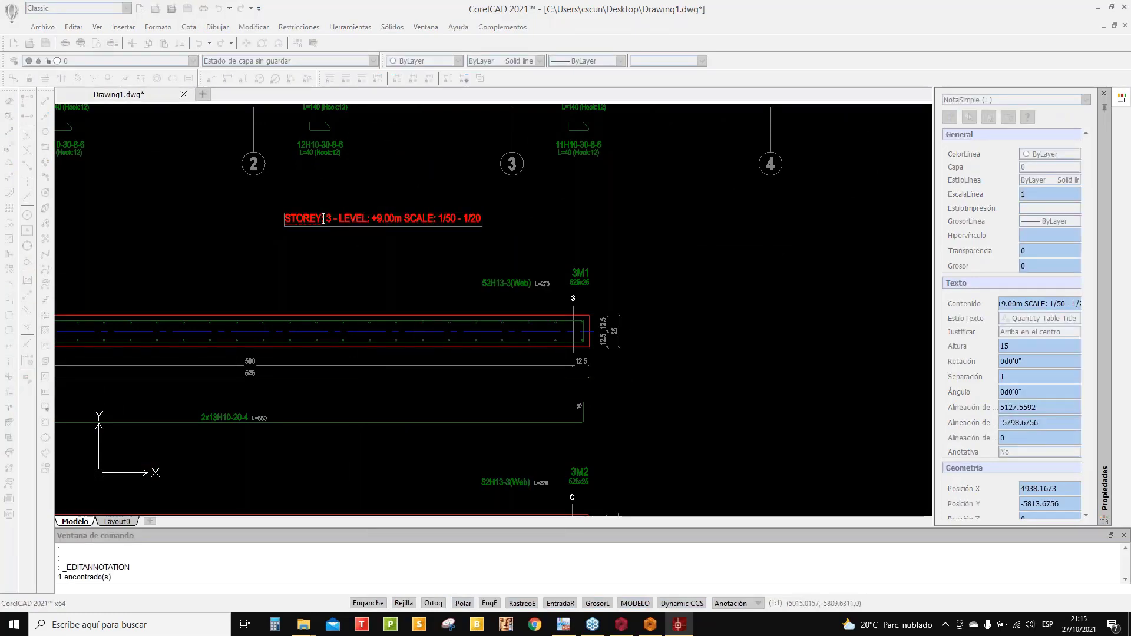
{"action": "key", "text": "ctrl+shift+Right"}
{"action": "type", "text": "PISO"}
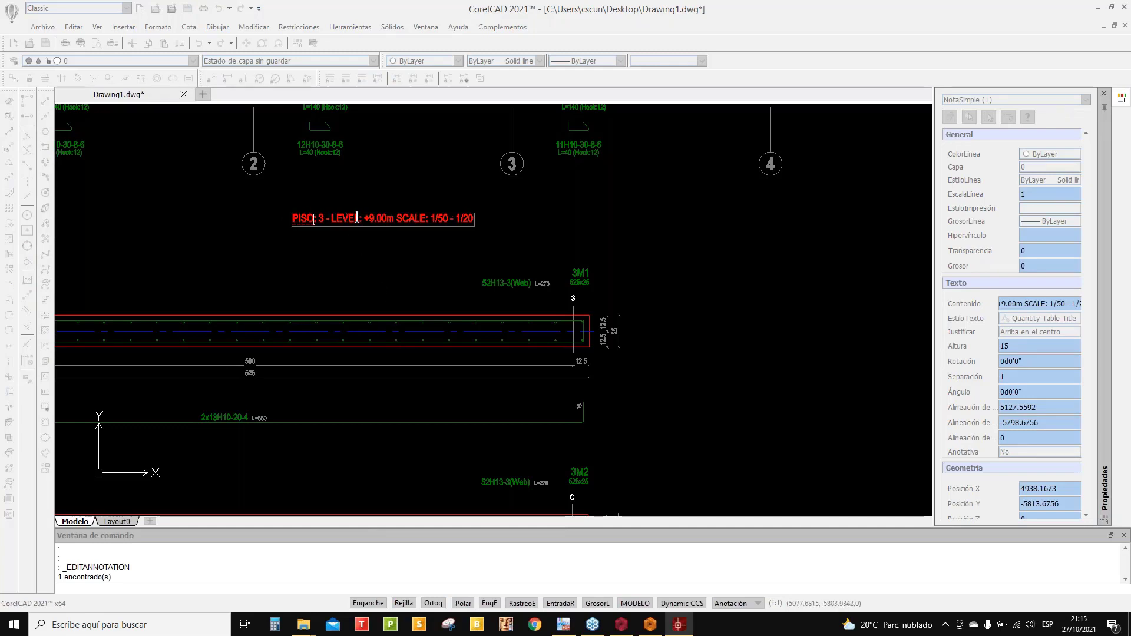
- Change LEVEL to NIVEL and SCALE to ESCALA: in the note, then finish editing
{"action": "left_click_drag", "start_coordinate": [357, 218], "coordinate": [331, 218]}
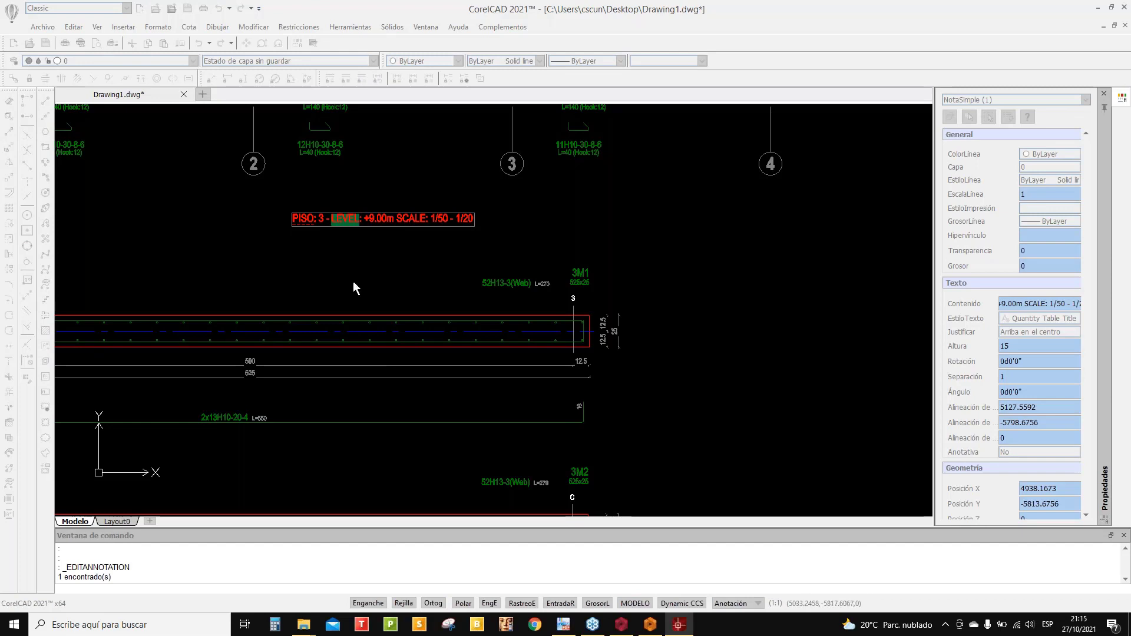
{"action": "type", "text": "NIVE"}
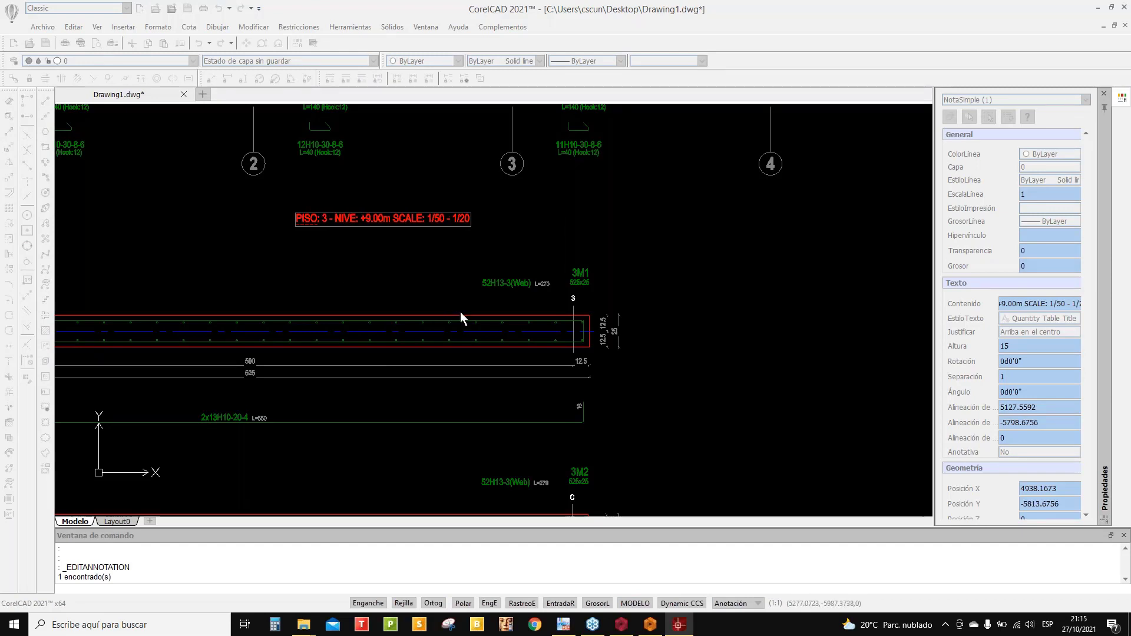
{"action": "type", "text": "L"}
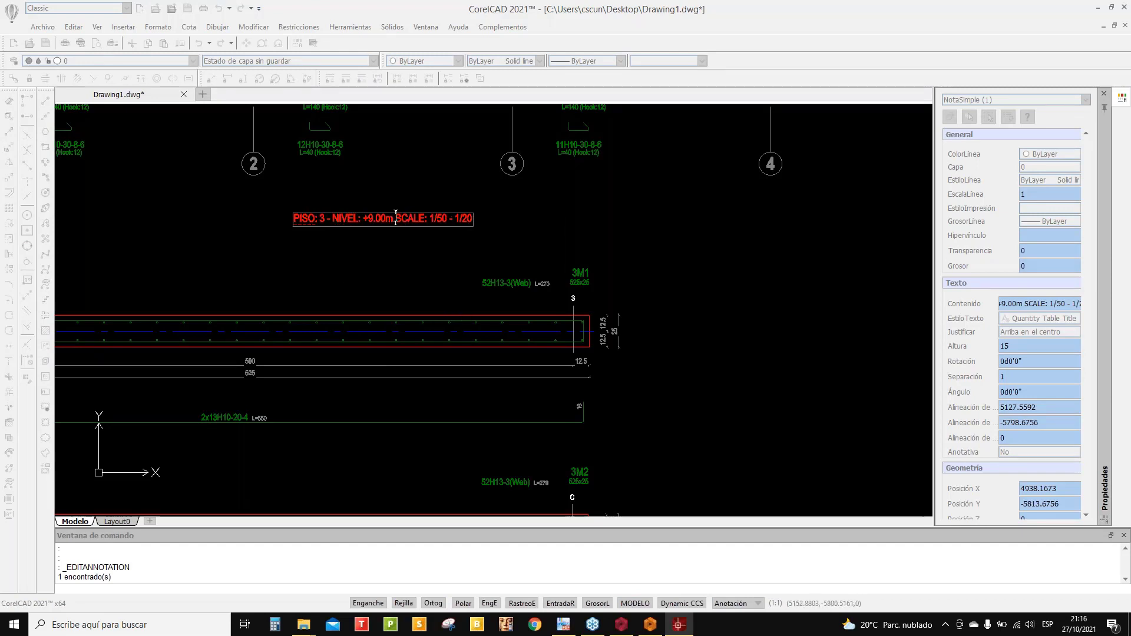
{"action": "left_click", "coordinate": [396, 218]}
{"action": "type", "text": "E"}
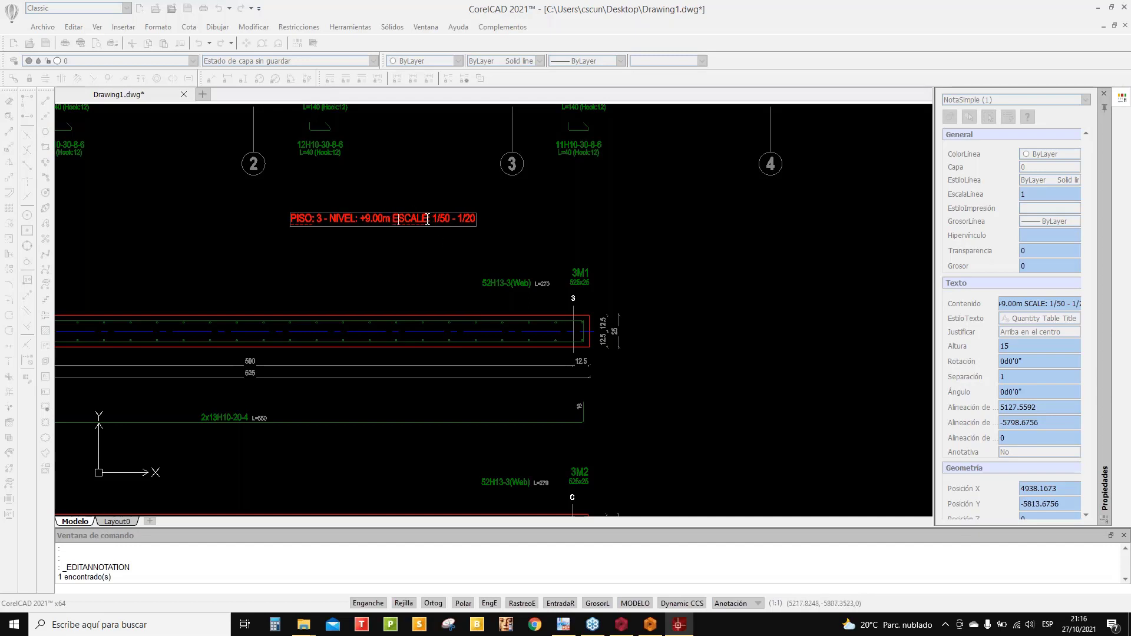
{"action": "left_click", "coordinate": [428, 219]}
{"action": "key", "text": "BackSpace"}
{"action": "type", "text": "A:"}
{"action": "key", "text": "Return"}
- Zoom out and pan to bring the full set of drawings into view
{"action": "scroll", "coordinate": [343, 217], "scroll_direction": "up", "scroll_amount": 3}
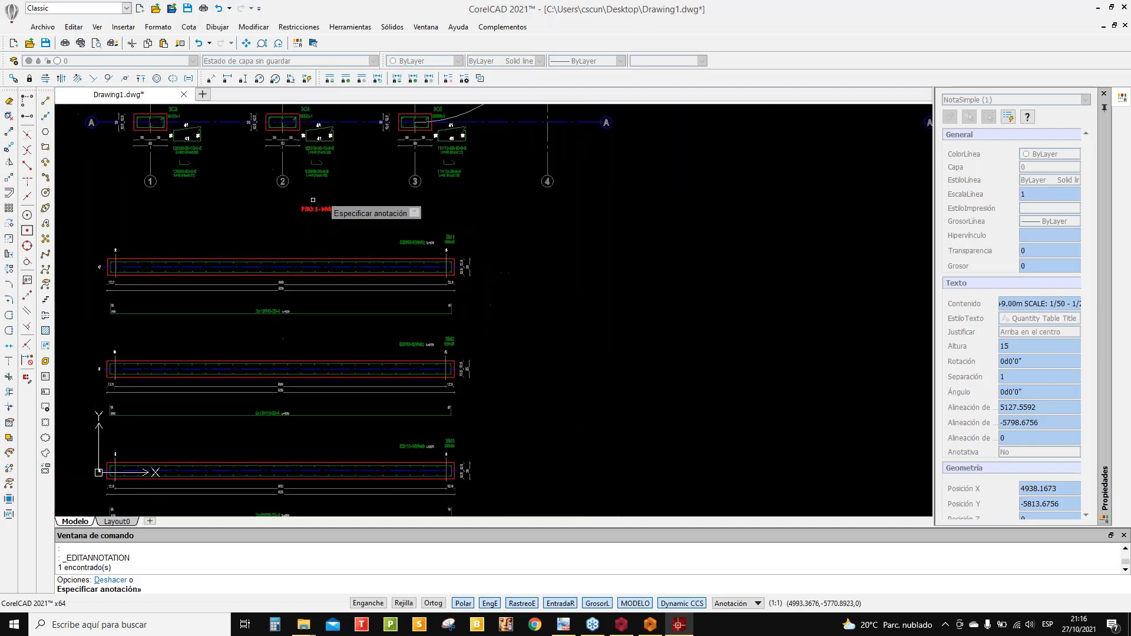
{"action": "scroll", "coordinate": [343, 216], "scroll_direction": "up", "scroll_amount": 3}
{"action": "scroll", "coordinate": [391, 222], "scroll_direction": "down", "scroll_amount": 6}
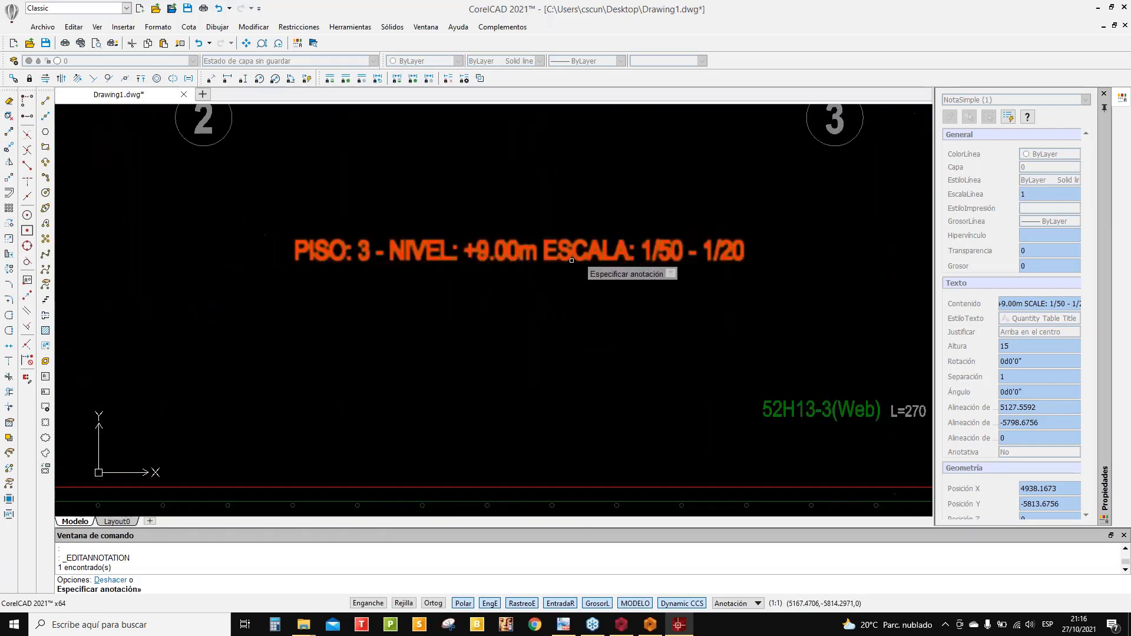
{"action": "scroll", "coordinate": [646, 250], "scroll_direction": "up", "scroll_amount": 3}
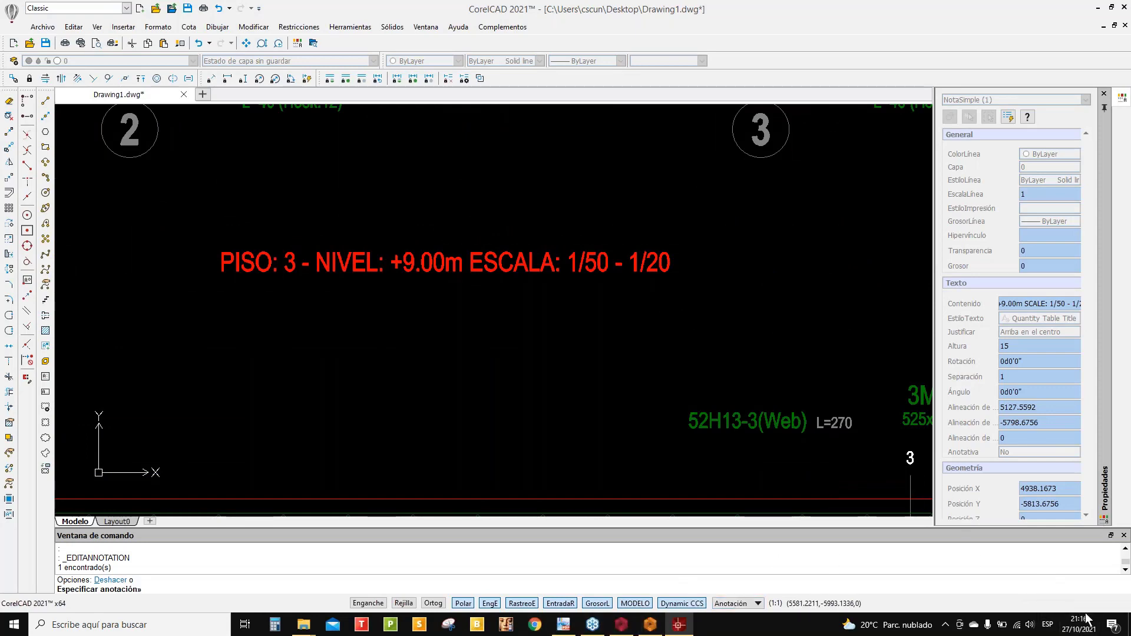
{"action": "scroll", "coordinate": [561, 304], "scroll_direction": "down", "scroll_amount": 5}
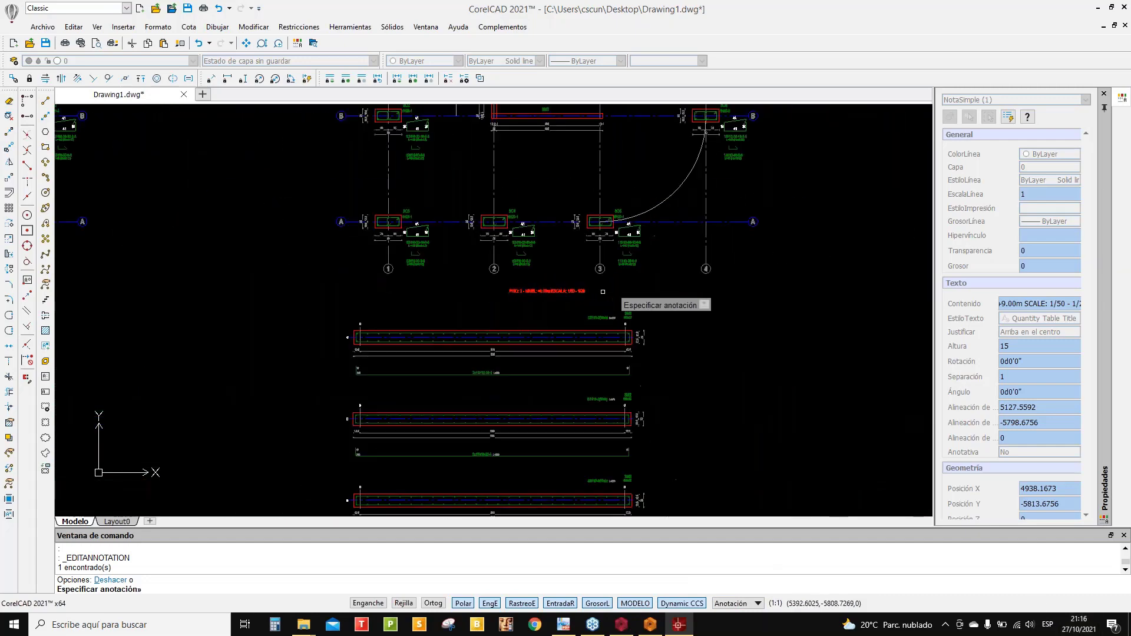
{"action": "scroll", "coordinate": [611, 295], "scroll_direction": "down", "scroll_amount": 5}
{"action": "scroll", "coordinate": [584, 181], "scroll_direction": "down", "scroll_amount": 3}
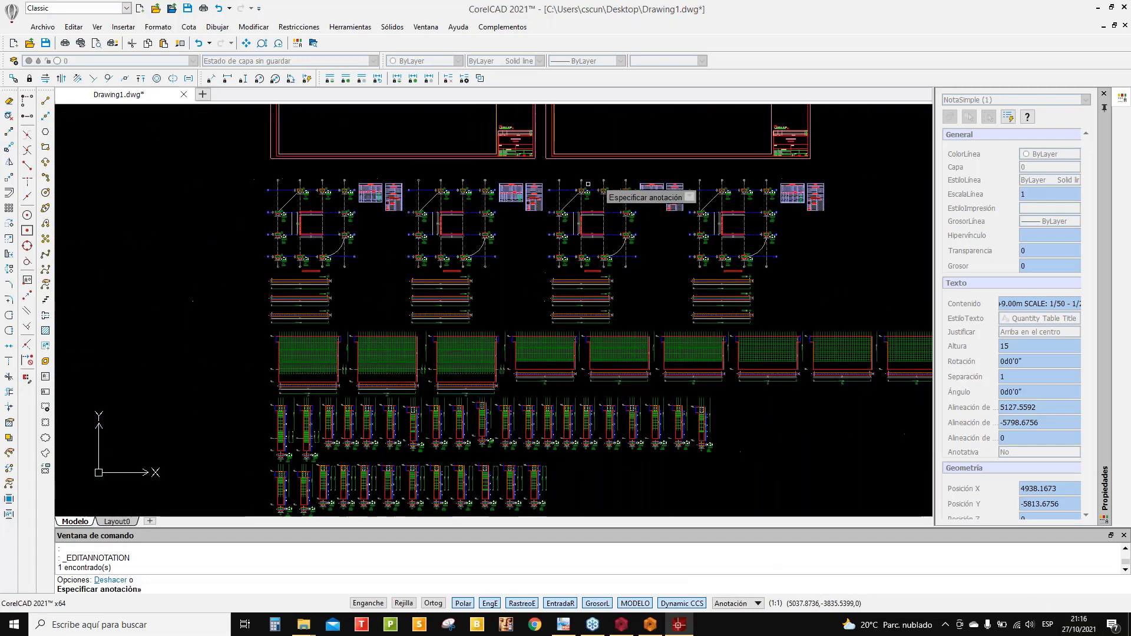
{"action": "middle_click_drag", "start_coordinate": [580, 208], "coordinate": [521, 320]}
{"action": "scroll", "coordinate": [474, 219], "scroll_direction": "up", "scroll_amount": 1}
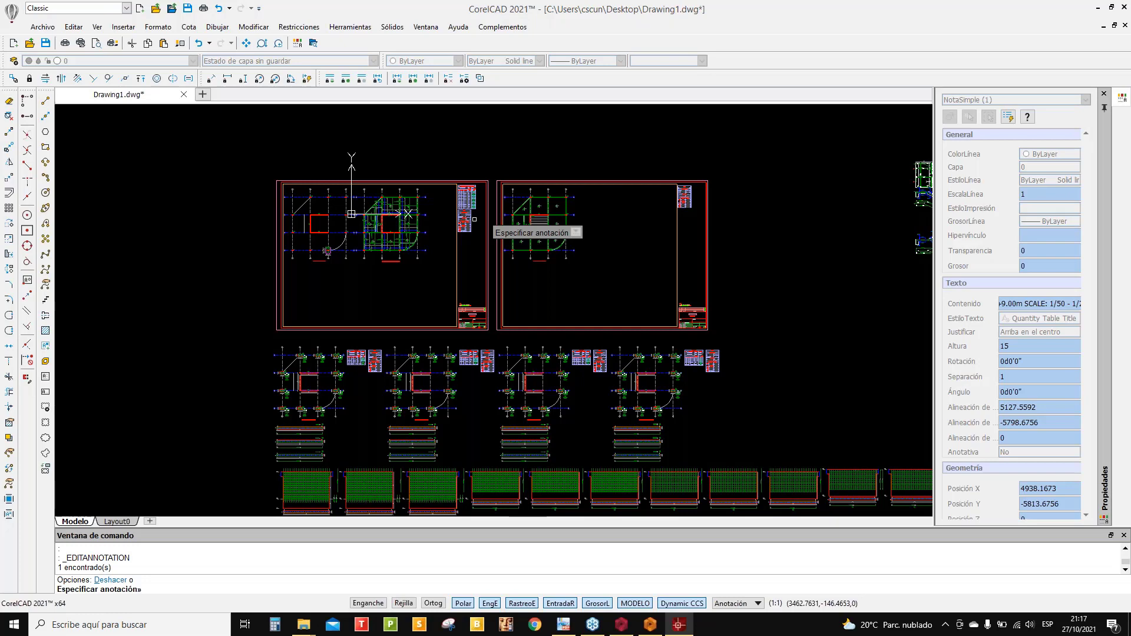
- Close the Properties palette and review the floor plan sheets with their red storey titles
{"action": "left_click", "coordinate": [1104, 96]}
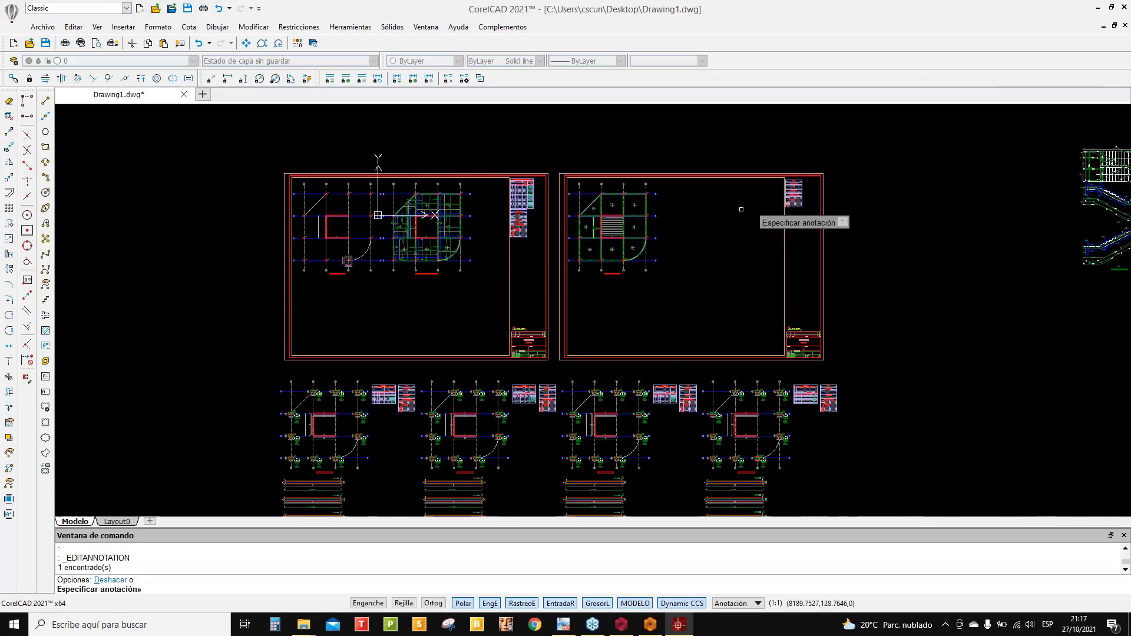
{"action": "scroll", "coordinate": [610, 213], "scroll_direction": "up", "scroll_amount": 5}
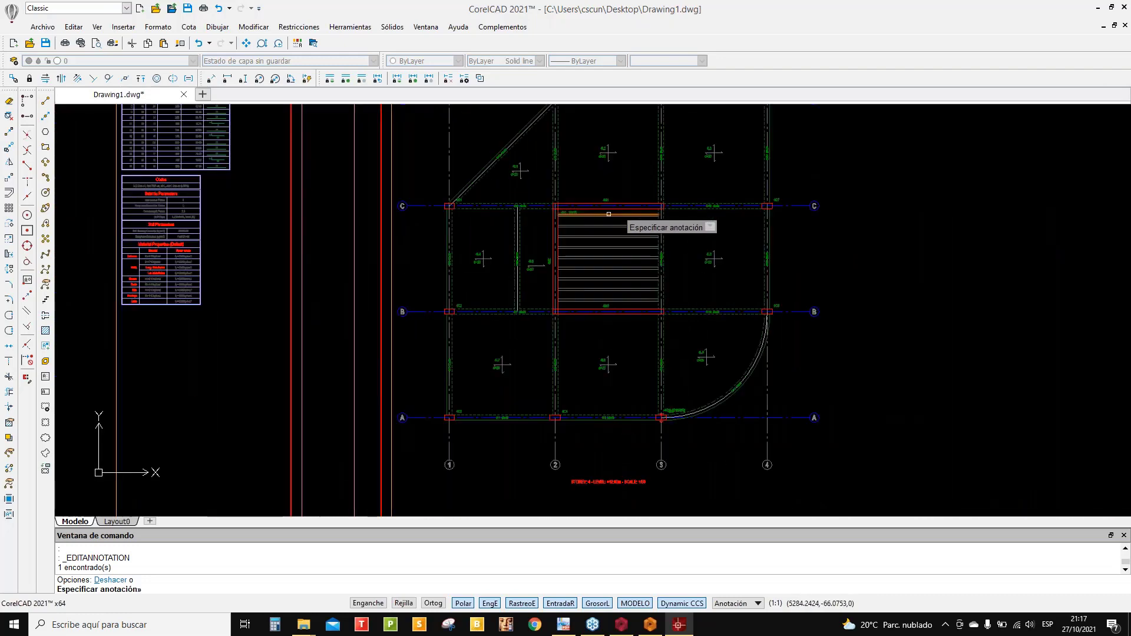
{"action": "scroll", "coordinate": [608, 213], "scroll_direction": "up", "scroll_amount": 1}
{"action": "scroll", "coordinate": [610, 214], "scroll_direction": "up", "scroll_amount": 1}
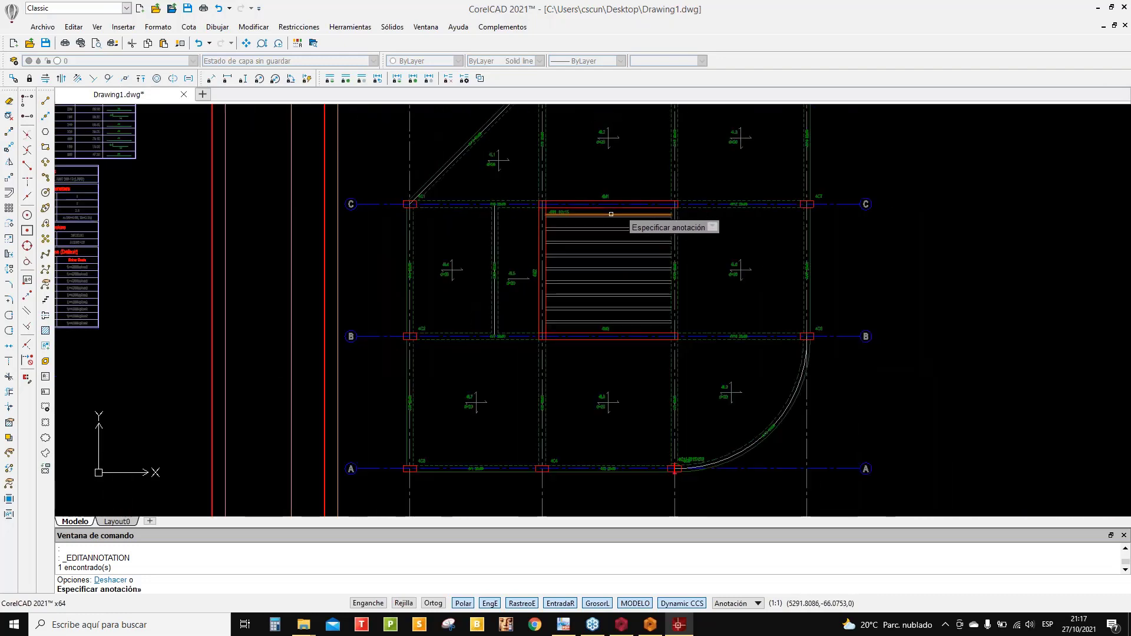
{"action": "scroll", "coordinate": [611, 214], "scroll_direction": "down", "scroll_amount": 6}
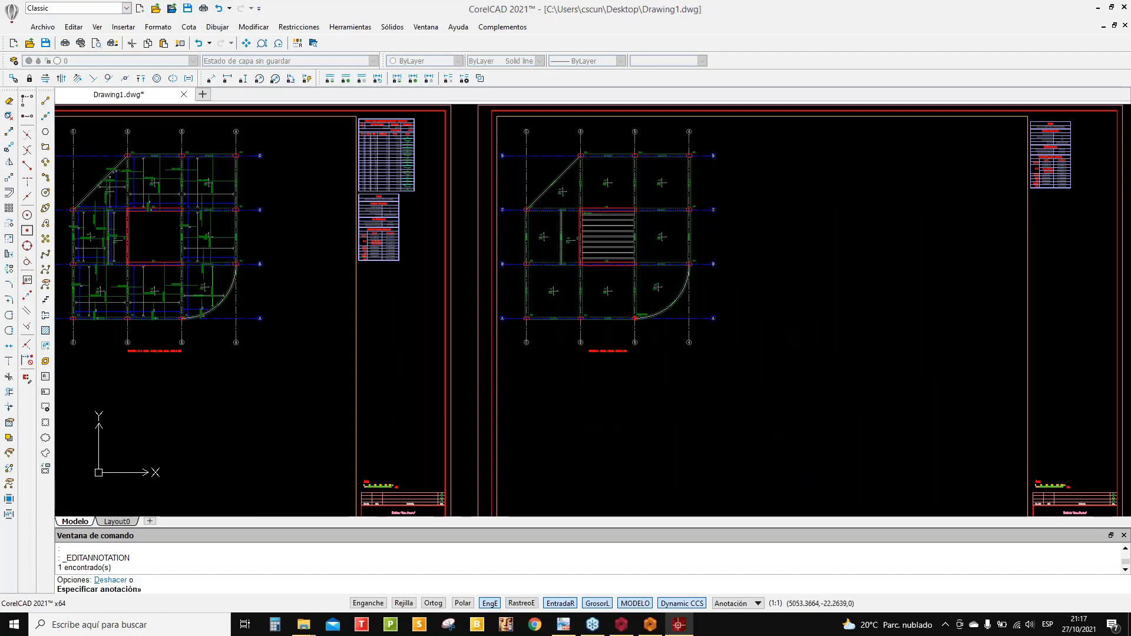
{"action": "mouse_move", "coordinate": [590, 221]}
{"action": "middle_mouse_down"}
{"action": "mouse_move", "coordinate": [589, 236]}
{"action": "mouse_move", "coordinate": [717, 253]}
{"action": "mouse_move", "coordinate": [904, 249]}
{"action": "middle_mouse_up"}
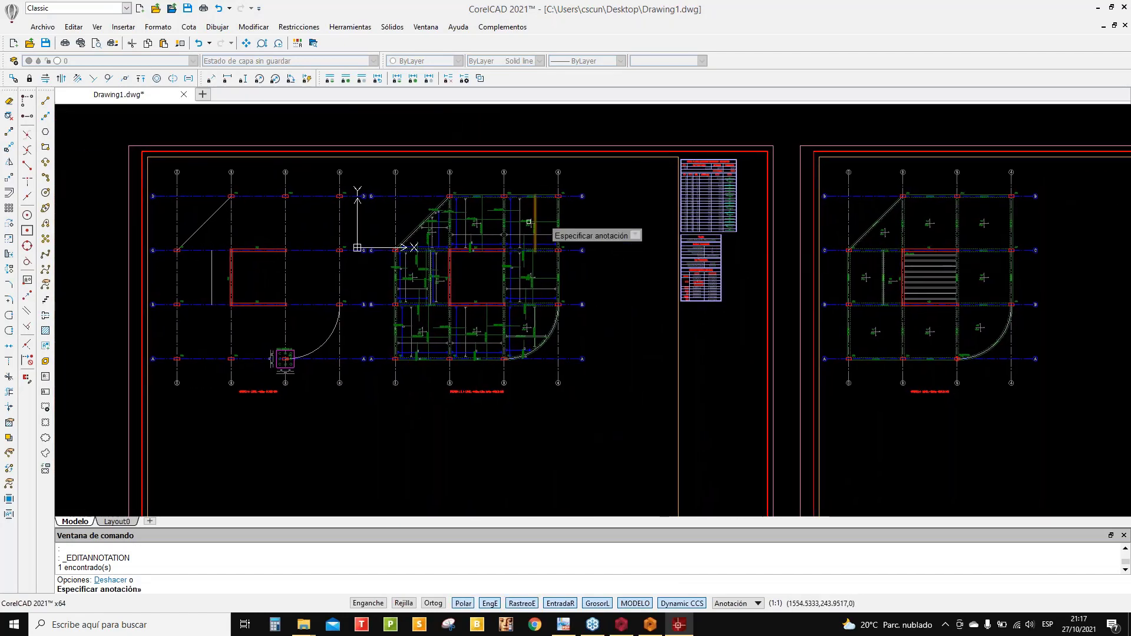
{"action": "scroll", "coordinate": [529, 222], "scroll_direction": "up", "scroll_amount": 3}
{"action": "scroll", "coordinate": [513, 219], "scroll_direction": "down", "scroll_amount": 1}
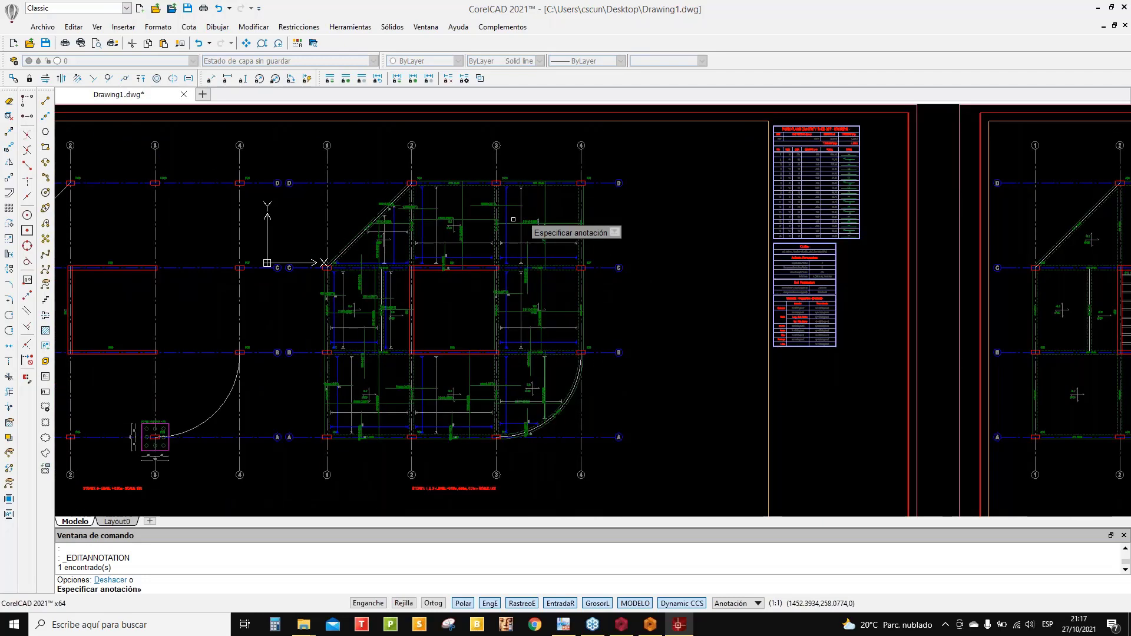
{"action": "scroll", "coordinate": [513, 219], "scroll_direction": "down", "scroll_amount": 1}
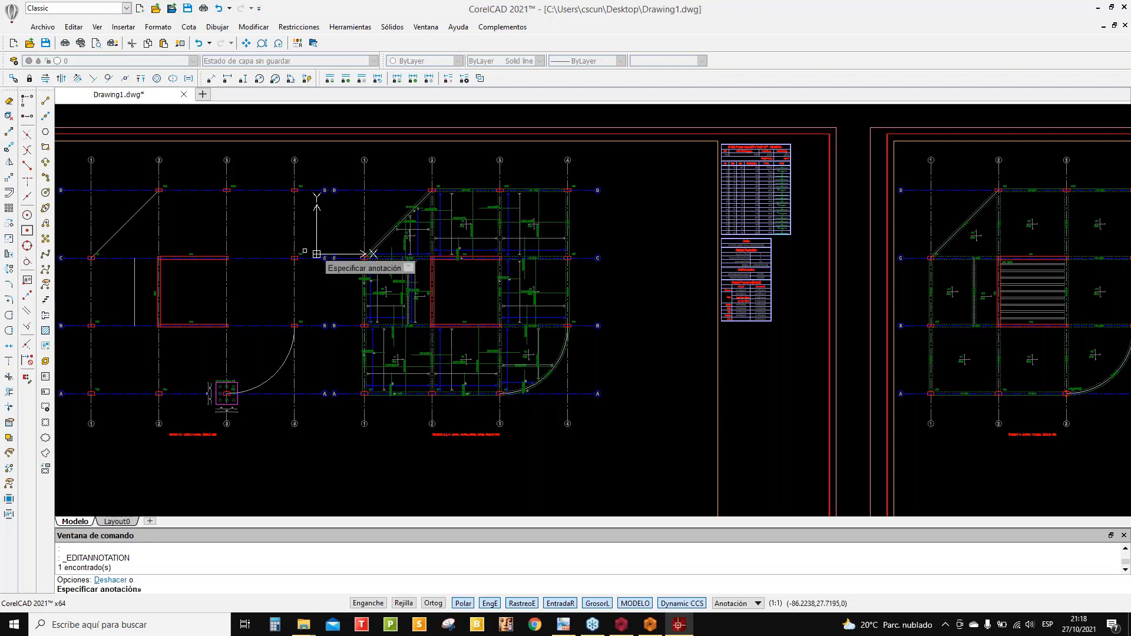
{"action": "scroll", "coordinate": [410, 258], "scroll_direction": "down", "scroll_amount": 3}
{"action": "middle_click_drag", "start_coordinate": [442, 266], "coordinate": [478, 255]}
{"action": "scroll", "coordinate": [478, 256], "scroll_direction": "up", "scroll_amount": 1}
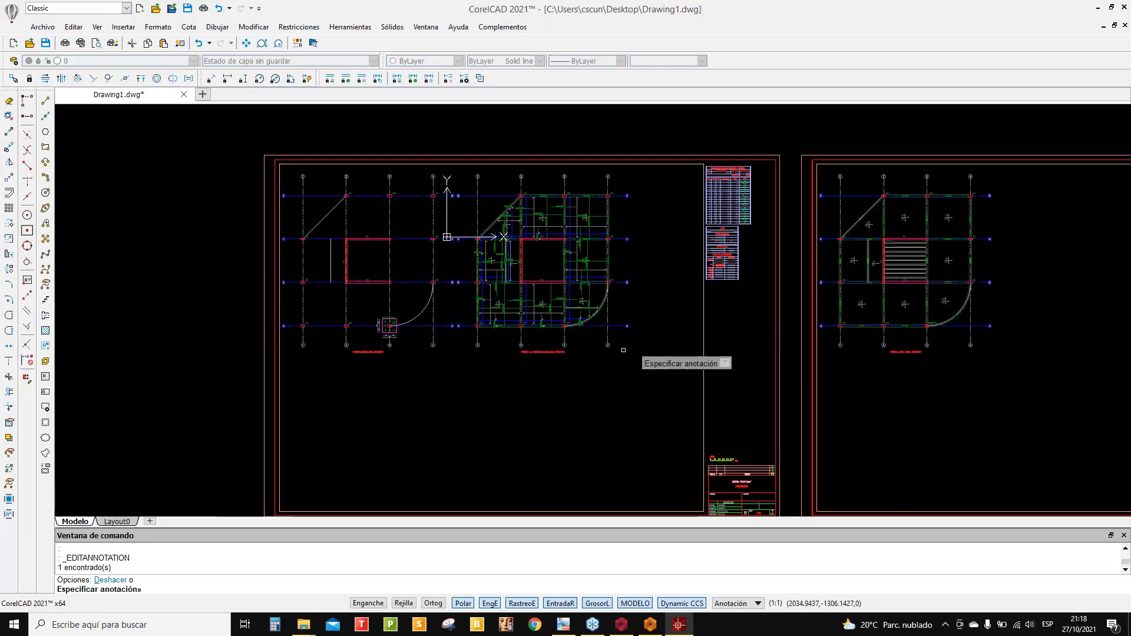
{"action": "middle_click_drag", "start_coordinate": [623, 344], "coordinate": [595, 141]}
{"action": "scroll", "coordinate": [617, 433], "scroll_direction": "up", "scroll_amount": 2}
{"action": "scroll", "coordinate": [605, 343], "scroll_direction": "up", "scroll_amount": 2}
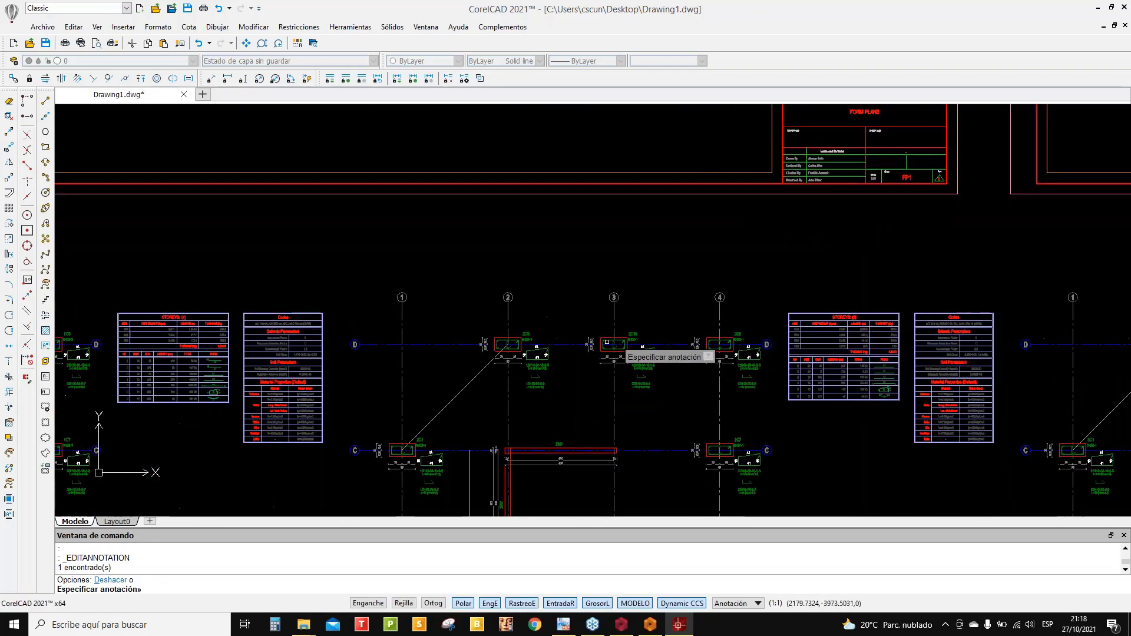
{"action": "scroll", "coordinate": [608, 342], "scroll_direction": "up", "scroll_amount": 7}
{"action": "middle_click_drag", "start_coordinate": [648, 328], "coordinate": [596, 250]}
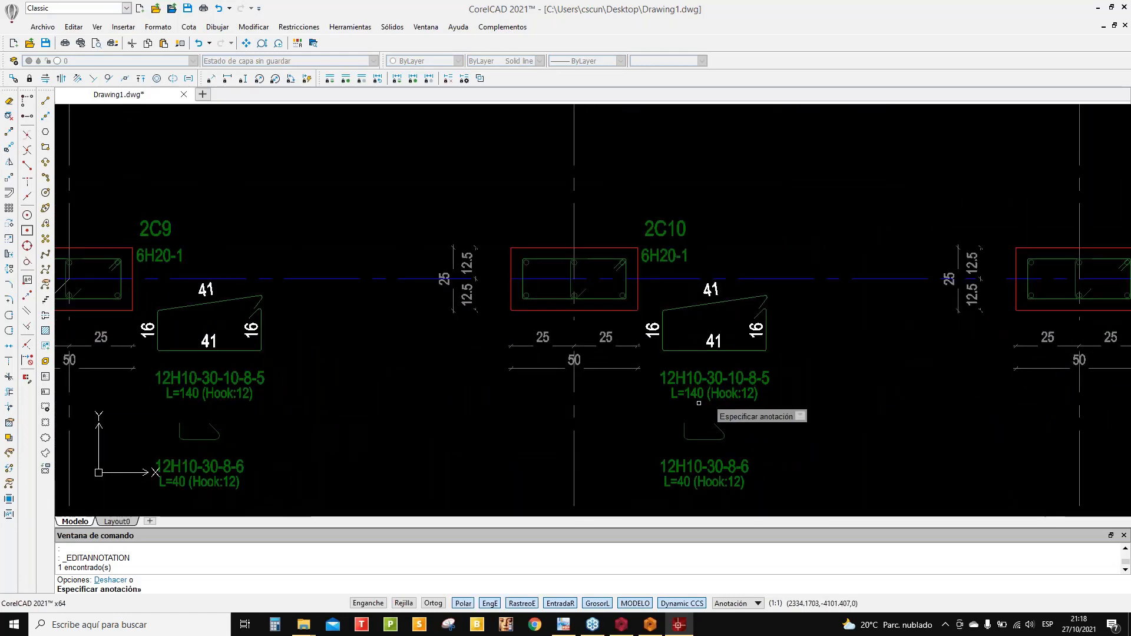
{"action": "scroll", "coordinate": [698, 403], "scroll_direction": "down", "scroll_amount": 12}
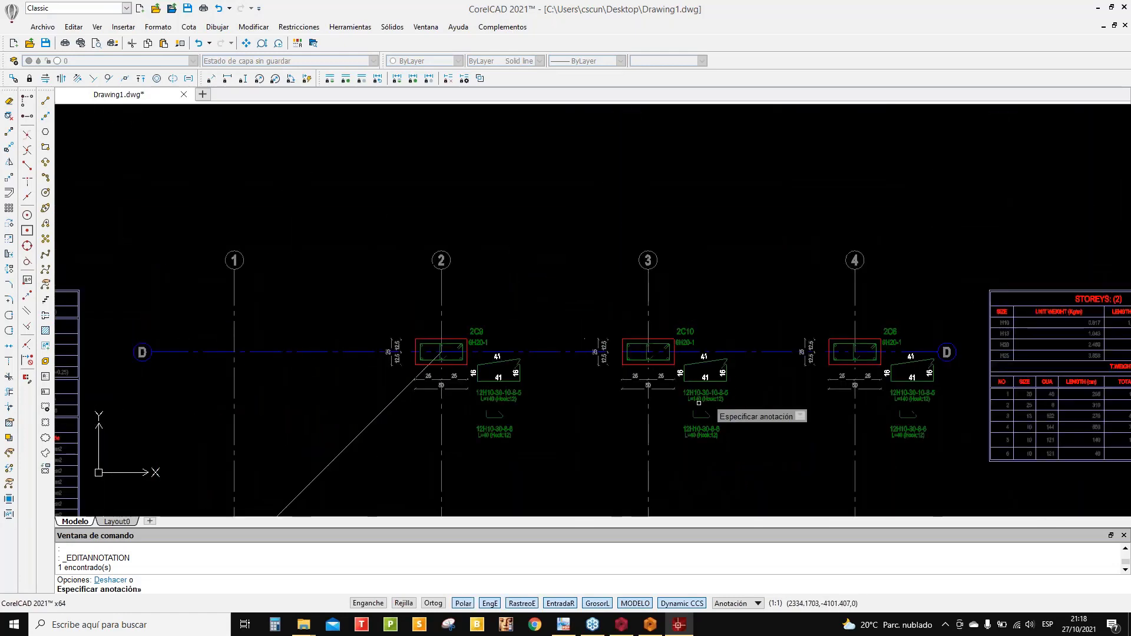
{"action": "middle_click_drag", "start_coordinate": [686, 371], "coordinate": [664, 325]}
{"action": "scroll", "coordinate": [480, 404], "scroll_direction": "up", "scroll_amount": 3}
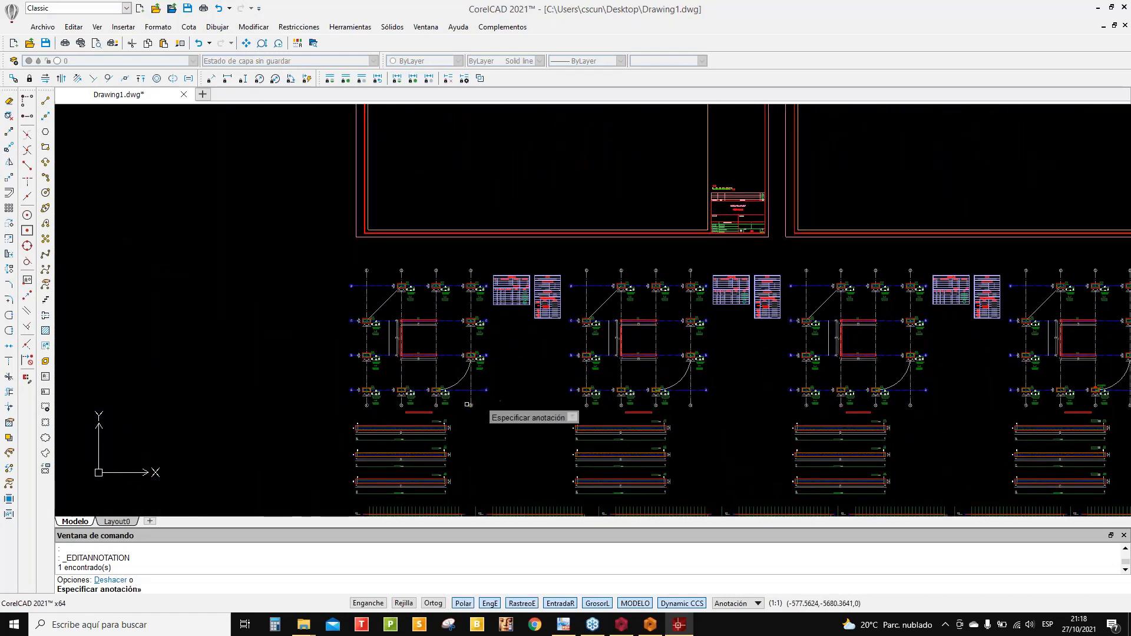
{"action": "scroll", "coordinate": [424, 335], "scroll_direction": "up", "scroll_amount": 3}
{"action": "scroll", "coordinate": [424, 318], "scroll_direction": "up", "scroll_amount": 2}
{"action": "middle_click_drag", "start_coordinate": [424, 318], "coordinate": [412, 301]}
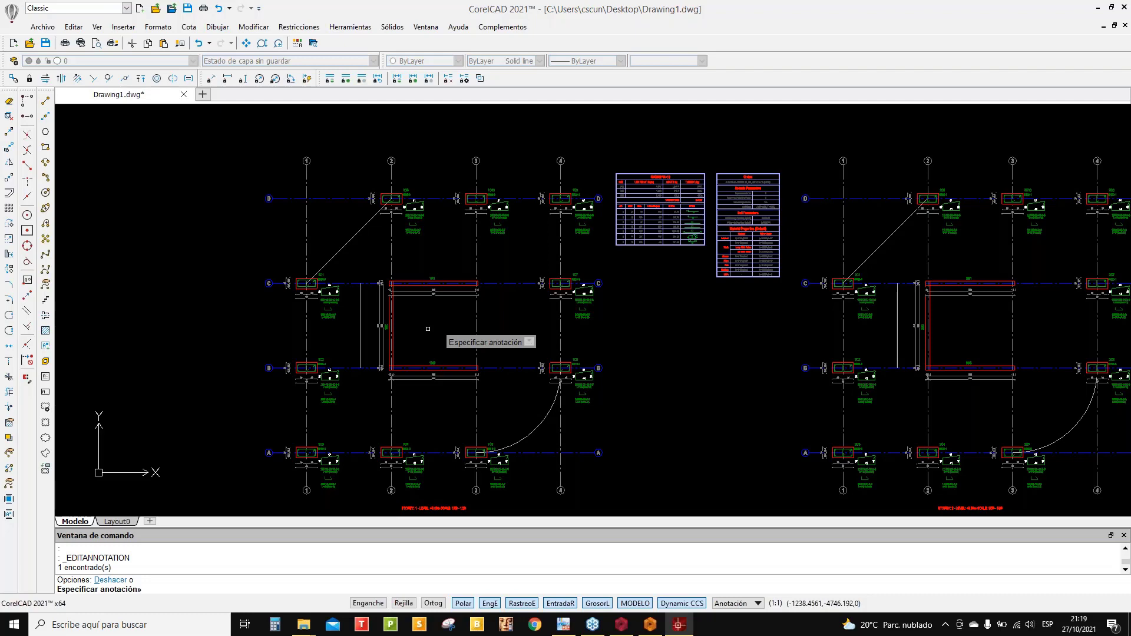
{"action": "scroll", "coordinate": [427, 329], "scroll_direction": "up", "scroll_amount": 3}
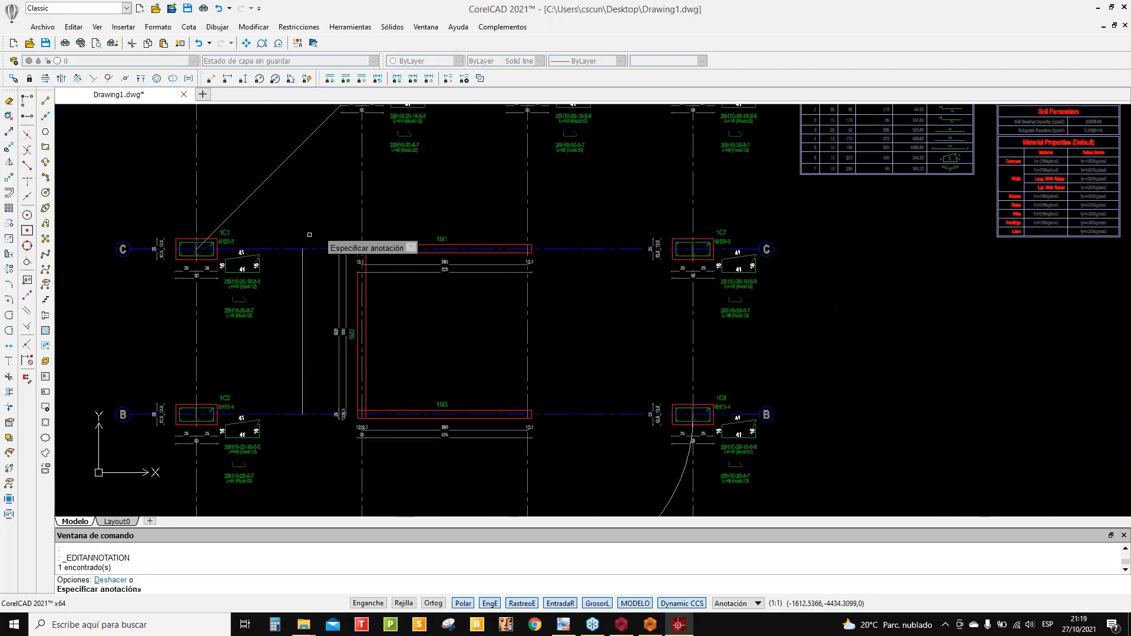
{"action": "scroll", "coordinate": [397, 263], "scroll_direction": "up", "scroll_amount": 6}
{"action": "scroll", "coordinate": [397, 263], "scroll_direction": "down", "scroll_amount": 5}
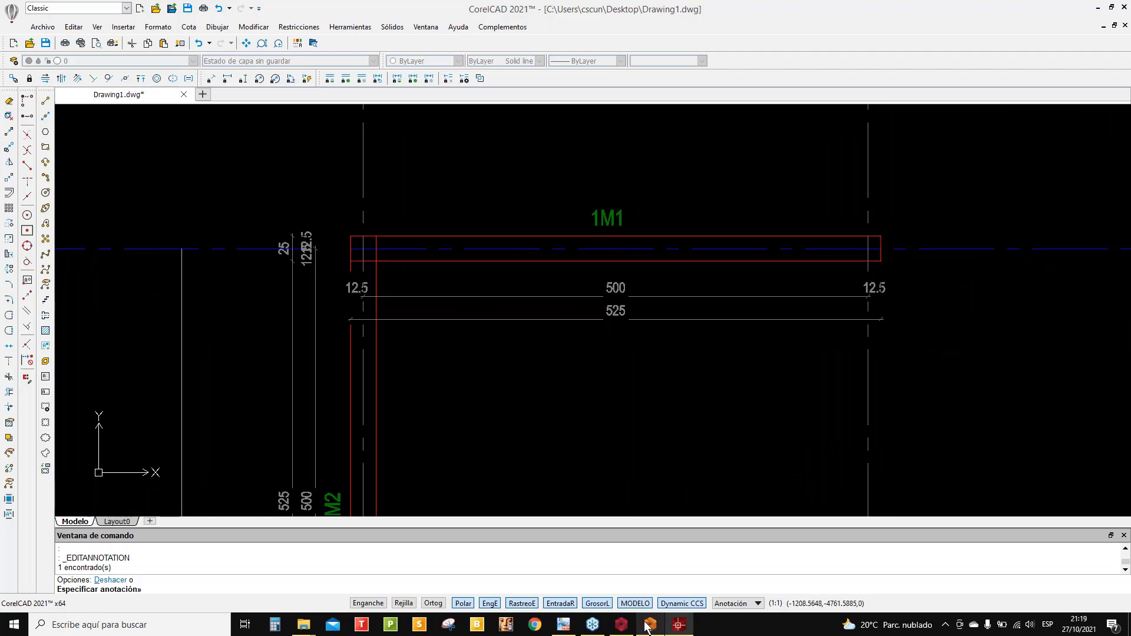
{"action": "left_click", "coordinate": [626, 626]}
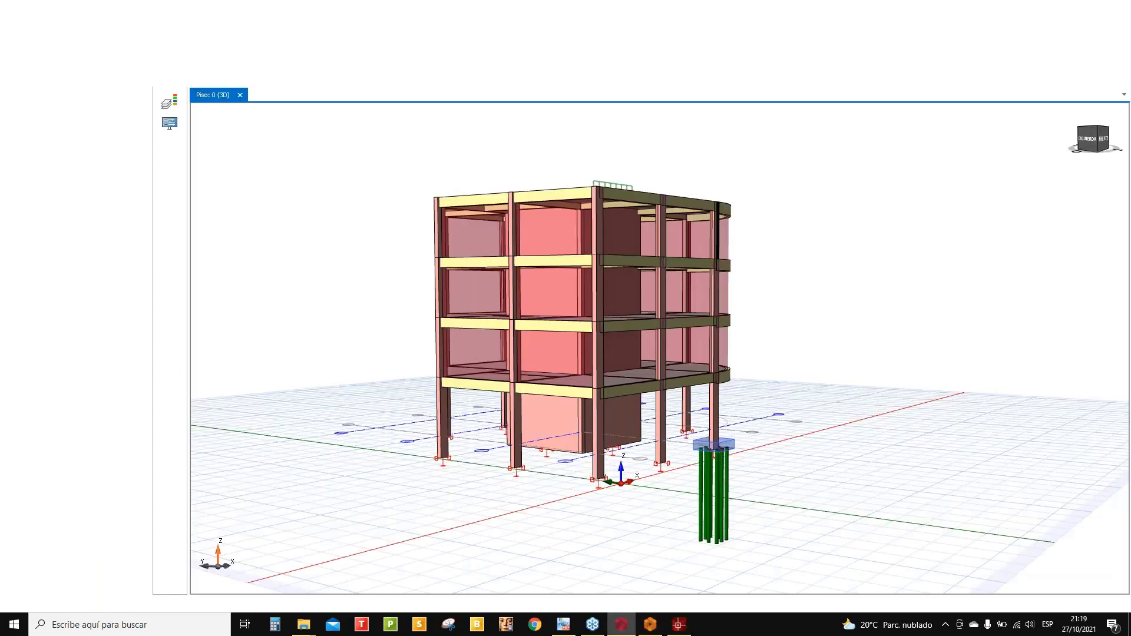
{"action": "left_click", "coordinate": [132, 26]}
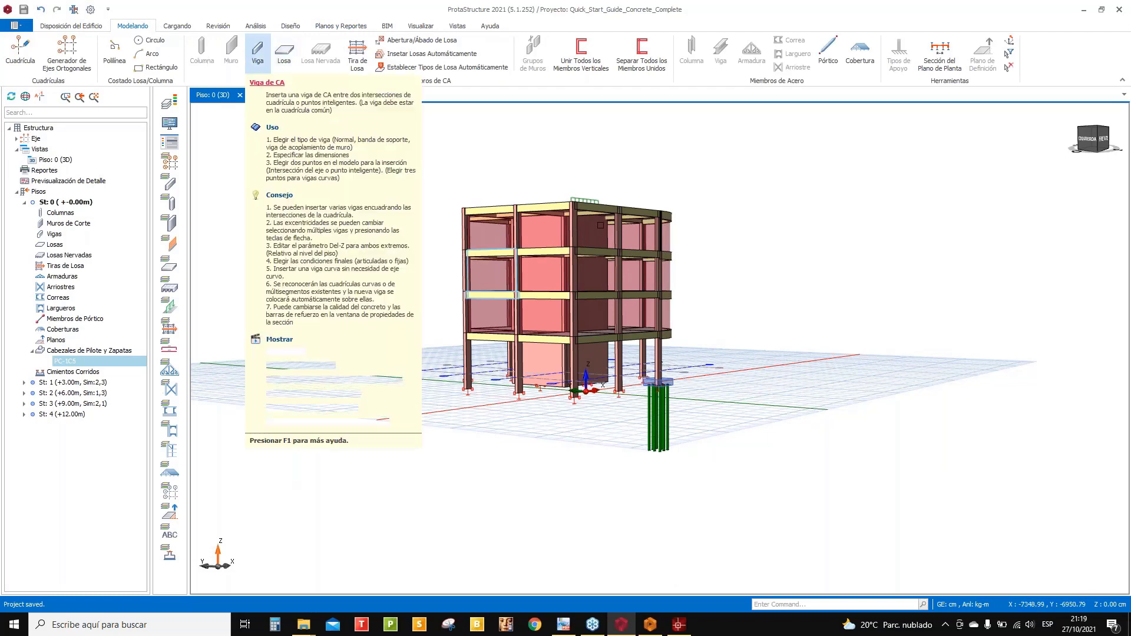
{"action": "scroll", "coordinate": [672, 224], "scroll_direction": "down", "scroll_amount": 2}
{"action": "middle_click_drag", "start_coordinate": [672, 224], "coordinate": [589, 282]}
{"action": "scroll", "coordinate": [538, 195], "scroll_direction": "up", "scroll_amount": 3}
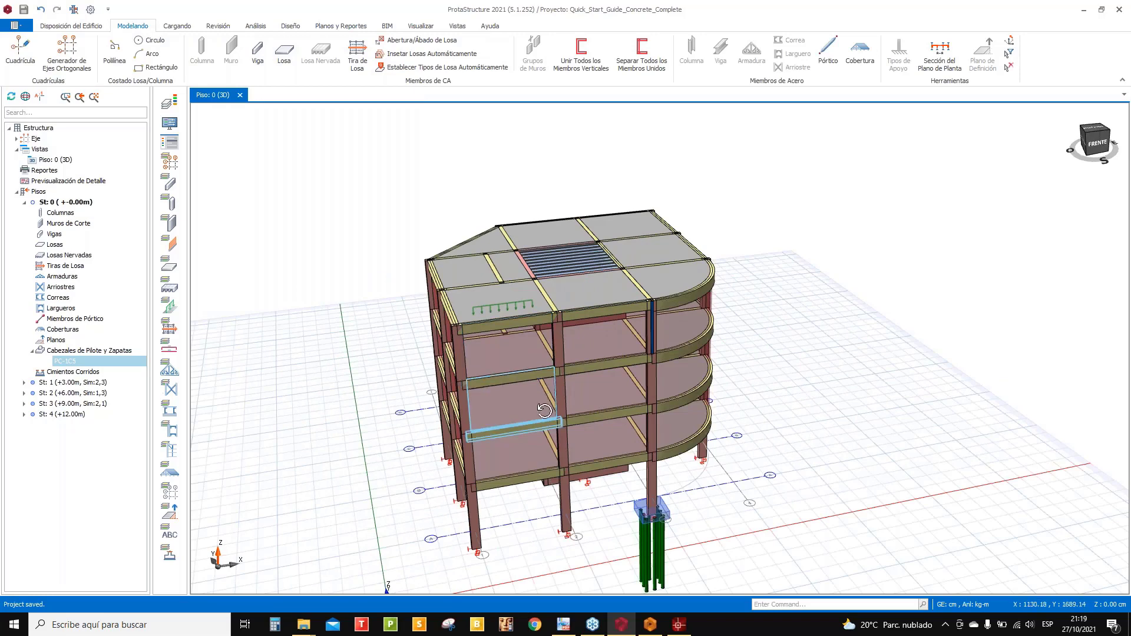
{"action": "middle_click_drag", "start_coordinate": [545, 411], "coordinate": [601, 347]}
{"action": "left_click", "coordinate": [589, 459]}
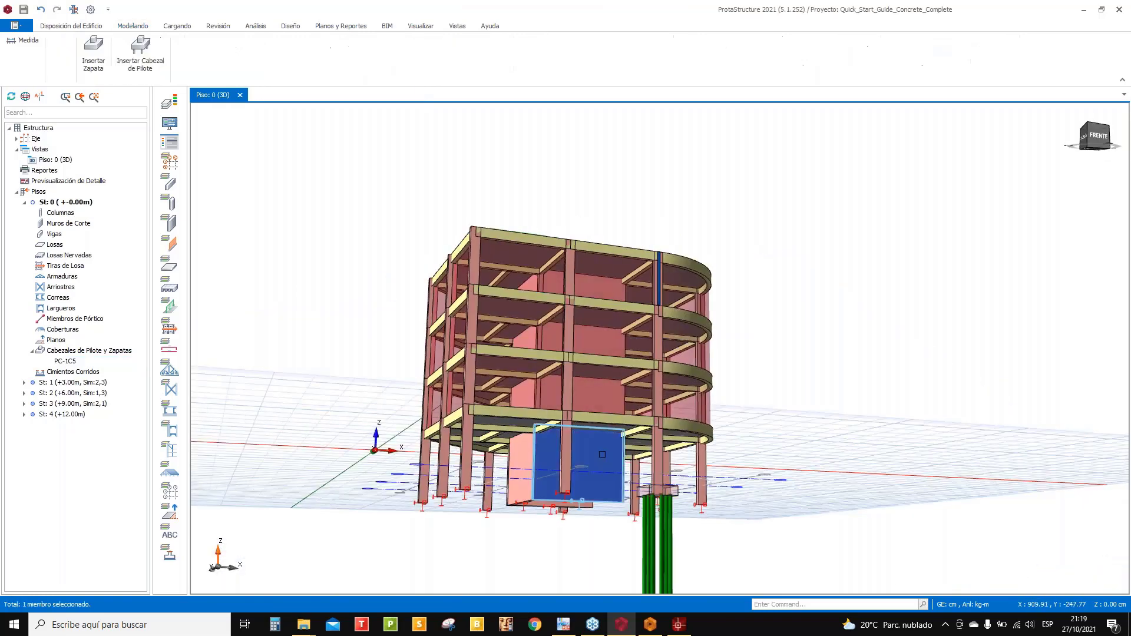
{"action": "right_click", "coordinate": [599, 455]}
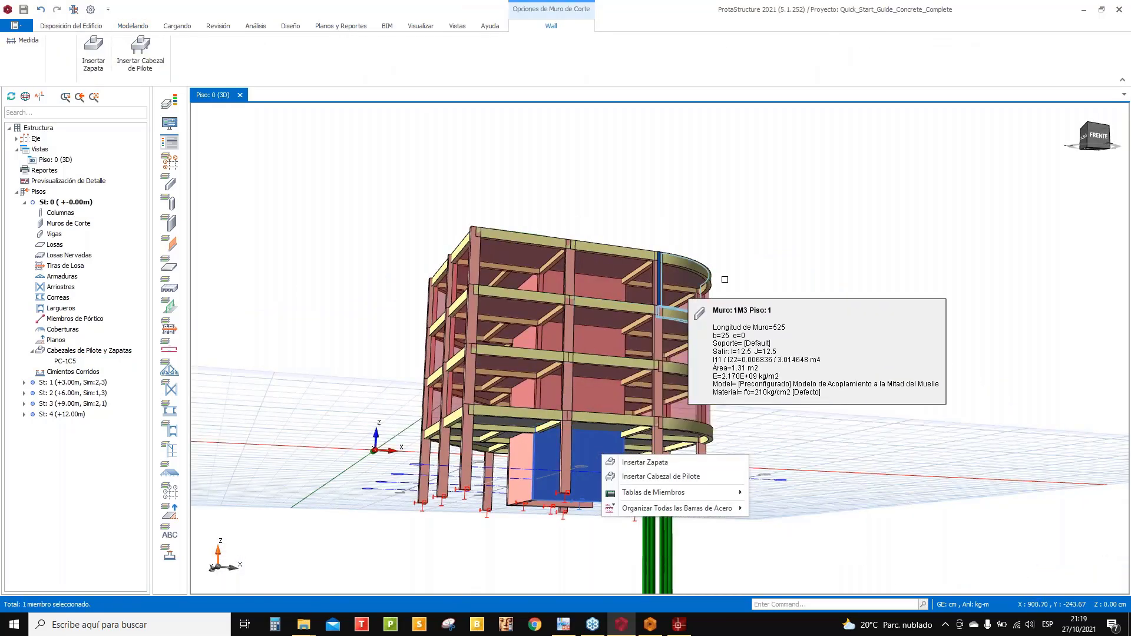
{"action": "left_click", "coordinate": [763, 283]}
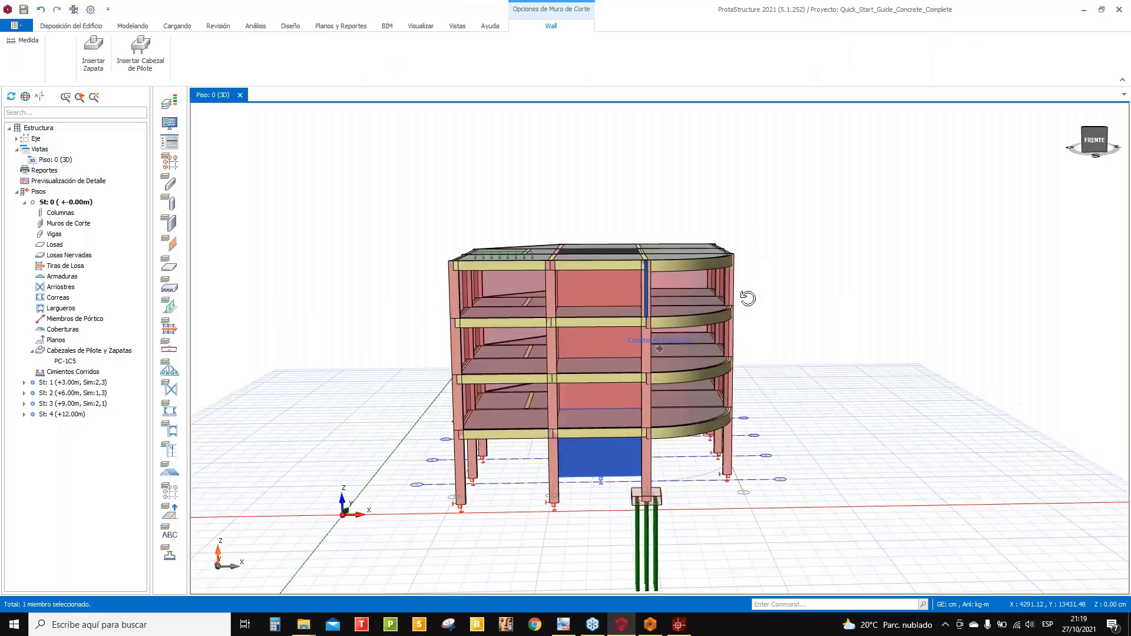
{"action": "scroll", "coordinate": [613, 457], "scroll_direction": "up", "scroll_amount": 4}
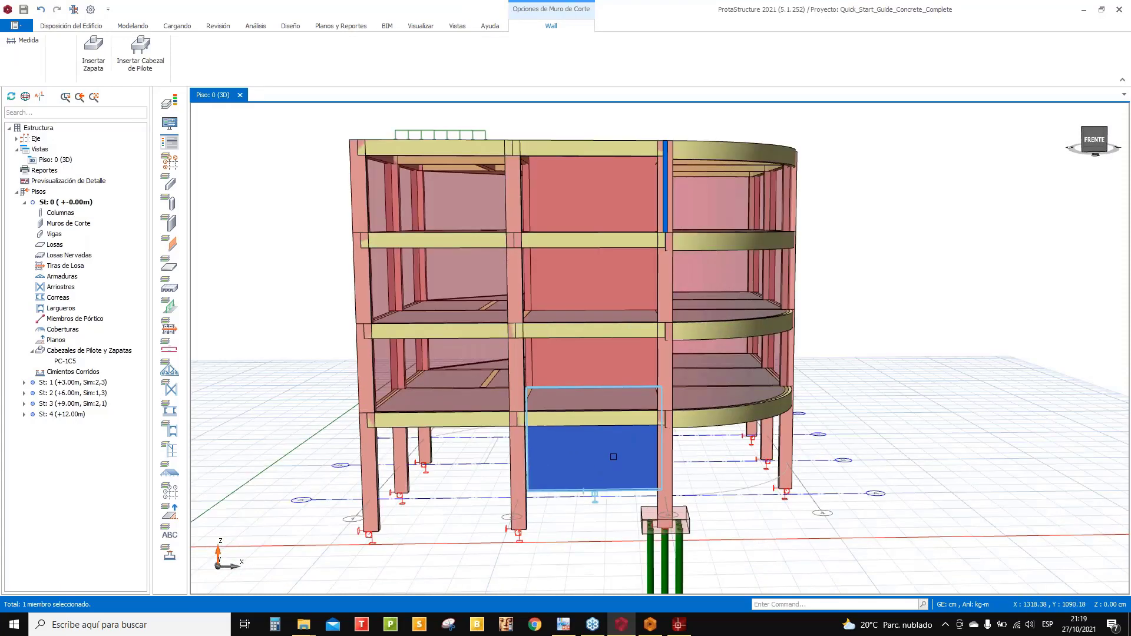
{"action": "mouse_move", "coordinate": [613, 457]}
{"action": "middle_mouse_down"}
{"action": "mouse_move", "coordinate": [664, 412]}
{"action": "mouse_move", "coordinate": [700, 407]}
{"action": "middle_mouse_up"}
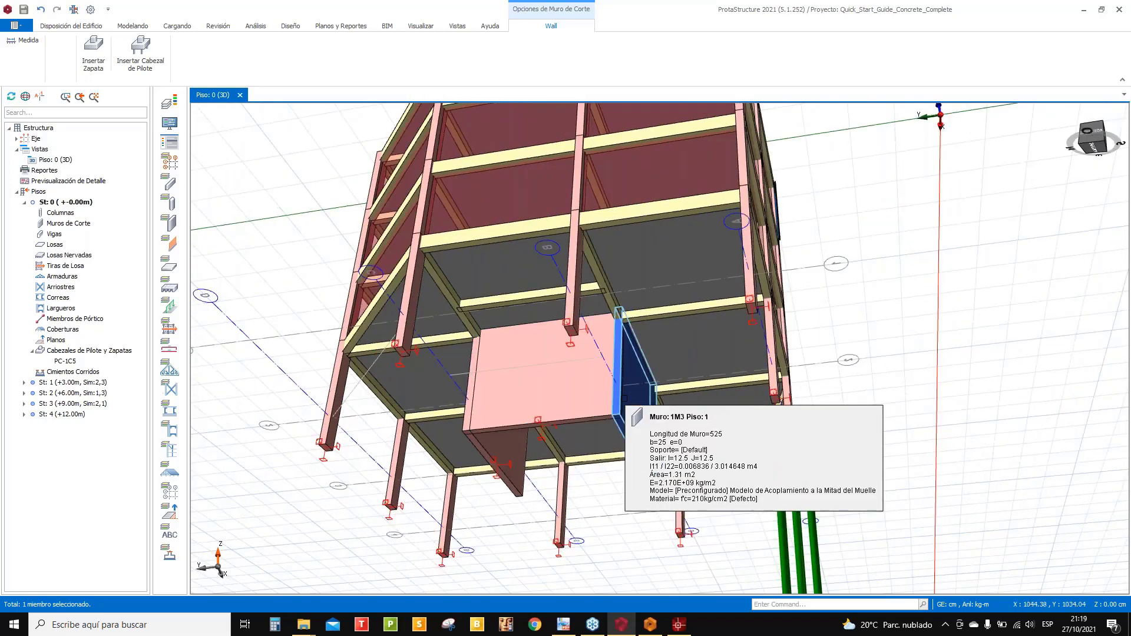
{"action": "mouse_move", "coordinate": [623, 412]}
{"action": "middle_mouse_down"}
{"action": "mouse_move", "coordinate": [620, 428]}
{"action": "mouse_move", "coordinate": [599, 434]}
{"action": "mouse_move", "coordinate": [687, 457]}
{"action": "mouse_move", "coordinate": [656, 440]}
{"action": "mouse_move", "coordinate": [623, 462]}
{"action": "mouse_move", "coordinate": [618, 448]}
{"action": "middle_mouse_up"}
{"action": "mouse_move", "coordinate": [635, 369]}
{"action": "middle_mouse_down"}
{"action": "mouse_move", "coordinate": [683, 376]}
{"action": "mouse_move", "coordinate": [671, 407]}
{"action": "mouse_move", "coordinate": [663, 356]}
{"action": "mouse_move", "coordinate": [677, 369]}
{"action": "mouse_move", "coordinate": [717, 365]}
{"action": "middle_mouse_up"}
{"action": "scroll", "coordinate": [782, 344], "scroll_direction": "up", "scroll_amount": 3}
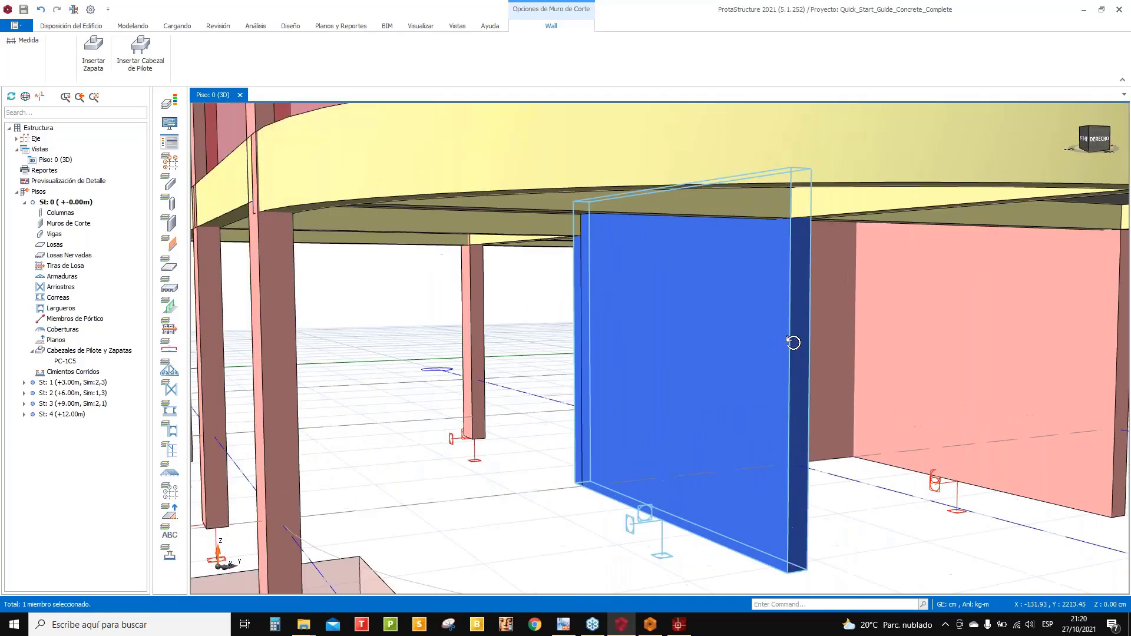
{"action": "mouse_move", "coordinate": [793, 341]}
{"action": "middle_mouse_down"}
{"action": "mouse_move", "coordinate": [770, 346]}
{"action": "mouse_move", "coordinate": [820, 331]}
{"action": "middle_mouse_up"}
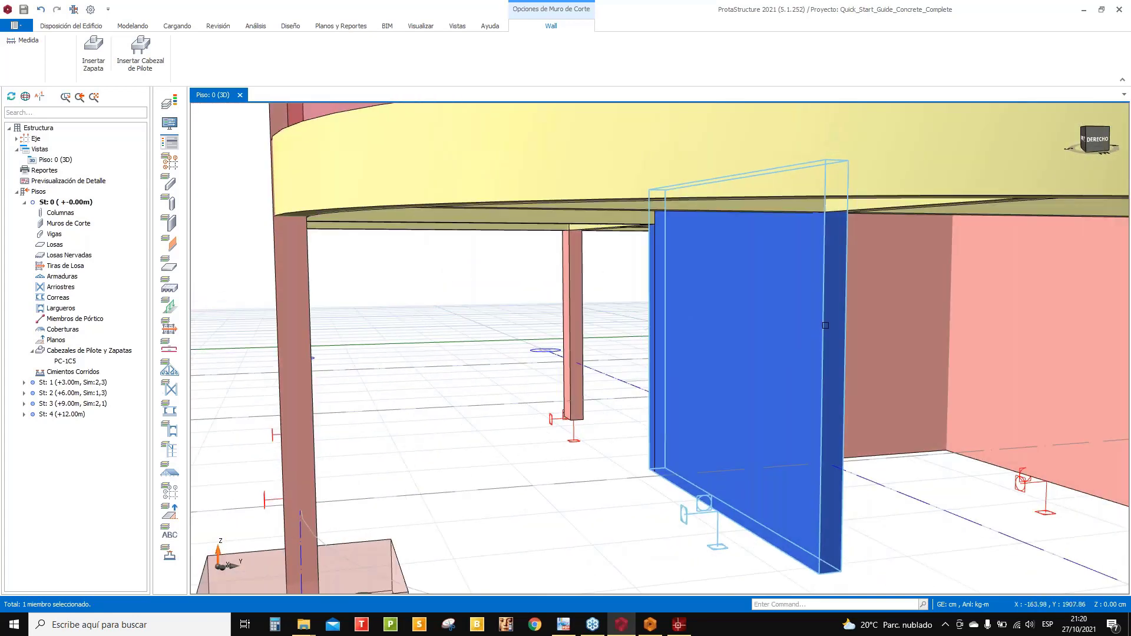
{"action": "mouse_move", "coordinate": [816, 330]}
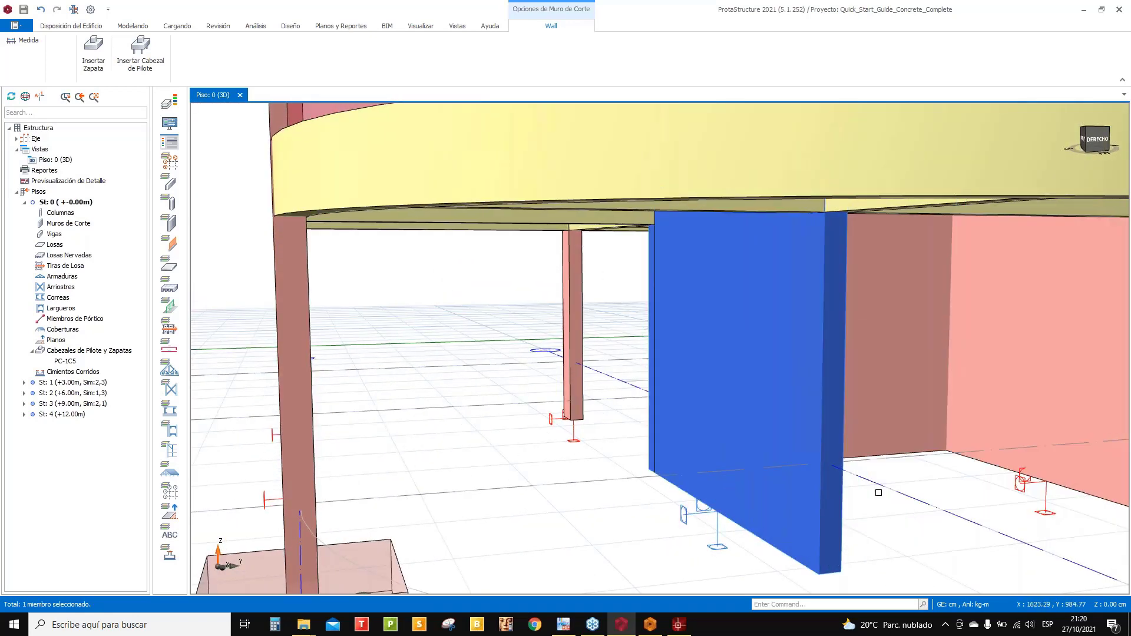
{"action": "mouse_move", "coordinate": [878, 487]}
{"action": "middle_mouse_down"}
{"action": "mouse_move", "coordinate": [861, 487]}
{"action": "mouse_move", "coordinate": [899, 490]}
{"action": "middle_mouse_up"}
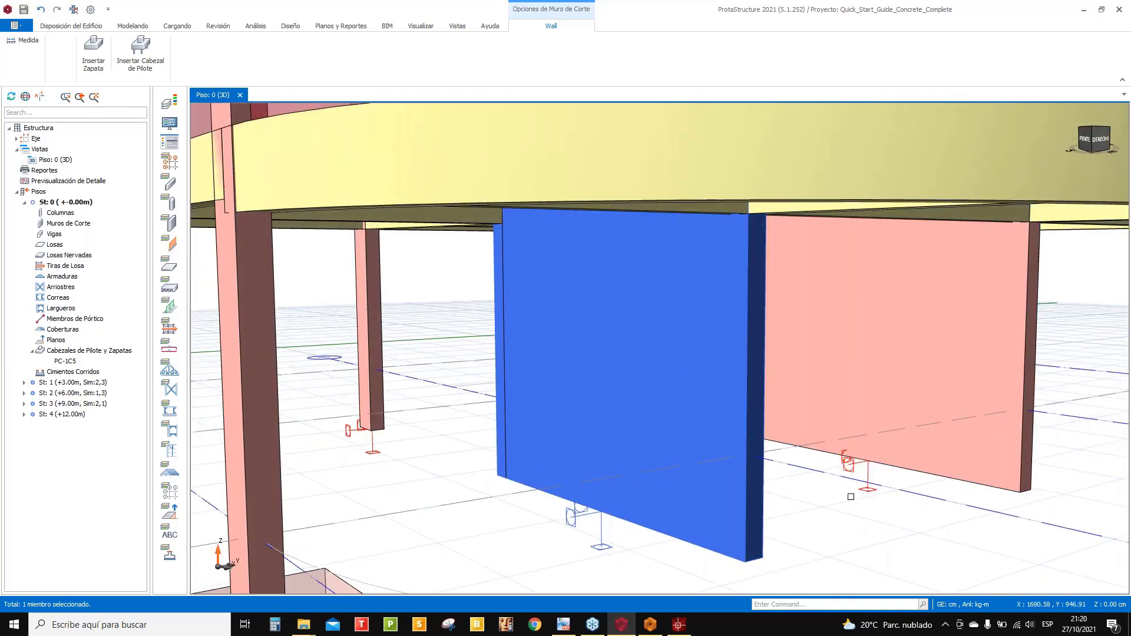
{"action": "scroll", "coordinate": [845, 499], "scroll_direction": "down", "scroll_amount": 8}
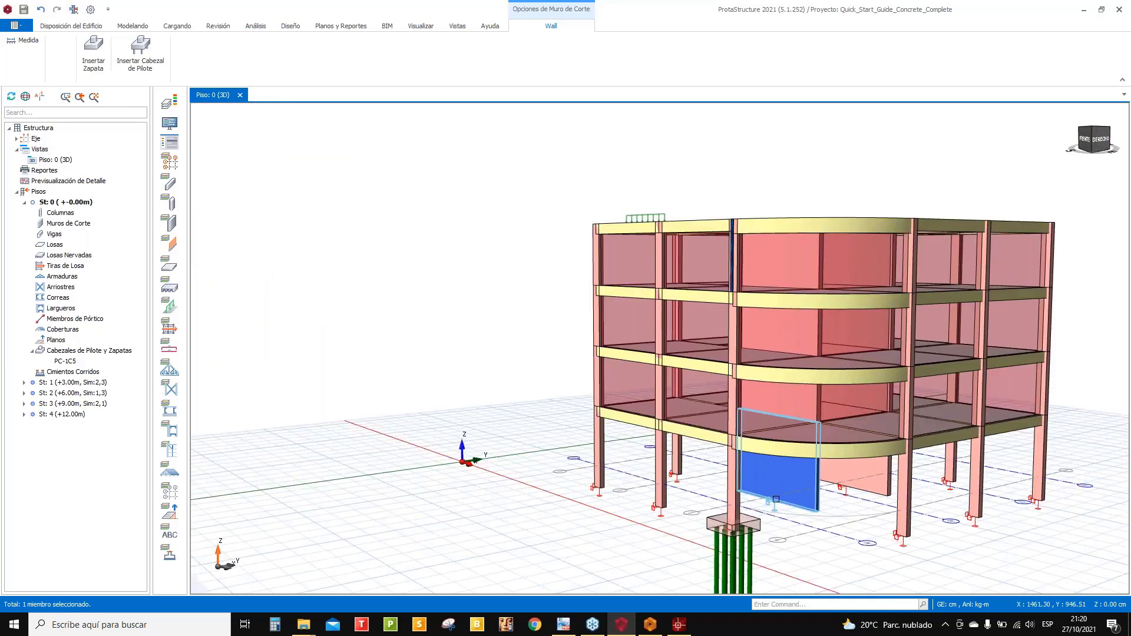
{"action": "mouse_move", "coordinate": [683, 525]}
{"action": "middle_mouse_down"}
{"action": "mouse_move", "coordinate": [784, 511]}
{"action": "mouse_move", "coordinate": [829, 518]}
{"action": "middle_mouse_up"}
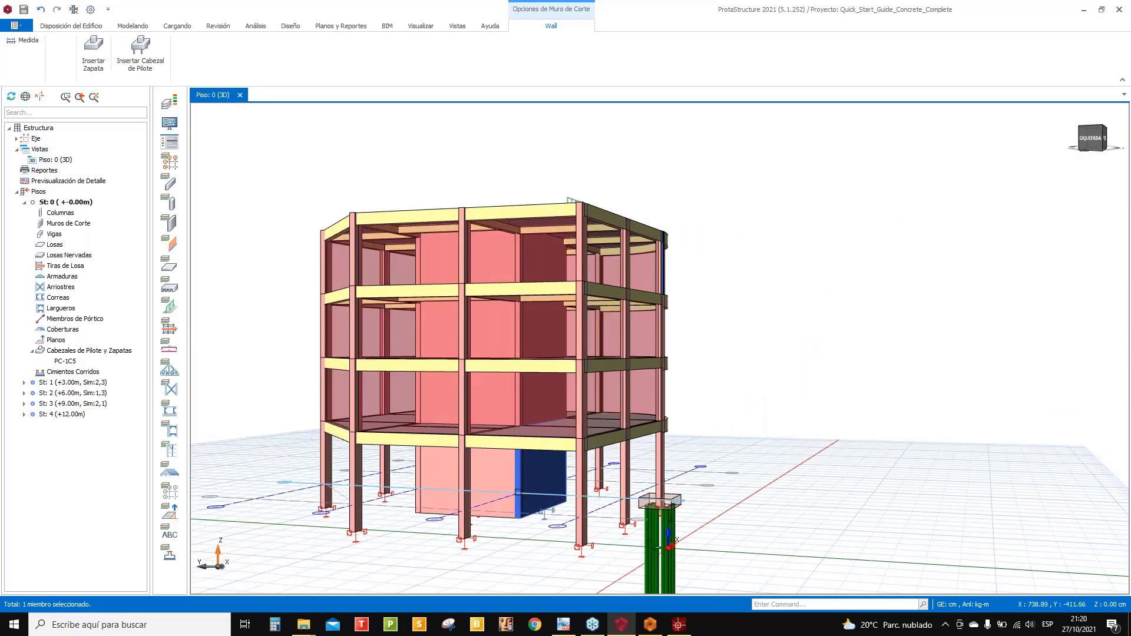
{"action": "scroll", "coordinate": [501, 486], "scroll_direction": "up", "scroll_amount": 3}
{"action": "scroll", "coordinate": [501, 486], "scroll_direction": "down", "scroll_amount": 2}
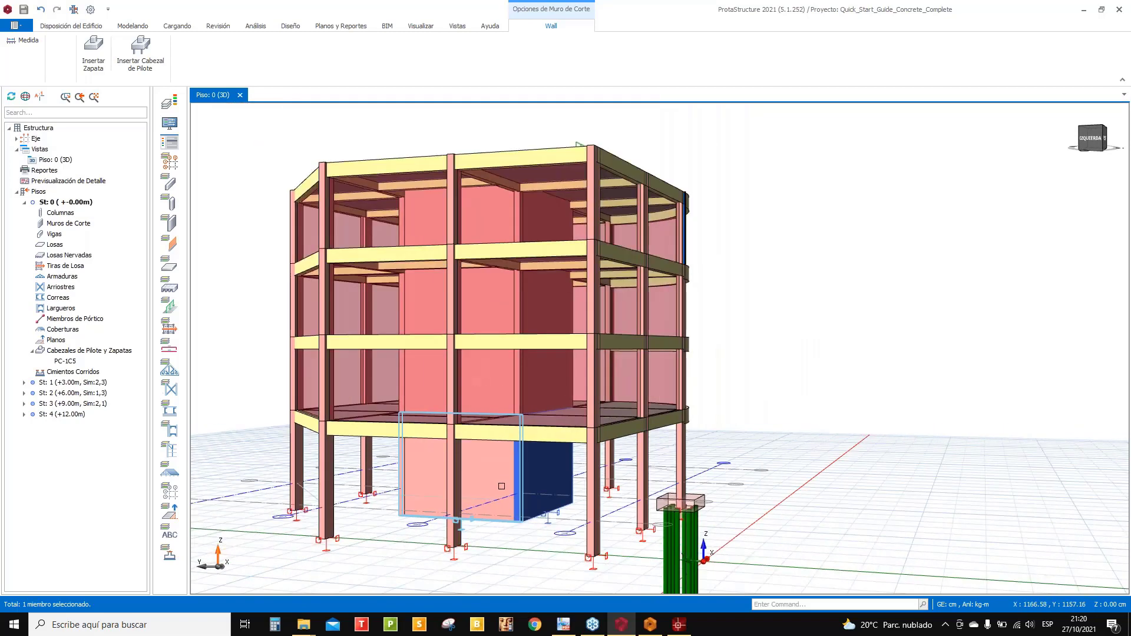
{"action": "scroll", "coordinate": [501, 486], "scroll_direction": "down", "scroll_amount": 2}
{"action": "middle_click_drag", "start_coordinate": [825, 375], "coordinate": [790, 397]}
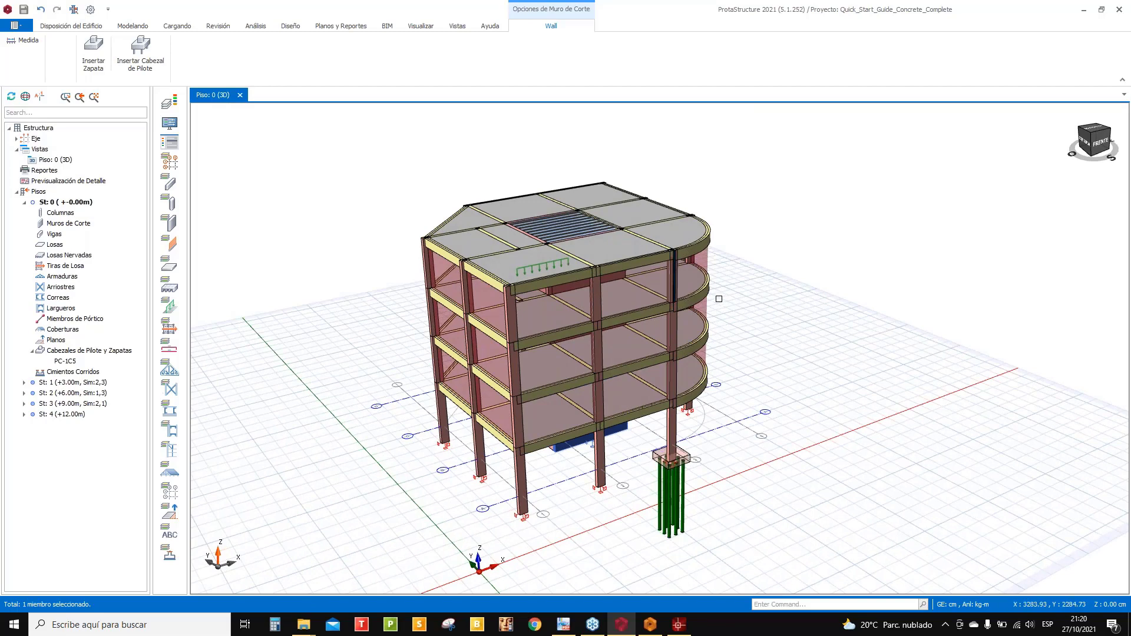
{"action": "scroll", "coordinate": [723, 298], "scroll_direction": "up", "scroll_amount": 4}
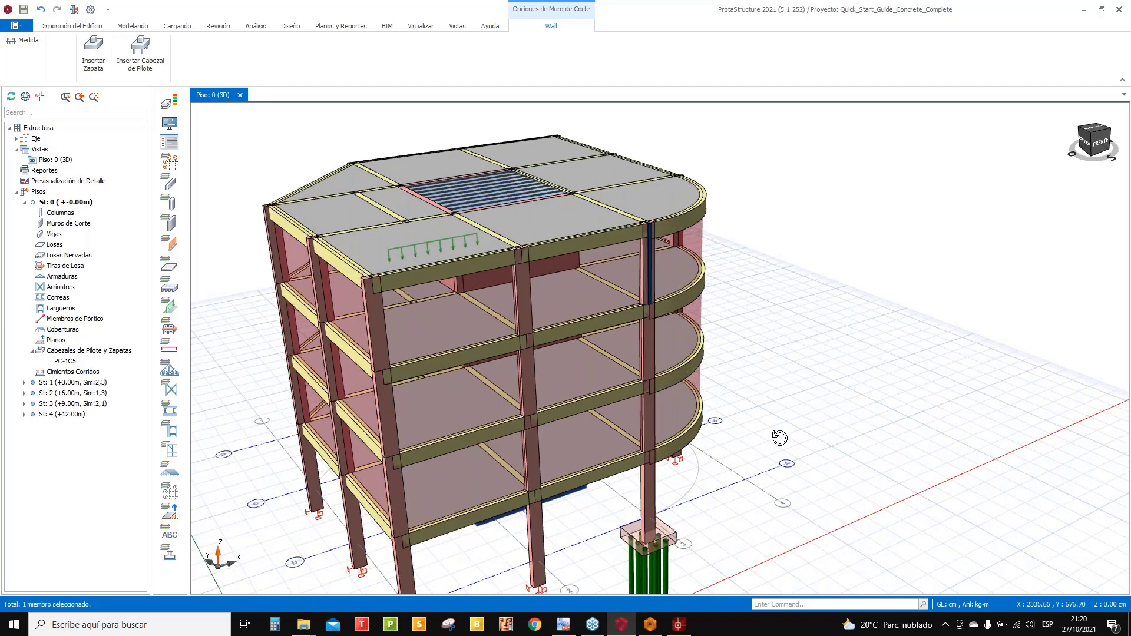
{"action": "middle_click_drag", "start_coordinate": [777, 440], "coordinate": [779, 417]}
{"action": "right_click", "coordinate": [780, 417]}
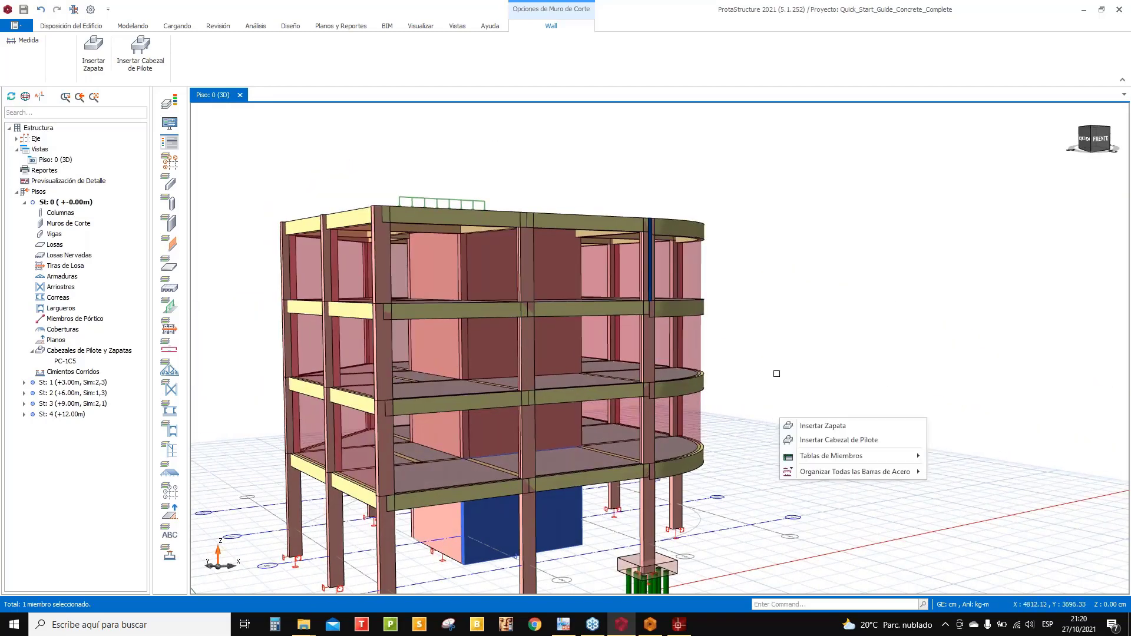
{"action": "key", "text": "Escape"}
{"action": "left_click", "coordinate": [771, 357]}
- Open the Opciones dialog from the quick-access settings gear
{"action": "mouse_move", "coordinate": [753, 357]}
{"action": "middle_mouse_down"}
{"action": "mouse_move", "coordinate": [769, 338]}
{"action": "mouse_move", "coordinate": [837, 324]}
{"action": "mouse_move", "coordinate": [936, 318]}
{"action": "mouse_move", "coordinate": [795, 320]}
{"action": "mouse_move", "coordinate": [868, 323]}
{"action": "mouse_move", "coordinate": [813, 321]}
{"action": "mouse_move", "coordinate": [843, 337]}
{"action": "mouse_move", "coordinate": [782, 308]}
{"action": "middle_mouse_up"}
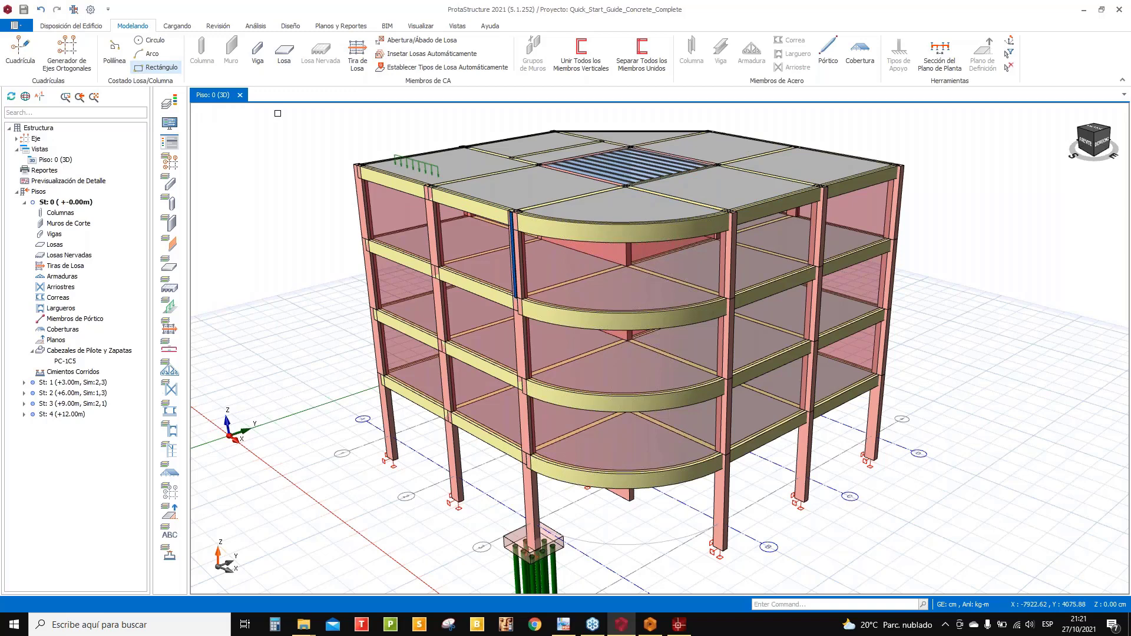
{"action": "left_click", "coordinate": [90, 10]}
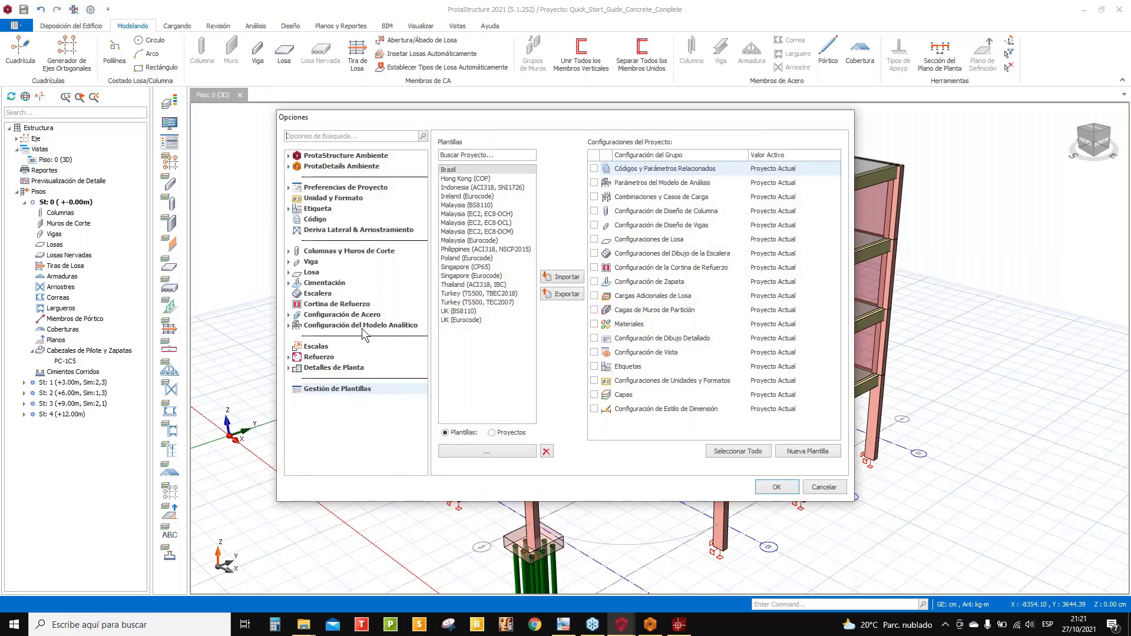
- Review the Código settings: ACI 318-14 concrete, AISC 360-10 (LRFD) steel, ASCE07-10 loads, IBC seismic
{"action": "left_click", "coordinate": [313, 224]}
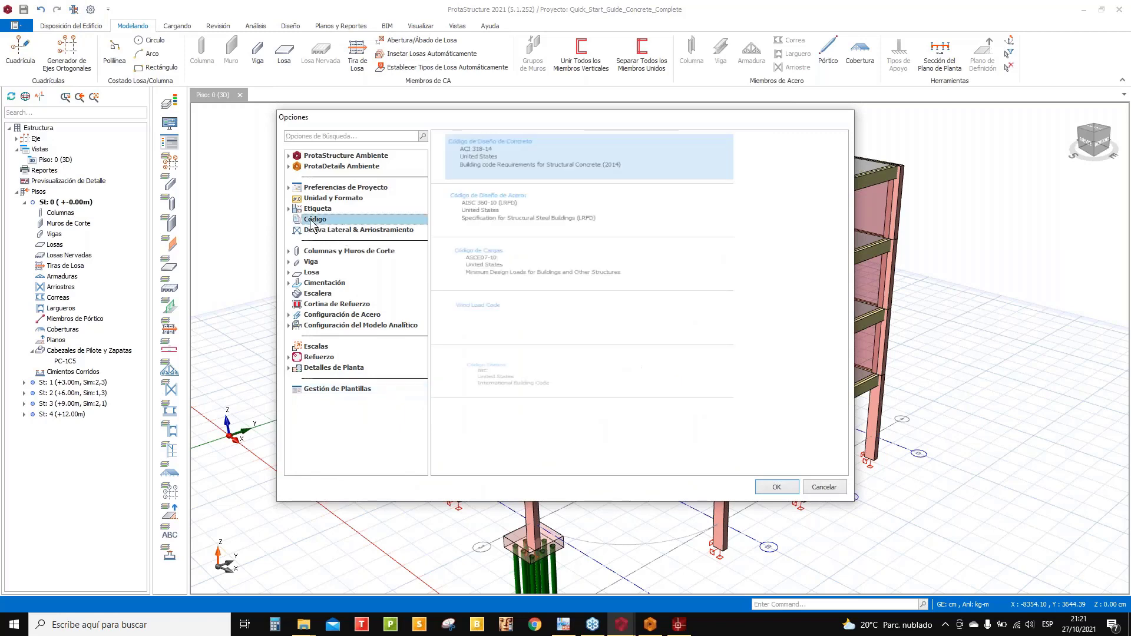
{"action": "left_click", "coordinate": [495, 157]}
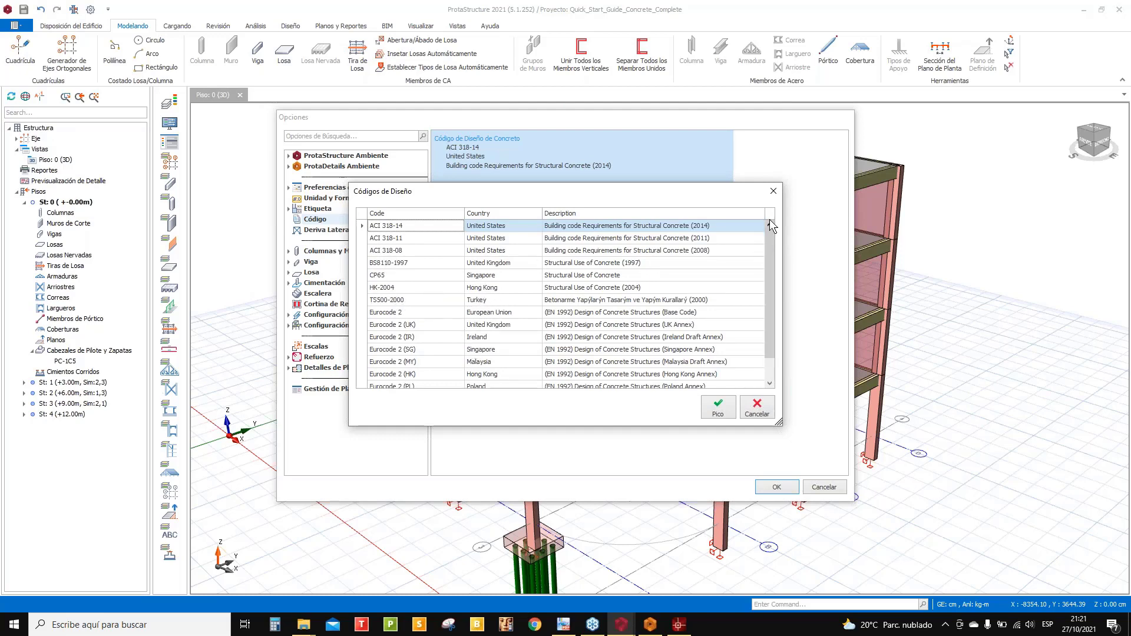
{"action": "left_click", "coordinate": [772, 192]}
{"action": "double_click", "coordinate": [501, 206]}
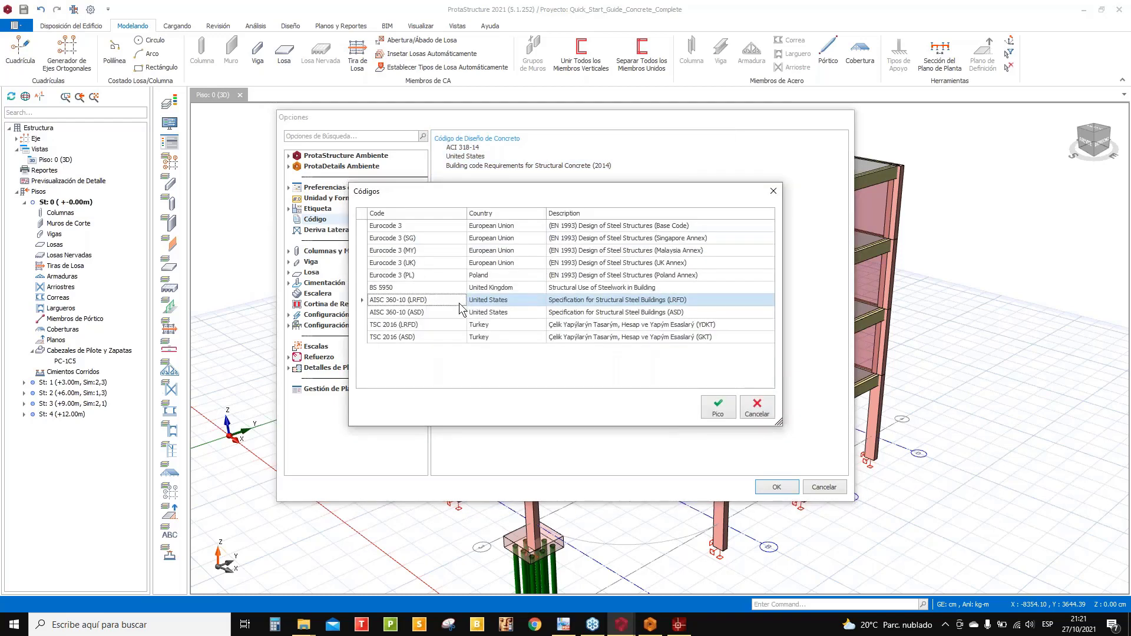
{"action": "left_click", "coordinate": [772, 191]}
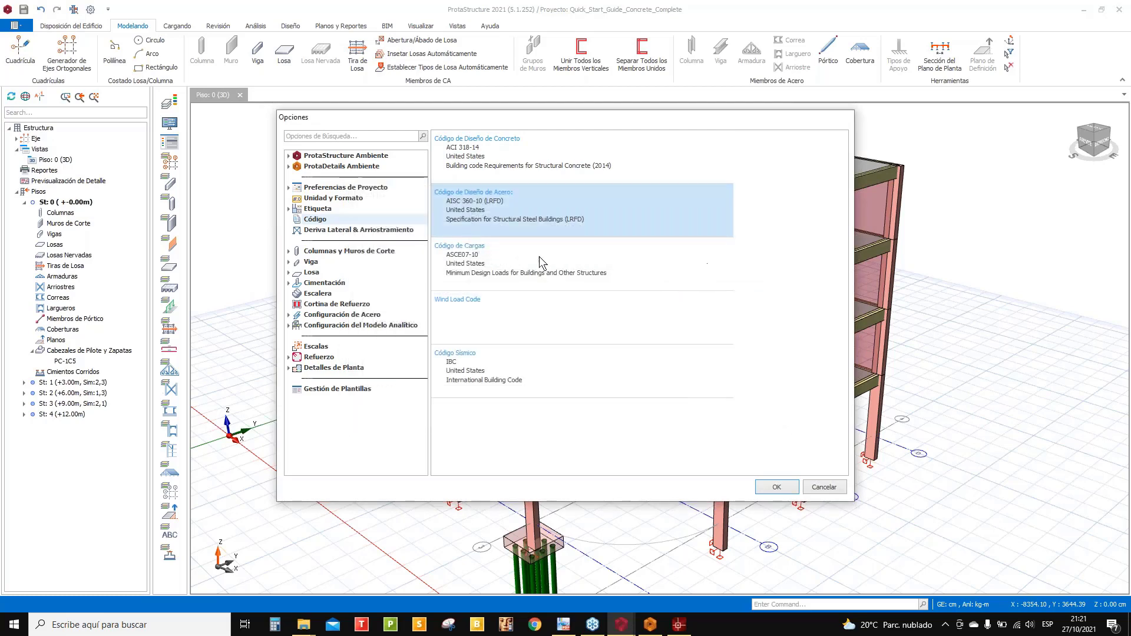
{"action": "double_click", "coordinate": [503, 267]}
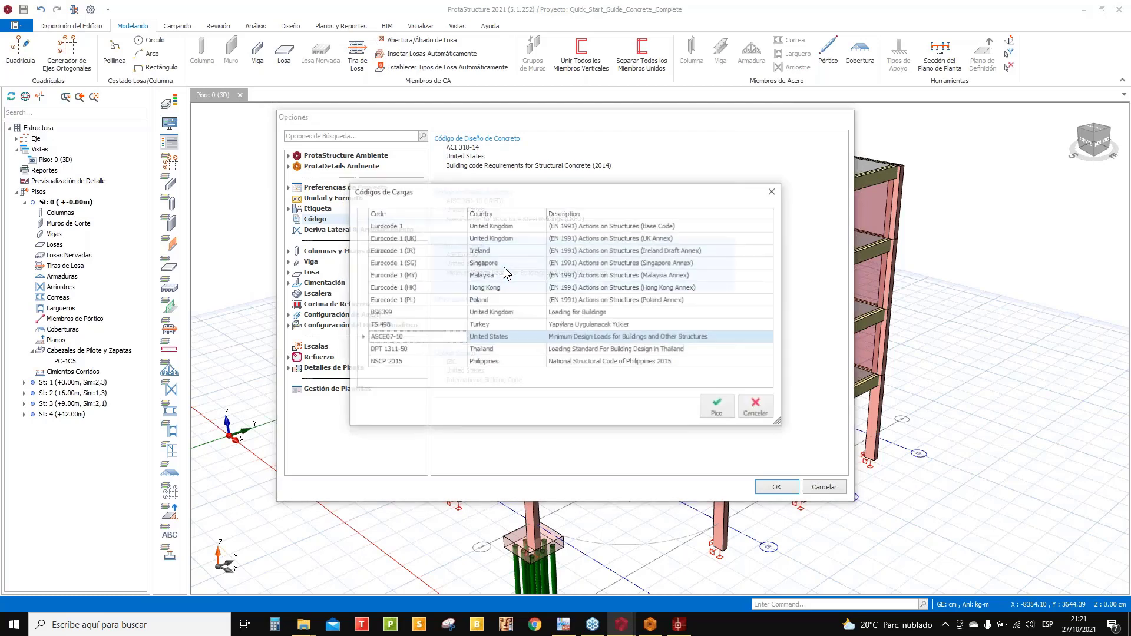
{"action": "left_click", "coordinate": [772, 192]}
{"action": "double_click", "coordinate": [479, 370]}
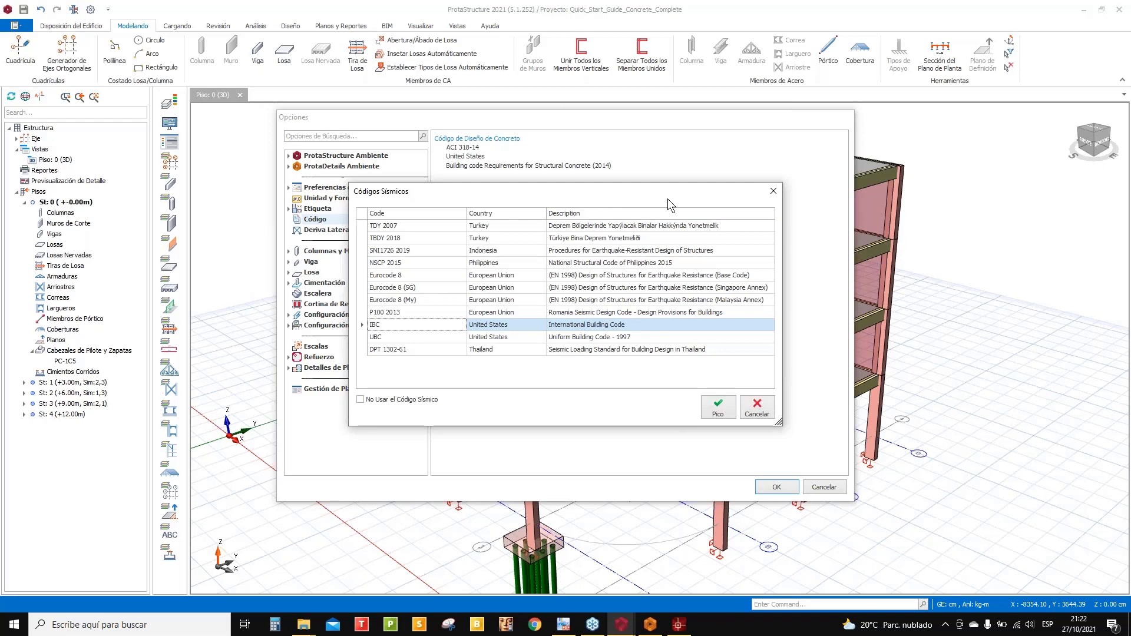
{"action": "left_click_drag", "start_coordinate": [662, 198], "coordinate": [917, 179]}
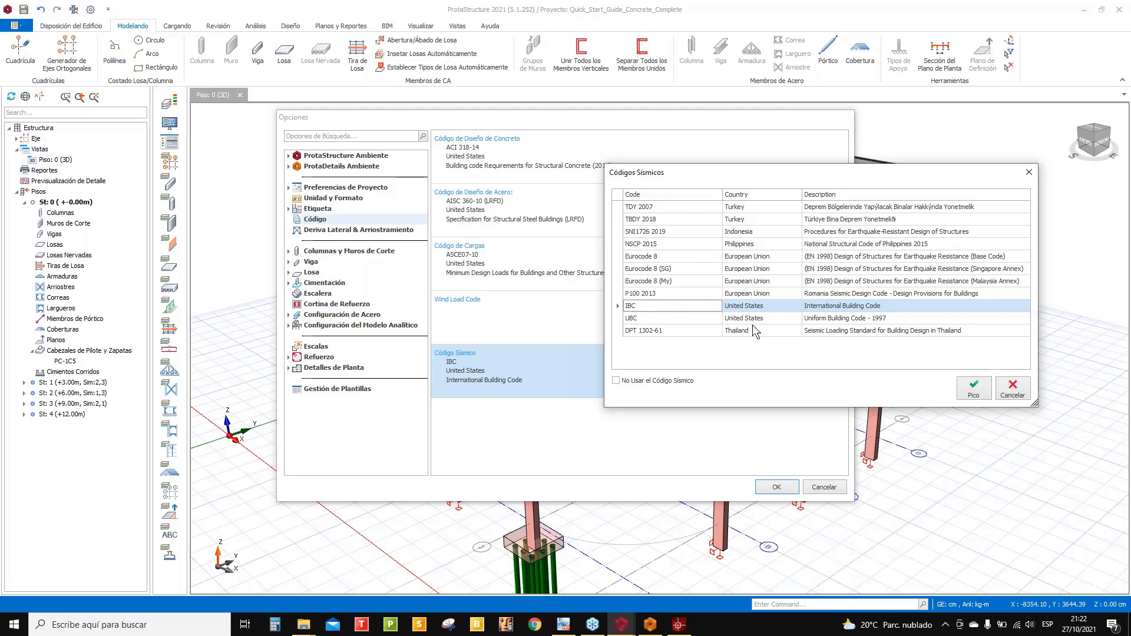
{"action": "left_click", "coordinate": [1028, 174]}
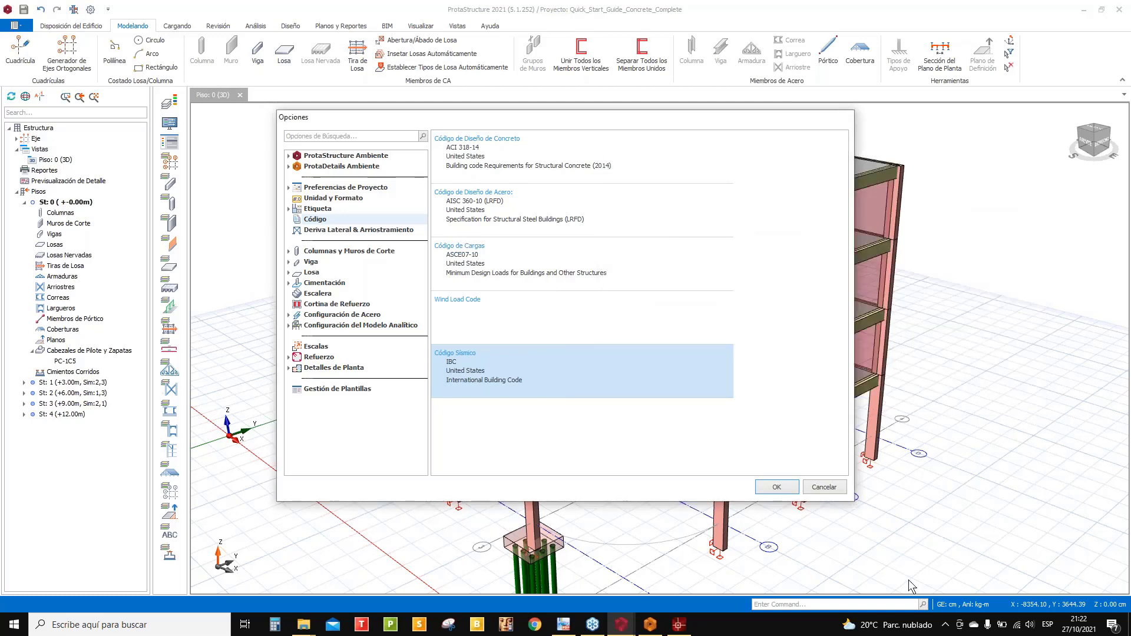
- Cancel the Opciones dialog without changes and dismiss the webinar window preview
{"action": "left_click", "coordinate": [824, 488]}
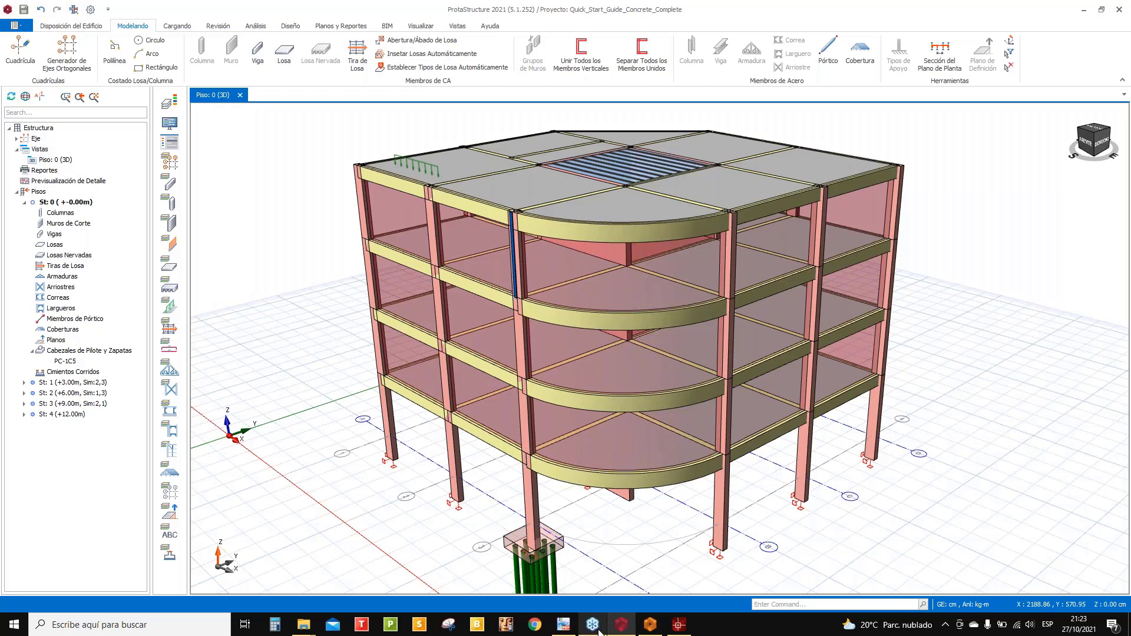
{"action": "left_click", "coordinate": [599, 631]}
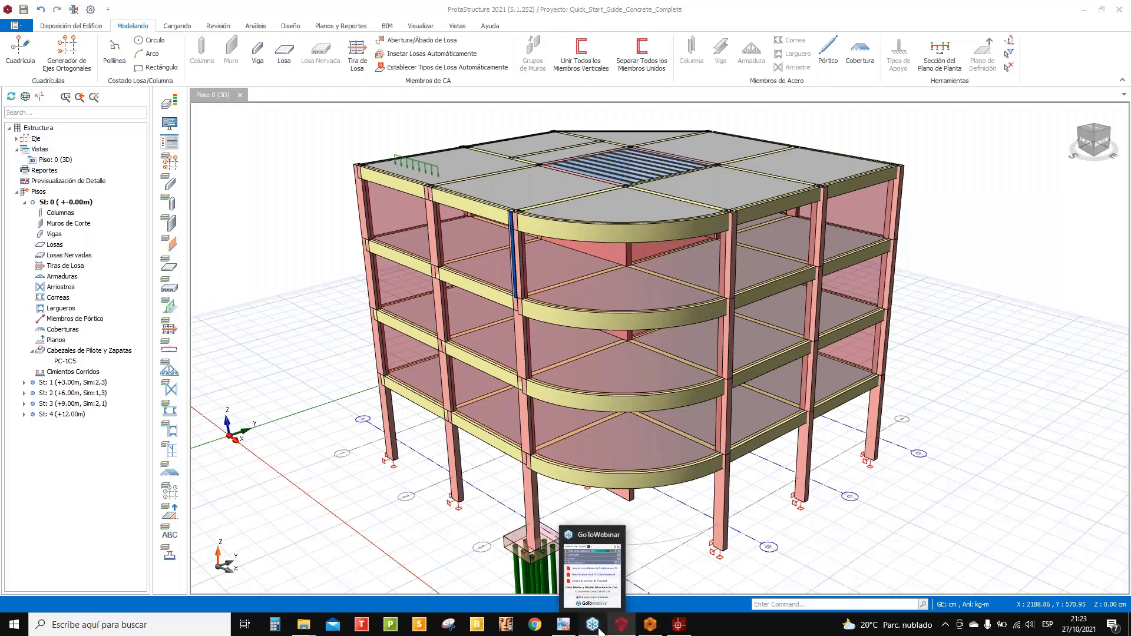
- Minimize ProtaStructure and close CorelCAD without saving Drawing1
{"action": "left_click", "coordinate": [1084, 9]}
{"action": "left_click", "coordinate": [1124, 8]}
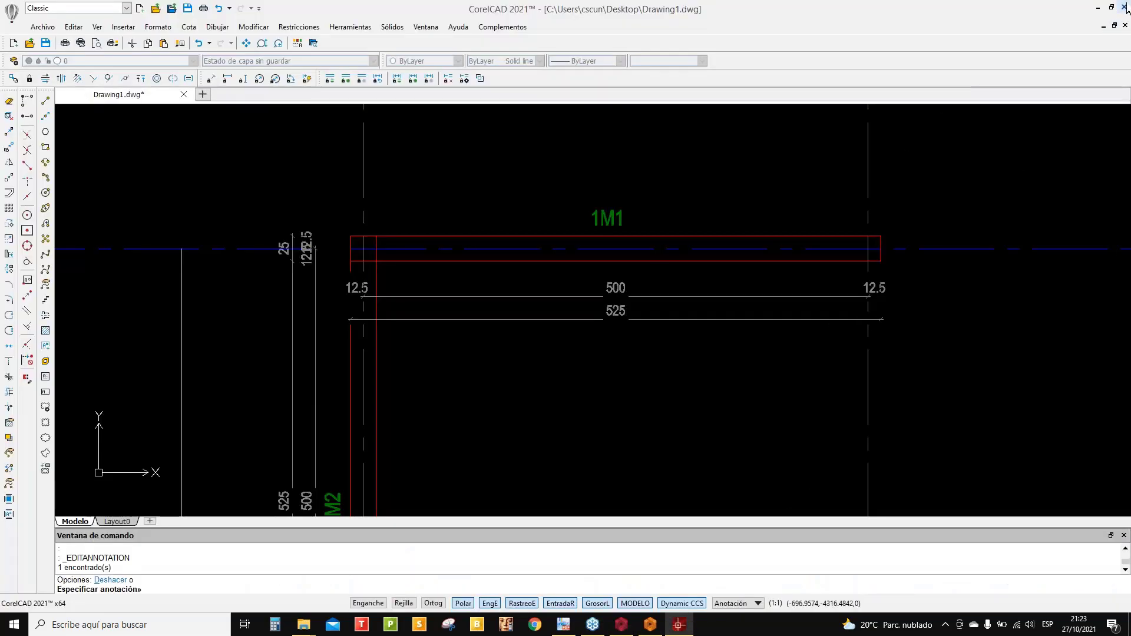
{"action": "left_click", "coordinate": [564, 315]}
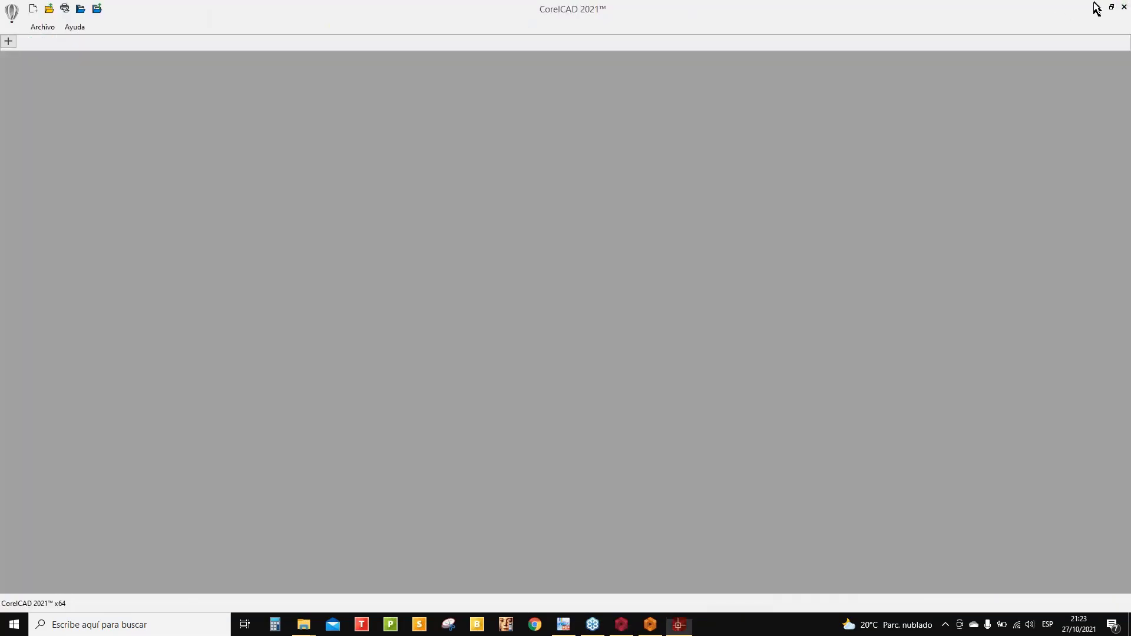
{"action": "left_click", "coordinate": [1095, 7]}
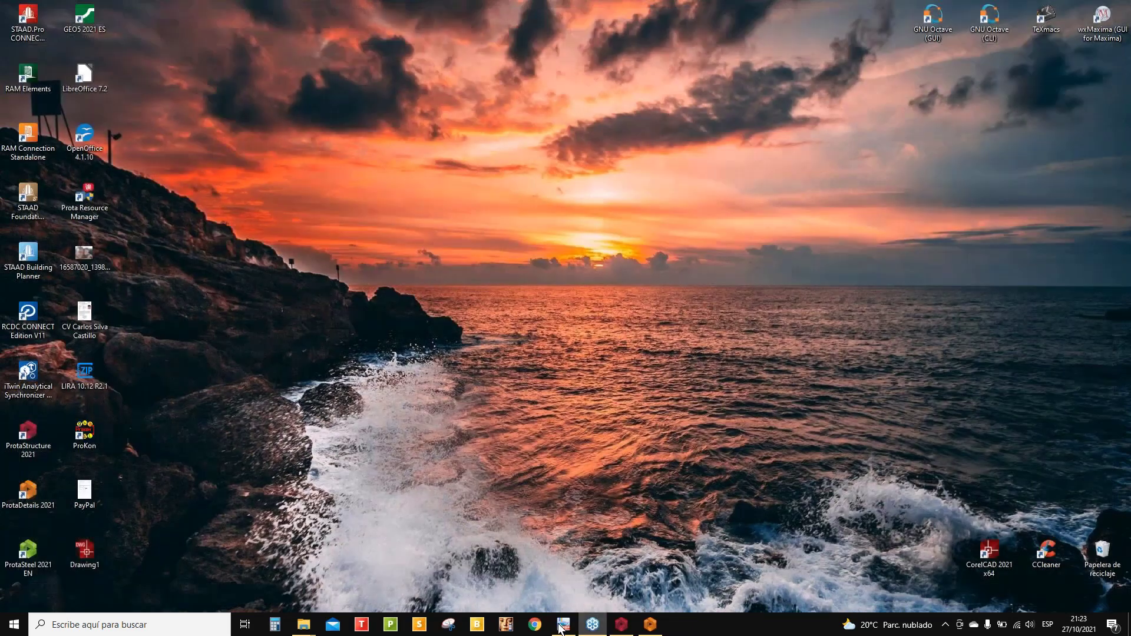